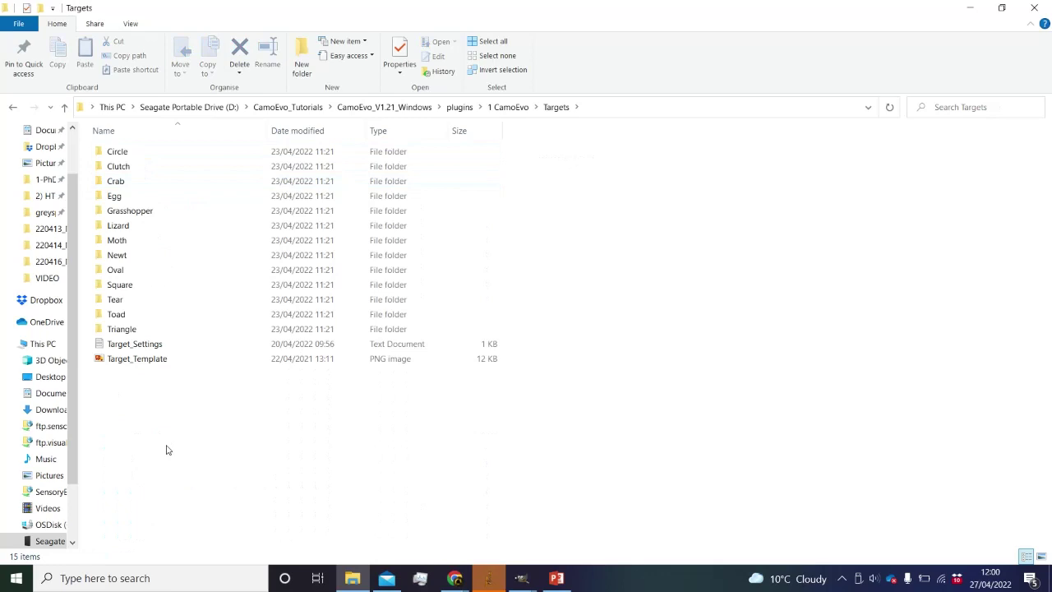
# Create a new folder named Leopard inside the Targets folder.
pyautogui.moveTo(225, 414)
pyautogui.click(355, 416)
pyautogui.write('L')
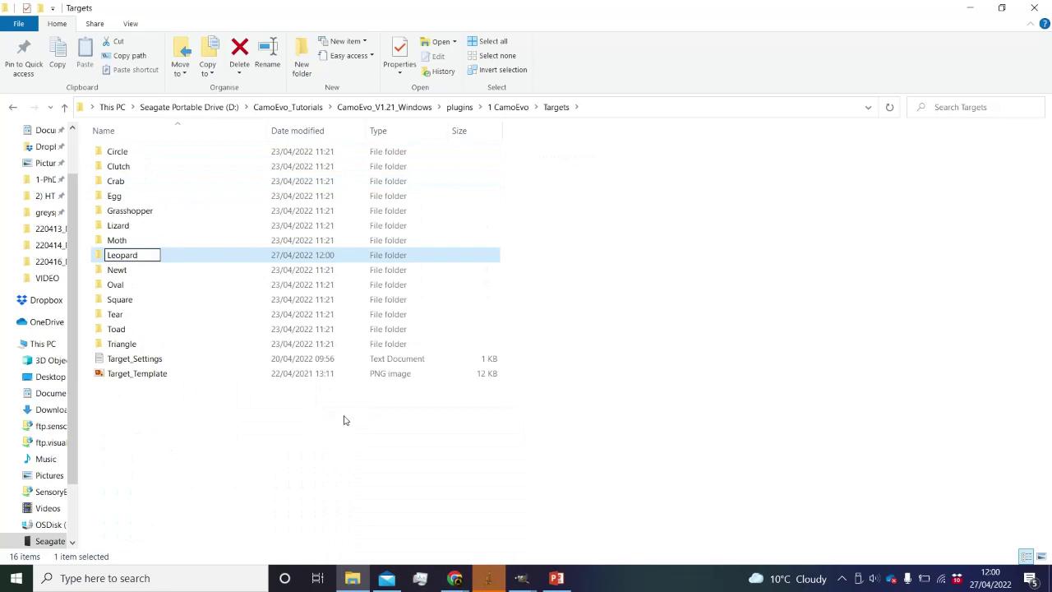
pyautogui.write('eopard')
pyautogui.press('Return')
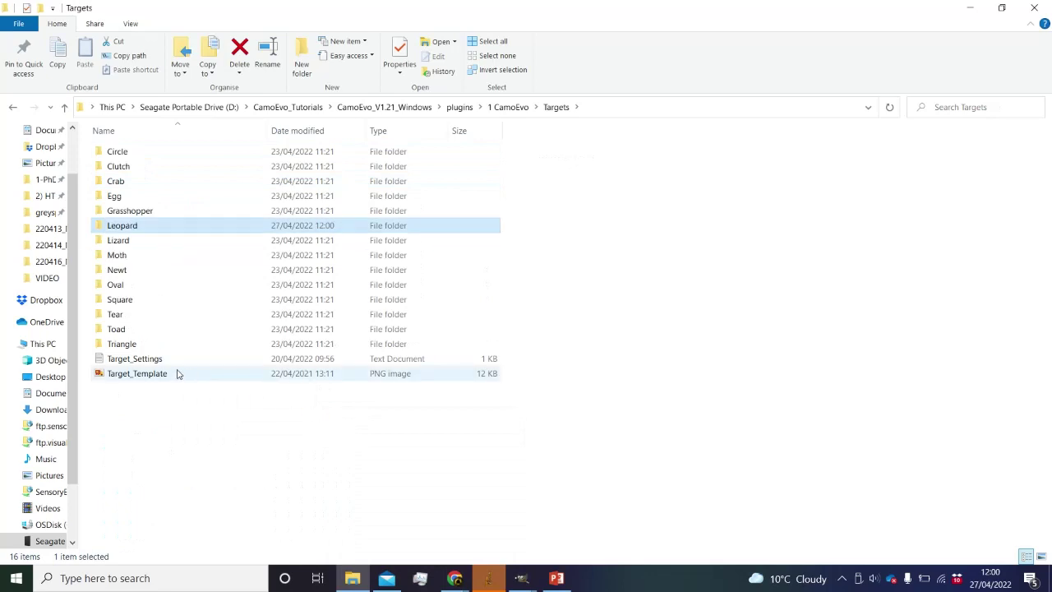
# Open the Target_Template image from the Targets folder in GIMP and maximize its window.
pyautogui.moveTo(171, 377)
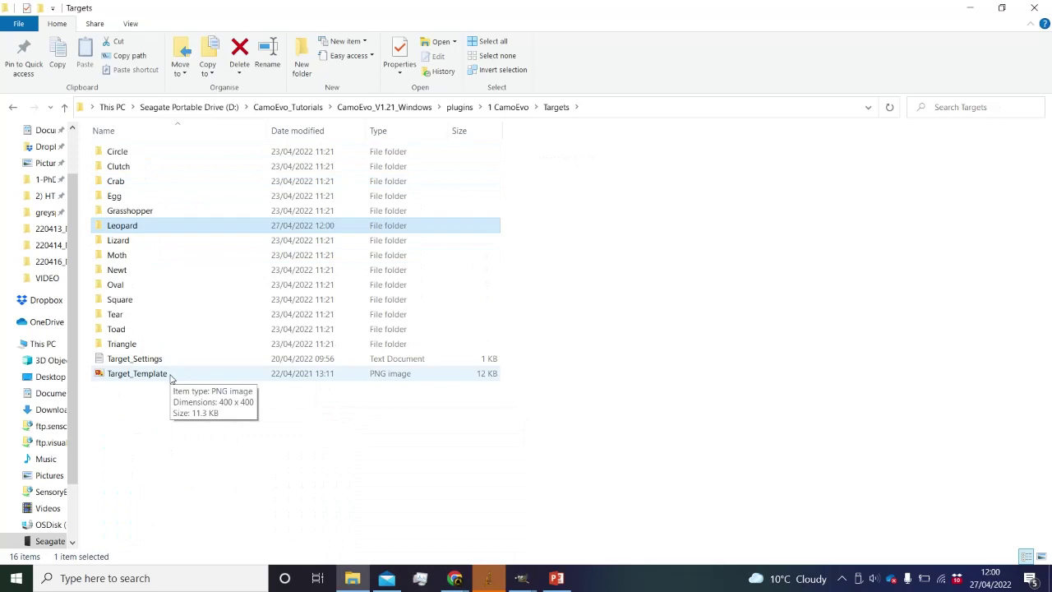
pyautogui.click(171, 377)
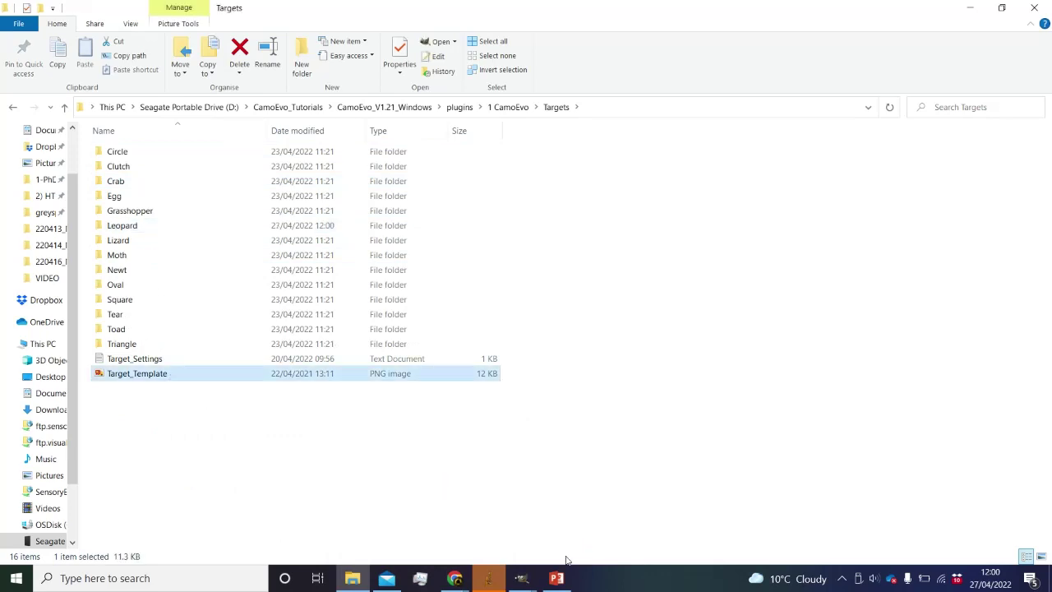
pyautogui.moveTo(521, 578)
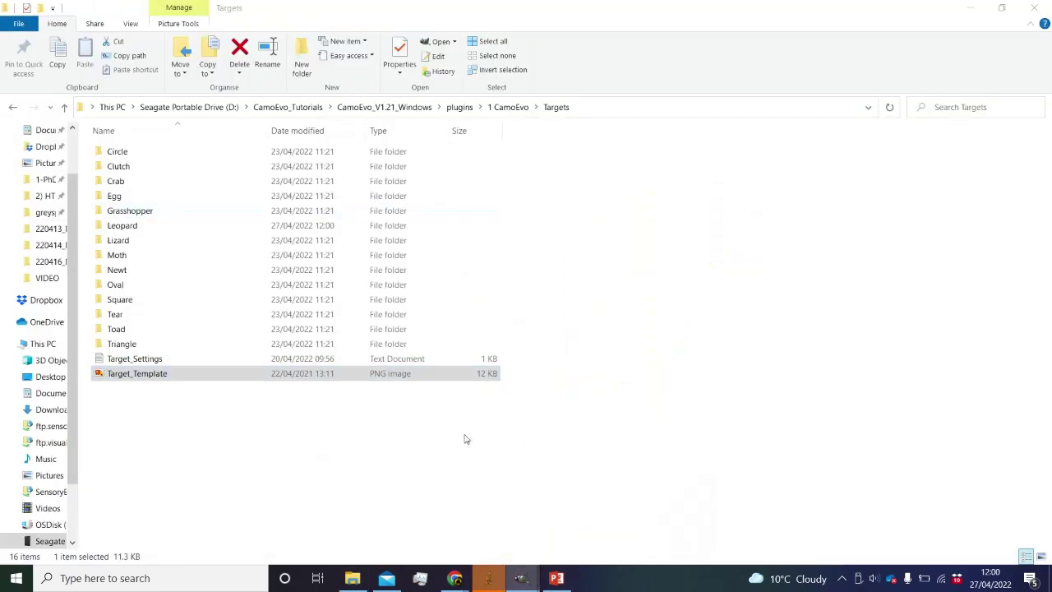
pyautogui.click(662, 511)
pyautogui.moveTo(235, 64); pyautogui.dragTo(664, 131)
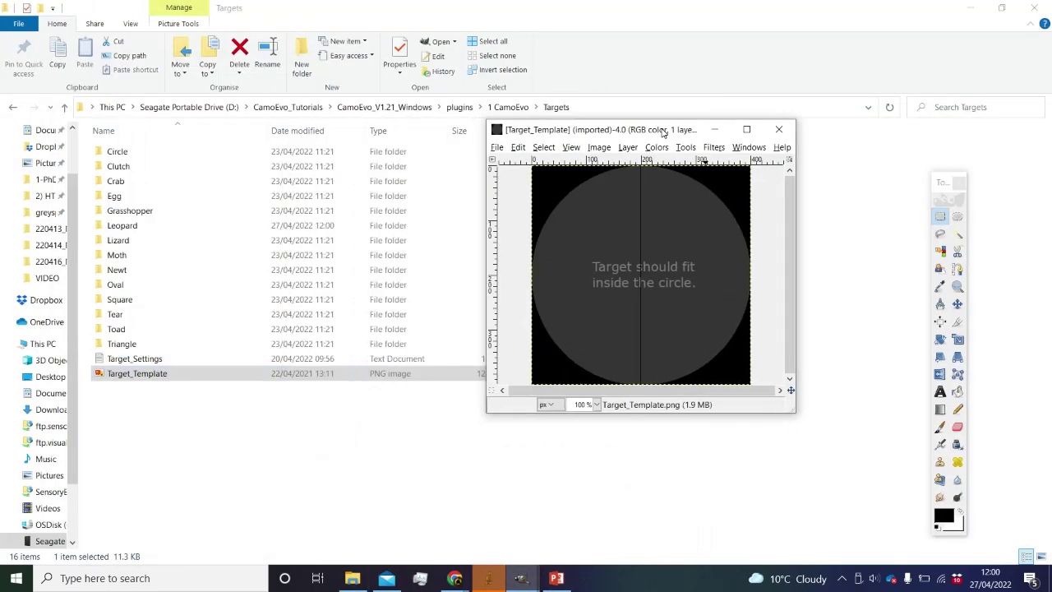
pyautogui.click(747, 130)
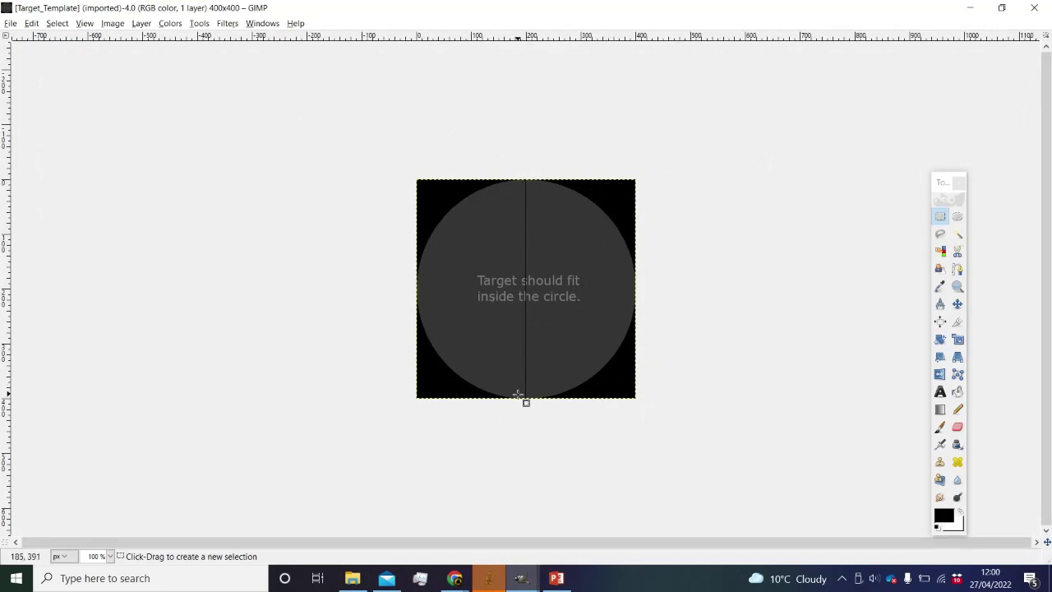
# Copy the Target image from the Grasshopper folder into the Leopard folder.
pyautogui.click(352, 578)
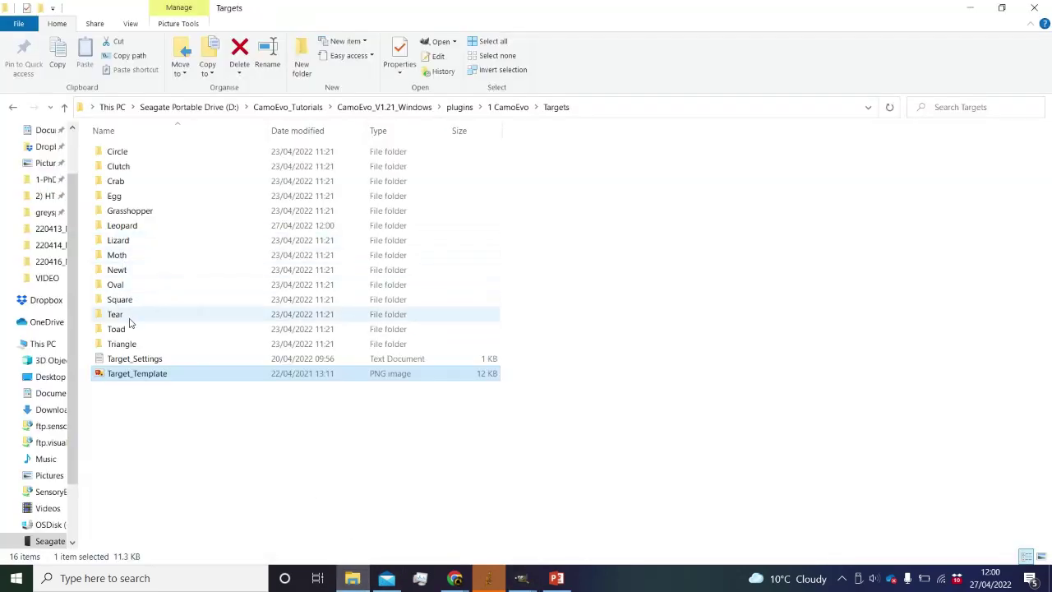
pyautogui.doubleClick(128, 212)
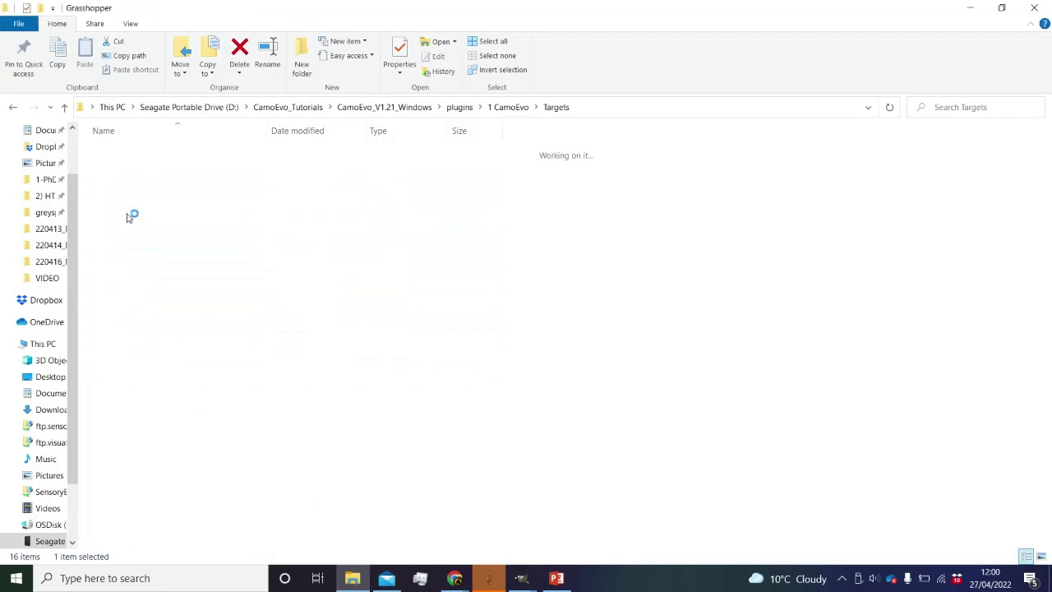
pyautogui.click(419, 160)
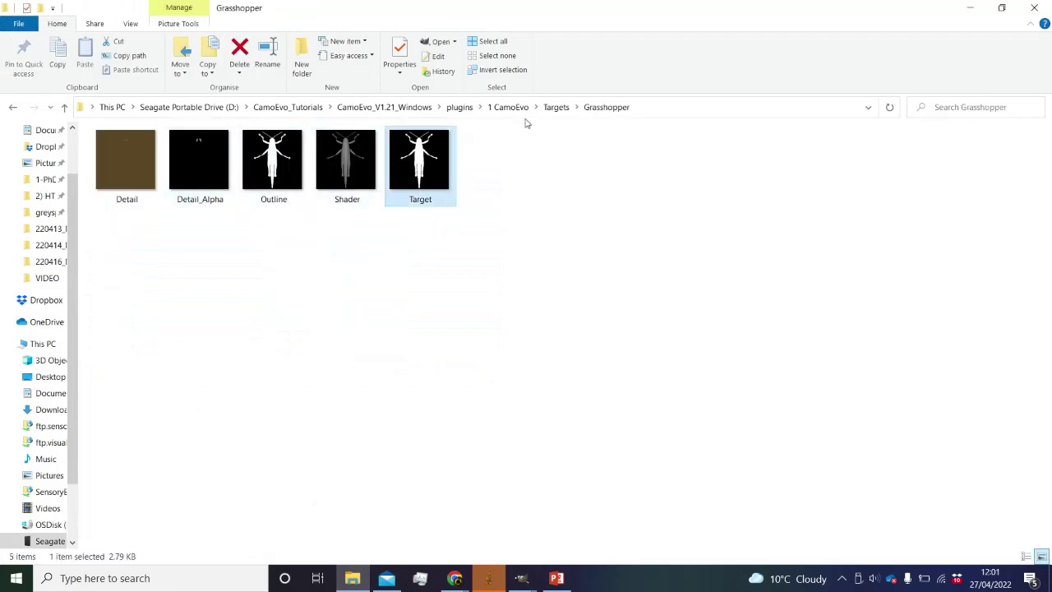
pyautogui.click(556, 107)
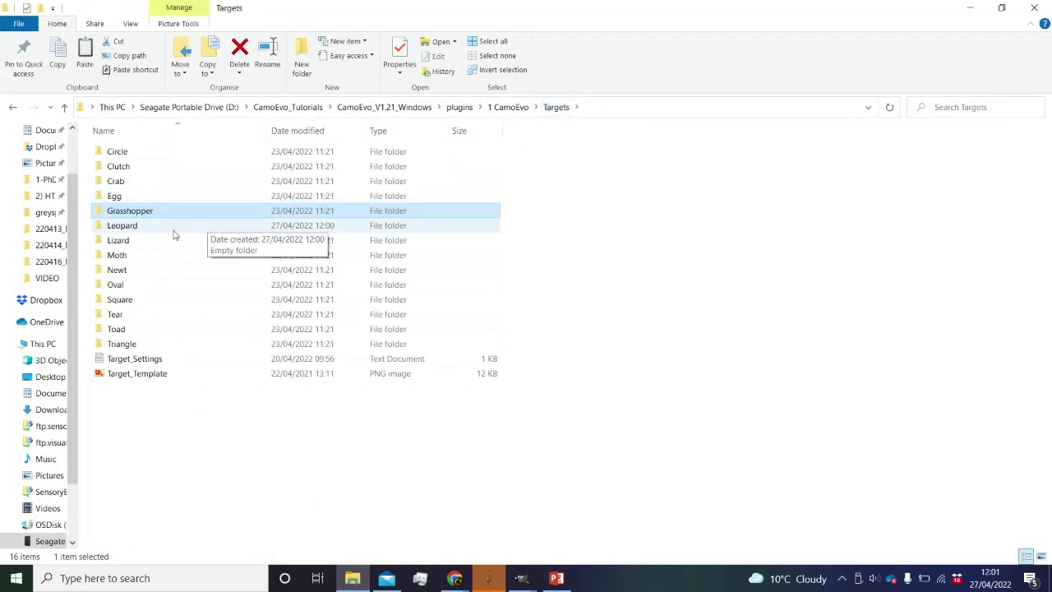
pyautogui.doubleClick(217, 225)
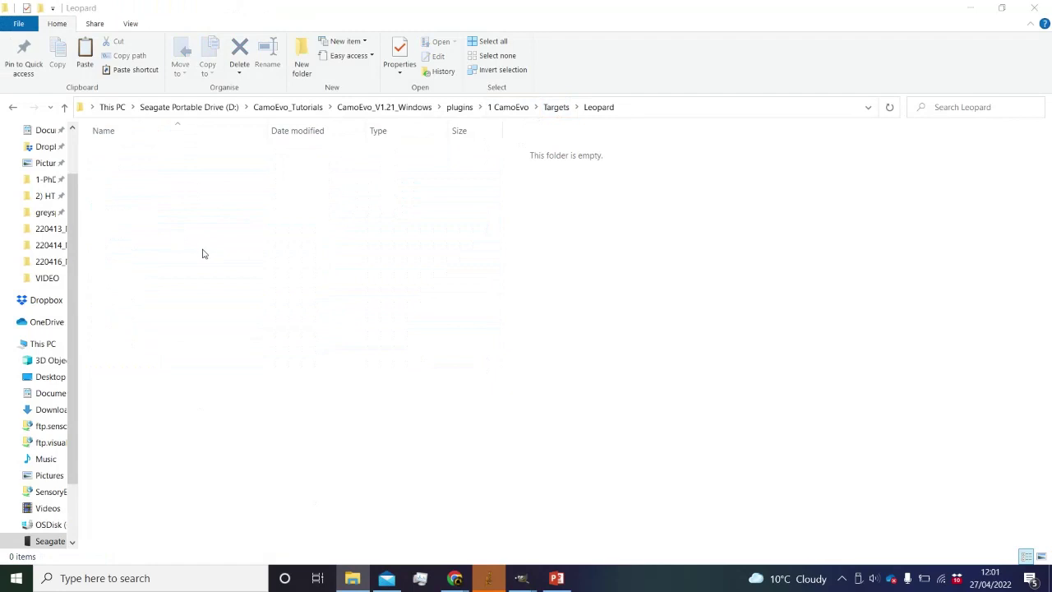
pyautogui.hotkey('ctrl', 'v')
# Open the Leopard folder's Target image in GIMP and arrange its window side by side with Target_Template.
pyautogui.click(148, 153)
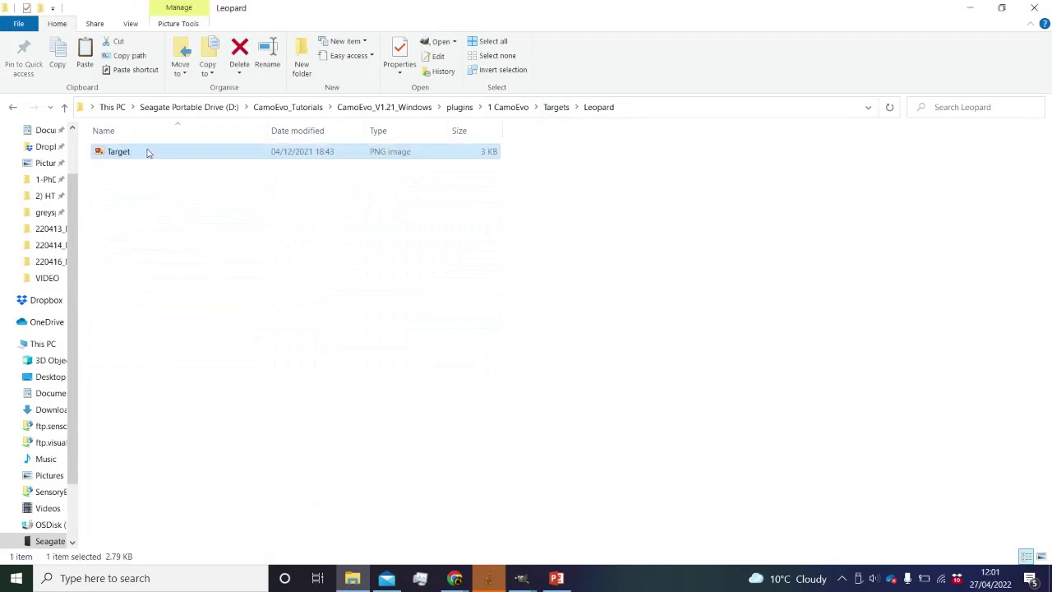
pyautogui.press('Escape')
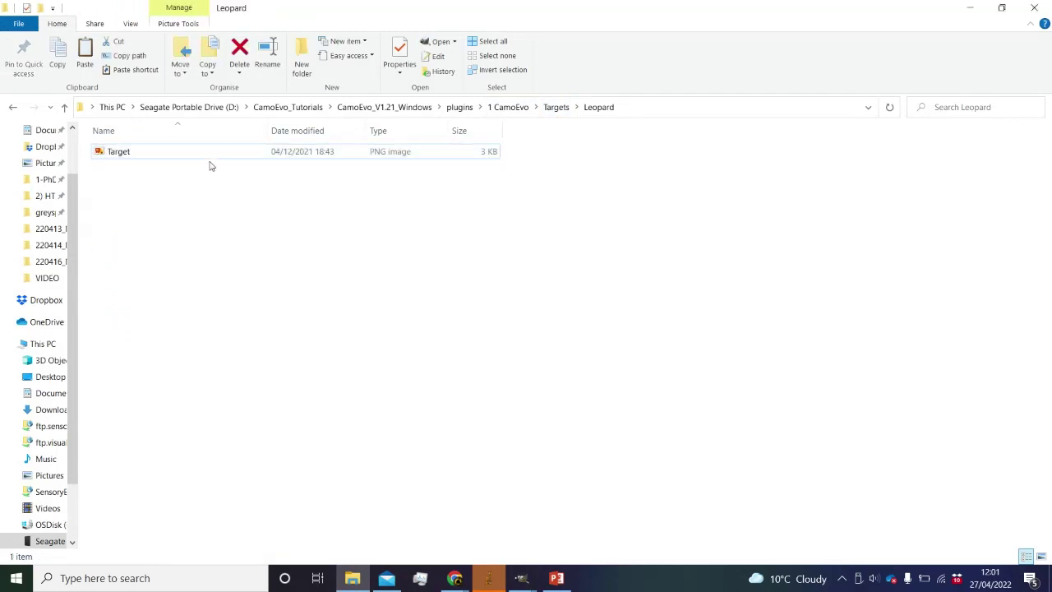
pyautogui.moveTo(521, 578)
pyautogui.click(663, 547)
pyautogui.moveTo(532, 579)
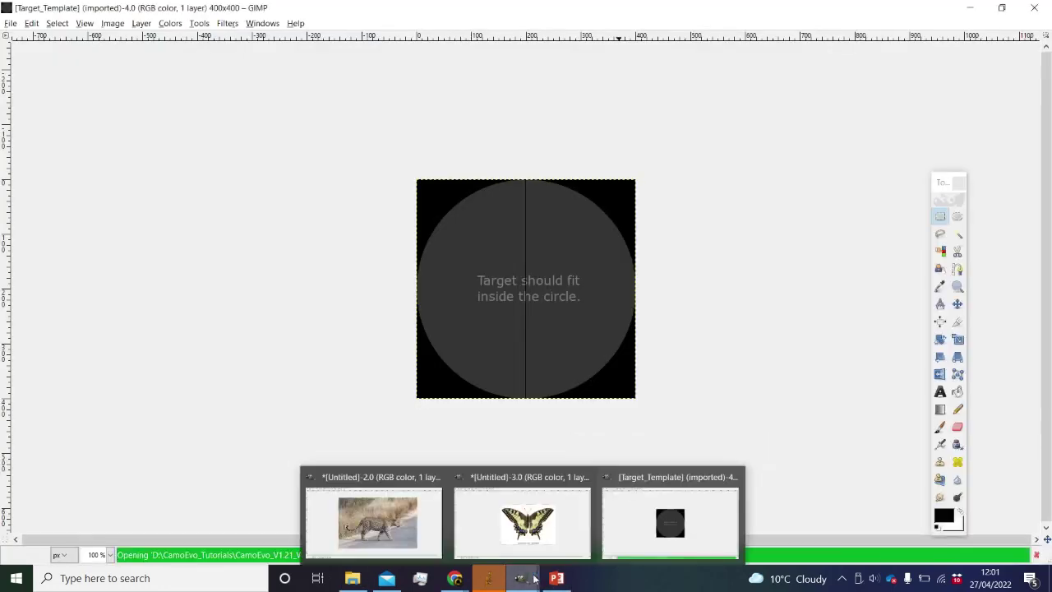
pyautogui.click(234, 105)
pyautogui.moveTo(232, 100); pyautogui.dragTo(715, 129)
pyautogui.moveTo(626, 10); pyautogui.dragTo(1, 73)
pyautogui.click(566, 149)
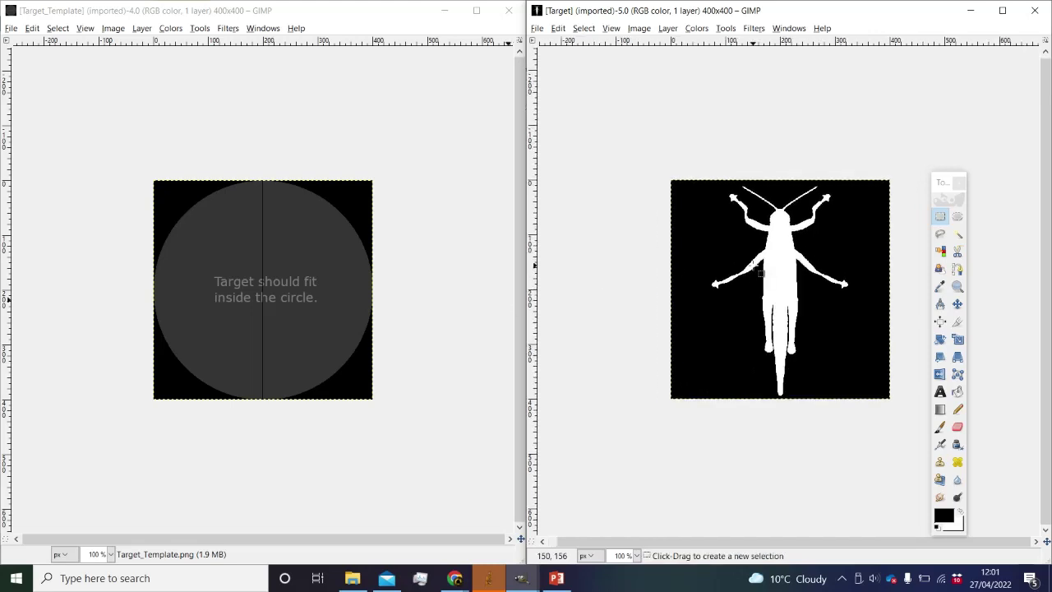
pyautogui.hscroll(2, 673, 265)
# Lighten the leopard photo with Levels, setting the input gamma to about 2.99 and lowering the white input level.
pyautogui.moveTo(521, 578)
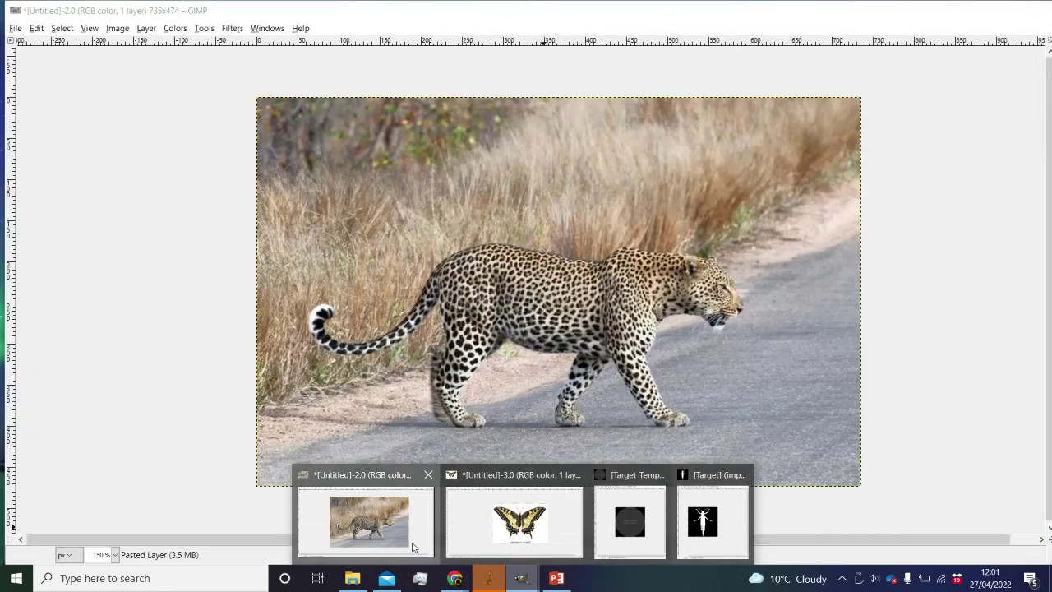
pyautogui.click(414, 547)
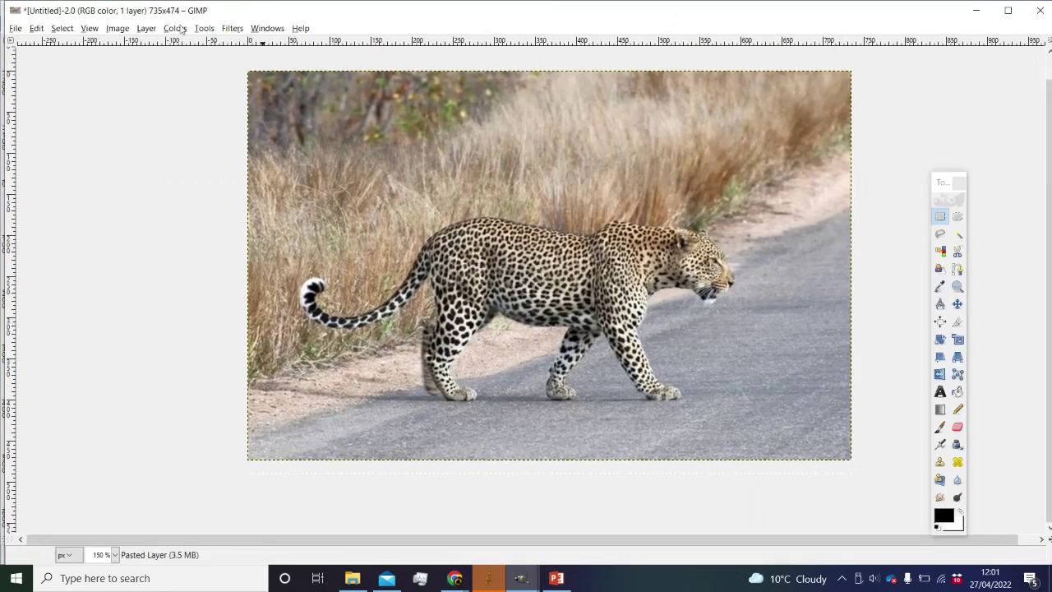
pyautogui.click(183, 29)
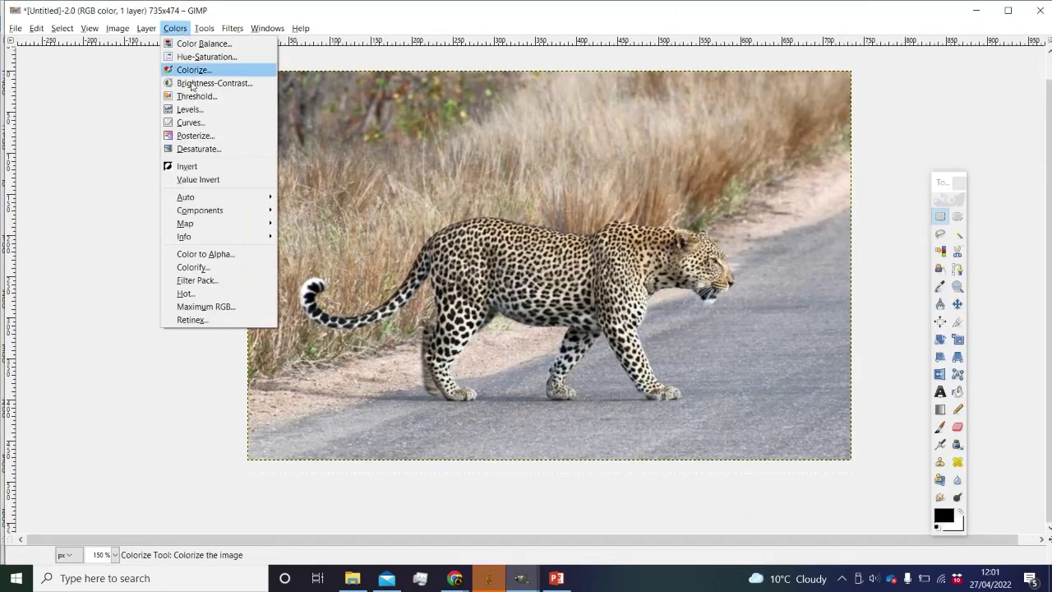
pyautogui.click(189, 109)
pyautogui.moveTo(681, 147); pyautogui.dragTo(167, 144)
pyautogui.moveTo(163, 300); pyautogui.dragTo(119, 298)
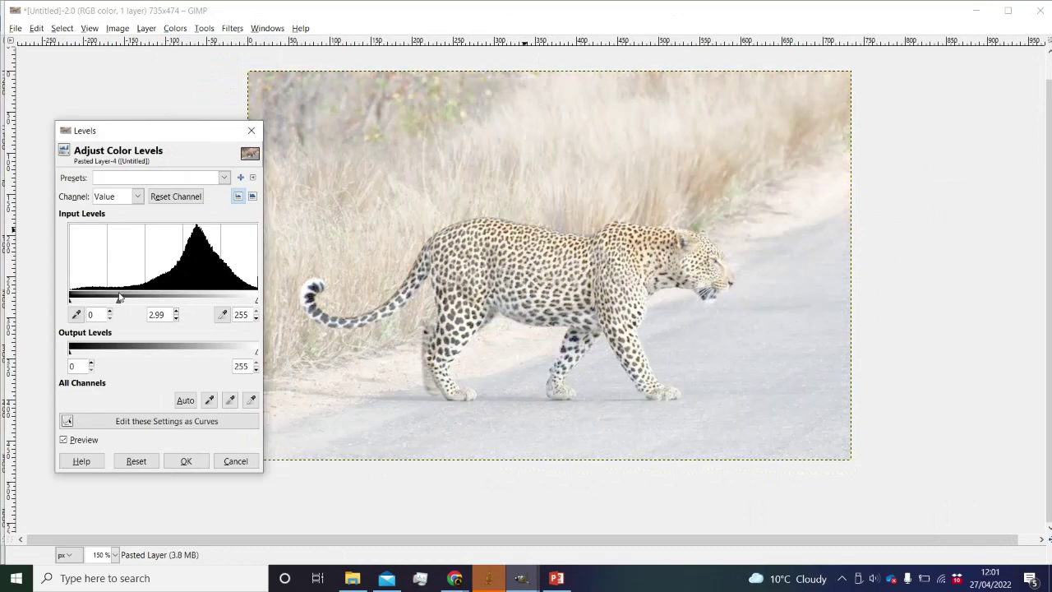
pyautogui.moveTo(253, 300)
pyautogui.mouseDown()
pyautogui.moveTo(204, 300)
pyautogui.moveTo(233, 297)
pyautogui.mouseUp()
pyautogui.click(185, 460)
# Add a new layer to the leopard image for tracing the outline.
pyautogui.click(146, 28)
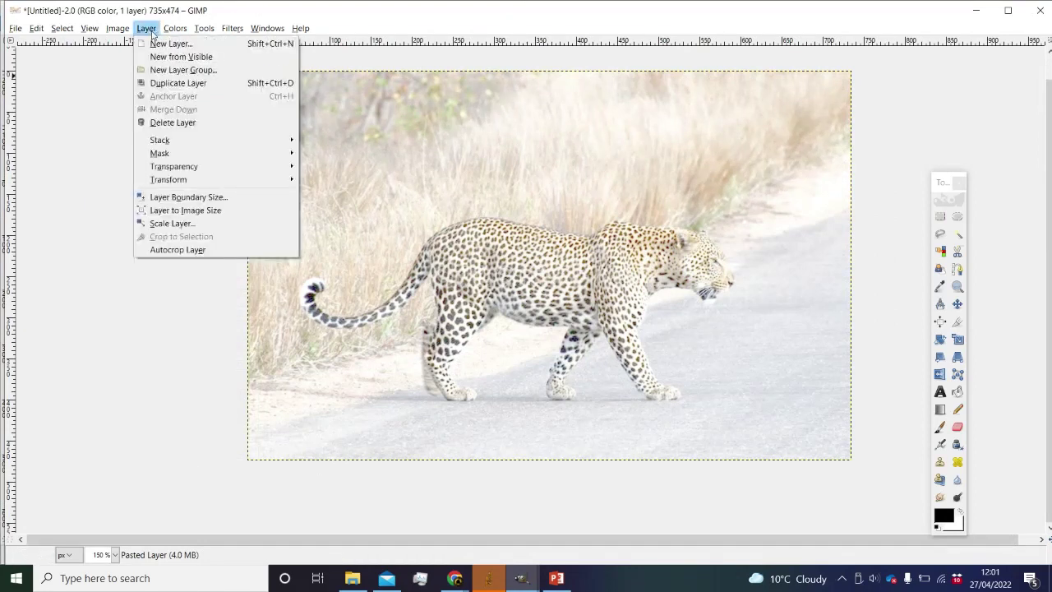
pyautogui.click(157, 42)
pyautogui.click(534, 396)
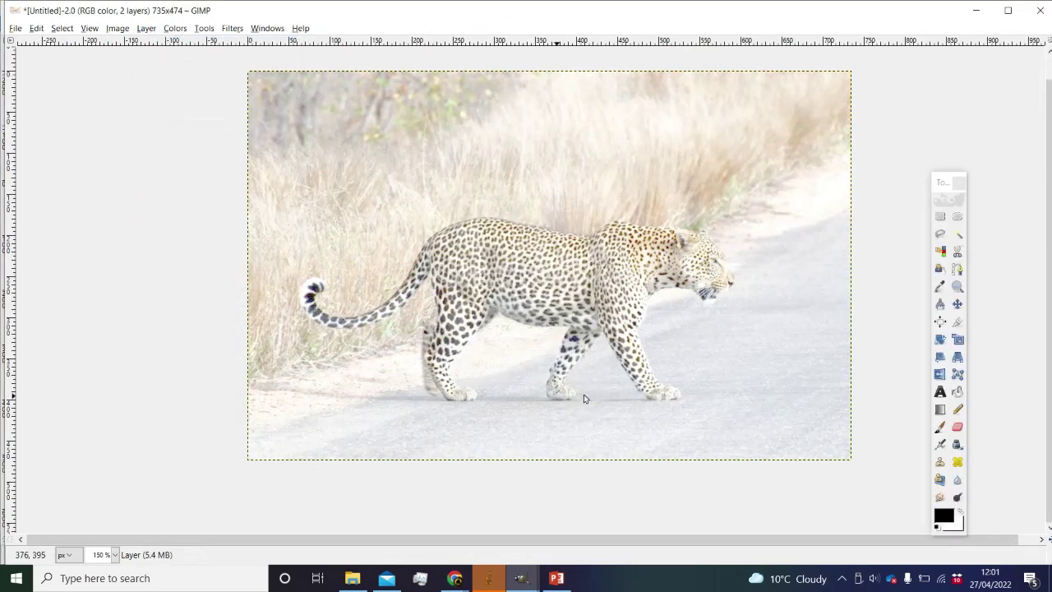
# Configure the Pencil tool with the 2. Hardness 100 brush at size 1.
pyautogui.doubleClick(957, 411)
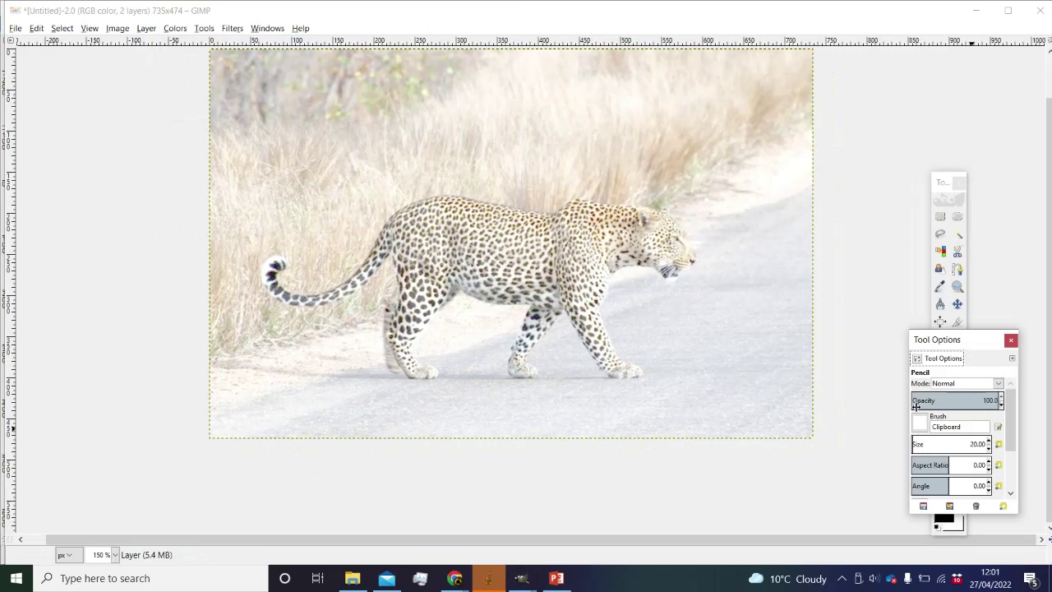
pyautogui.click(920, 423)
pyautogui.doubleClick(959, 279)
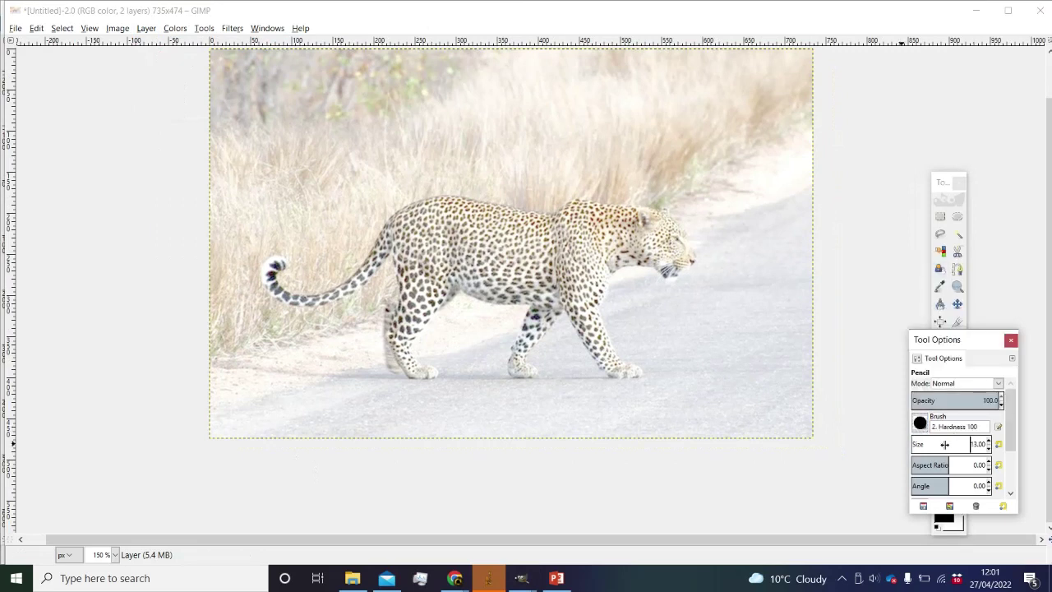
pyautogui.scroll(5, 737, 289)
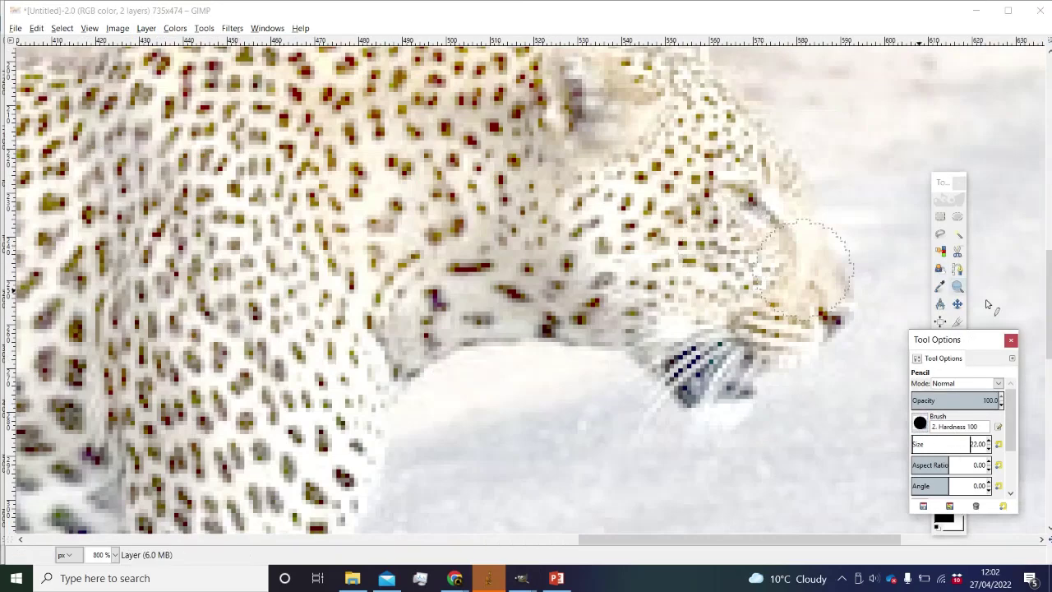
pyautogui.click(1010, 340)
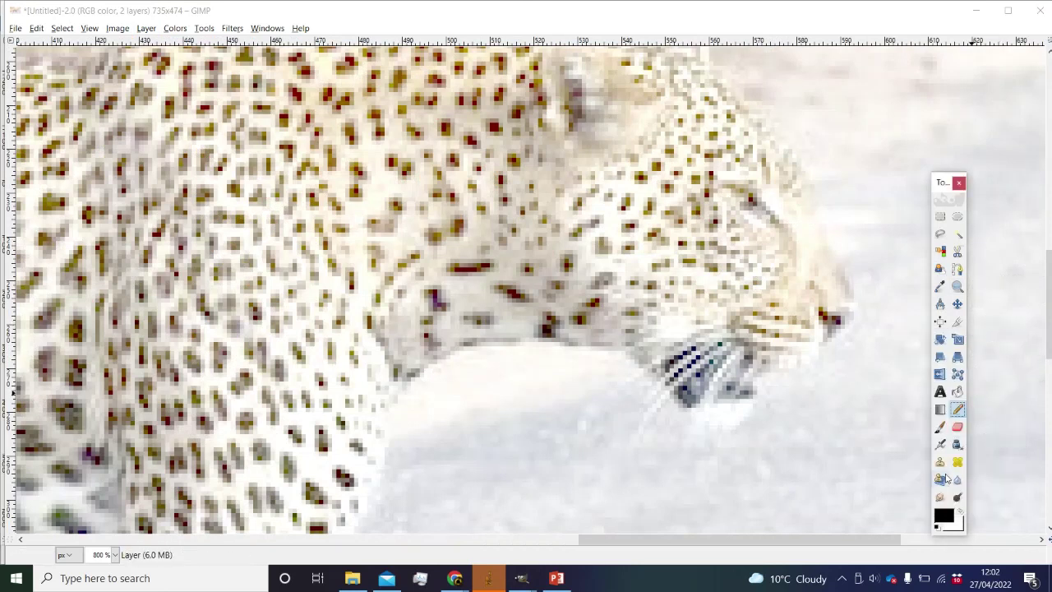
pyautogui.doubleClick(957, 411)
# Try to trace the leopard's profile from the forehead down to the nose with the pencil.
pyautogui.hscroll(3, 545, 191)
pyautogui.scroll(1, 545, 190)
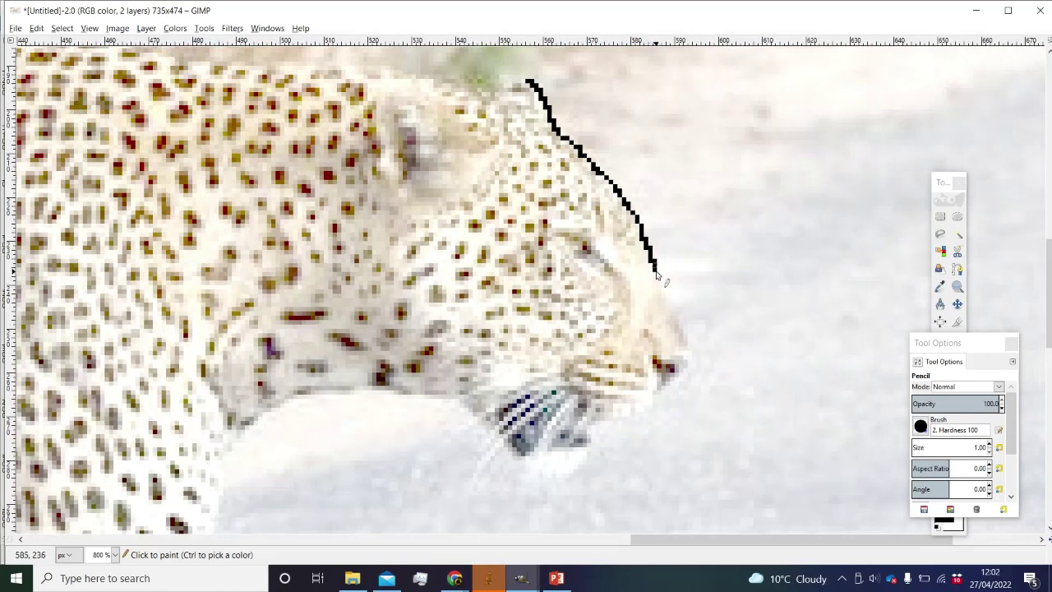
pyautogui.scroll(-2, 688, 362)
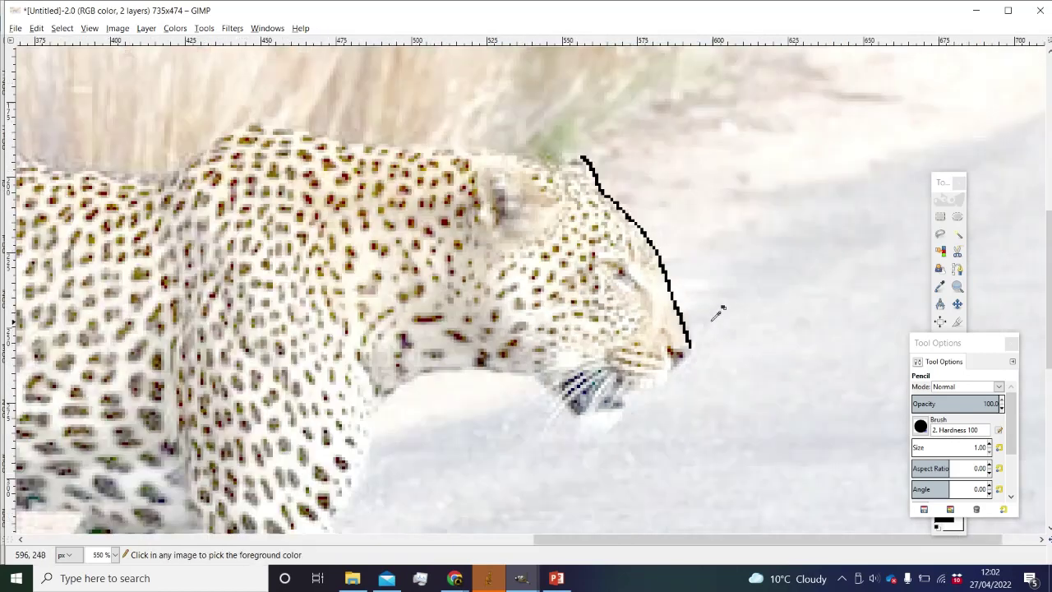
pyautogui.scroll(2, 720, 307)
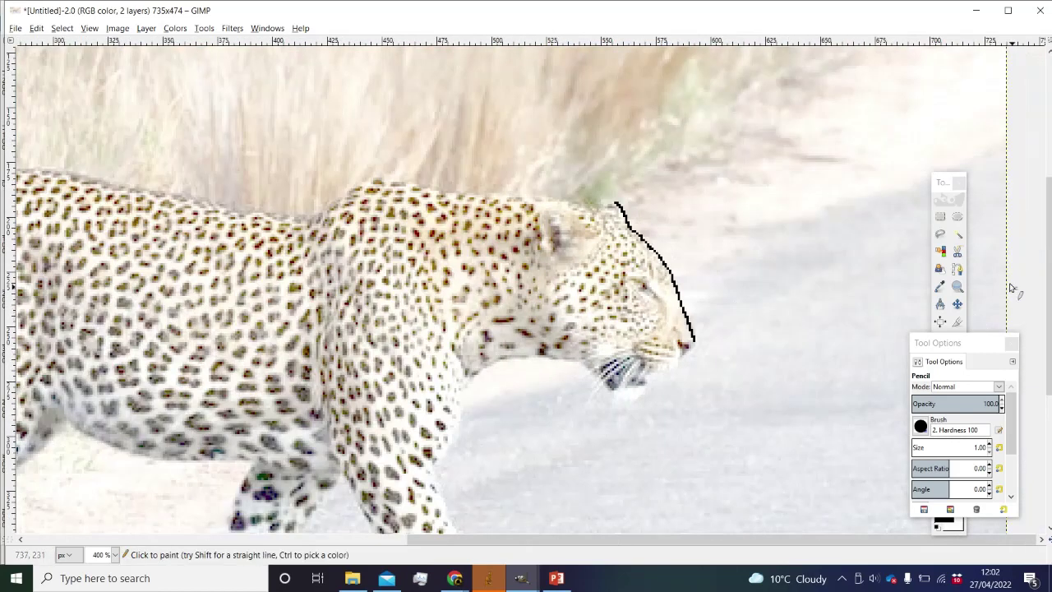
# Undo the pencil line on the leopard's face and switch to the Free Select tool.
pyautogui.click(939, 234)
pyautogui.scroll(2, 657, 340)
pyautogui.hotkey('ctrl', 'z')
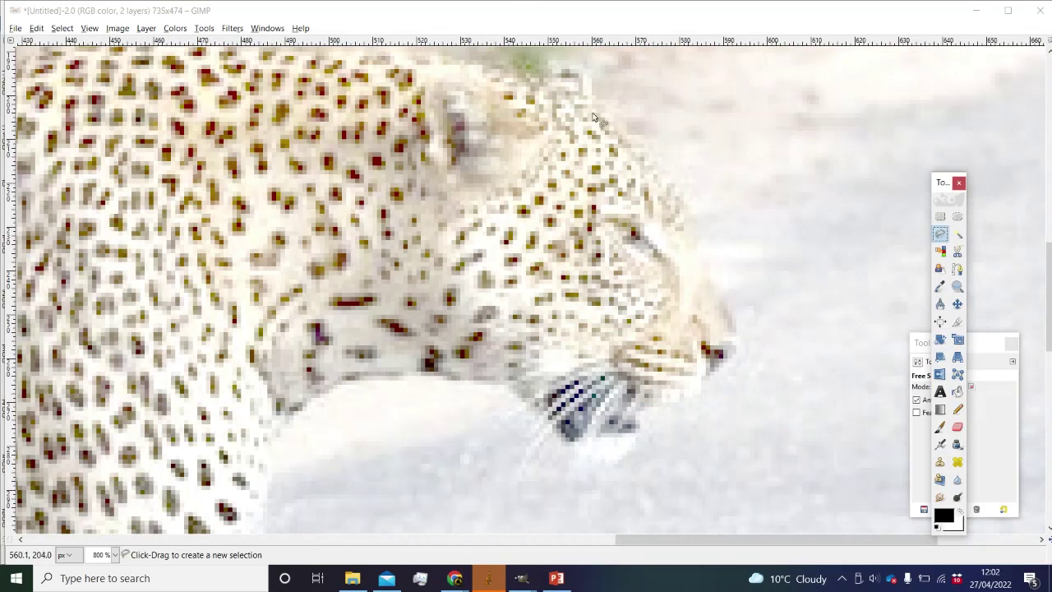
# Start a Free Select outline at the leopard's forehead and trace it around the nose and mouth to the chin.
pyautogui.click(580, 68)
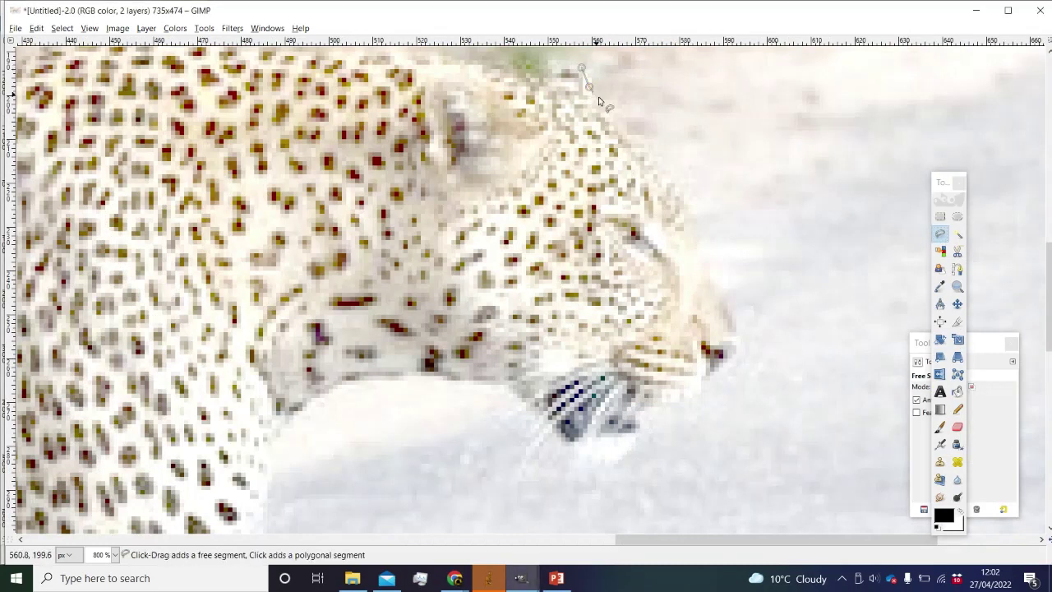
pyautogui.click(614, 123)
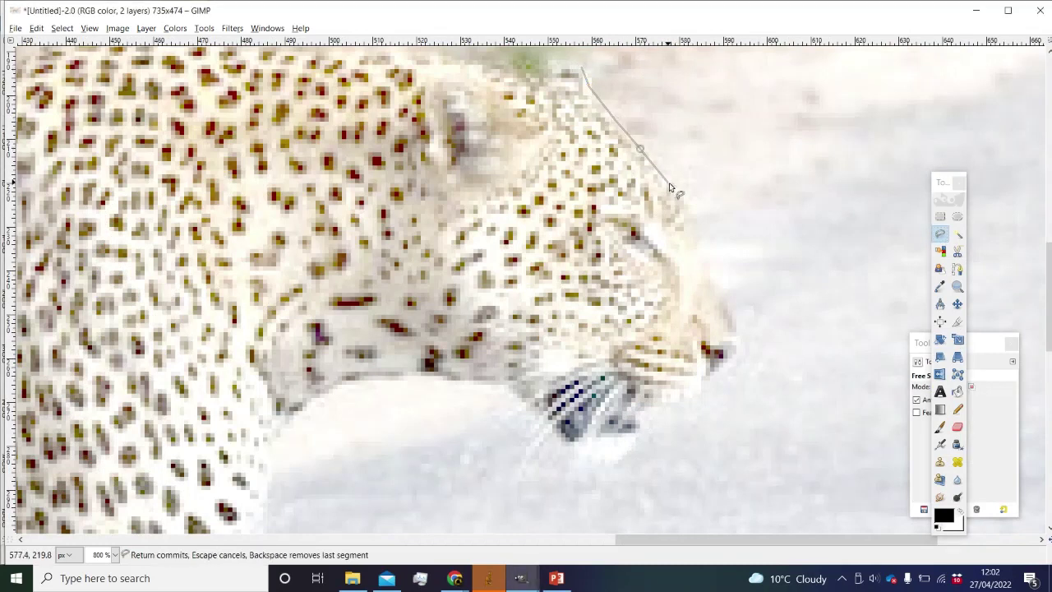
pyautogui.click(693, 218)
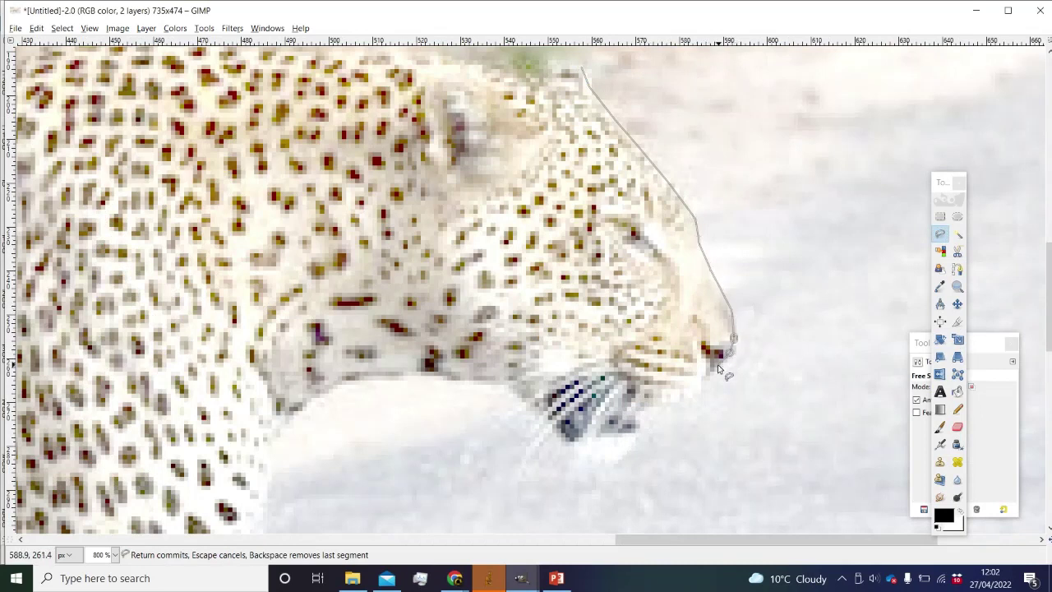
pyautogui.click(673, 399)
pyautogui.click(621, 431)
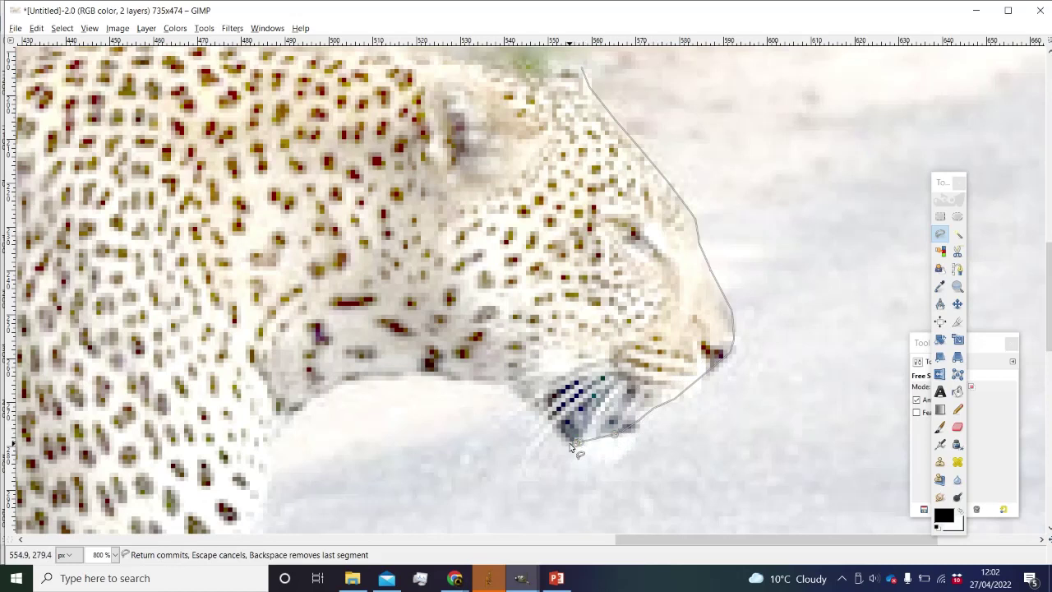
# Continue the selection outline from the chin along the underside of the jaw and throat.
pyautogui.click(507, 387)
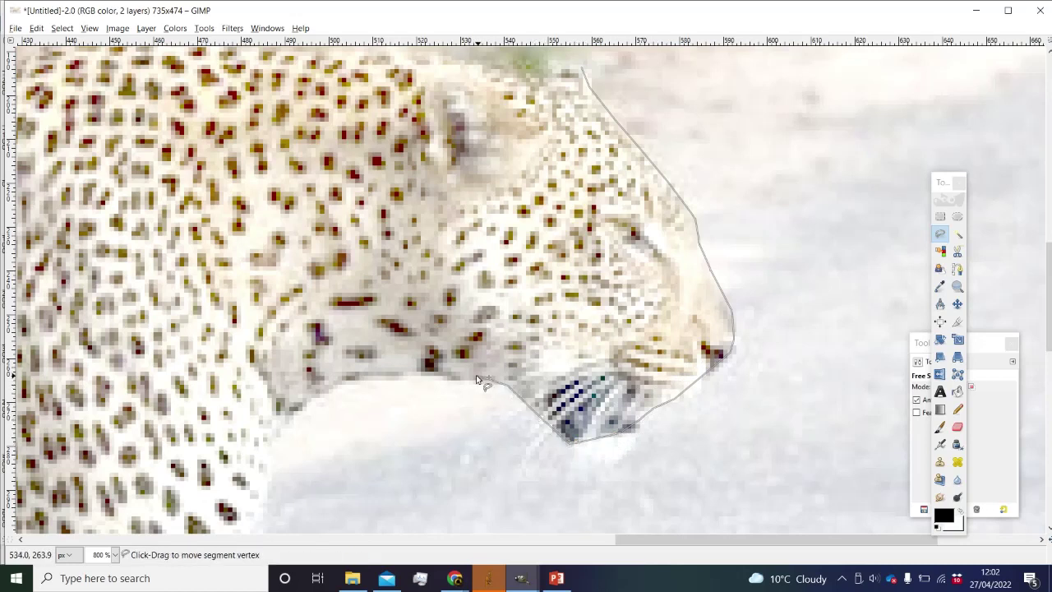
pyautogui.click(387, 369)
pyautogui.click(342, 378)
# Trace the selection outline down the leopard's chest to the upper front of the leading foreleg.
pyautogui.scroll(-4, 271, 444)
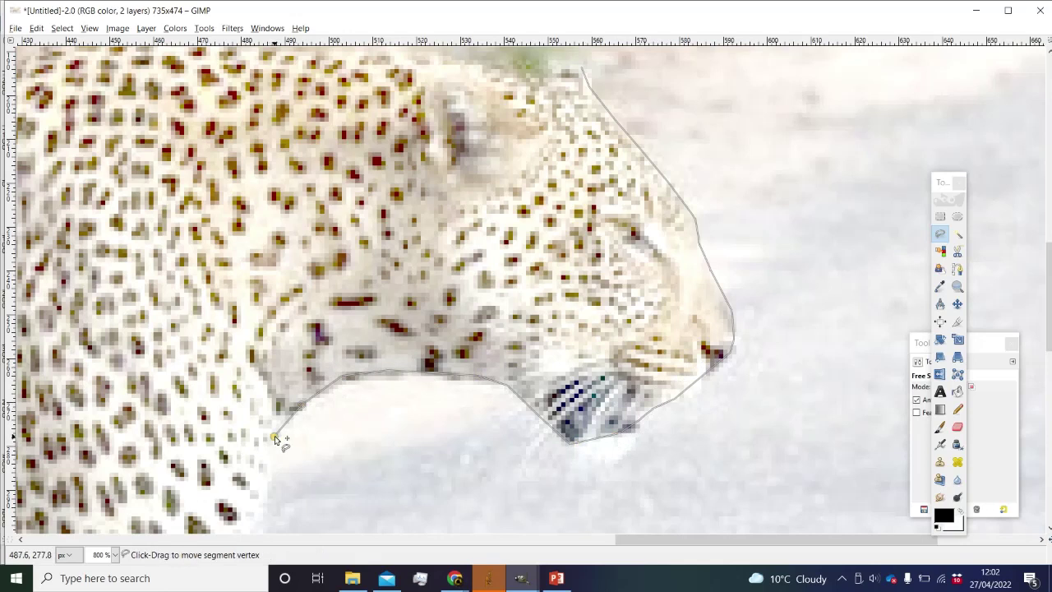
pyautogui.scroll(3, 447, 488)
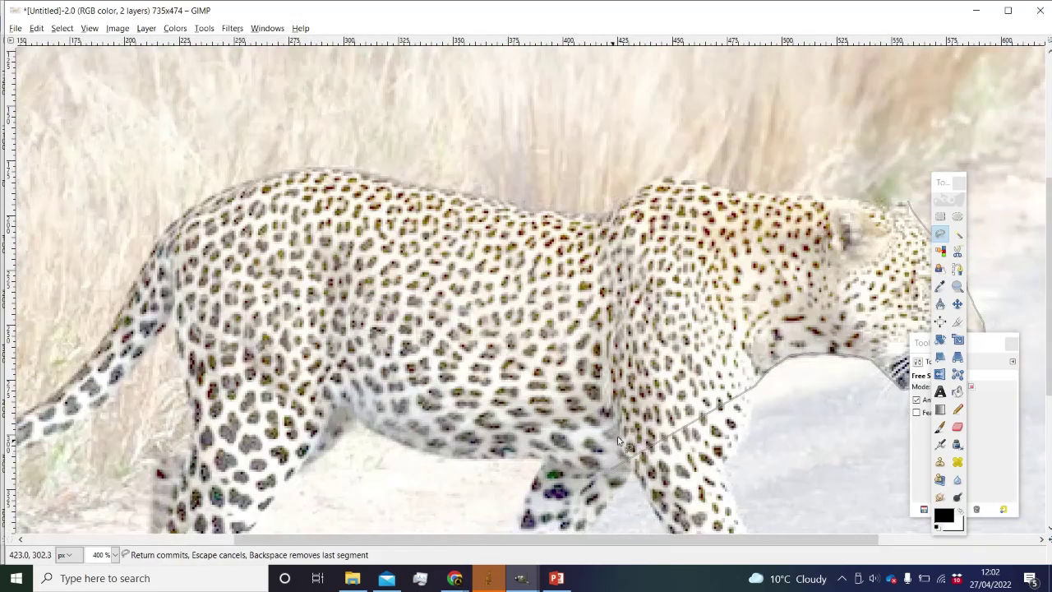
pyautogui.scroll(-4, 575, 427)
pyautogui.scroll(5, 682, 399)
pyautogui.click(665, 222)
pyautogui.click(659, 244)
pyautogui.click(632, 311)
pyautogui.click(620, 329)
pyautogui.scroll(-5, 612, 343)
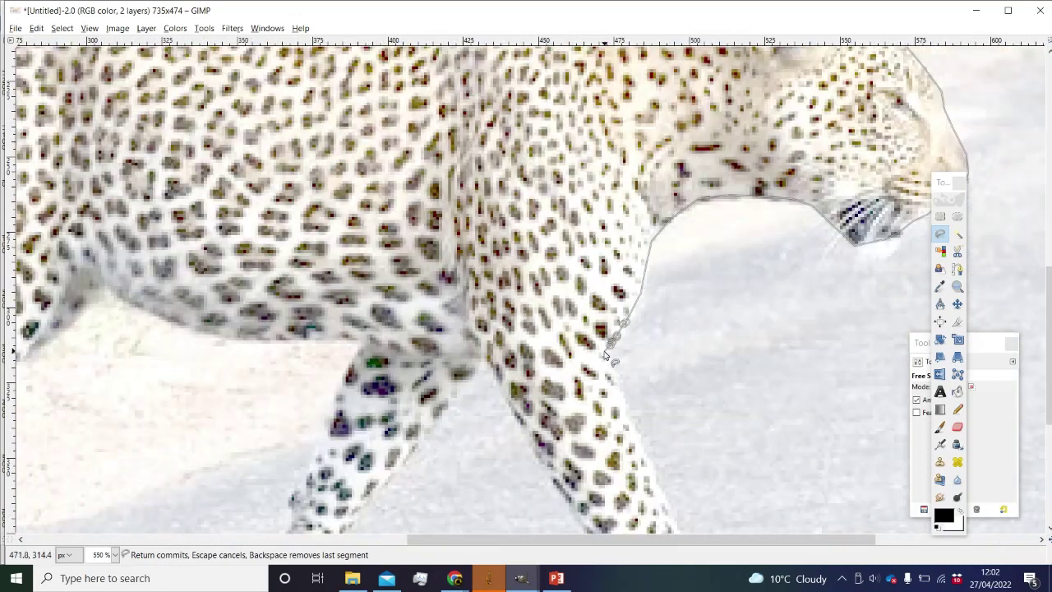
pyautogui.scroll(5, 610, 370)
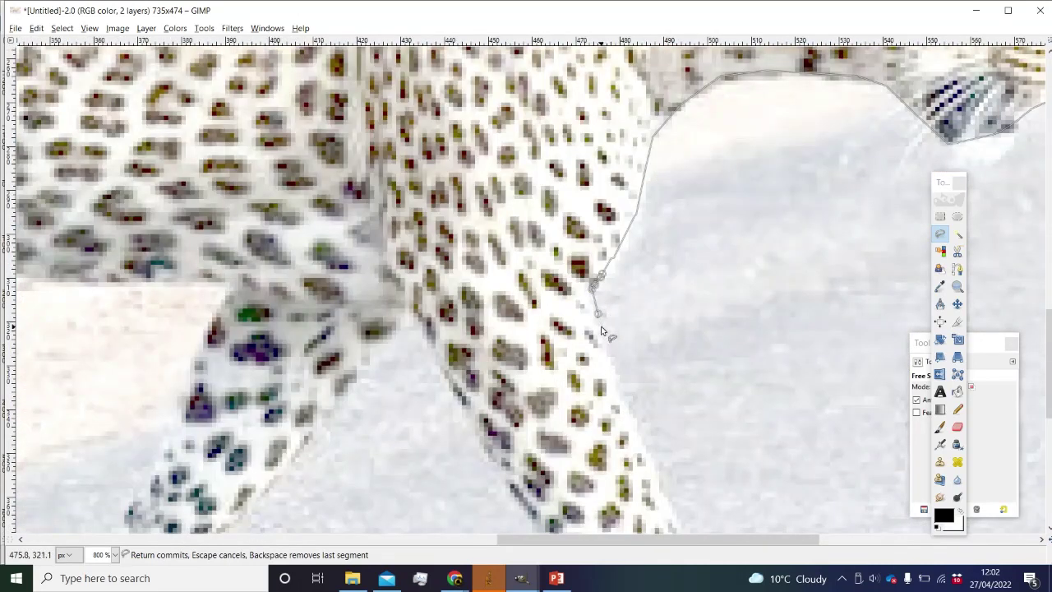
pyautogui.scroll(-3, 612, 352)
pyautogui.scroll(3, 662, 444)
# Extend the selection outline down the leading foreleg and around its paw.
pyautogui.click(663, 485)
pyautogui.click(688, 491)
pyautogui.click(749, 505)
pyautogui.scroll(-3, 750, 504)
pyautogui.scroll(3, 752, 493)
pyautogui.click(770, 484)
pyautogui.click(752, 514)
# Continue the selection outline along the remaining legs and belly, then around the tail to the rump.
pyautogui.moveTo(690, 524)
pyautogui.mouseDown()
pyautogui.moveTo(604, 513)
pyautogui.moveTo(519, 411)
pyautogui.moveTo(365, 164)
pyautogui.mouseUp()
pyautogui.moveTo(315, 222)
pyautogui.mouseDown()
pyautogui.moveTo(251, 296)
pyautogui.moveTo(168, 439)
pyautogui.moveTo(185, 518)
pyautogui.moveTo(70, 499)
pyautogui.moveTo(76, 356)
pyautogui.mouseUp()
pyautogui.scroll(-3, 76, 356)
pyautogui.scroll(2, 597, 350)
pyautogui.moveTo(549, 312)
pyautogui.mouseDown()
pyautogui.moveTo(446, 288)
pyautogui.moveTo(394, 304)
pyautogui.moveTo(298, 423)
pyautogui.moveTo(321, 475)
pyautogui.moveTo(339, 471)
pyautogui.moveTo(367, 500)
pyautogui.moveTo(289, 506)
pyautogui.moveTo(233, 415)
pyautogui.moveTo(244, 324)
pyautogui.moveTo(264, 284)
pyautogui.moveTo(243, 168)
pyautogui.mouseUp()
pyautogui.scroll(-3, 244, 169)
pyautogui.scroll(3, 298, 230)
pyautogui.moveTo(408, 227)
pyautogui.mouseDown()
pyautogui.moveTo(310, 277)
pyautogui.moveTo(239, 281)
pyautogui.moveTo(176, 258)
pyautogui.moveTo(147, 233)
pyautogui.moveTo(148, 170)
pyautogui.moveTo(171, 151)
pyautogui.moveTo(212, 171)
pyautogui.moveTo(185, 190)
pyautogui.moveTo(204, 241)
pyautogui.moveTo(289, 250)
pyautogui.moveTo(385, 215)
pyautogui.moveTo(262, 260)
pyautogui.moveTo(355, 109)
pyautogui.mouseUp()
pyautogui.scroll(1, 320, 254)
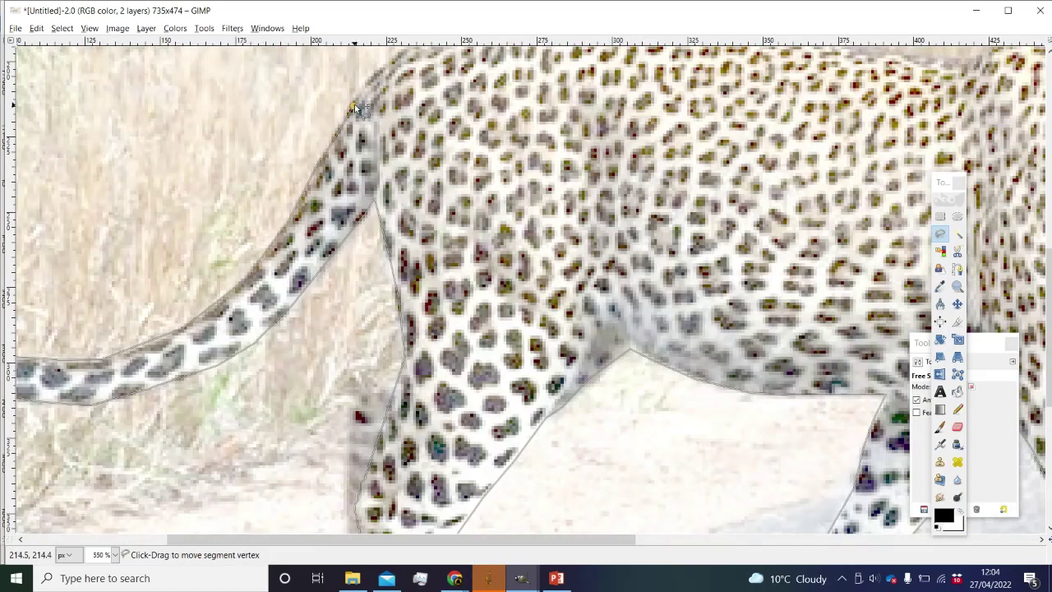
# Trace the outline along the leopard's back to the head and commit the closed selection.
pyautogui.scroll(5, 355, 109)
pyautogui.hscroll(3, 355, 110)
pyautogui.moveTo(202, 408)
pyautogui.mouseDown()
pyautogui.moveTo(348, 356)
pyautogui.moveTo(715, 410)
pyautogui.moveTo(834, 382)
pyautogui.moveTo(364, 334)
pyautogui.moveTo(704, 356)
pyautogui.mouseUp()
pyautogui.scroll(1, 846, 374)
pyautogui.scroll(-3, 364, 335)
pyautogui.press('Return')
# Fill the leopard selection with black using Bucket Fill and copy the silhouette.
pyautogui.scroll(-2, 682, 383)
pyautogui.hotkey('shift', 'b')
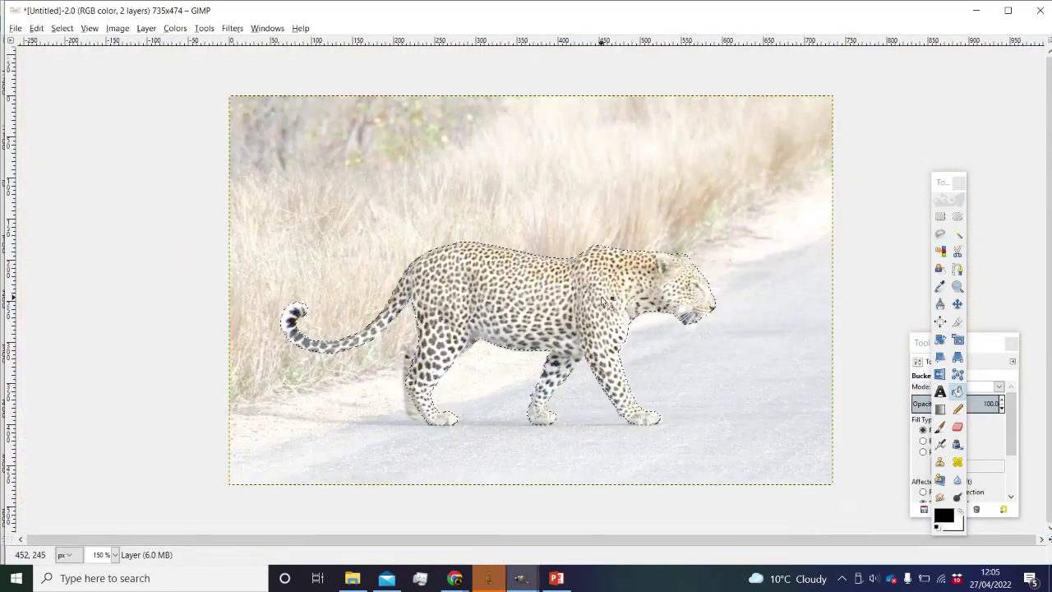
pyautogui.press('r')
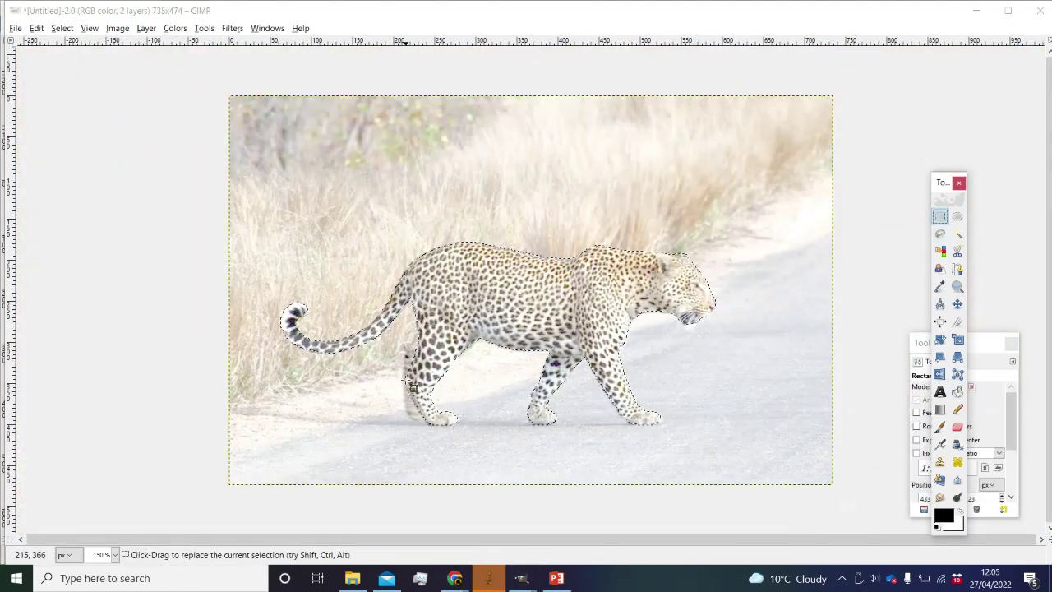
pyautogui.click(957, 392)
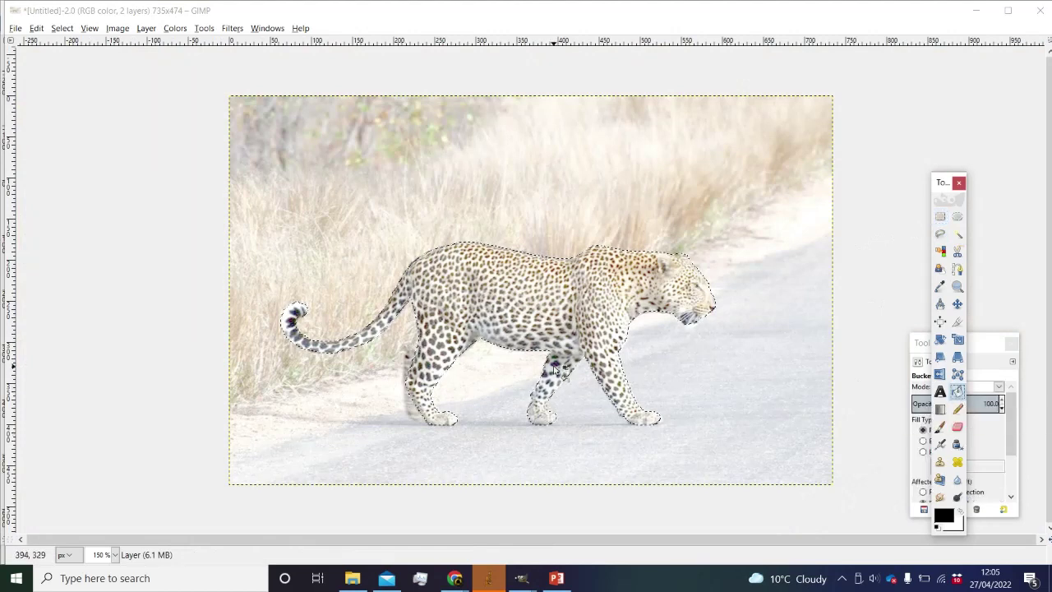
pyautogui.click(550, 308)
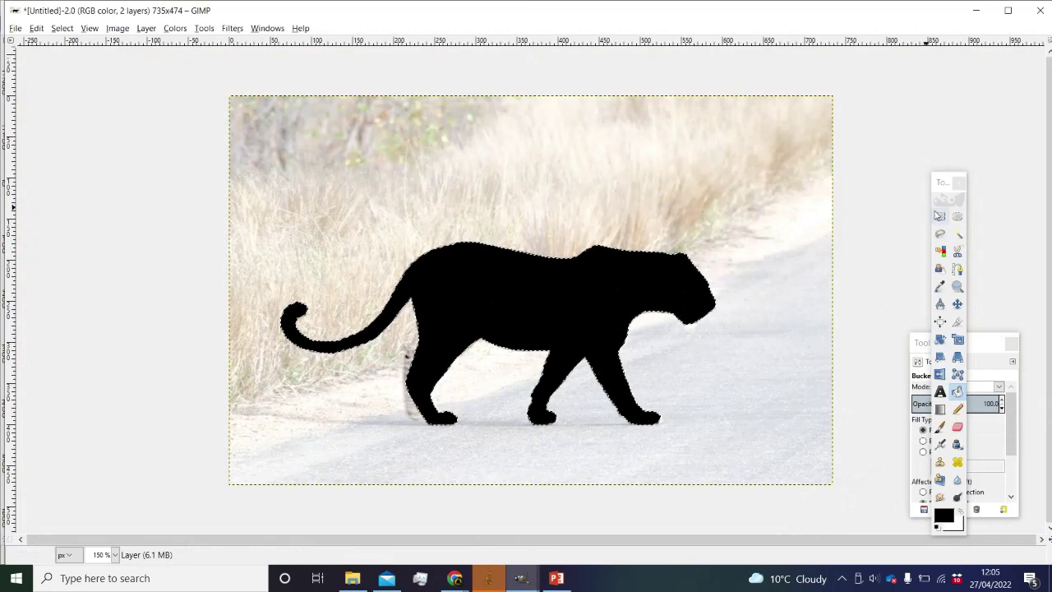
pyautogui.click(939, 216)
pyautogui.hotkey('ctrl', 'c')
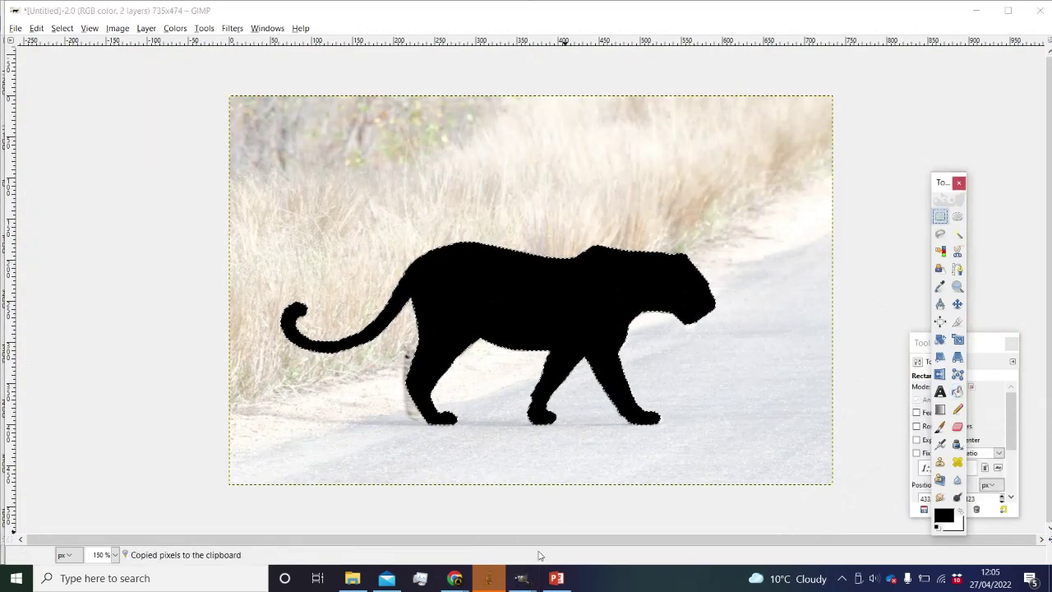
# Bring up the Target_Template and Target images and clear the insect silhouette and its background from the Target image.
pyautogui.click(521, 578)
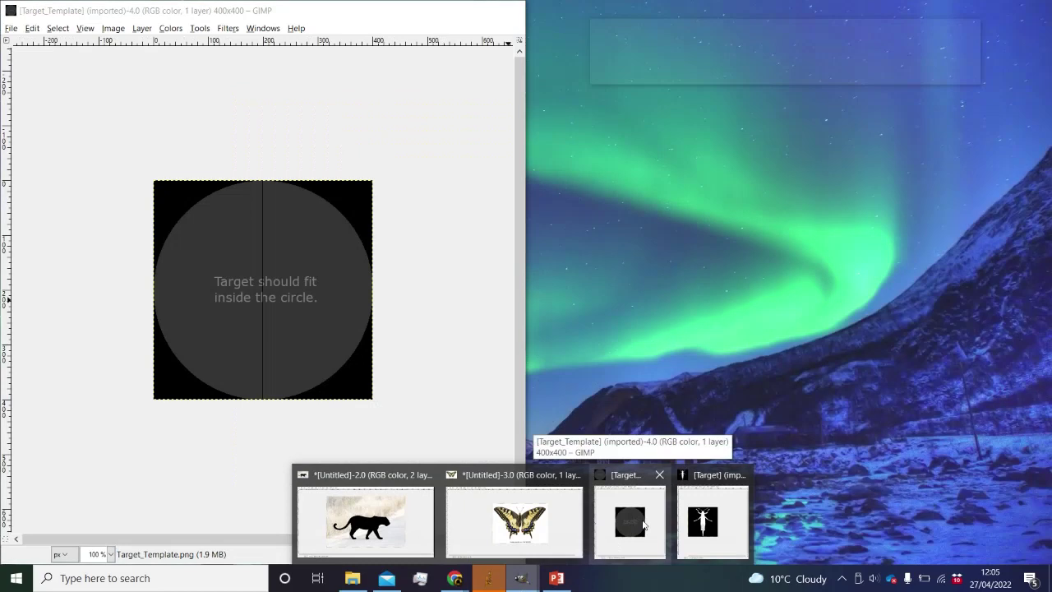
pyautogui.click(645, 525)
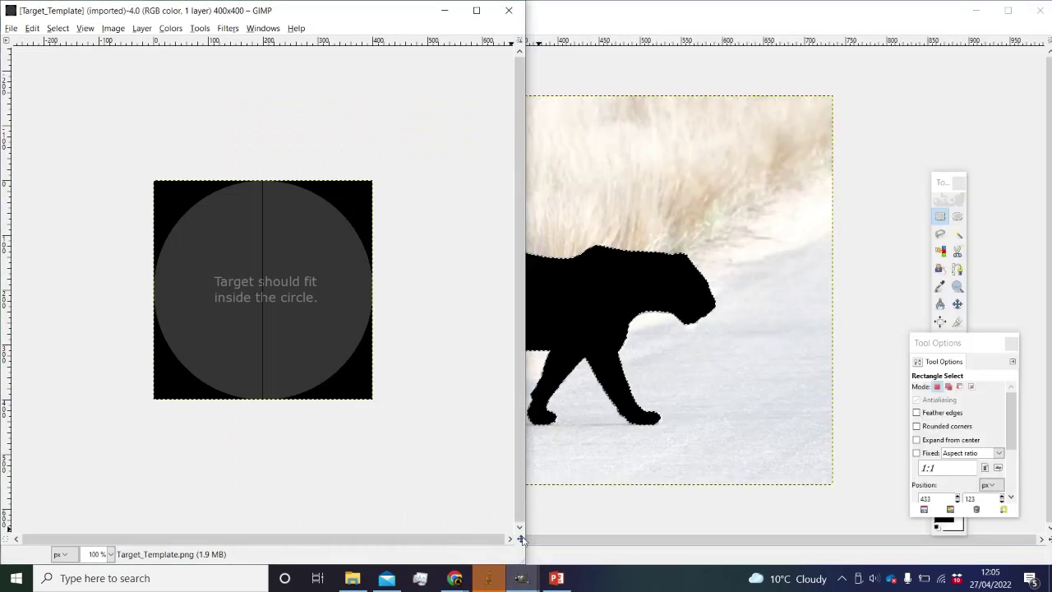
pyautogui.click(521, 578)
pyautogui.click(726, 511)
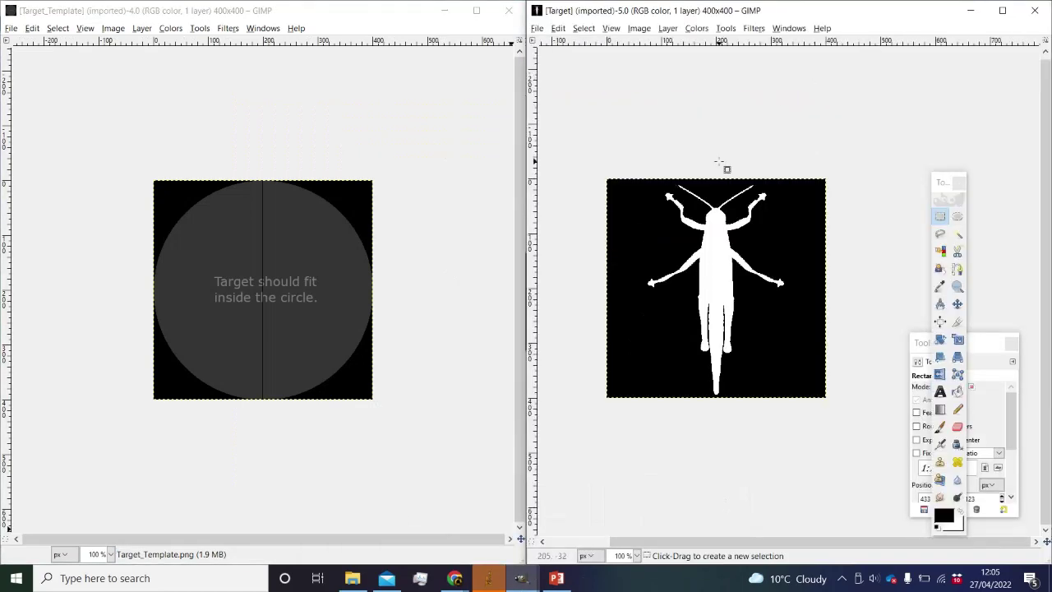
pyautogui.moveTo(757, 288); pyautogui.dragTo(725, 285)
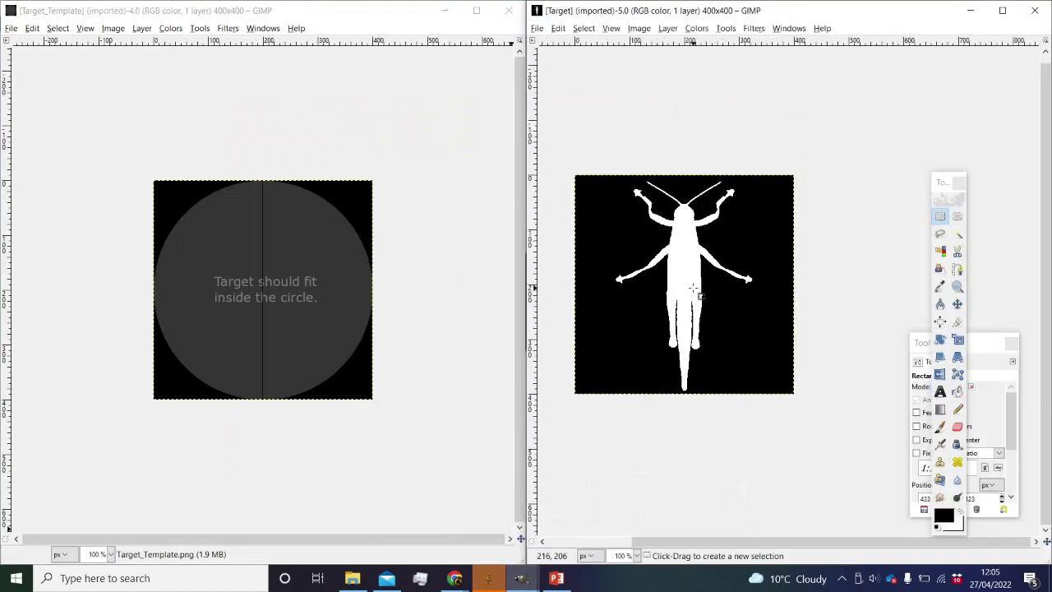
pyautogui.press('Delete')
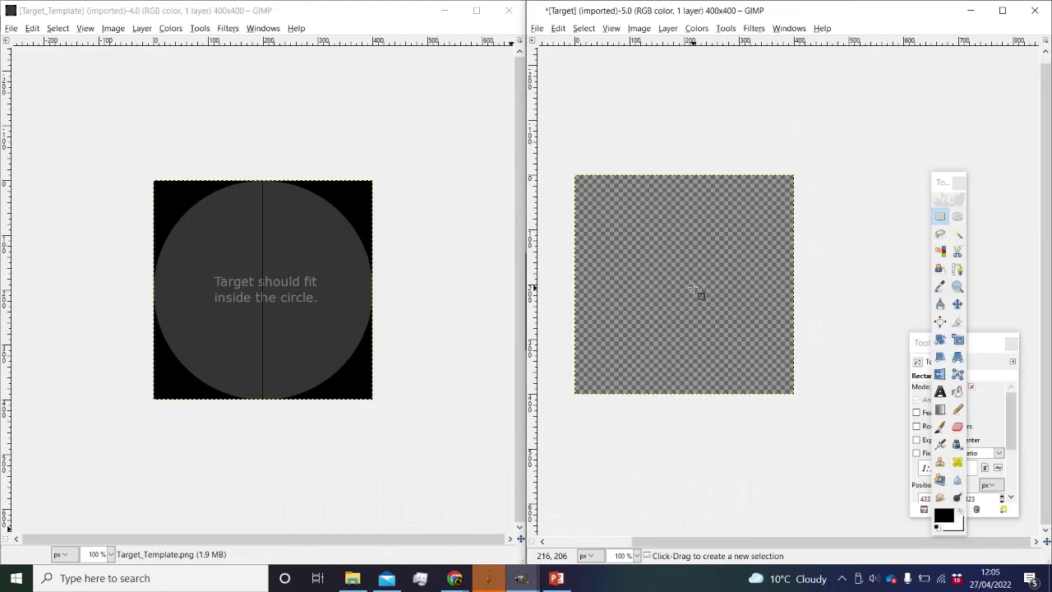
# Add a new layer to the Target image and paste the leopard silhouette into it.
pyautogui.click(667, 28)
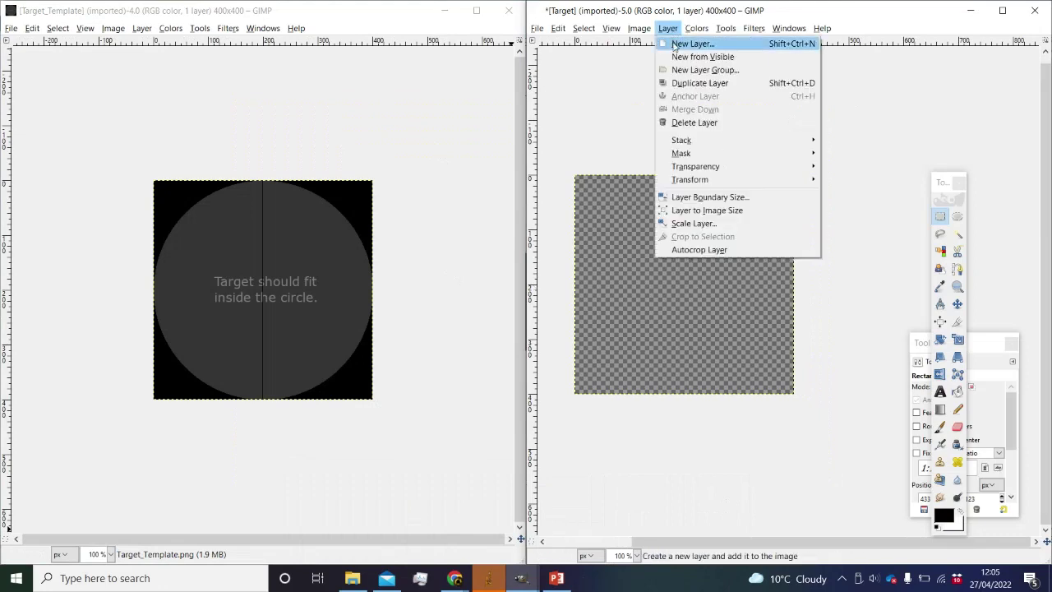
pyautogui.click(682, 39)
pyautogui.hotkey('ctrl', 'v')
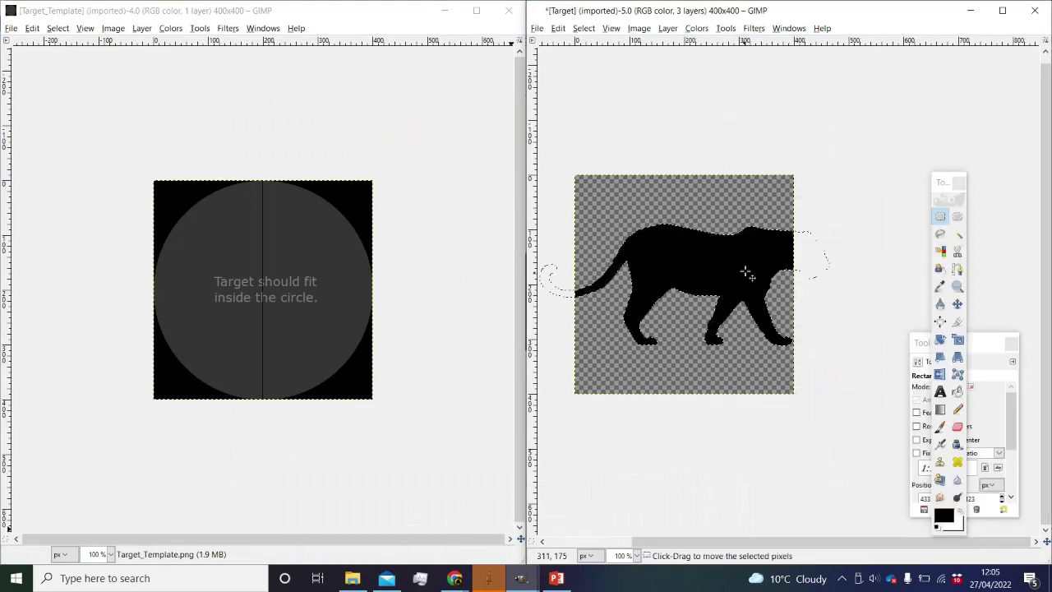
# Scale the pasted leopard down proportionally so its full length can fit within the 400x400 canvas.
pyautogui.click(957, 339)
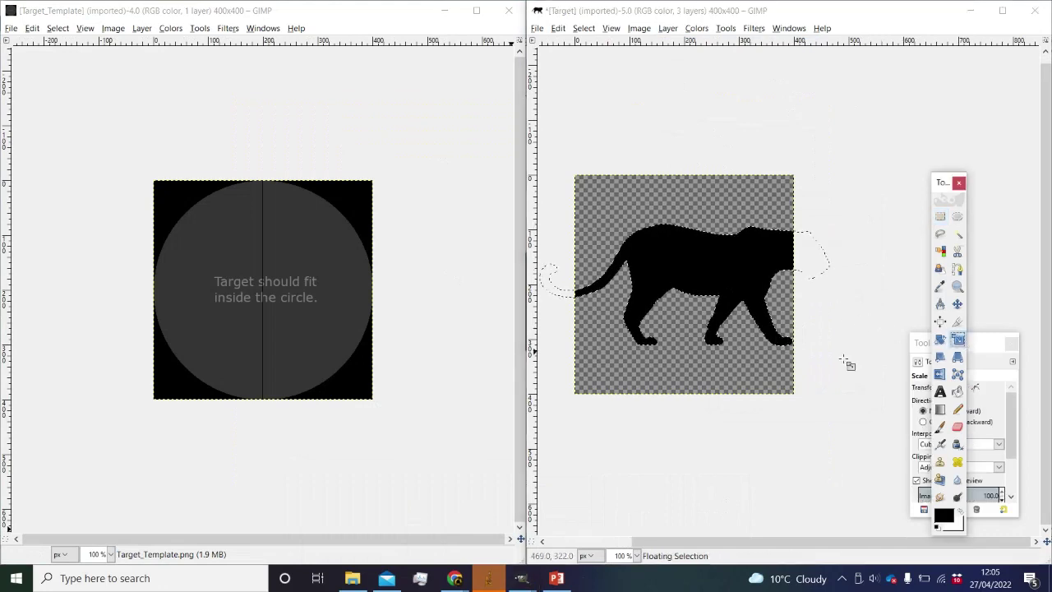
pyautogui.moveTo(943, 384); pyautogui.dragTo(843, 376)
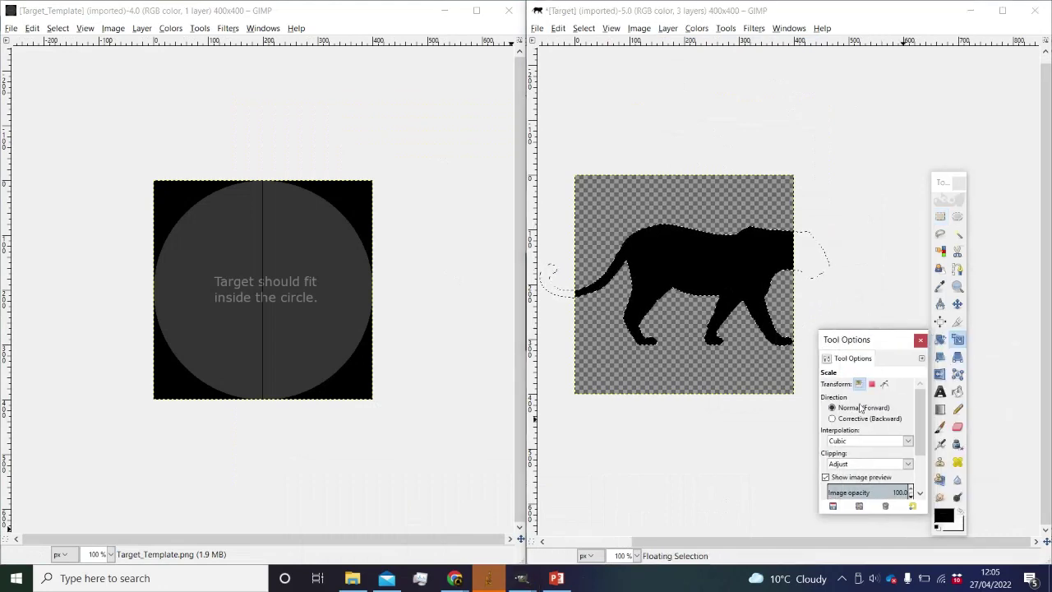
pyautogui.click(753, 290)
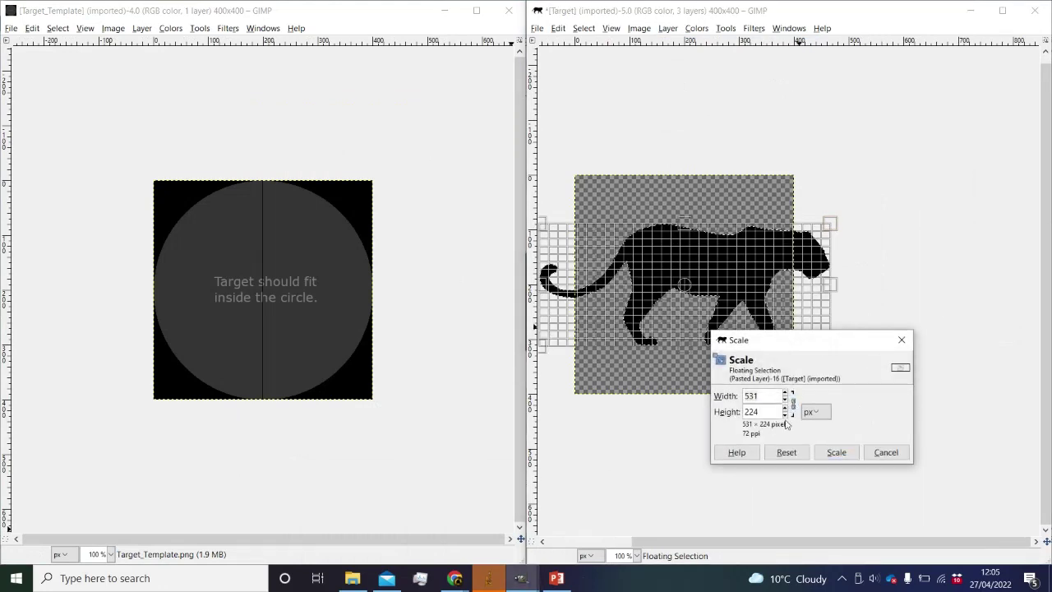
pyautogui.moveTo(832, 239); pyautogui.dragTo(737, 266)
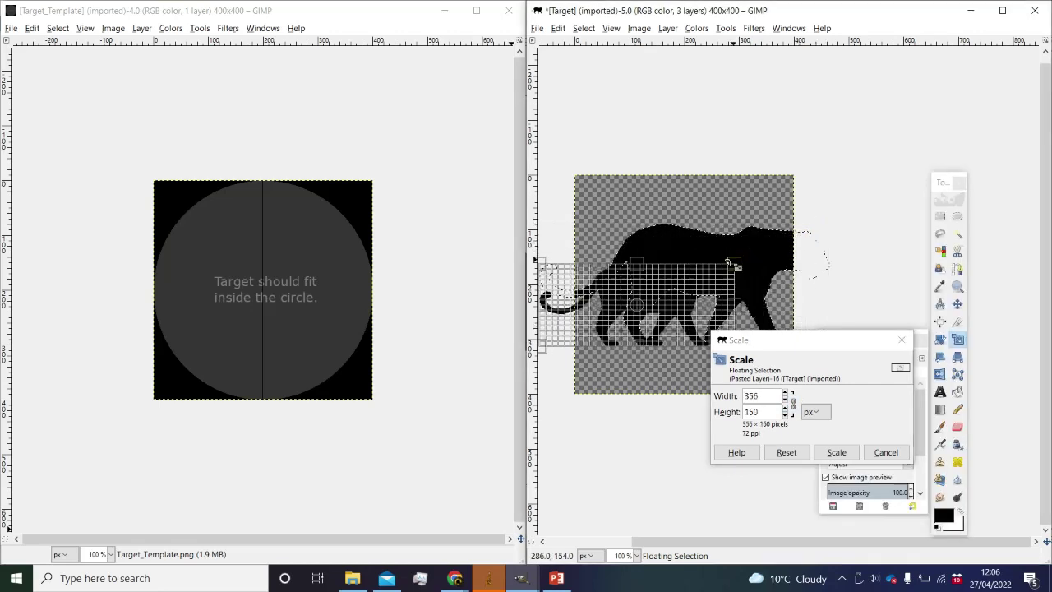
pyautogui.click(835, 452)
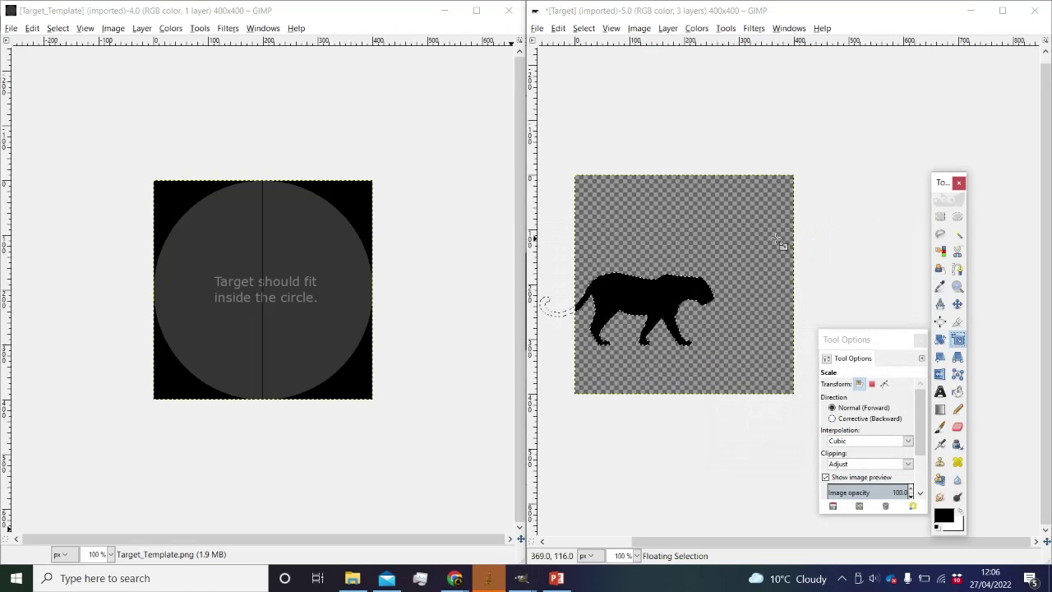
pyautogui.click(664, 289)
pyautogui.click(885, 451)
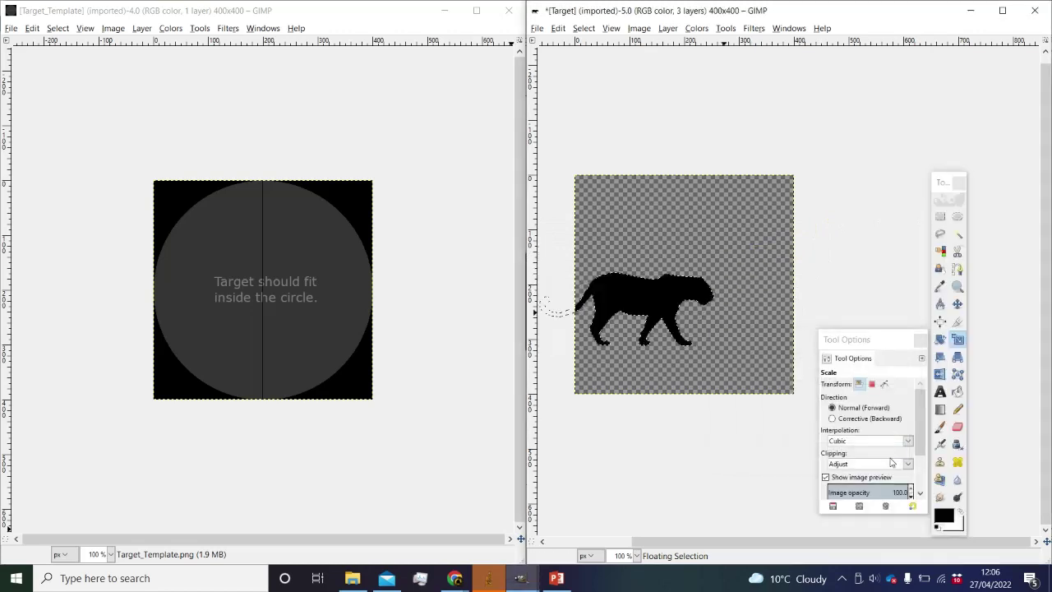
# Move the scaled leopard to the middle of the canvas and anchor it, showing the image's layers.
pyautogui.click(939, 215)
pyautogui.moveTo(634, 304); pyautogui.dragTo(713, 279)
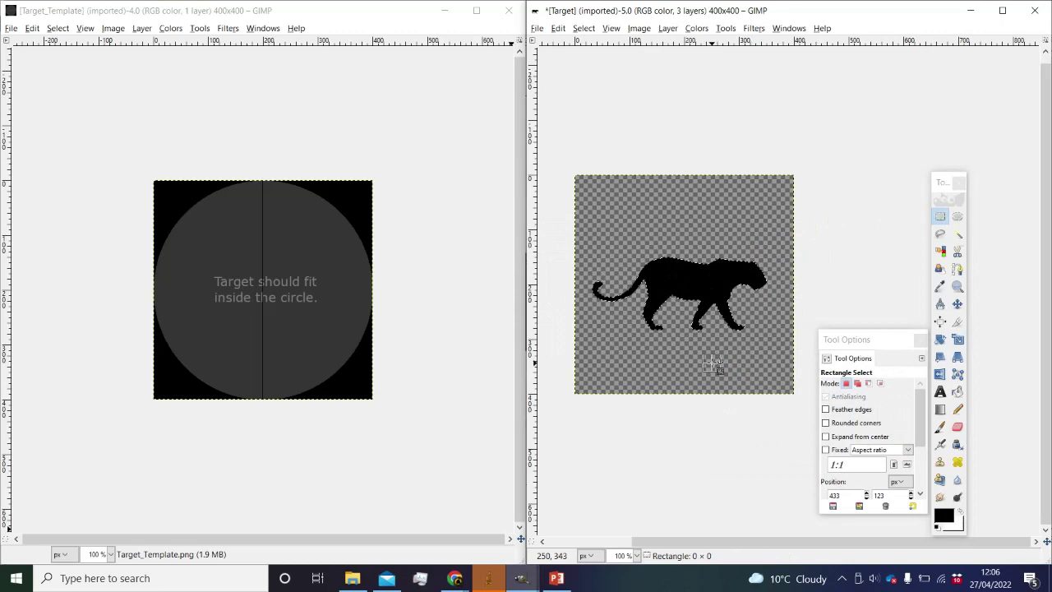
pyautogui.hotkey('ctrl', 'l')
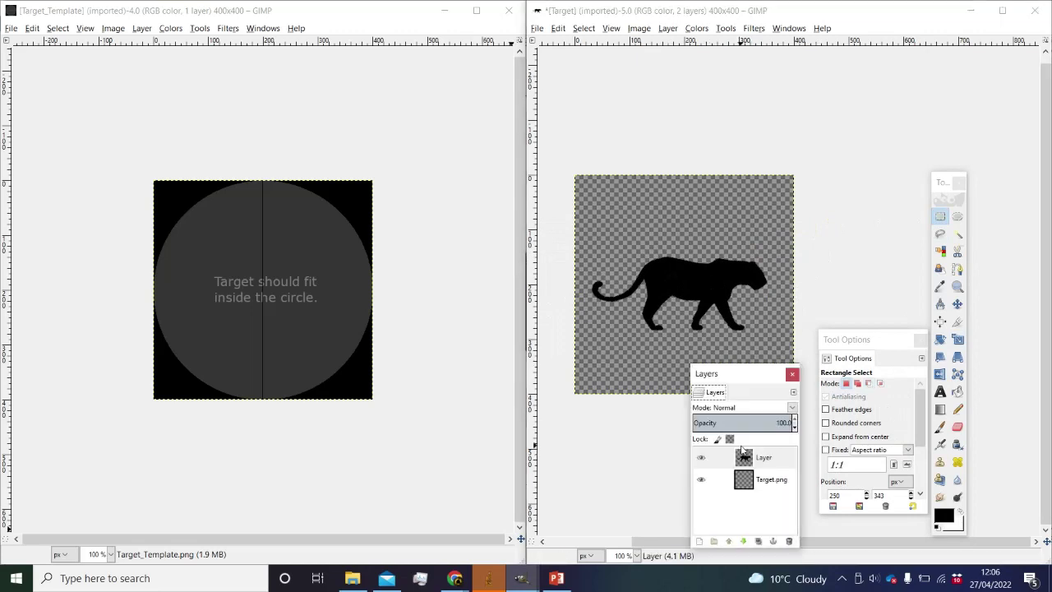
# Copy the Target_Template image onto the Target.png layer beneath the leopard, and select the leopard's layer.
pyautogui.click(311, 334)
pyautogui.hotkey('ctrl', 'c')
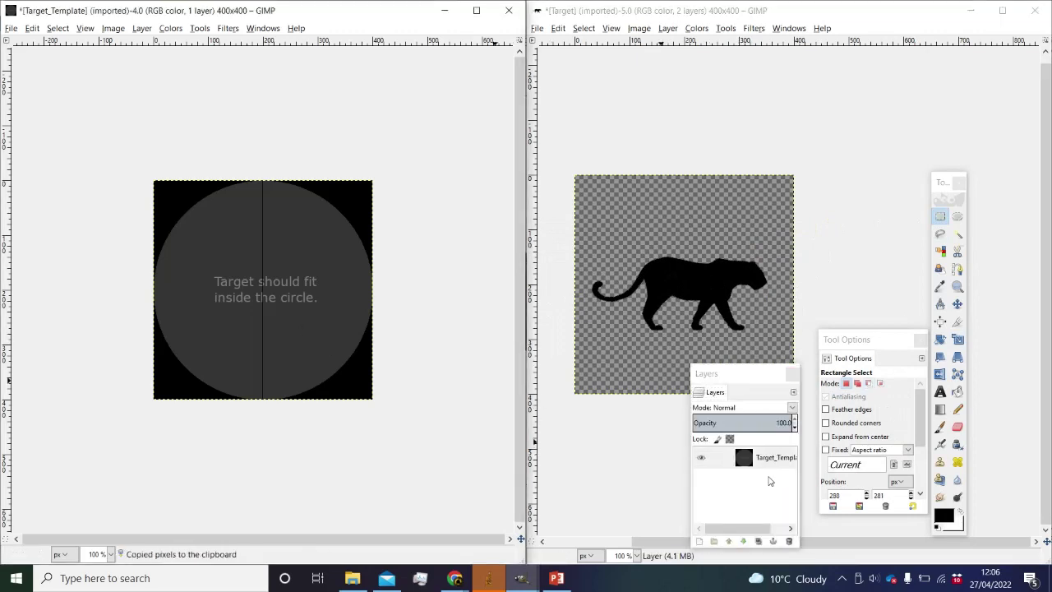
pyautogui.click(813, 405)
pyautogui.click(743, 481)
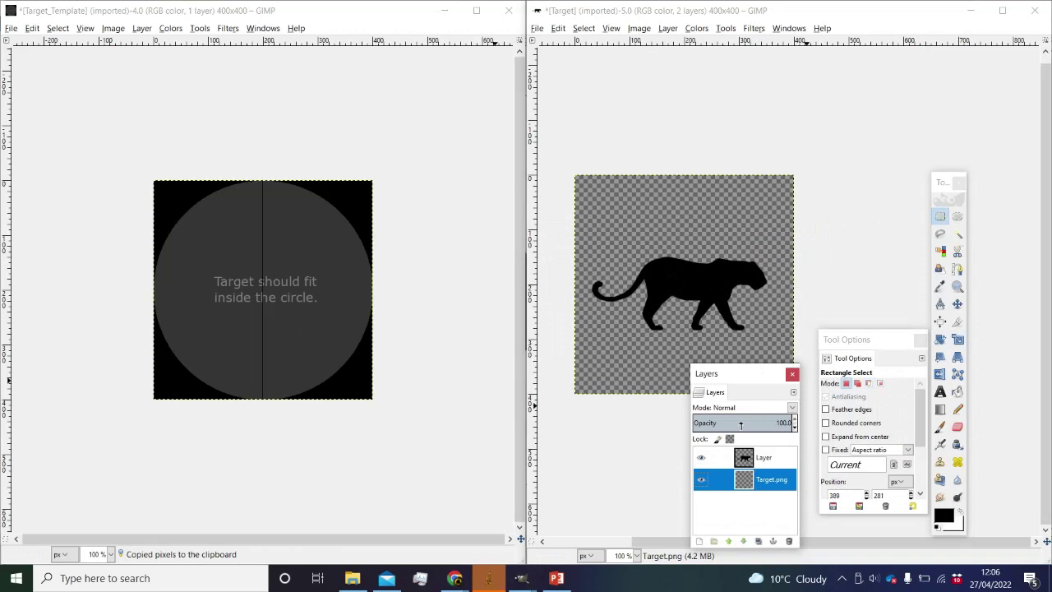
pyautogui.hotkey('ctrl', 'v')
pyautogui.click(650, 444)
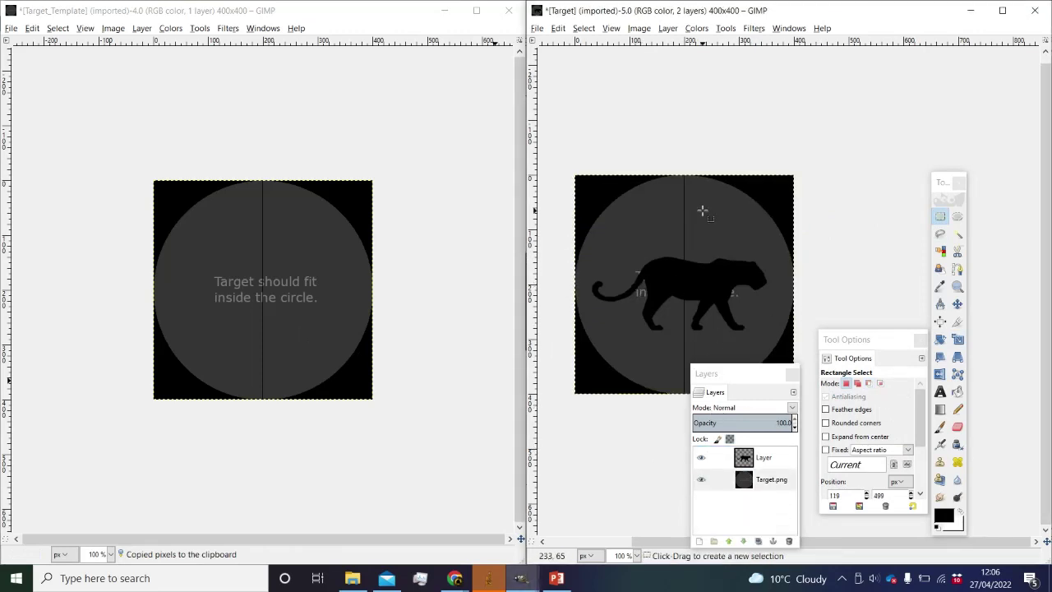
pyautogui.click(774, 465)
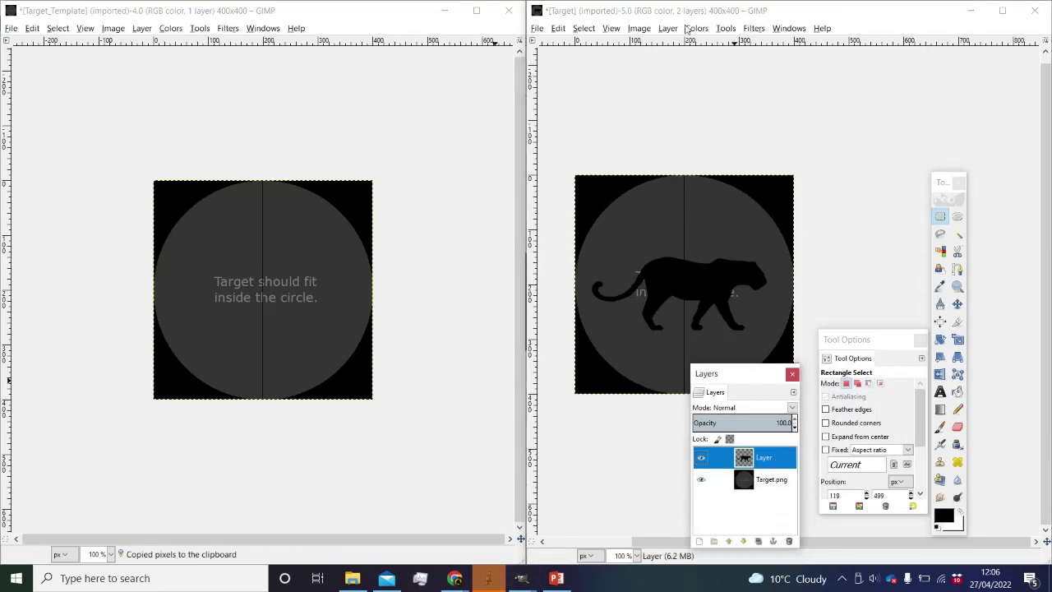
# Invert the colours of the leopard layer to turn the black silhouette white.
pyautogui.click(696, 28)
pyautogui.click(712, 166)
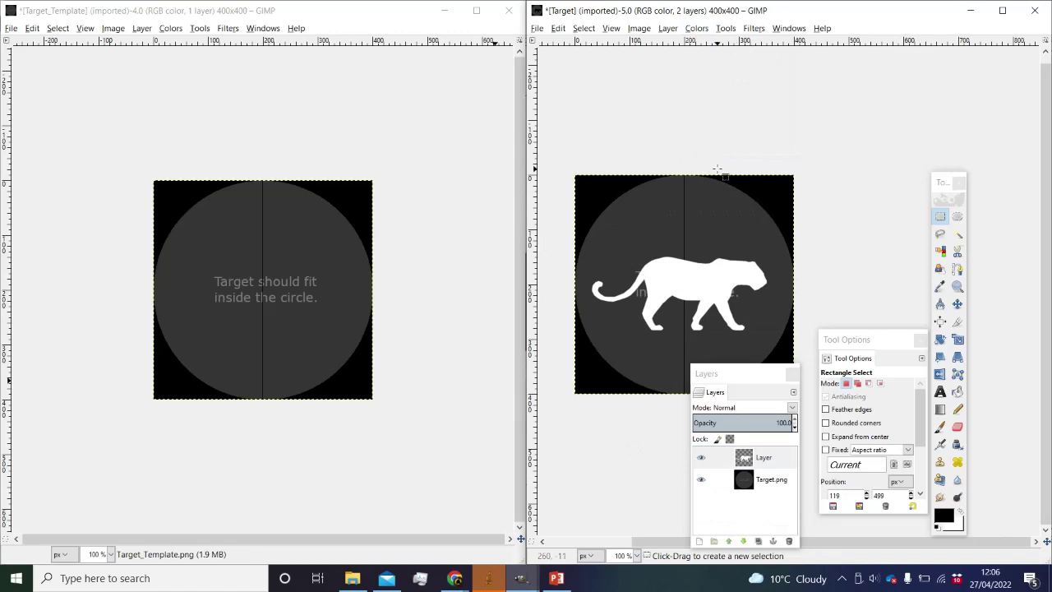
pyautogui.scroll(4, 699, 284)
pyautogui.scroll(-3, 723, 246)
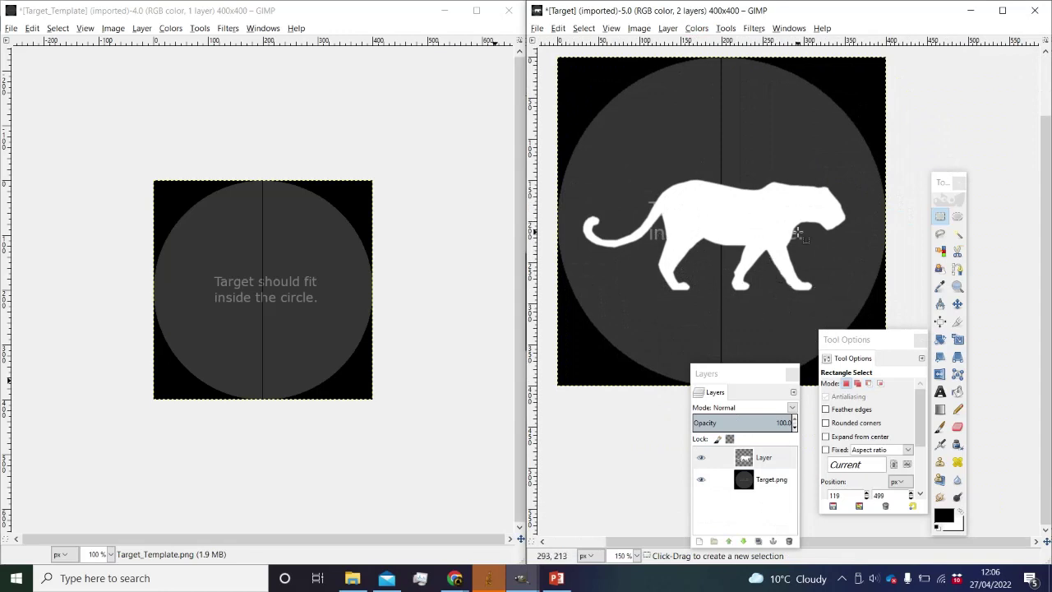
# Erase the rearmost of the leopard's two front legs up to the belly line with a size 15 hard eraser.
pyautogui.scroll(2, 772, 285)
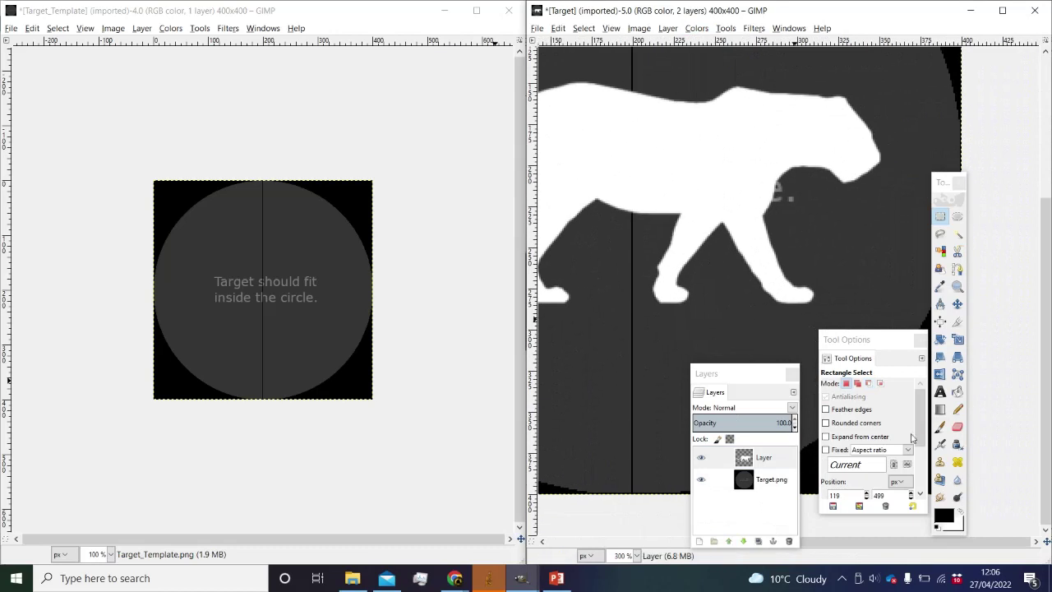
pyautogui.click(957, 425)
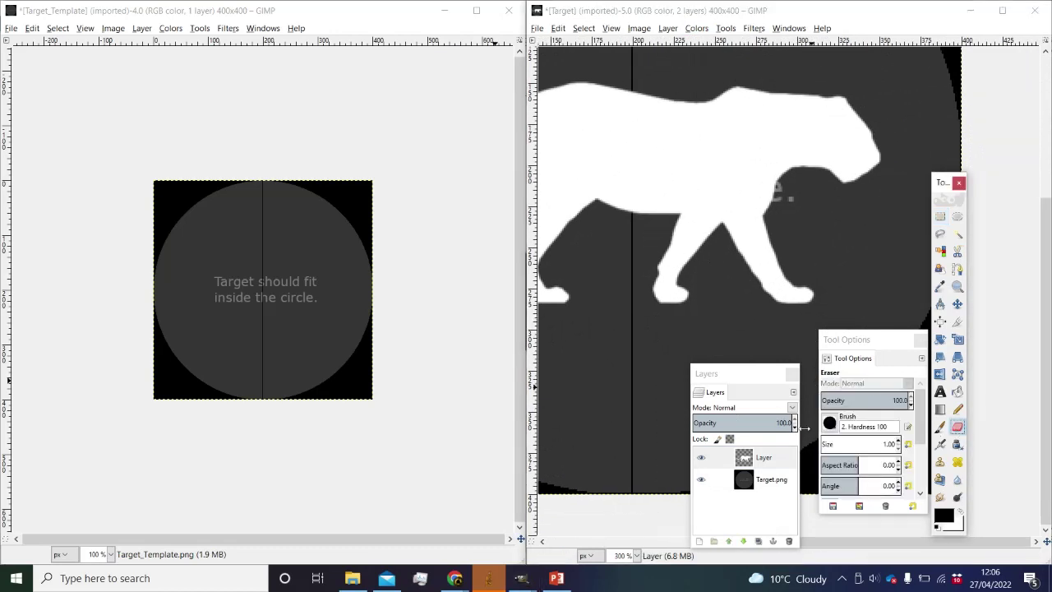
pyautogui.scroll(2, 843, 443)
pyautogui.scroll(3, 721, 286)
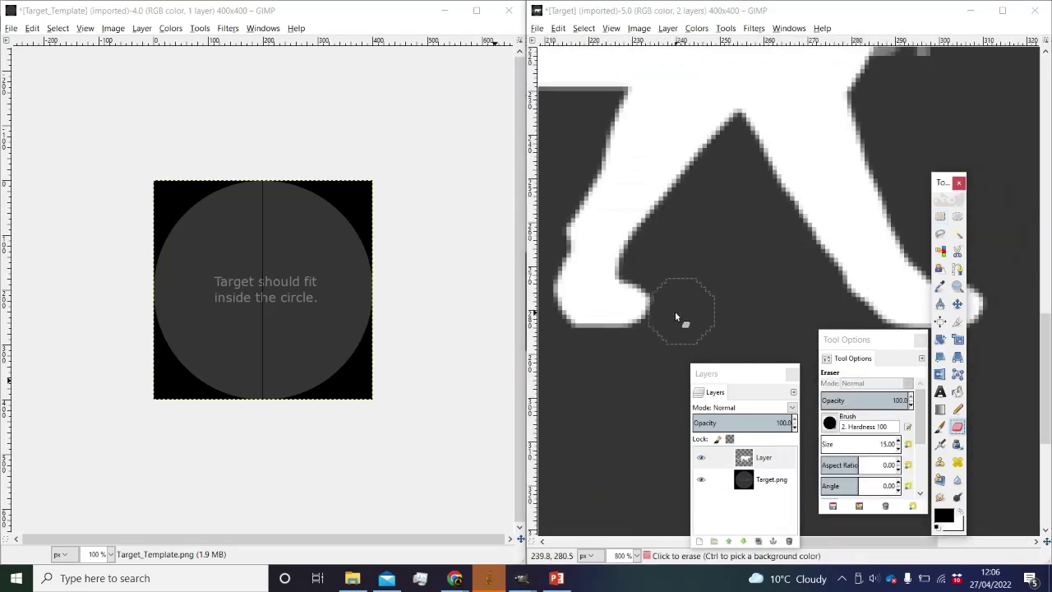
pyautogui.moveTo(553, 295)
pyautogui.mouseDown()
pyautogui.moveTo(610, 197)
pyautogui.moveTo(581, 210)
pyautogui.moveTo(628, 222)
pyautogui.moveTo(595, 167)
pyautogui.moveTo(657, 167)
pyautogui.moveTo(661, 151)
pyautogui.moveTo(609, 133)
pyautogui.moveTo(646, 128)
pyautogui.moveTo(627, 122)
pyautogui.moveTo(663, 126)
pyautogui.moveTo(688, 140)
pyautogui.moveTo(690, 170)
pyautogui.moveTo(706, 131)
pyautogui.moveTo(629, 137)
pyautogui.mouseUp()
pyautogui.scroll(-4, 749, 257)
pyautogui.scroll(-2, 749, 257)
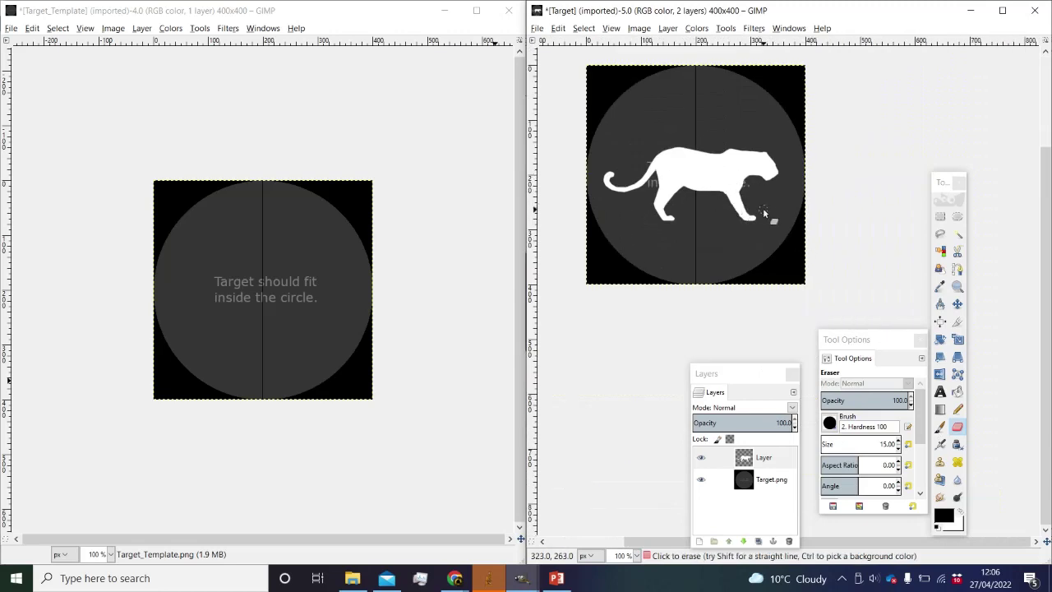
# Outline the leopard's remaining front leg with a free selection and cut it to the clipboard.
pyautogui.scroll(3, 761, 213)
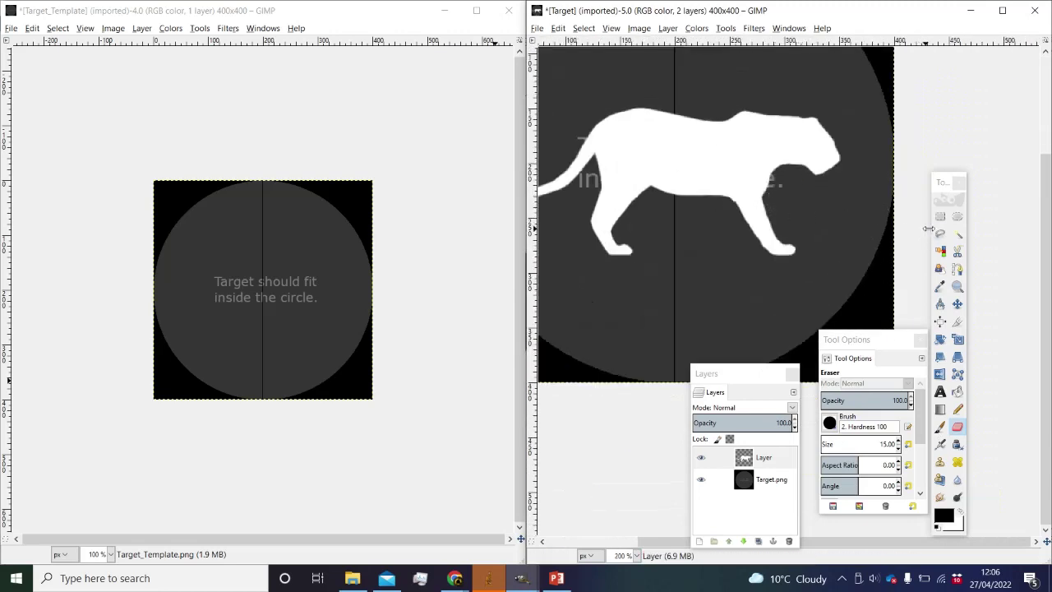
pyautogui.click(940, 234)
pyautogui.scroll(1, 789, 246)
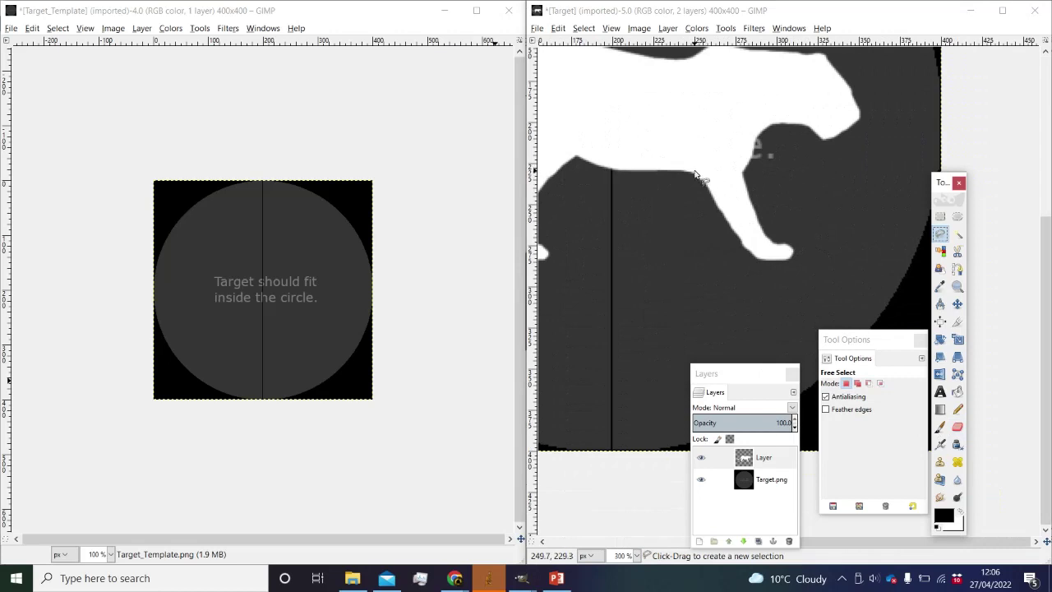
pyautogui.click(688, 173)
pyautogui.click(737, 249)
pyautogui.click(763, 265)
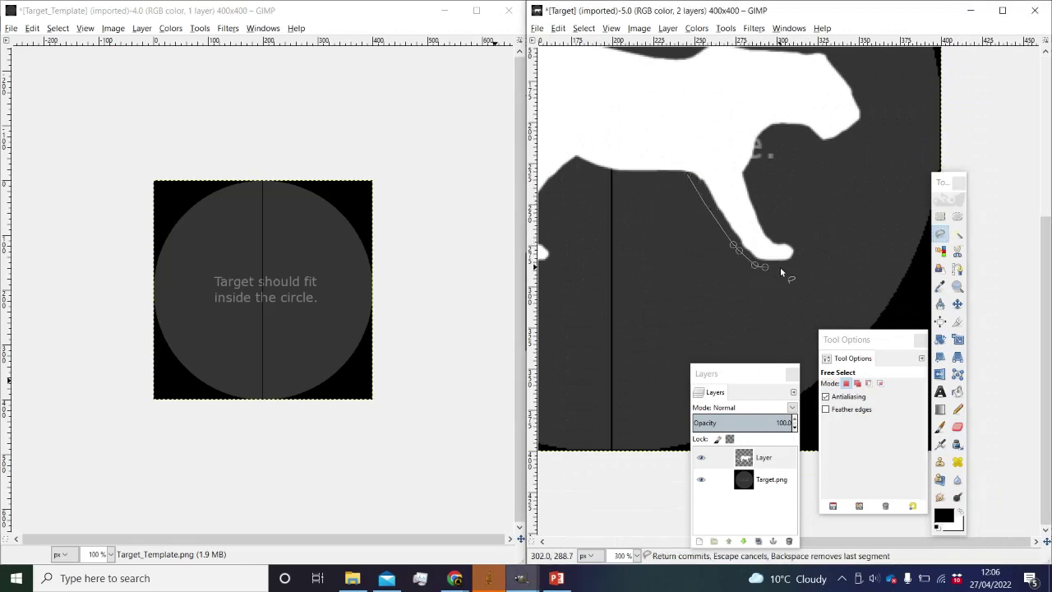
pyautogui.click(811, 254)
pyautogui.click(813, 245)
pyautogui.click(807, 233)
pyautogui.doubleClick(686, 171)
pyautogui.hotkey('ctrl', 'x')
pyautogui.hotkey('ctrl', 'v')
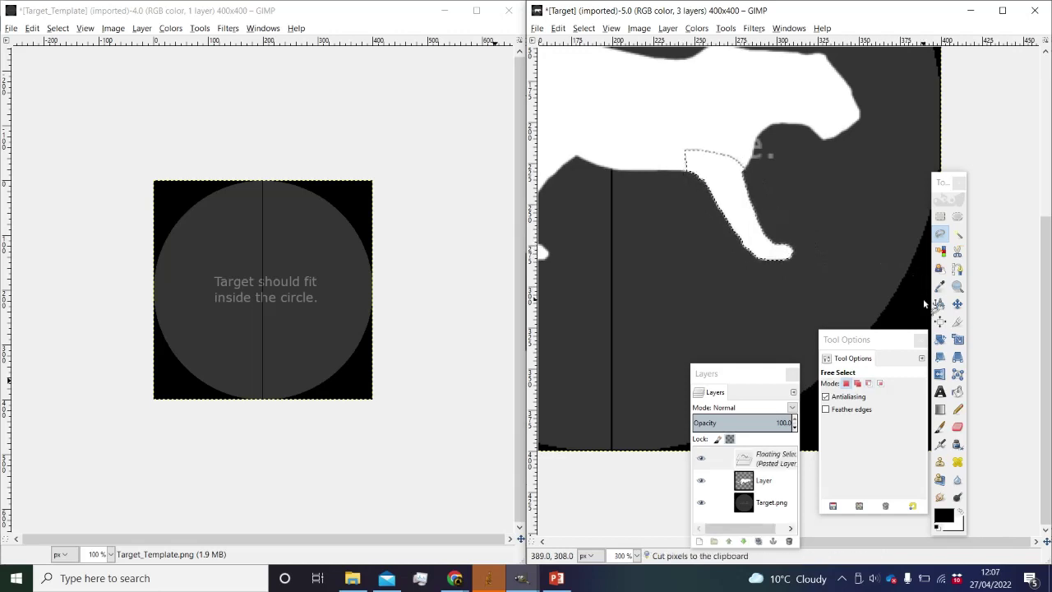
pyautogui.click(940, 216)
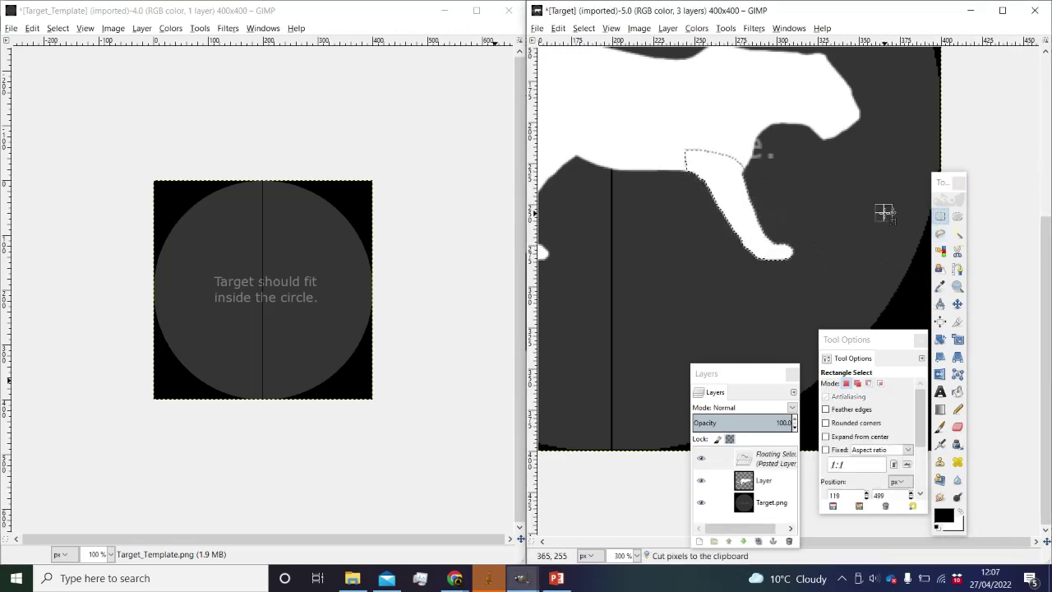
pyautogui.click(882, 211)
pyautogui.hotkey('ctrl', 'z')
pyautogui.hotkey('ctrl', 'z')
pyautogui.hotkey('ctrl', 'z')
pyautogui.click(877, 276)
# Erase the remaining front leg from the leopard's body up to the belly line with the size 15 eraser.
pyautogui.click(957, 426)
pyautogui.moveTo(814, 279)
pyautogui.mouseDown()
pyautogui.moveTo(809, 253)
pyautogui.moveTo(772, 250)
pyautogui.moveTo(813, 245)
pyautogui.moveTo(733, 236)
pyautogui.moveTo(785, 227)
pyautogui.moveTo(694, 215)
pyautogui.moveTo(753, 210)
pyautogui.moveTo(699, 202)
pyautogui.mouseUp()
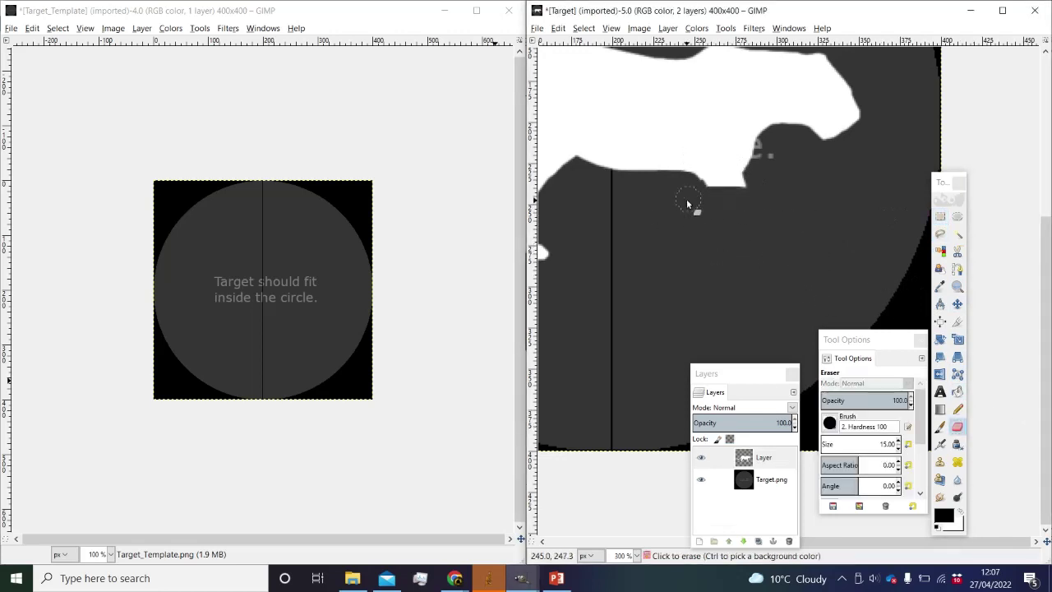
pyautogui.moveTo(771, 198); pyautogui.dragTo(726, 193)
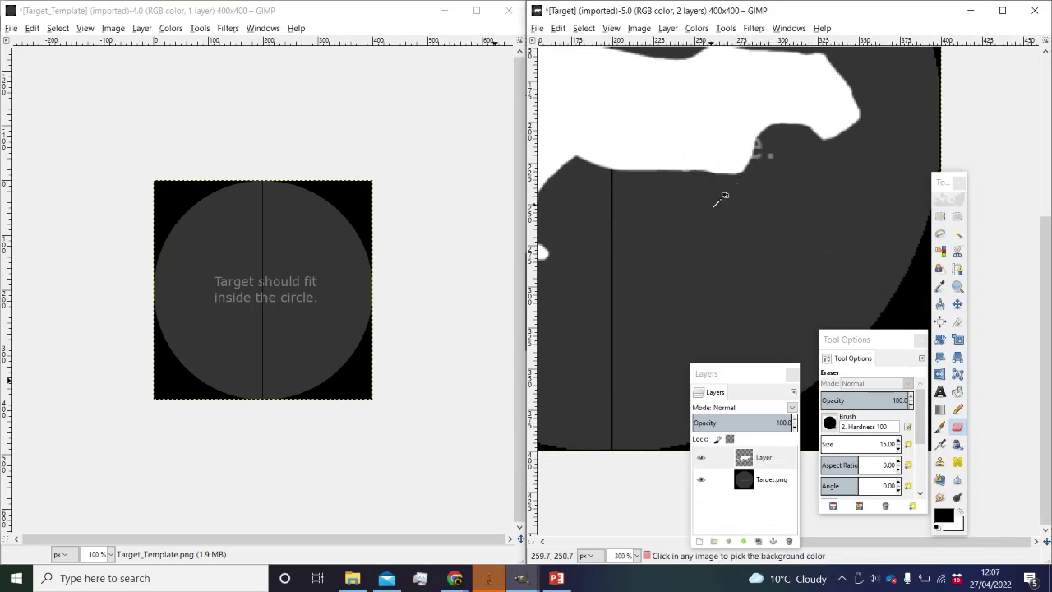
# Paste the cut front leg as a floating selection and move it back to its place beneath the leopard's shoulder.
pyautogui.scroll(-2, 716, 202)
pyautogui.hotkey('ctrl', 'v')
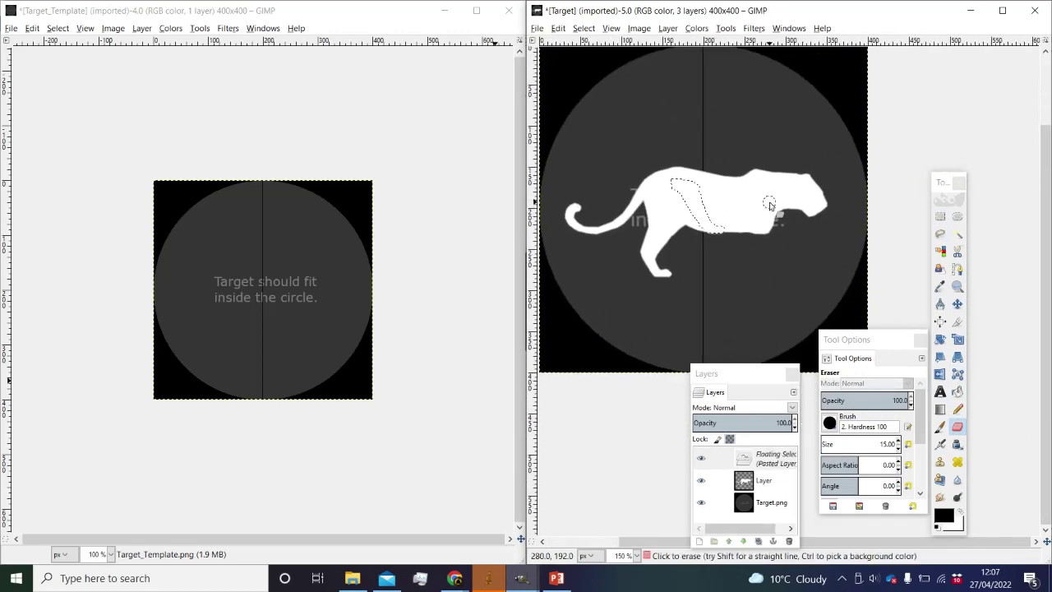
pyautogui.scroll(2, 769, 204)
pyautogui.click(939, 215)
pyautogui.moveTo(657, 171); pyautogui.dragTo(797, 247)
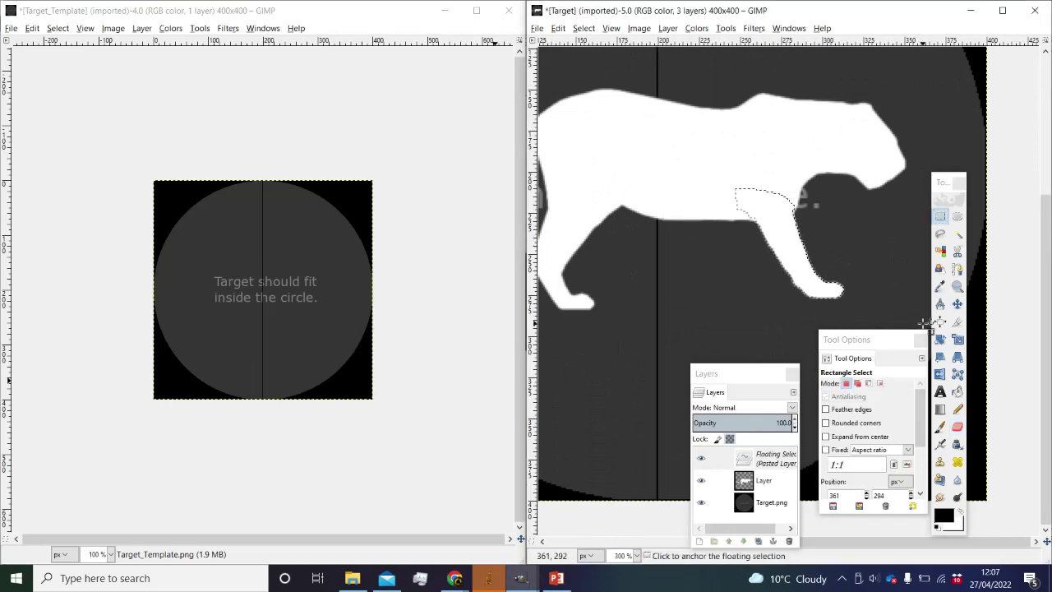
# Rotate the floating front leg to stand more upright, adjust its position under the shoulder and anchor it.
pyautogui.hotkey('shift', 'r')
pyautogui.click(745, 223)
pyautogui.moveTo(745, 223); pyautogui.dragTo(757, 206)
pyautogui.click(608, 319)
pyautogui.press('r')
pyautogui.moveTo(780, 250); pyautogui.dragTo(773, 255)
pyautogui.hotkey('ctrl', 'h')
pyautogui.scroll(-6, 778, 261)
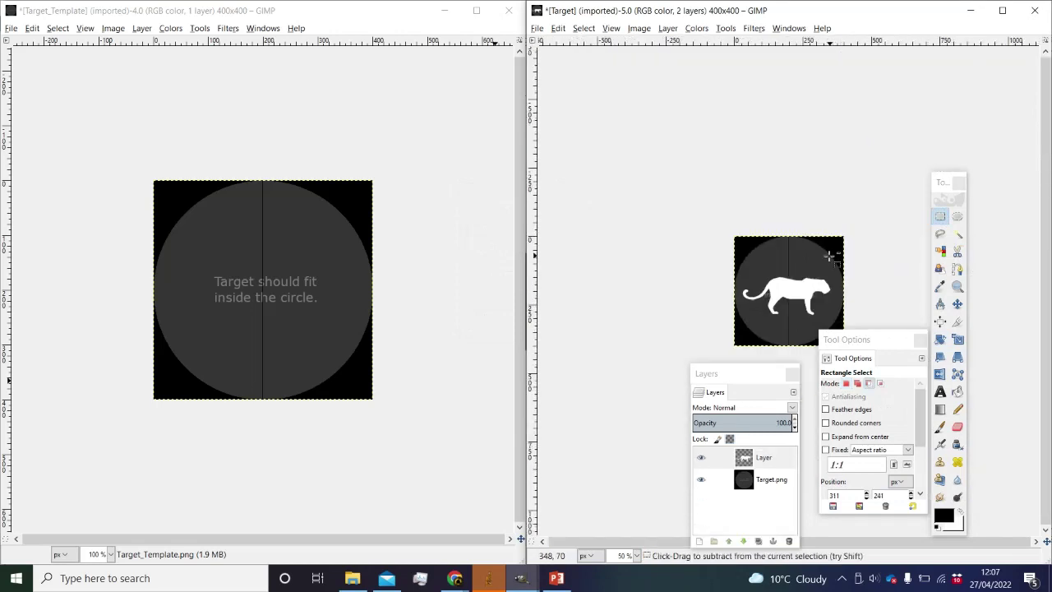
# Undo the anchoring of the rotated front leg and cut the floating leg to the clipboard.
pyautogui.scroll(4, 779, 267)
pyautogui.hotkey('ctrl', 'v')
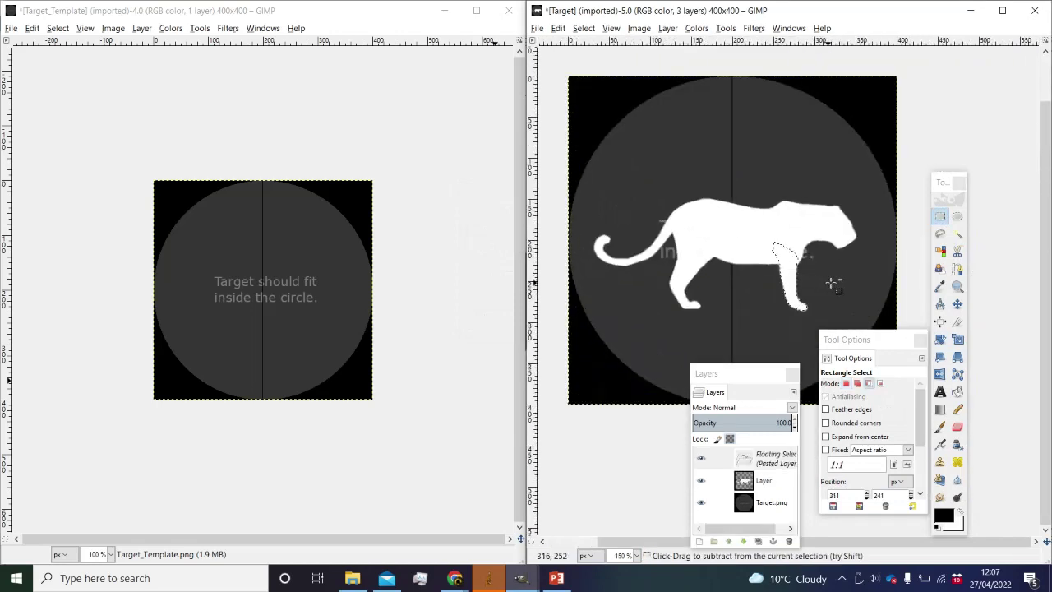
pyautogui.scroll(1, 821, 275)
pyautogui.hotkey('ctrl', 'x')
# Add a new transparent 400x400 layer and place it between the leopard's layer and Target.png.
pyautogui.click(682, 28)
pyautogui.click(681, 43)
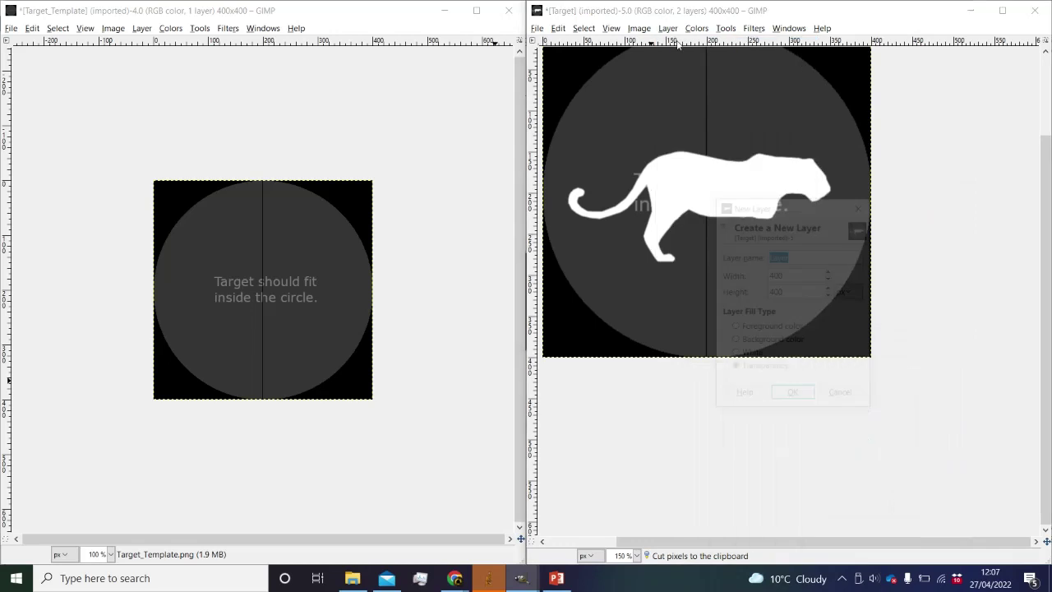
pyautogui.click(793, 399)
pyautogui.moveTo(745, 472); pyautogui.dragTo(745, 455)
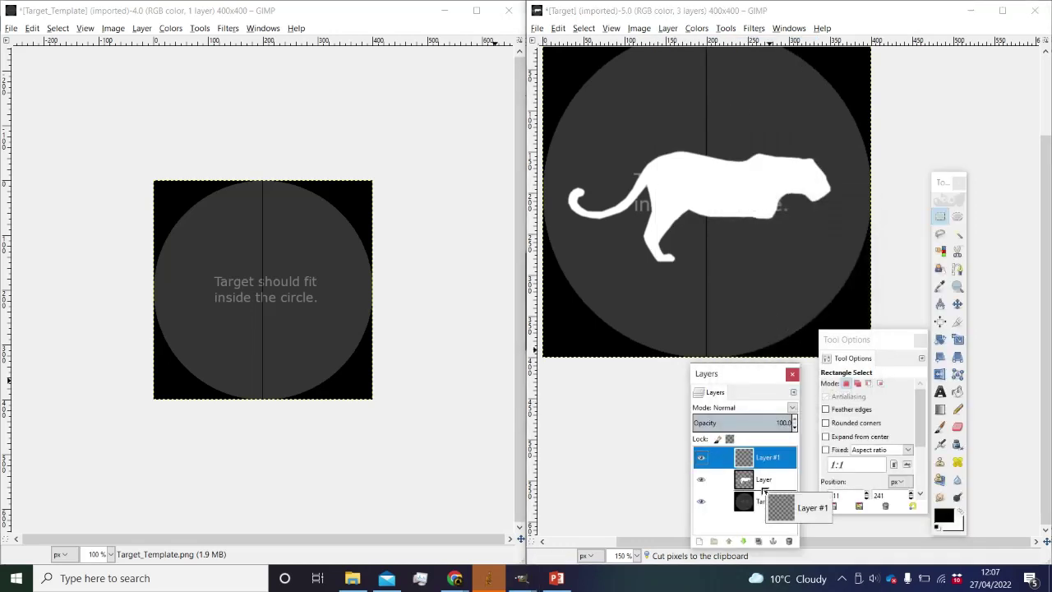
# Draw a long thin horizontal guide strip just beneath the hind paw on Layer #1, filled with red ff0000, and clear the selection.
pyautogui.moveTo(619, 267)
pyautogui.mouseDown()
pyautogui.moveTo(883, 297)
pyautogui.moveTo(807, 272)
pyautogui.mouseUp()
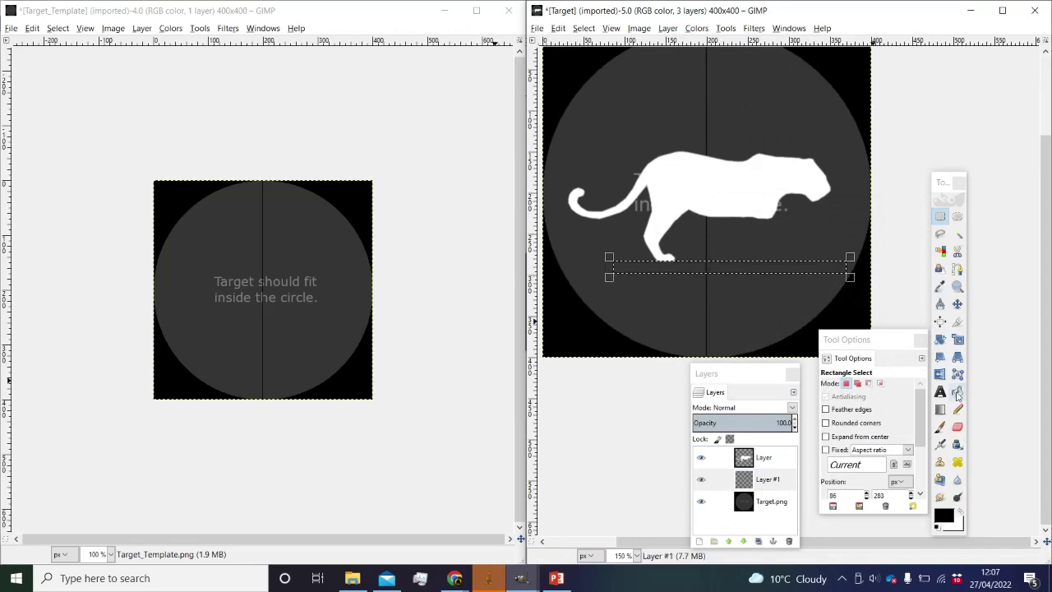
pyautogui.click(957, 393)
pyautogui.click(764, 272)
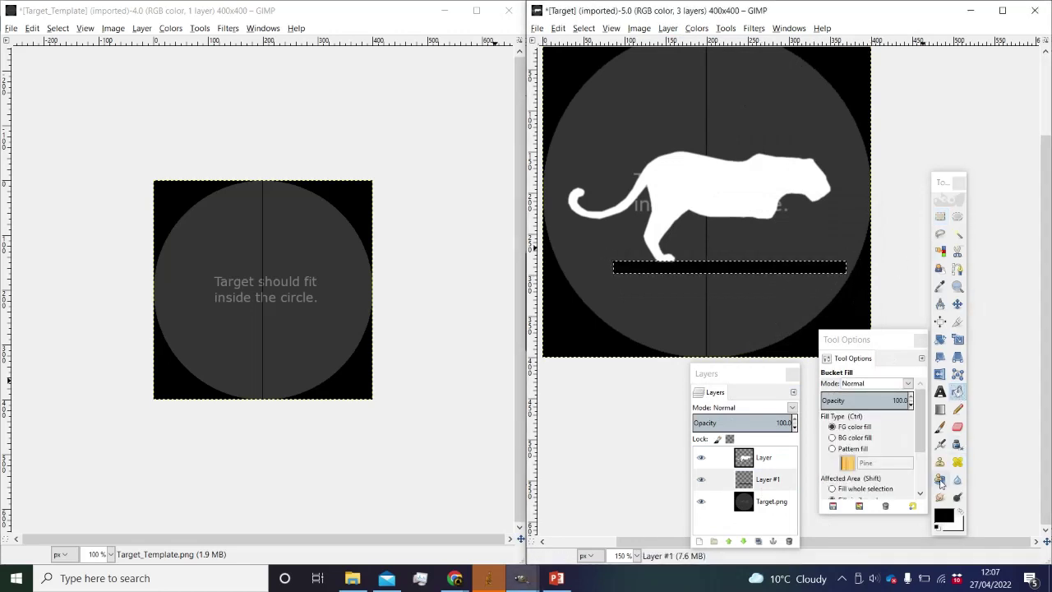
pyautogui.click(942, 516)
pyautogui.write('ff0000')
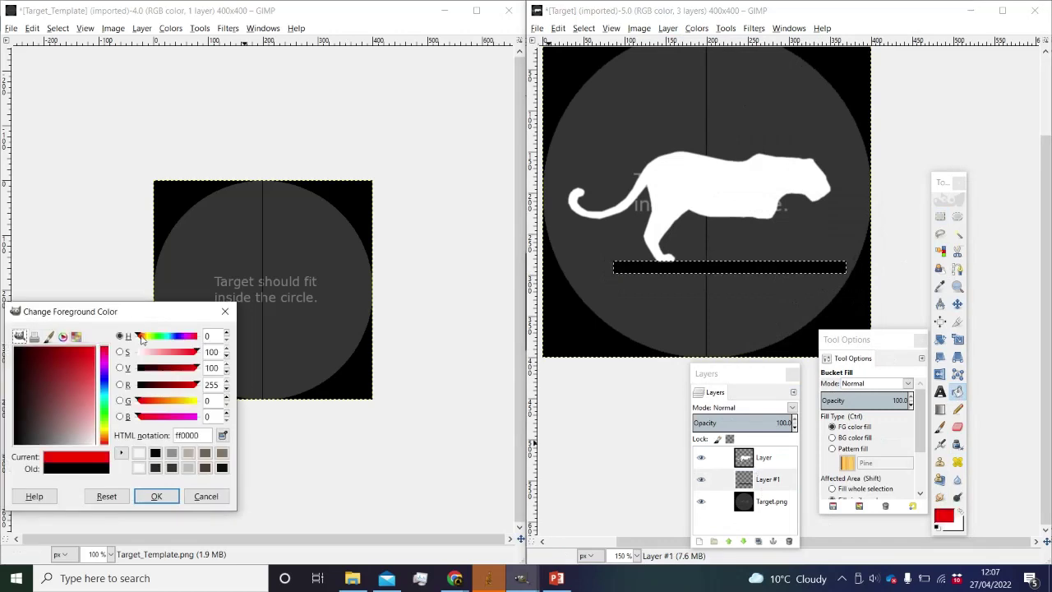
pyautogui.click(153, 496)
pyautogui.click(745, 272)
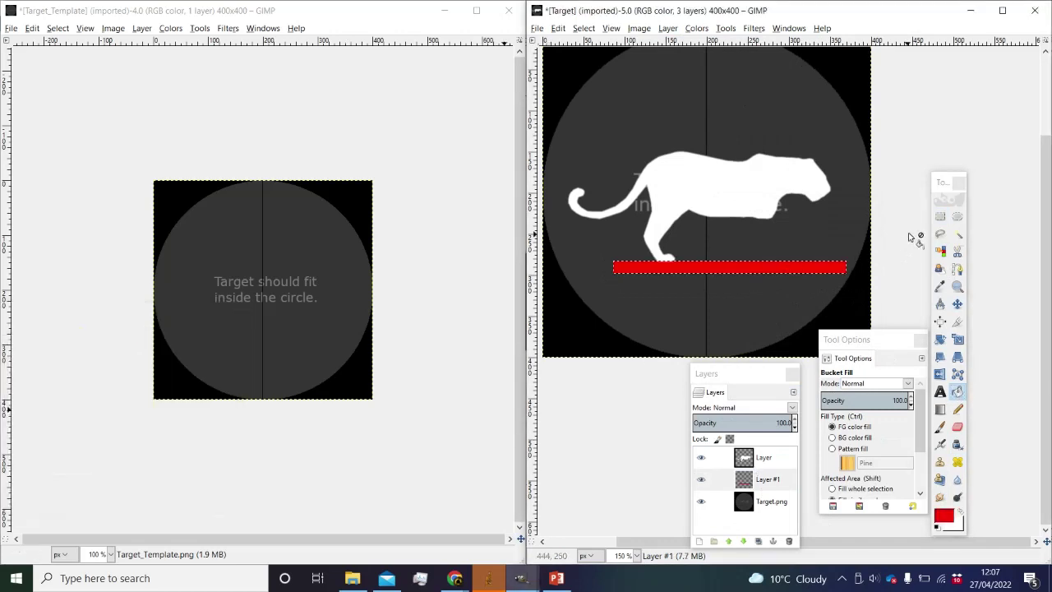
pyautogui.click(939, 214)
pyautogui.click(791, 298)
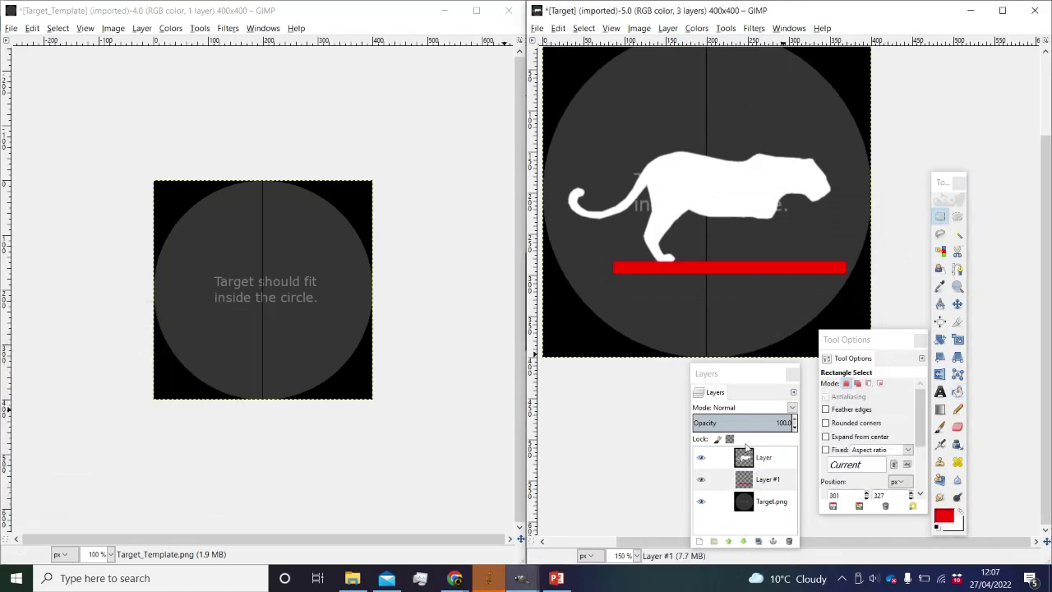
# Paste the rotated front leg onto the leopard's layer, positioned under the shoulder with its paw at the red strip, and anchor it.
pyautogui.click(743, 454)
pyautogui.hotkey('ctrl', 'v')
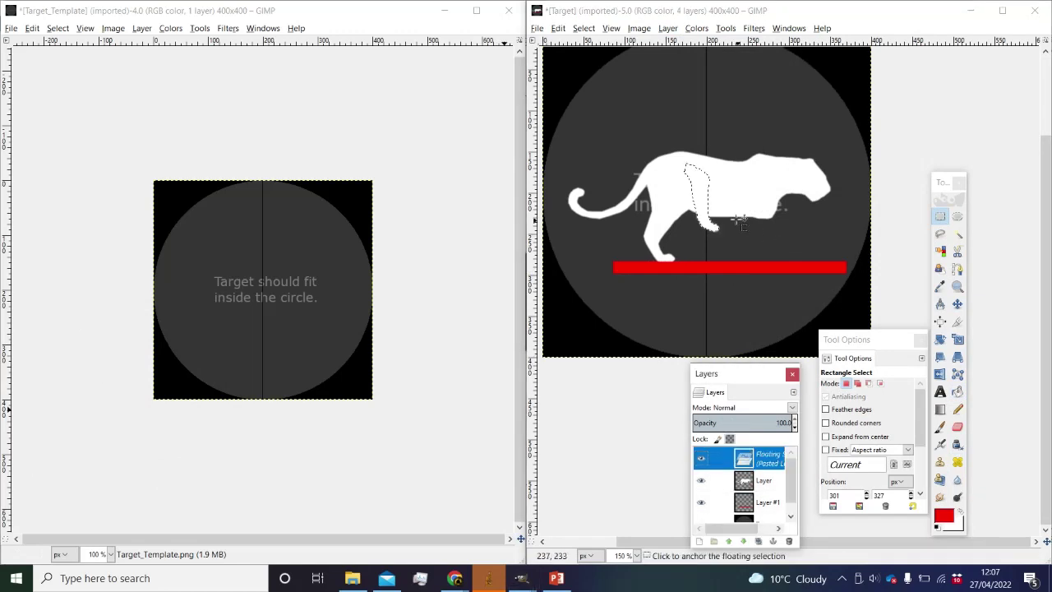
pyautogui.moveTo(708, 230); pyautogui.dragTo(774, 271)
pyautogui.scroll(4, 786, 265)
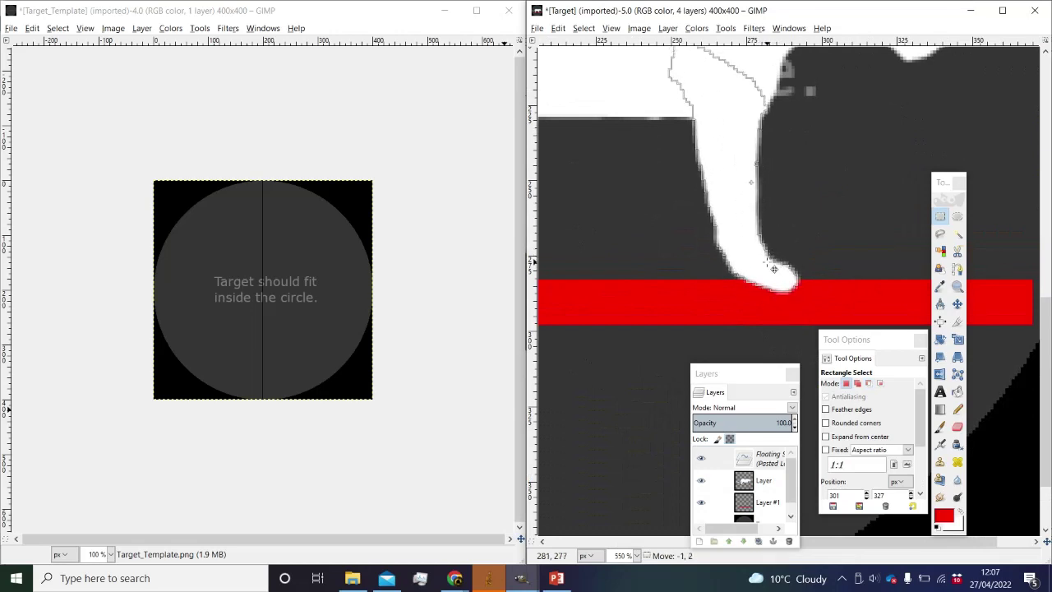
pyautogui.click(738, 291)
# Select the front leg's paw with a rectangle, then cut and paste it as a floating selection.
pyautogui.scroll(-5, 738, 291)
pyautogui.scroll(6, 786, 270)
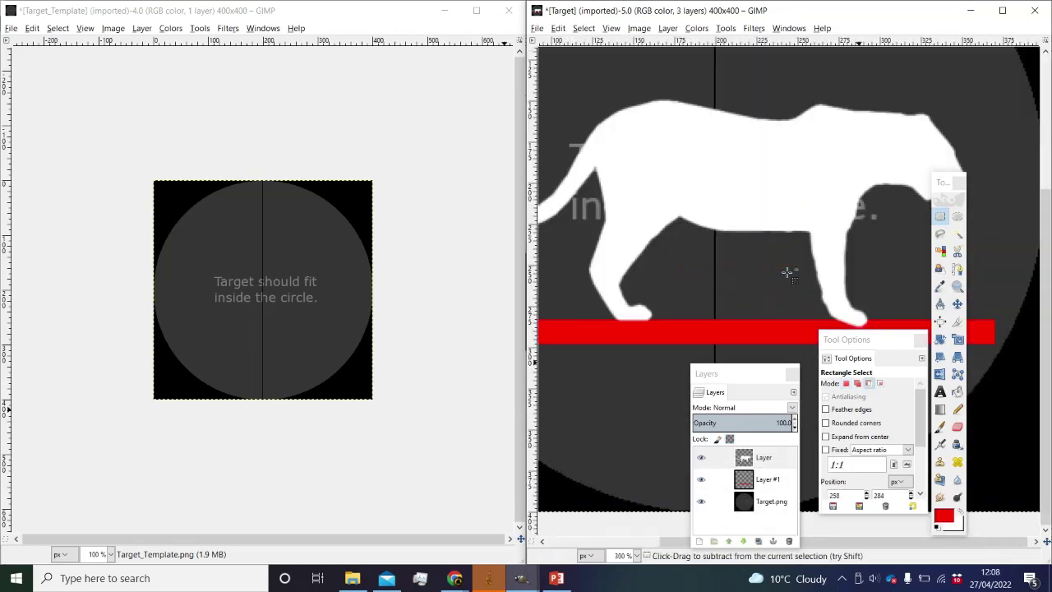
pyautogui.moveTo(632, 162); pyautogui.dragTo(826, 291)
pyautogui.click(887, 292)
pyautogui.moveTo(662, 159); pyautogui.dragTo(831, 279)
pyautogui.hotkey('ctrl', 'x')
pyautogui.hotkey('ctrl', 'v')
# Rotate the floating paw to lie flatter, move it up to rejoin the leg on the red strip and anchor it.
pyautogui.click(940, 339)
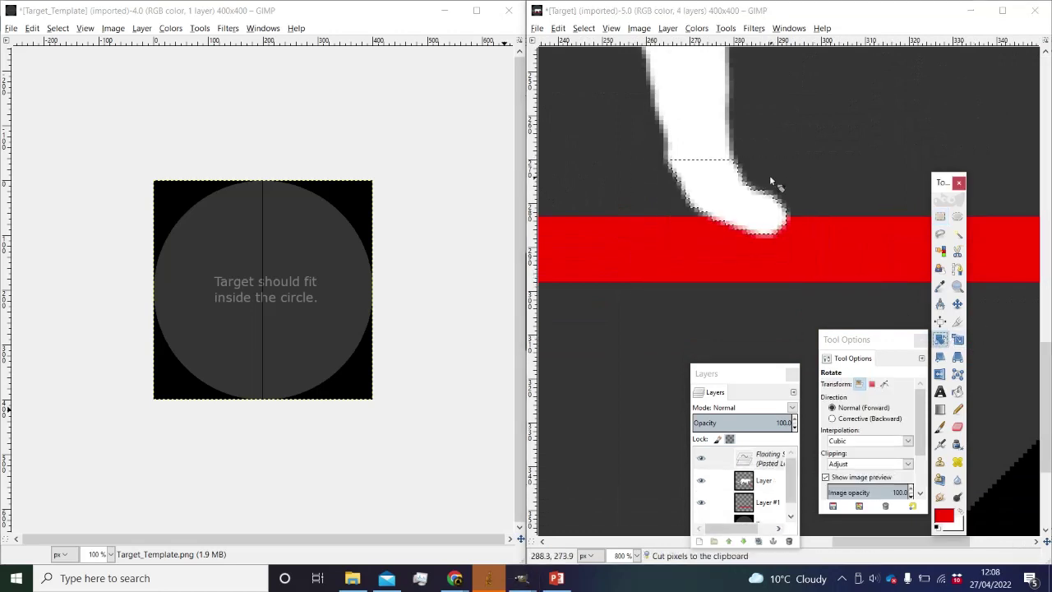
pyautogui.moveTo(769, 175); pyautogui.dragTo(760, 171)
pyautogui.click(603, 323)
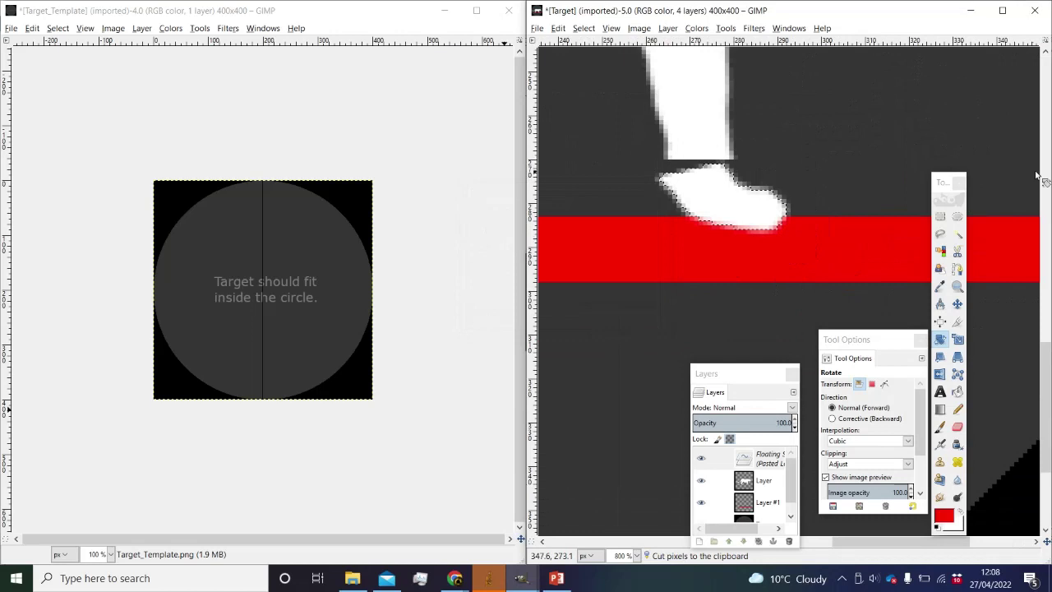
pyautogui.click(939, 216)
pyautogui.moveTo(750, 219); pyautogui.dragTo(754, 201)
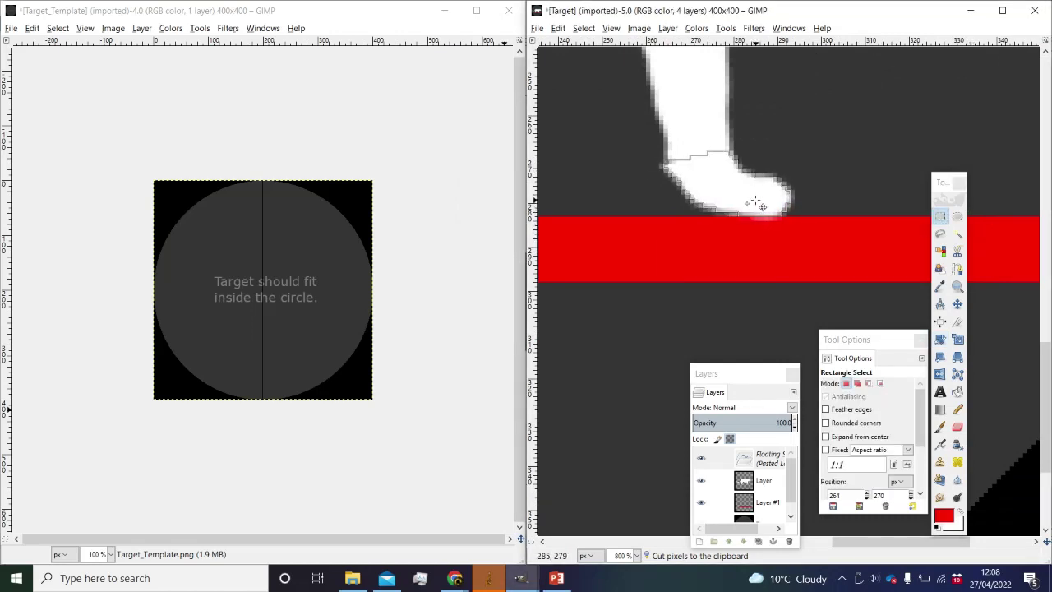
pyautogui.click(735, 242)
# Move the Layers window clear below the image and hide the red guide strip's layer, Layer #1.
pyautogui.hotkey('shift', 'ctrl', 'j')
pyautogui.scroll(-2, 768, 248)
pyautogui.hscroll(2, 740, 214)
pyautogui.scroll(-1, 723, 240)
pyautogui.hscroll(1, 723, 240)
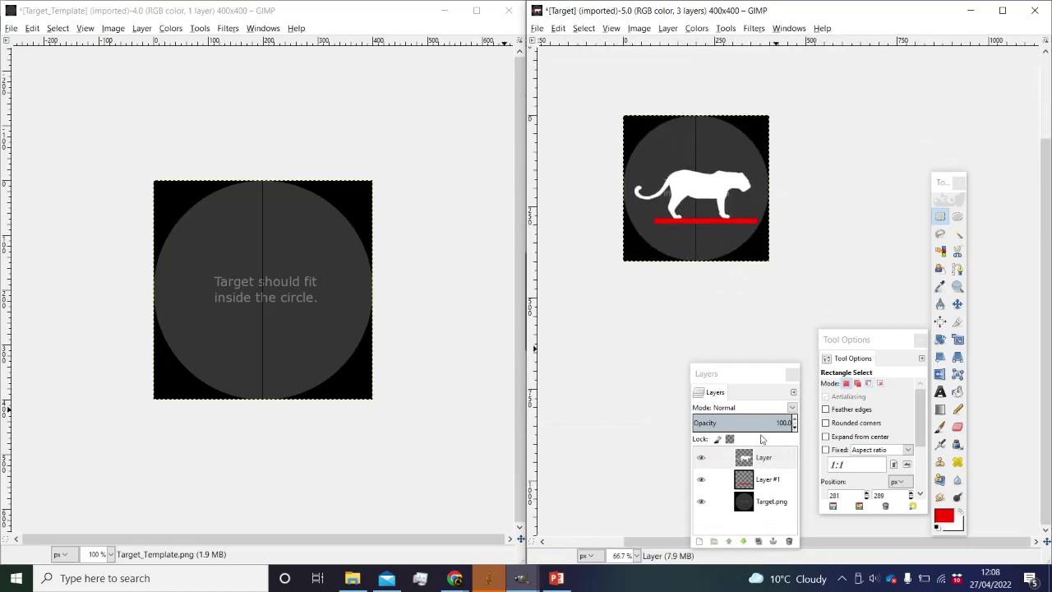
pyautogui.click(739, 380)
pyautogui.moveTo(739, 380); pyautogui.dragTo(672, 337)
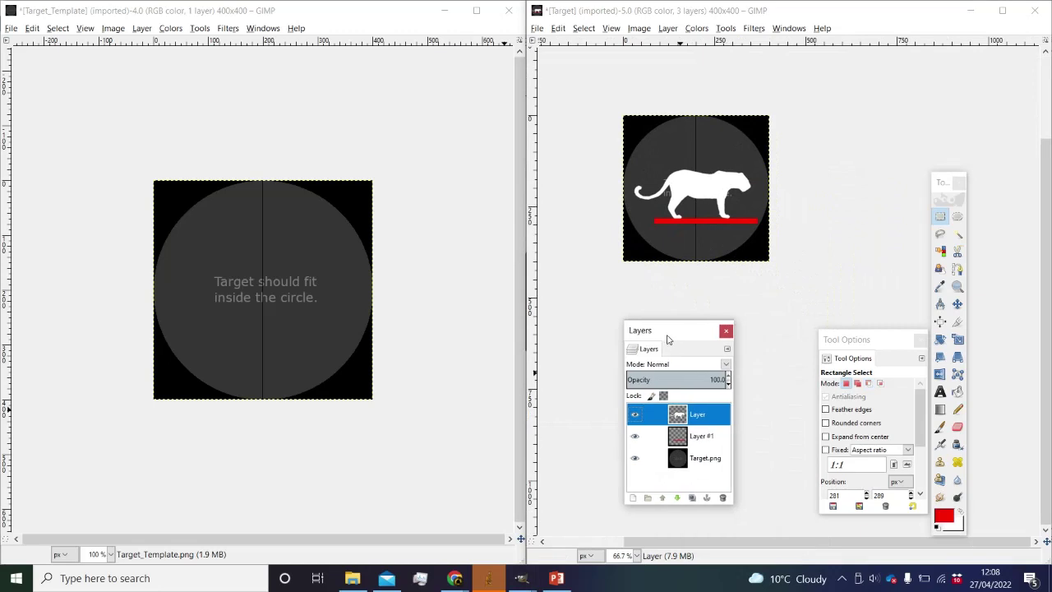
pyautogui.click(646, 439)
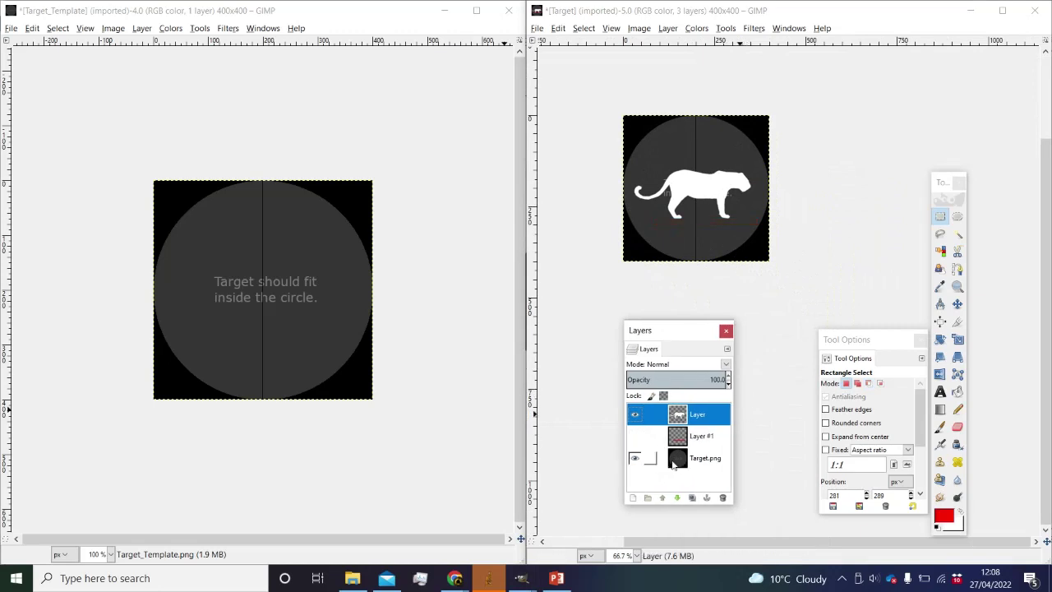
# Add a new transparent layer directly above Layer #1, beneath the leopard's layer.
pyautogui.click(702, 438)
pyautogui.click(670, 29)
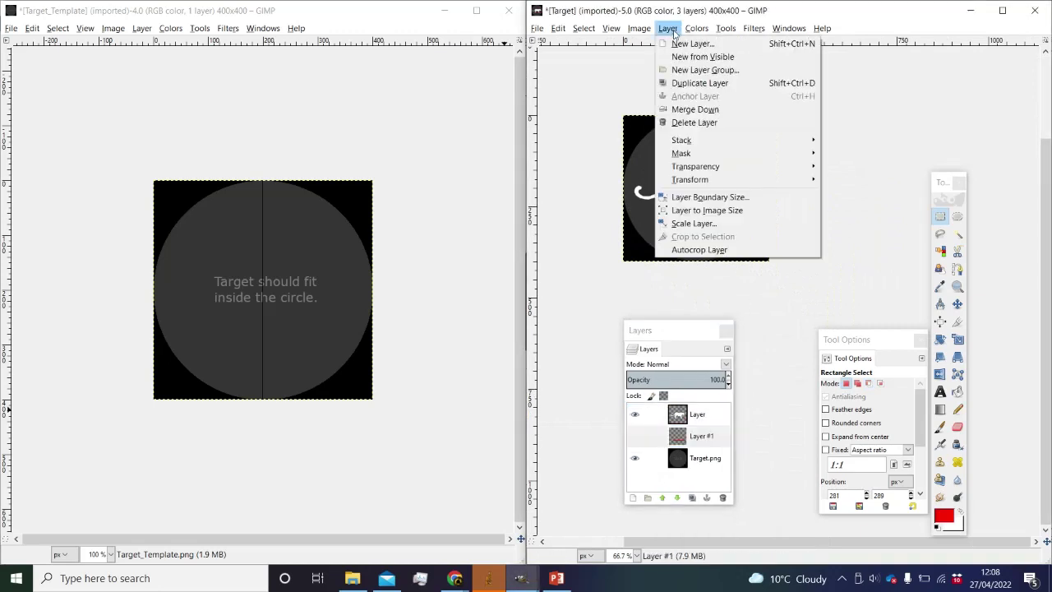
pyautogui.click(683, 47)
pyautogui.click(793, 396)
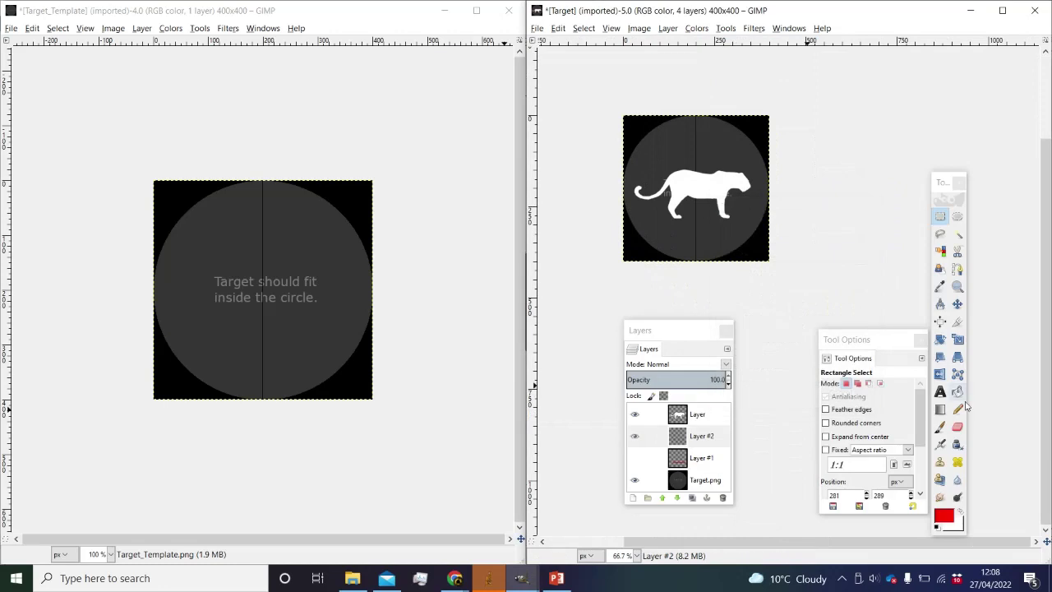
# Set the foreground colour to black and bucket-fill the empty Layer #2 behind the leopard.
pyautogui.click(957, 392)
pyautogui.click(941, 514)
pyautogui.moveTo(134, 367); pyautogui.dragTo(111, 367)
pyautogui.click(156, 495)
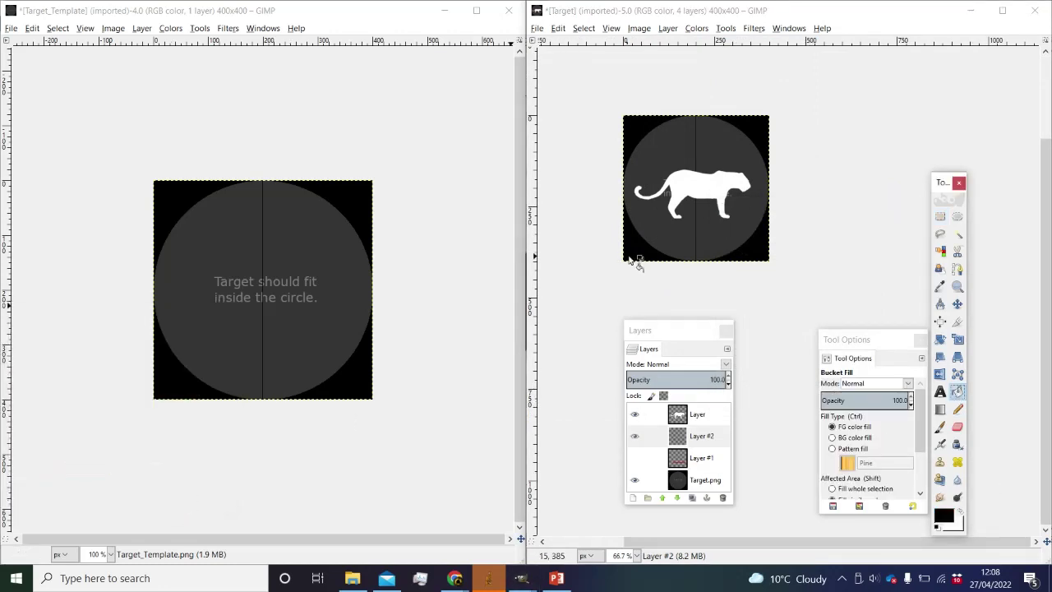
pyautogui.click(732, 240)
pyautogui.scroll(2, 720, 194)
pyautogui.scroll(-1, 712, 194)
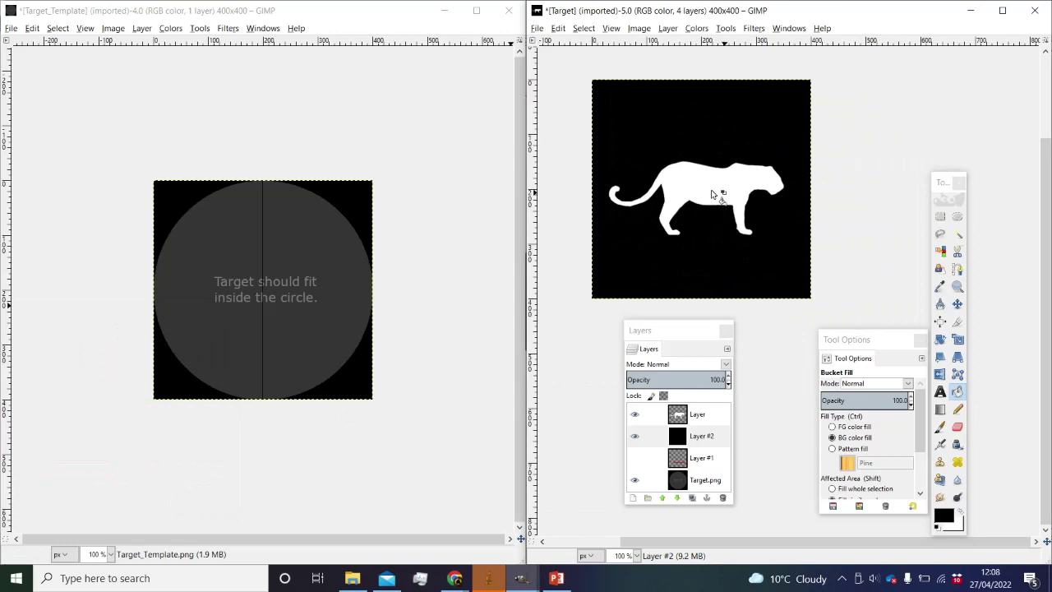
# Merge the leopard's layer down into the black Layer #2.
pyautogui.click(698, 416)
pyautogui.rightClick(699, 419)
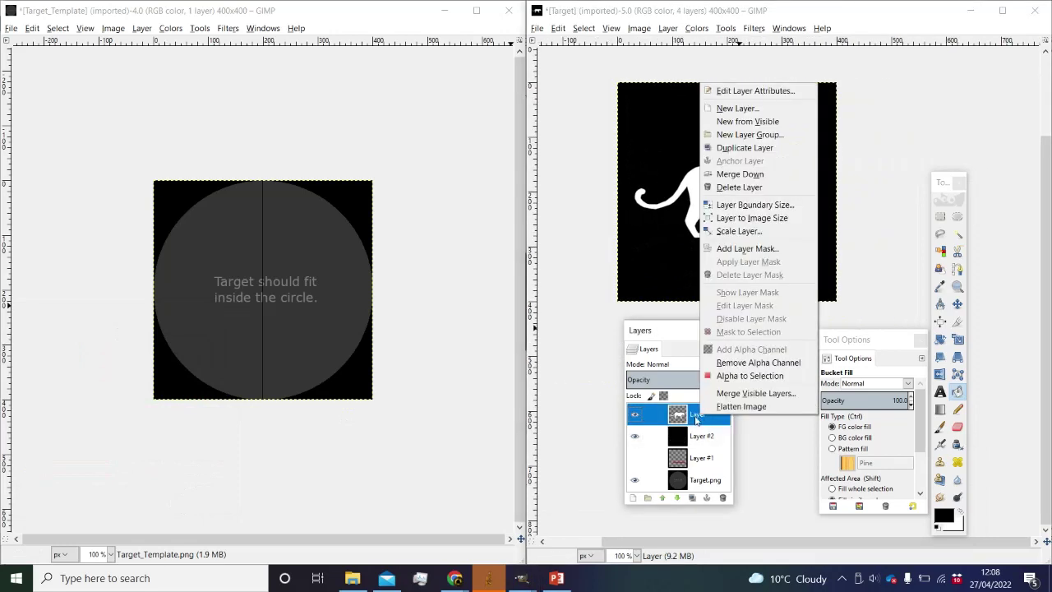
pyautogui.click(775, 175)
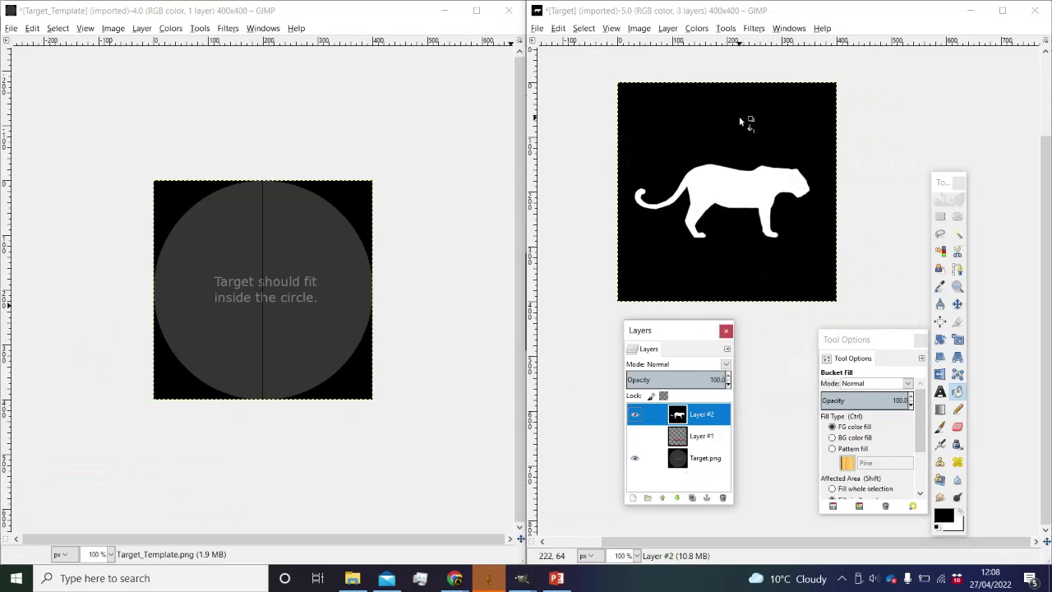
# Apply a Threshold of 101 to 255 to Layer #2 to make the silhouette's edges pure black and white.
pyautogui.scroll(3, 739, 116)
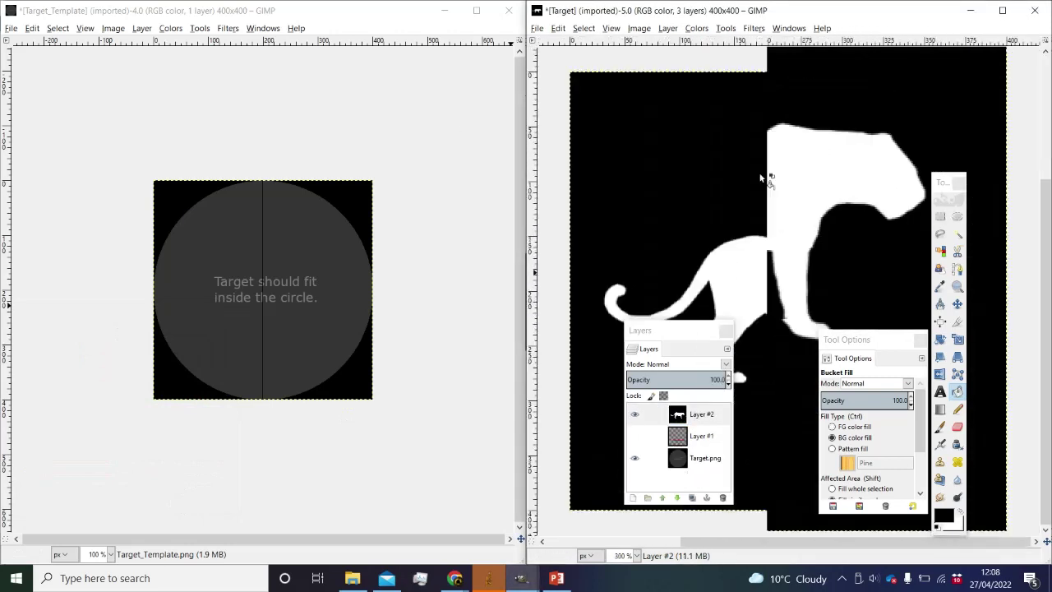
pyautogui.scroll(-3, 762, 178)
pyautogui.click(696, 28)
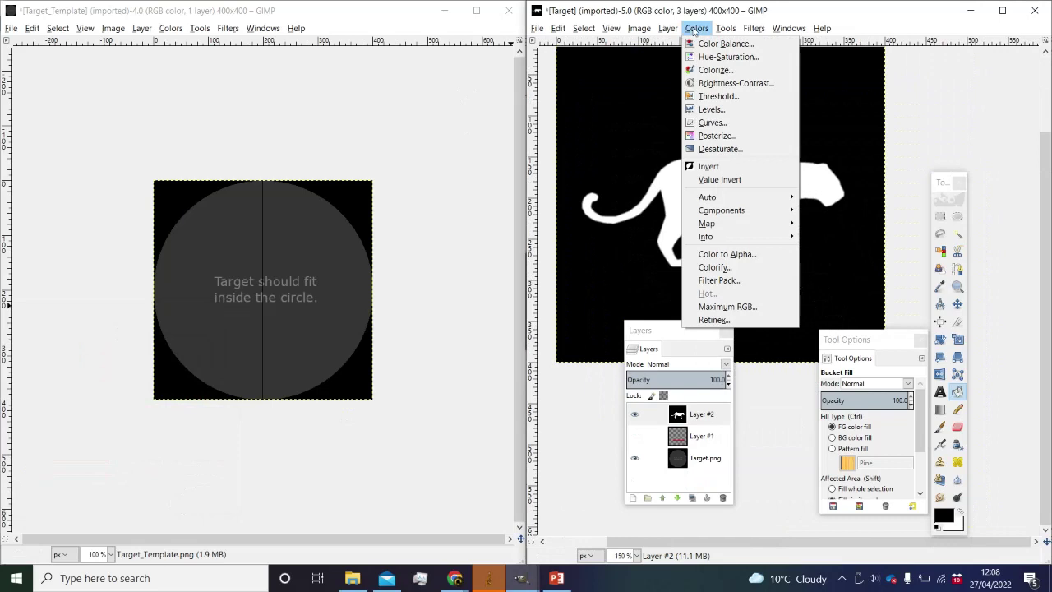
pyautogui.click(719, 101)
pyautogui.scroll(2, 735, 222)
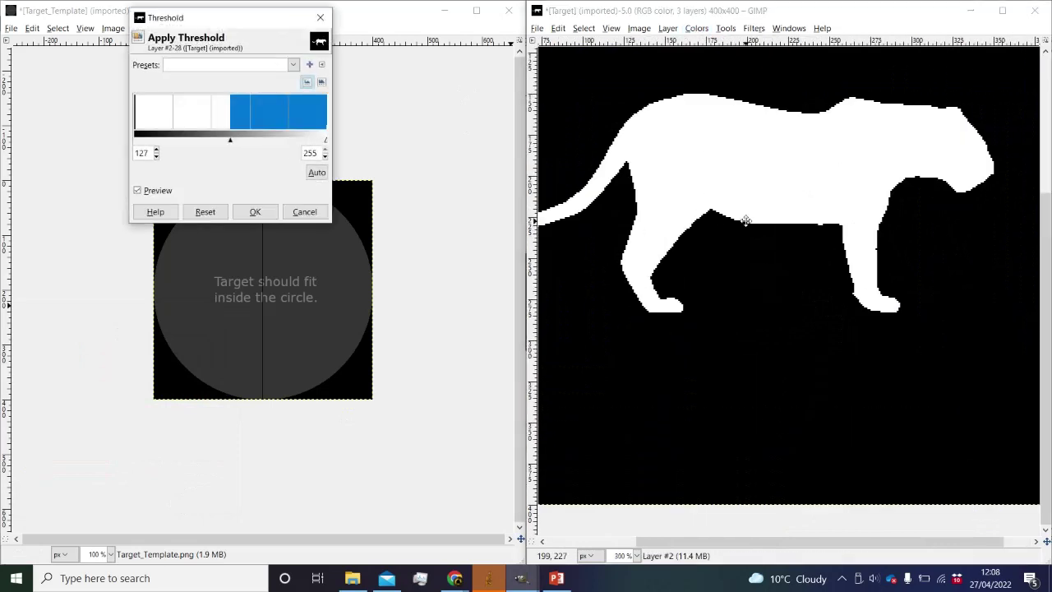
pyautogui.click(745, 220)
pyautogui.moveTo(234, 143)
pyautogui.mouseDown()
pyautogui.moveTo(190, 140)
pyautogui.moveTo(284, 141)
pyautogui.moveTo(192, 141)
pyautogui.moveTo(281, 141)
pyautogui.moveTo(193, 143)
pyautogui.moveTo(215, 143)
pyautogui.mouseUp()
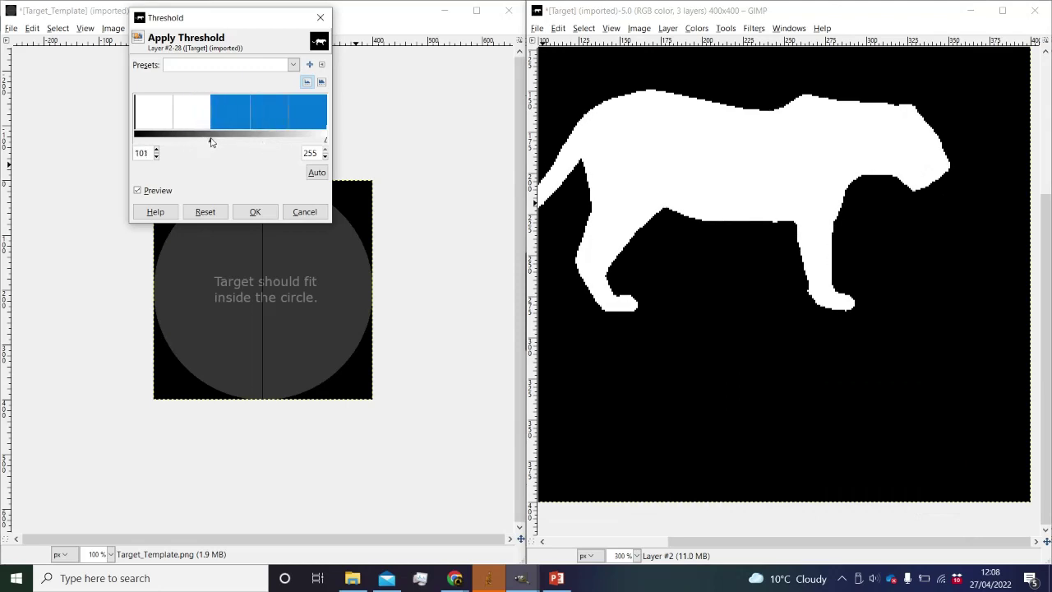
pyautogui.scroll(-3, 646, 219)
pyautogui.click(646, 218)
pyautogui.scroll(1, 648, 169)
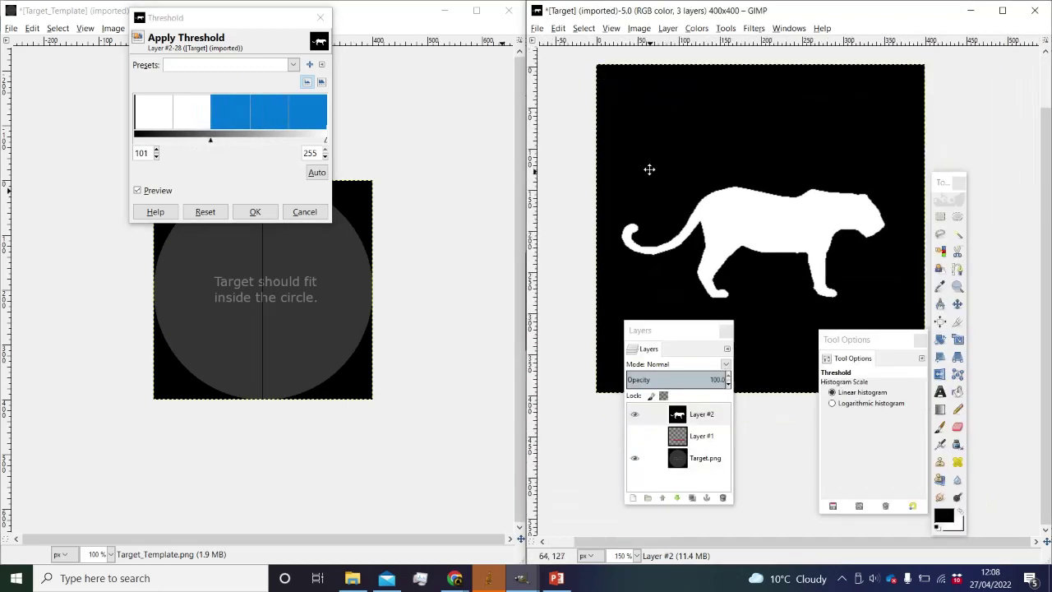
pyautogui.click(256, 212)
# Paint out the small white bump on the belly line near the front leg with a black Pencil of size 1.
pyautogui.scroll(6, 661, 283)
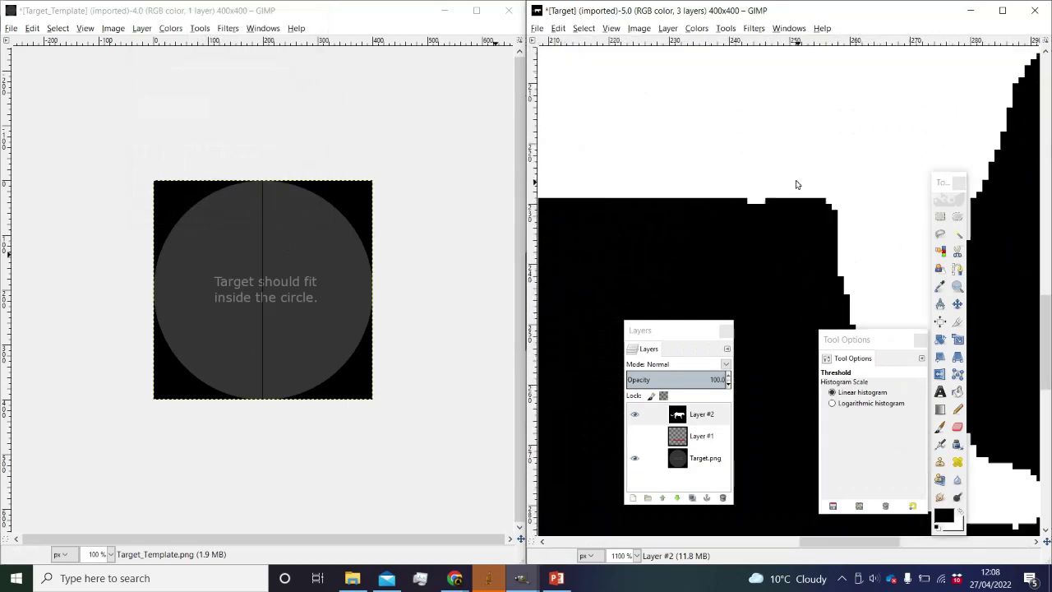
pyautogui.scroll(1, 795, 184)
pyautogui.click(957, 409)
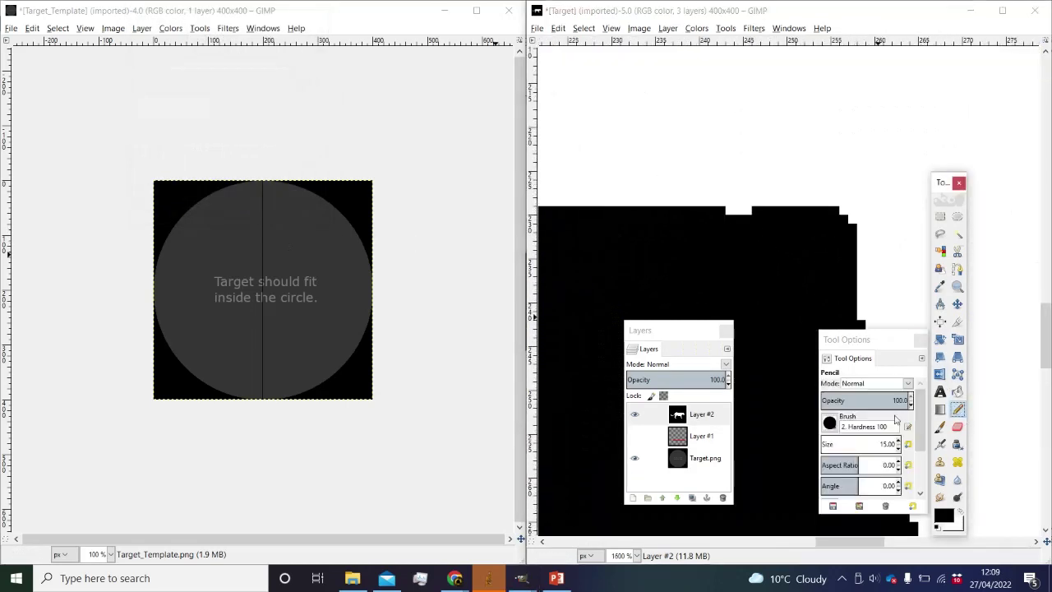
pyautogui.moveTo(873, 450); pyautogui.dragTo(700, 436)
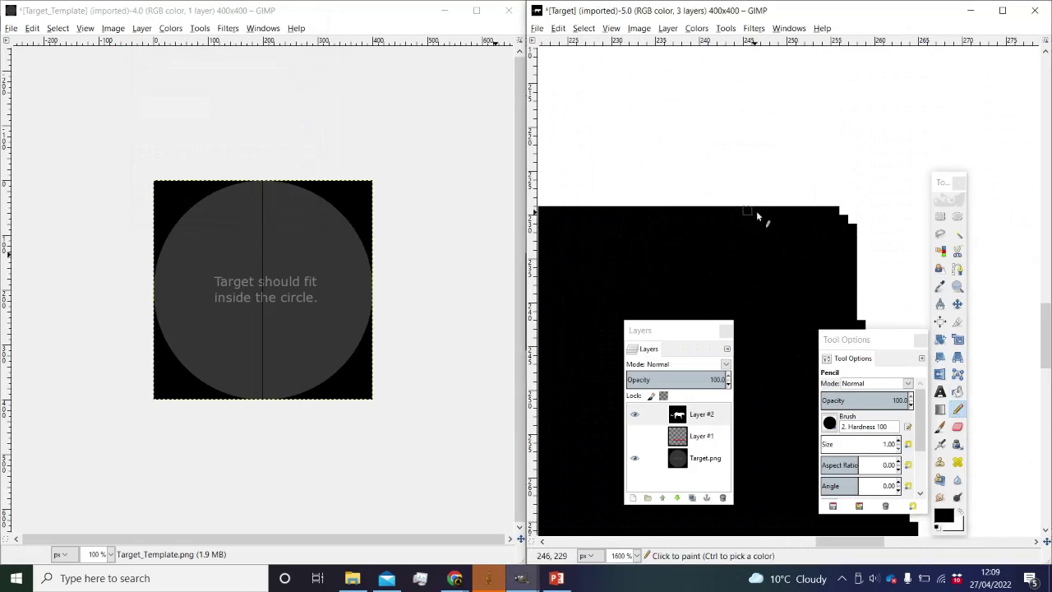
# Examine the silhouette's outline around the tail, hind leg, head and chest for stray pixels.
pyautogui.scroll(-5, 756, 210)
pyautogui.scroll(6, 734, 259)
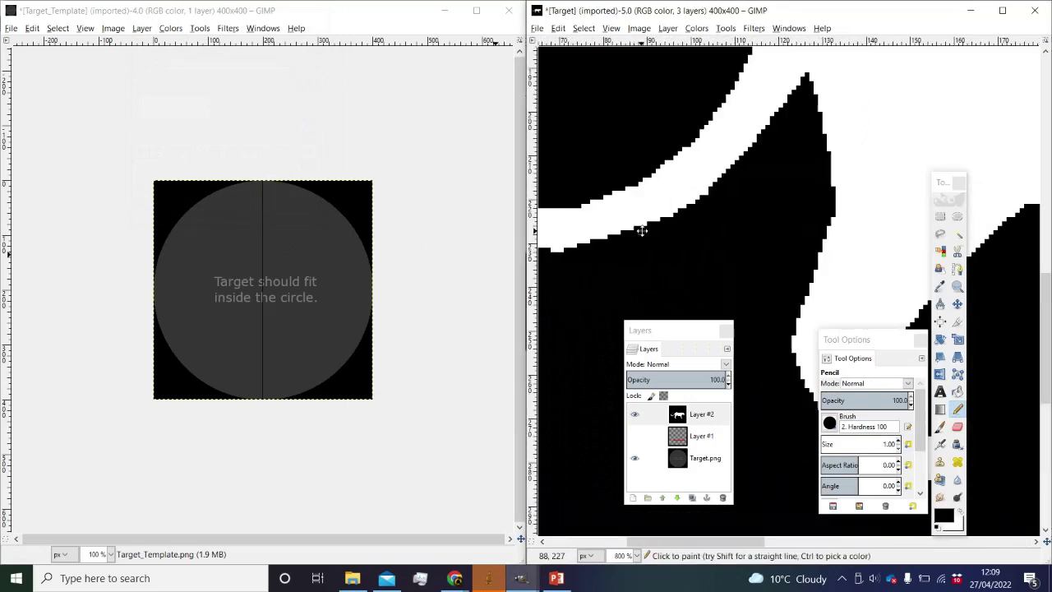
pyautogui.scroll(-5, 816, 265)
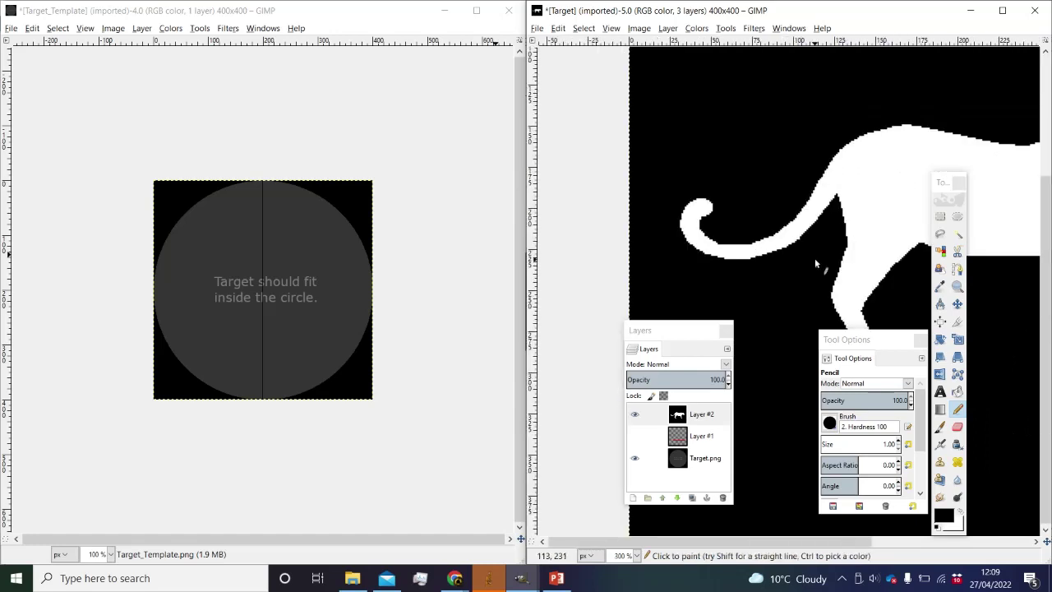
pyautogui.scroll(4, 814, 235)
pyautogui.scroll(-6, 721, 222)
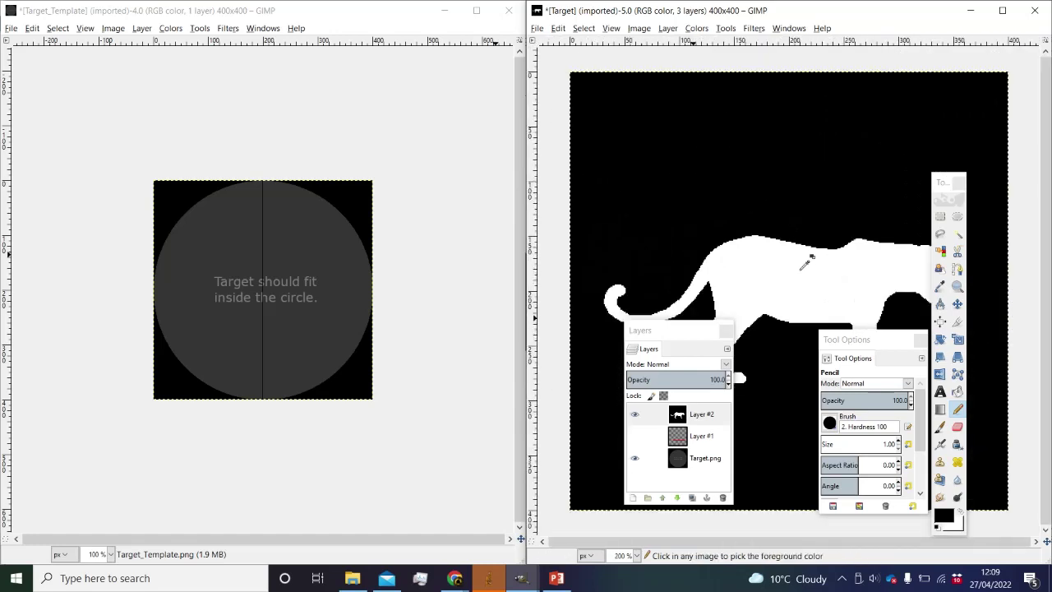
pyautogui.scroll(5, 756, 216)
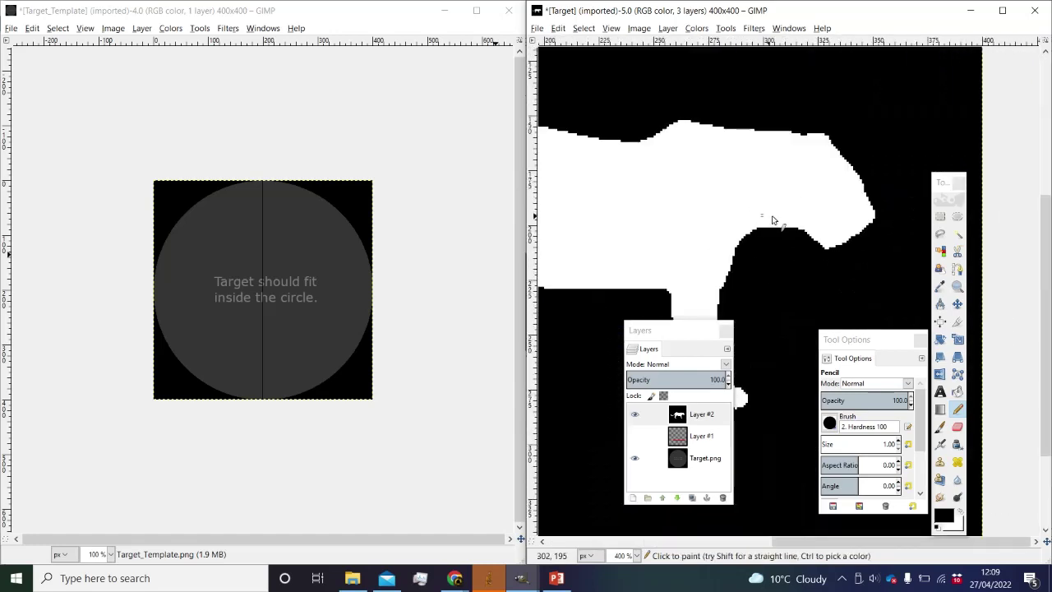
pyautogui.scroll(-5, 805, 169)
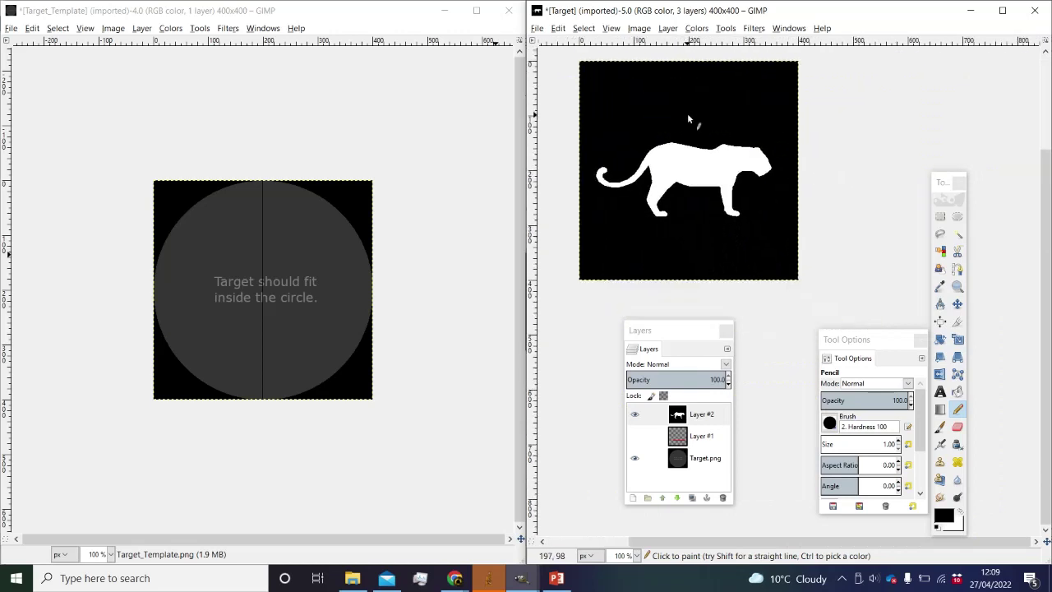
# Overwrite the original Target.png with the finished leopard image.
pyautogui.click(537, 28)
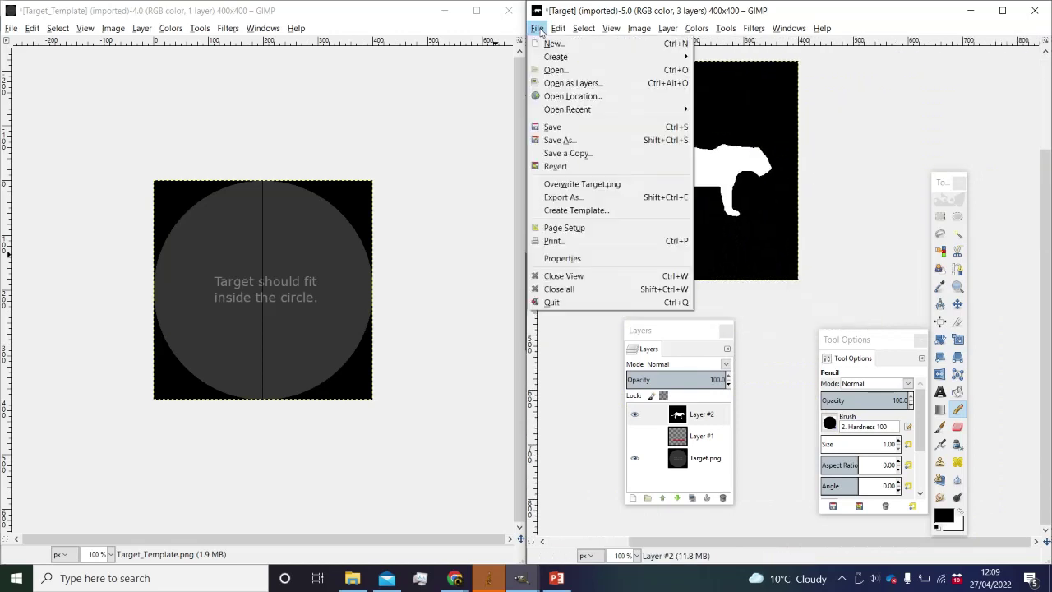
pyautogui.click(580, 189)
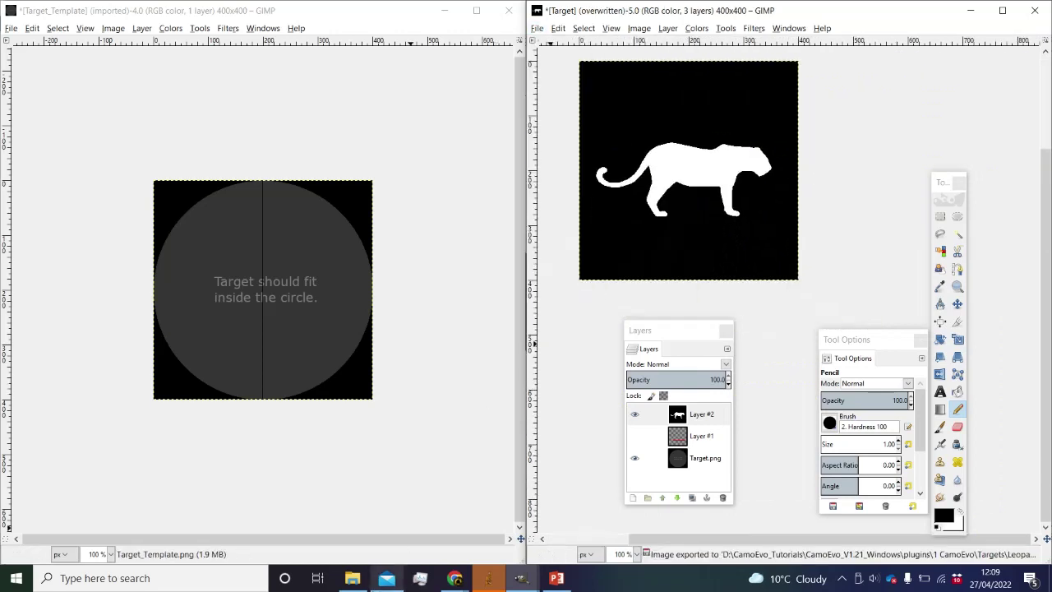
# Switch to File Explorer, open Target_Settings from the Targets folder and move its Notepad window clear of the file names.
pyautogui.click(352, 578)
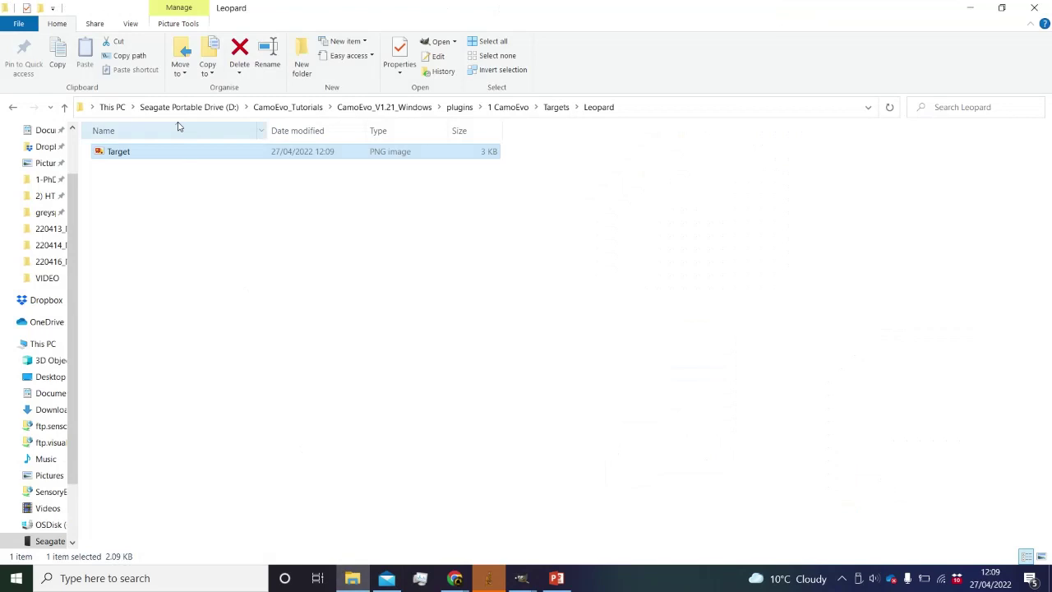
pyautogui.click(553, 107)
pyautogui.doubleClick(160, 226)
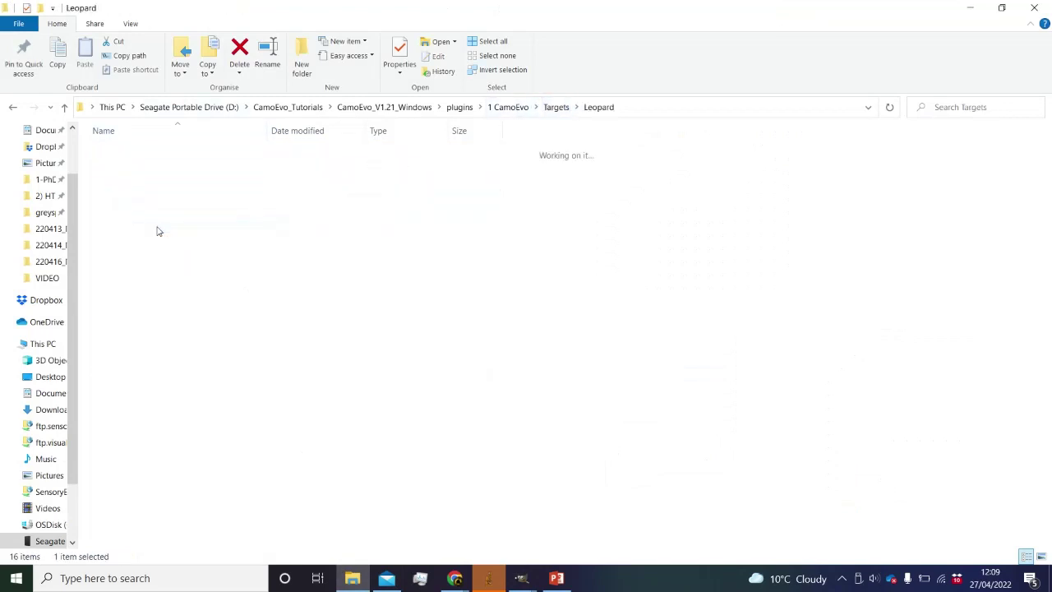
pyautogui.click(555, 107)
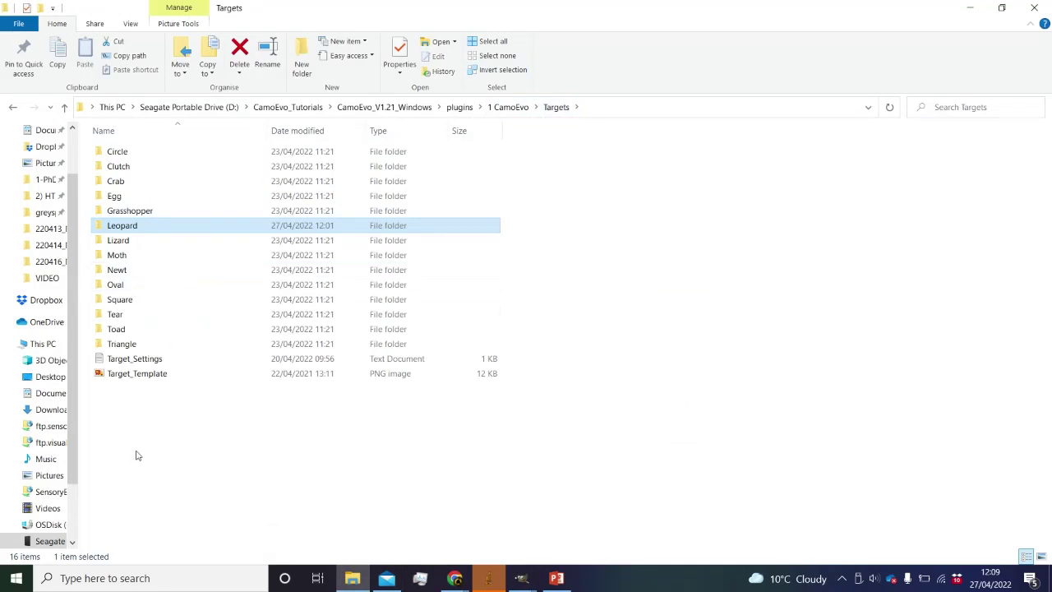
pyautogui.doubleClick(150, 365)
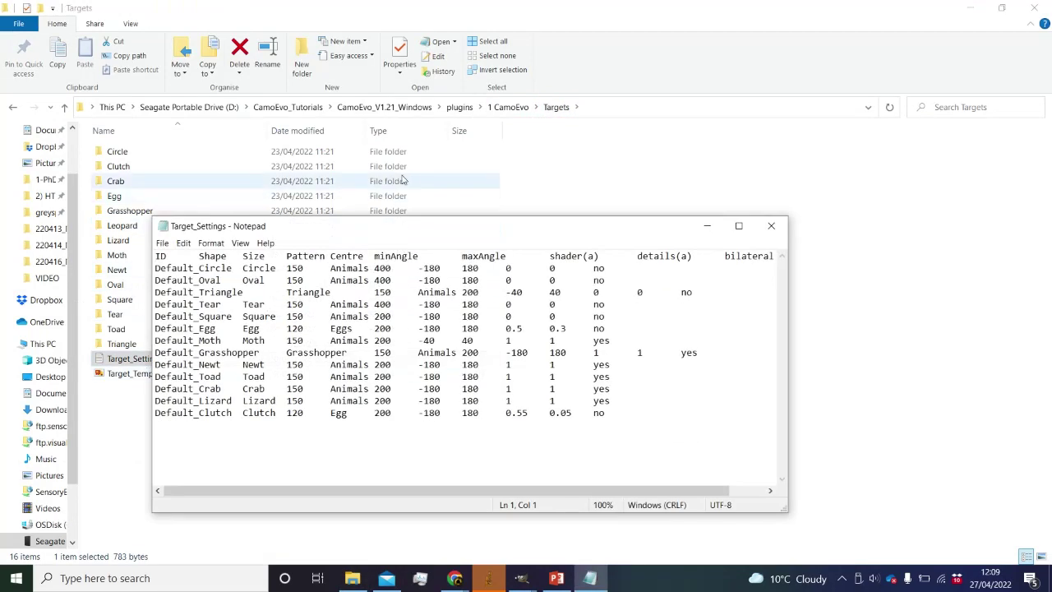
pyautogui.moveTo(330, 233); pyautogui.dragTo(449, 181)
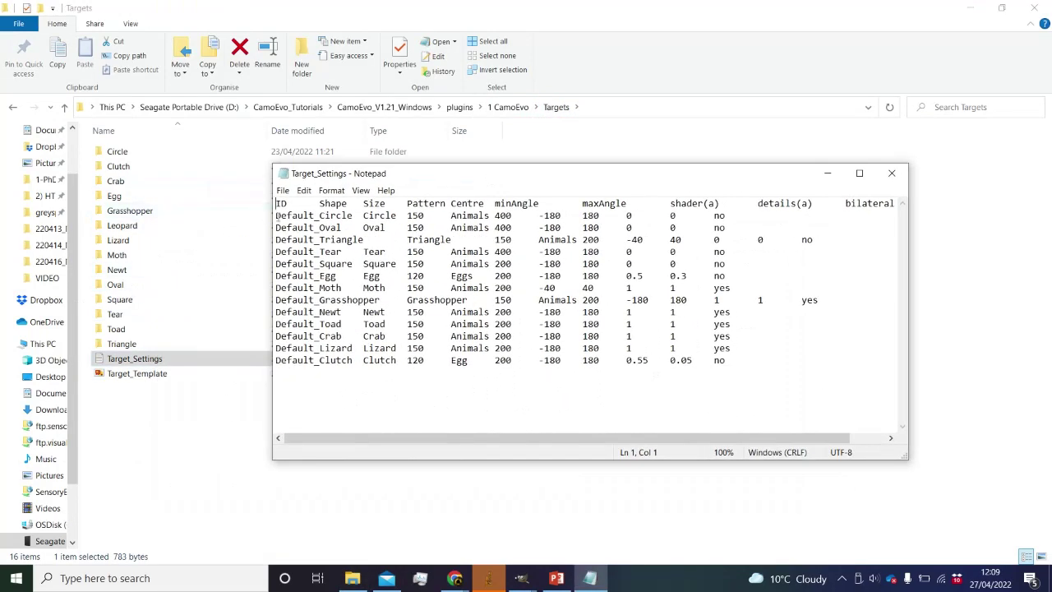
# Copy the Default_Circle line and paste it as a new last line below Default_Clutch.
pyautogui.moveTo(278, 215); pyautogui.dragTo(749, 210)
pyautogui.hotkey('ctrl', 'c')
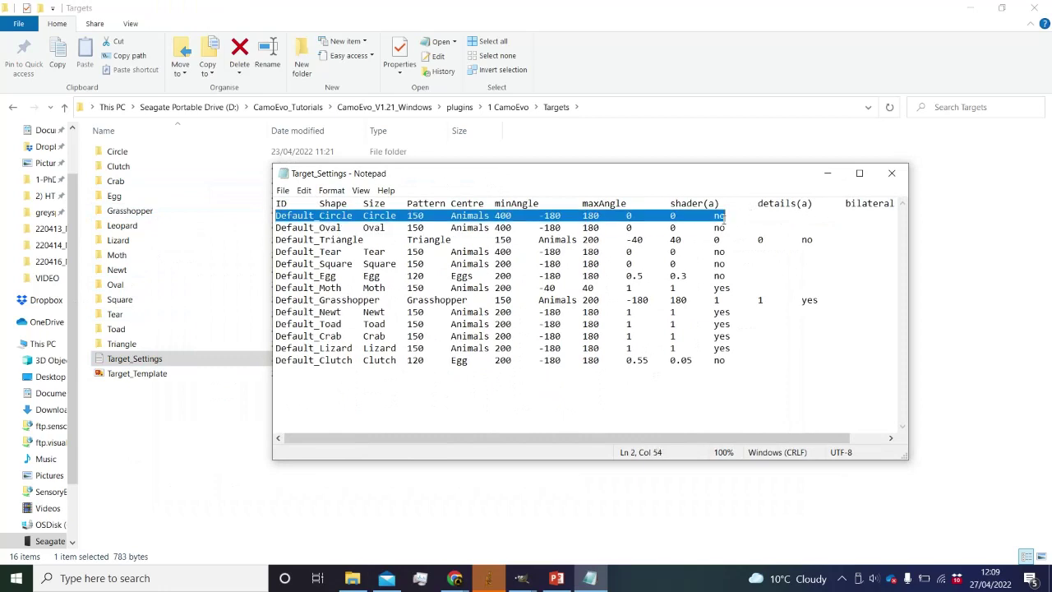
pyautogui.click(736, 354)
pyautogui.press('Return')
pyautogui.hotkey('ctrl', 'v')
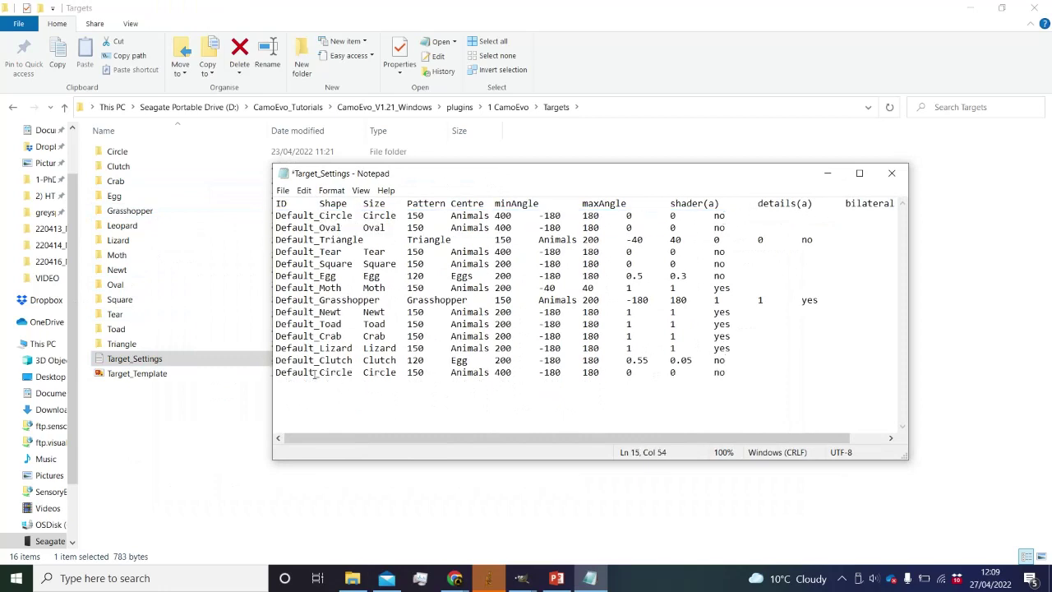
# Change the new last line's ID to Custom_Leopard.
pyautogui.moveTo(314, 373); pyautogui.dragTo(260, 374)
pyautogui.write('Cust')
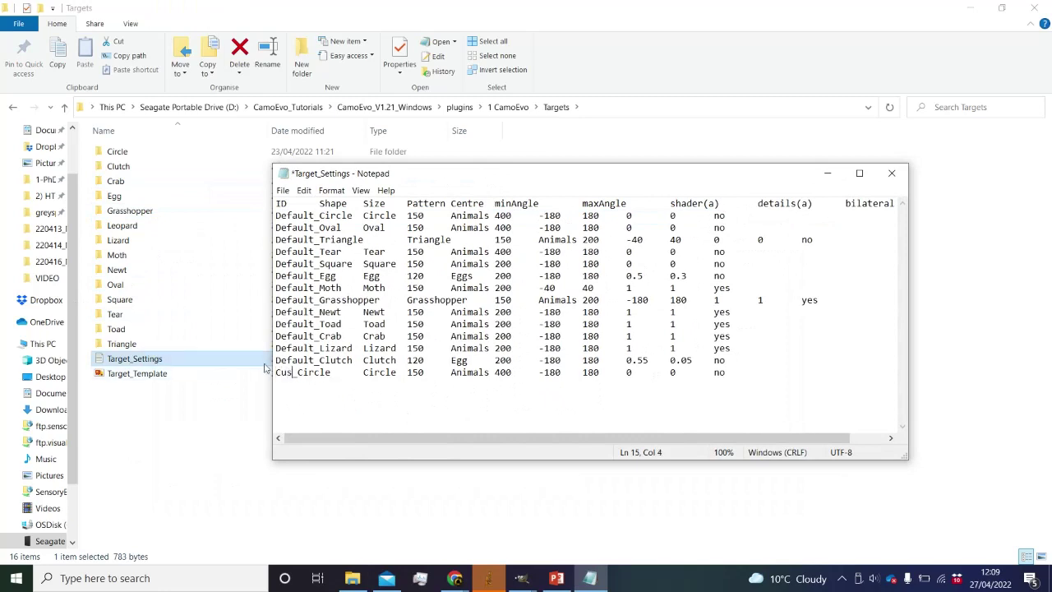
pyautogui.write('om')
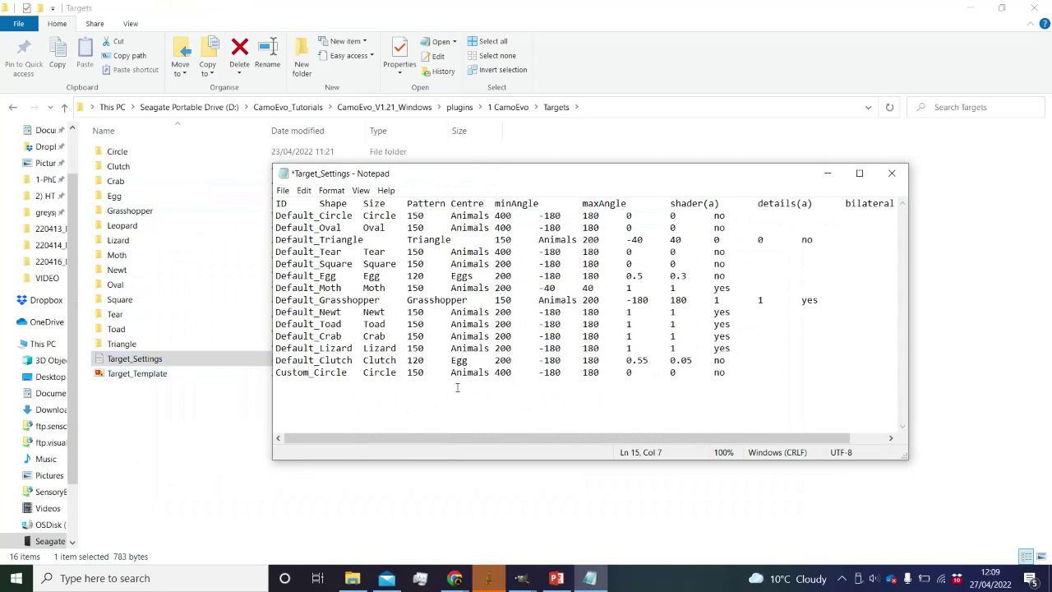
pyautogui.moveTo(315, 372); pyautogui.dragTo(344, 372)
pyautogui.write('Le')
pyautogui.press('Right')
pyautogui.hotkey('shift', 'Right')
pyautogui.hotkey('shift', 'Right')
pyautogui.hotkey('shift', 'Right')
pyautogui.hotkey('shift', 'Right')
pyautogui.hotkey('shift', 'Right')
pyautogui.hotkey('shift', 'Right')
# Set the Custom_Leopard line's shape to Leopard and save the Target_Settings file.
pyautogui.moveTo(362, 372); pyautogui.dragTo(387, 373)
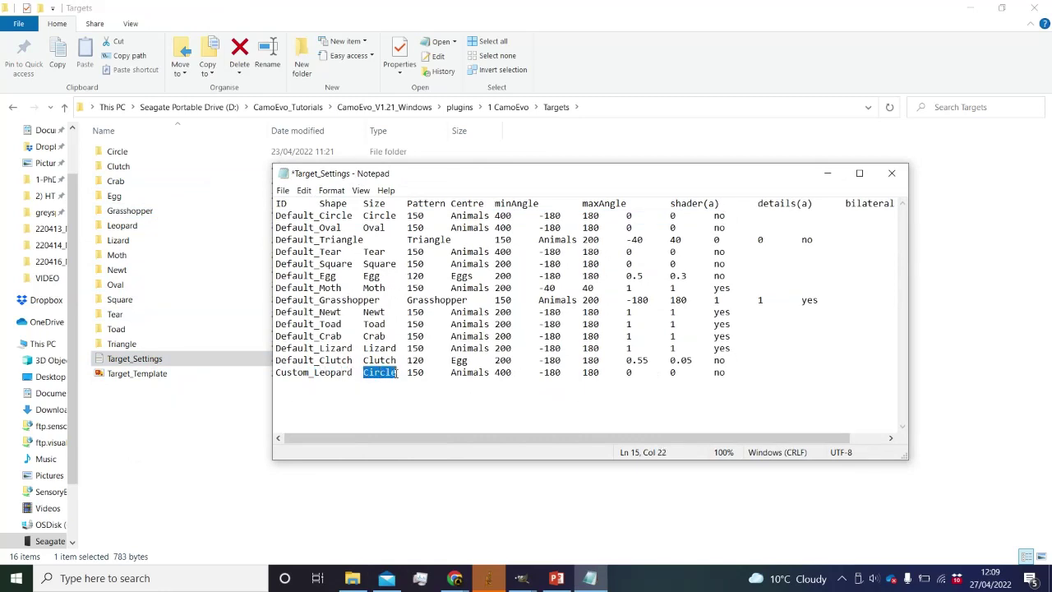
pyautogui.write('Leopard')
pyautogui.hotkey('shift', 'Home')
pyautogui.hotkey('shift', 'End')
pyautogui.press('End')
pyautogui.hotkey('ctrl', 's')
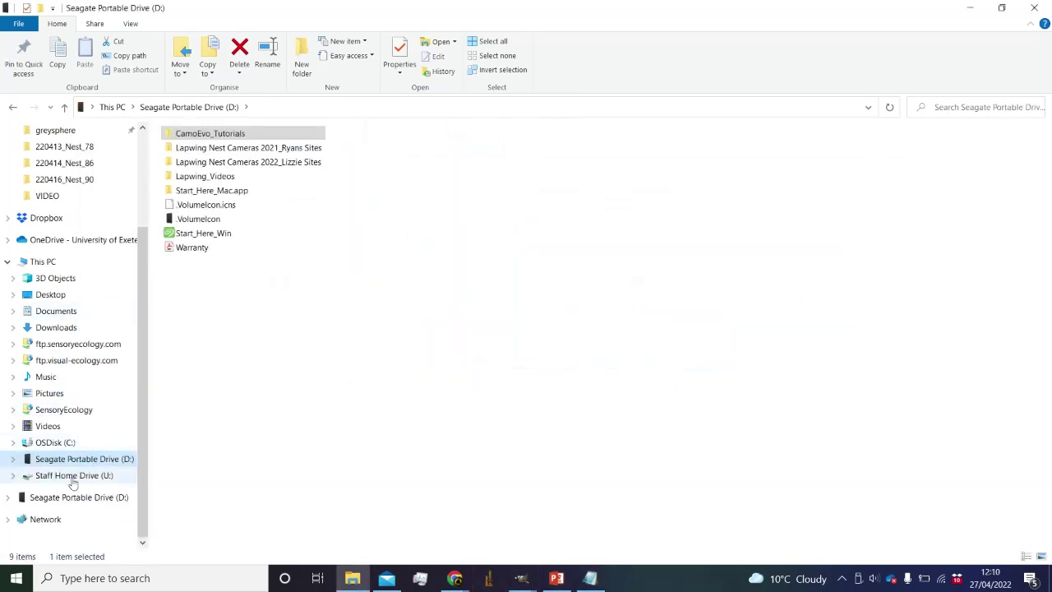
# Launch CamoEvo(ImageJ) from the CamoEvo_V1.21_Windows folder inside CamoEvo_Tutorials on the Seagate drive and close its Log window.
pyautogui.click(78, 497)
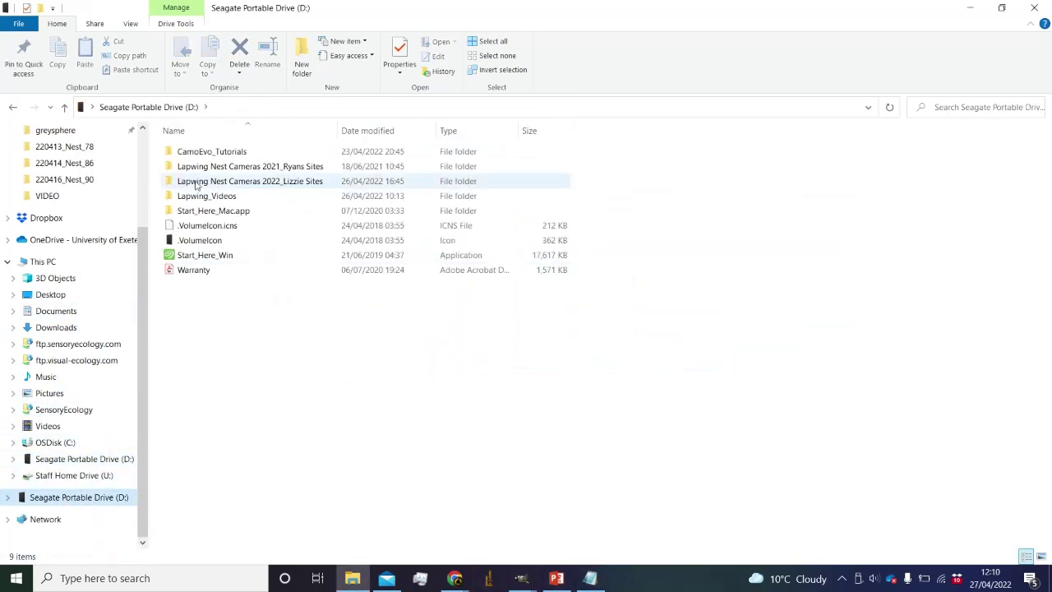
pyautogui.doubleClick(233, 152)
pyautogui.doubleClick(235, 154)
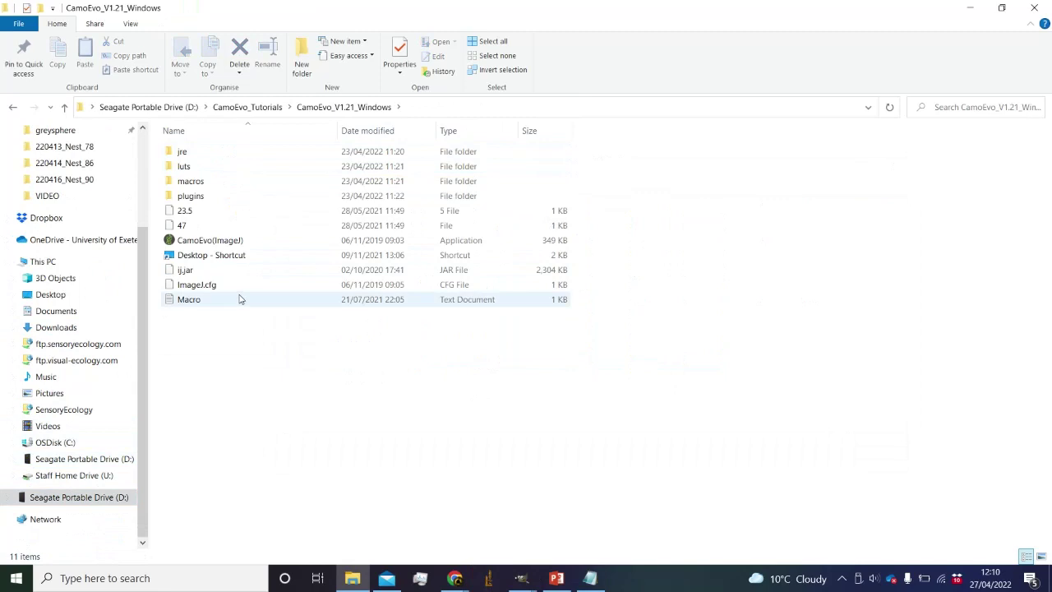
pyautogui.doubleClick(235, 240)
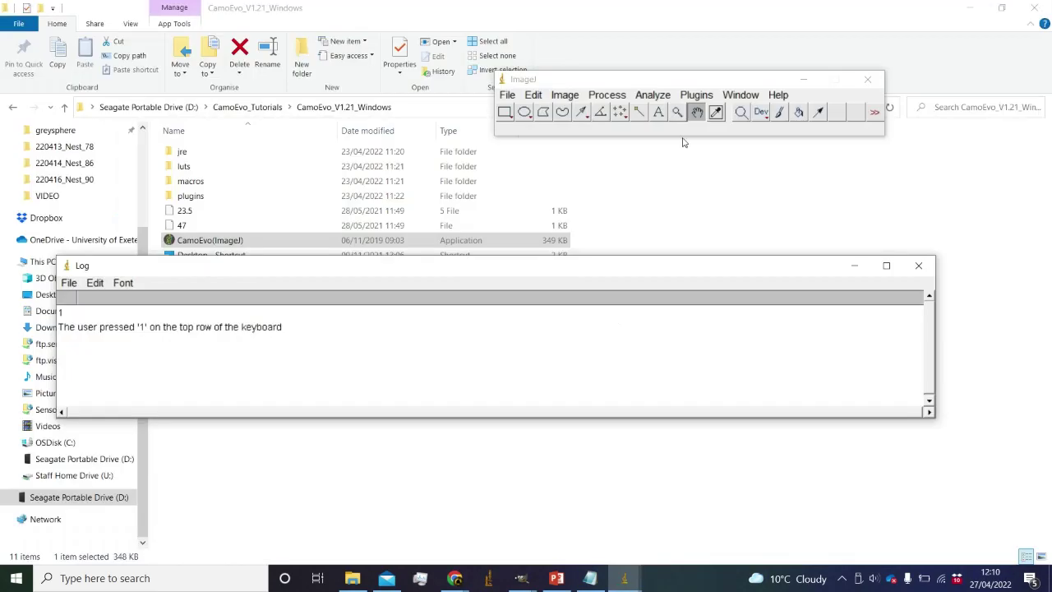
pyautogui.click(925, 271)
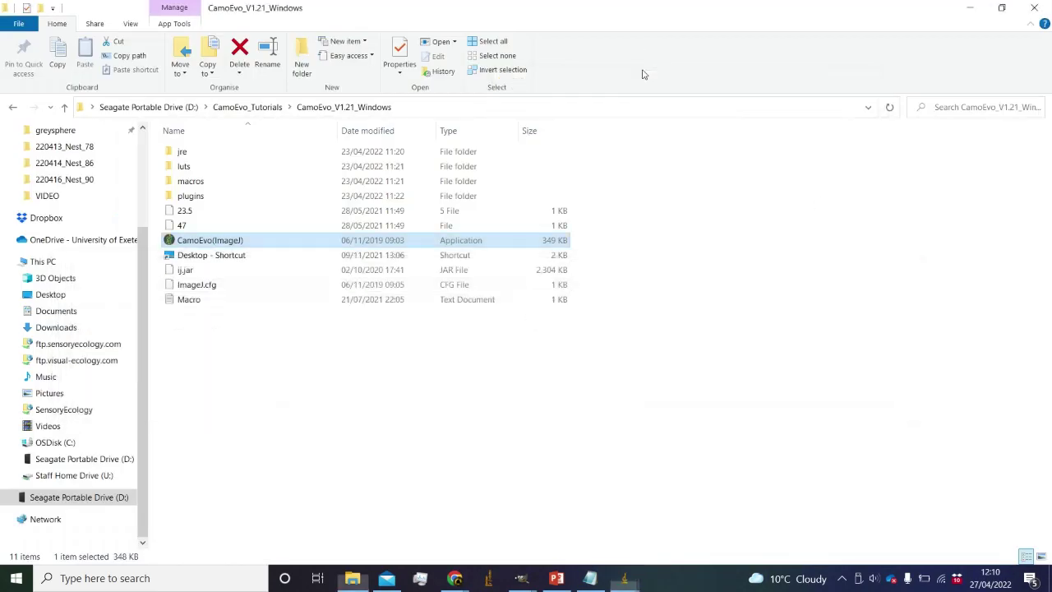
# Start CamoEvo's Phenotype Maker in ImageJ and choose Custom_Leopard as the target with the Animals pattern.
pyautogui.click(965, 11)
pyautogui.click(696, 94)
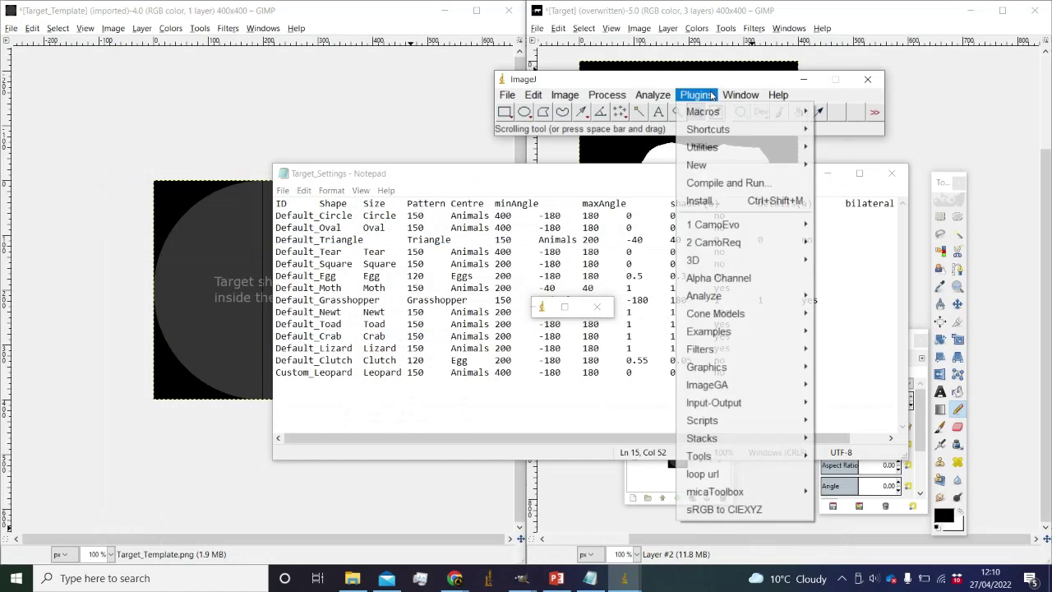
pyautogui.moveTo(742, 228)
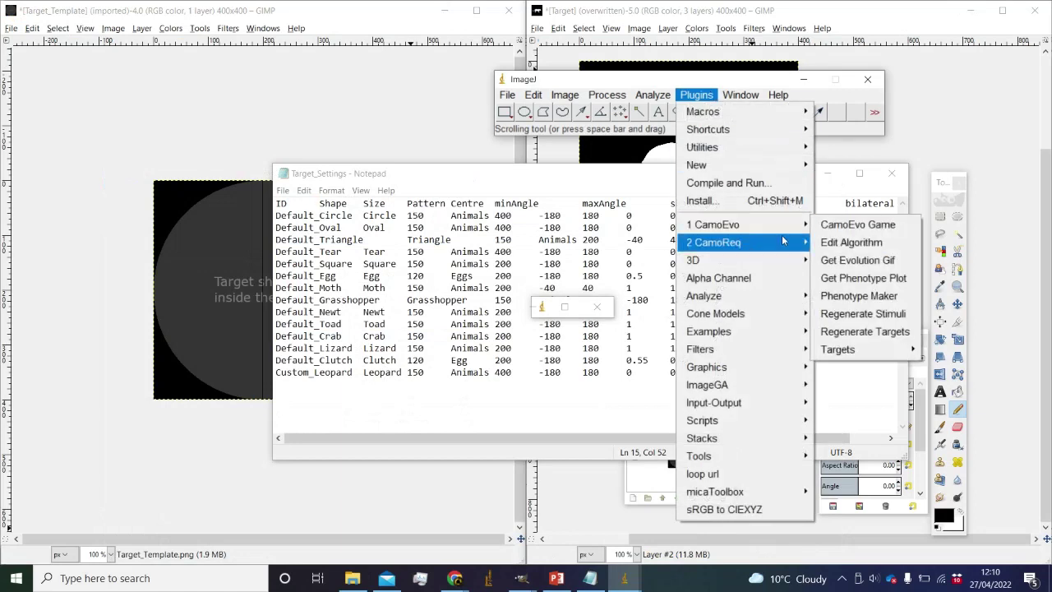
pyautogui.click(859, 296)
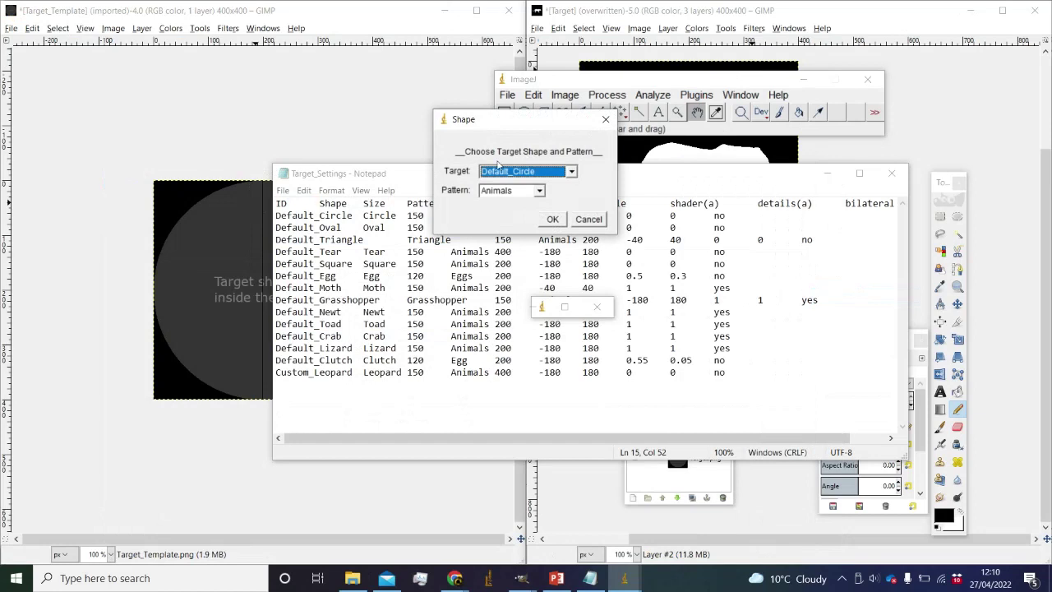
pyautogui.moveTo(507, 125); pyautogui.dragTo(615, 167)
pyautogui.click(628, 216)
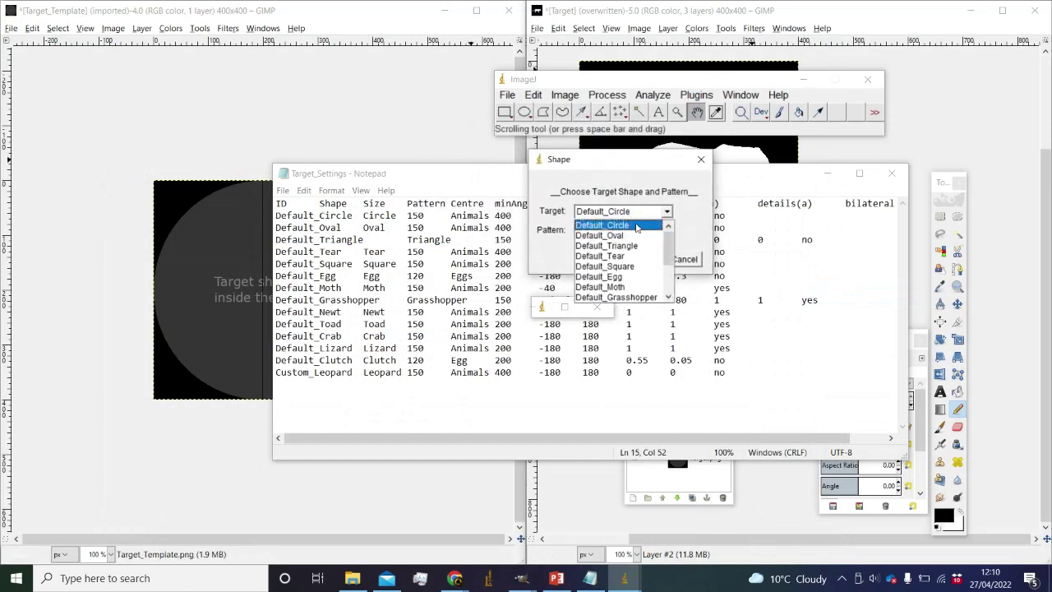
pyautogui.scroll(-2, 621, 271)
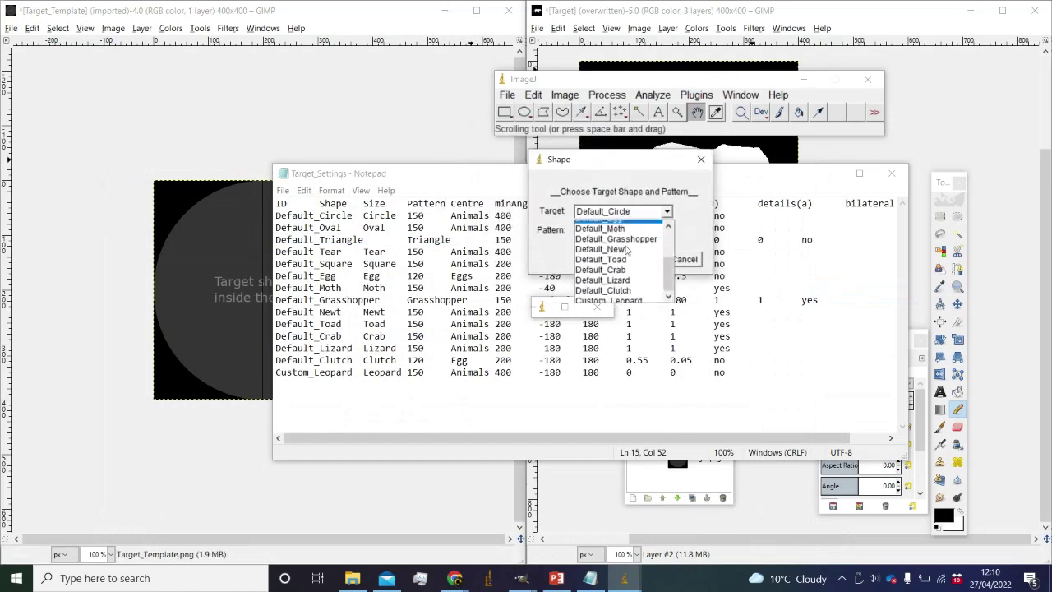
pyautogui.click(618, 297)
pyautogui.click(642, 260)
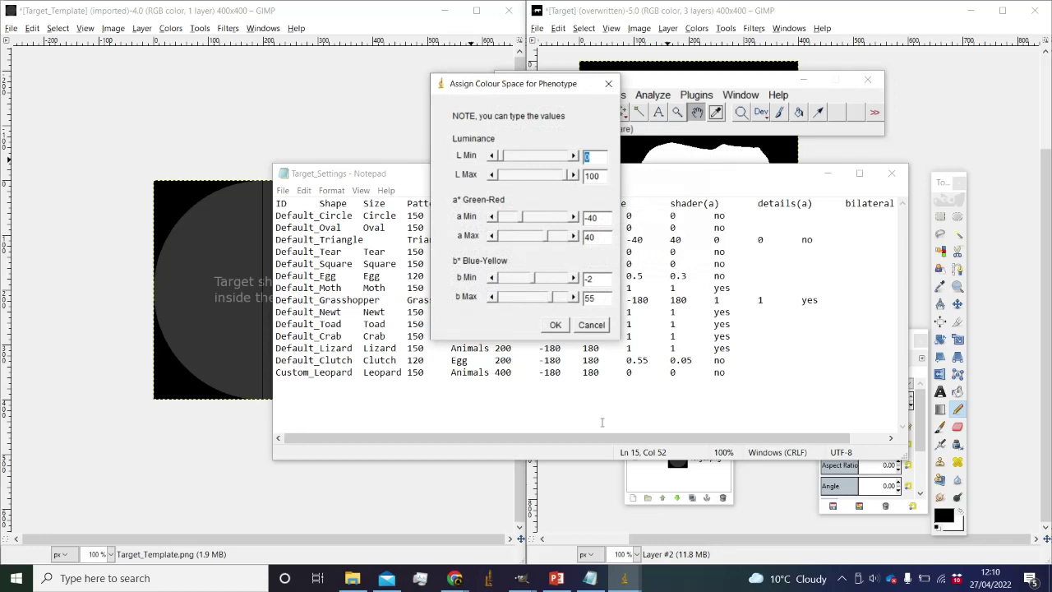
# Accept the default colour space and a random genome, generate the test leopard, and move its image aside before continuing.
pyautogui.click(556, 326)
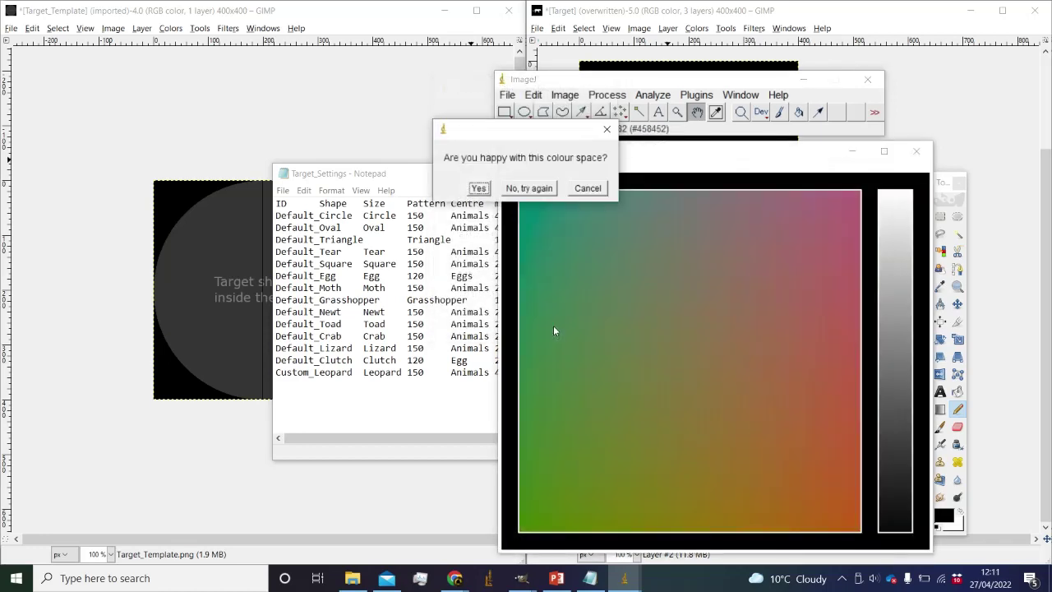
pyautogui.press('Return')
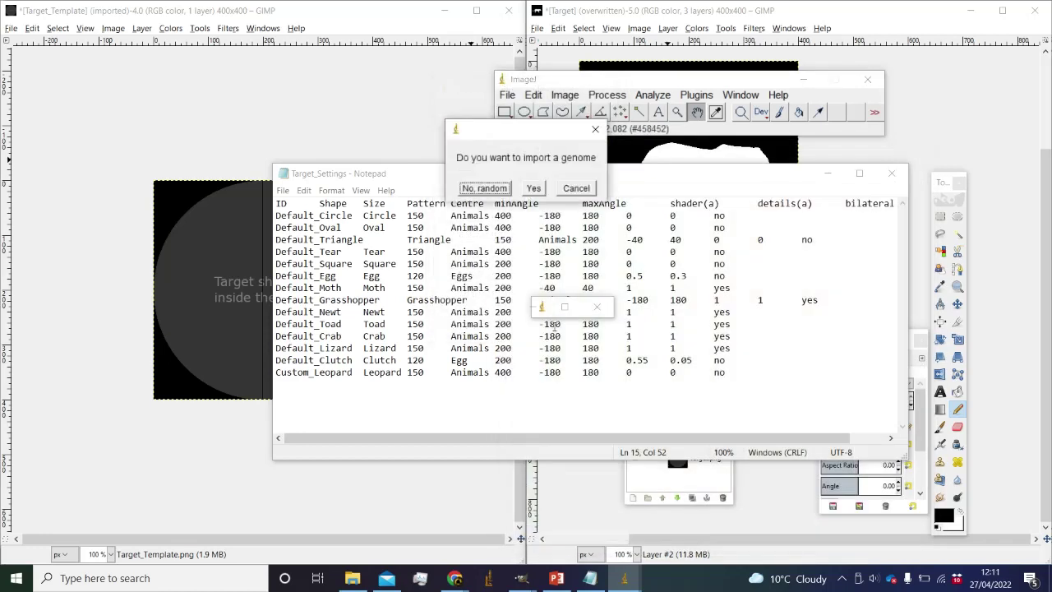
pyautogui.press('Return')
pyautogui.press('Return')
pyautogui.press('Return')
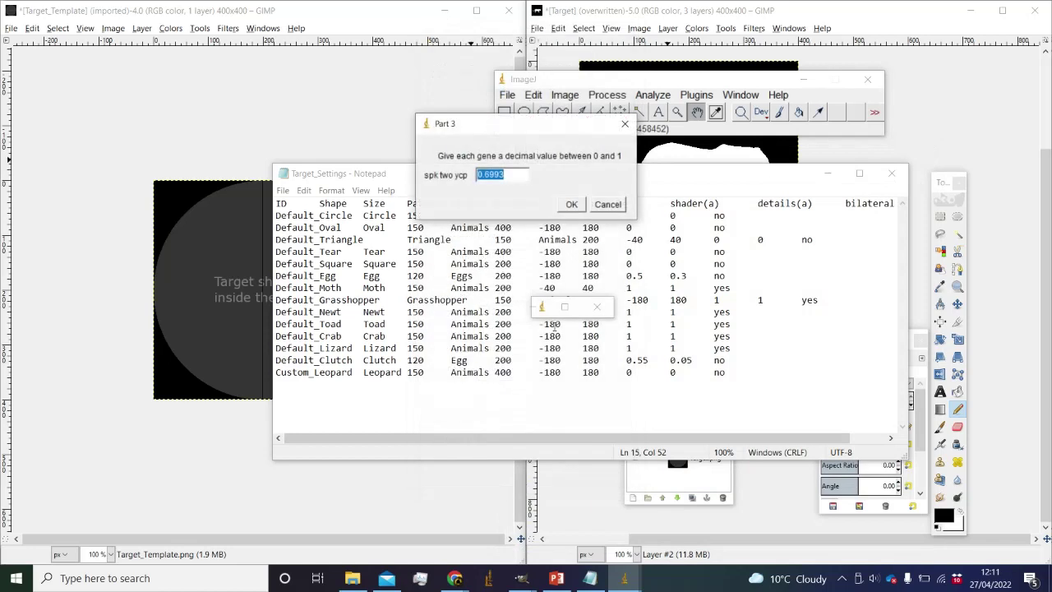
pyautogui.press('Return')
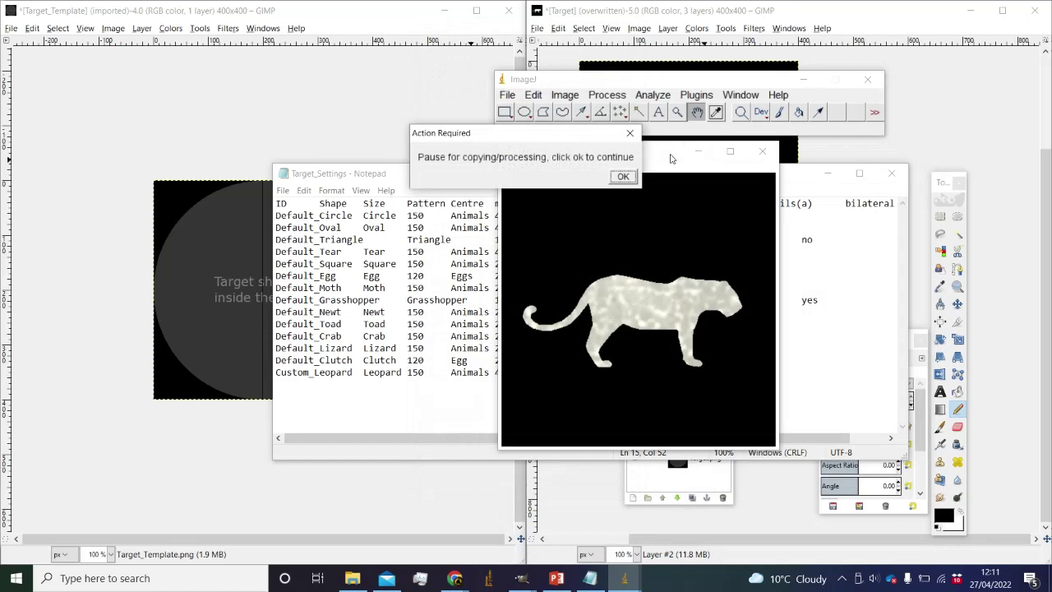
pyautogui.moveTo(667, 161); pyautogui.dragTo(338, 196)
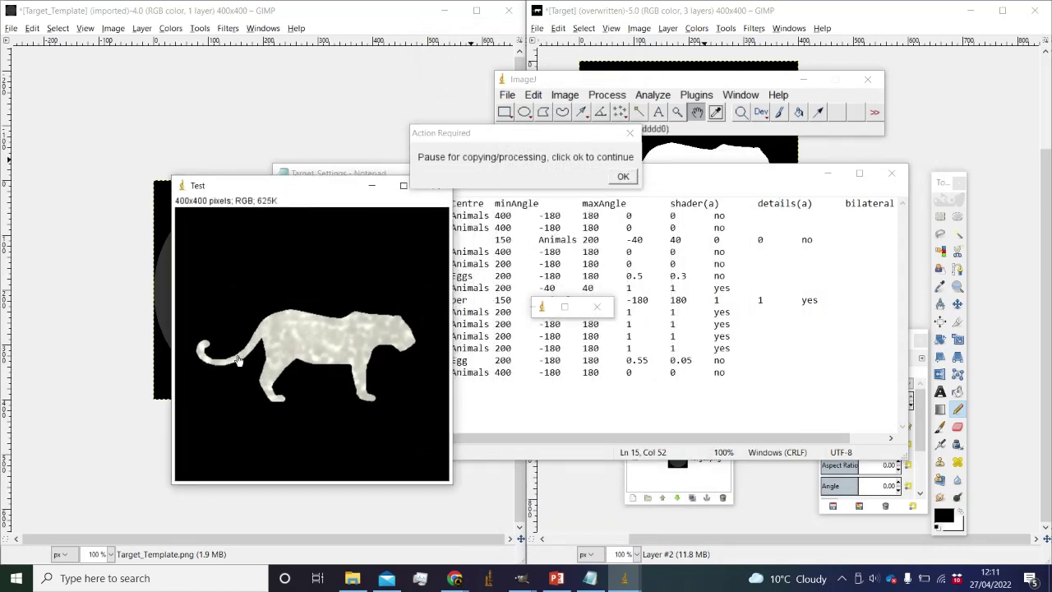
pyautogui.click(623, 176)
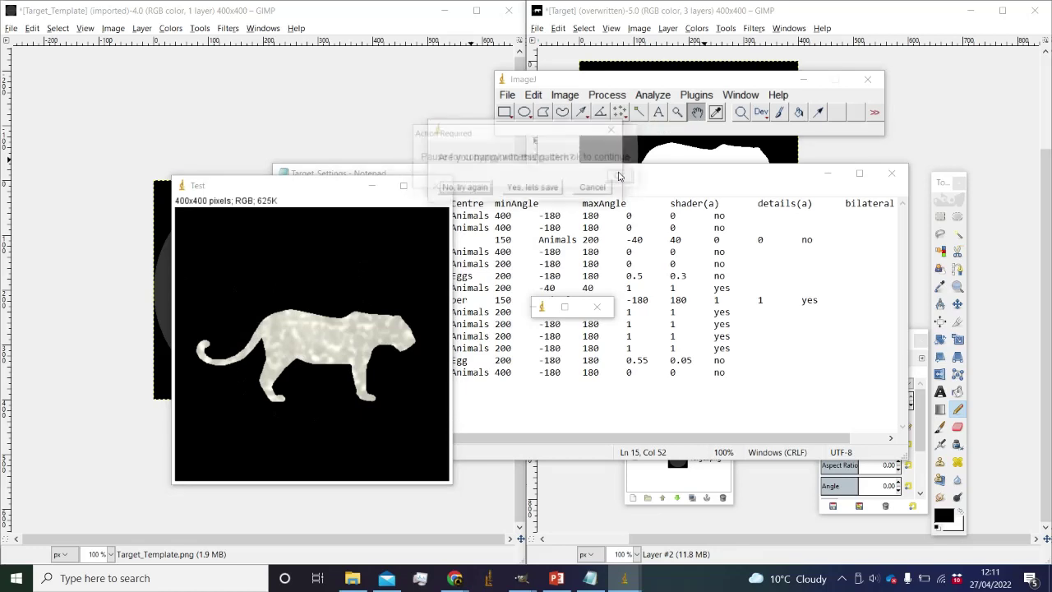
# Reject the current pattern and repeatedly generate new leopard phenotypes with randomised genes.
pyautogui.click(563, 189)
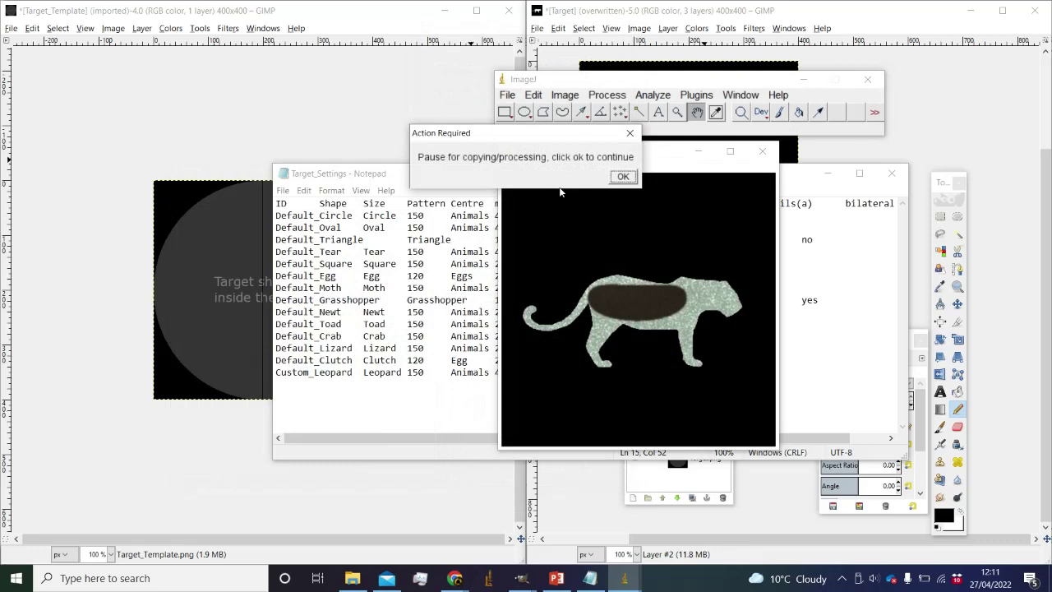
pyautogui.press('Return')
pyautogui.click(559, 190)
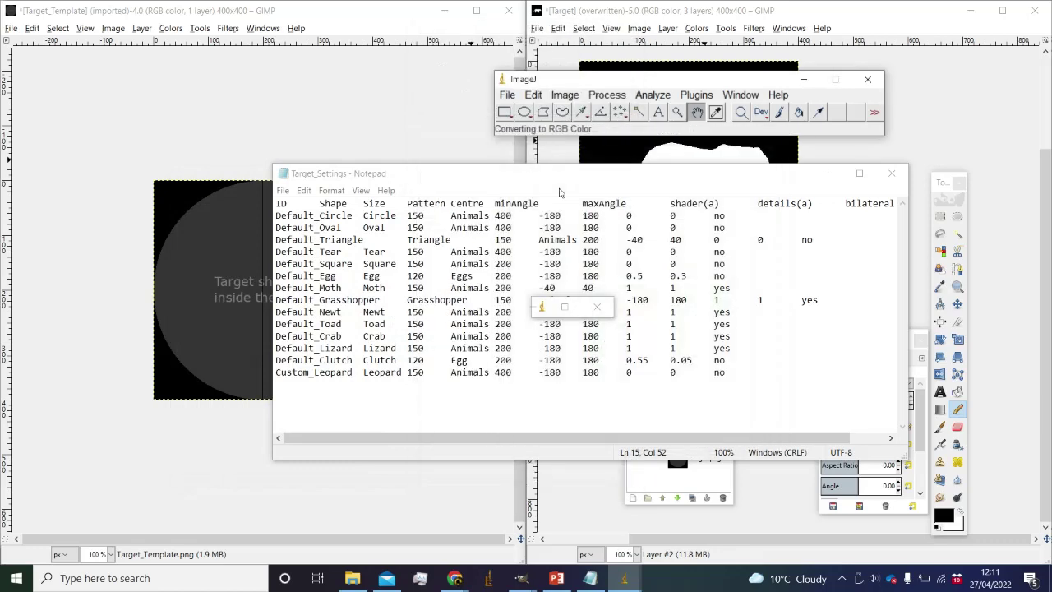
pyautogui.press('Return')
pyautogui.click(559, 188)
pyautogui.click(559, 187)
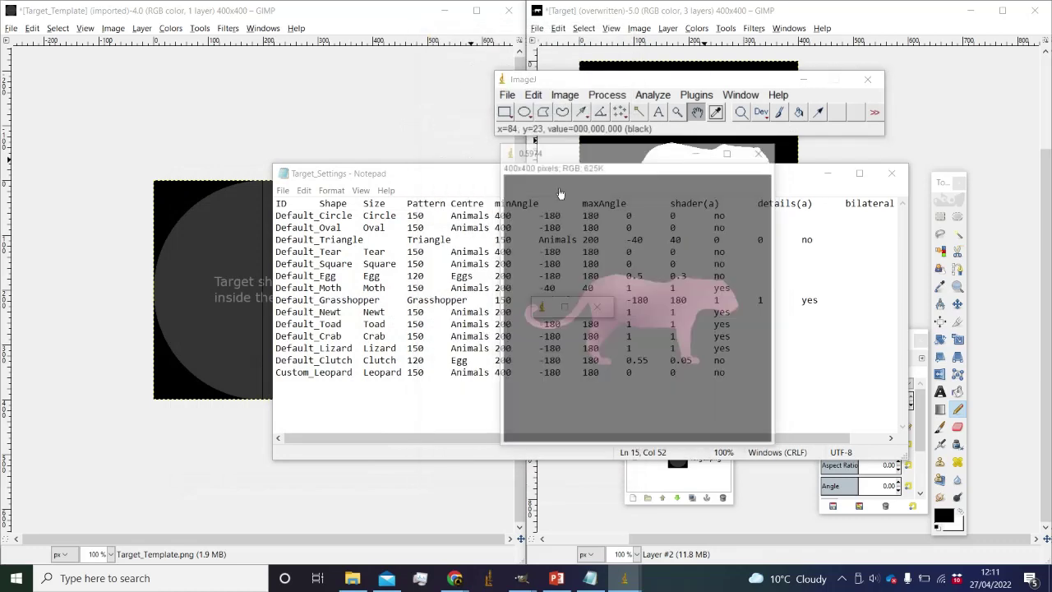
pyautogui.press('Return')
pyautogui.click(559, 189)
pyautogui.click(558, 189)
pyautogui.press('Return')
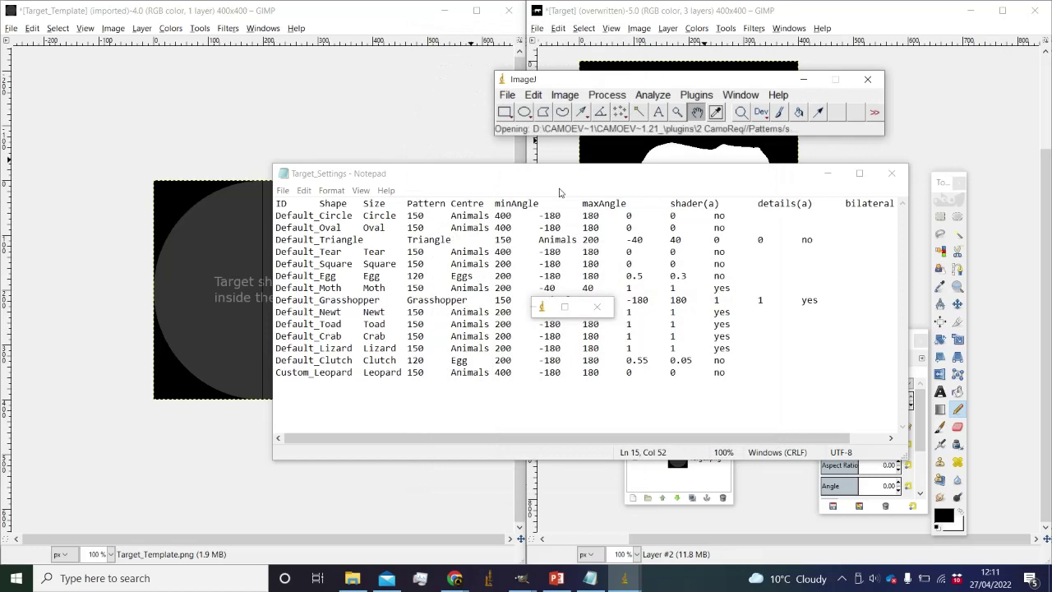
pyautogui.press('Return')
pyautogui.click(558, 189)
pyautogui.press('Return')
pyautogui.press('Return')
pyautogui.press('Return')
pyautogui.press('Return')
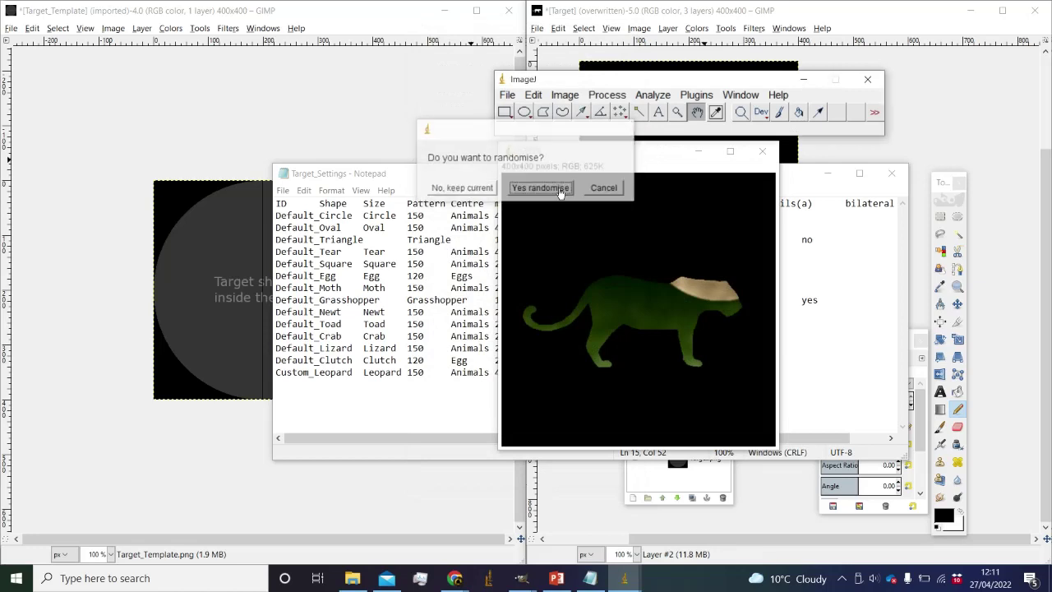
pyautogui.click(558, 189)
pyautogui.press('Return')
pyautogui.press('Return')
pyautogui.press('Return')
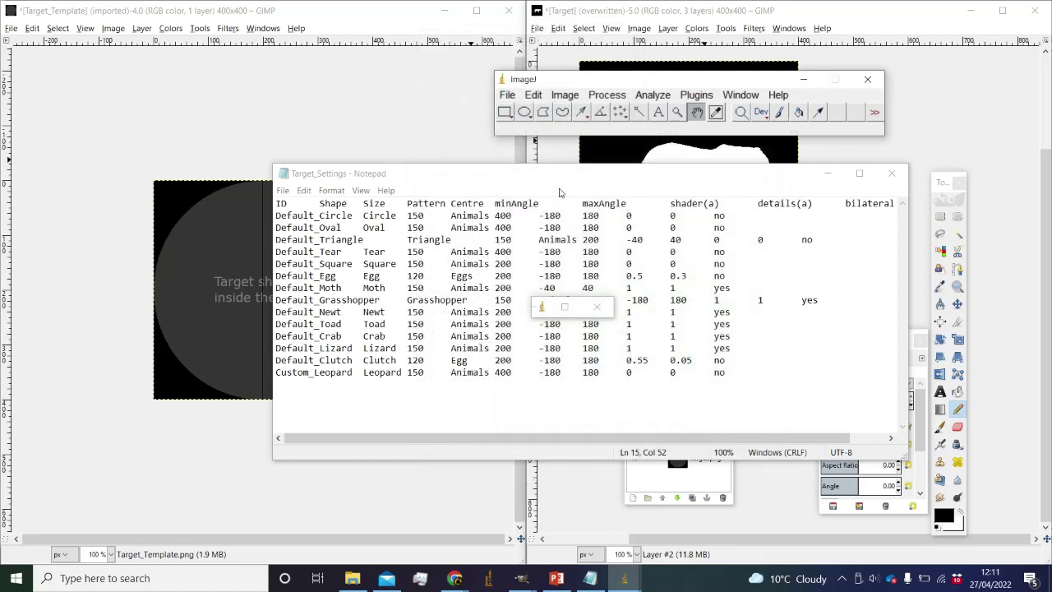
pyautogui.press('Return')
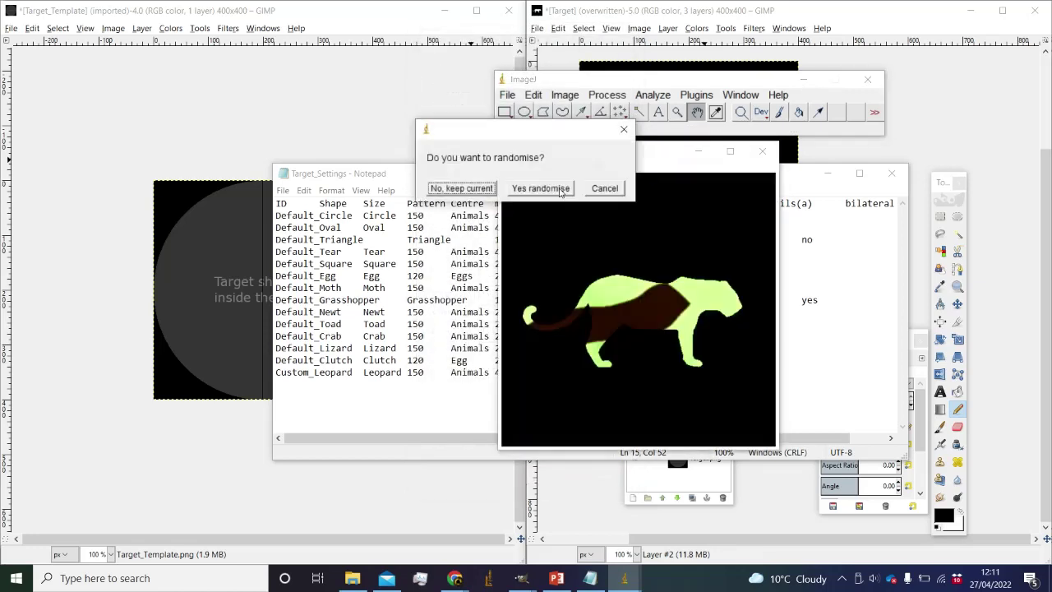
pyautogui.click(541, 188)
pyautogui.press('Return')
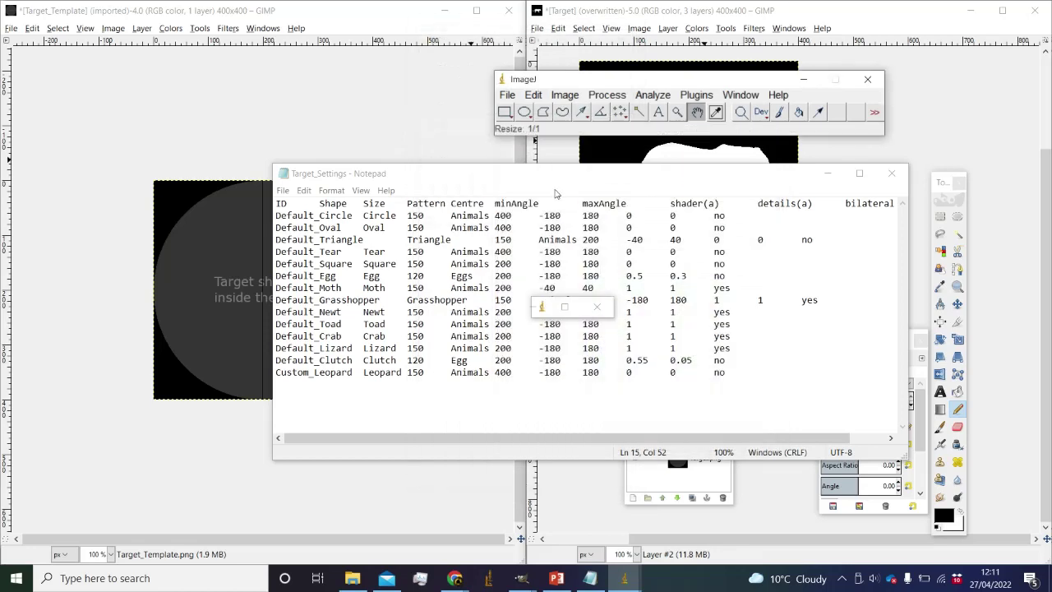
pyautogui.press('Return')
pyautogui.press('Return')
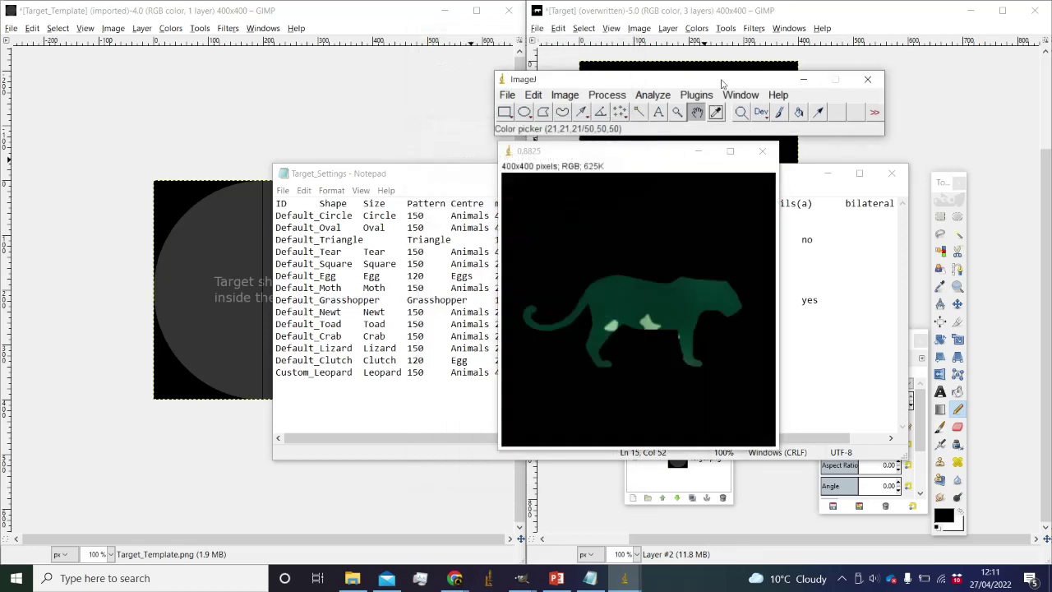
# Restart the Phenotype Maker with target Custom_Leopard and pattern Animals.
pyautogui.click(710, 99)
pyautogui.moveTo(784, 230)
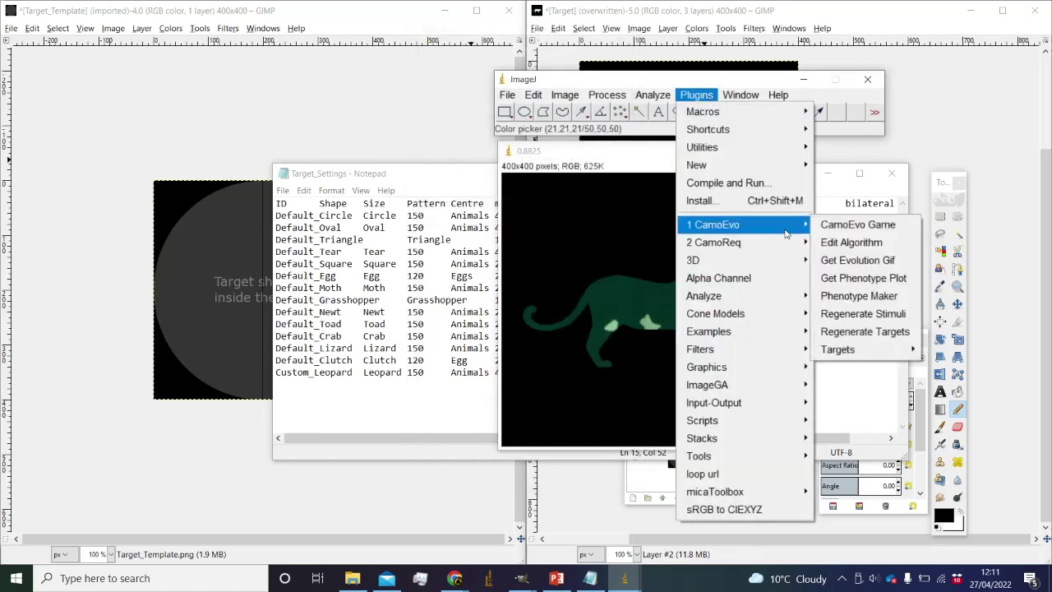
pyautogui.click(876, 296)
pyautogui.click(518, 191)
pyautogui.click(534, 177)
pyautogui.click(534, 174)
pyautogui.scroll(-2, 533, 223)
pyautogui.scroll(-1, 534, 223)
pyautogui.click(530, 253)
pyautogui.click(534, 191)
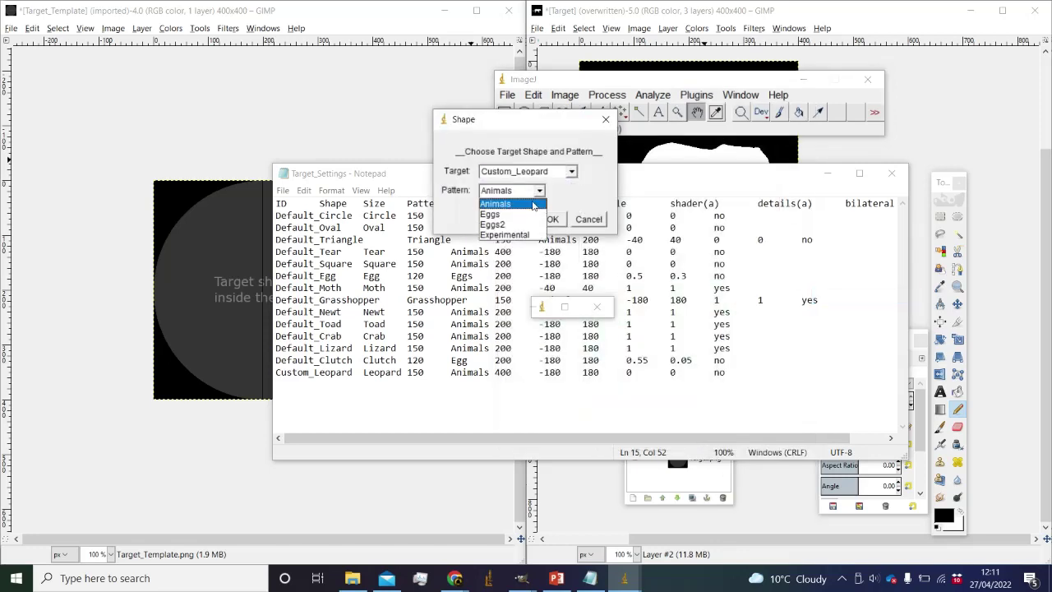
pyautogui.click(534, 203)
pyautogui.click(552, 219)
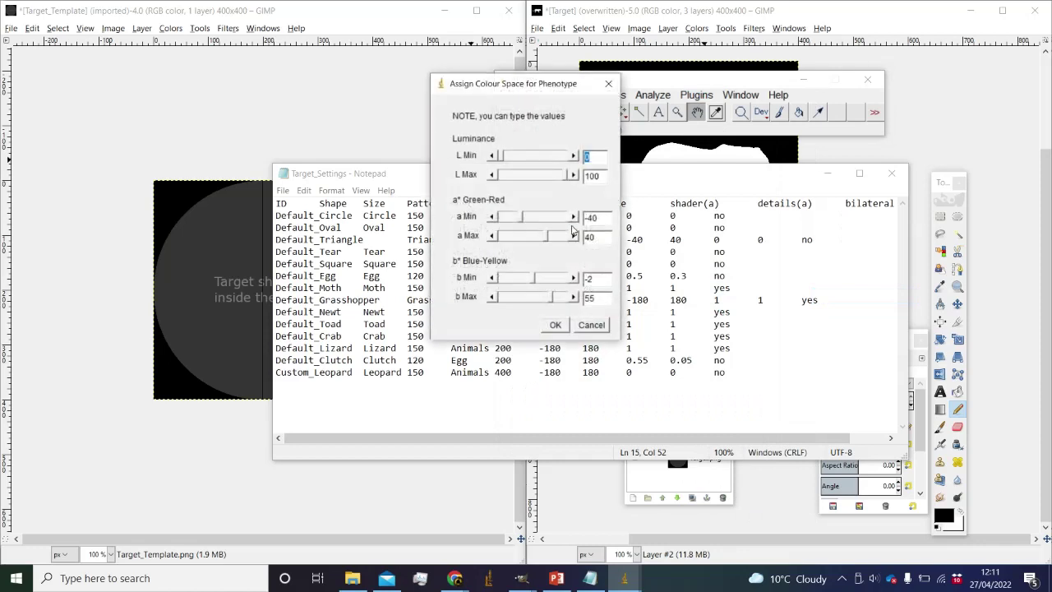
# Restrict the phenotype colour space to a Min -2, a Max 30 and b Max about 44, and generate its preview.
pyautogui.click(604, 217)
pyautogui.moveTo(520, 221); pyautogui.dragTo(531, 217)
pyautogui.click(573, 217)
pyautogui.click(573, 217)
pyautogui.moveTo(548, 237); pyautogui.dragTo(542, 238)
pyautogui.click(574, 237)
pyautogui.moveTo(553, 299); pyautogui.dragTo(548, 300)
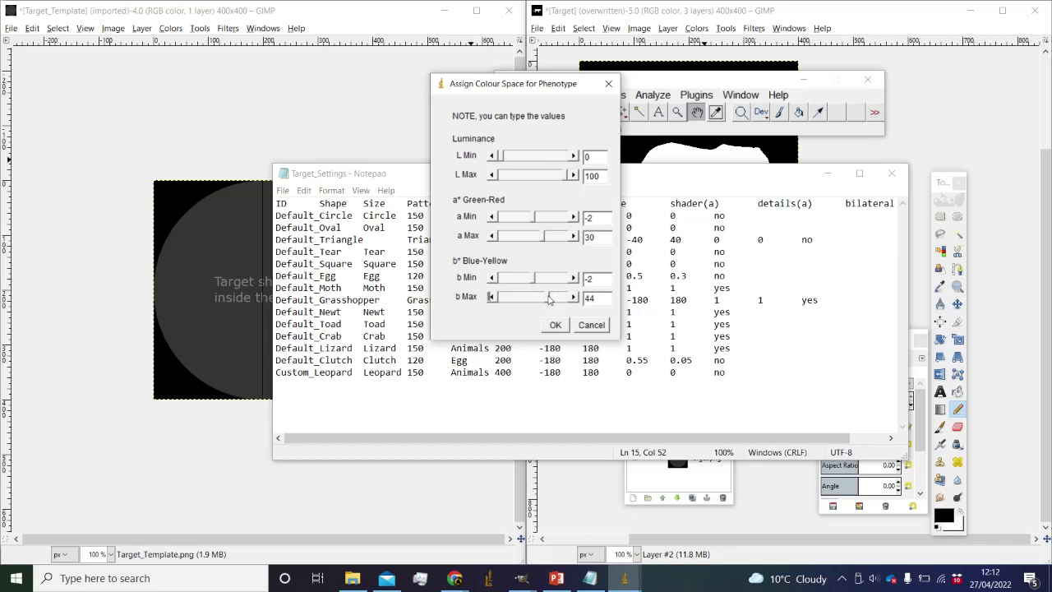
pyautogui.click(492, 298)
pyautogui.click(555, 325)
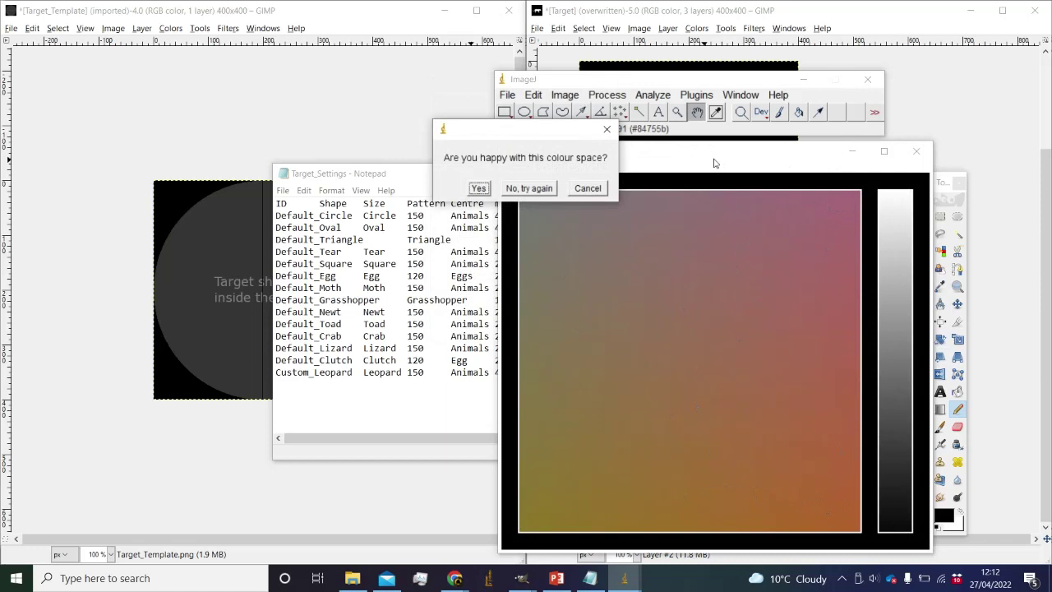
# Move the prompt off the colour space preview, accept the colour space, and generate a leopard with a random genome.
pyautogui.moveTo(515, 134); pyautogui.dragTo(377, 90)
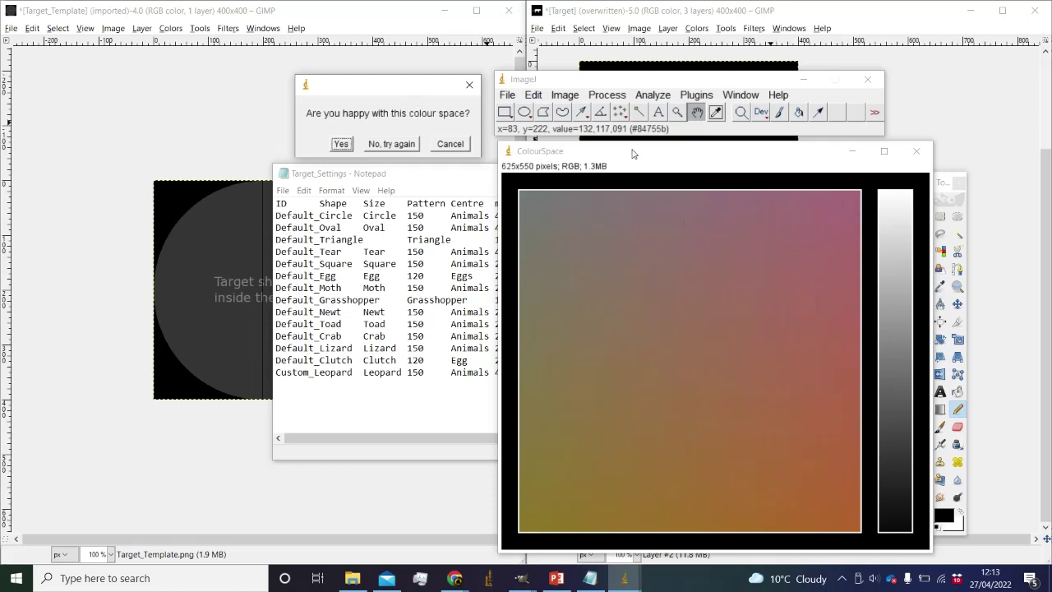
pyautogui.moveTo(373, 91); pyautogui.dragTo(353, 87)
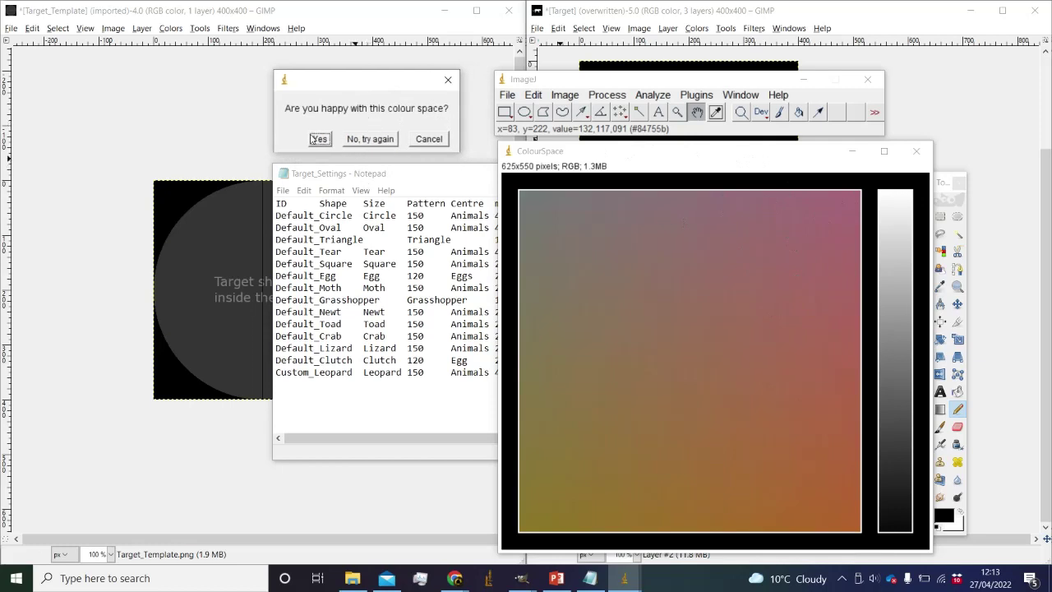
pyautogui.click(318, 139)
pyautogui.press('Return')
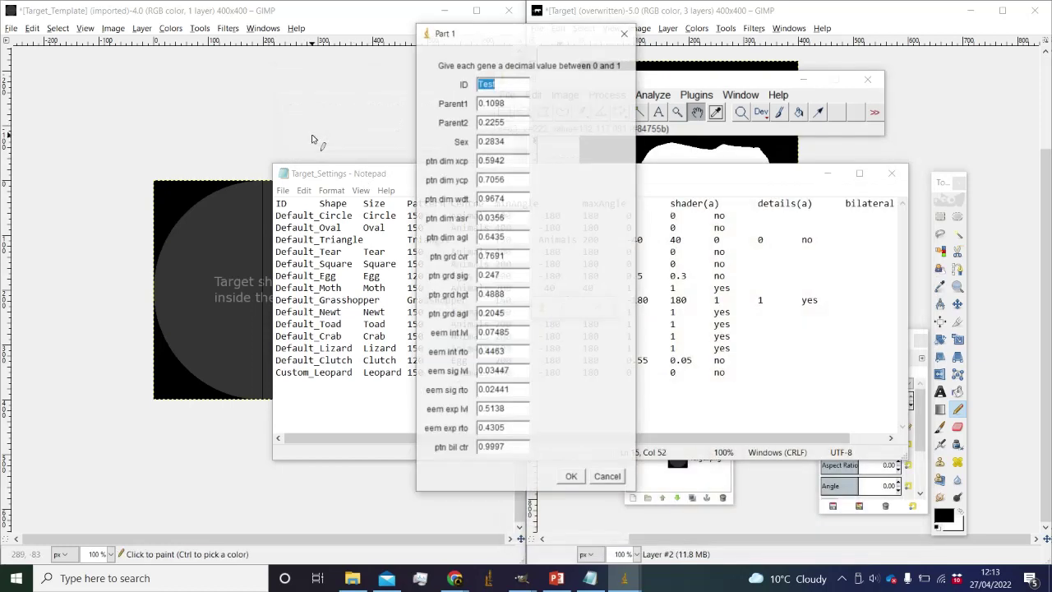
pyautogui.press('Return')
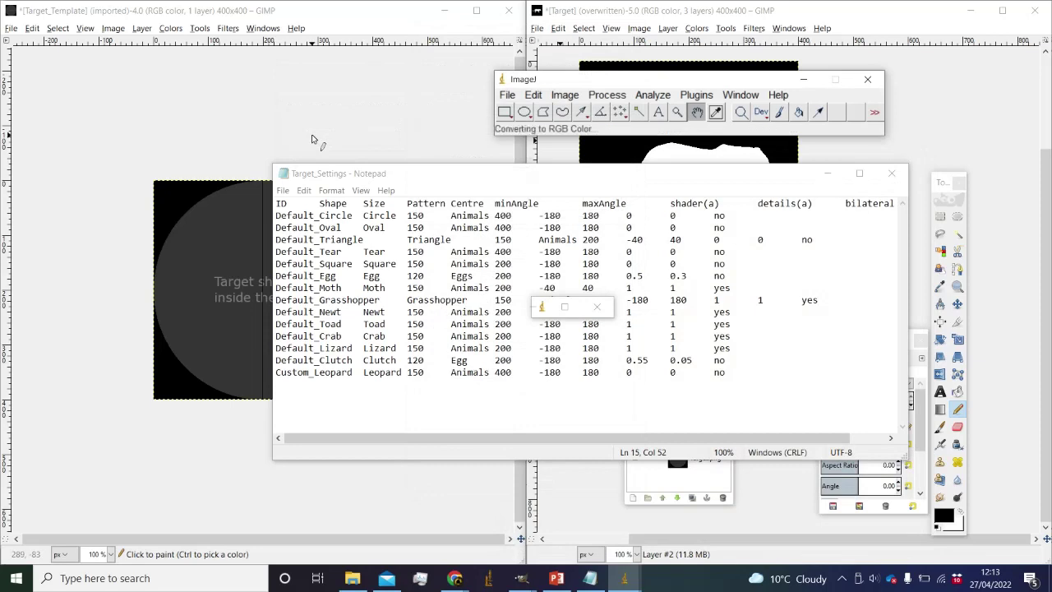
pyautogui.press('Return')
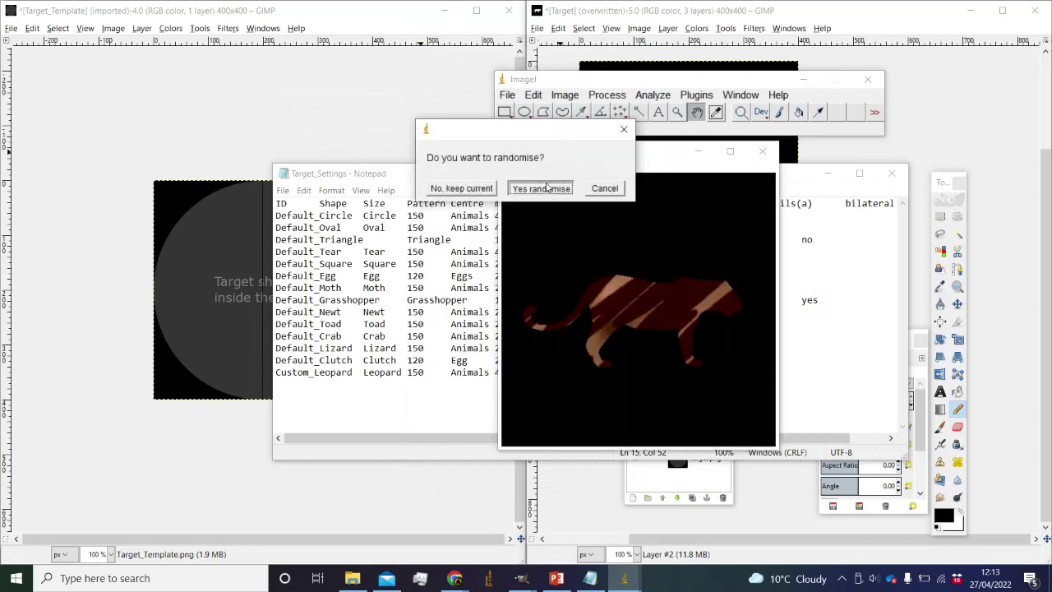
# Repeatedly generate new Custom_Leopard phenotypes with randomised genes in the restricted colour space.
pyautogui.click(544, 187)
pyautogui.press('Return')
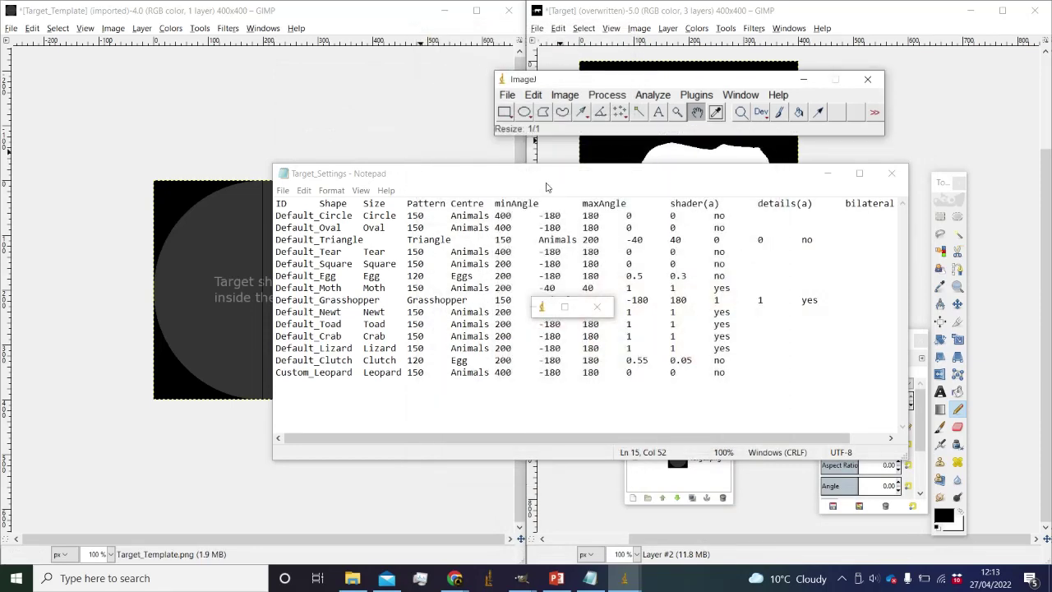
pyautogui.press('Return')
pyautogui.click(544, 187)
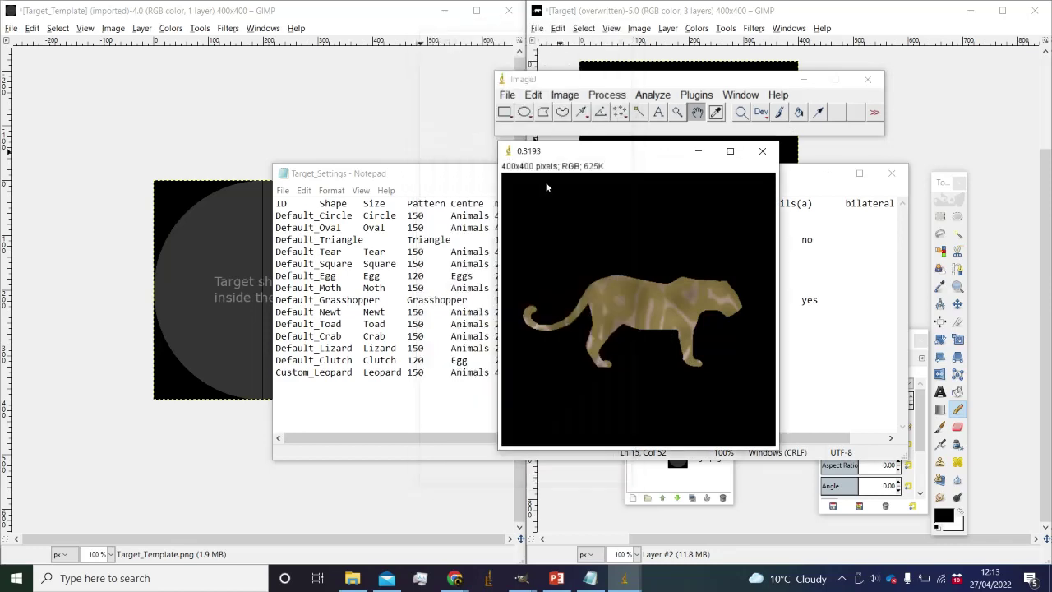
pyautogui.press('Return')
pyautogui.press('Return')
pyautogui.click(545, 187)
pyautogui.press('Return')
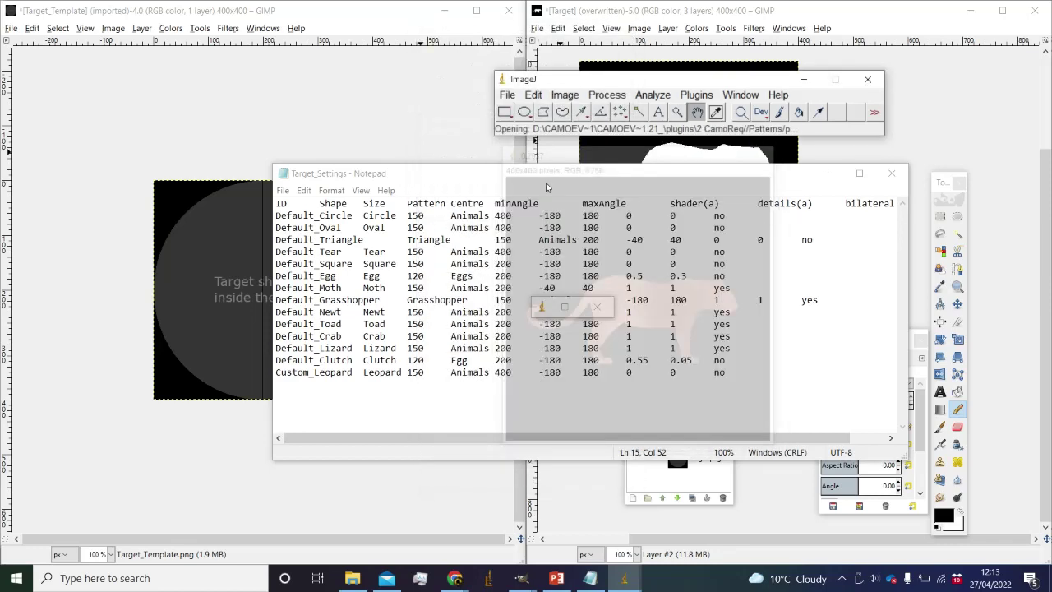
pyautogui.press('Return')
pyautogui.click(546, 188)
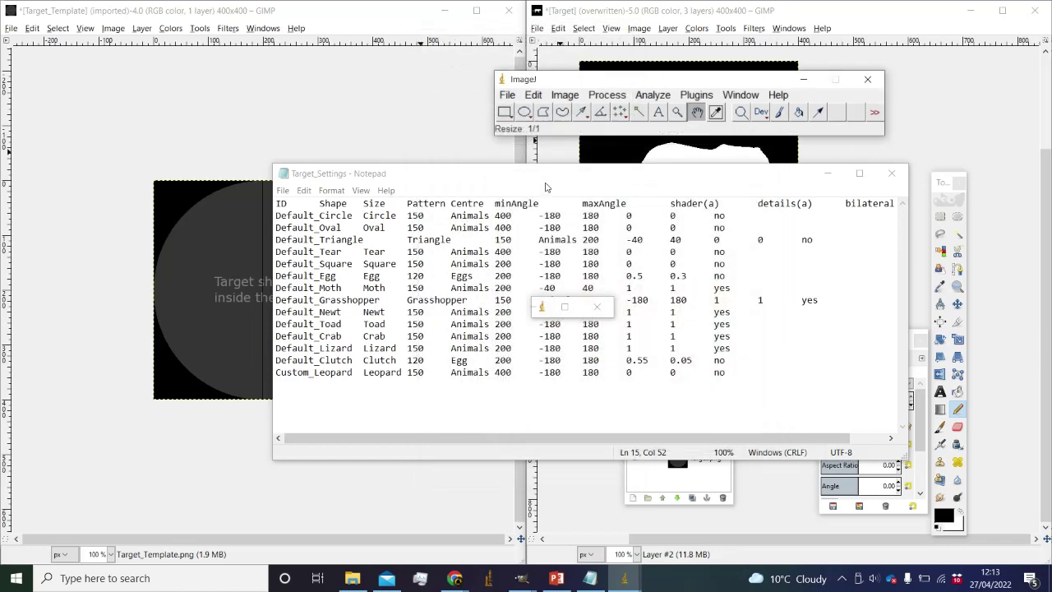
pyautogui.click(545, 187)
pyautogui.click(545, 187)
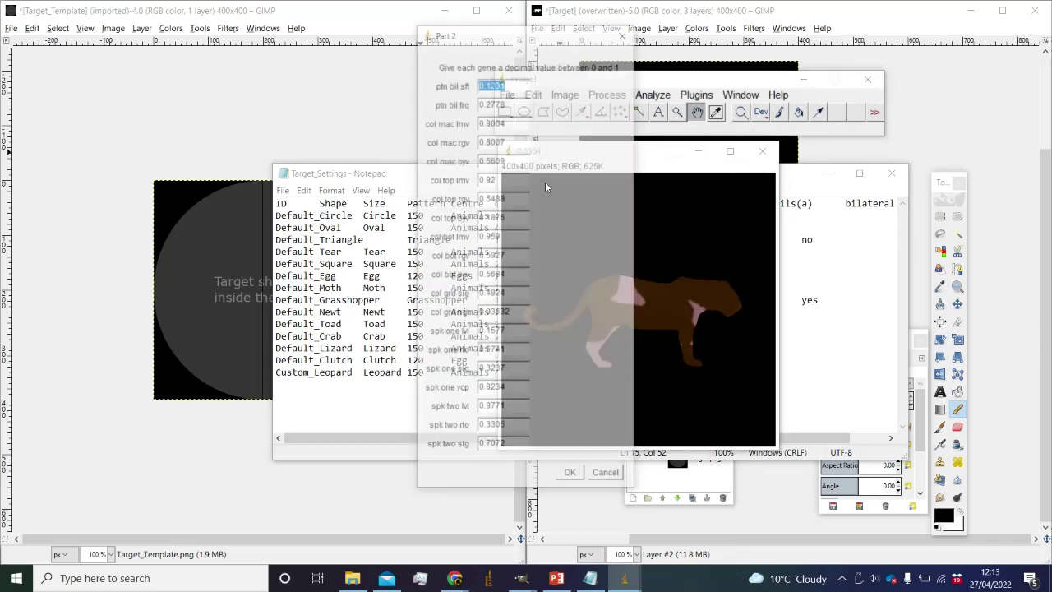
pyautogui.press('Return')
pyautogui.click(545, 187)
pyautogui.click(545, 187)
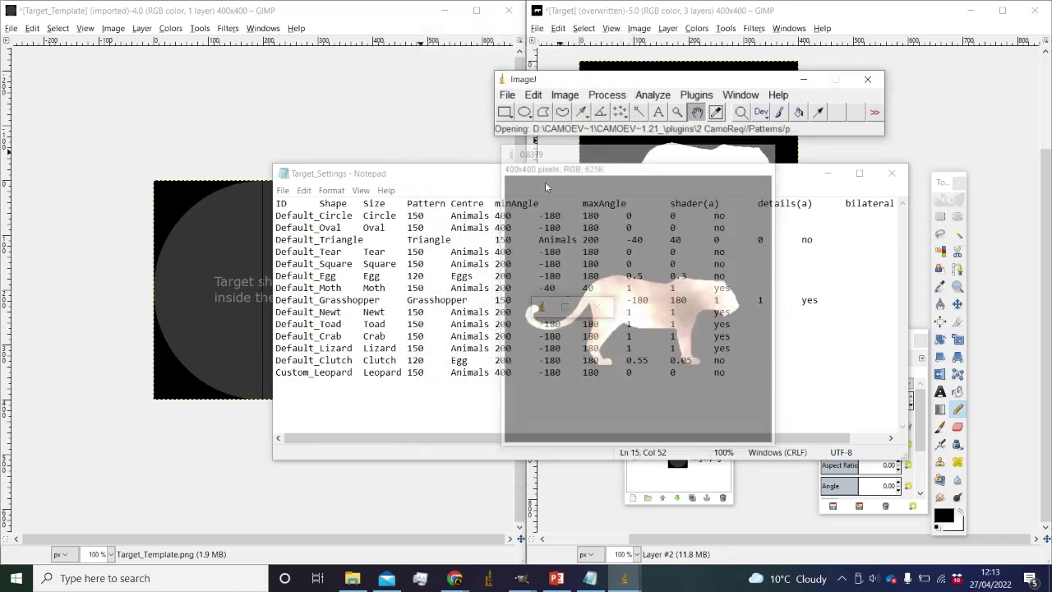
pyautogui.press('Return')
pyautogui.click(545, 187)
pyautogui.click(545, 188)
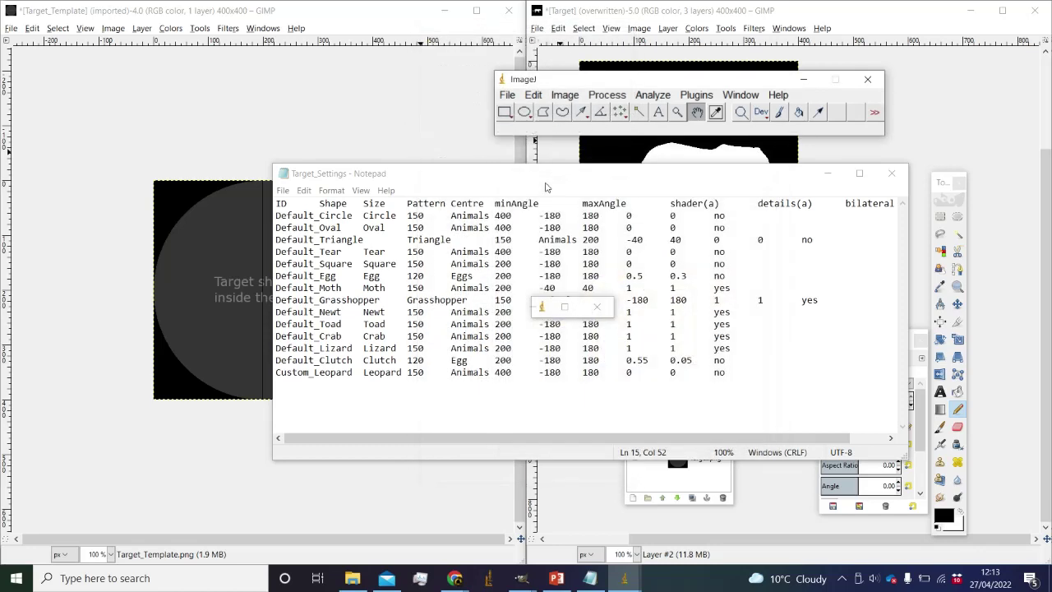
pyautogui.press('Return')
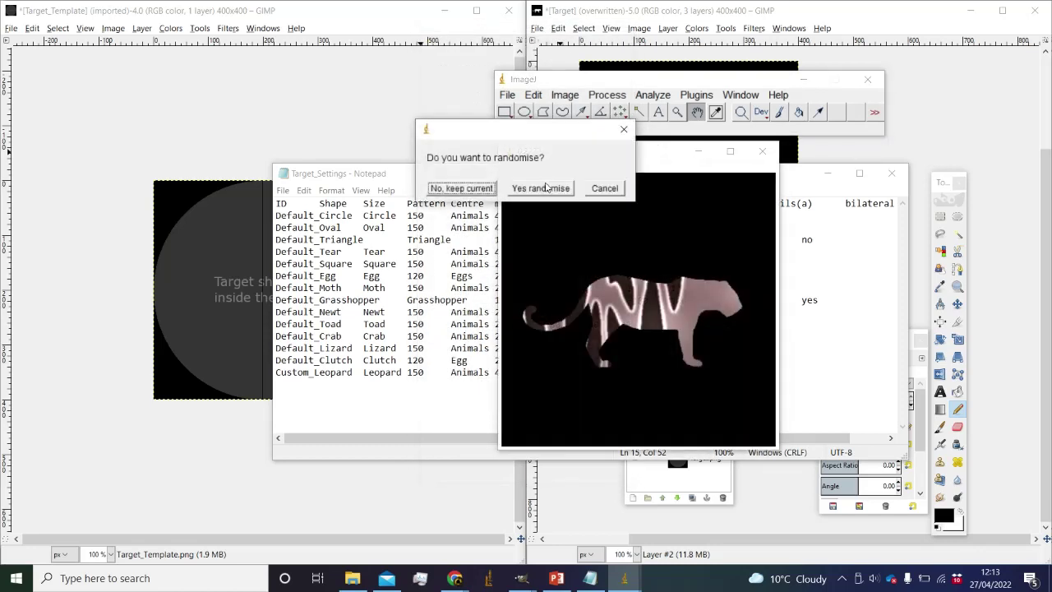
pyautogui.click(545, 187)
pyautogui.press('Return')
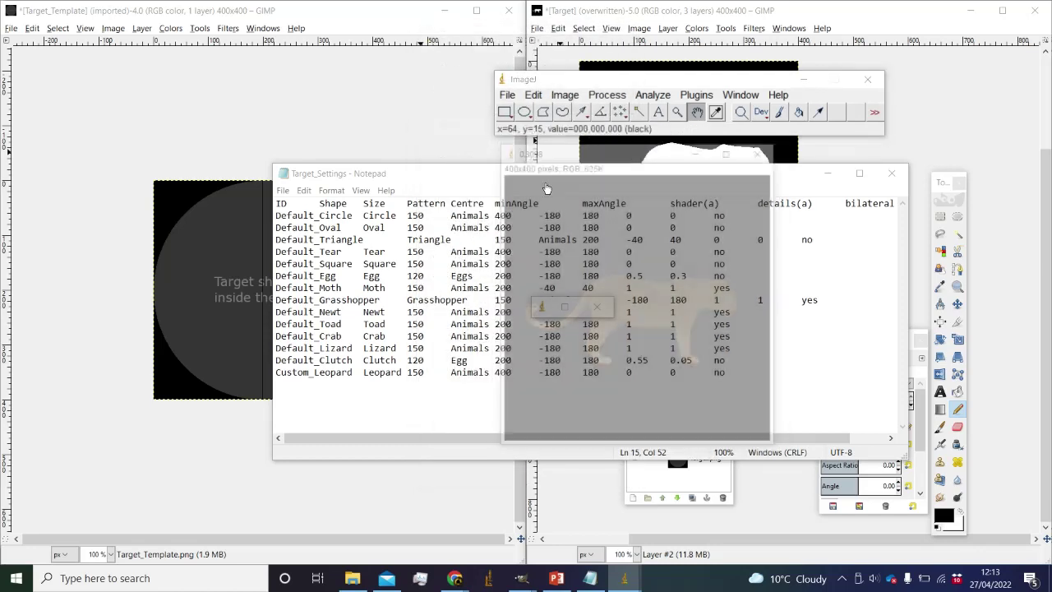
pyautogui.press('Return')
pyautogui.click(544, 186)
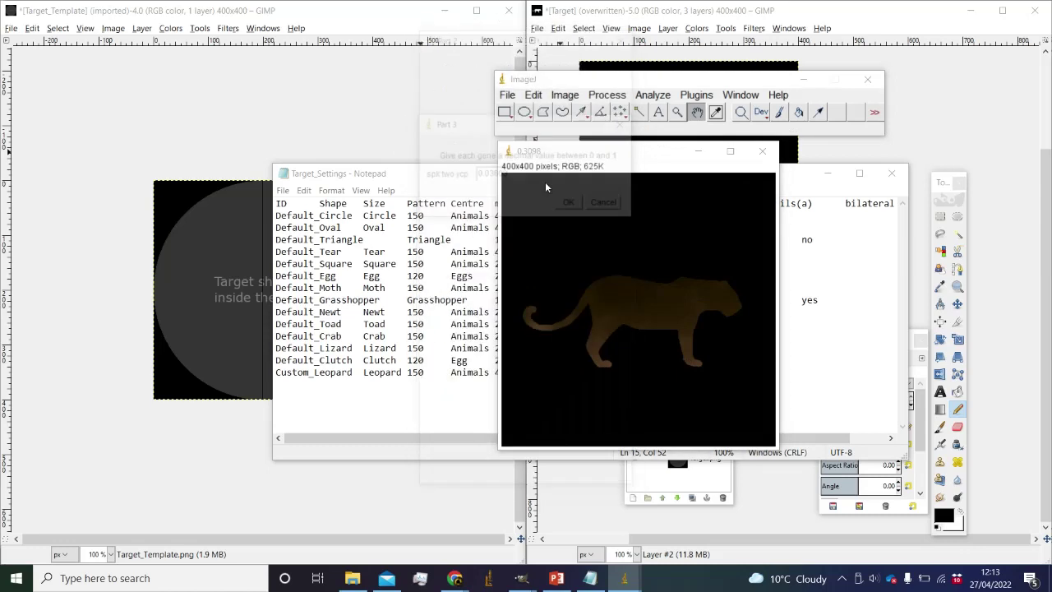
pyautogui.press('Return')
pyautogui.click(544, 186)
# Close the last generated leopard phenotype and minimise the Target_Settings file.
pyautogui.click(762, 152)
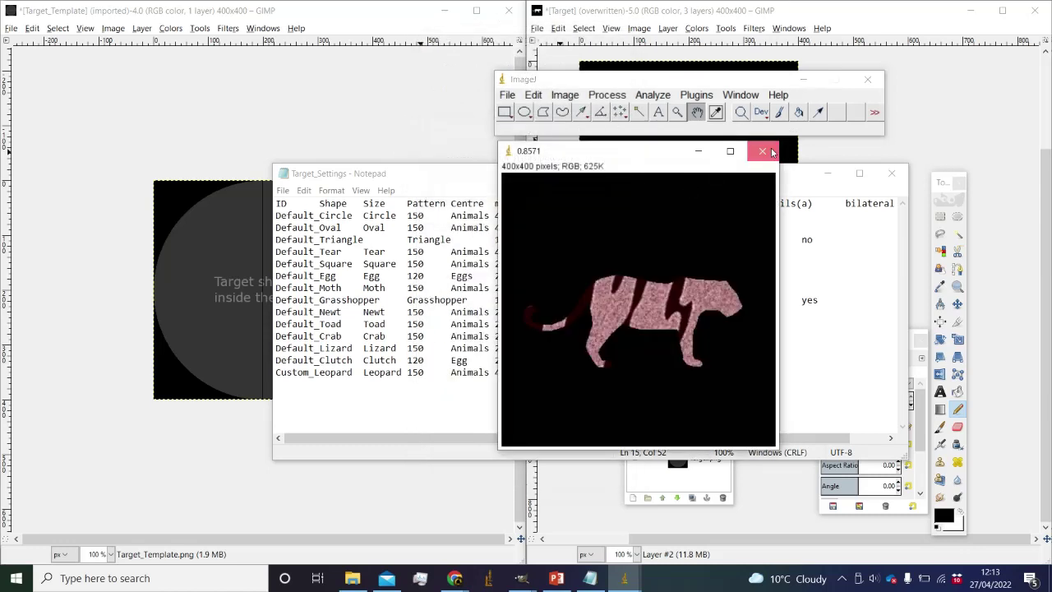
pyautogui.click(519, 187)
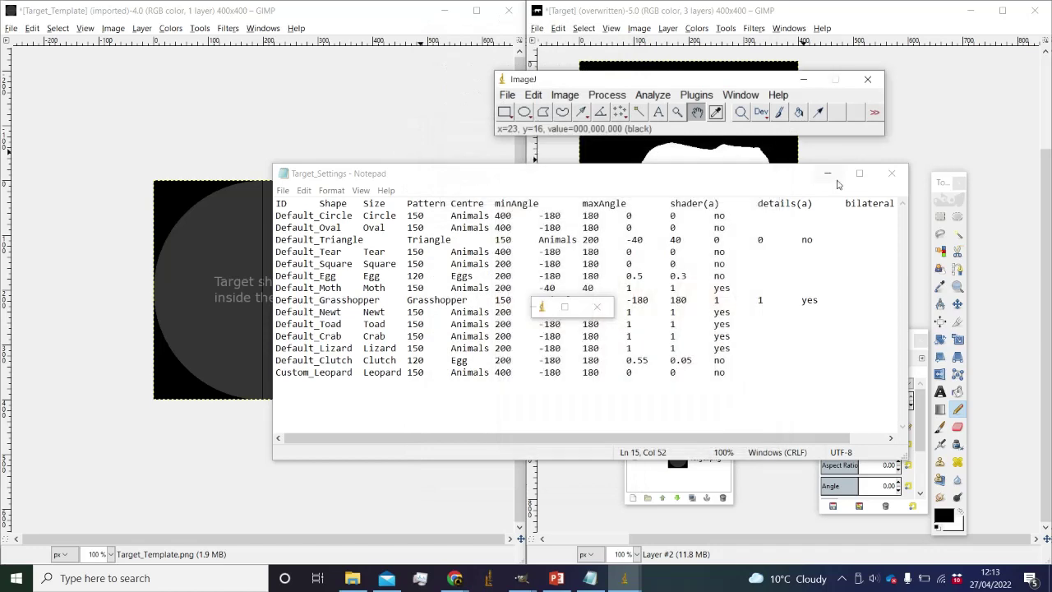
pyautogui.click(836, 175)
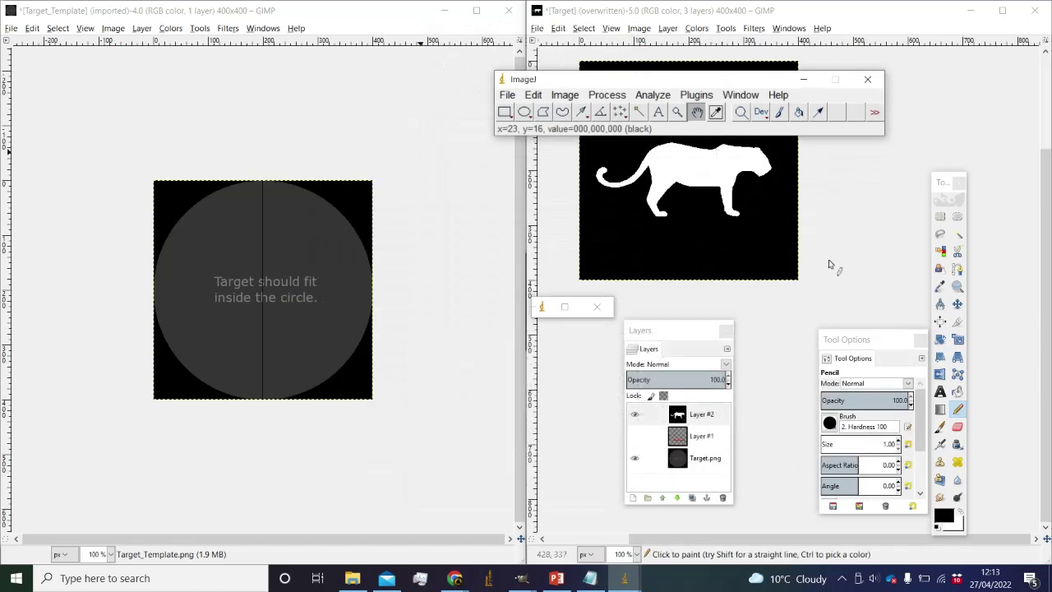
# Return to GIMP and switch from the Target image to the leopard photo with the black silhouette.
pyautogui.press('r')
pyautogui.click(865, 271)
pyautogui.moveTo(717, 238); pyautogui.dragTo(742, 262)
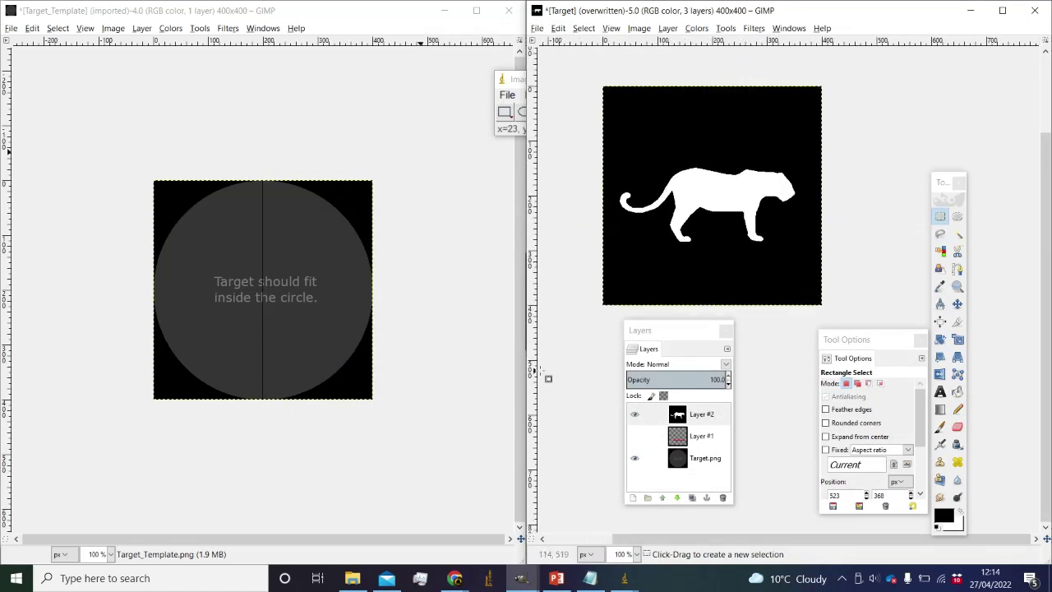
pyautogui.moveTo(520, 577)
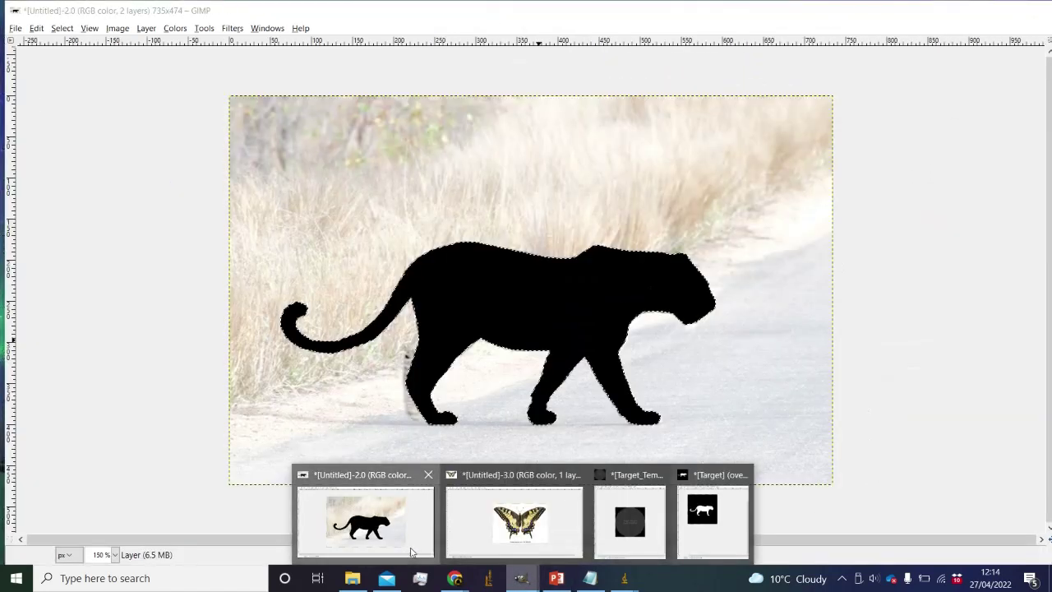
pyautogui.click(406, 542)
pyautogui.press('Delete')
pyautogui.moveTo(543, 387); pyautogui.dragTo(535, 328)
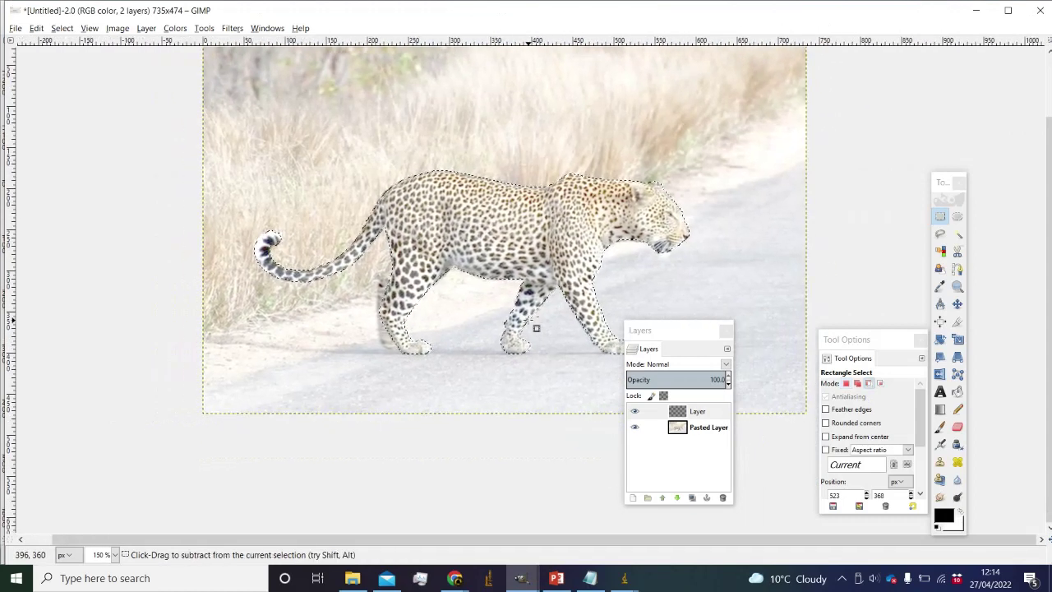
pyautogui.hotkey('ctrl', 'z')
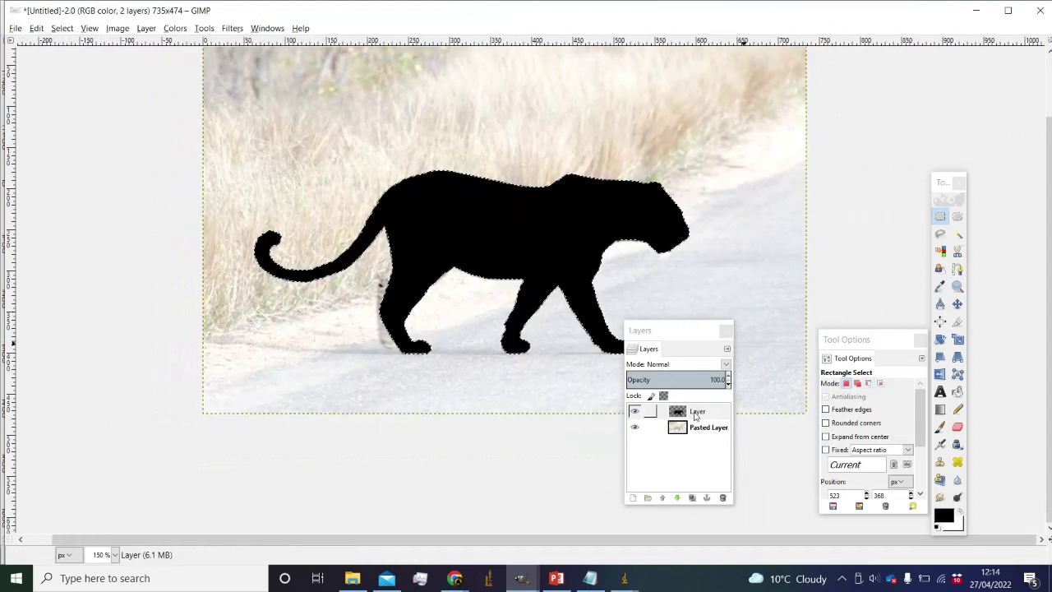
# Deselect and copy the black silhouette layer, then undo the earlier edits back to the opaque single-layer photo.
pyautogui.click(525, 382)
pyautogui.hotkey('ctrl', 'c')
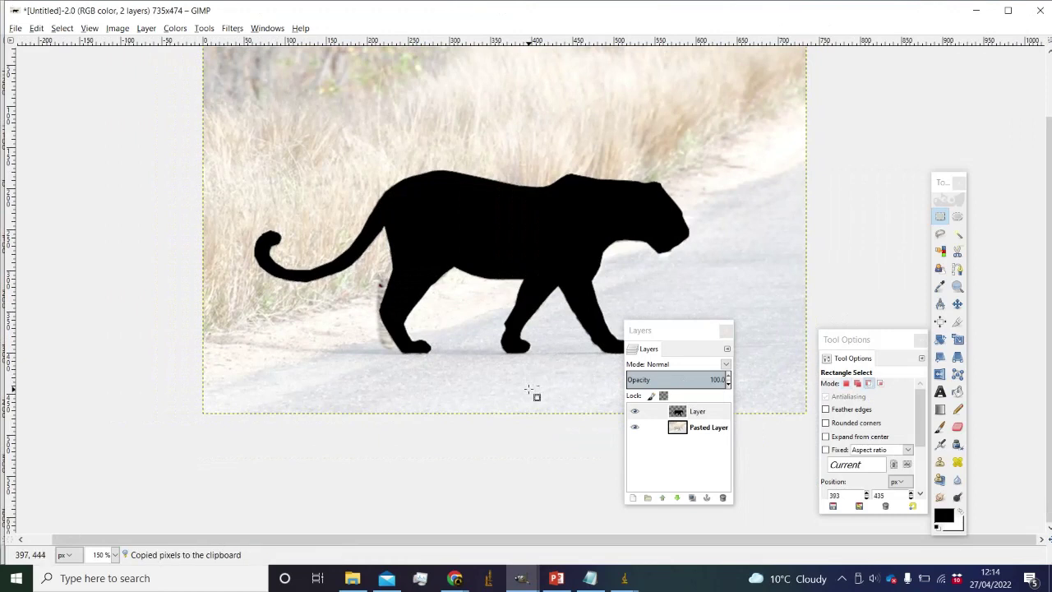
pyautogui.hotkey('ctrl', 'z')
pyautogui.hotkey('ctrl', 'z')
pyautogui.hotkey('ctrl', 'z')
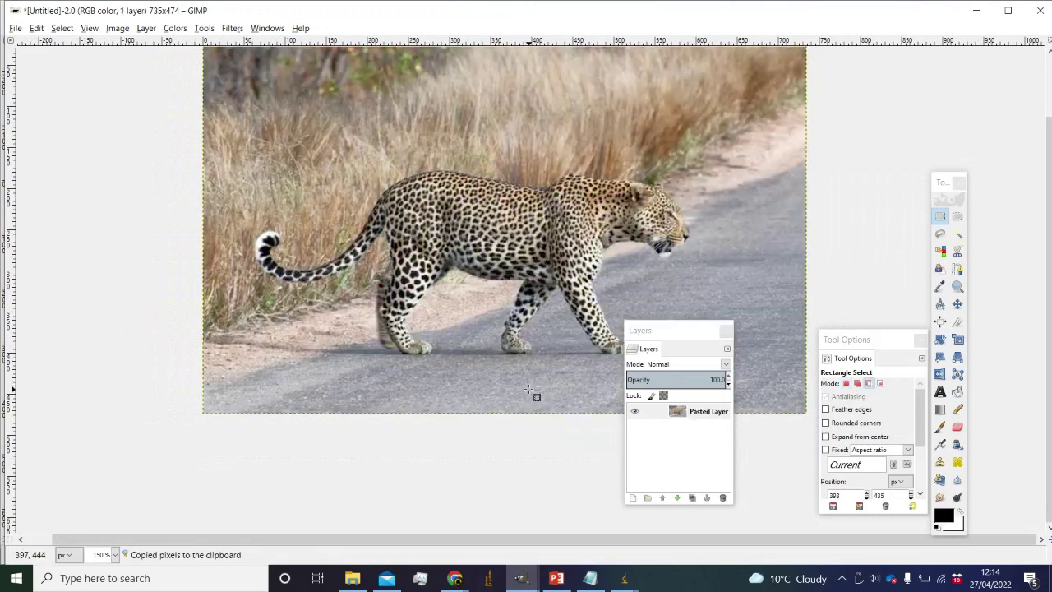
# Paste and anchor the silhouette on a new layer, and place that layer beneath the leopard photo layer.
pyautogui.click(146, 28)
pyautogui.click(151, 44)
pyautogui.click(534, 396)
pyautogui.hotkey('ctrl', 'v')
pyautogui.hotkey('ctrl', 'h')
pyautogui.moveTo(680, 413); pyautogui.dragTo(682, 448)
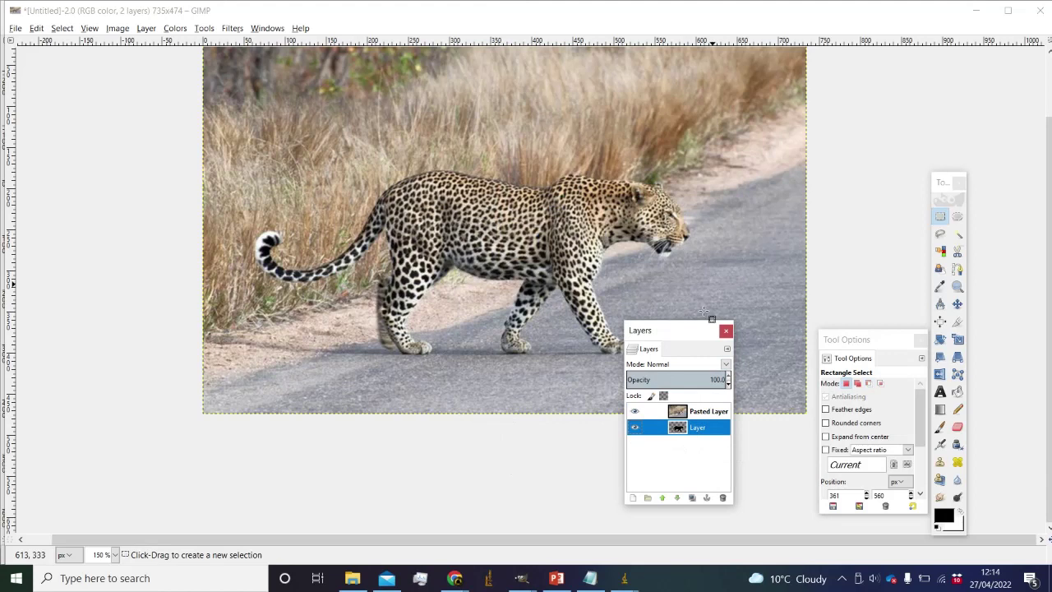
# Create a selection from the silhouette layer's alpha and copy that area from the leopard photo layer.
pyautogui.click(940, 251)
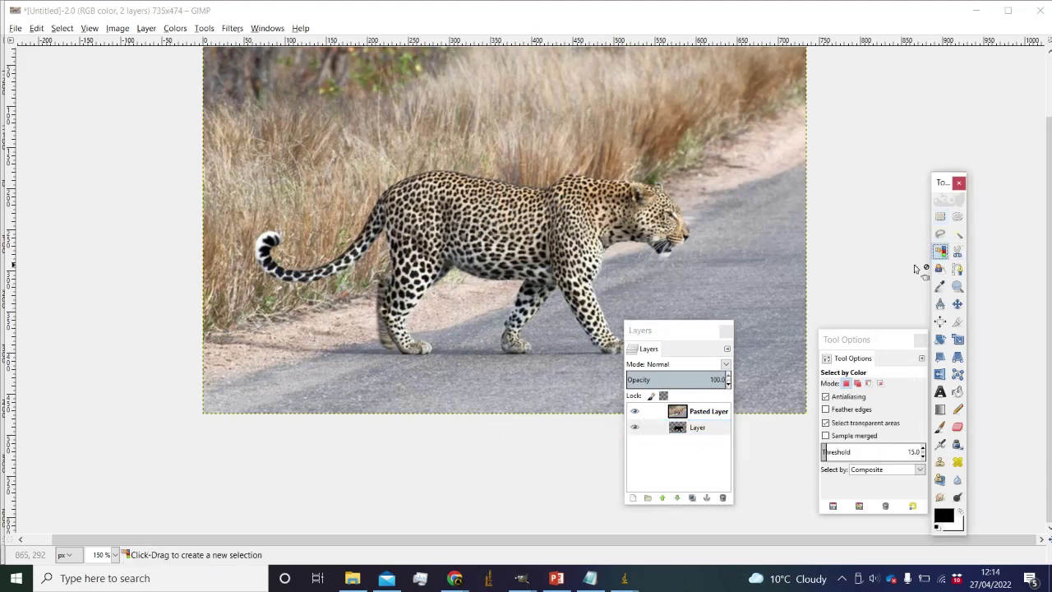
pyautogui.keyDown('alt'); pyautogui.click(674, 424); pyautogui.keyUp('alt')
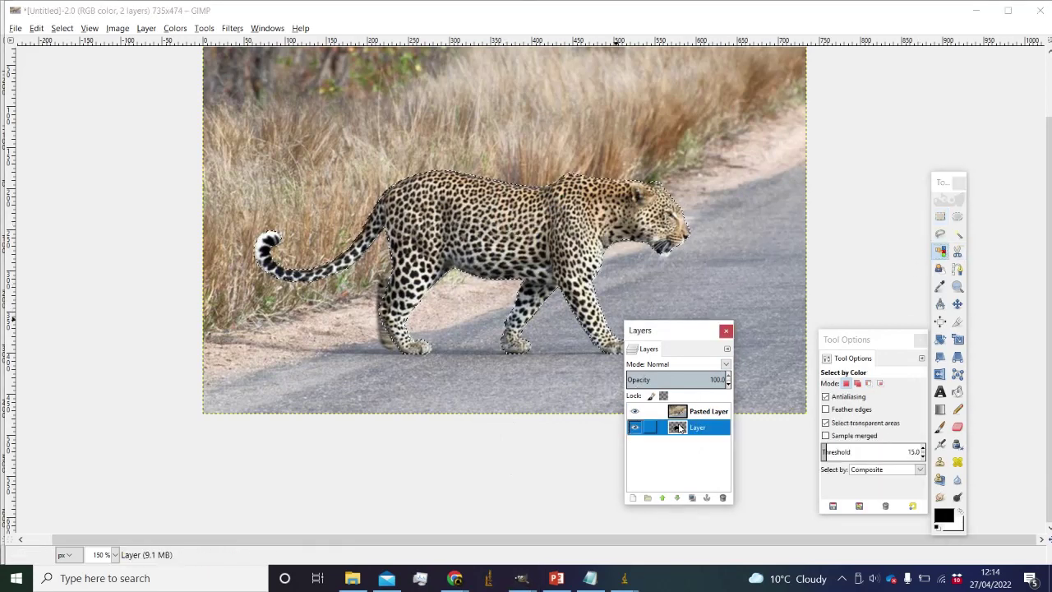
pyautogui.click(694, 411)
pyautogui.keyDown('ctrl'); pyautogui.scroll(3, 732, 290); pyautogui.keyUp('ctrl')
pyautogui.scroll(-2, 730, 251)
pyautogui.hotkey('ctrl', 'c')
# Switch to the Target image, maximise it, and paste the leopard cutout over a new layer.
pyautogui.moveTo(533, 583)
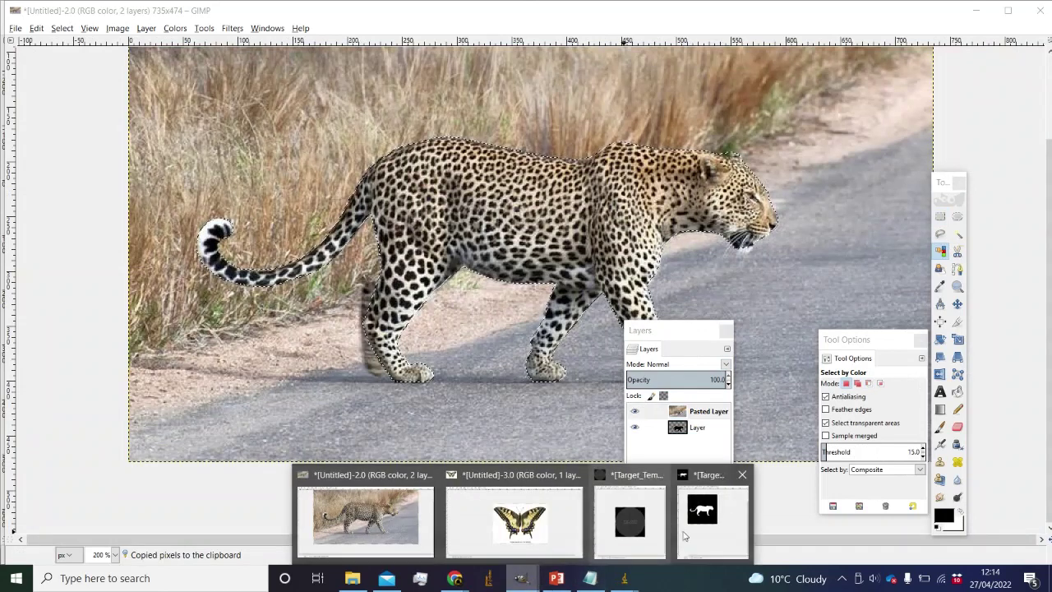
pyautogui.click(706, 506)
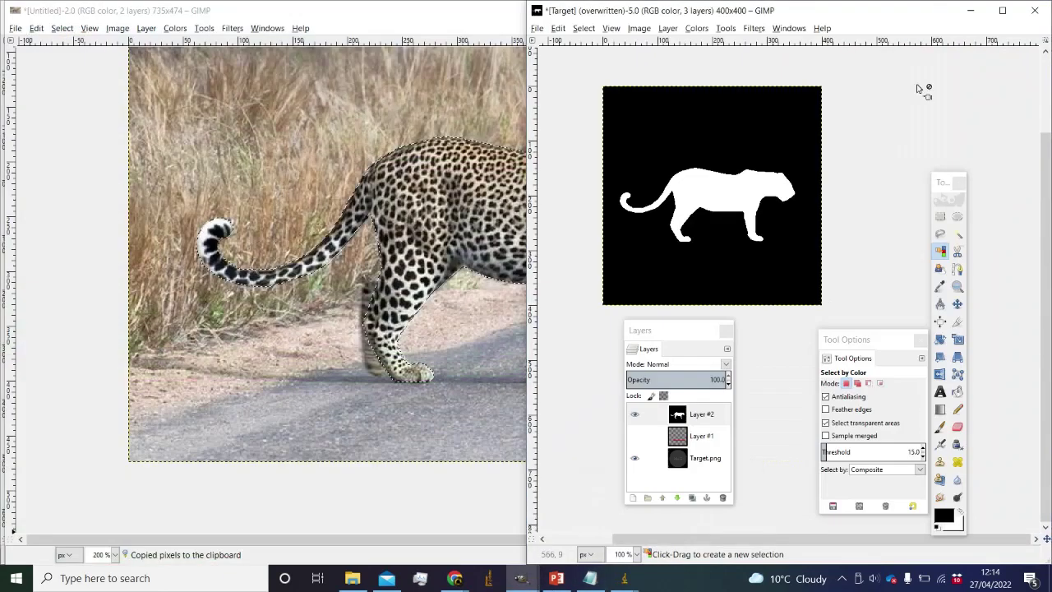
pyautogui.click(1001, 10)
pyautogui.scroll(2, 606, 272)
pyautogui.click(940, 215)
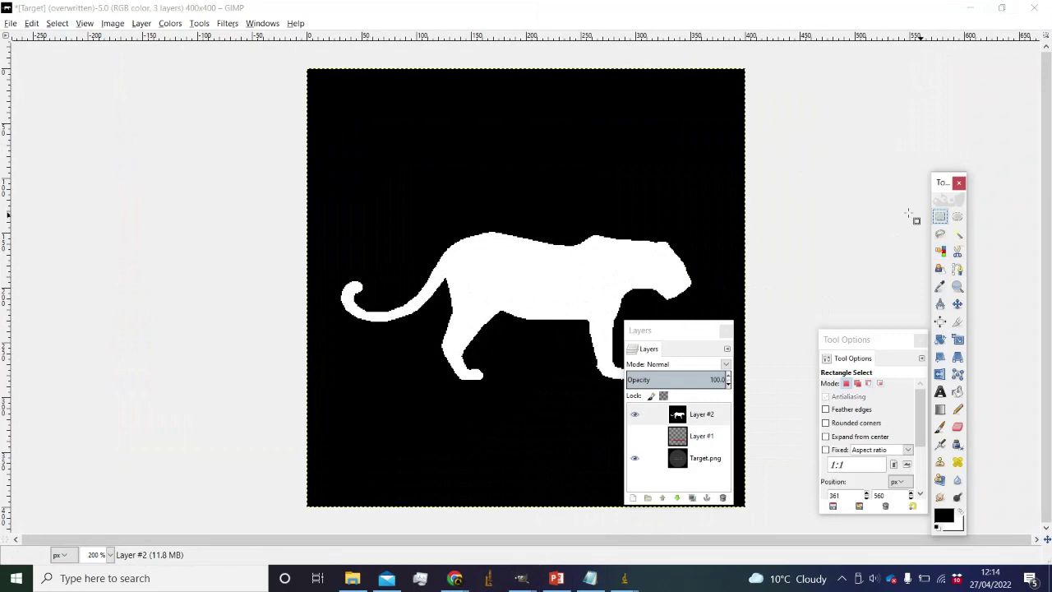
pyautogui.scroll(-2, 668, 184)
pyautogui.click(141, 23)
pyautogui.click(156, 38)
pyautogui.click(530, 395)
pyautogui.hotkey('ctrl', 'v')
pyautogui.moveTo(891, 284); pyautogui.dragTo(917, 284)
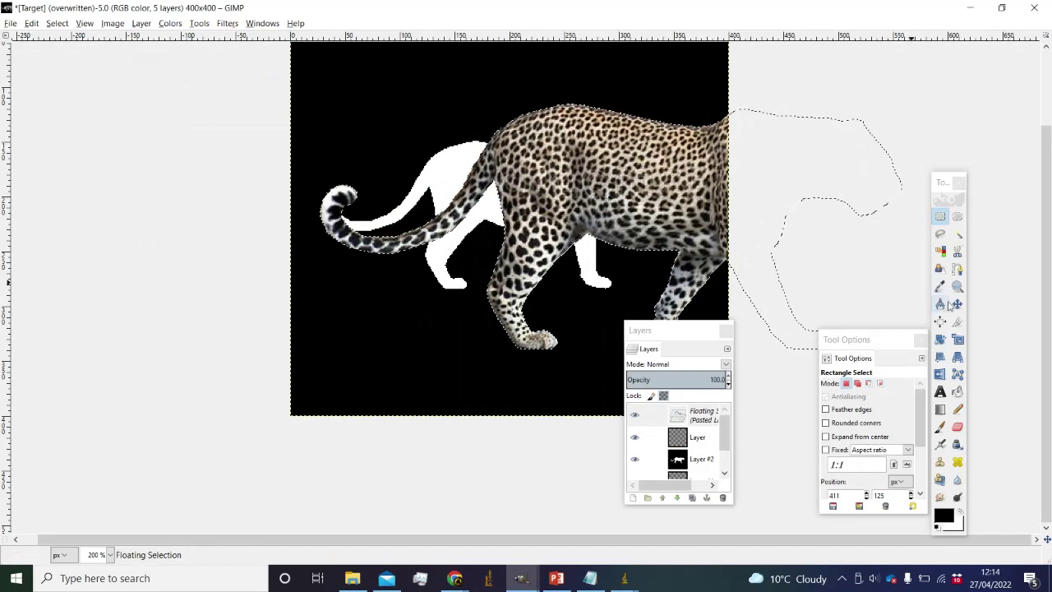
# Scale the pasted leopard to about 293 × 124 px and move it over the white silhouette.
pyautogui.click(957, 338)
pyautogui.click(822, 271)
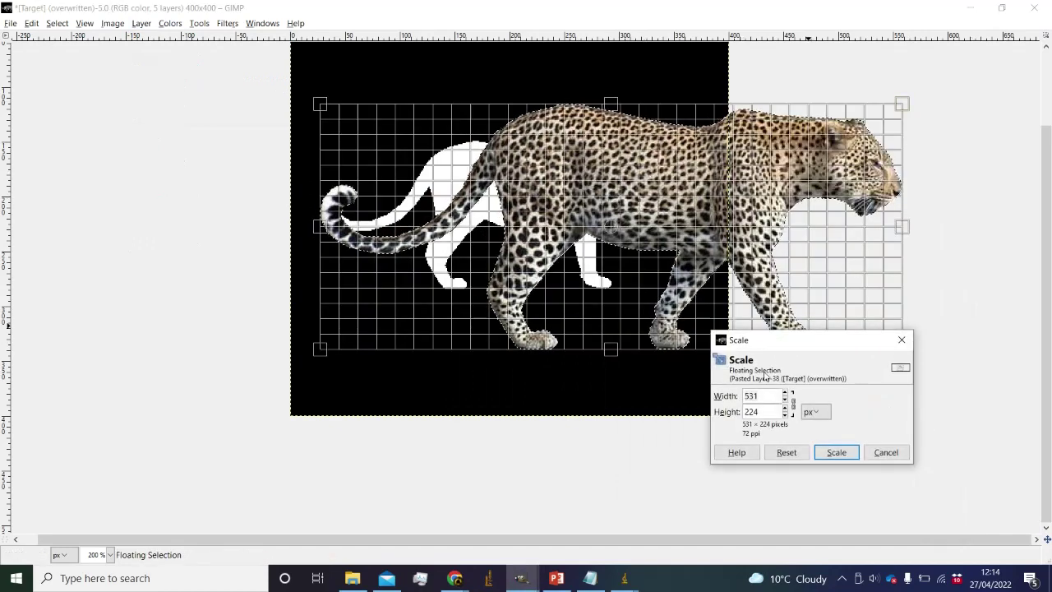
pyautogui.moveTo(901, 104); pyautogui.dragTo(603, 216)
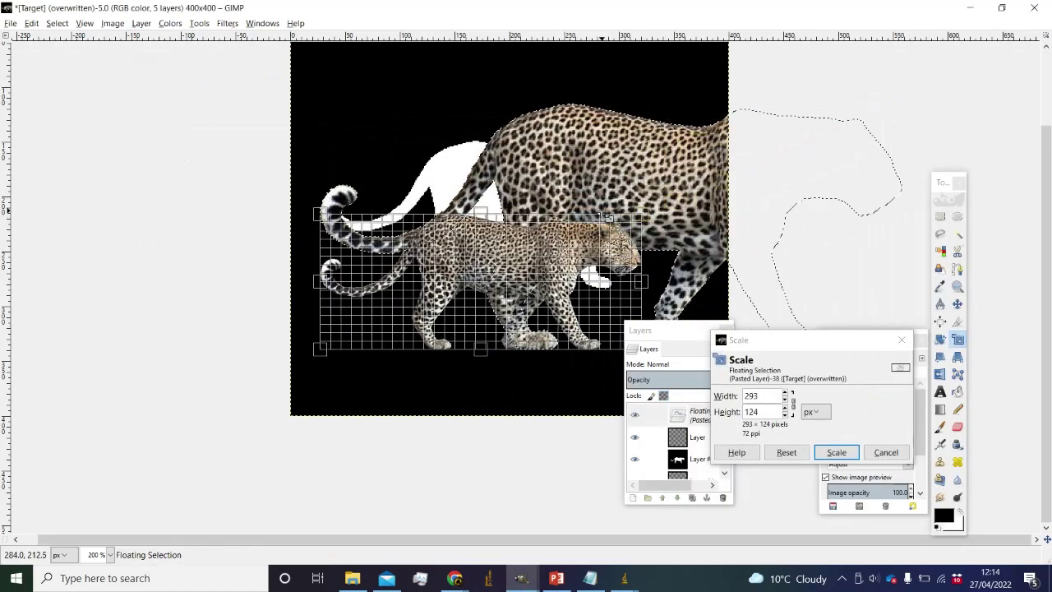
pyautogui.click(835, 452)
pyautogui.press('r')
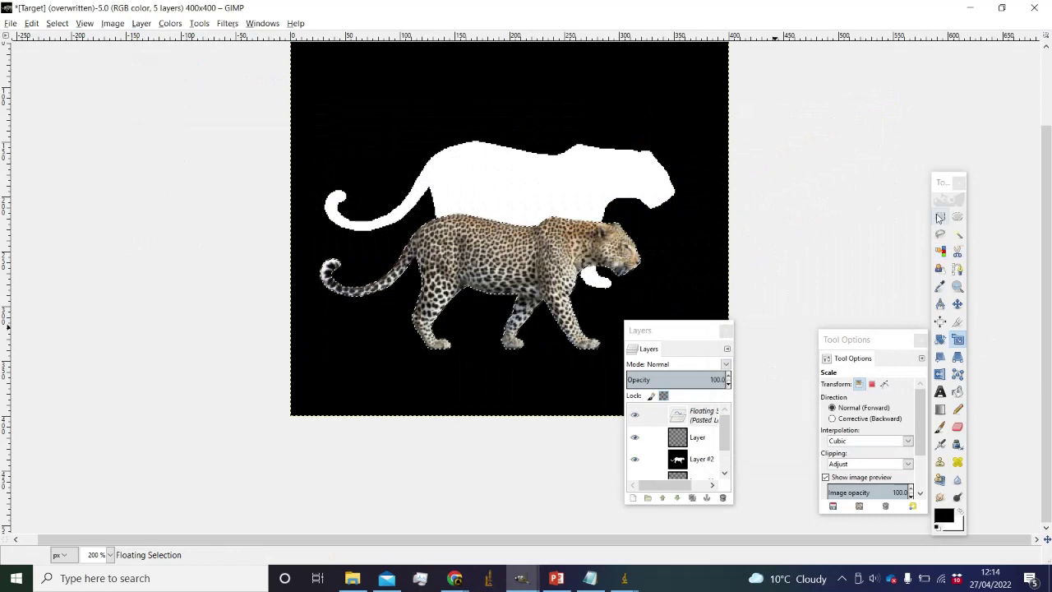
pyautogui.moveTo(600, 249); pyautogui.dragTo(630, 180)
# Enlarge the leopard cutout to about 319 × 135 px to match the white silhouette.
pyautogui.click(939, 322)
pyautogui.click(446, 181)
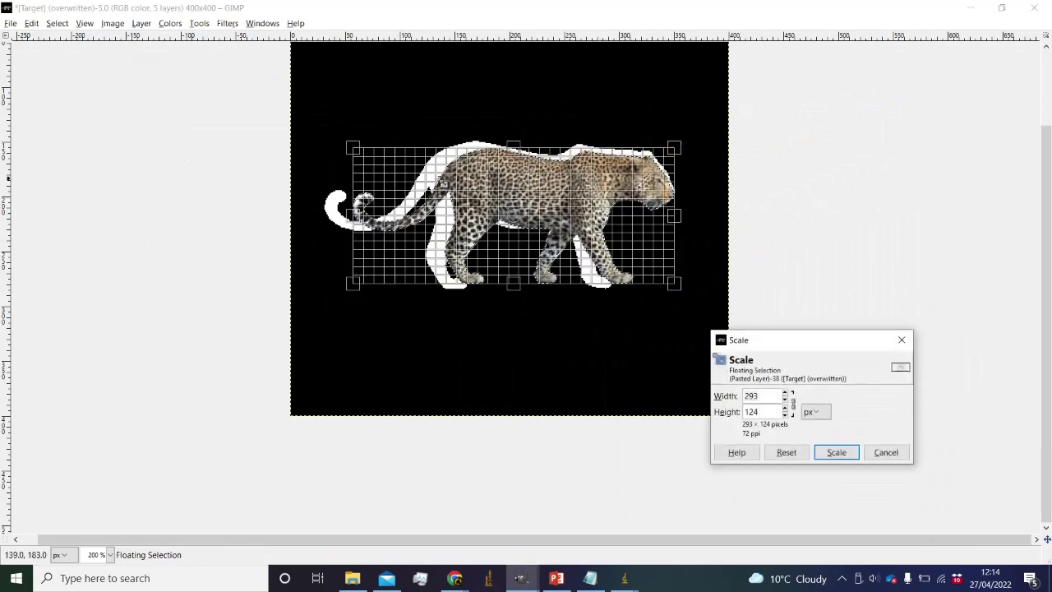
pyautogui.moveTo(369, 148); pyautogui.dragTo(315, 135)
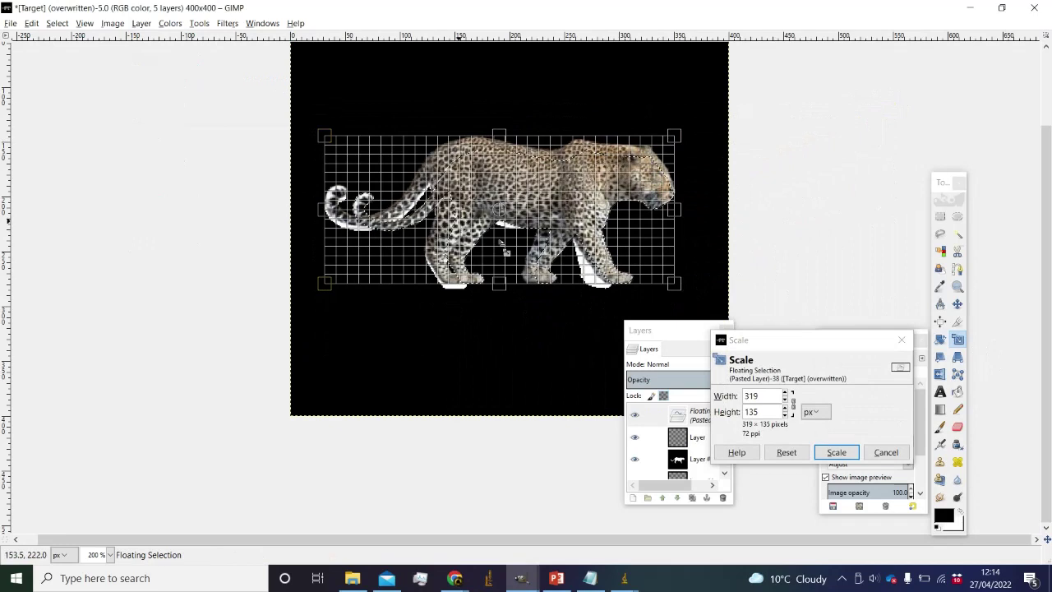
pyautogui.click(836, 452)
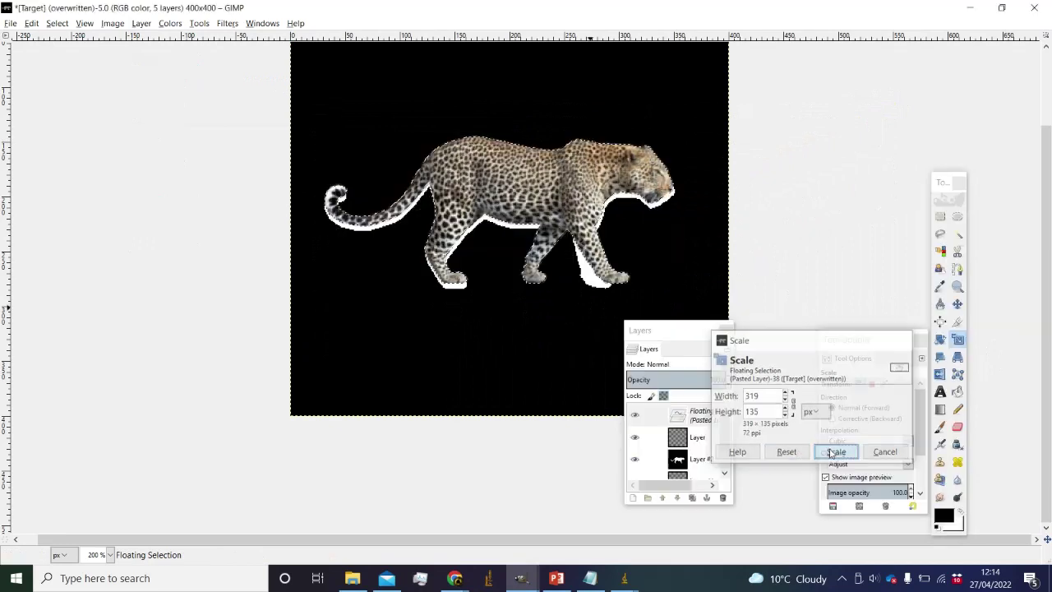
# Align the leopard cutout with the white silhouette, anchor it to its layer, and lower the layer opacity to about 33.
pyautogui.click(940, 216)
pyautogui.moveTo(564, 179); pyautogui.dragTo(578, 192)
pyautogui.scroll(2, 567, 186)
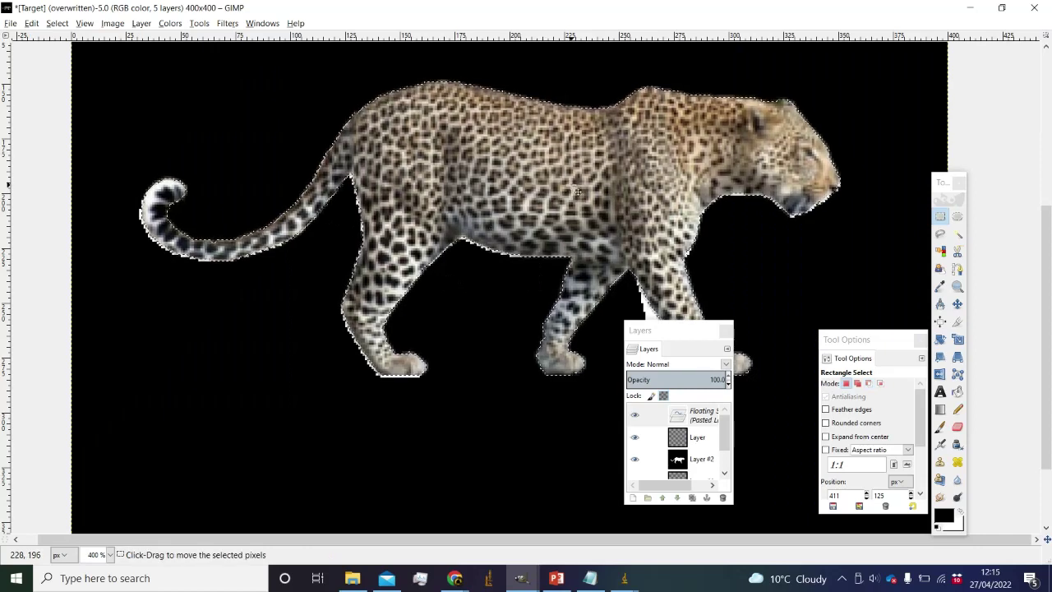
pyautogui.click(781, 282)
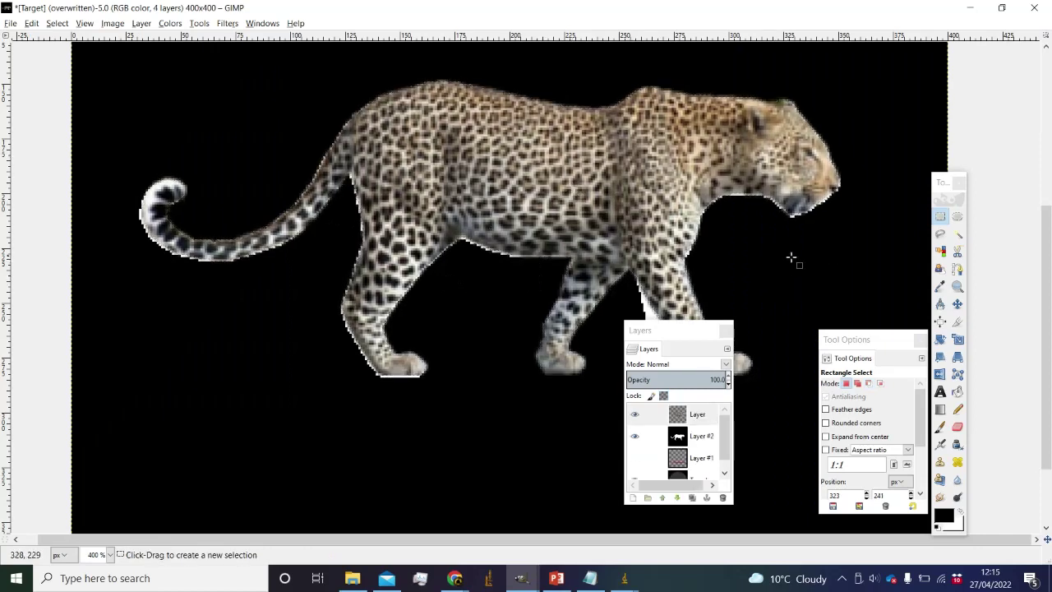
pyautogui.click(700, 417)
pyautogui.moveTo(677, 380); pyautogui.dragTo(658, 379)
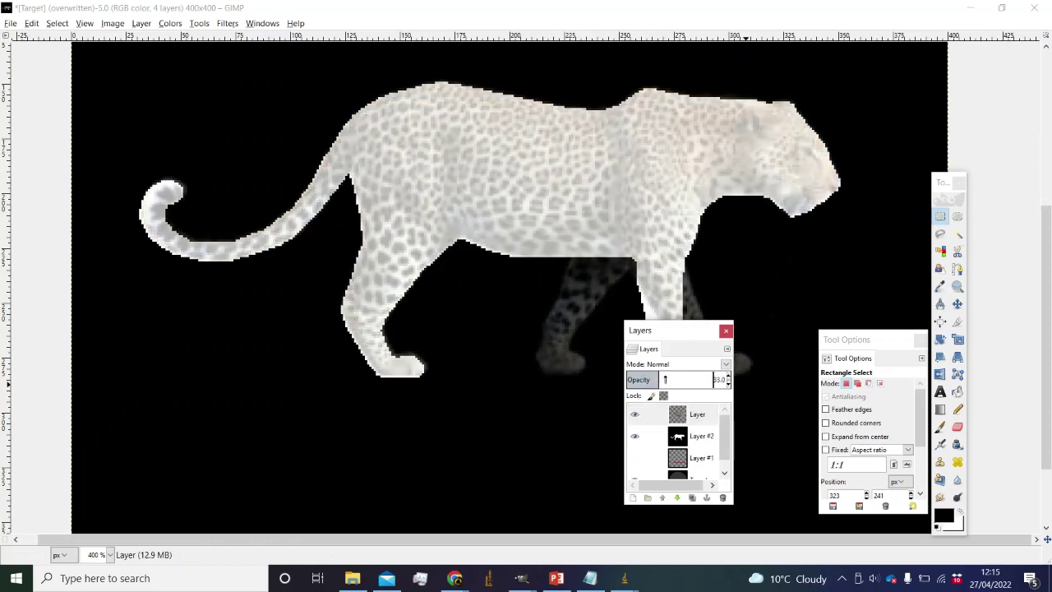
# Add a new 400 × 400 px transparent layer directly above the white silhouette layer.
pyautogui.hscroll(5, 760, 263)
pyautogui.click(649, 435)
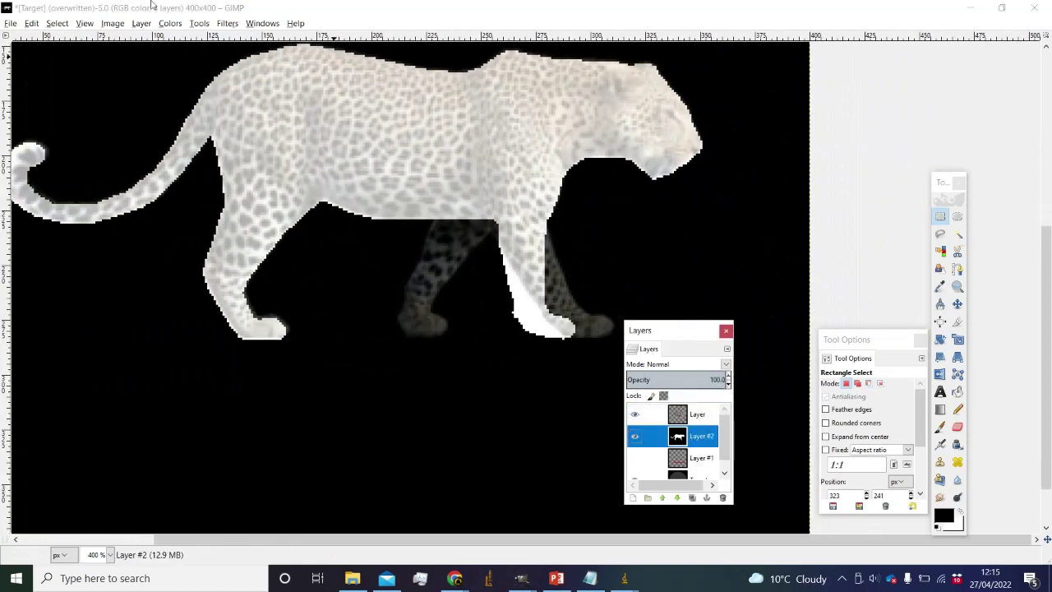
pyautogui.click(142, 23)
pyautogui.click(150, 38)
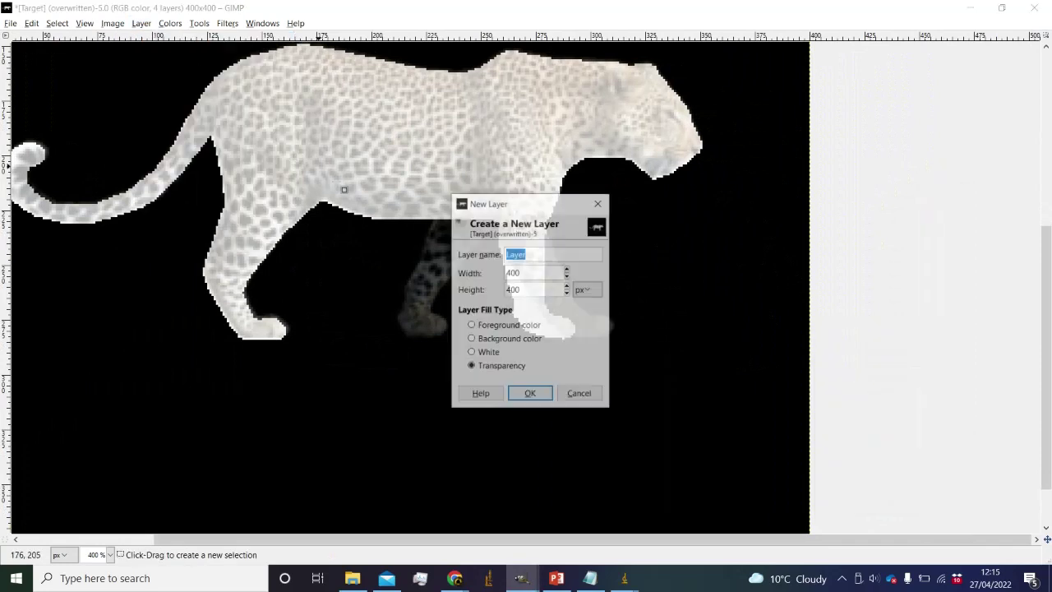
pyautogui.click(529, 398)
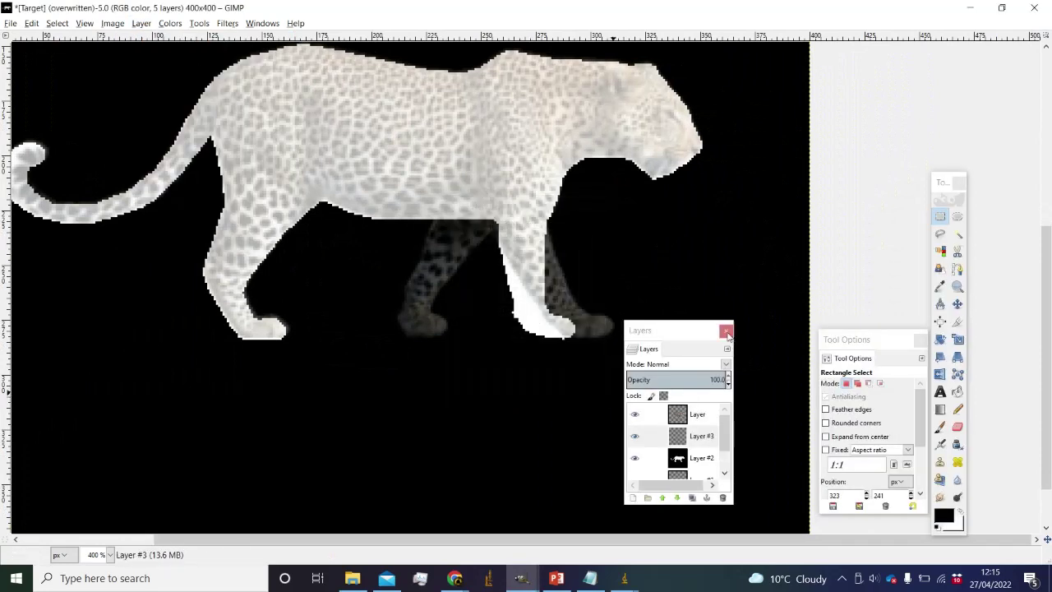
# Paint a black eye and nose on the leopard's head with the Paintbrush at size 1, following the photo overlay.
pyautogui.click(940, 425)
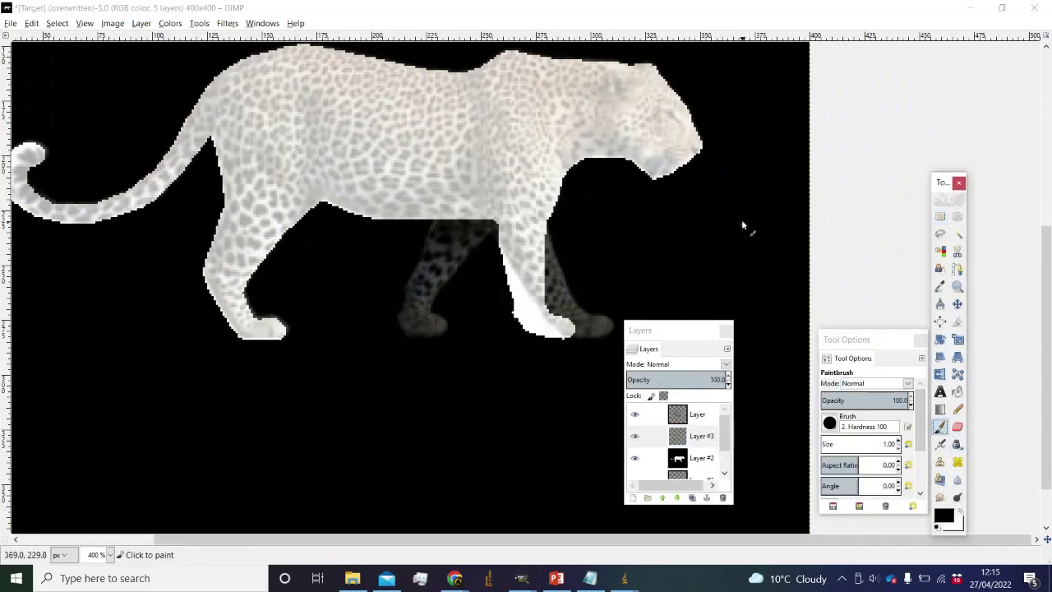
pyautogui.scroll(4, 584, 136)
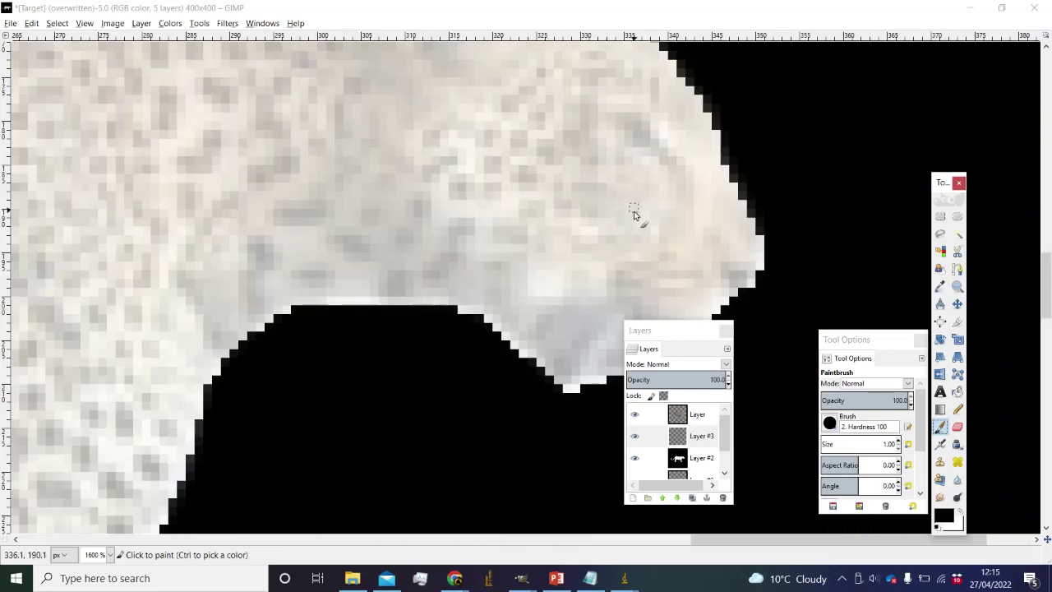
pyautogui.scroll(2, 633, 215)
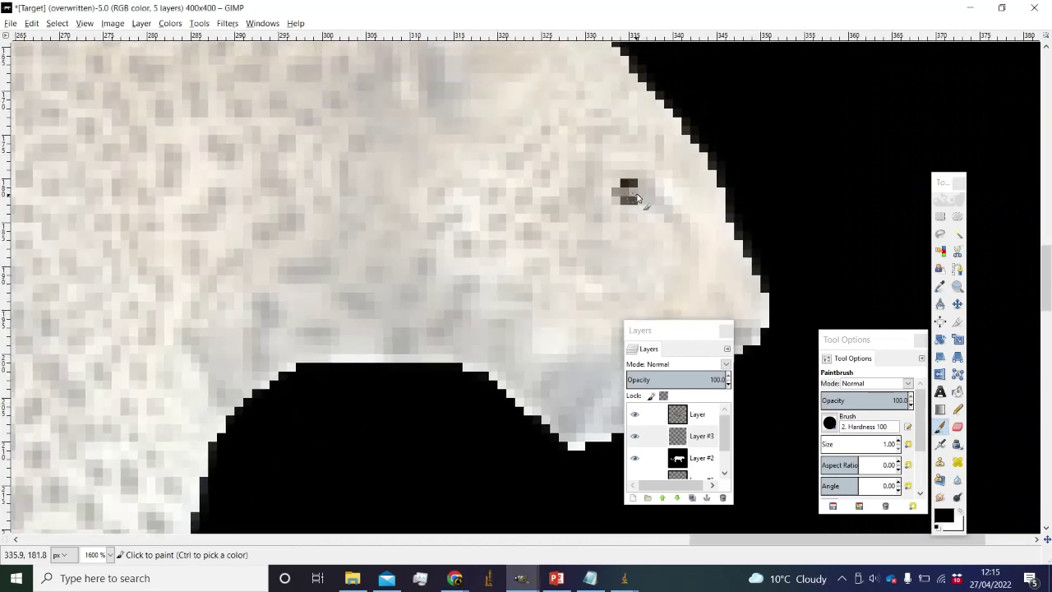
pyautogui.click(635, 192)
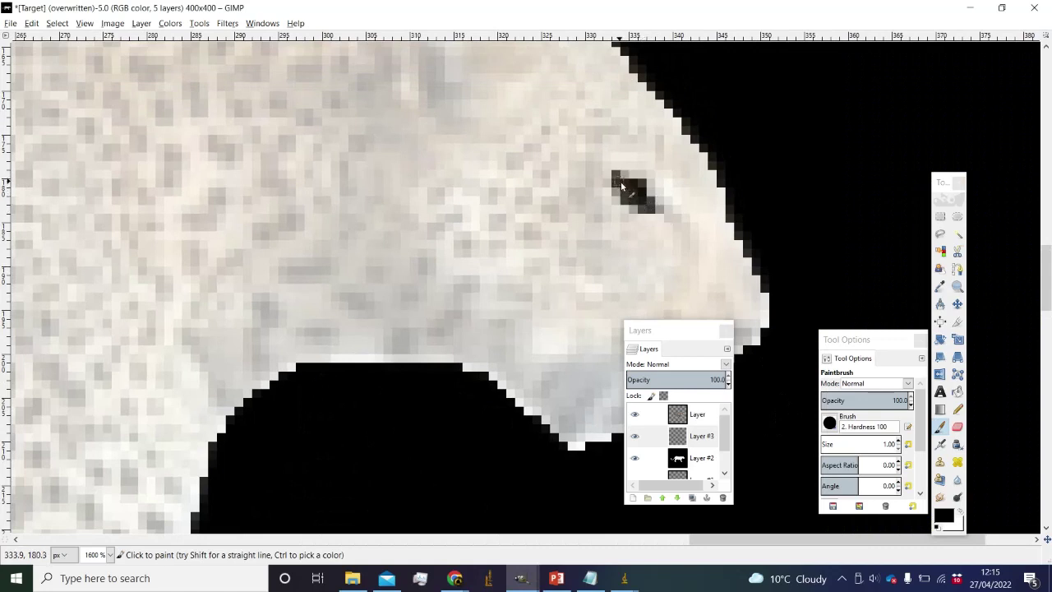
pyautogui.keyDown('ctrl'); pyautogui.scroll(-5, 622, 186); pyautogui.keyUp('ctrl')
pyautogui.keyDown('ctrl'); pyautogui.scroll(5, 686, 248); pyautogui.keyUp('ctrl')
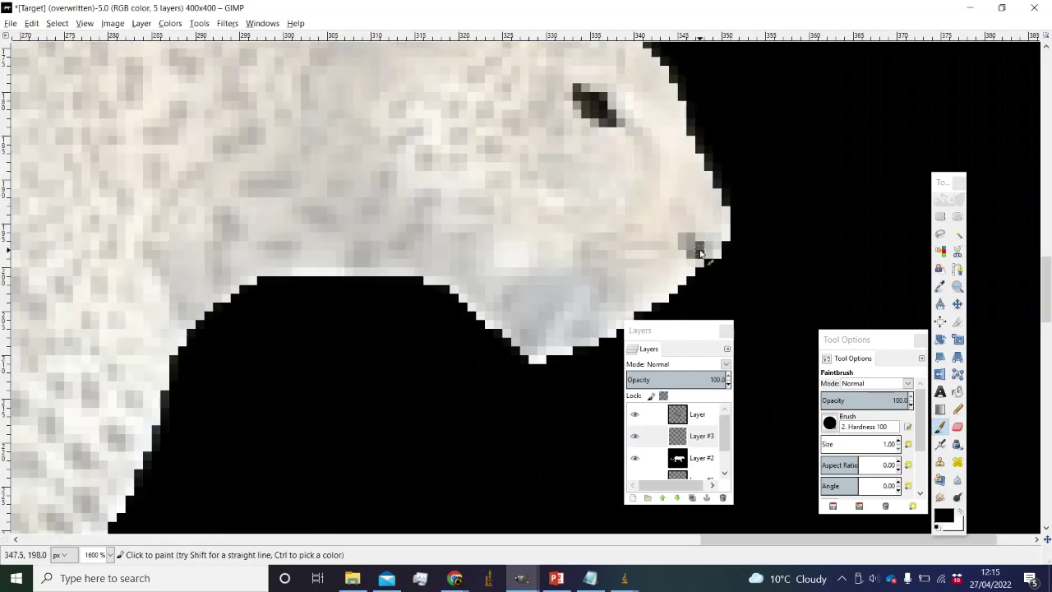
# Outline the leopard's ear with black Paintbrush strokes, following the photo overlay.
pyautogui.scroll(6, 568, 236)
pyautogui.scroll(-3, 498, 222)
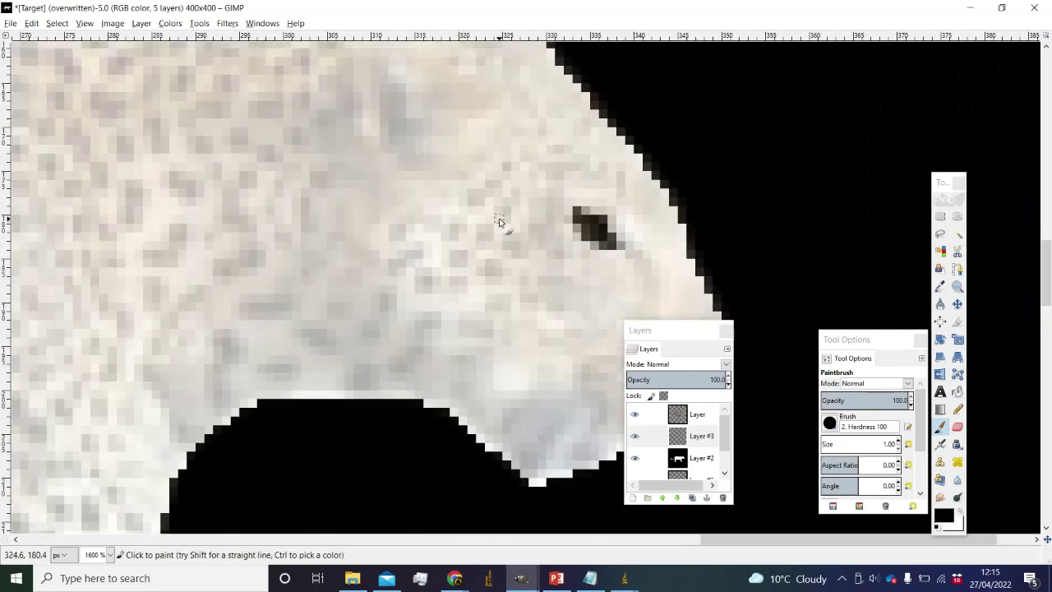
pyautogui.hotkey('ctrl', 'z')
pyautogui.moveTo(383, 63)
pyautogui.mouseDown()
pyautogui.moveTo(372, 125)
pyautogui.moveTo(379, 72)
pyautogui.moveTo(406, 79)
pyautogui.mouseUp()
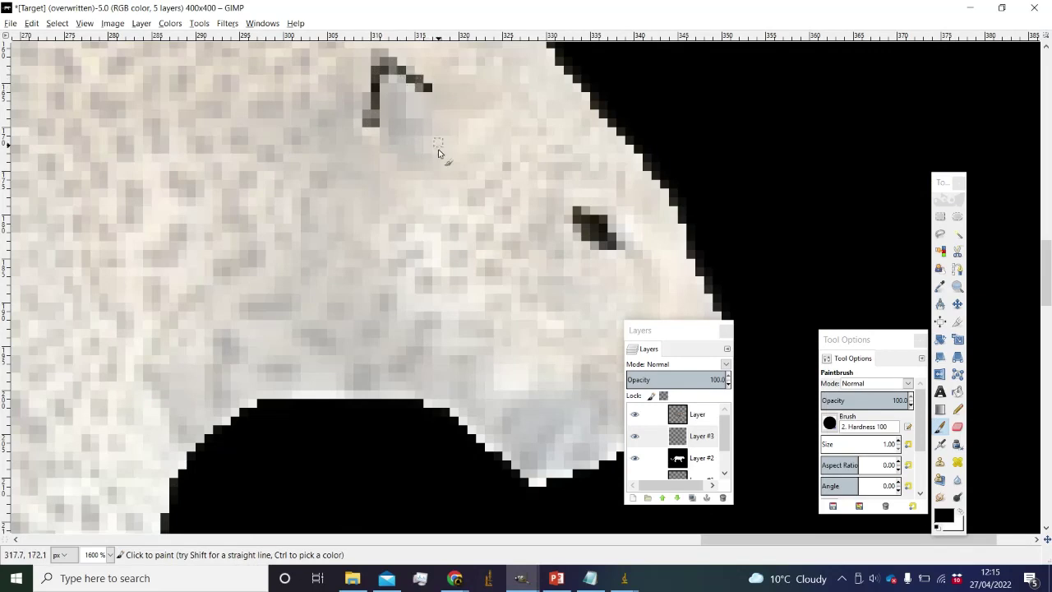
# Hide the leopard photo layer and check the painted eye, nose and ear against the white silhouette.
pyautogui.keyDown('ctrl'); pyautogui.scroll(-5, 438, 153); pyautogui.keyUp('ctrl')
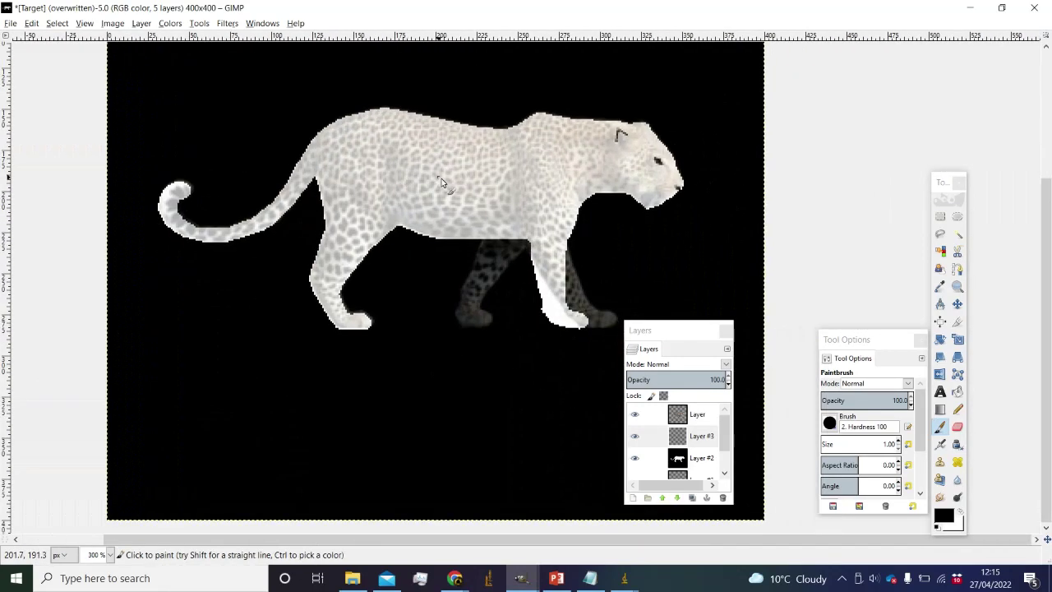
pyautogui.click(634, 415)
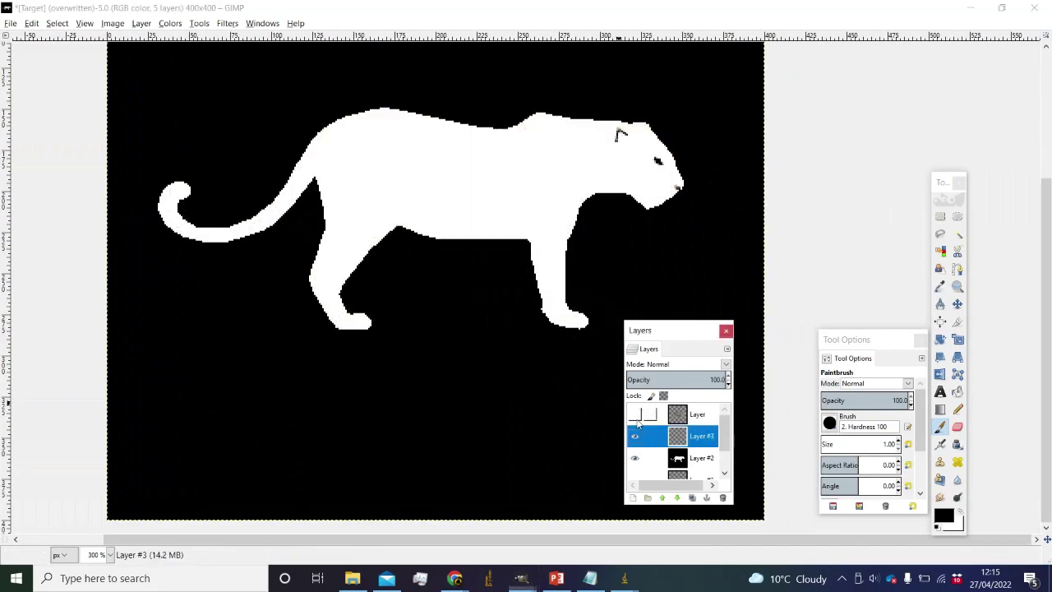
pyautogui.keyDown('ctrl'); pyautogui.scroll(-2, 700, 301); pyautogui.keyUp('ctrl')
pyautogui.keyDown('ctrl'); pyautogui.scroll(-1, 633, 254); pyautogui.keyUp('ctrl')
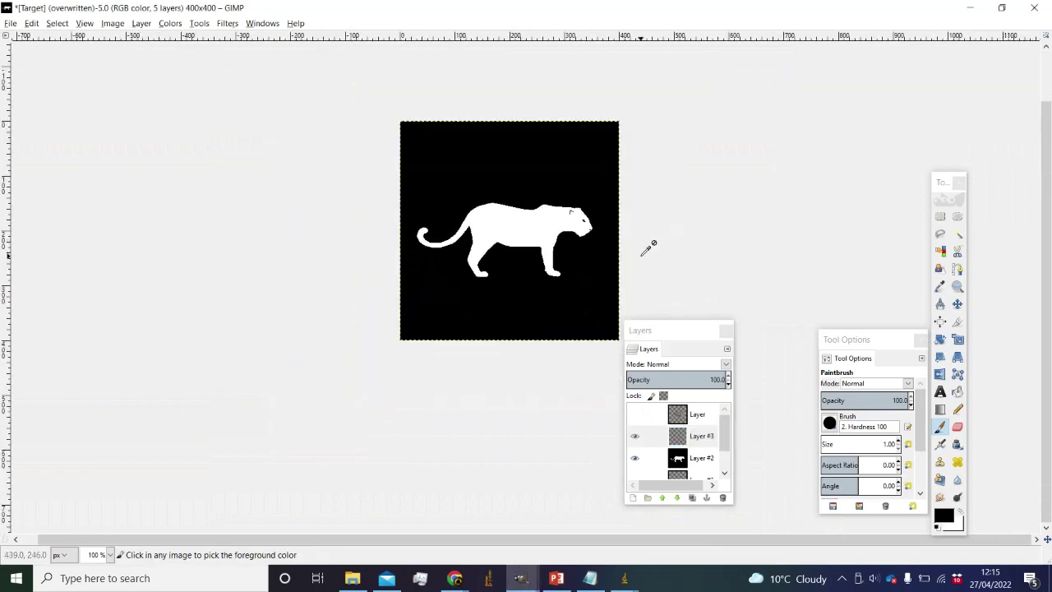
pyautogui.moveTo(621, 243); pyautogui.dragTo(654, 189)
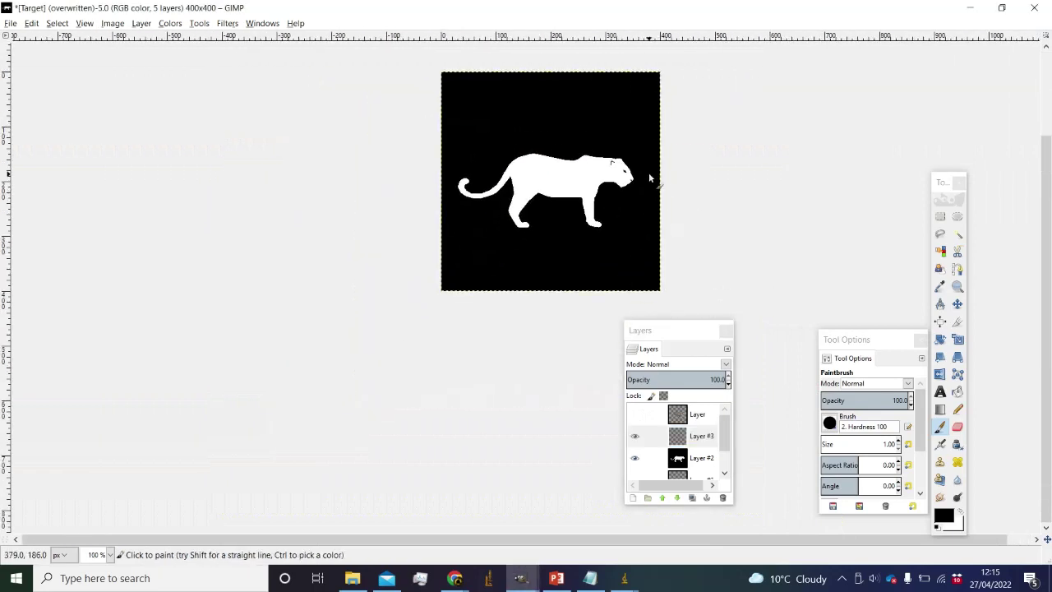
pyautogui.keyDown('ctrl'); pyautogui.scroll(3, 649, 178); pyautogui.keyUp('ctrl')
pyautogui.hscroll(2, 684, 139)
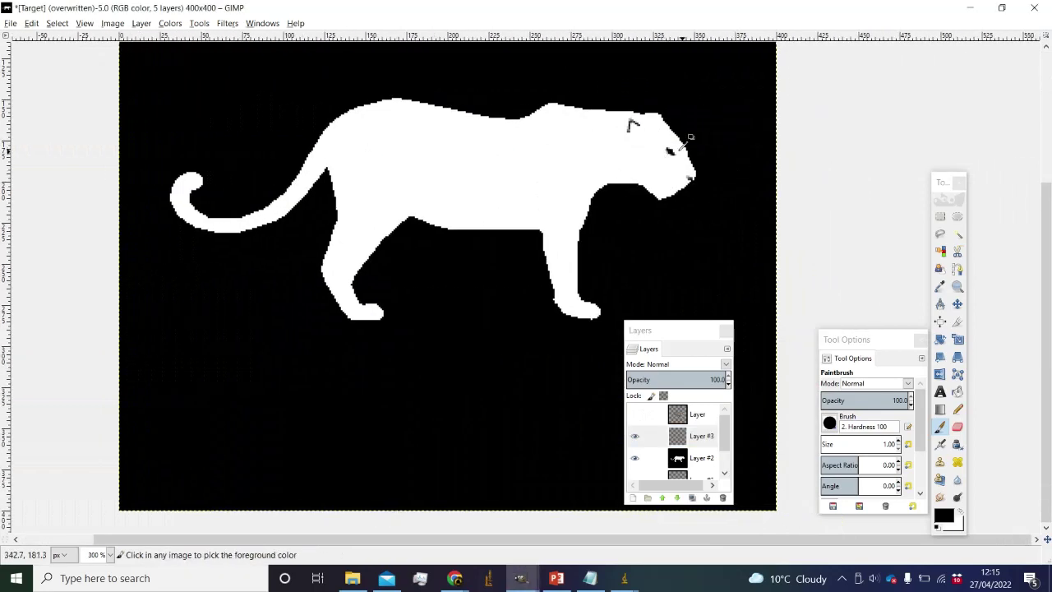
pyautogui.keyDown('ctrl'); pyautogui.scroll(3, 690, 137); pyautogui.keyUp('ctrl')
pyautogui.moveTo(858, 175); pyautogui.dragTo(759, 197)
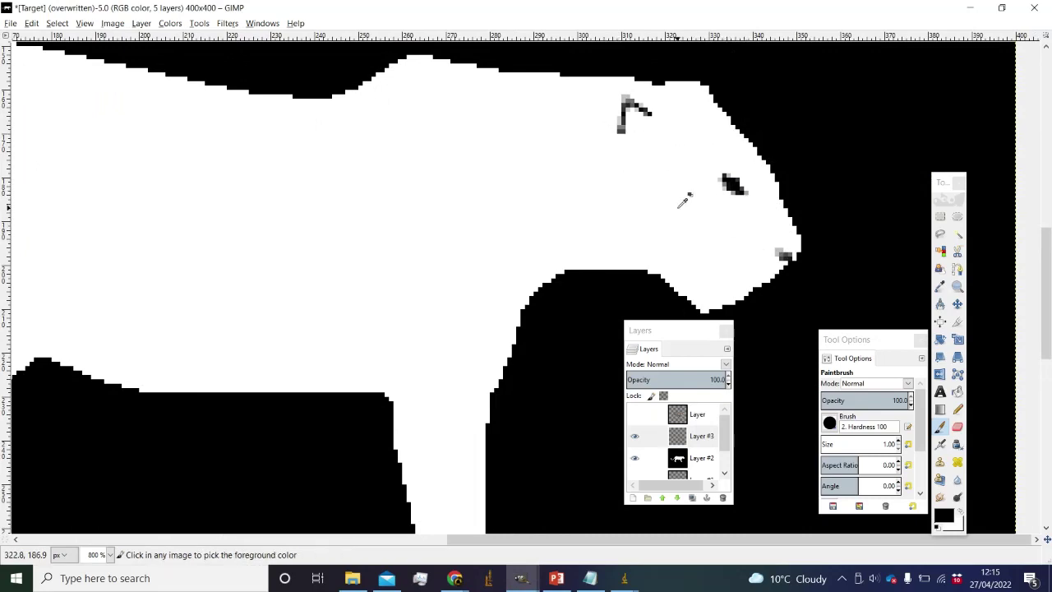
# Fuzzy-select the white silhouette on Layer #2 and add a 400 × 400 px transparent layer directly above it.
pyautogui.scroll(-4, 679, 127)
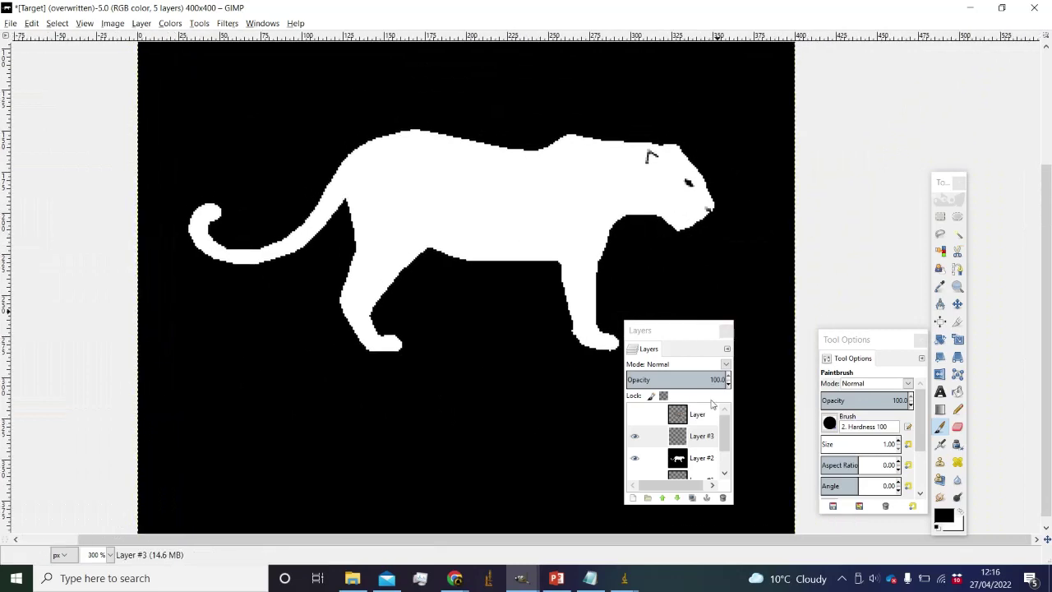
pyautogui.click(686, 459)
pyautogui.press('u')
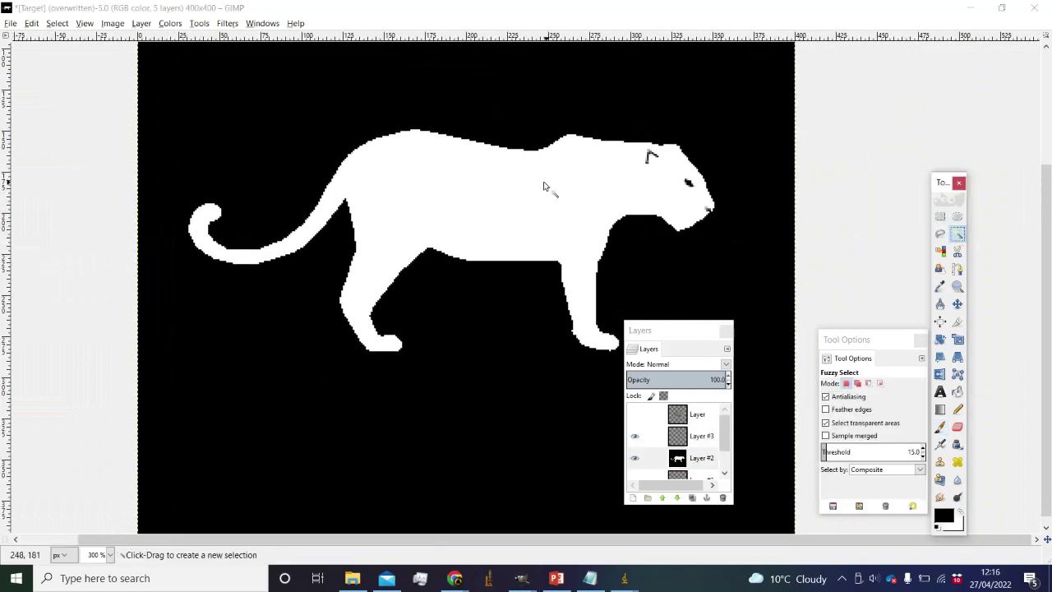
pyautogui.click(585, 182)
pyautogui.click(711, 436)
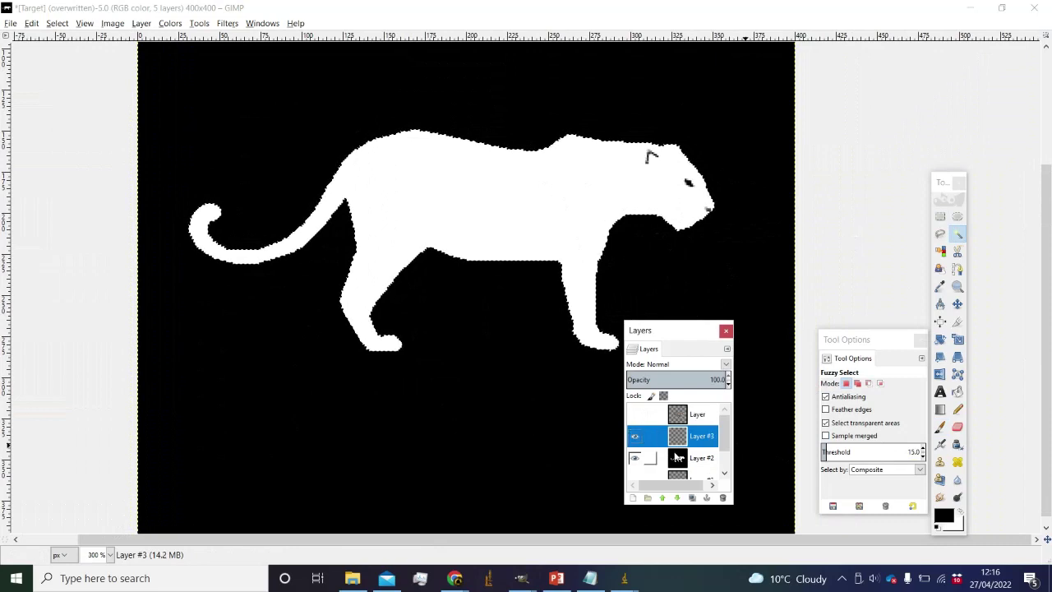
pyautogui.click(649, 457)
pyautogui.click(142, 23)
pyautogui.click(164, 35)
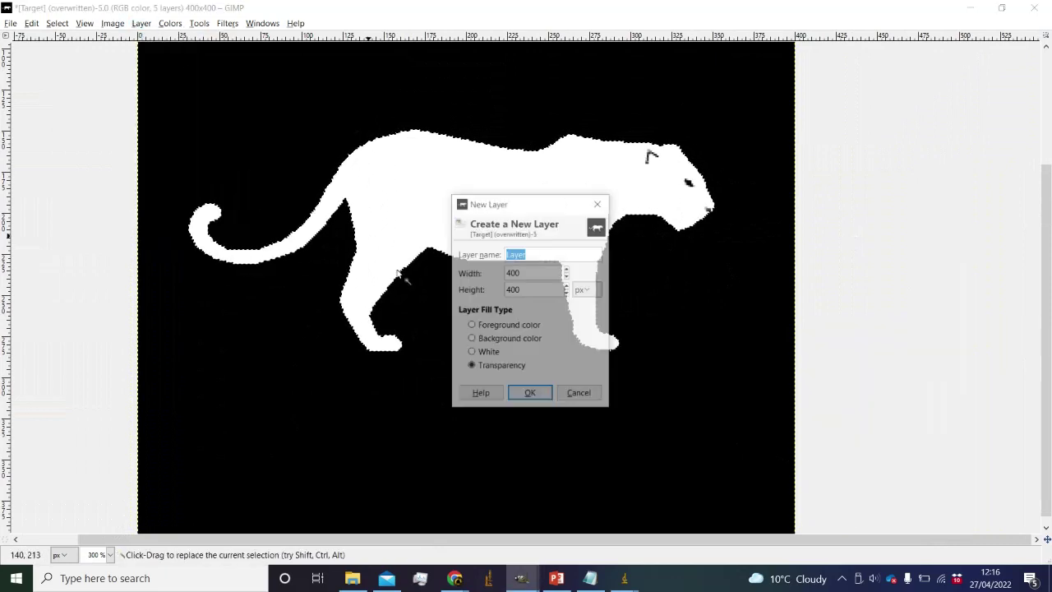
pyautogui.click(531, 392)
# Set the foreground colour to mid grey, value 50 (808080).
pyautogui.click(940, 514)
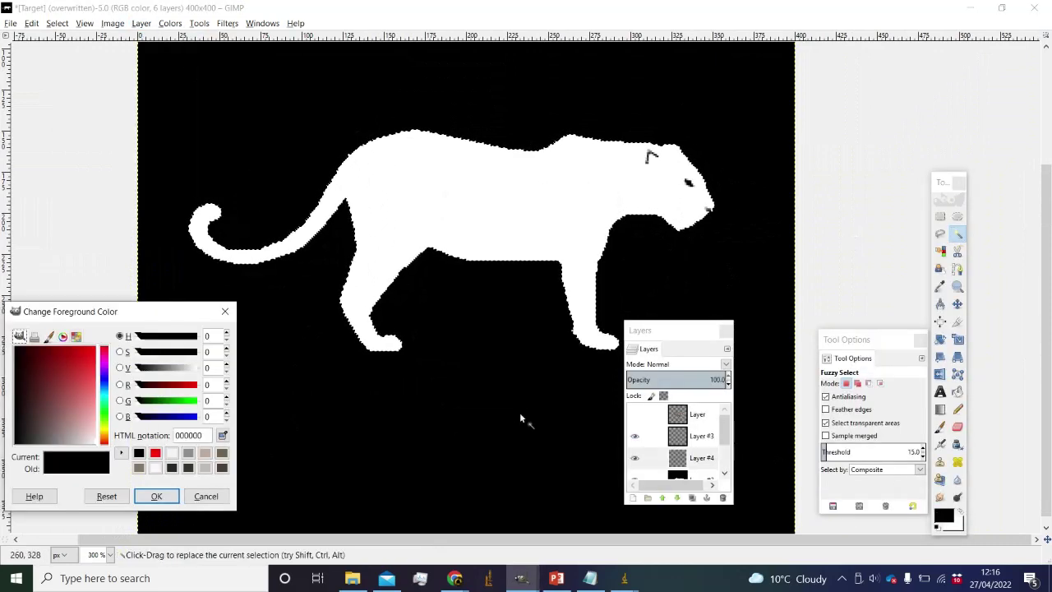
pyautogui.moveTo(40, 418); pyautogui.dragTo(57, 466)
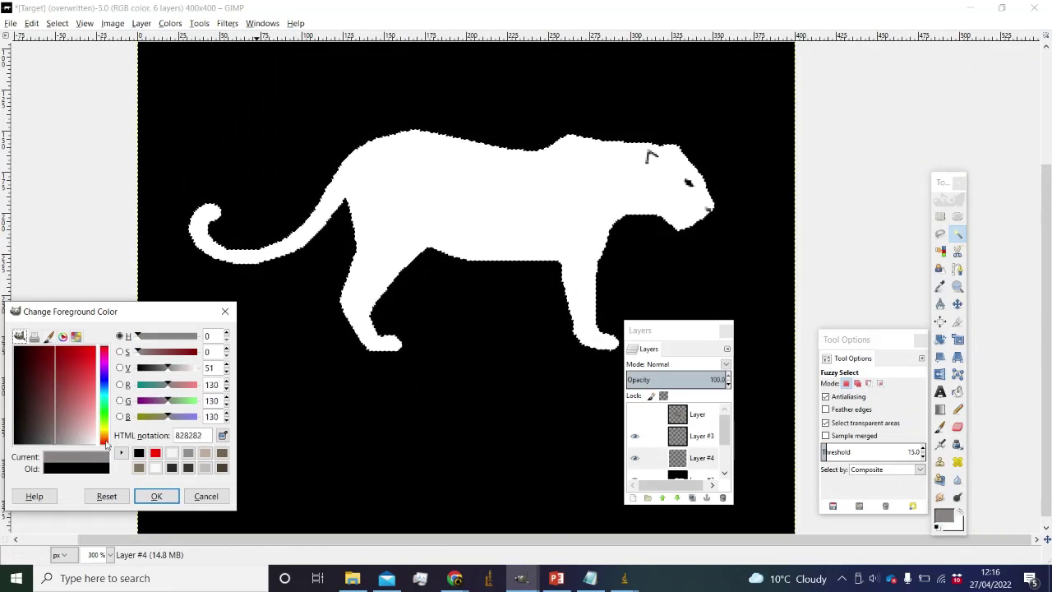
pyautogui.click(226, 371)
pyautogui.click(226, 374)
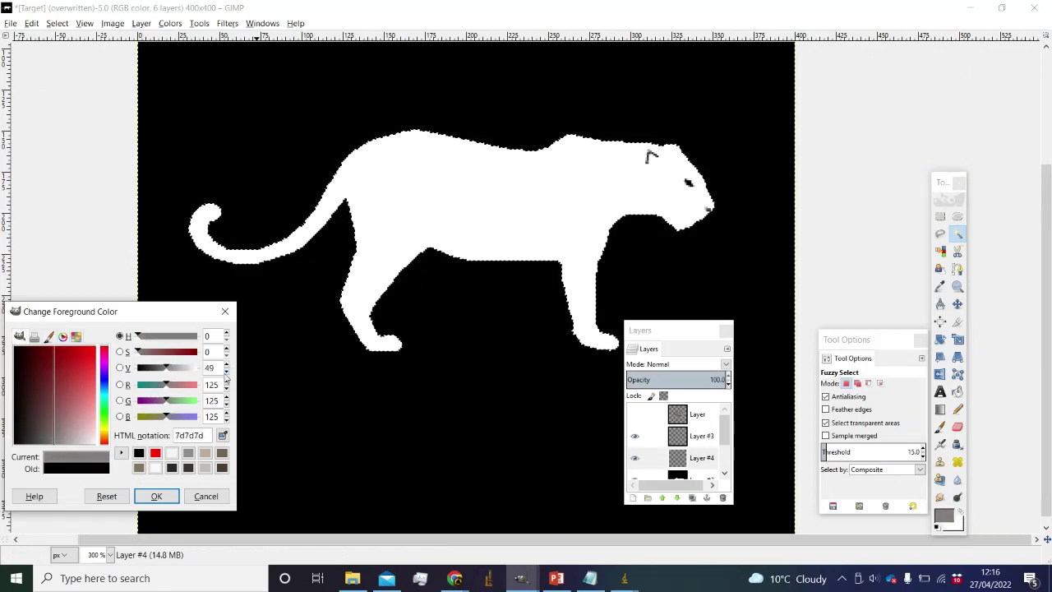
pyautogui.click(229, 366)
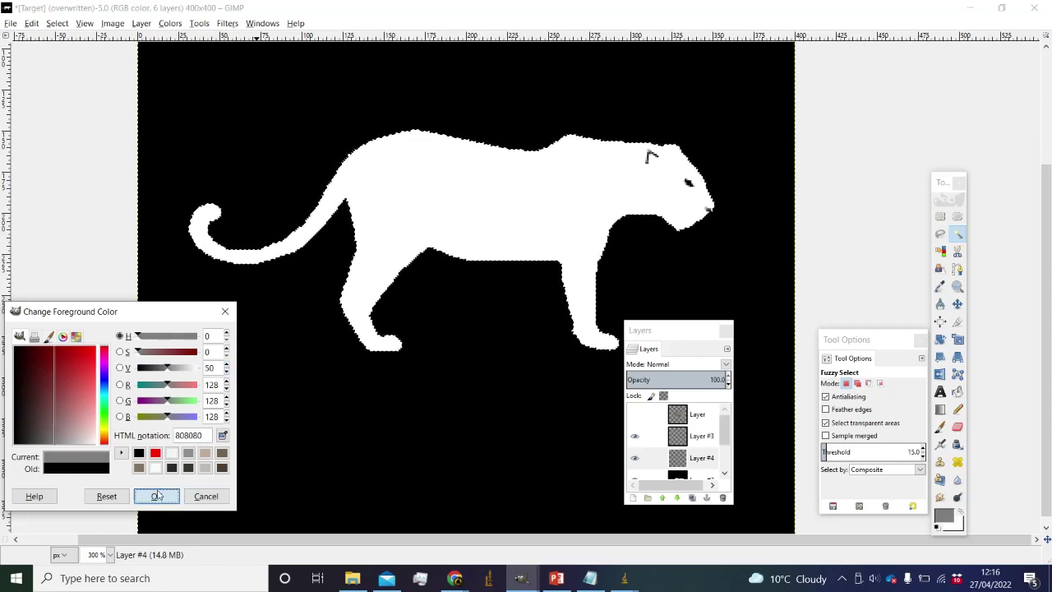
pyautogui.click(164, 495)
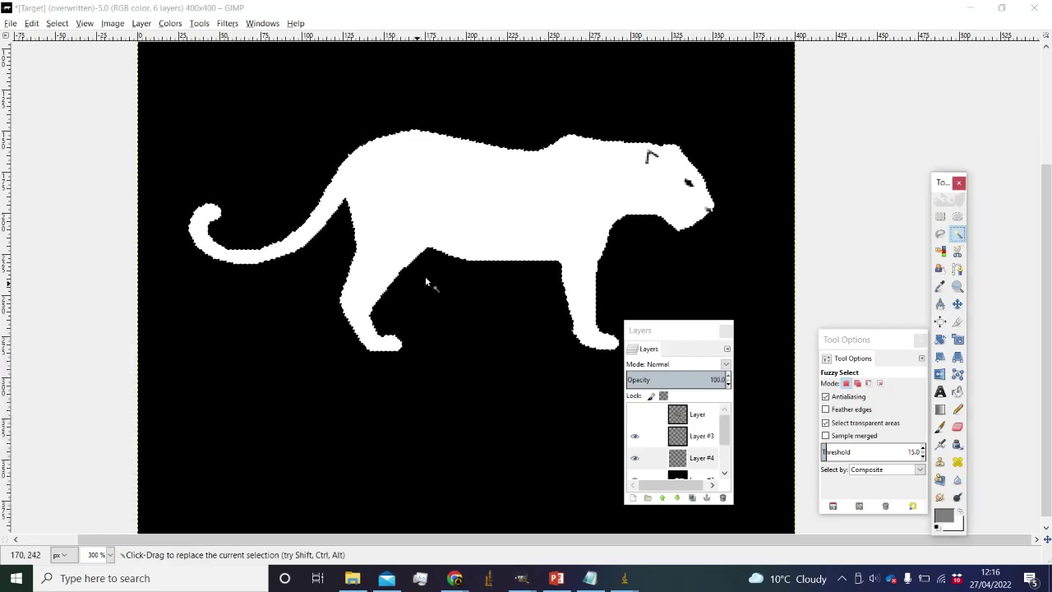
pyautogui.click(957, 391)
pyautogui.click(584, 209)
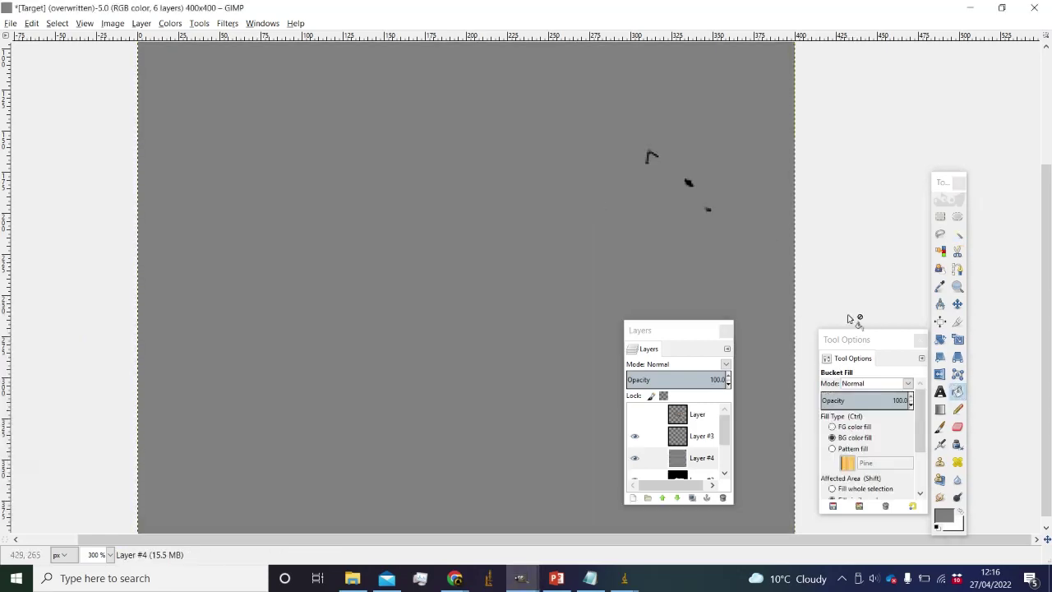
pyautogui.hotkey('ctrl', 'z')
# Fuzzy-select the white silhouette on Layer #2 and bucket-fill it with the grey foreground colour on Layer #4.
pyautogui.scroll(-2, 693, 452)
pyautogui.click(693, 452)
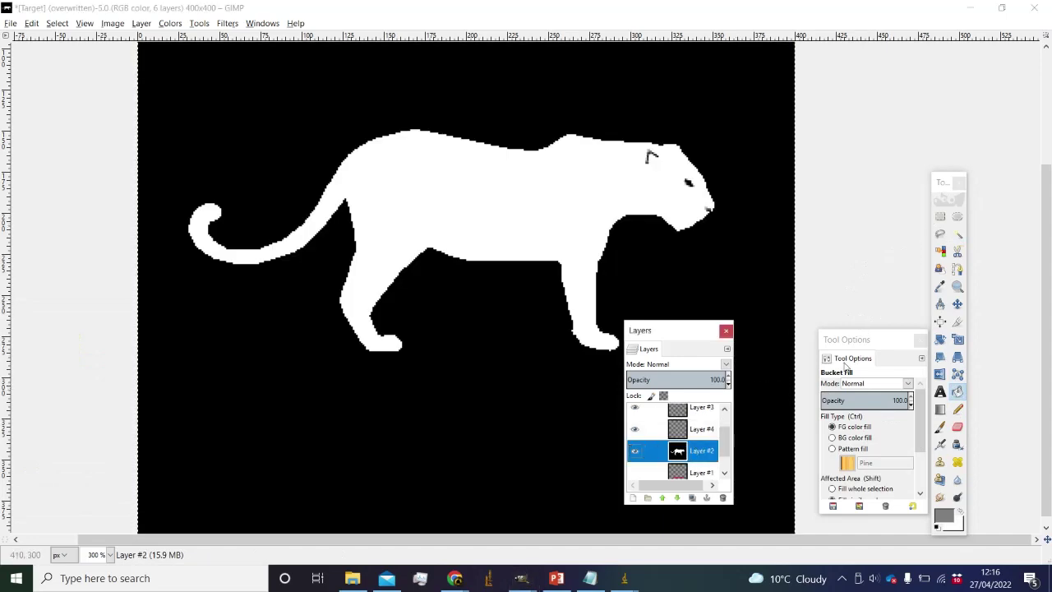
pyautogui.press('u')
pyautogui.click(692, 428)
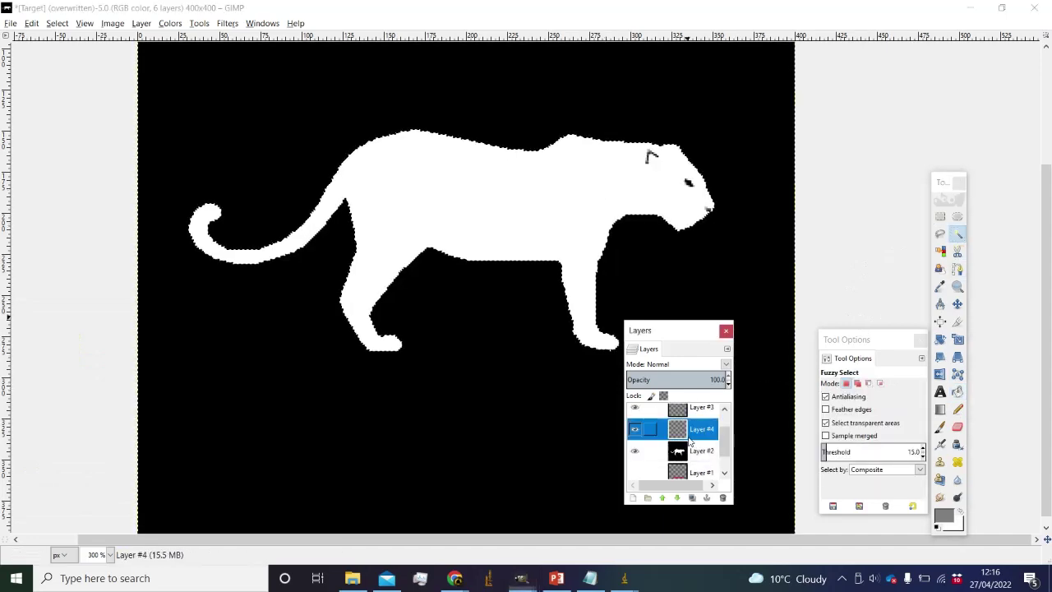
pyautogui.click(957, 391)
pyautogui.click(522, 212)
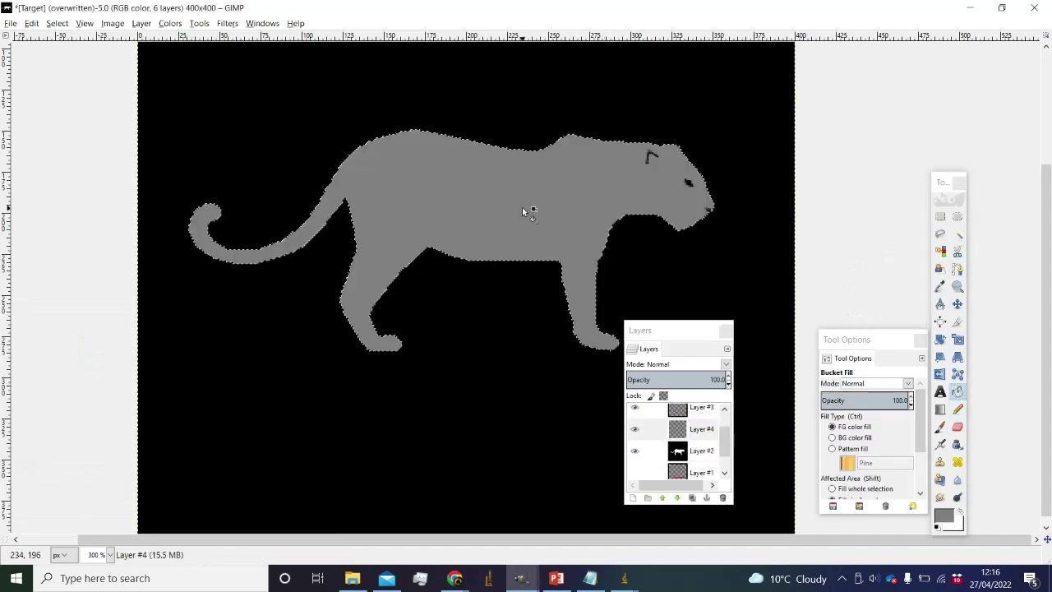
# Clear the selection and check the grey leopard with its painted face marks.
pyautogui.press('r')
pyautogui.click(833, 199)
pyautogui.scroll(-3, 697, 261)
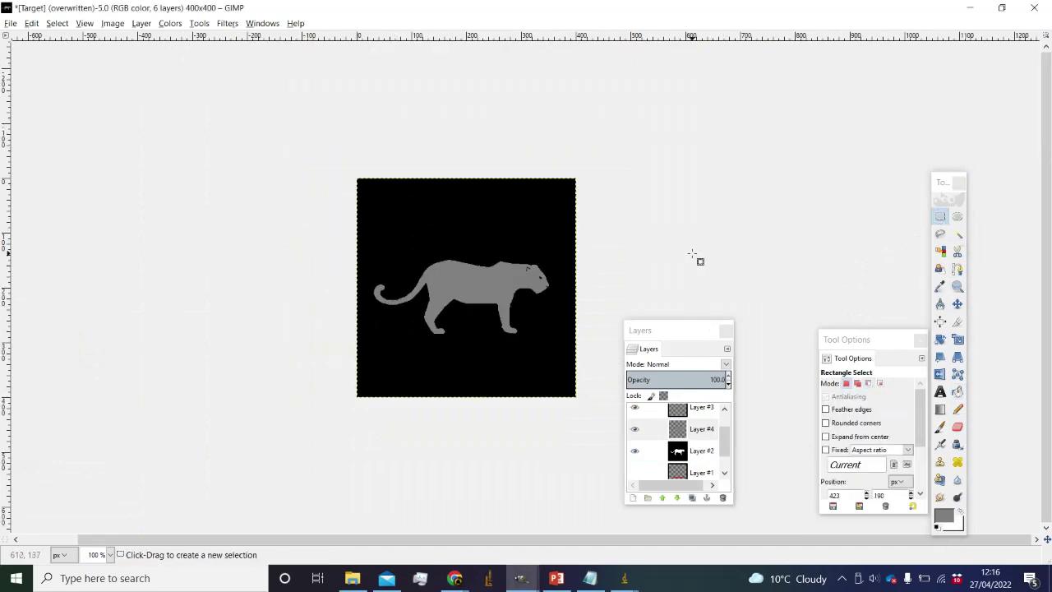
pyautogui.scroll(2, 715, 218)
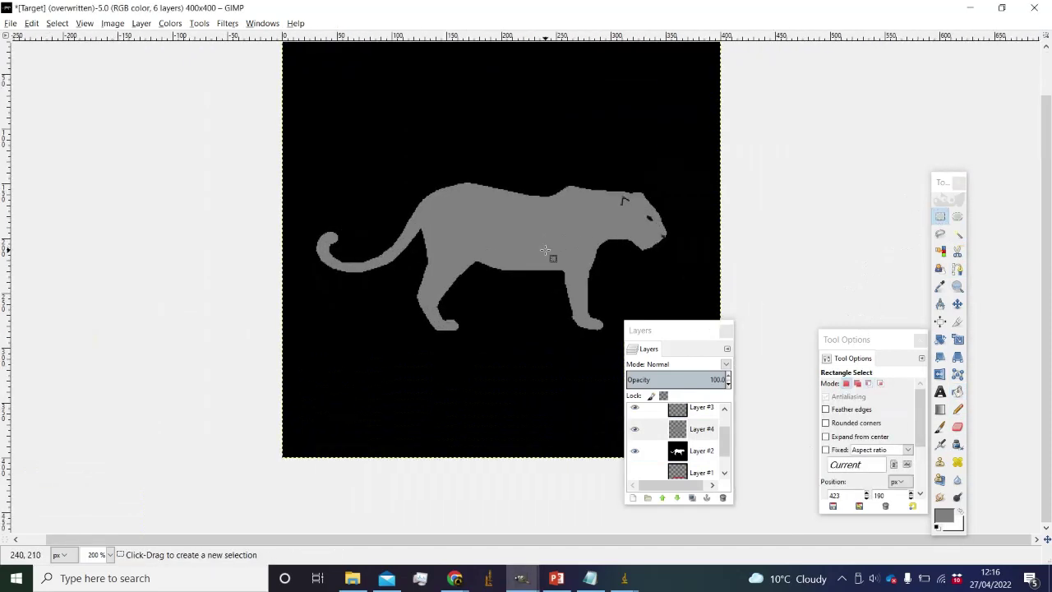
# Export the image as Shader.png into the Leopard targets folder with the default PNG options.
pyautogui.click(11, 23)
pyautogui.click(61, 190)
pyautogui.write('Shader.png')
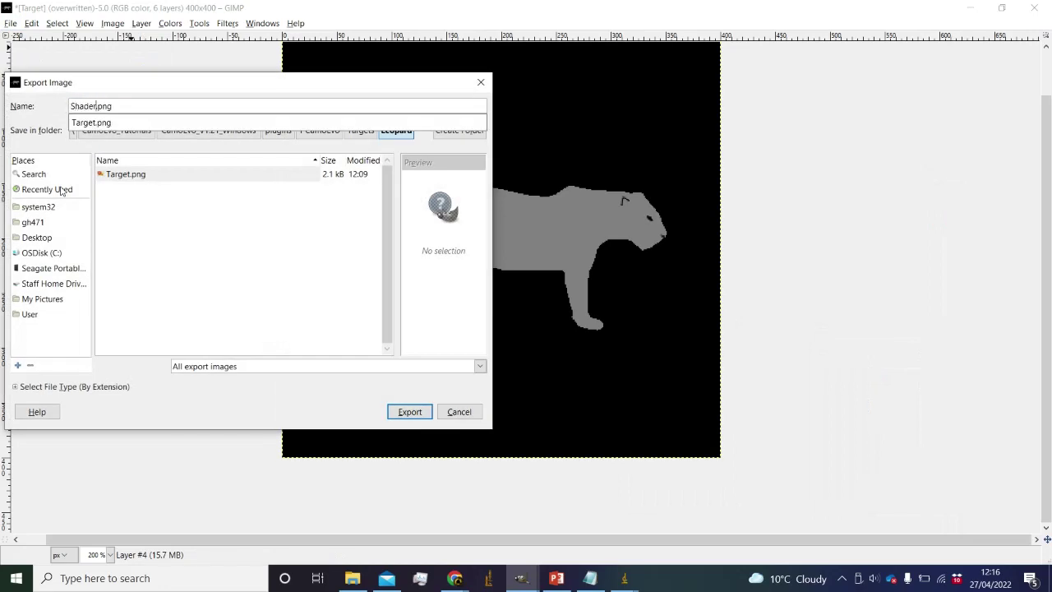
pyautogui.press('Return')
pyautogui.press('Return')
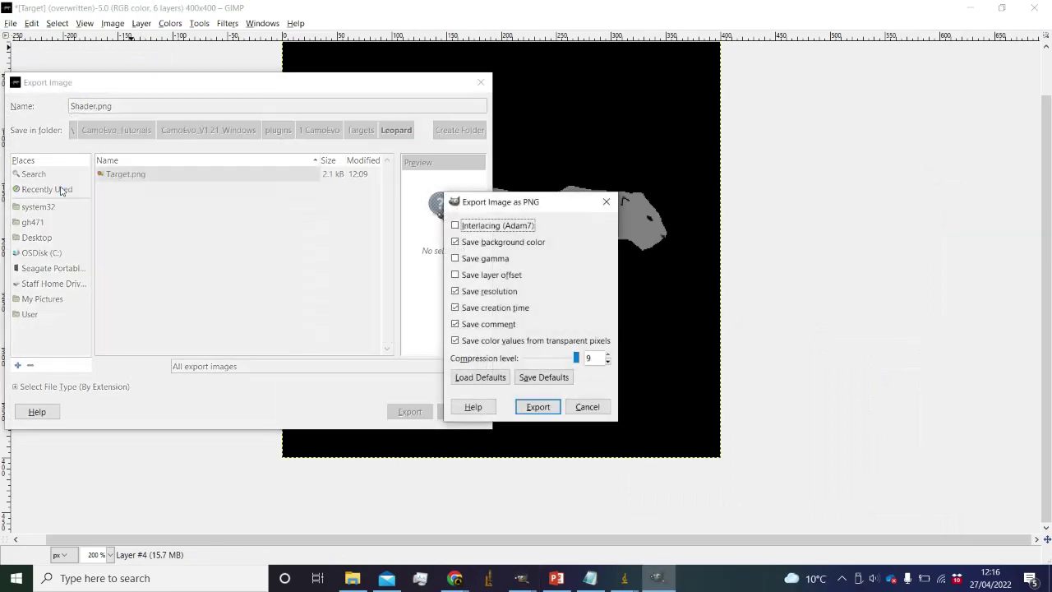
pyautogui.press('Return')
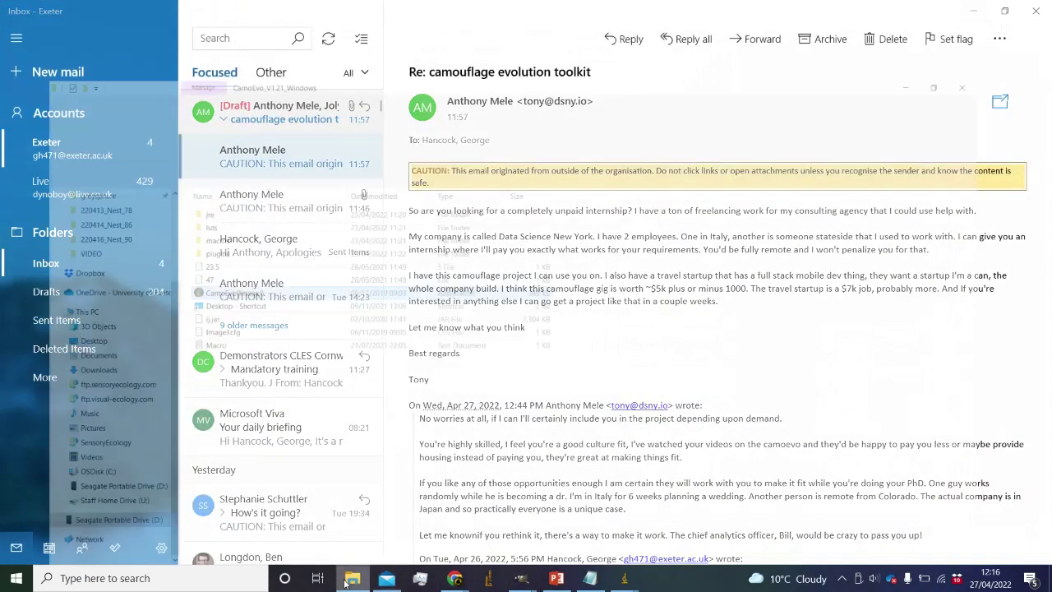
# Switch to File Explorer and open the Leopard folder under plugins, 1 CamoEvo, Targets.
pyautogui.click(352, 577)
pyautogui.doubleClick(190, 197)
pyautogui.click(197, 153)
pyautogui.doubleClick(197, 153)
pyautogui.doubleClick(201, 165)
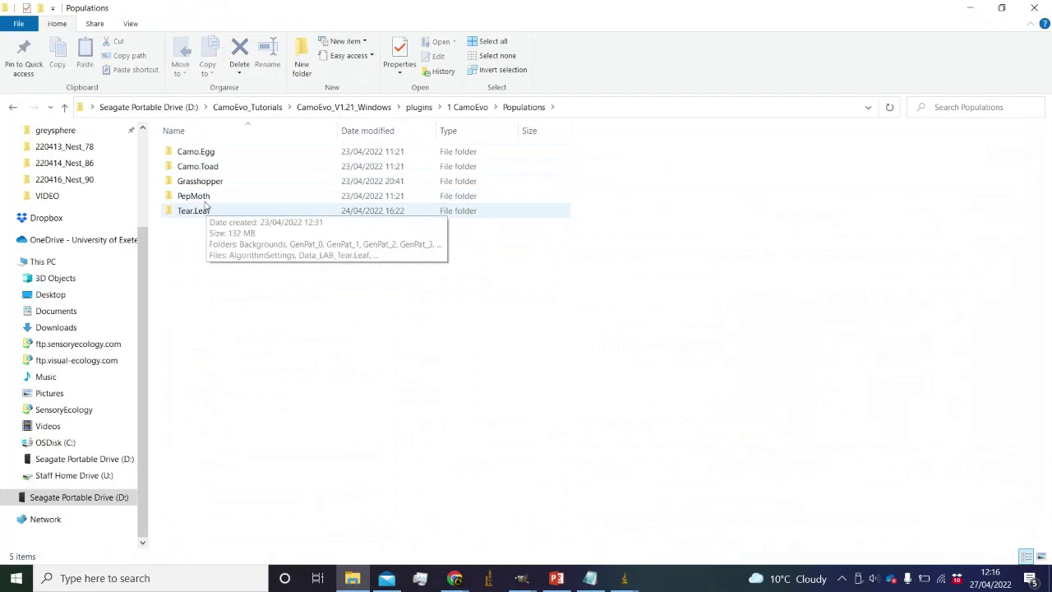
pyautogui.click(418, 107)
pyautogui.doubleClick(247, 151)
pyautogui.click(215, 180)
pyautogui.doubleClick(215, 181)
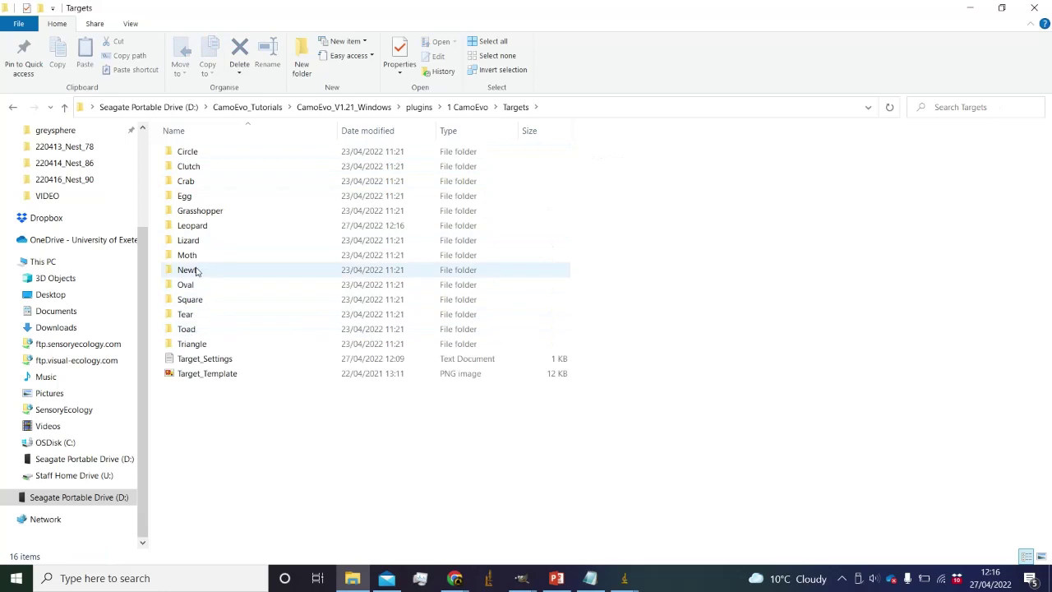
pyautogui.doubleClick(192, 224)
# Duplicate the Target image in the Leopard folder and rename the copy Outline.
pyautogui.click(301, 198)
pyautogui.click(327, 255)
pyautogui.hotkey('ctrl', 'v')
pyautogui.rightClick(287, 165)
pyautogui.click(325, 533)
pyautogui.write('Outline')
pyautogui.press('Return')
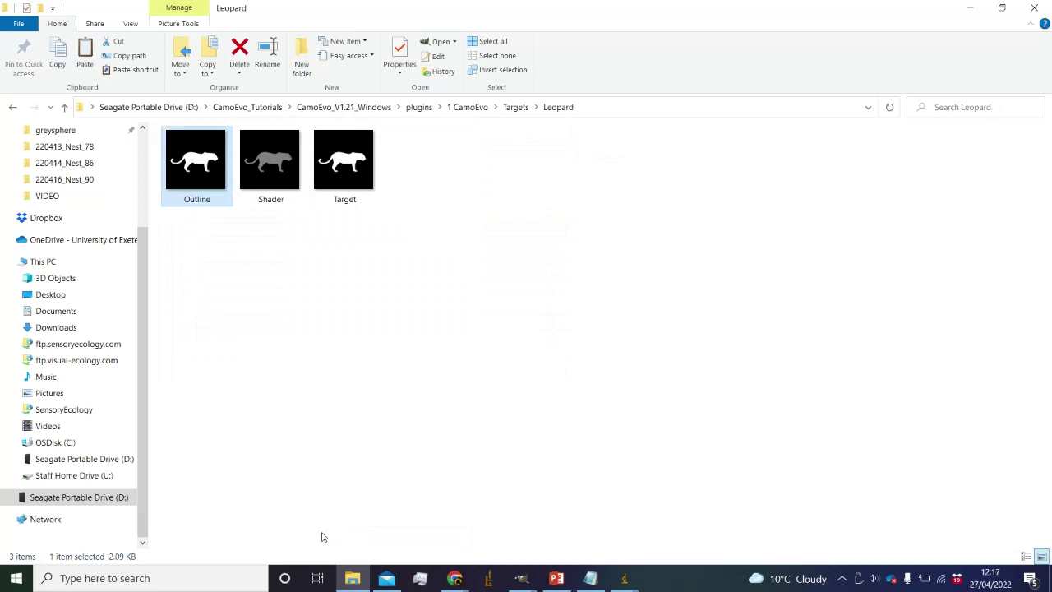
pyautogui.click(371, 409)
# Switch to ImageJ and start the CamoEvo phenotype test with the custom leopard target and the Animals pattern.
pyautogui.click(624, 578)
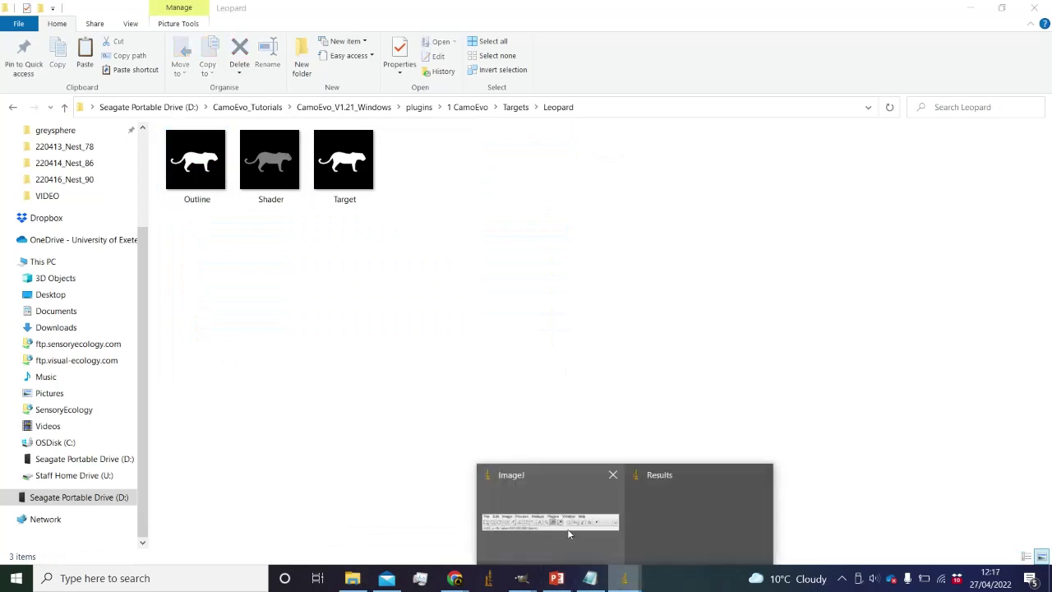
pyautogui.click(541, 525)
pyautogui.click(696, 94)
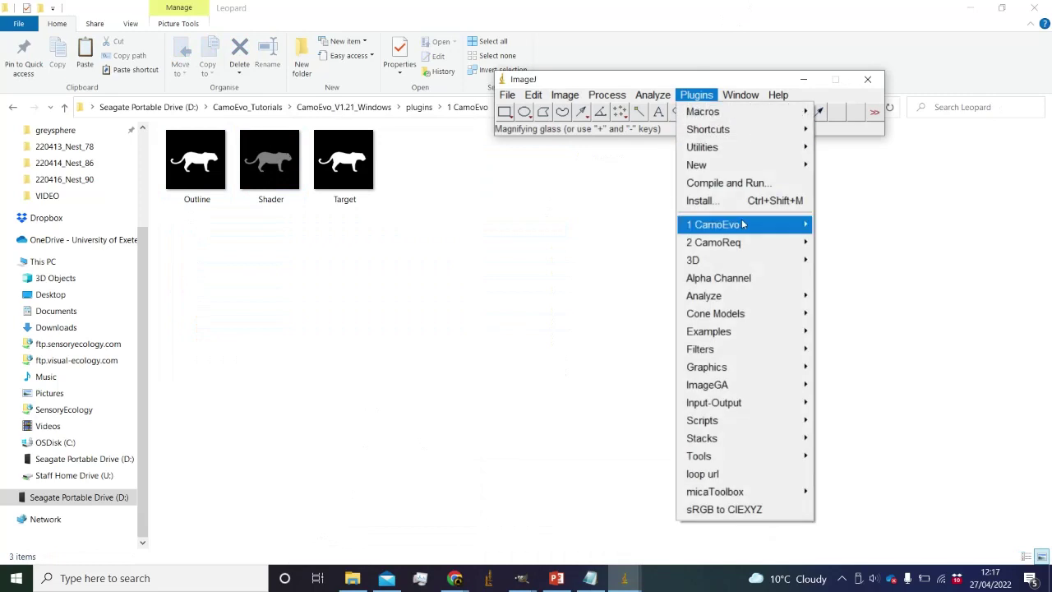
pyautogui.moveTo(731, 224)
pyautogui.click(897, 297)
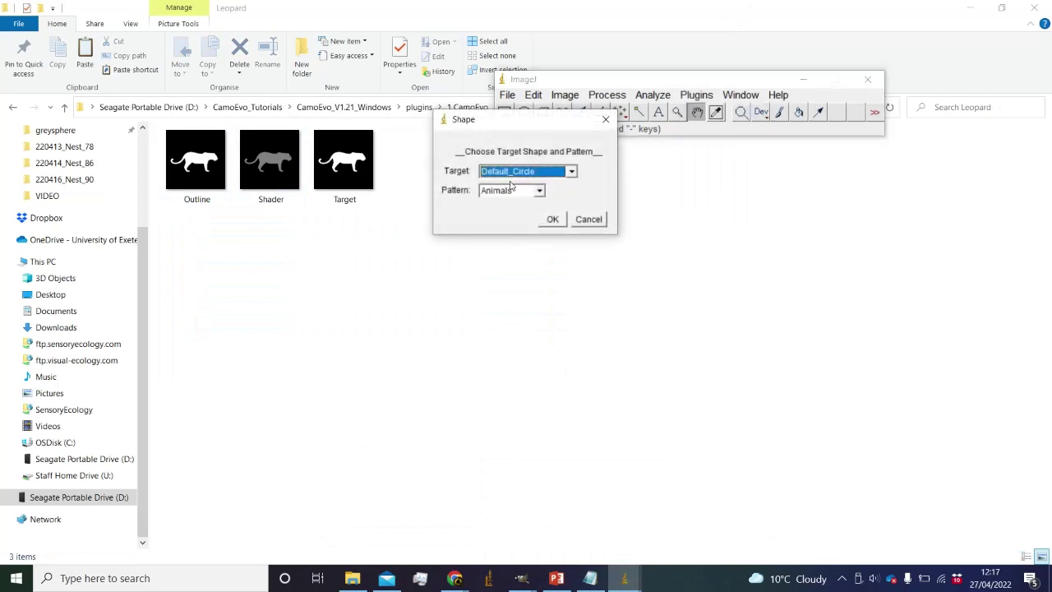
pyautogui.click(524, 171)
pyautogui.click(535, 256)
pyautogui.click(550, 219)
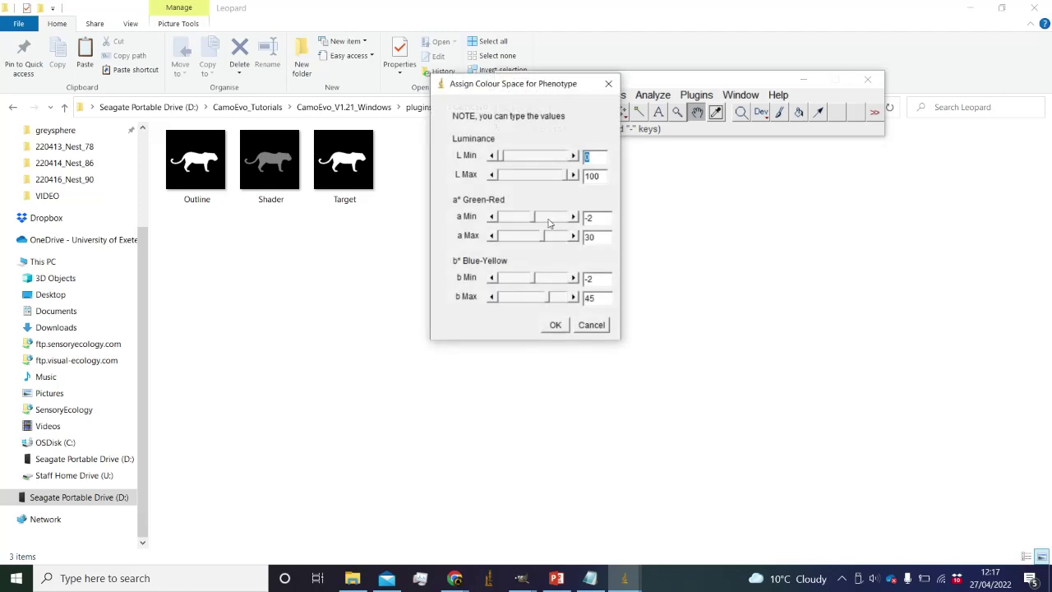
# Accept the default colour space ranges and gene values to generate the patterned test leopard.
pyautogui.press('Return')
pyautogui.press('Return')
pyautogui.press('Return')
pyautogui.press('Return')
pyautogui.press('Return')
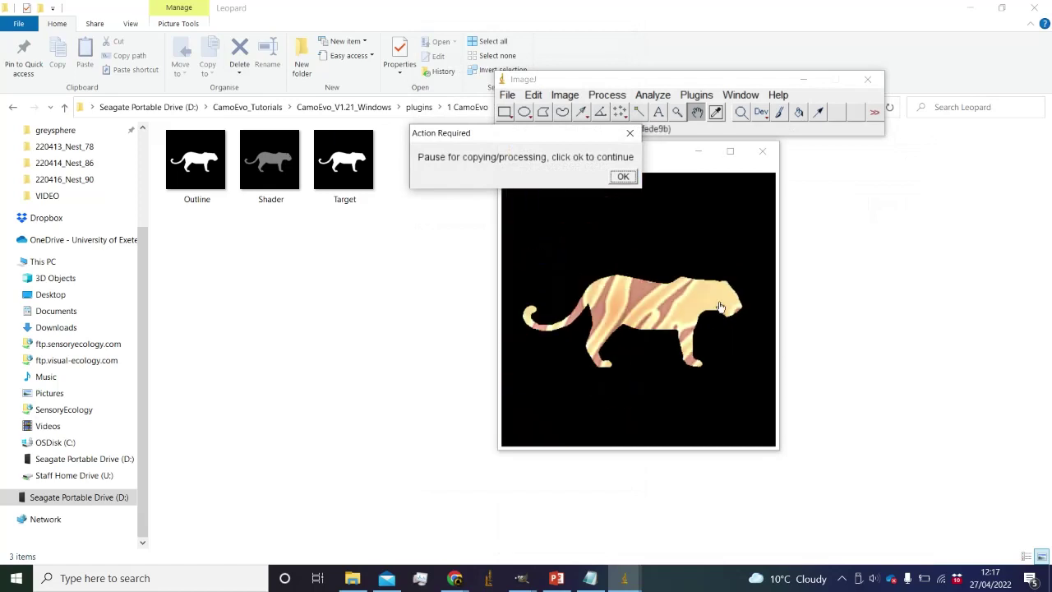
# Switch to the Target_Settings file in Notepad, set Custom_Leopard's shader and details values to 1, and save it.
pyautogui.click(590, 578)
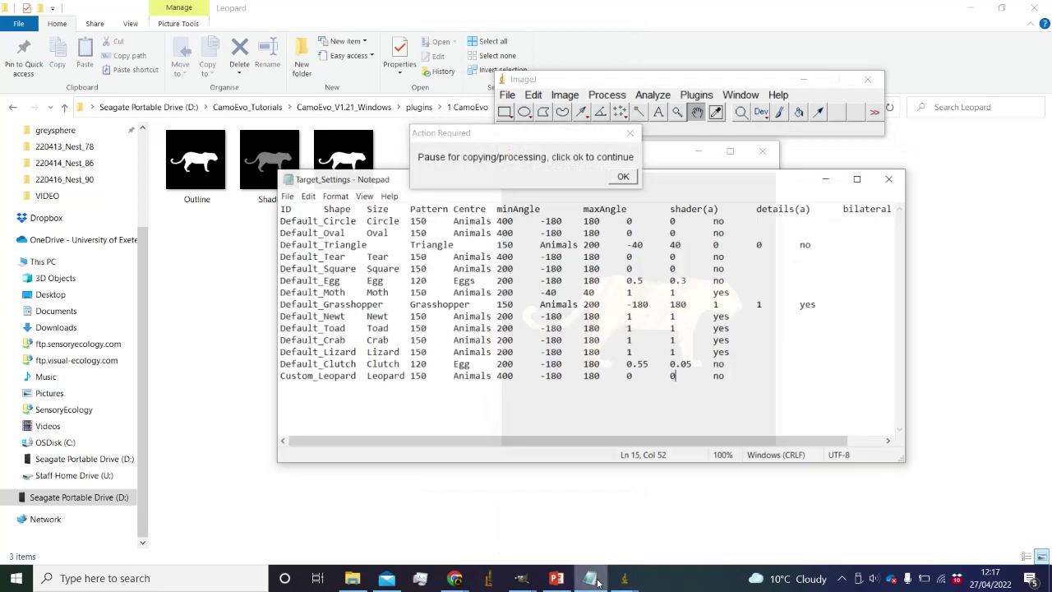
pyautogui.moveTo(711, 176); pyautogui.dragTo(636, 289)
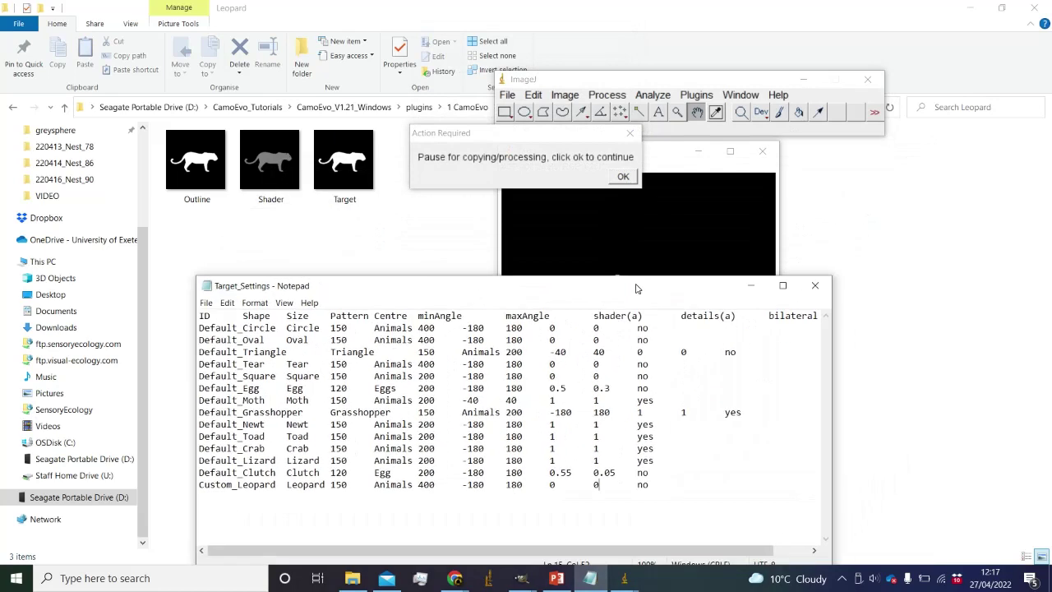
pyautogui.moveTo(624, 550); pyautogui.dragTo(661, 550)
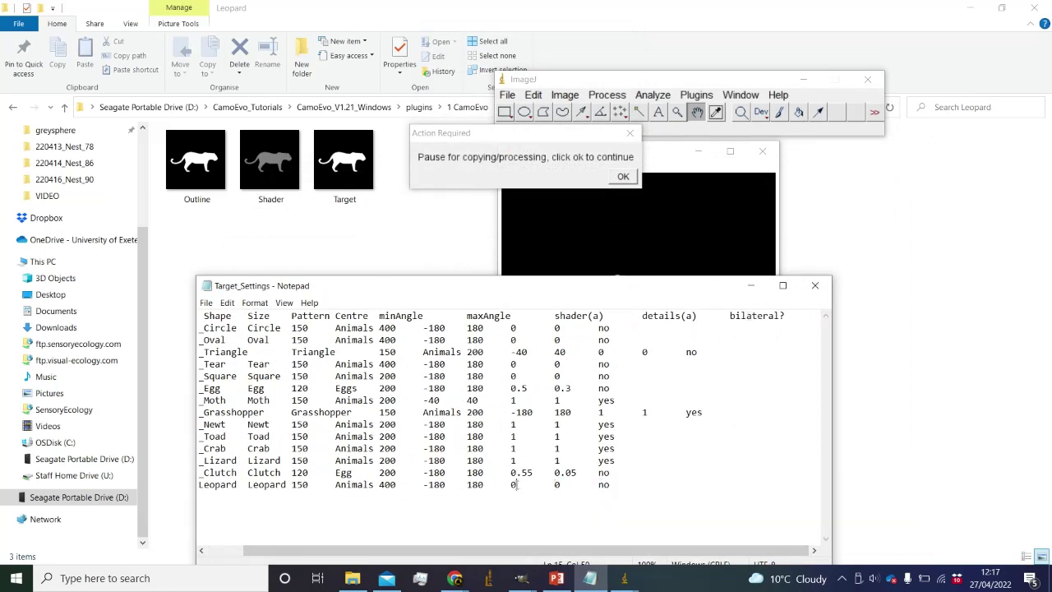
pyautogui.click(573, 484)
pyautogui.write('1')
pyautogui.hotkey('ctrl', 's')
# Regenerate the test leopard in ImageJ with the saved settings and examine the eye, nose and ear up close.
pyautogui.click(635, 177)
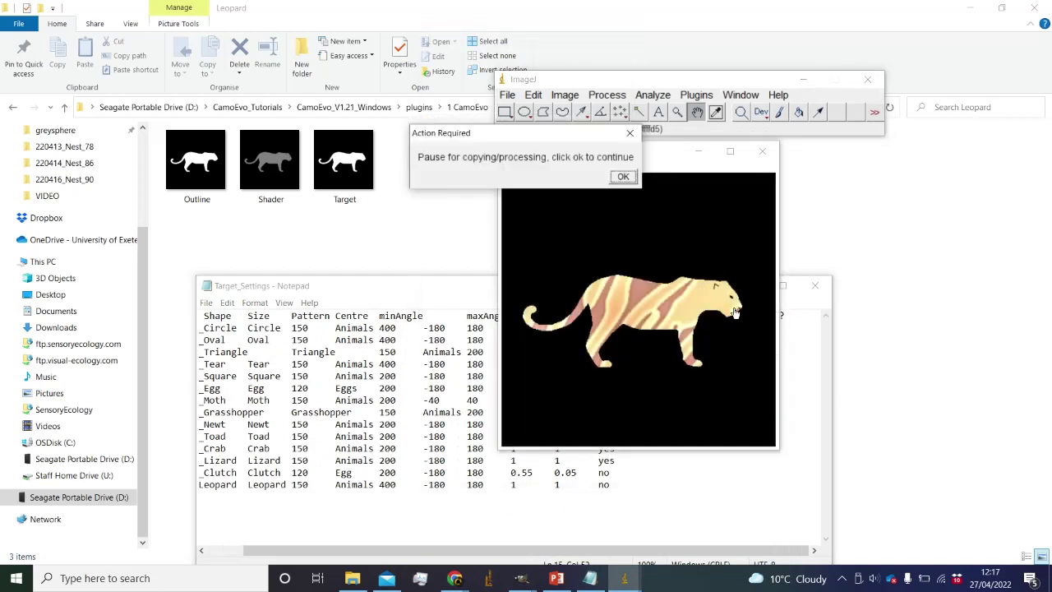
pyautogui.scroll(2, 738, 307)
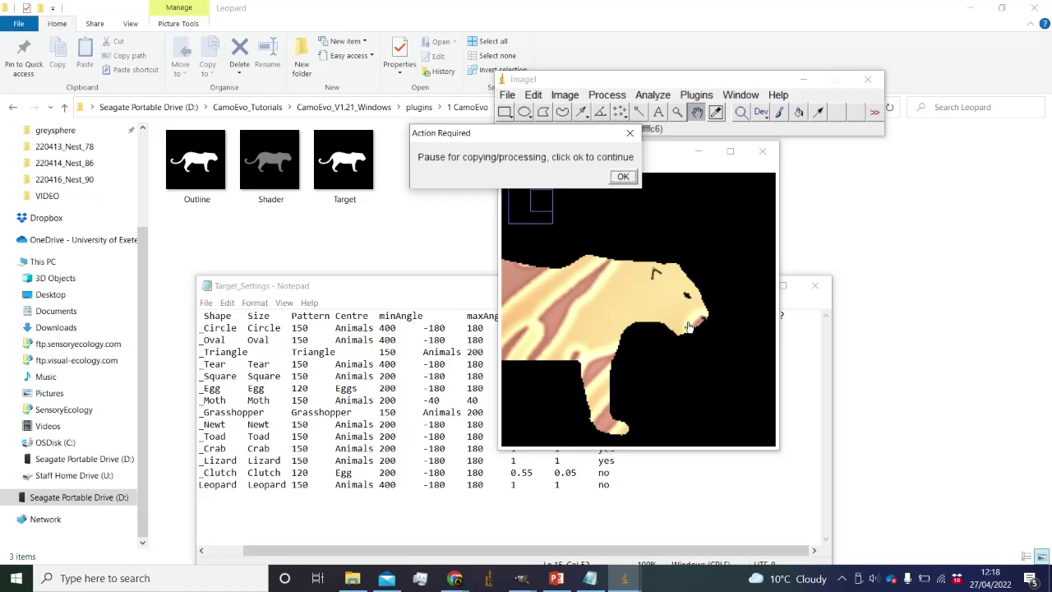
pyautogui.scroll(3, 688, 326)
pyautogui.moveTo(579, 345); pyautogui.dragTo(767, 353)
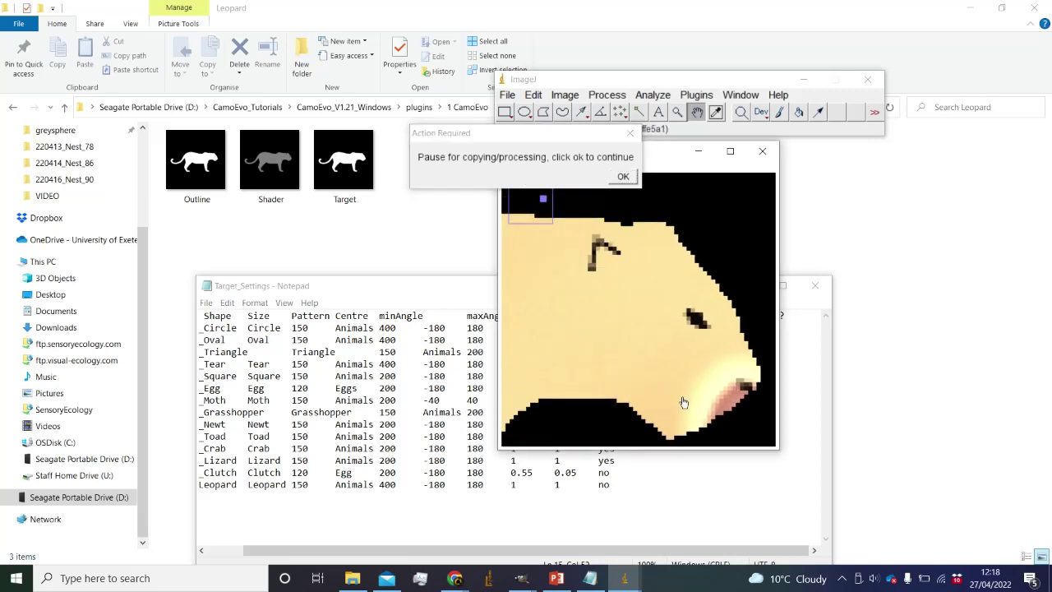
pyautogui.scroll(-3, 690, 345)
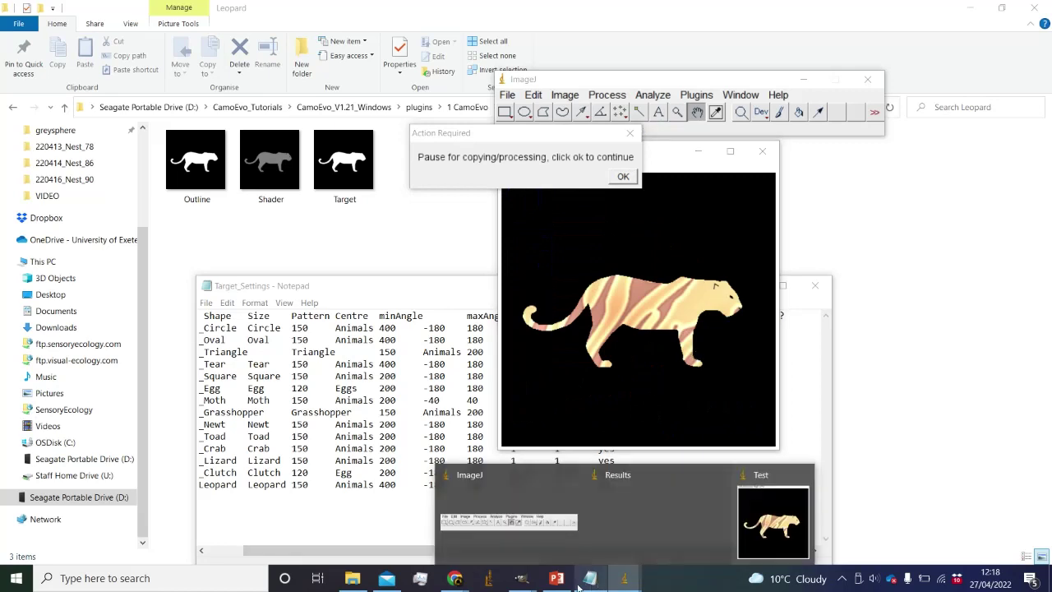
# Set Custom_Leopard's shader value to 0.8 in Target_Settings and save the file.
pyautogui.click(544, 558)
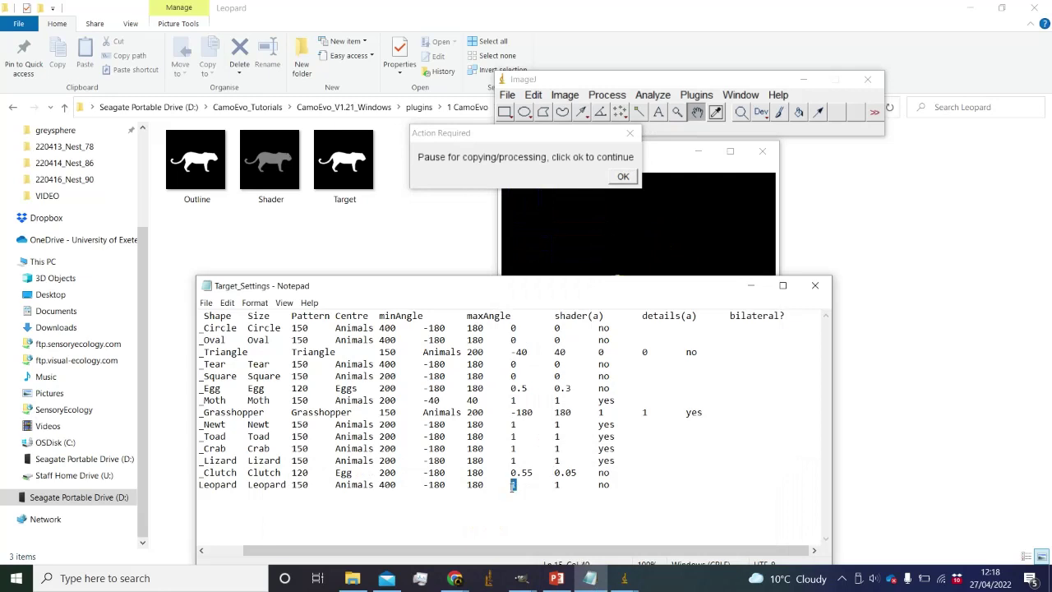
pyautogui.write('0')
pyautogui.hscroll(-3, 536, 481)
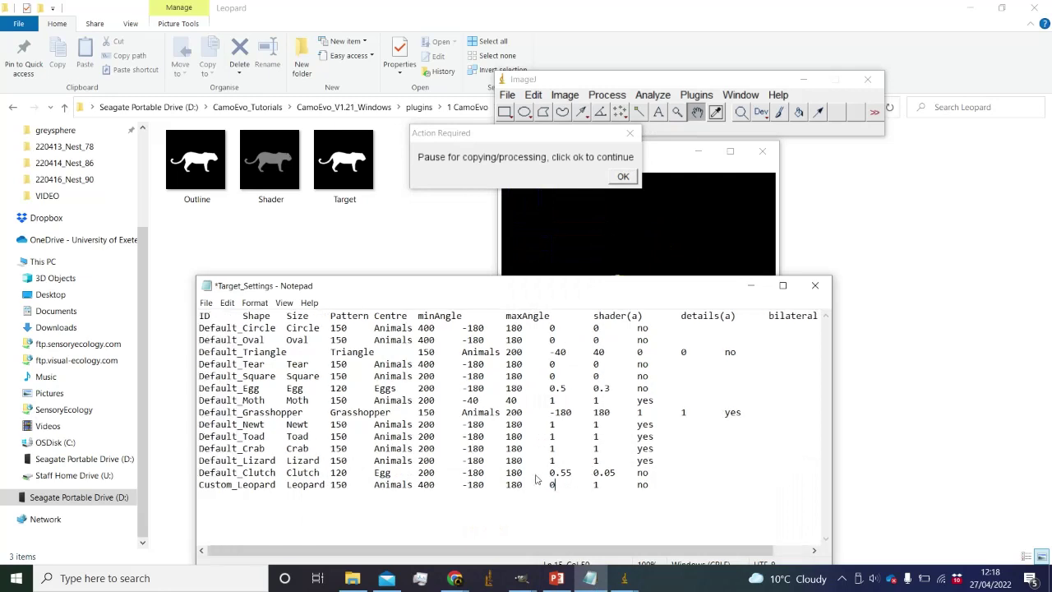
pyautogui.hscroll(1, 535, 480)
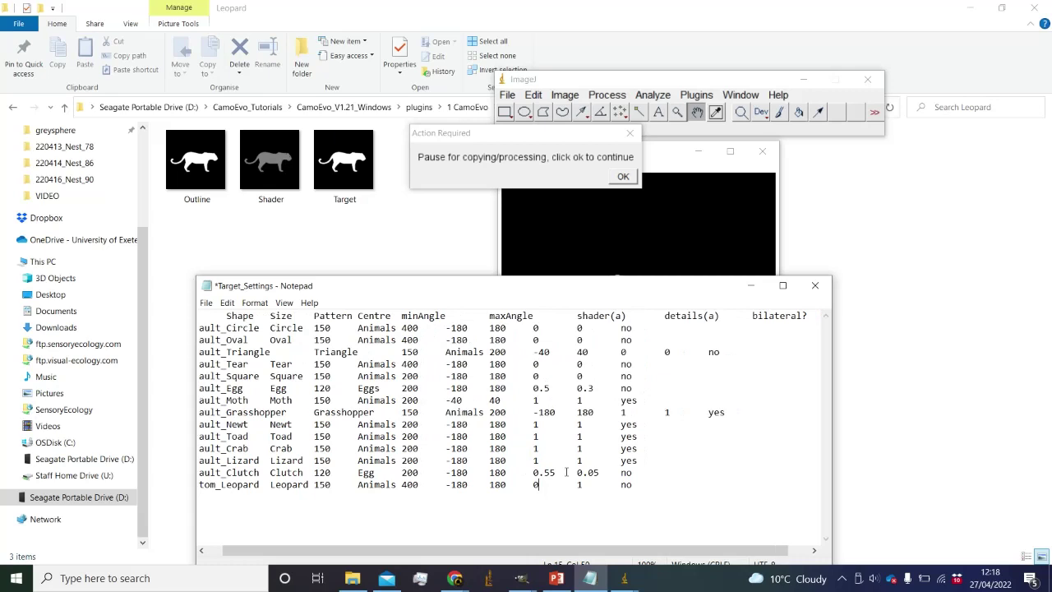
pyautogui.hotkey('ctrl', 's')
# Continue the ImageJ test with the default gene values and inspect the head shading at the reduced shader strength.
pyautogui.click(624, 175)
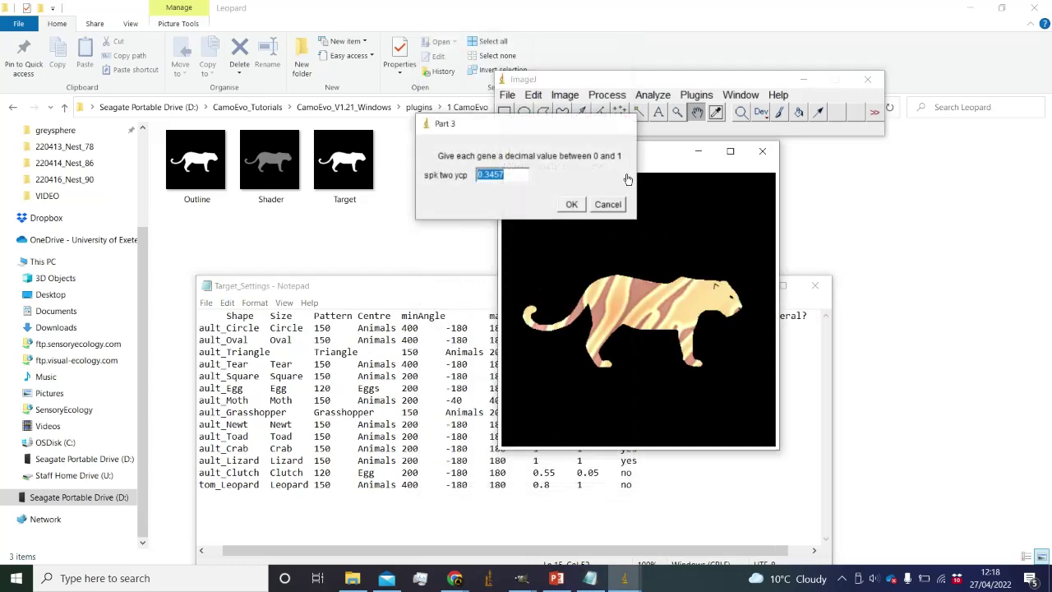
pyautogui.press('Return')
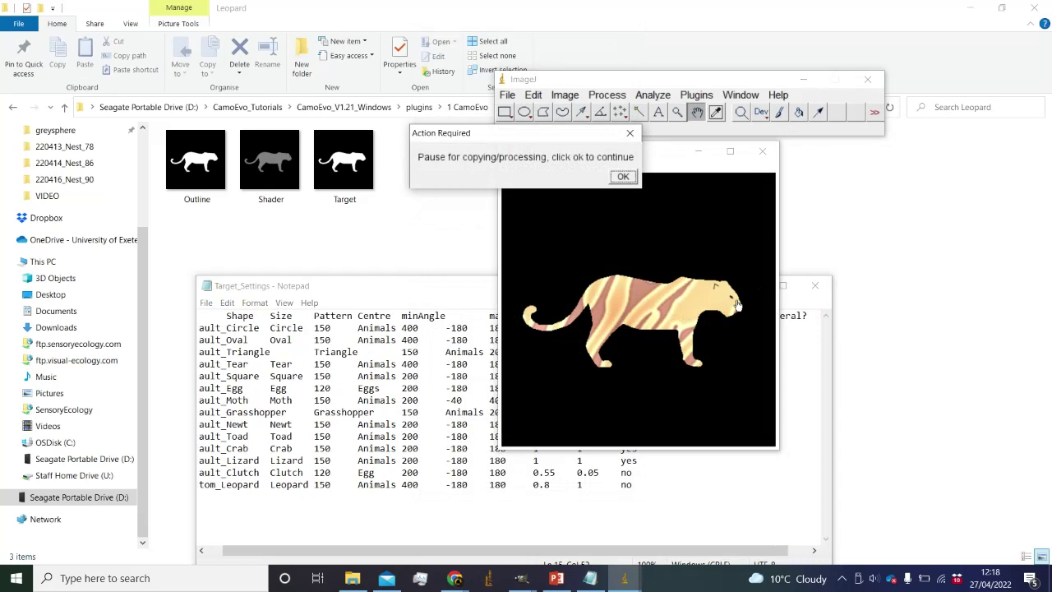
pyautogui.scroll(4, 737, 304)
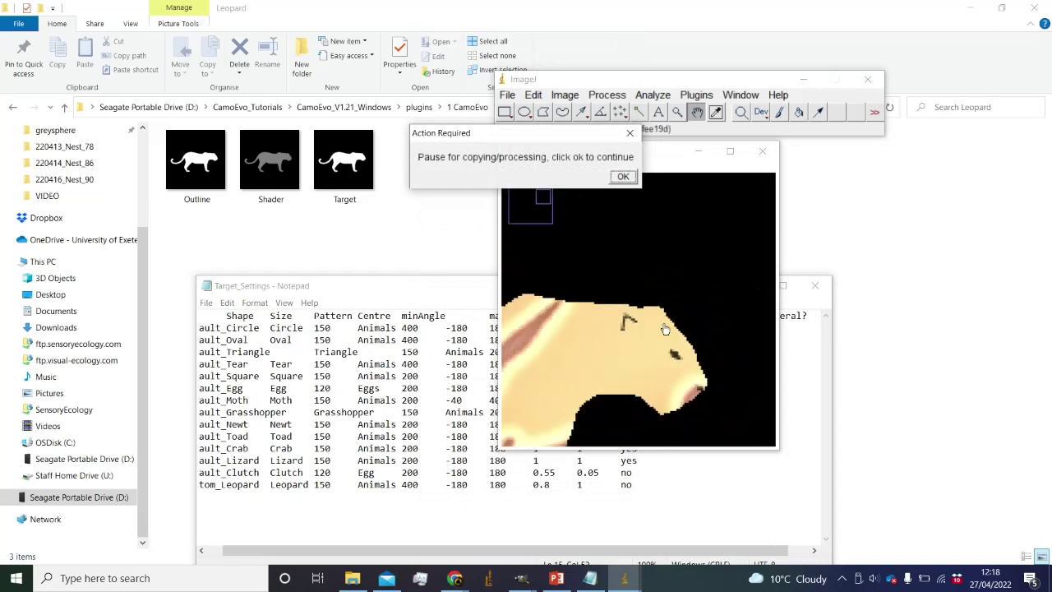
# Switch to the grey leopard image in GIMP, identify the face-mark layer by toggling its visibility, and make Layer #3 active.
pyautogui.click(529, 582)
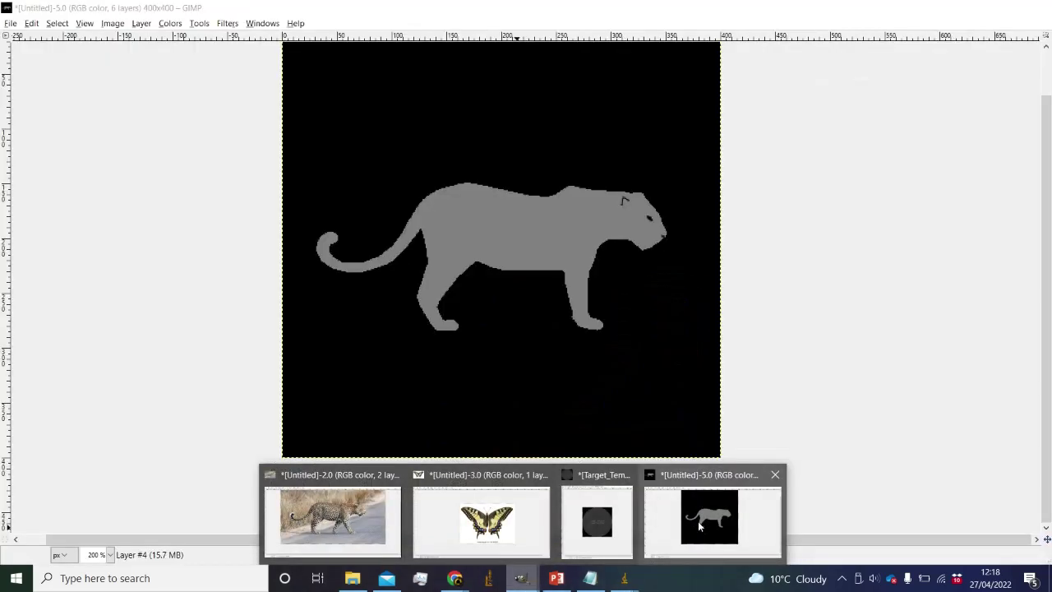
pyautogui.click(698, 520)
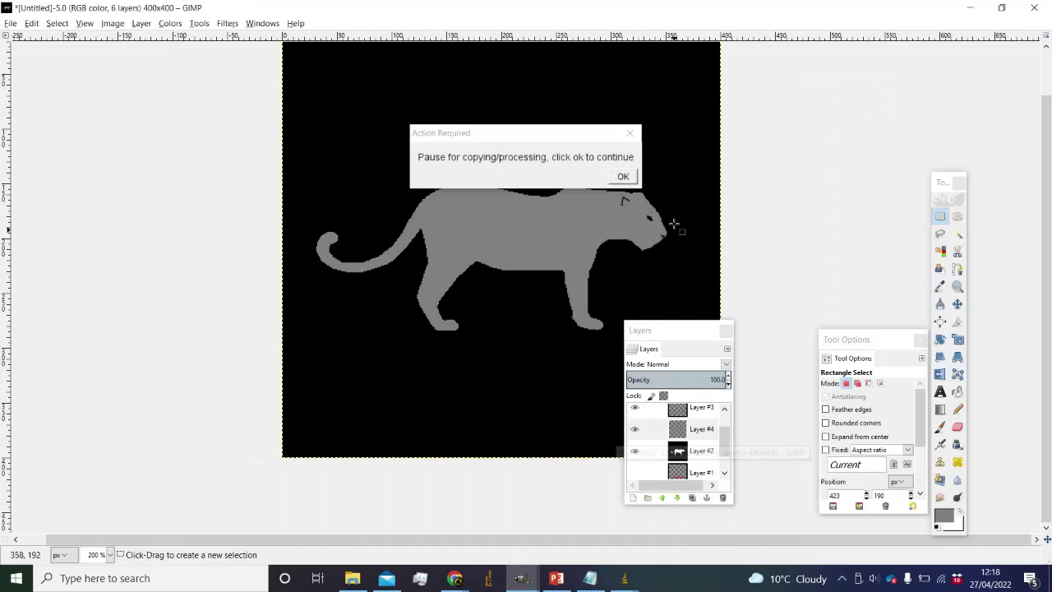
pyautogui.keyDown('ctrl'); pyautogui.scroll(2, 699, 282); pyautogui.keyUp('ctrl')
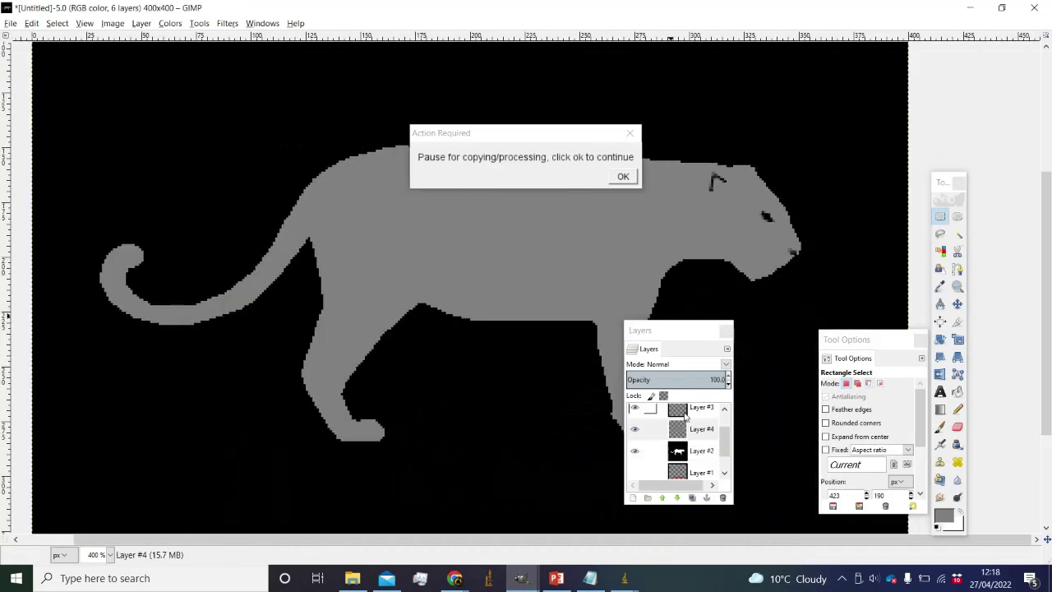
pyautogui.click(642, 411)
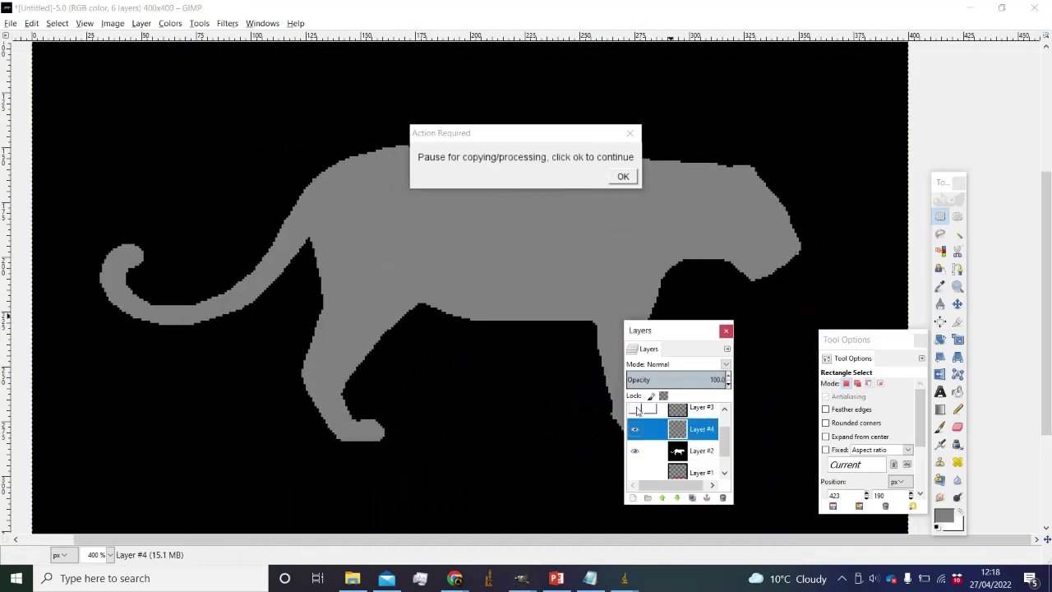
pyautogui.click(694, 410)
pyautogui.keyDown('ctrl'); pyautogui.scroll(3, 739, 188); pyautogui.keyUp('ctrl')
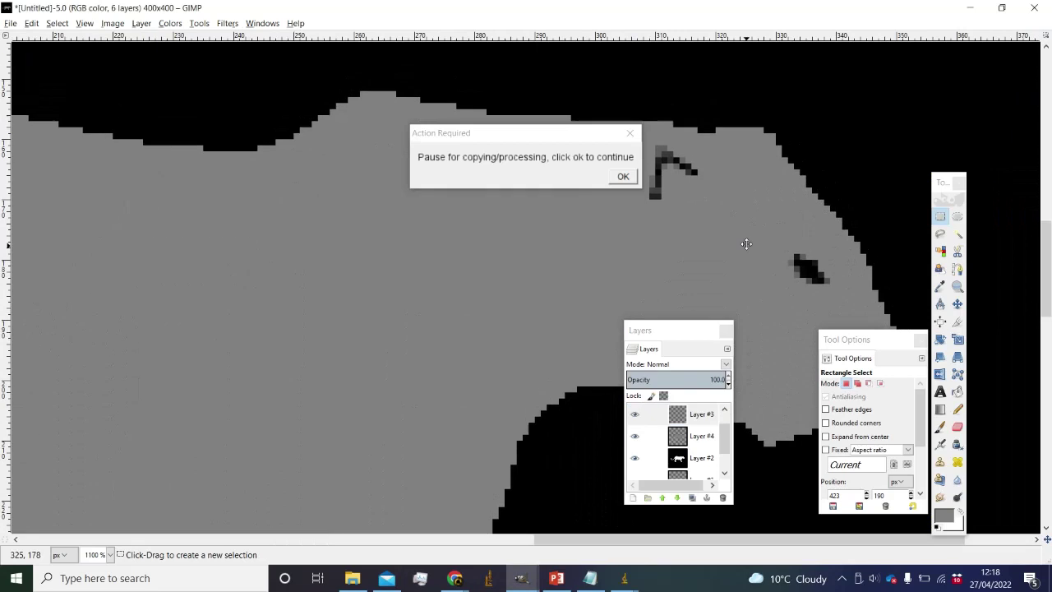
pyautogui.moveTo(691, 345); pyautogui.dragTo(526, 326)
# Smudge the dark ear mark on Layer #3 with a size 7 brush to soften its edges.
pyautogui.click(939, 496)
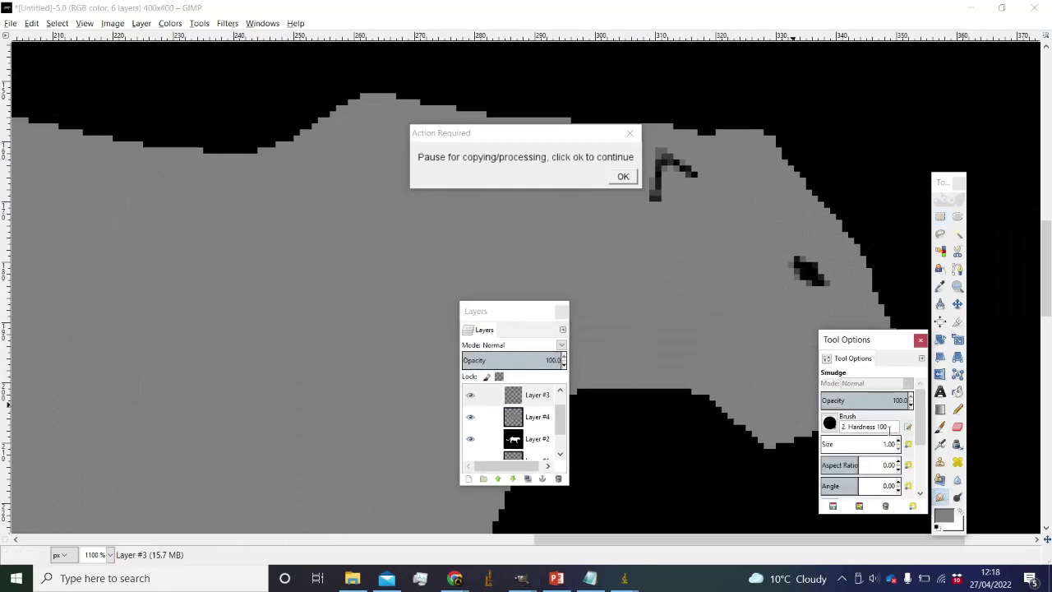
pyautogui.moveTo(664, 170)
pyautogui.mouseDown()
pyautogui.moveTo(657, 192)
pyautogui.moveTo(667, 197)
pyautogui.moveTo(680, 174)
pyautogui.moveTo(685, 184)
pyautogui.moveTo(675, 201)
pyautogui.mouseUp()
pyautogui.moveTo(665, 160); pyautogui.dragTo(668, 166)
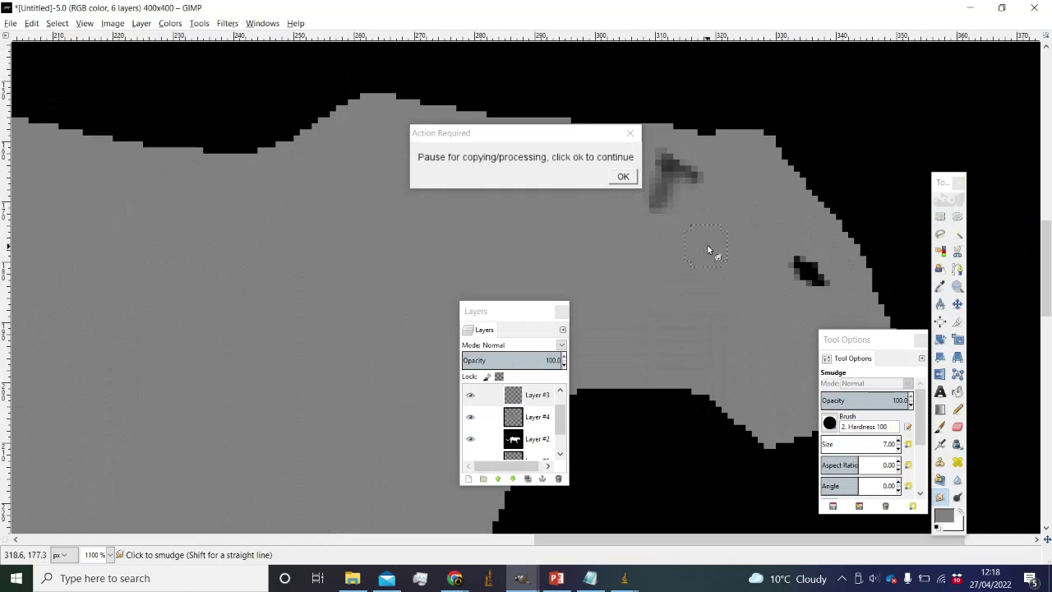
pyautogui.scroll(-7, 705, 251)
pyautogui.moveTo(693, 291); pyautogui.dragTo(782, 259)
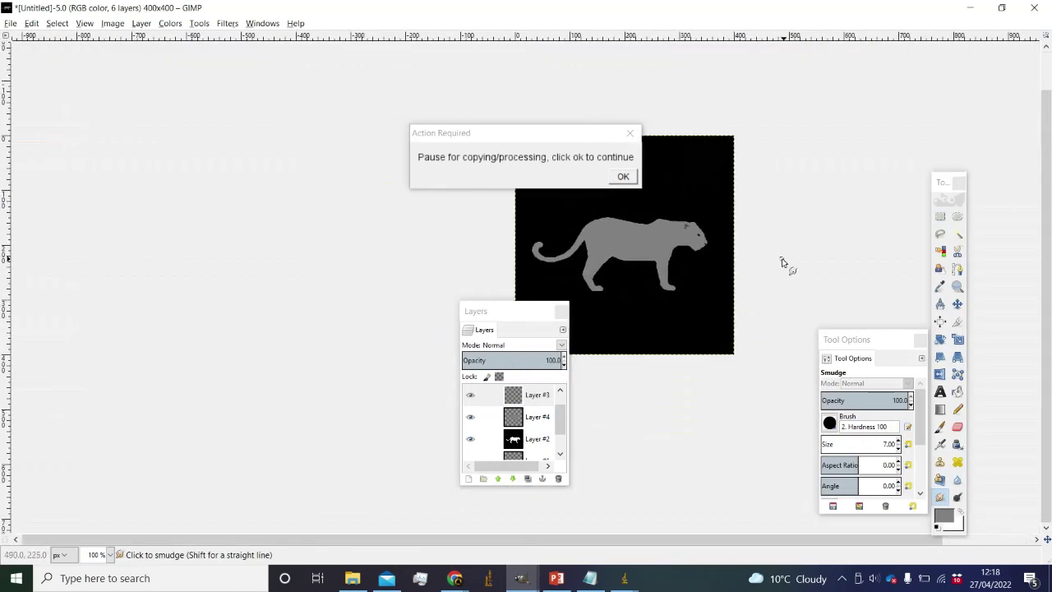
# Paint faint white highlights around the ear mark on Layer #3 using a size 1 Paintbrush at 11.3 opacity.
pyautogui.scroll(5, 782, 259)
pyautogui.scroll(1, 865, 209)
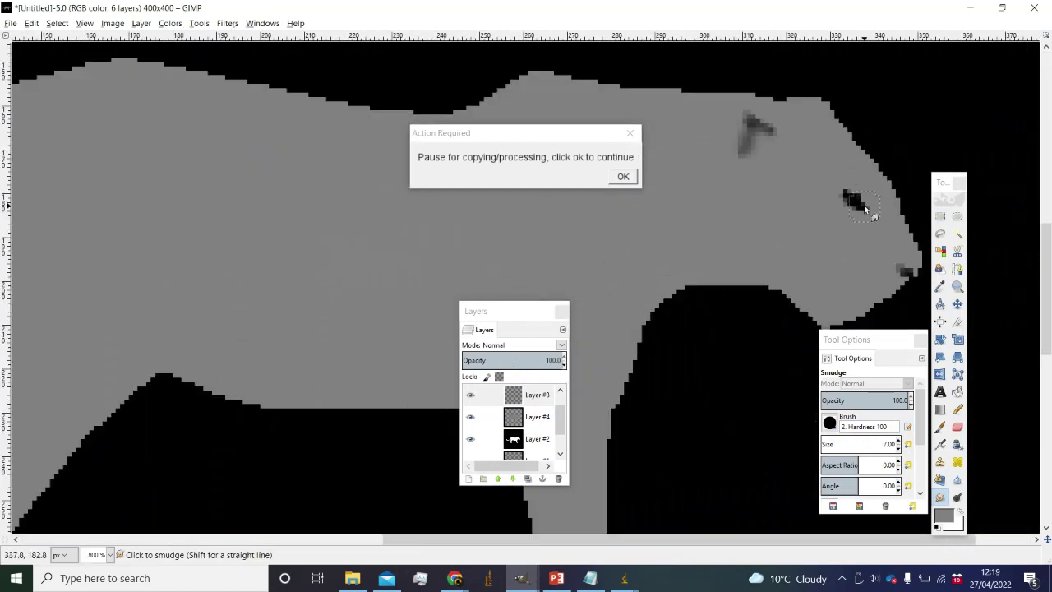
pyautogui.click(940, 426)
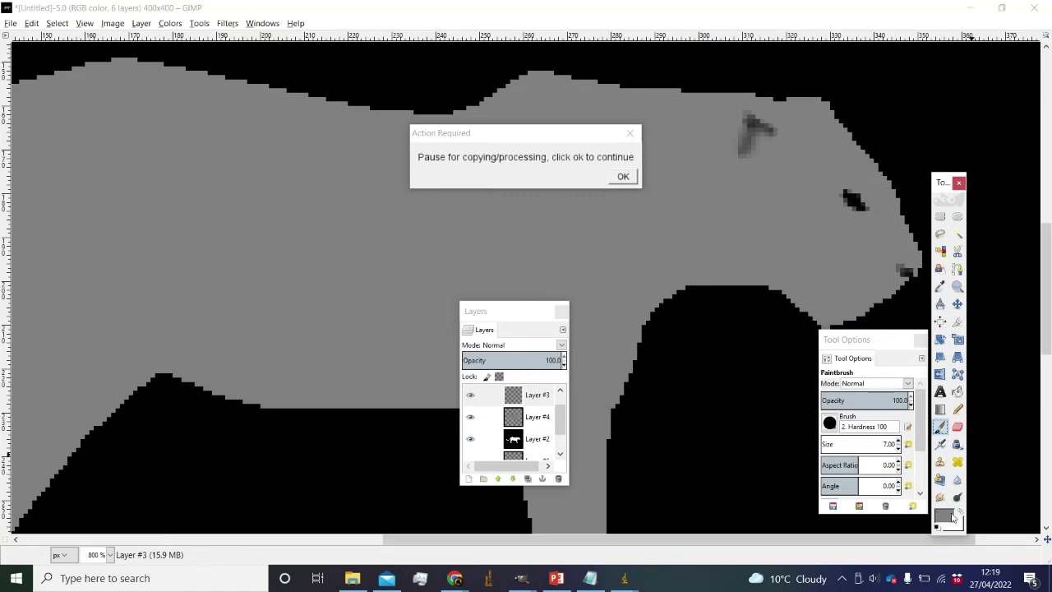
pyautogui.click(957, 511)
pyautogui.doubleClick(884, 444)
pyautogui.write('1')
pyautogui.moveTo(867, 400)
pyautogui.mouseDown()
pyautogui.moveTo(820, 400)
pyautogui.moveTo(830, 400)
pyautogui.mouseUp()
pyautogui.scroll(4, 735, 140)
pyautogui.scroll(3, 738, 131)
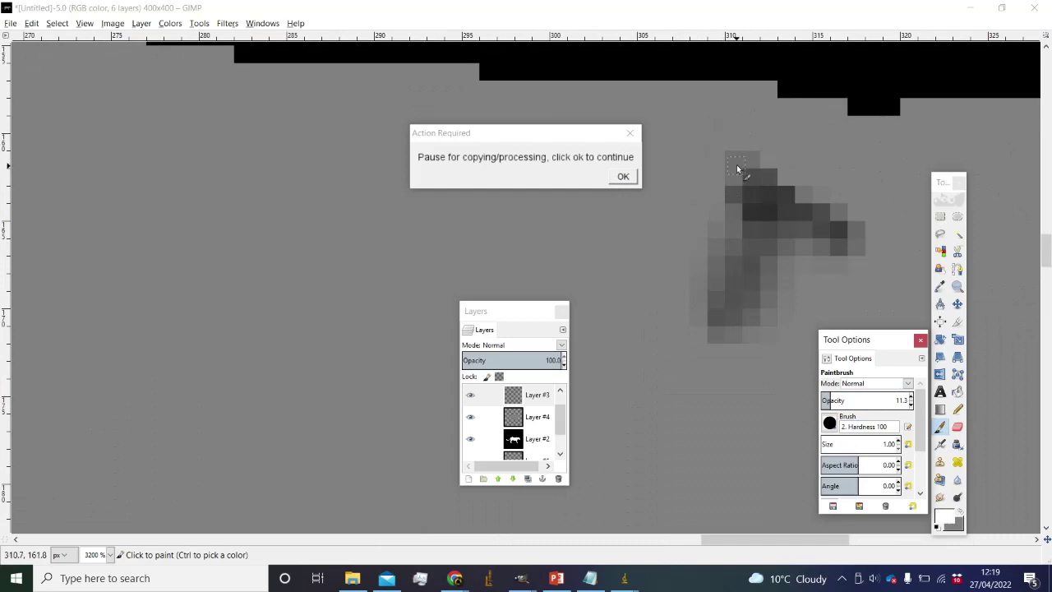
pyautogui.moveTo(737, 170); pyautogui.dragTo(704, 277)
pyautogui.moveTo(720, 183); pyautogui.dragTo(699, 305)
pyautogui.moveTo(740, 206)
pyautogui.mouseDown()
pyautogui.moveTo(744, 161)
pyautogui.moveTo(836, 216)
pyautogui.moveTo(797, 182)
pyautogui.moveTo(846, 220)
pyautogui.mouseUp()
pyautogui.scroll(-4, 838, 226)
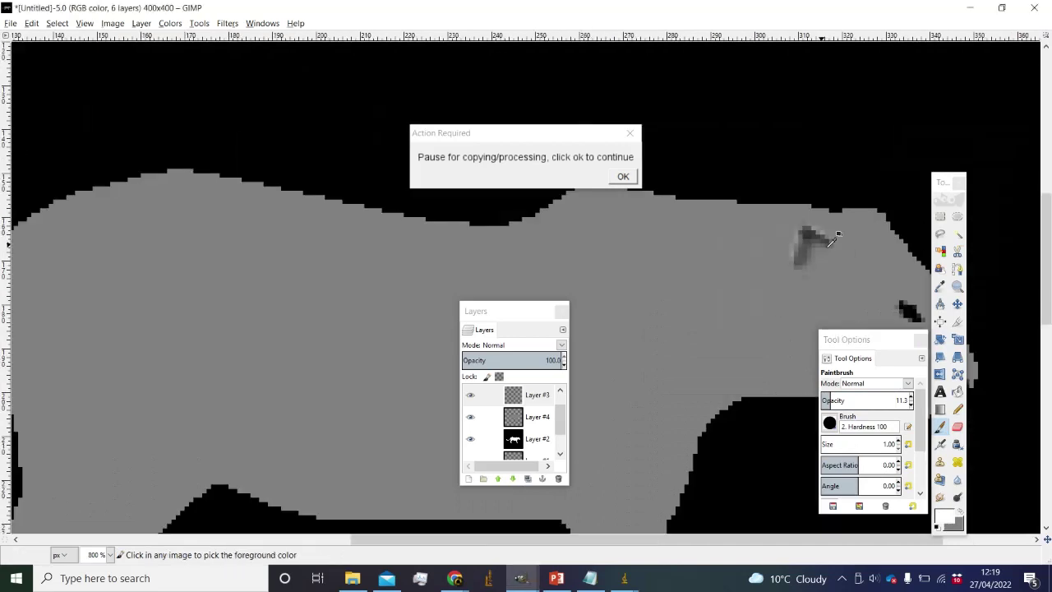
pyautogui.scroll(-4, 855, 255)
pyautogui.scroll(-1, 838, 261)
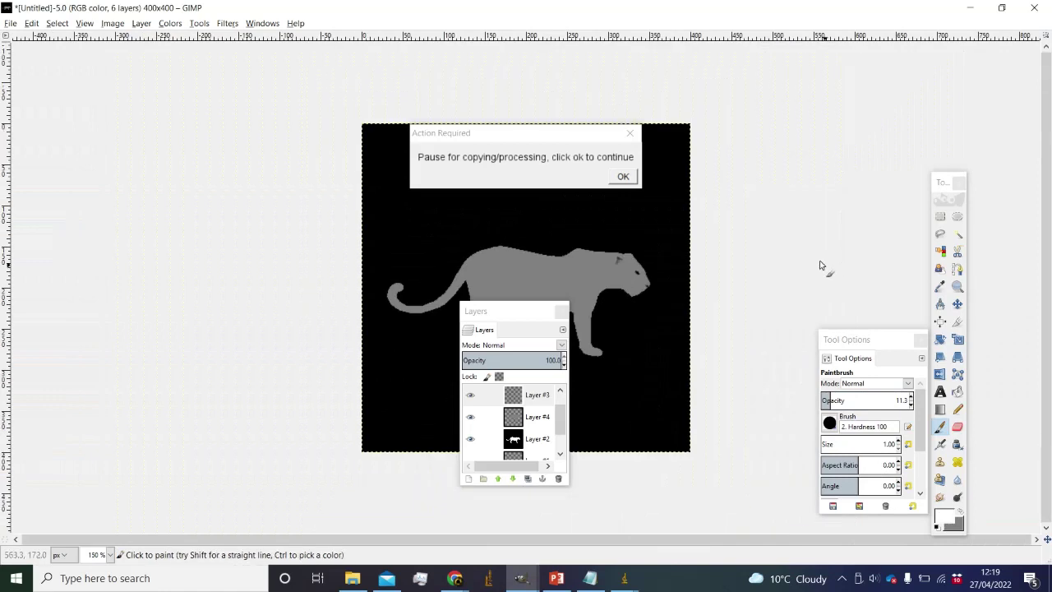
pyautogui.scroll(5, 707, 270)
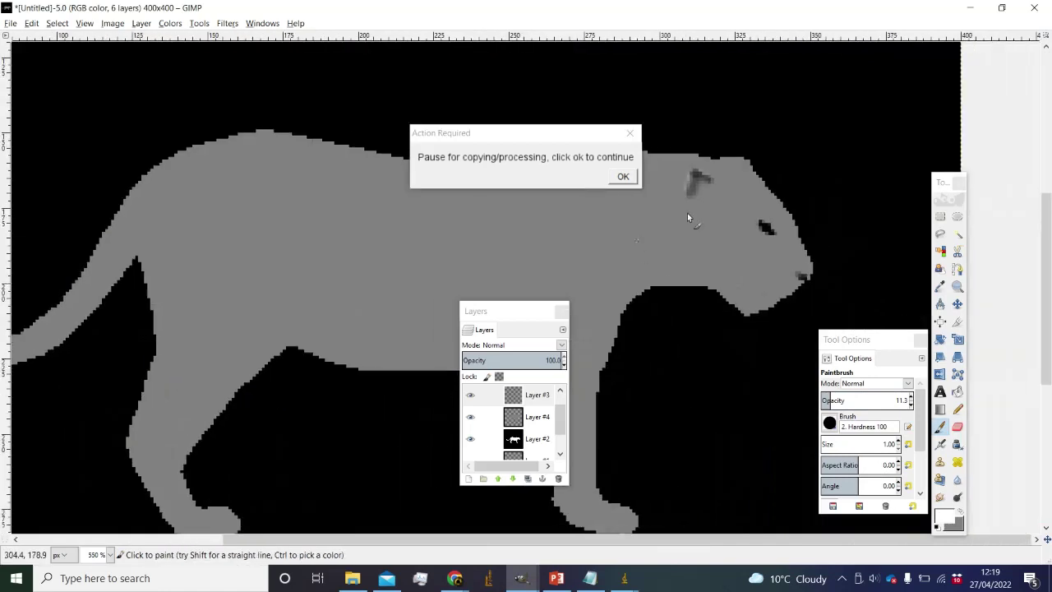
# Paint faint dark strokes at the corners of the eye and light touches above the nose on Layer #3 at 11.3 opacity.
pyautogui.scroll(2, 710, 182)
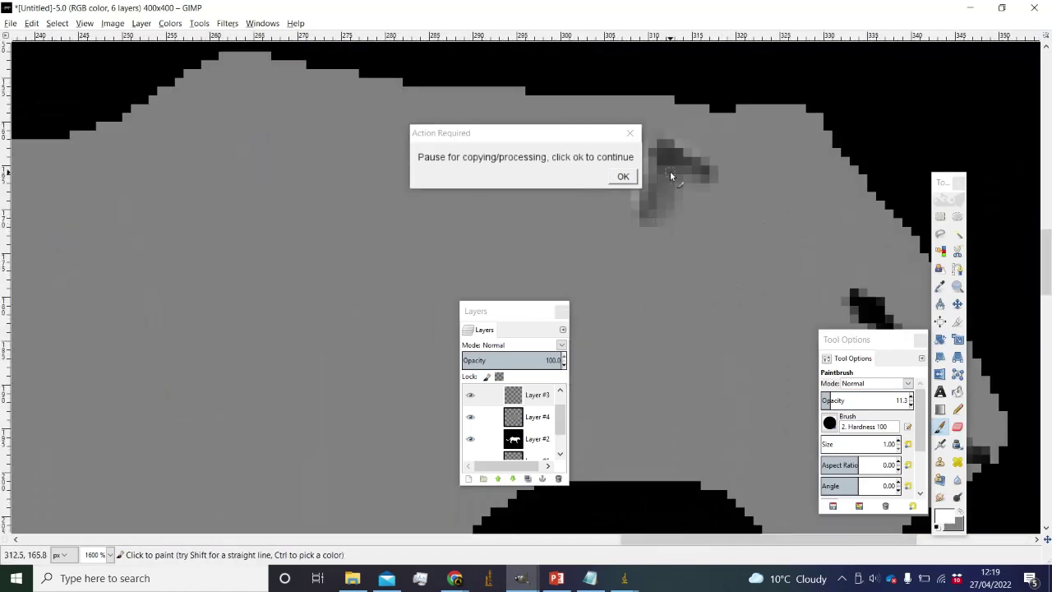
pyautogui.scroll(-6, 692, 225)
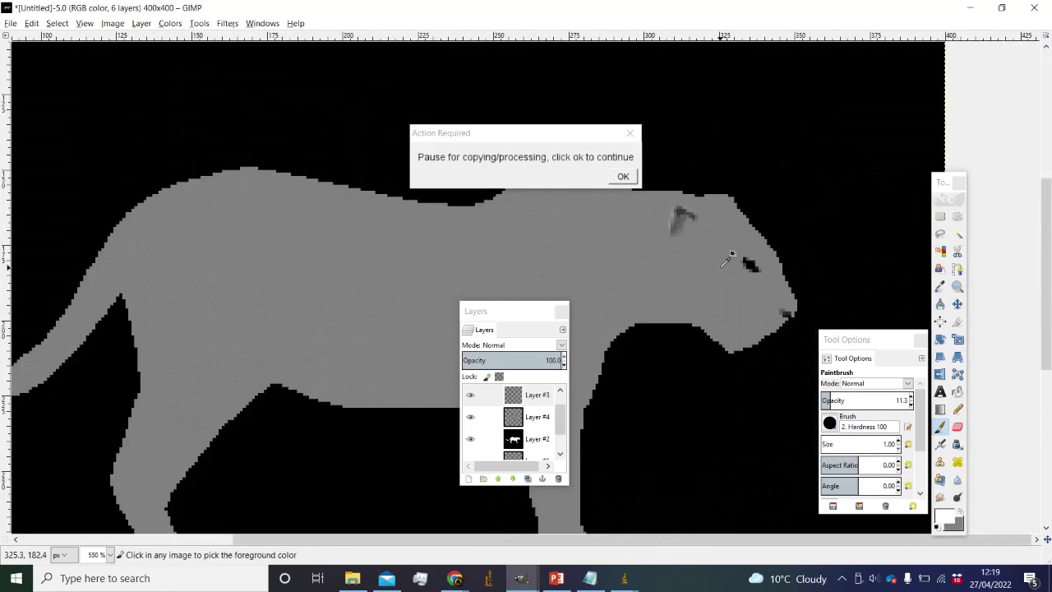
pyautogui.scroll(1, 662, 272)
pyautogui.scroll(6, 664, 271)
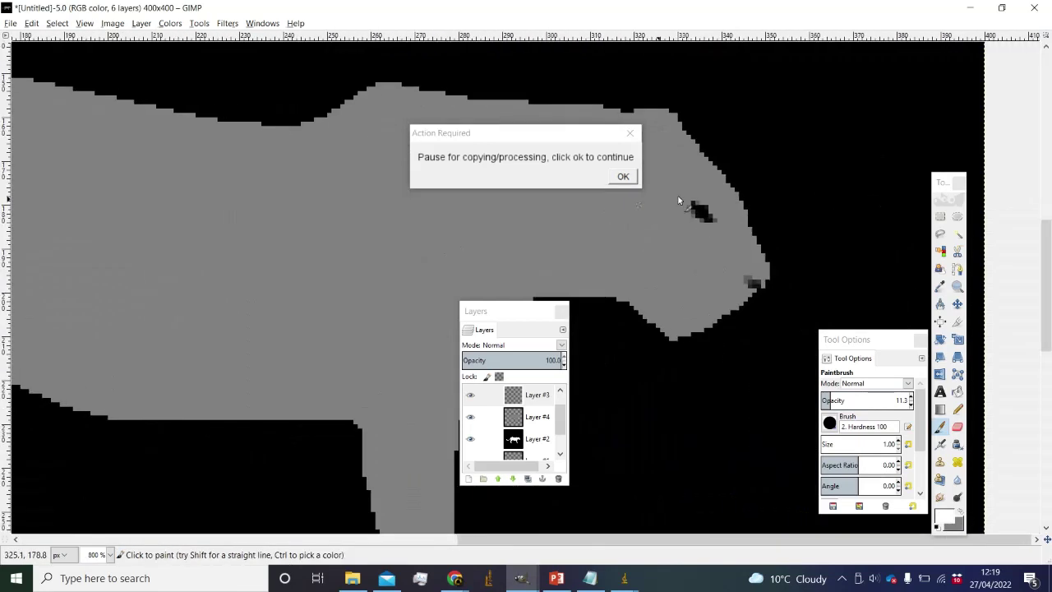
pyautogui.keyDown('ctrl'); pyautogui.click(716, 236); pyautogui.keyUp('ctrl')
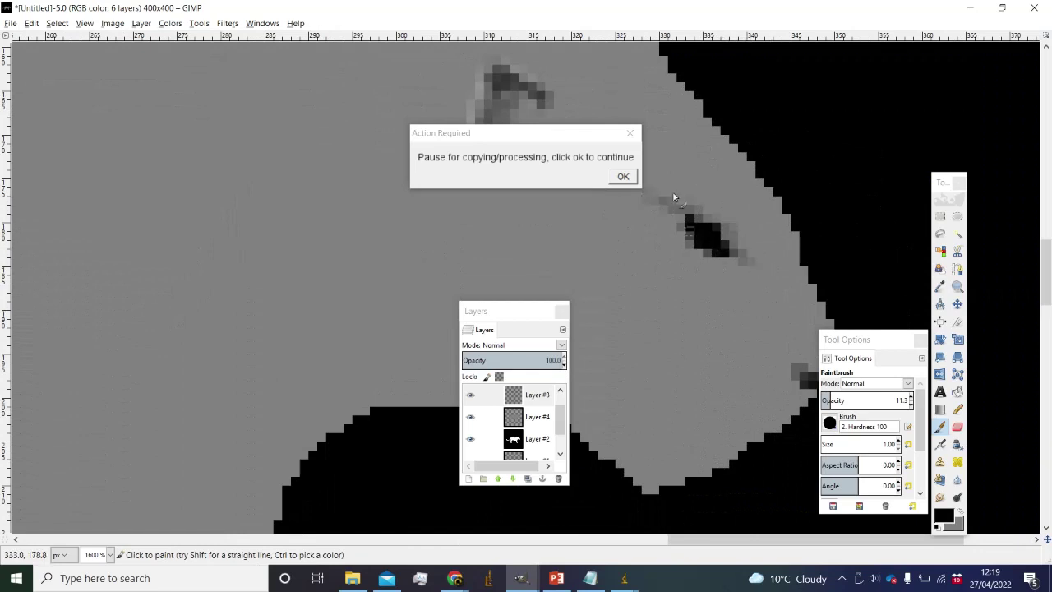
pyautogui.keyDown('ctrl'); pyautogui.click(736, 208); pyautogui.keyUp('ctrl')
pyautogui.scroll(-6, 708, 211)
pyautogui.scroll(4, 706, 282)
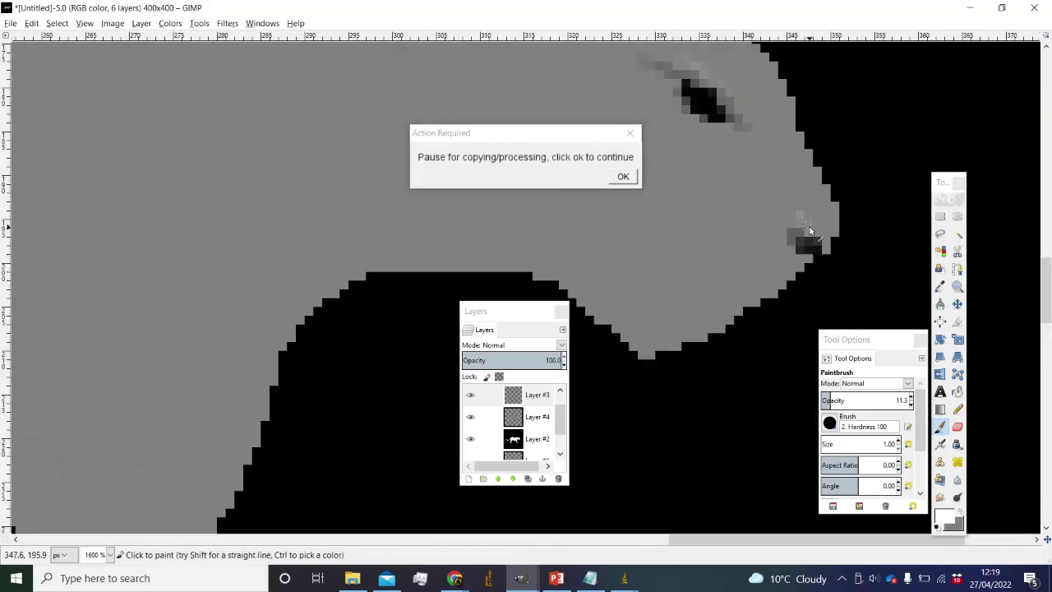
pyautogui.scroll(-7, 808, 233)
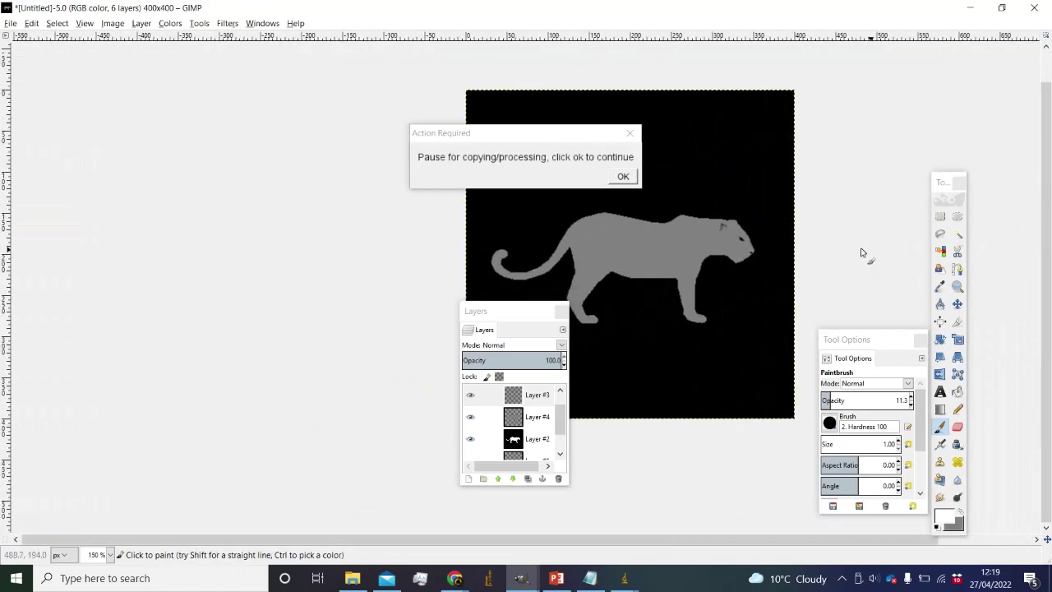
# Export the image over Shader.png, continue the ImageJ test with the current genes, and inspect the shading on the leopard's head.
pyautogui.click(13, 23)
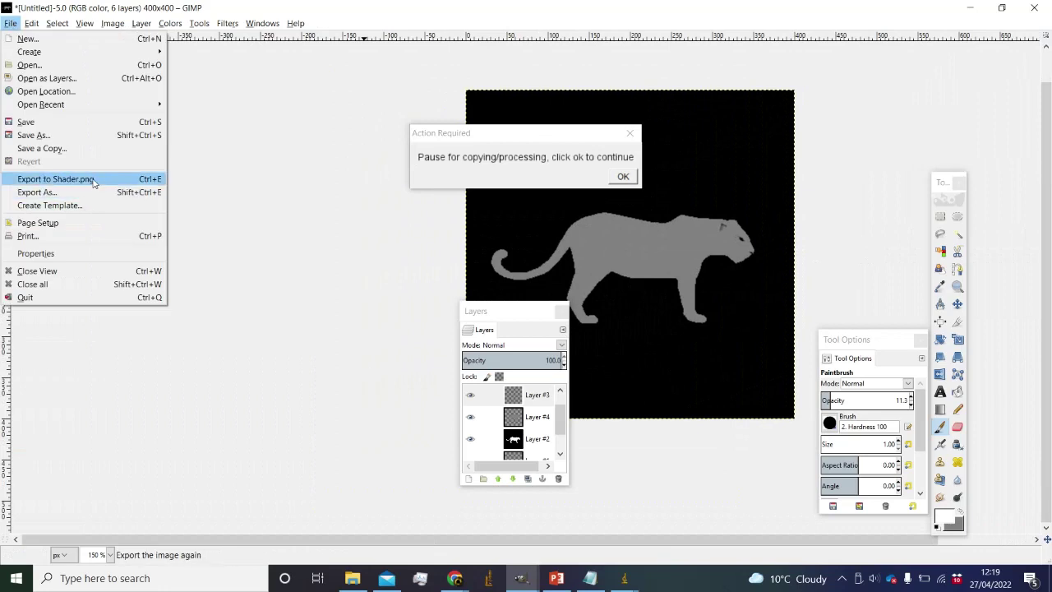
pyautogui.click(91, 179)
pyautogui.click(617, 179)
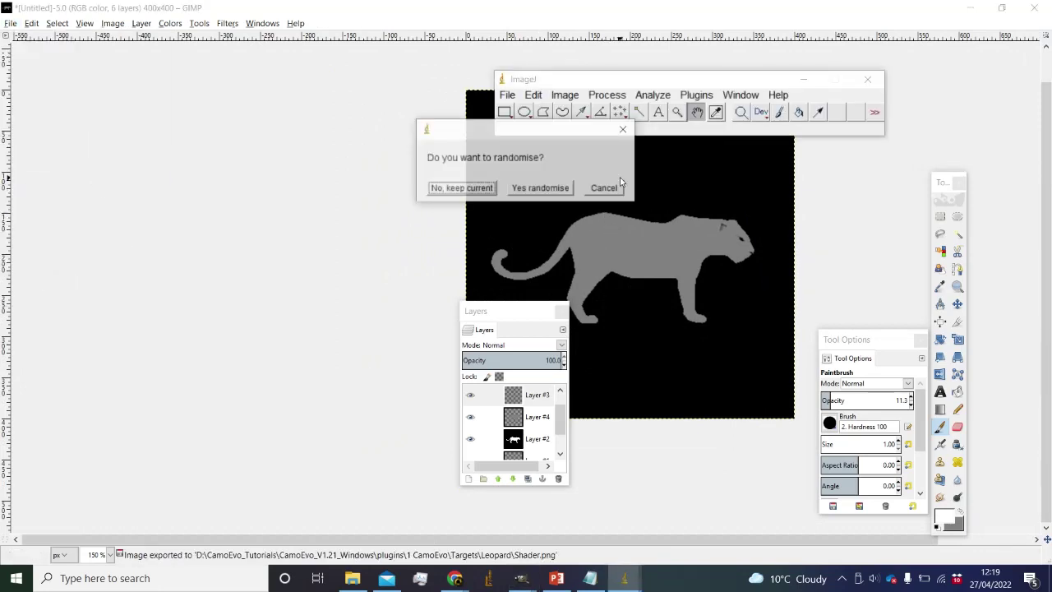
pyautogui.press('Return')
pyautogui.press('Return')
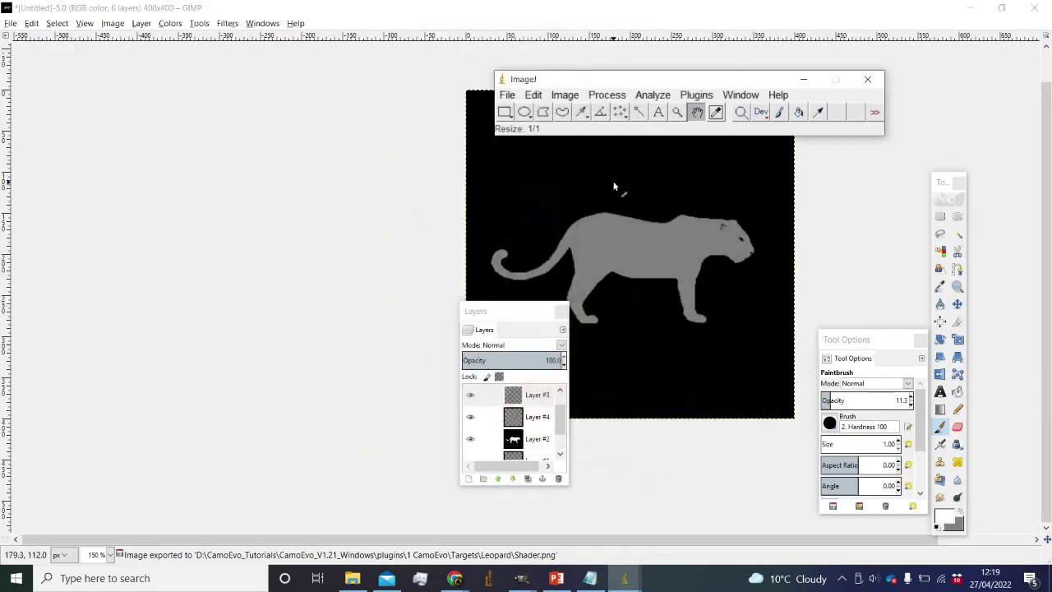
pyautogui.scroll(3, 741, 321)
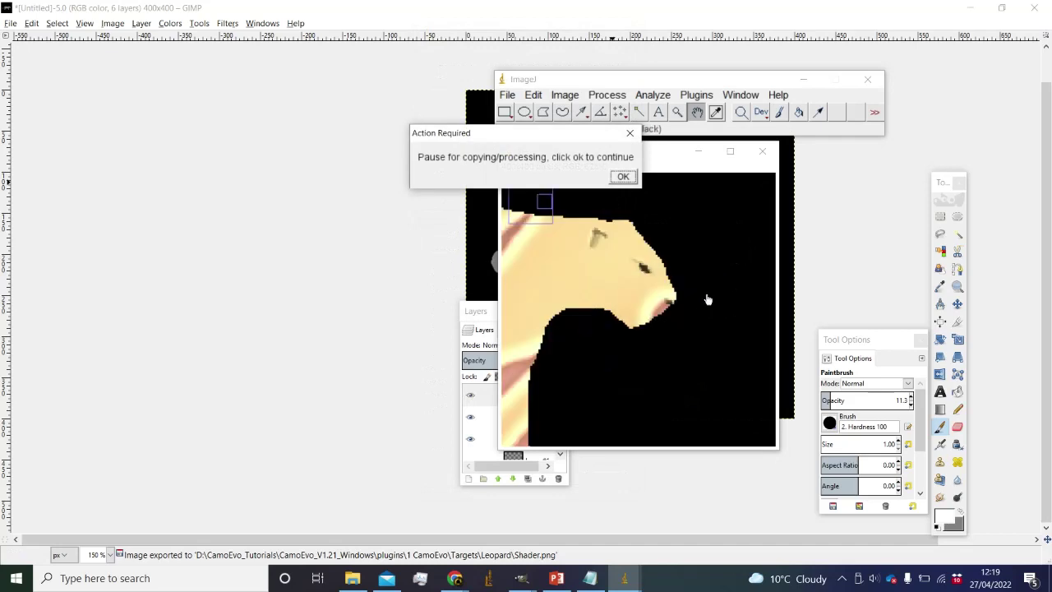
pyautogui.scroll(-1, 726, 297)
pyautogui.scroll(-2, 719, 331)
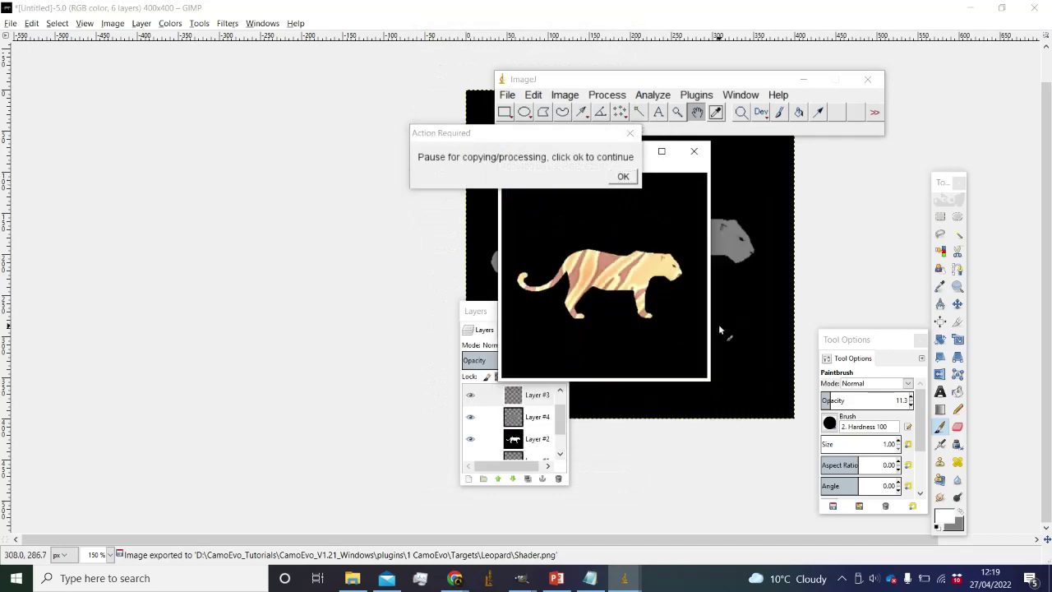
pyautogui.scroll(1, 663, 310)
# Repeat the ImageJ test with randomised genes several times and move the last generated leopard image clear of the GIMP canvas.
pyautogui.click(623, 176)
pyautogui.click(536, 188)
pyautogui.click(542, 189)
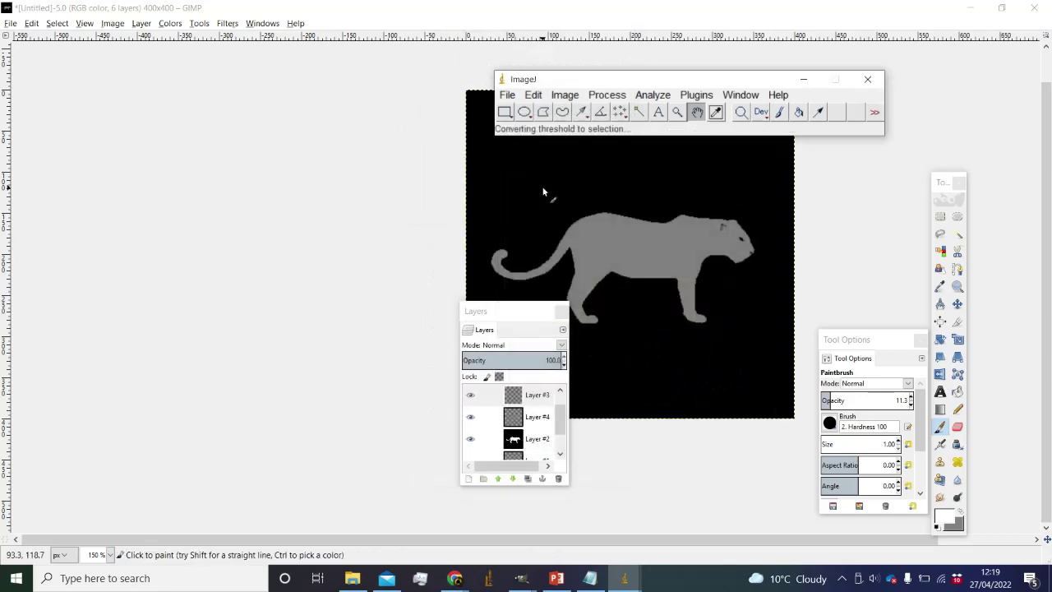
pyautogui.press('Return')
pyautogui.click(542, 188)
pyautogui.click(542, 188)
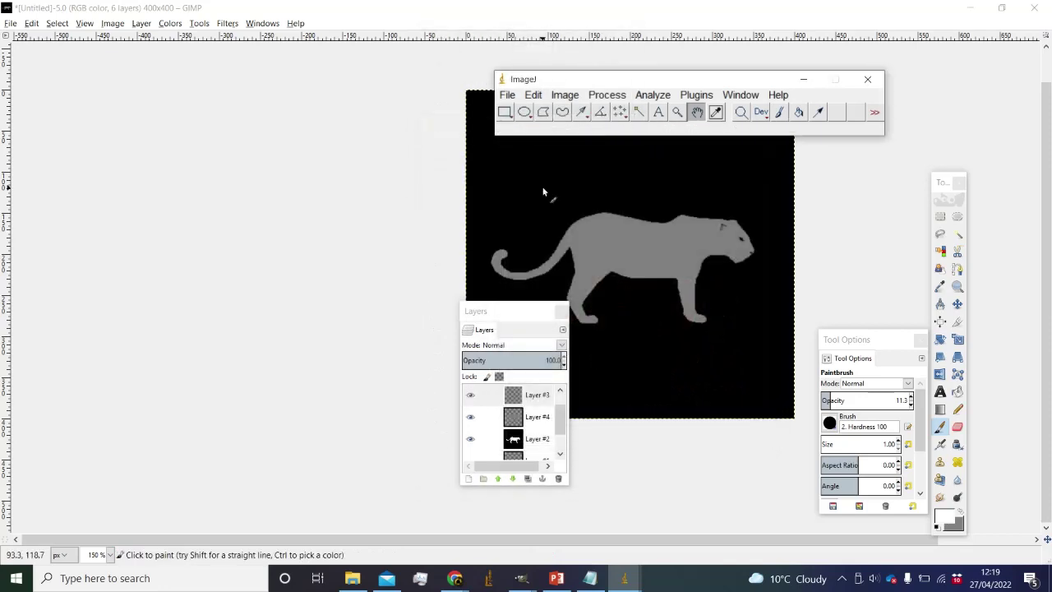
pyautogui.press('Return')
pyautogui.click(543, 188)
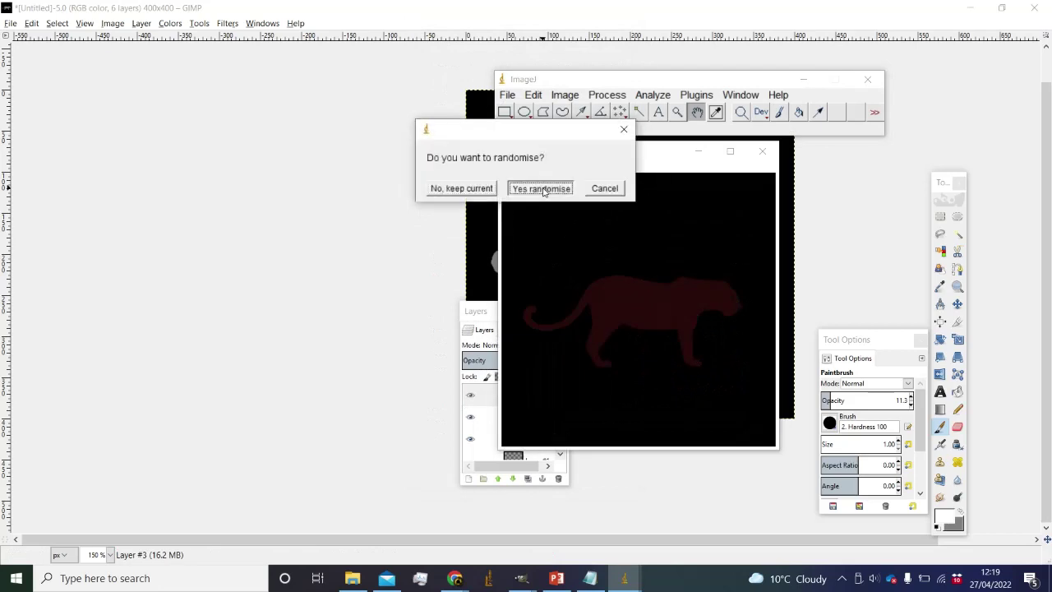
pyautogui.click(542, 187)
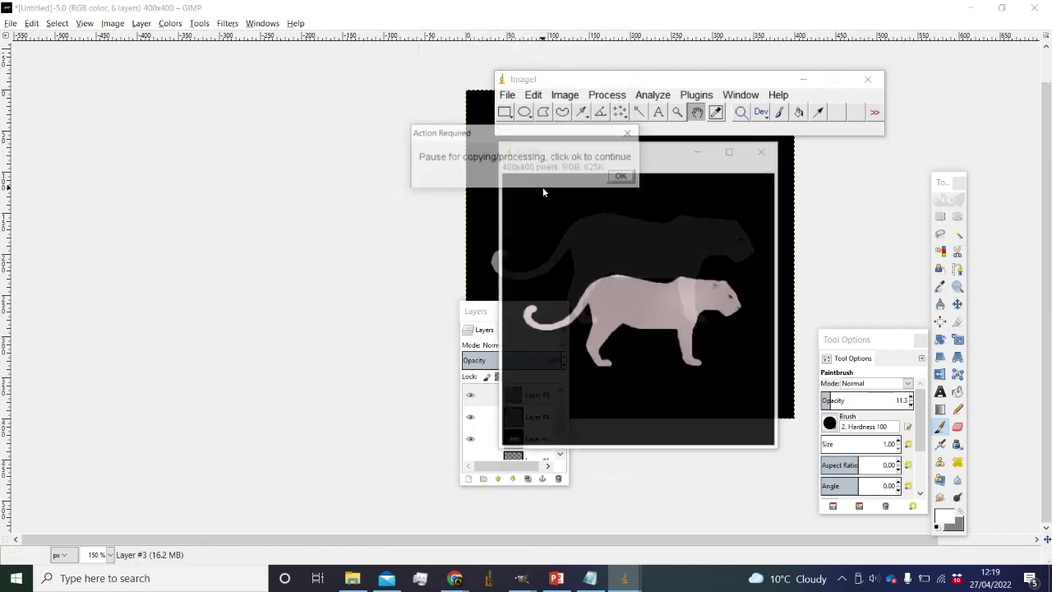
pyautogui.moveTo(662, 159); pyautogui.dragTo(220, 134)
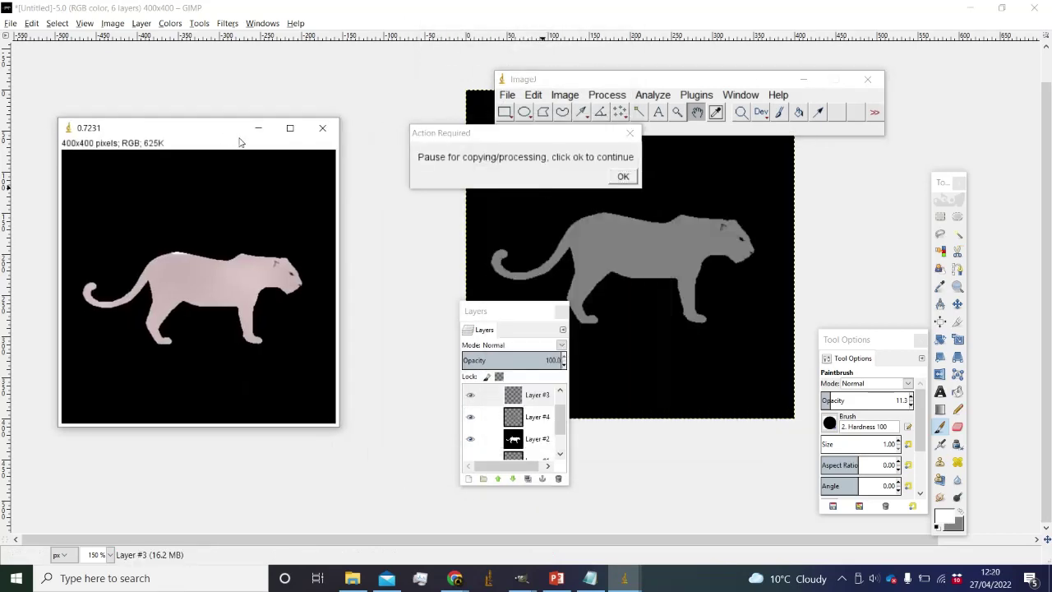
# Show the 33% opacity leopard photo layer in GIMP as a reference and make Layer #3 active again.
pyautogui.scroll(1, 615, 235)
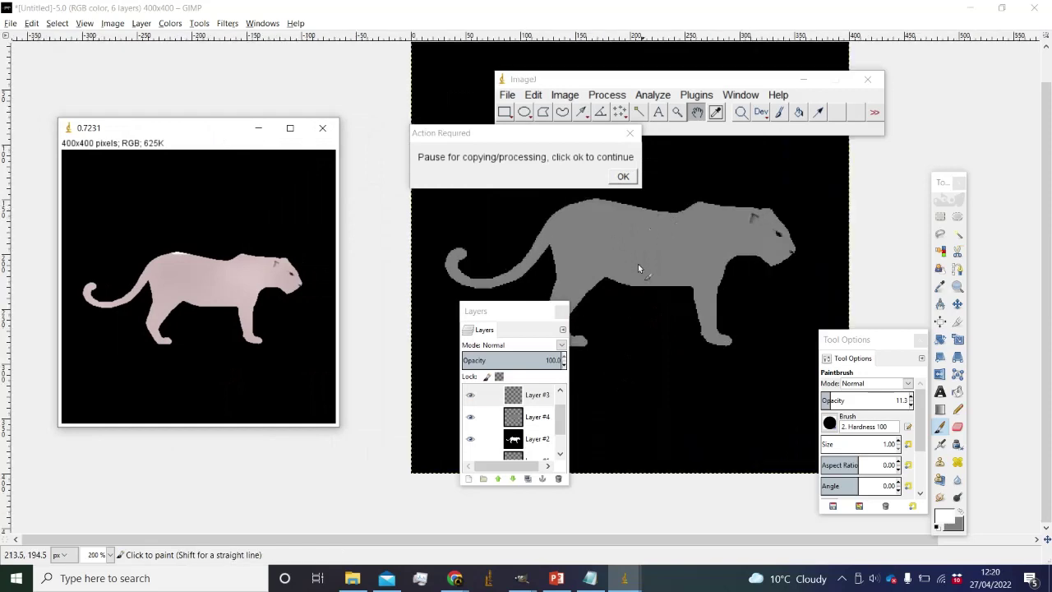
pyautogui.scroll(1, 509, 402)
pyautogui.click(511, 399)
pyautogui.click(511, 399)
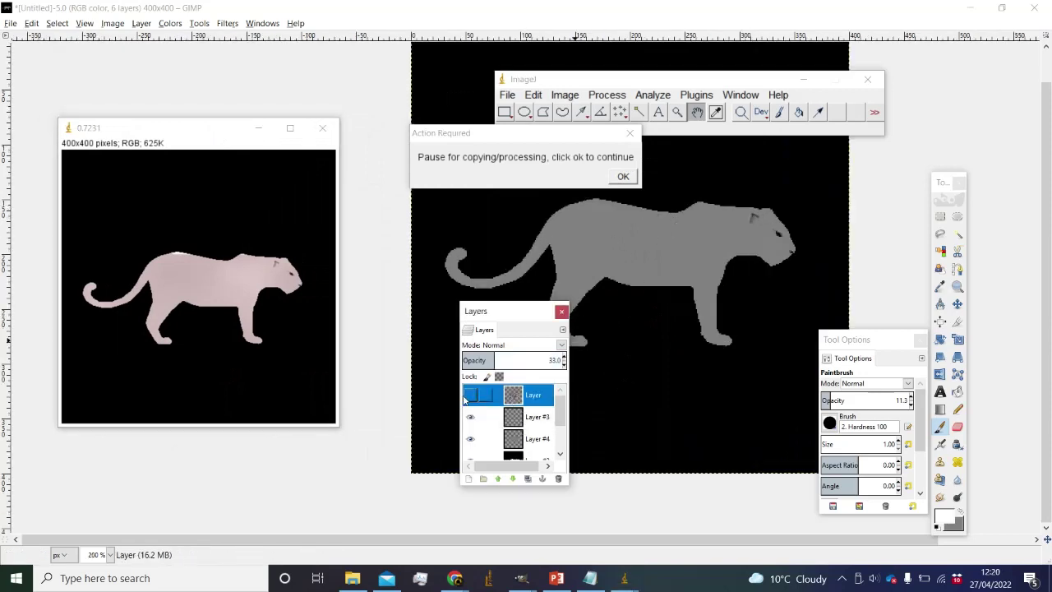
pyautogui.click(469, 396)
pyautogui.scroll(2, 778, 237)
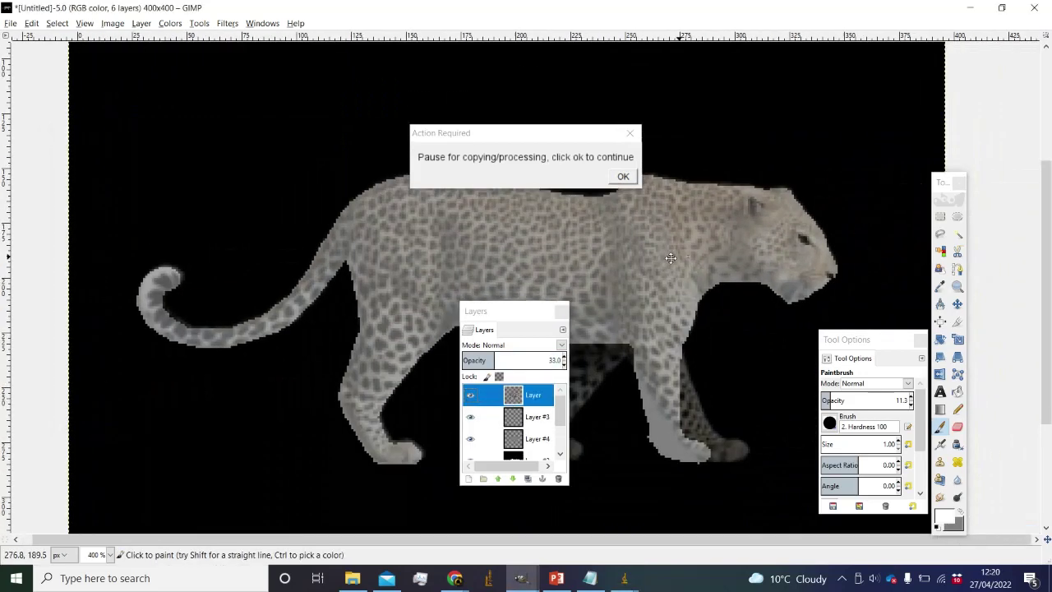
pyautogui.scroll(2, 713, 273)
pyautogui.click(499, 421)
pyautogui.click(500, 421)
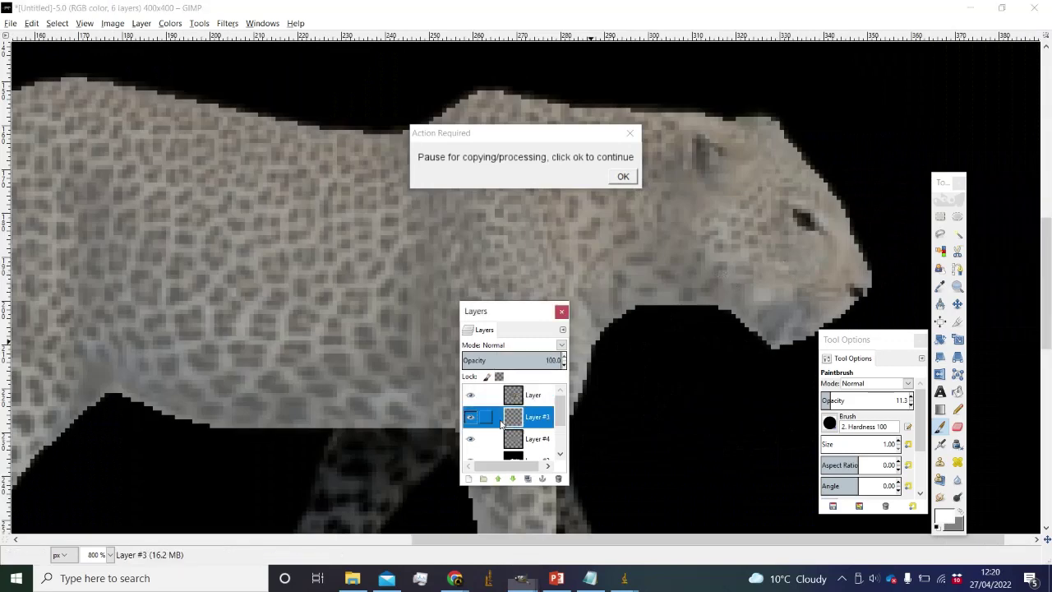
# Set the foreground colour to black and paint faint contour lines from ear to throat and behind the front leg, hiding the photo reference layer.
pyautogui.click(944, 526)
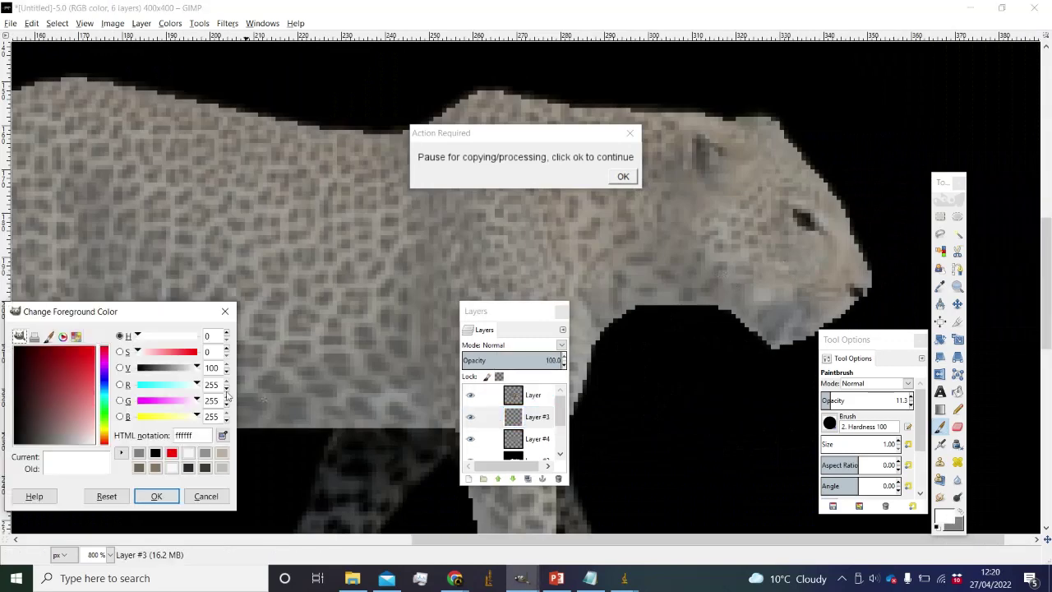
pyautogui.click(155, 452)
pyautogui.click(156, 496)
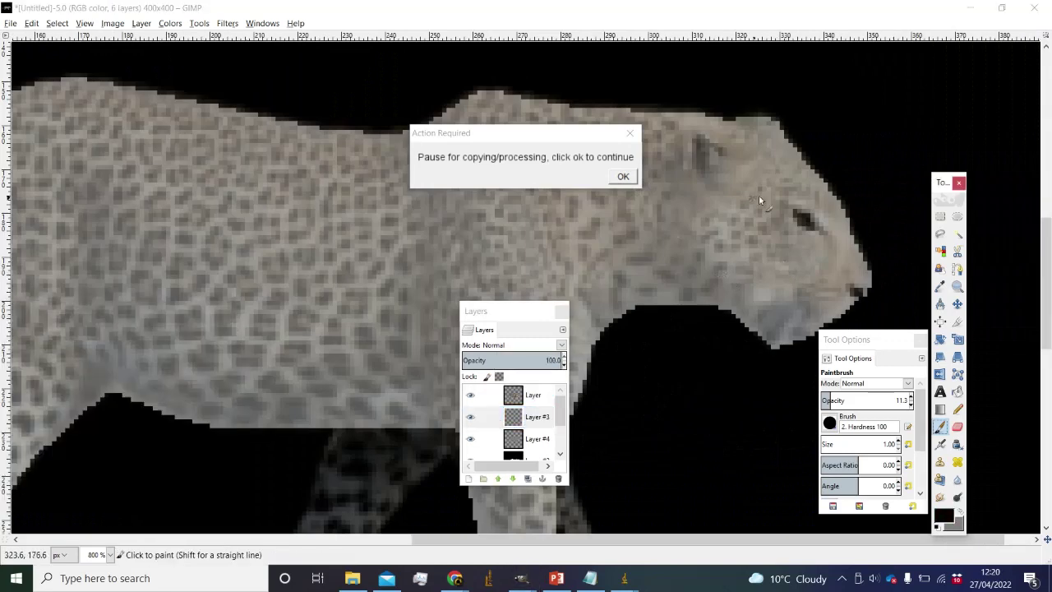
pyautogui.scroll(2, 695, 223)
pyautogui.hscroll(-2, 695, 223)
pyautogui.scroll(-1, 766, 171)
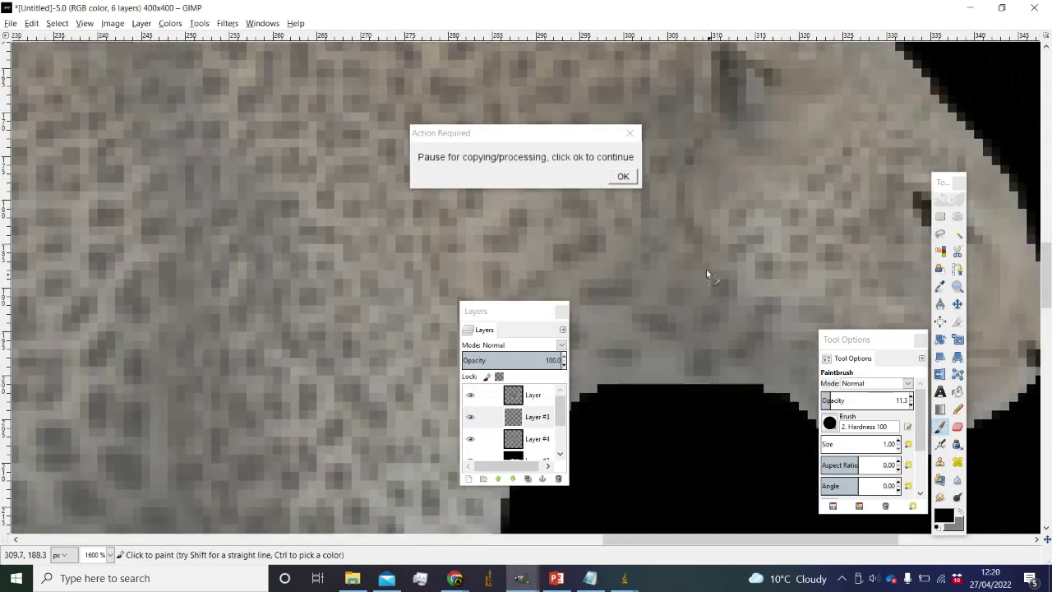
pyautogui.scroll(-4, 762, 382)
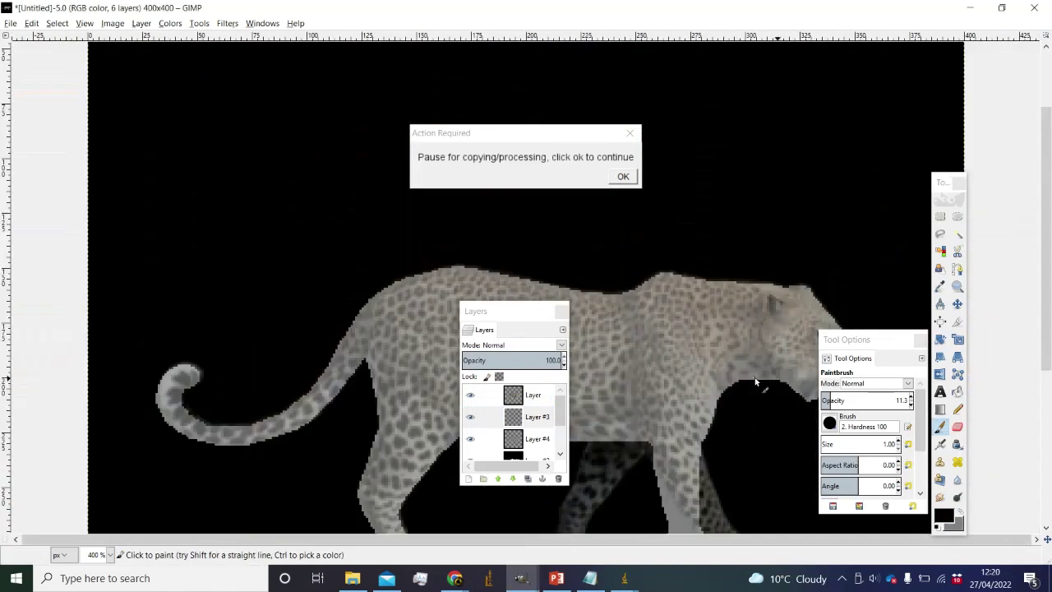
pyautogui.scroll(3, 739, 271)
pyautogui.click(470, 394)
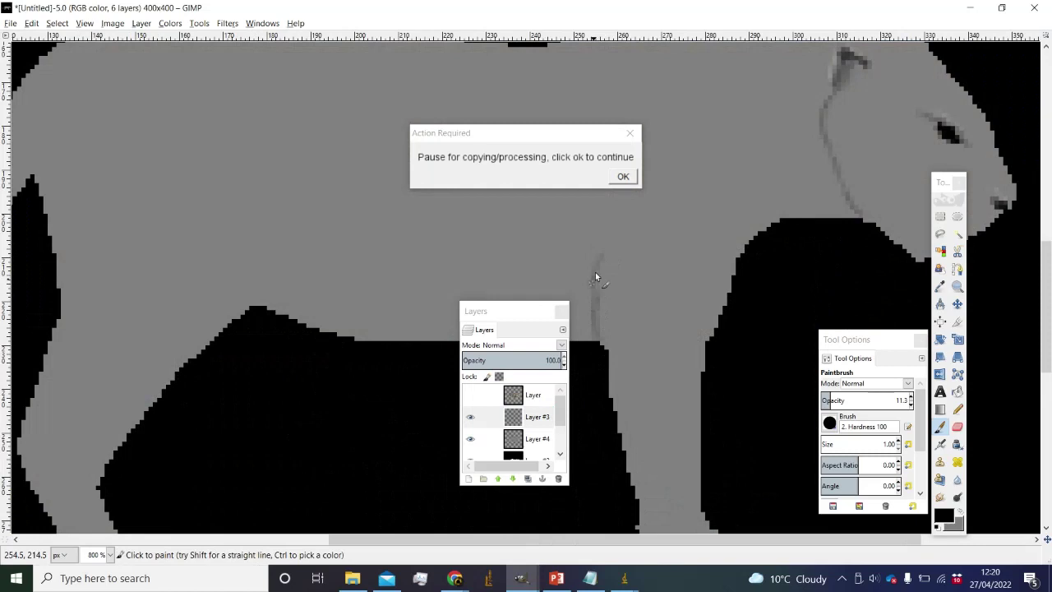
pyautogui.scroll(-4, 591, 284)
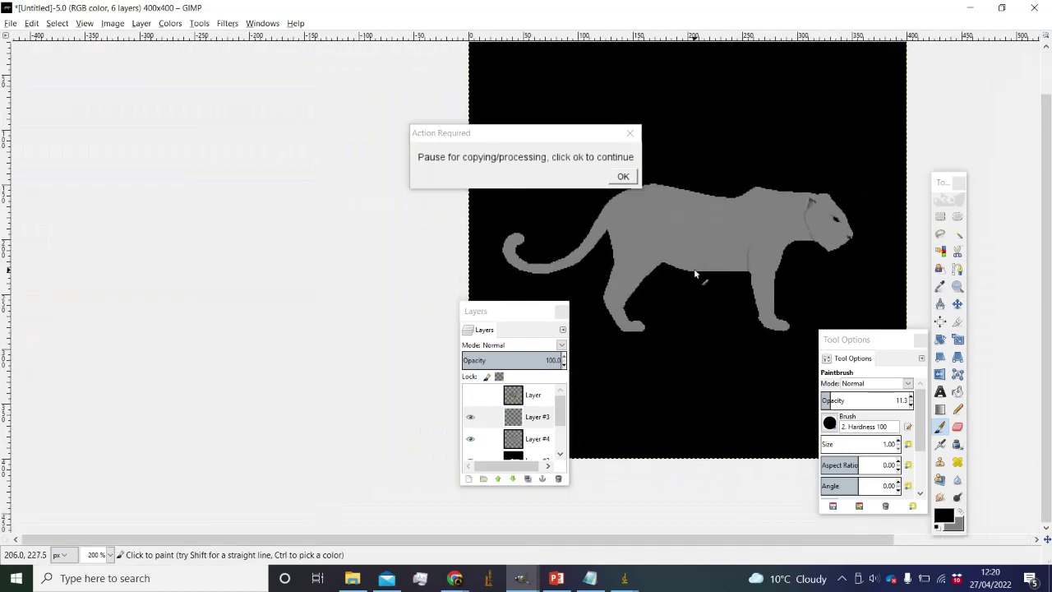
# Paint a faint black contour line along the front edge of the hind thigh on Layer #3.
pyautogui.scroll(4, 699, 245)
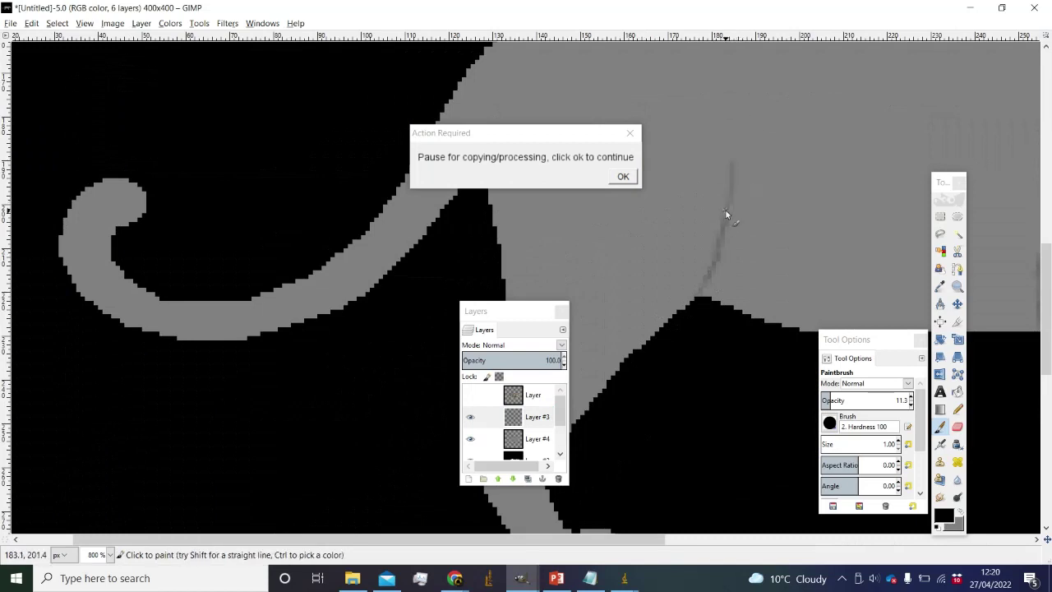
pyautogui.scroll(-6, 692, 223)
pyautogui.scroll(-1, 691, 224)
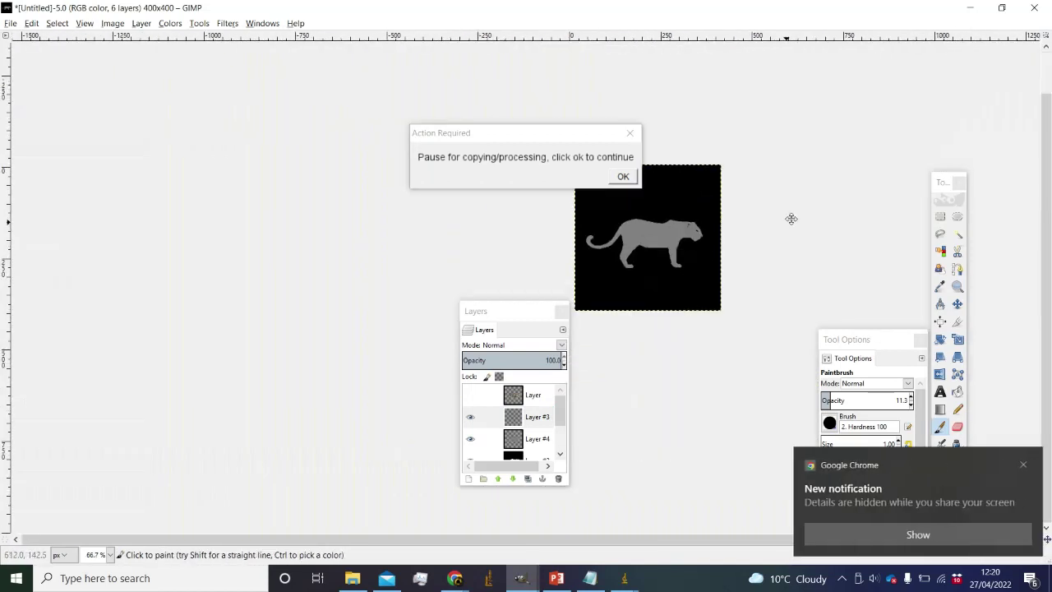
pyautogui.scroll(3, 693, 244)
pyautogui.scroll(5, 741, 222)
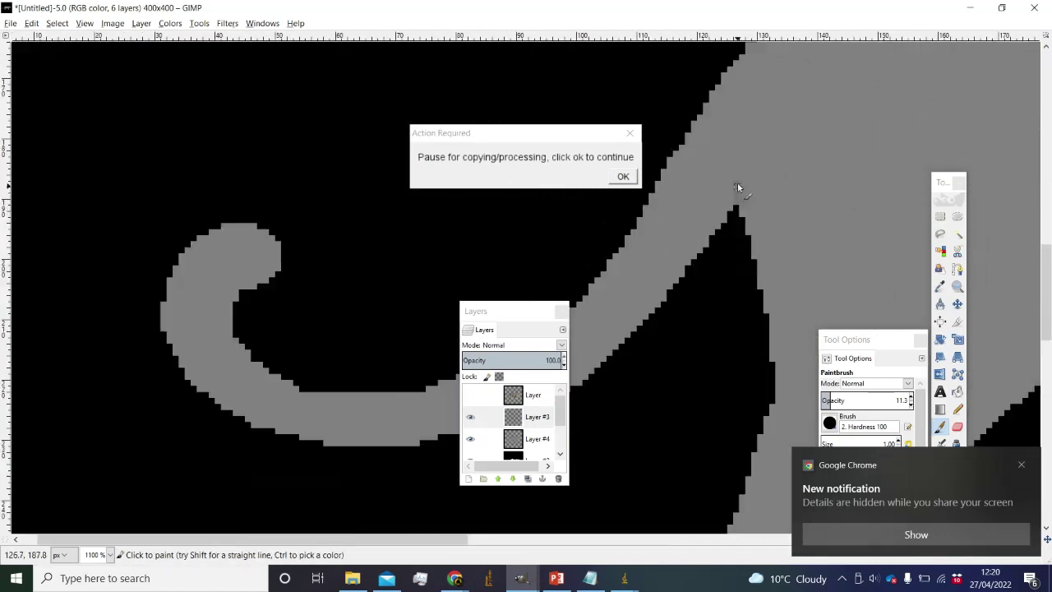
pyautogui.scroll(-6, 751, 226)
pyautogui.scroll(3, 621, 244)
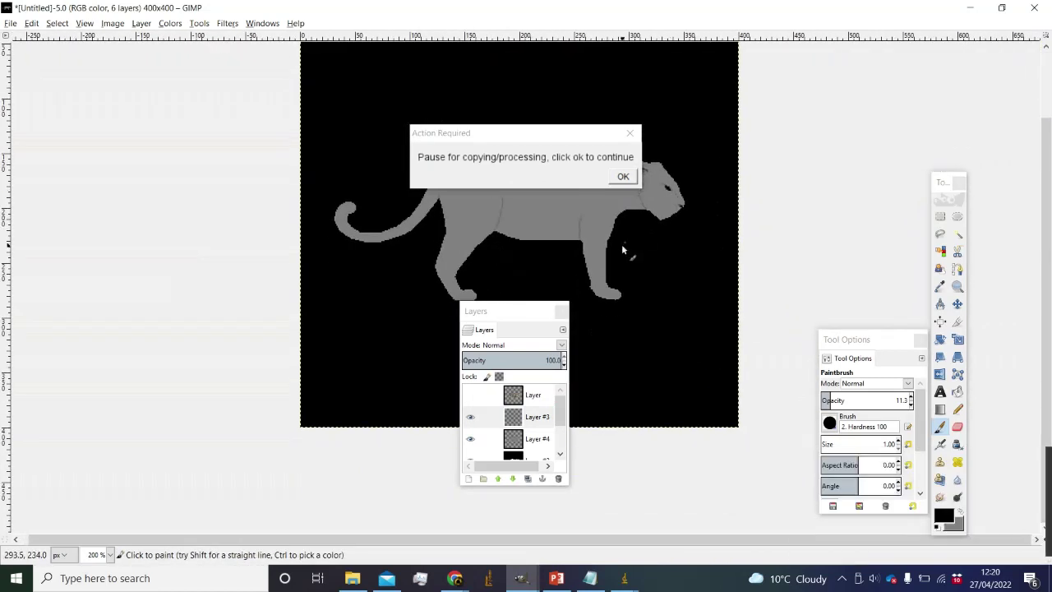
# Soften the front leg, hind thigh and neck contour lines on Layer #3 using Smudge with a size 13 brush.
pyautogui.scroll(2, 567, 263)
pyautogui.moveTo(546, 134); pyautogui.dragTo(278, 113)
pyautogui.click(940, 497)
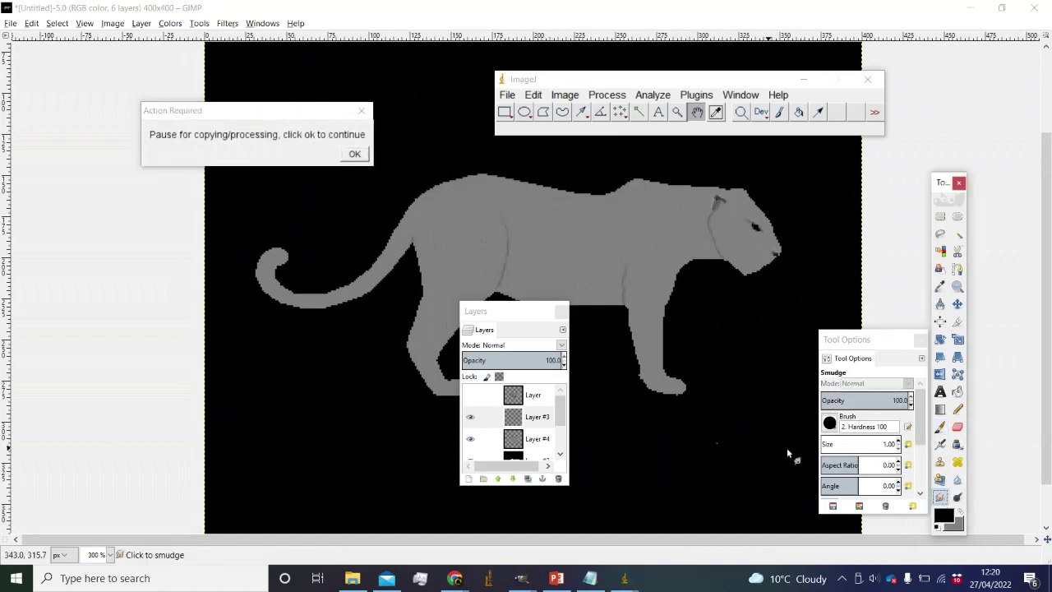
pyautogui.scroll(2, 641, 316)
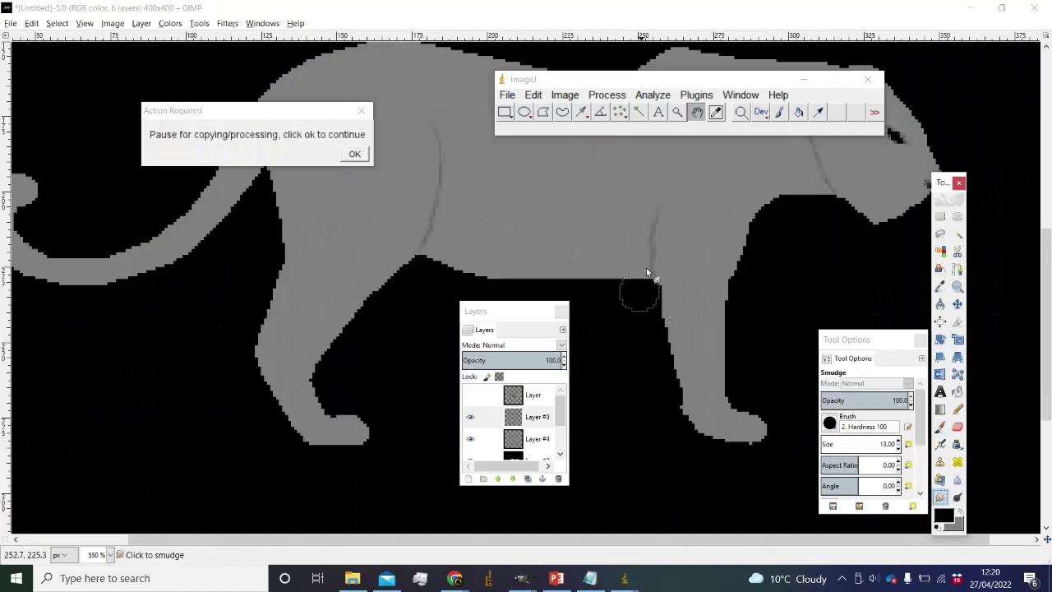
pyautogui.click(669, 218)
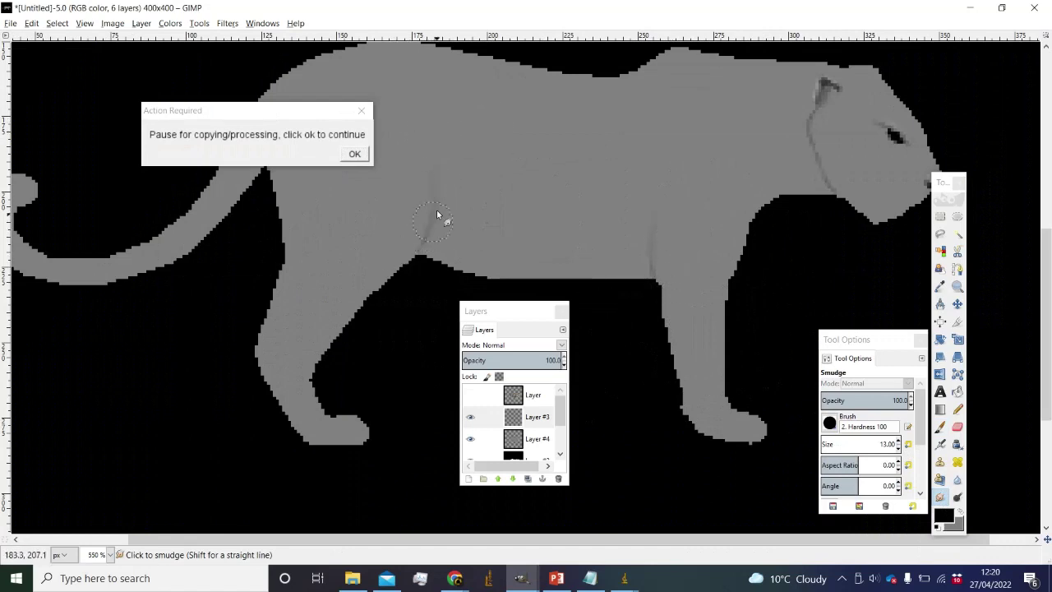
pyautogui.scroll(3, 842, 164)
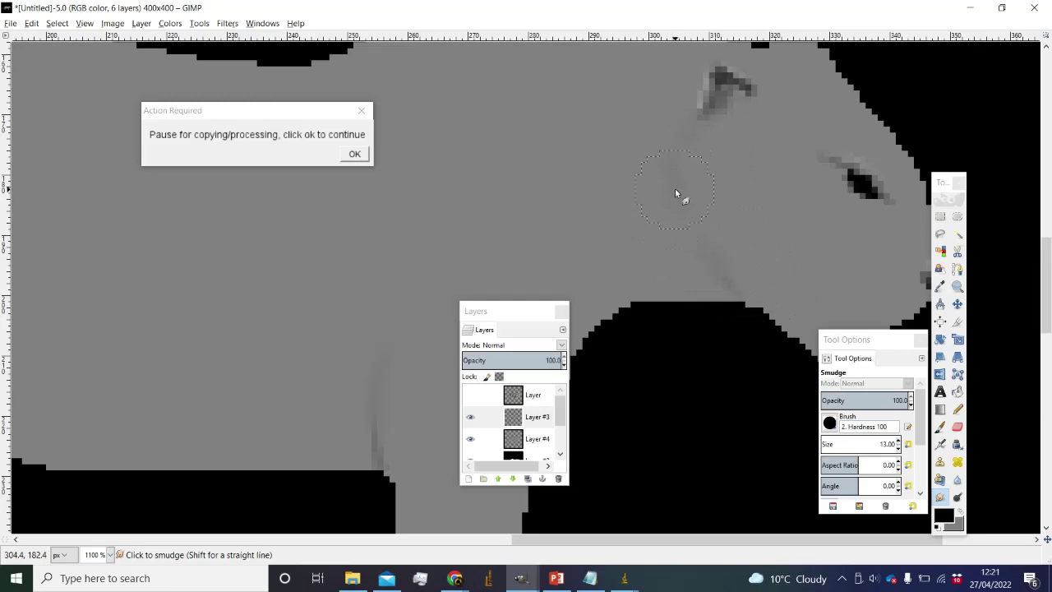
# Retouch the neck contour below the ear with a black size 1 Paintbrush at 2.3 opacity.
pyautogui.click(940, 425)
pyautogui.moveTo(838, 402); pyautogui.dragTo(830, 400)
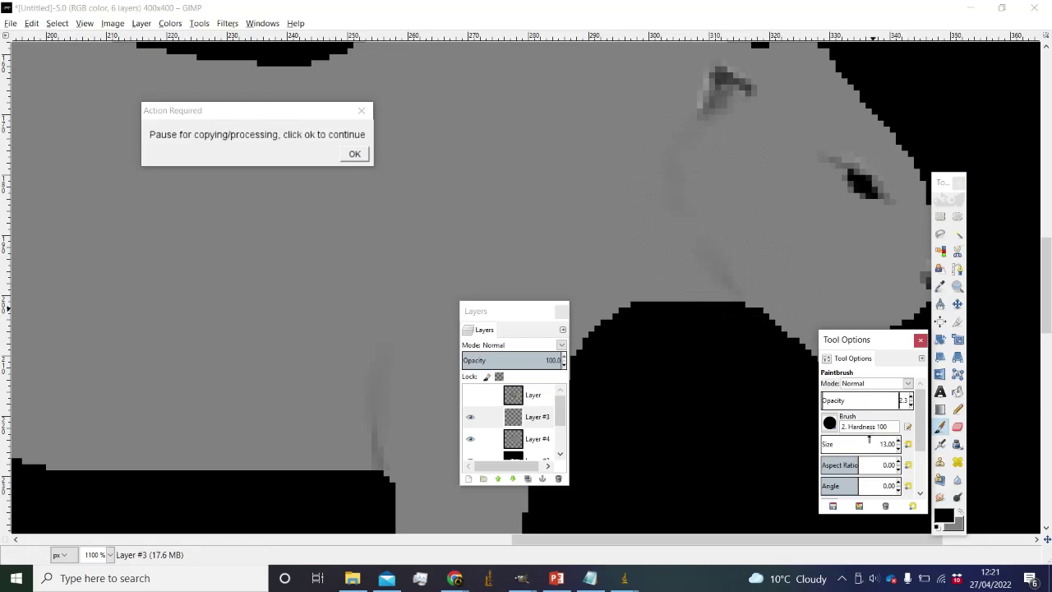
pyautogui.moveTo(703, 121); pyautogui.dragTo(666, 183)
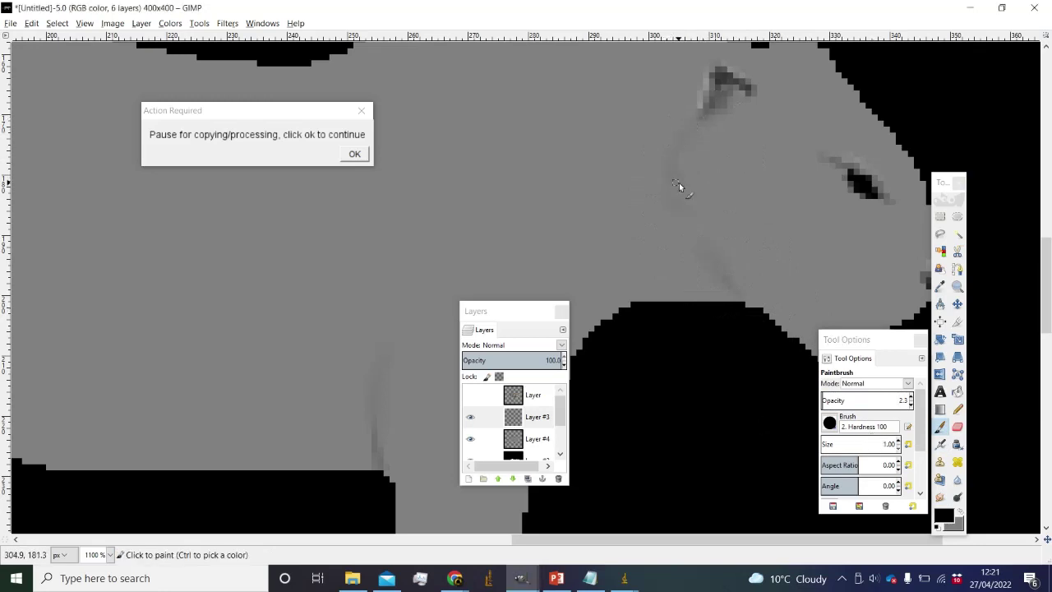
pyautogui.keyDown('ctrl'); pyautogui.scroll(-8, 728, 281); pyautogui.keyUp('ctrl')
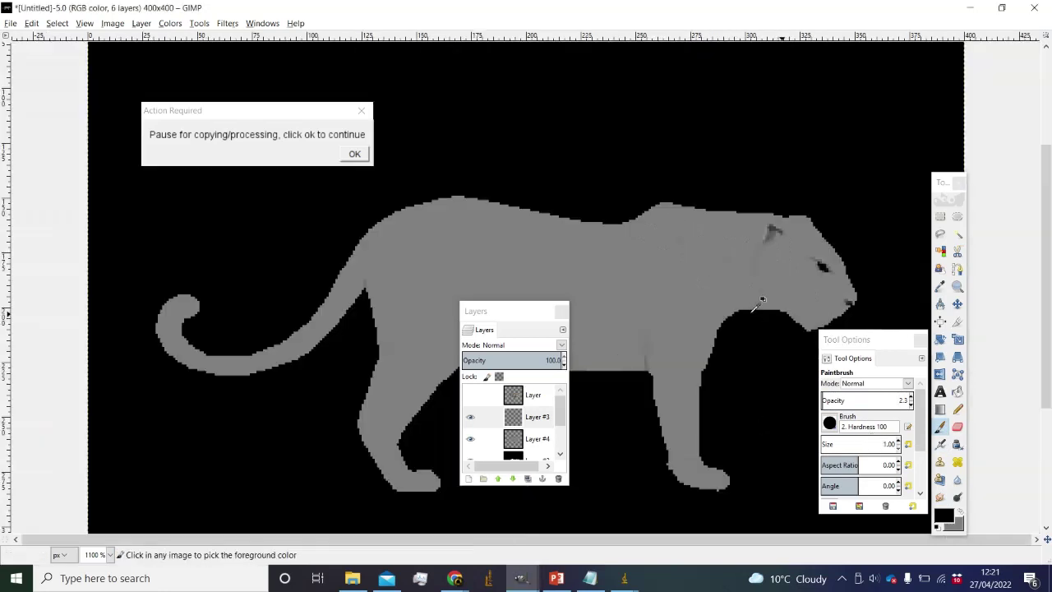
pyautogui.scroll(3, 699, 289)
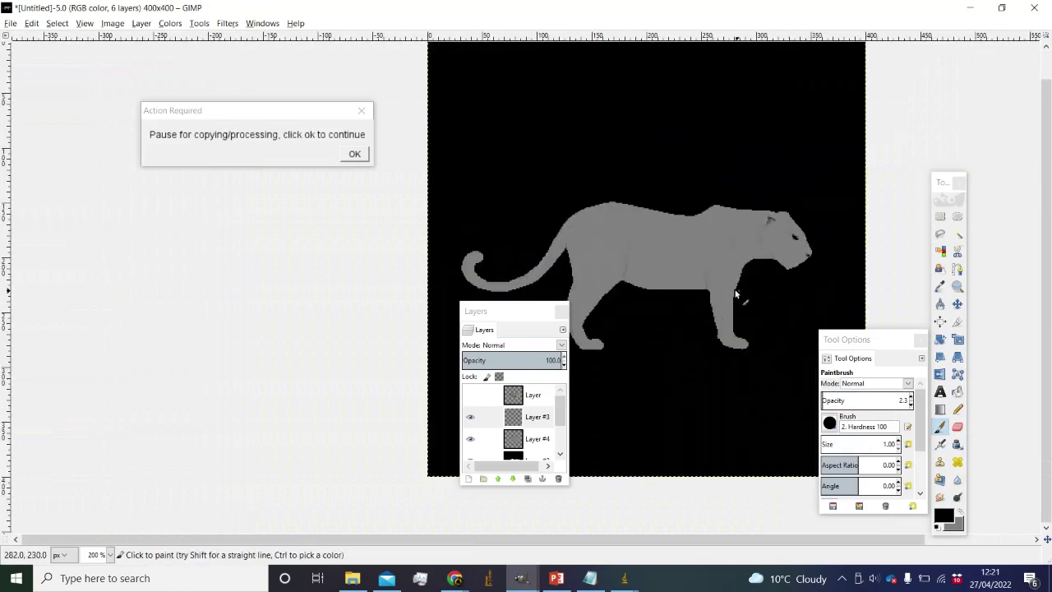
# Toggle the leopard photo layer on and off to compare the painted contours with the reference, leaving it hidden.
pyautogui.click(469, 395)
pyautogui.click(469, 395)
pyautogui.click(469, 395)
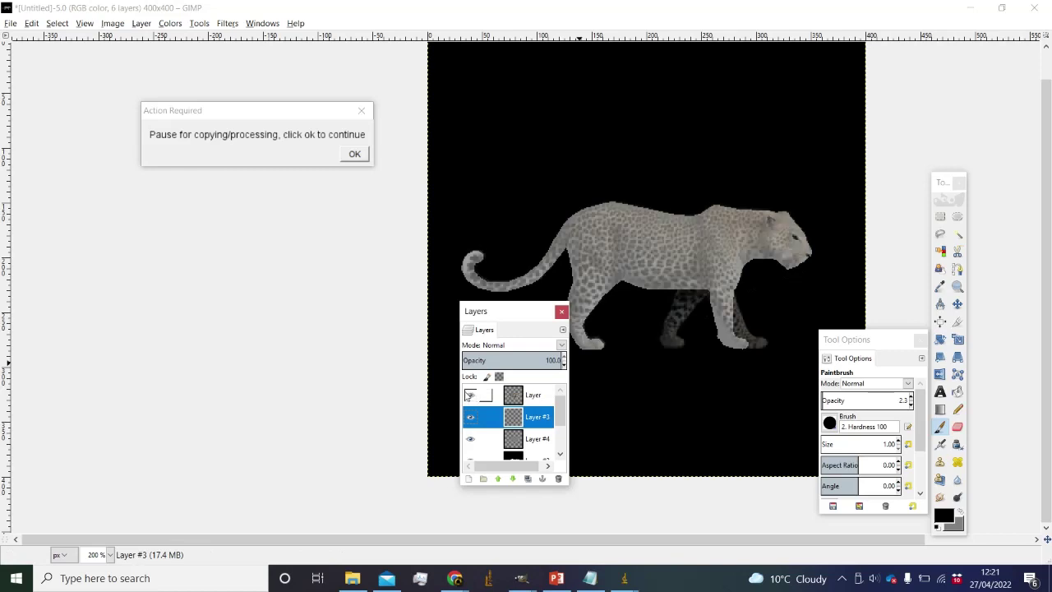
pyautogui.click(469, 395)
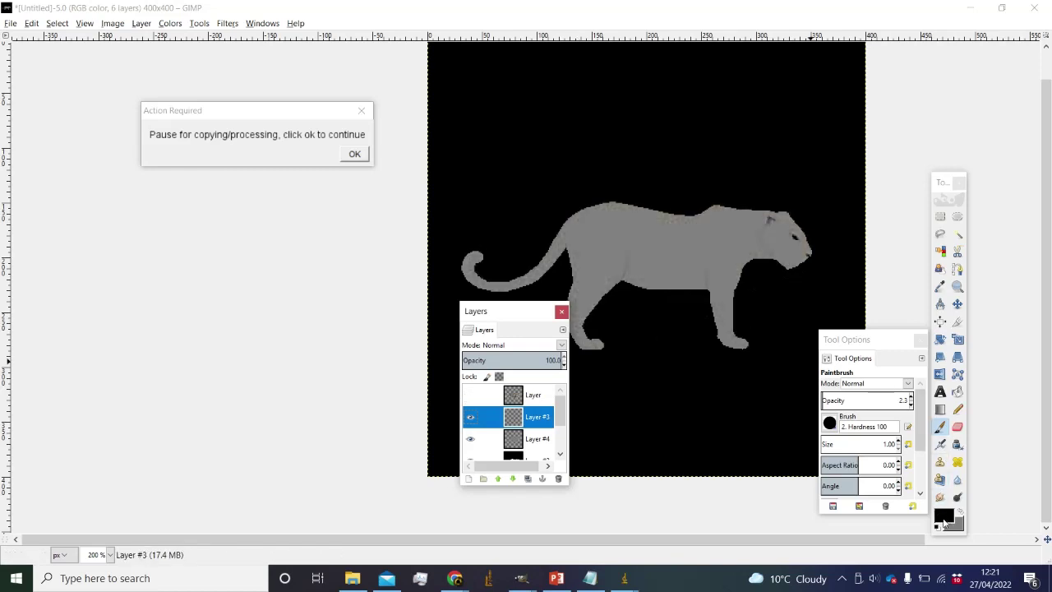
# Set up the paintbrush with a white foreground, the 2. Hardness 025 brush and a size of 66.63.
pyautogui.click(943, 516)
pyautogui.click(169, 467)
pyautogui.click(154, 493)
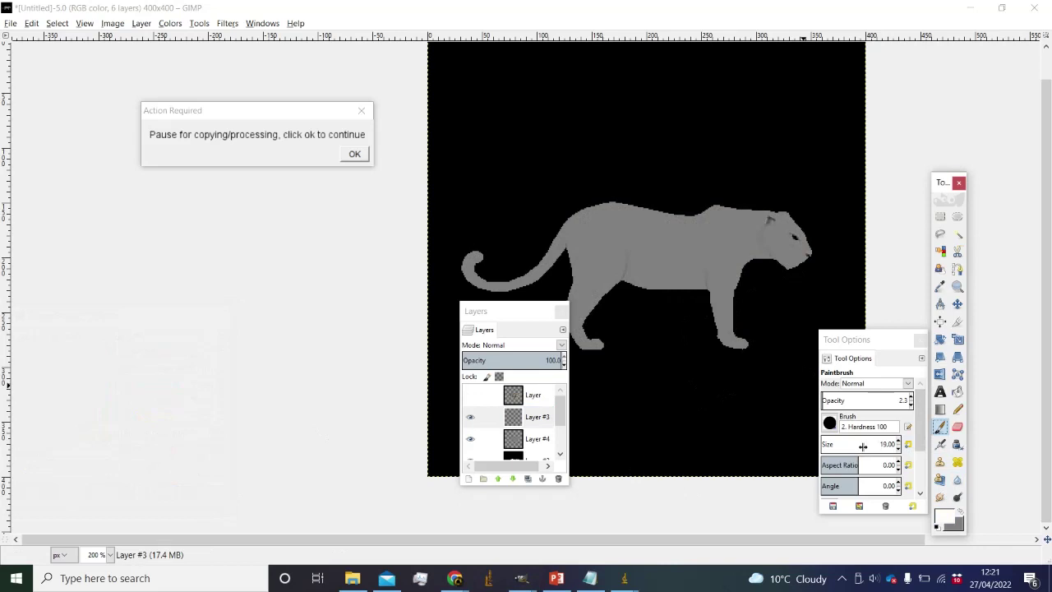
pyautogui.scroll(5, 863, 445)
pyautogui.click(833, 425)
pyautogui.click(901, 265)
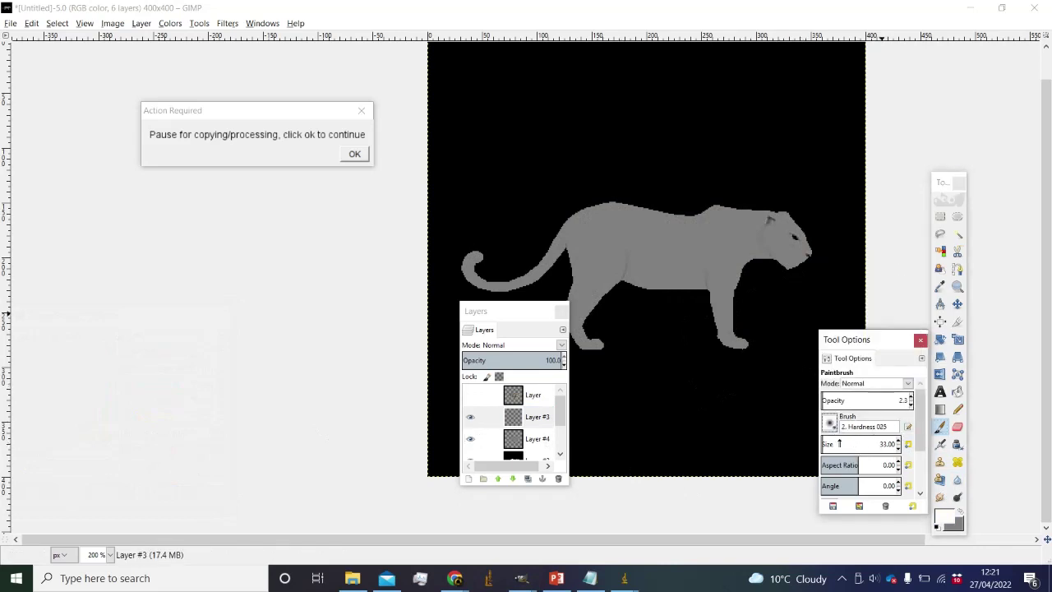
pyautogui.click(849, 444)
# Paint soft white highlights on Layer #3 along the leopard's belly, chest and the area behind its hind leg.
pyautogui.scroll(2, 668, 349)
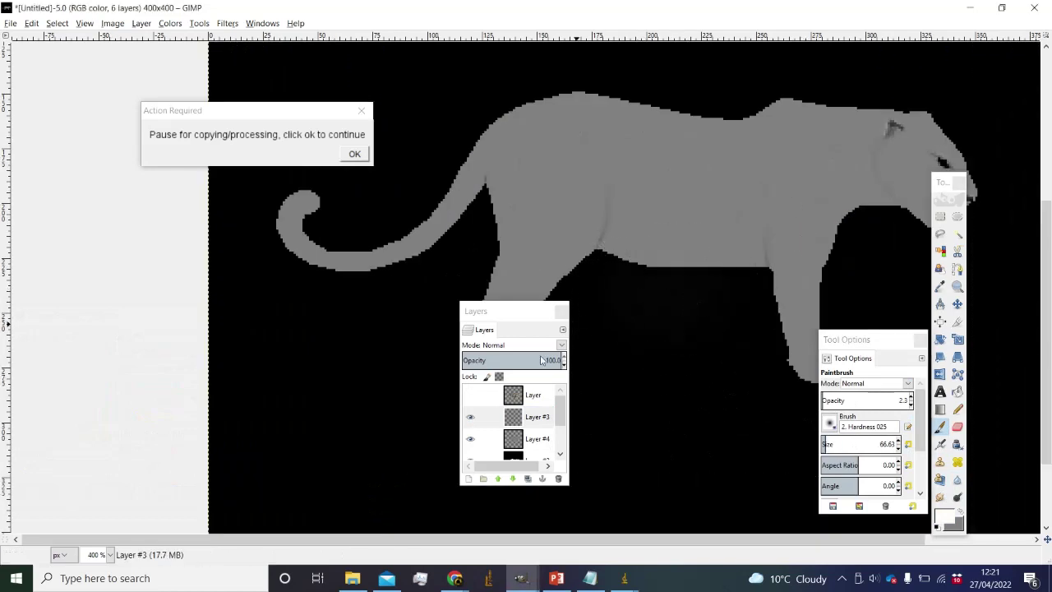
pyautogui.moveTo(672, 271)
pyautogui.mouseDown()
pyautogui.moveTo(722, 262)
pyautogui.moveTo(622, 262)
pyautogui.moveTo(706, 269)
pyautogui.moveTo(648, 245)
pyautogui.moveTo(716, 261)
pyautogui.moveTo(677, 265)
pyautogui.moveTo(753, 263)
pyautogui.moveTo(709, 279)
pyautogui.moveTo(641, 267)
pyautogui.moveTo(750, 258)
pyautogui.moveTo(856, 218)
pyautogui.moveTo(865, 260)
pyautogui.moveTo(864, 241)
pyautogui.moveTo(855, 274)
pyautogui.moveTo(859, 244)
pyautogui.moveTo(856, 268)
pyautogui.moveTo(846, 244)
pyautogui.moveTo(870, 234)
pyautogui.moveTo(835, 244)
pyautogui.moveTo(865, 243)
pyautogui.mouseUp()
pyautogui.scroll(-4, 809, 319)
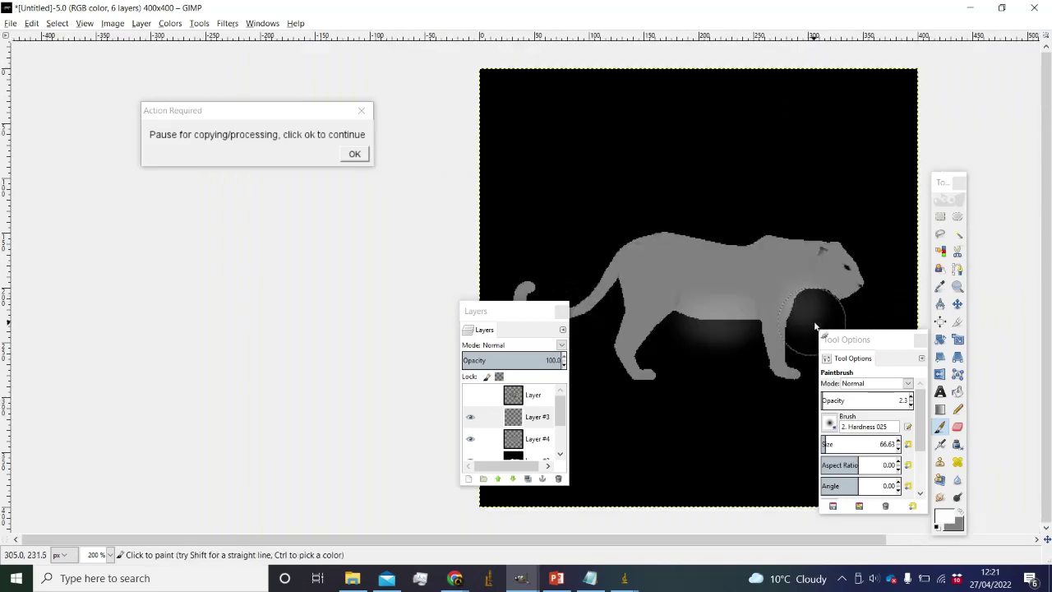
pyautogui.scroll(4, 781, 326)
pyautogui.hscroll(-3, 901, 270)
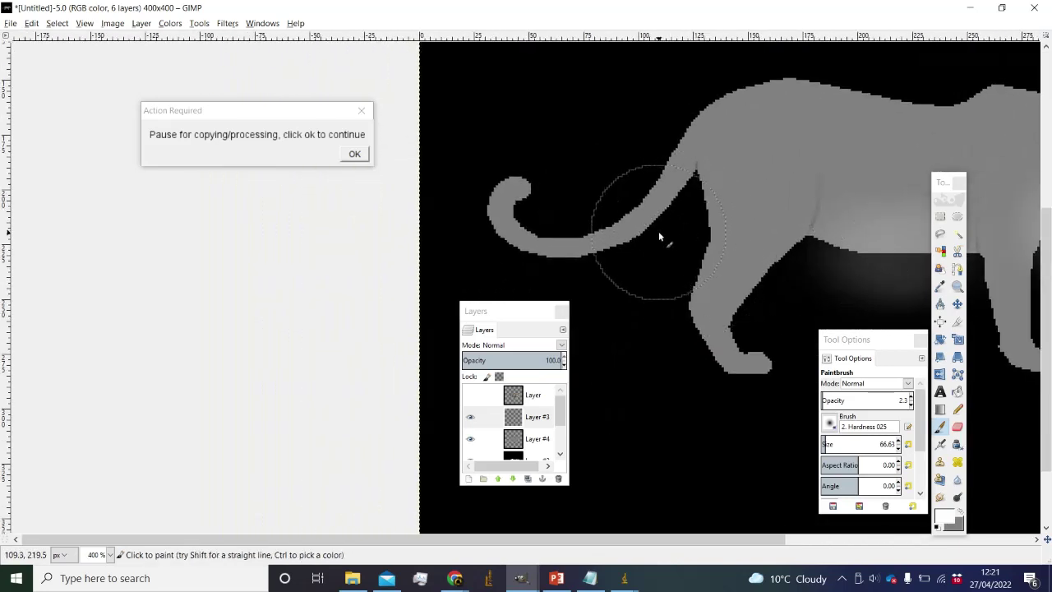
pyautogui.moveTo(649, 305)
pyautogui.mouseDown()
pyautogui.moveTo(651, 345)
pyautogui.moveTo(715, 391)
pyautogui.moveTo(739, 390)
pyautogui.moveTo(694, 292)
pyautogui.mouseUp()
pyautogui.hscroll(3, 694, 292)
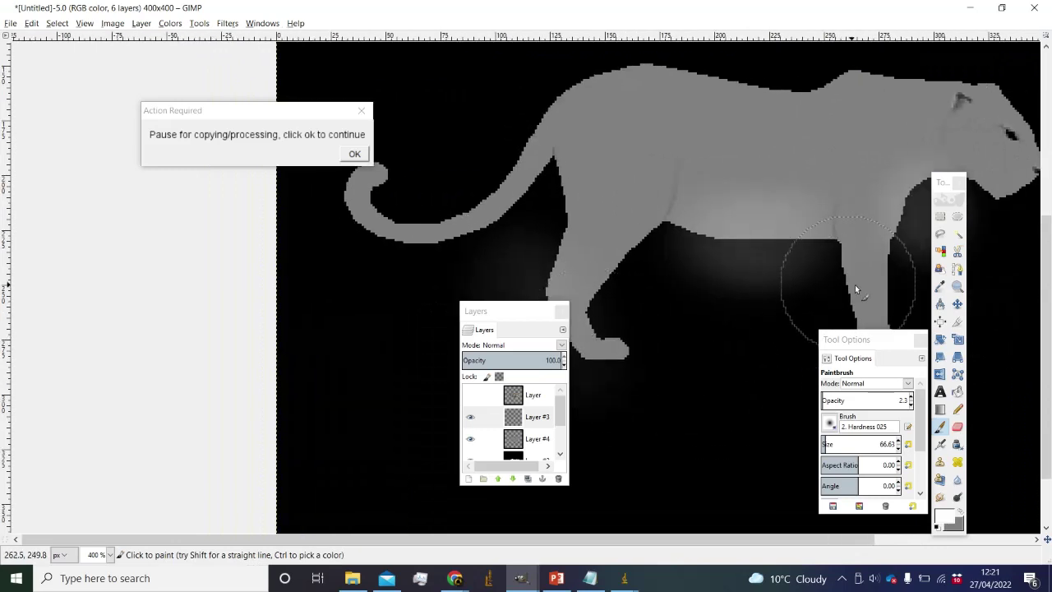
# Select the black background around the leopard by colour on Layer #2.
pyautogui.keyDown('ctrl'); pyautogui.scroll(-3, 754, 321); pyautogui.keyUp('ctrl')
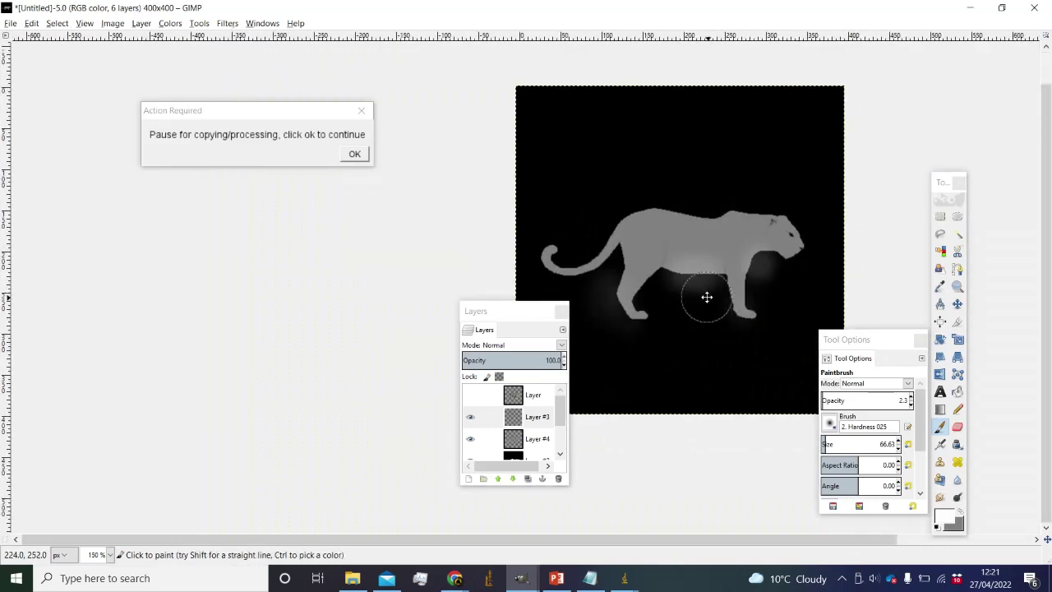
pyautogui.keyDown('ctrl'); pyautogui.scroll(1, 639, 360); pyautogui.keyUp('ctrl')
pyautogui.scroll(-1, 487, 424)
pyautogui.click(529, 416)
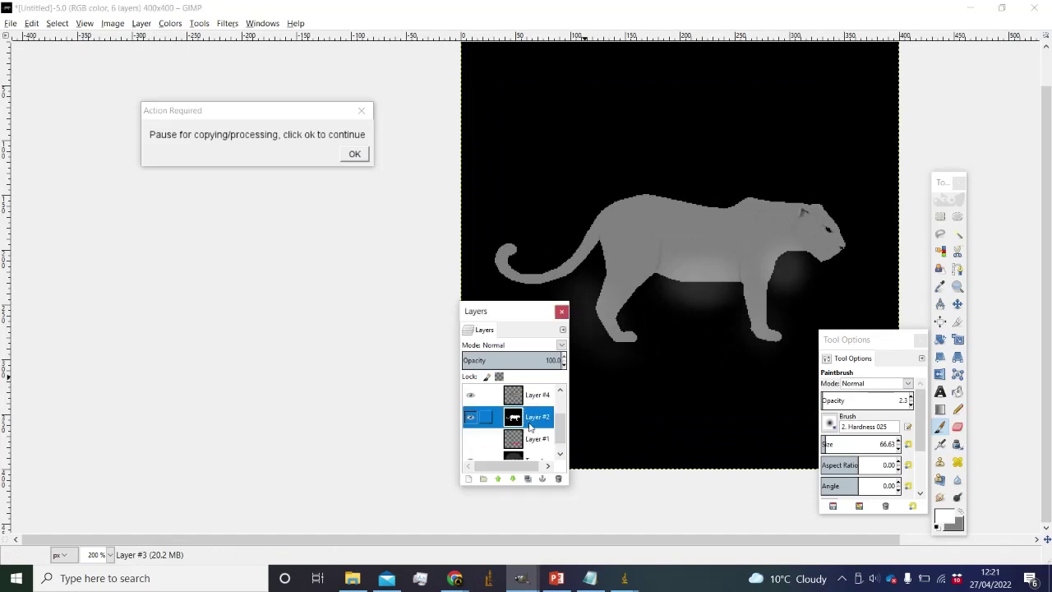
pyautogui.hotkey('shift', 'o')
pyautogui.click(736, 371)
# Clear the highlight paint outside the leopard's outline on Layer #3 and remove the selection.
pyautogui.scroll(2, 518, 421)
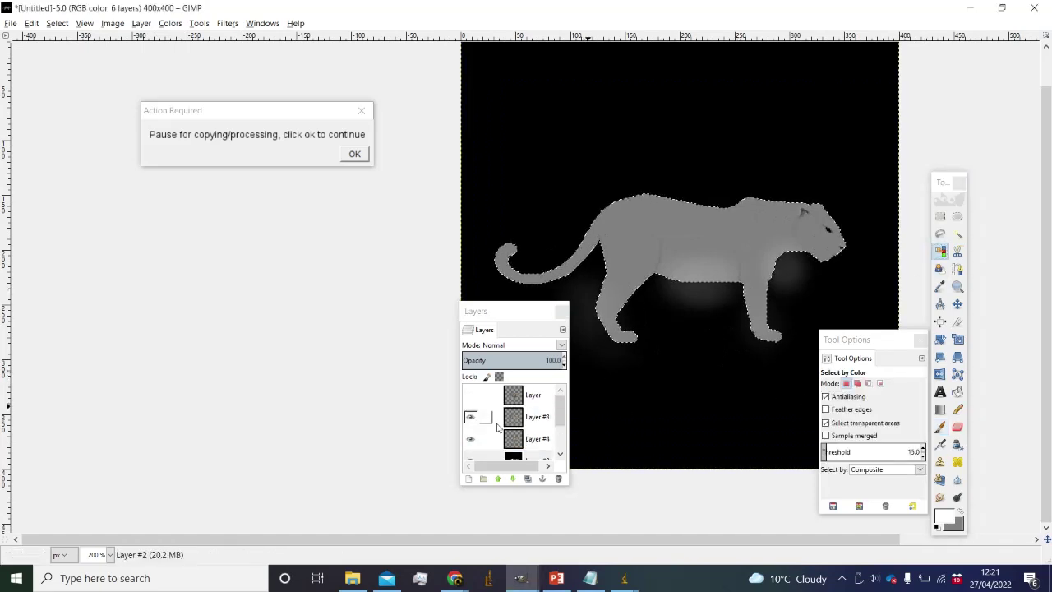
pyautogui.click(523, 419)
pyautogui.click(940, 215)
pyautogui.click(409, 281)
pyautogui.scroll(-4, 488, 291)
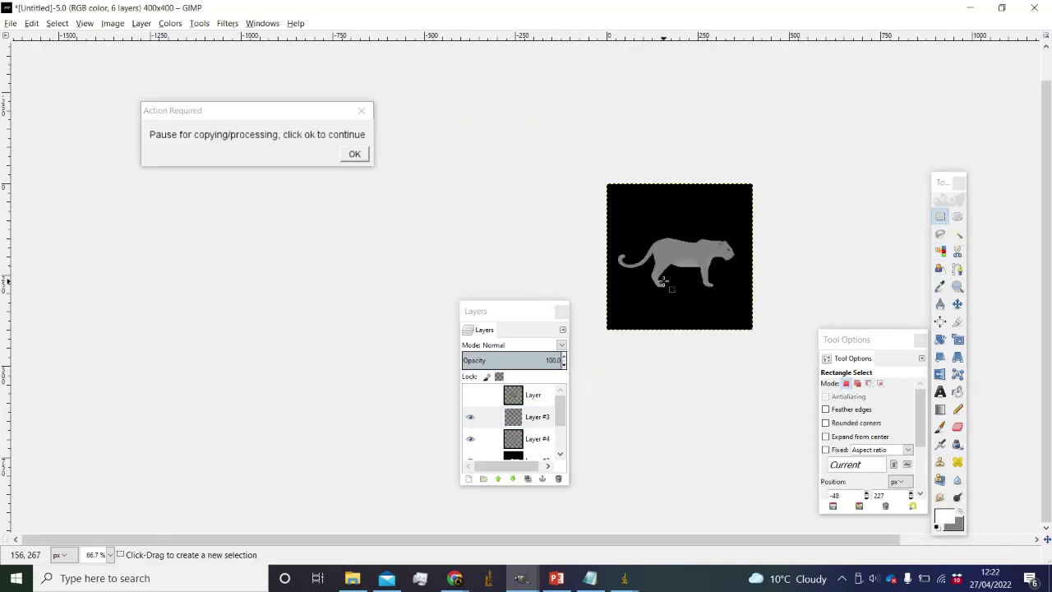
# Blend the white shading on the leopard's belly and chest with the Smudge tool at size 66.63.
pyautogui.scroll(5, 695, 287)
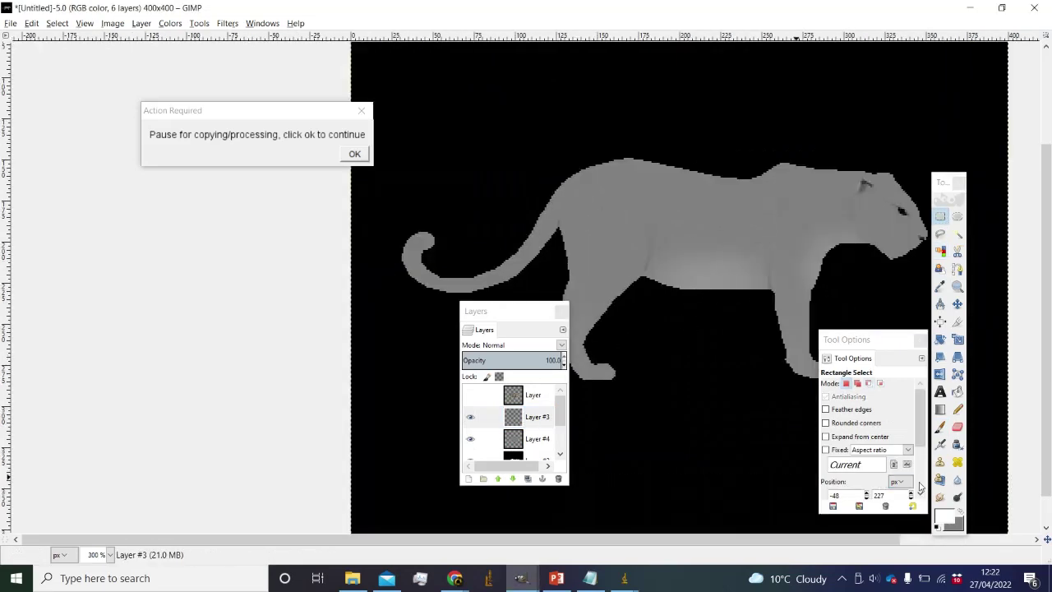
pyautogui.click(940, 497)
pyautogui.scroll(1, 716, 237)
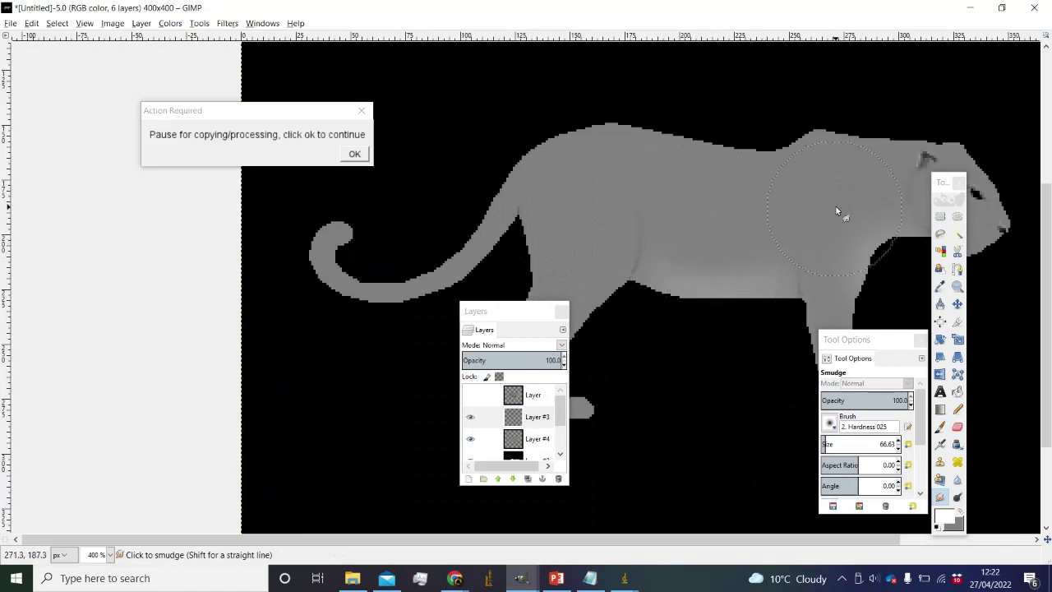
pyautogui.scroll(-5, 851, 225)
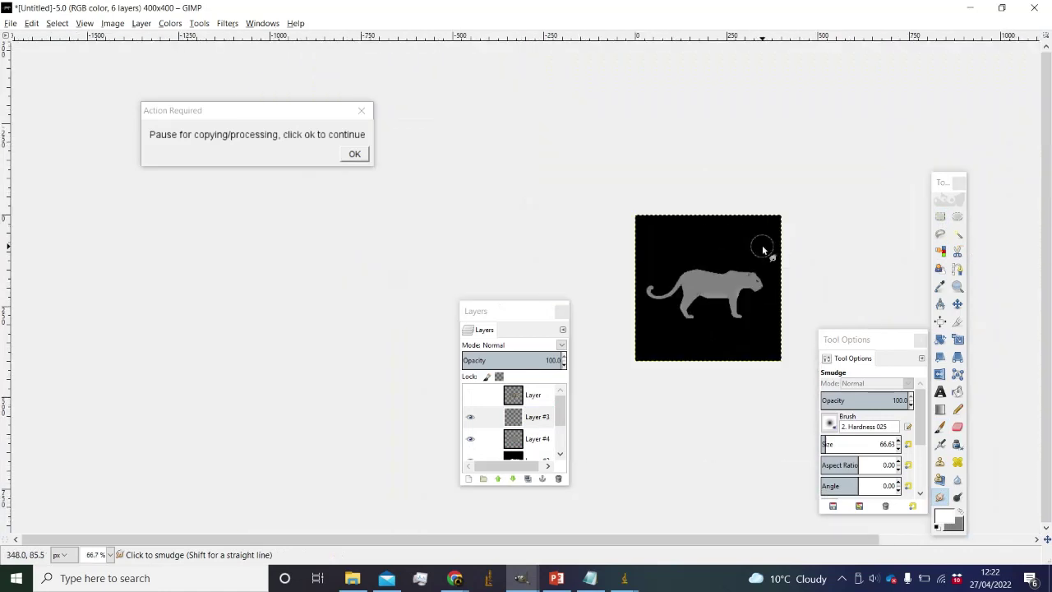
pyautogui.scroll(2, 723, 359)
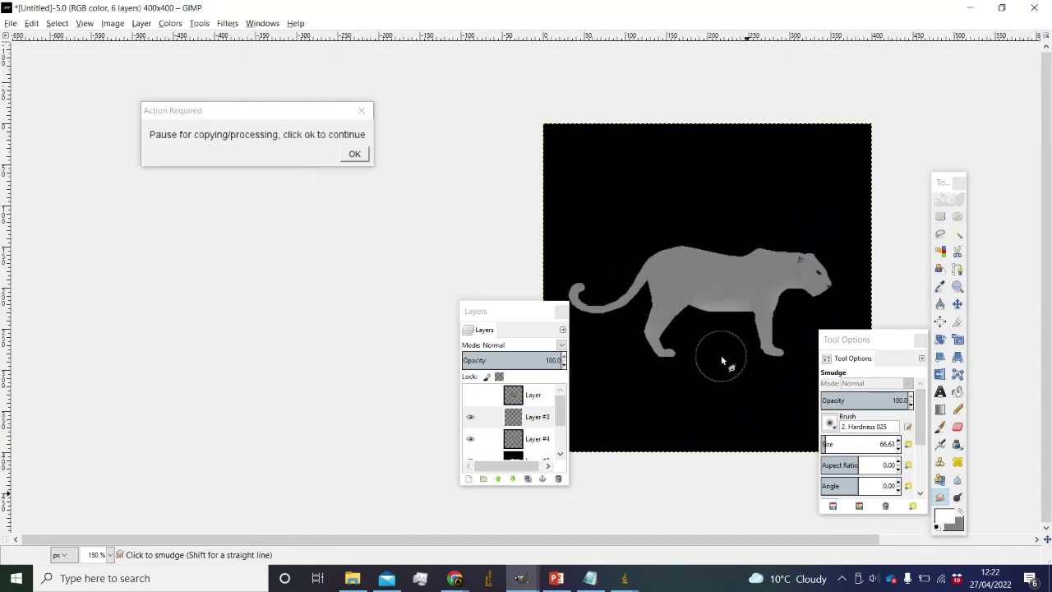
pyautogui.scroll(2, 775, 312)
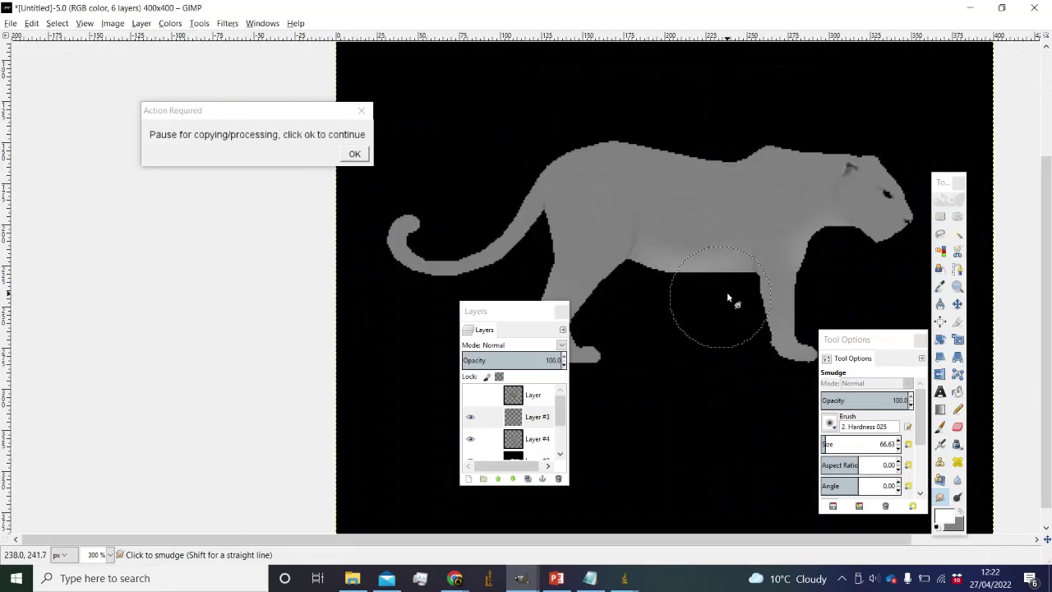
pyautogui.click(940, 521)
pyautogui.click(151, 496)
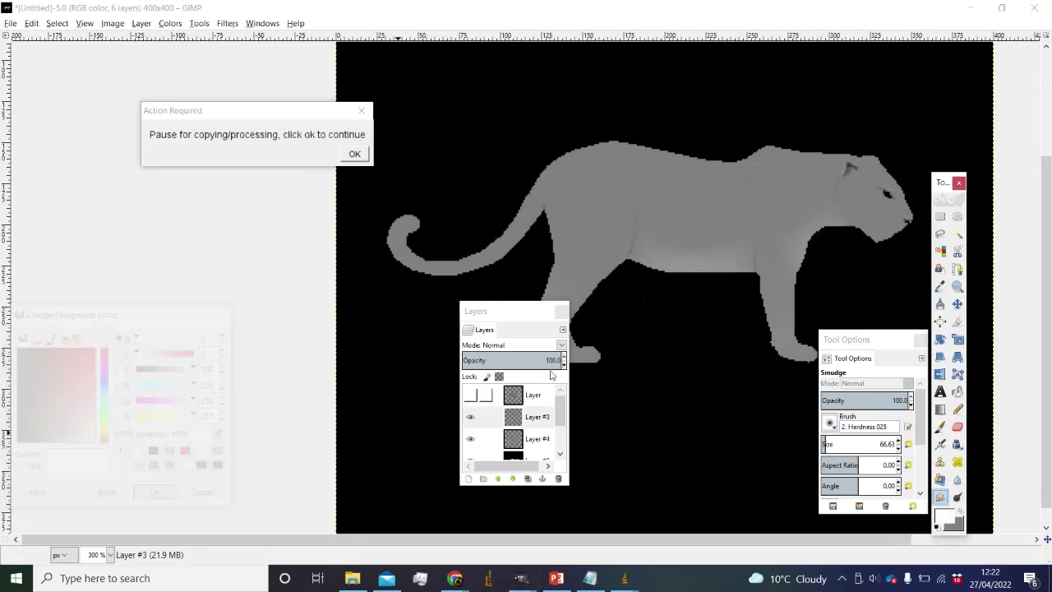
pyautogui.click(814, 122)
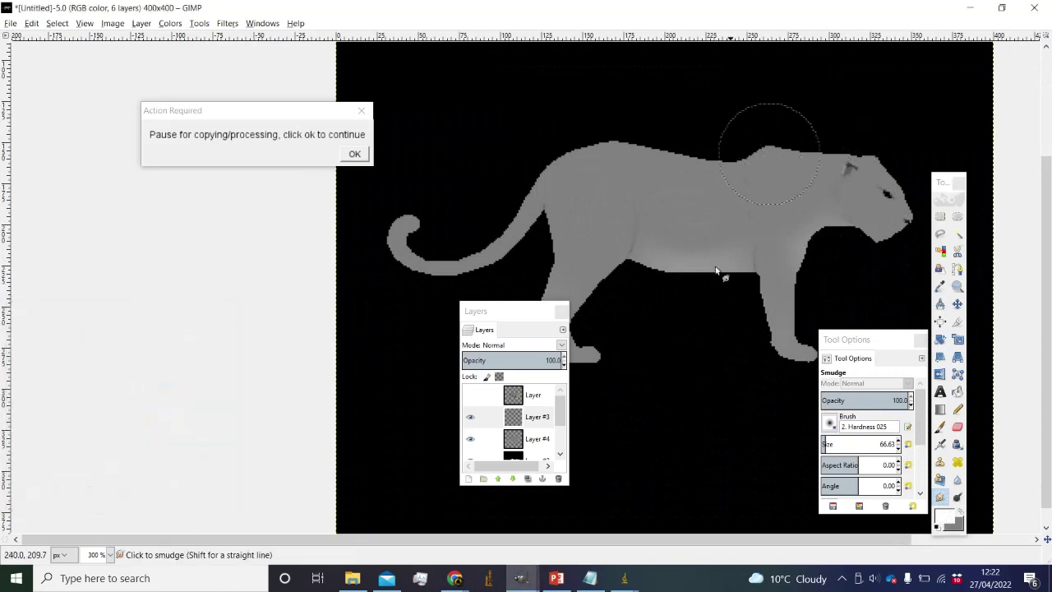
# Select the leopard's silhouette using the background colour of Layer #2, and try cutting that area from Layer #3.
pyautogui.click(940, 250)
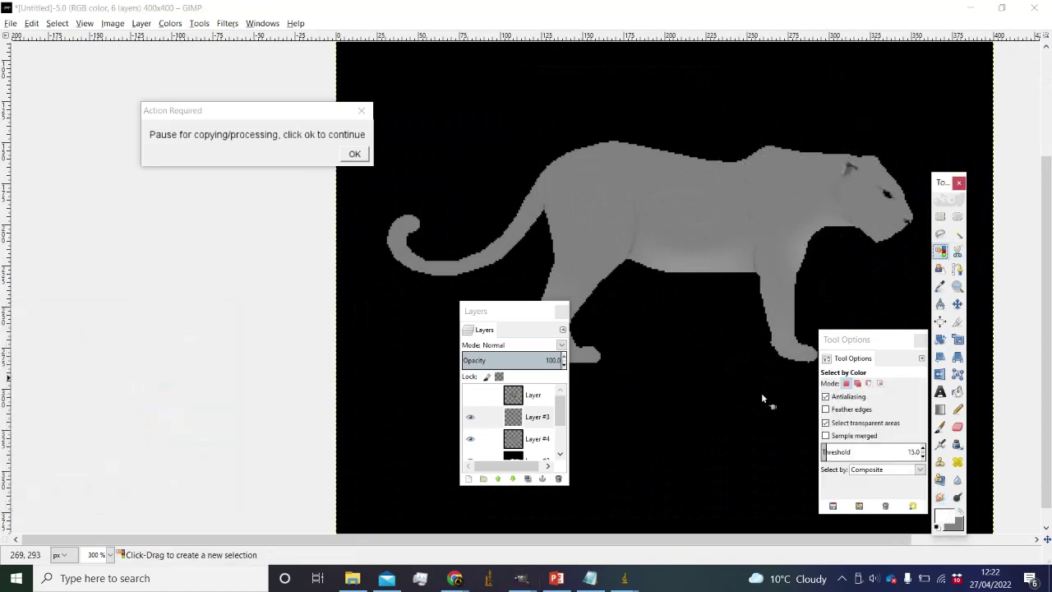
pyautogui.click(529, 458)
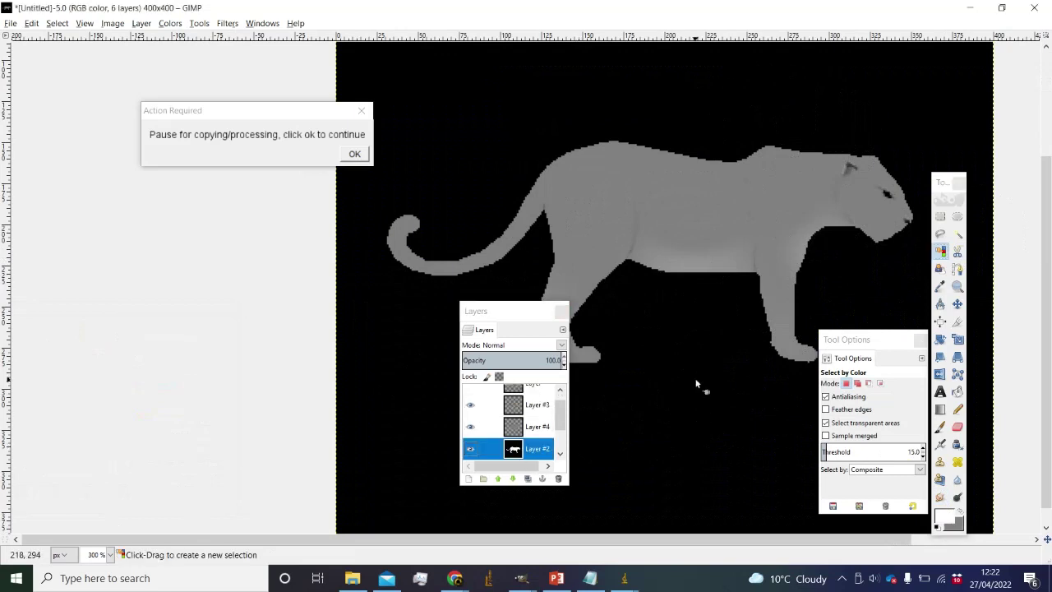
pyautogui.click(701, 383)
pyautogui.click(538, 405)
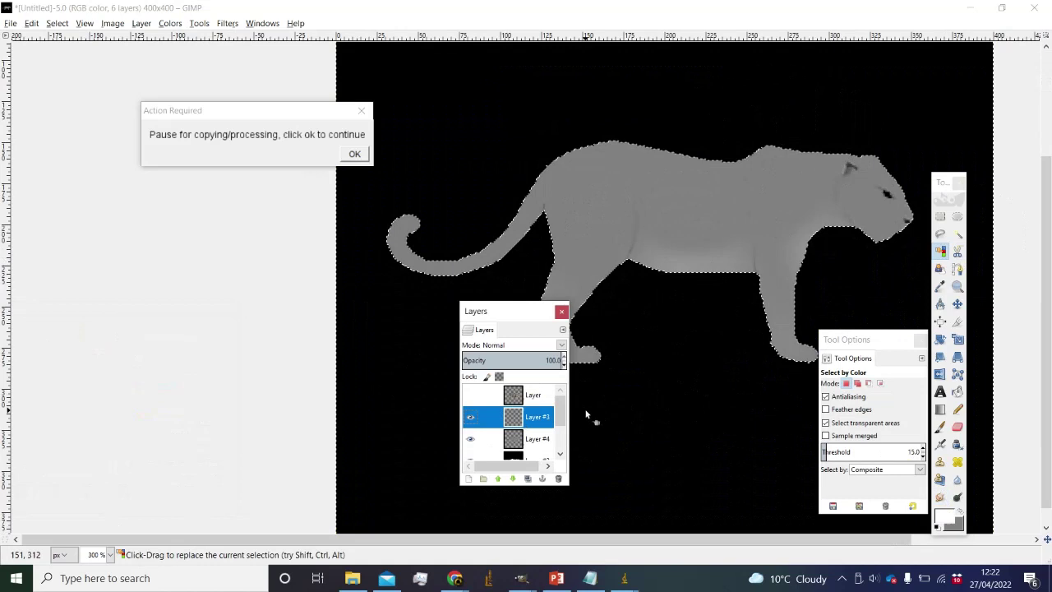
pyautogui.hotkey('ctrl', 'x')
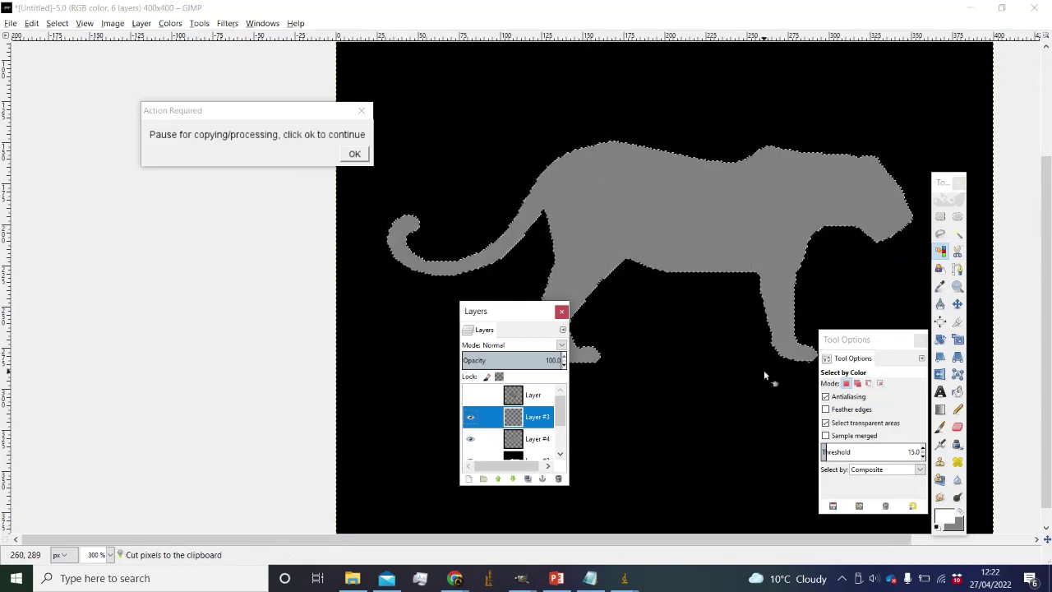
# Set the paintbrush to black (000000) with opacity 15.3 and size 168.72.
pyautogui.click(939, 426)
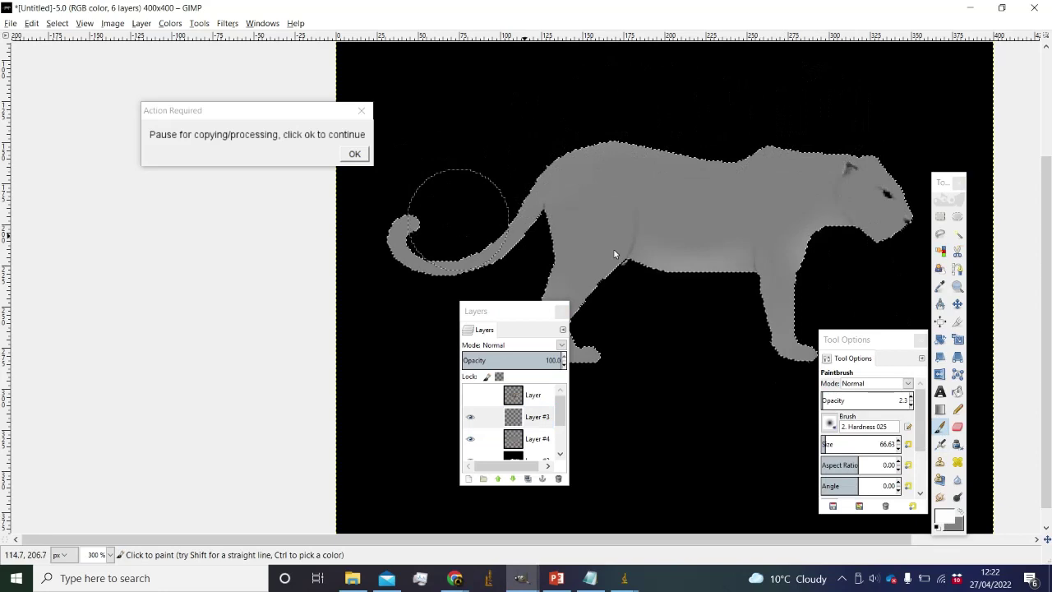
pyautogui.click(942, 514)
pyautogui.click(154, 452)
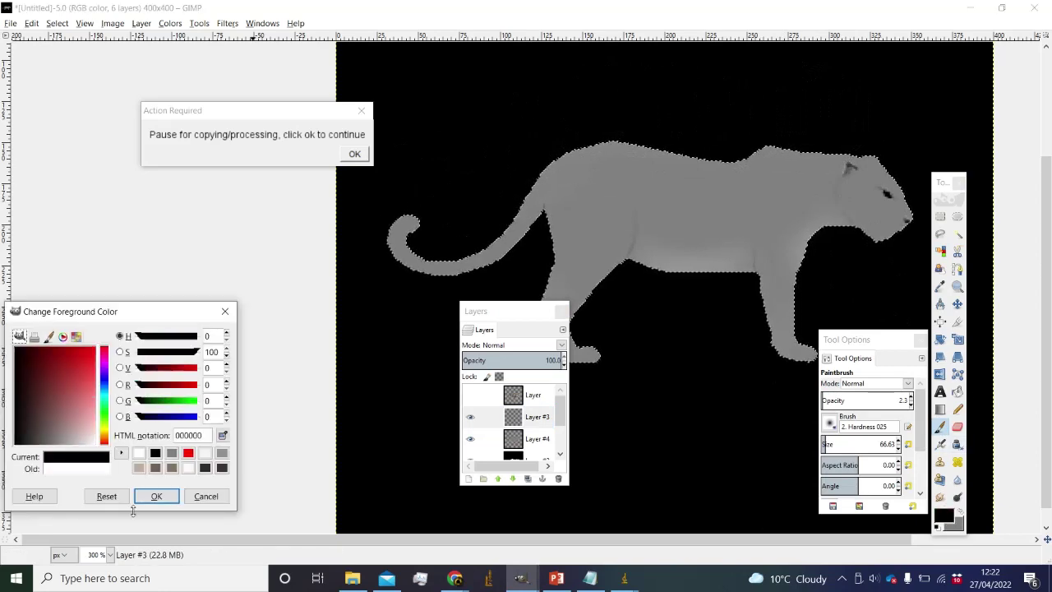
pyautogui.click(154, 496)
pyautogui.scroll(13, 862, 400)
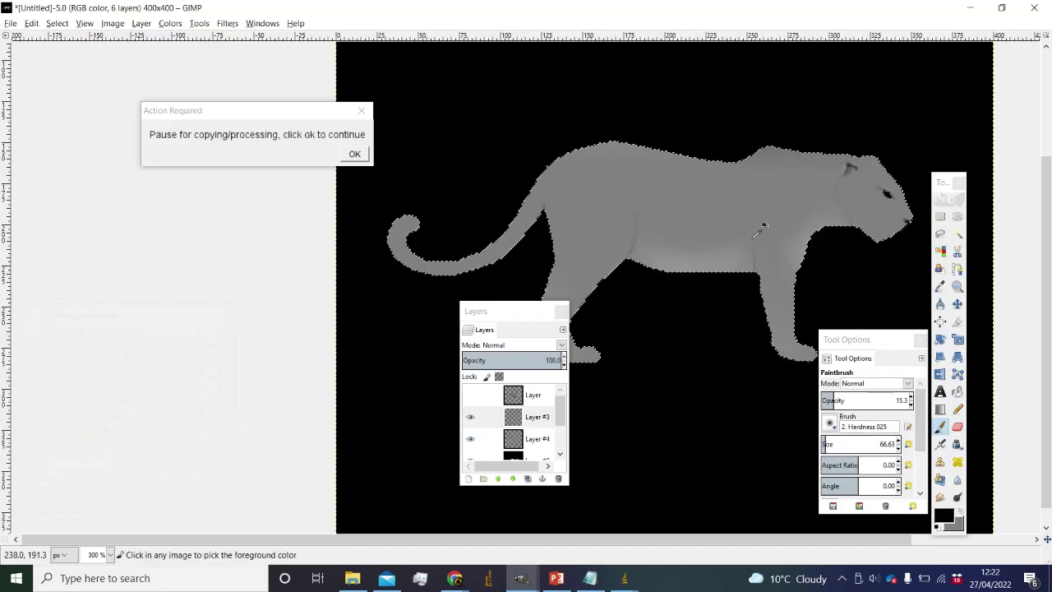
pyautogui.scroll(10, 862, 444)
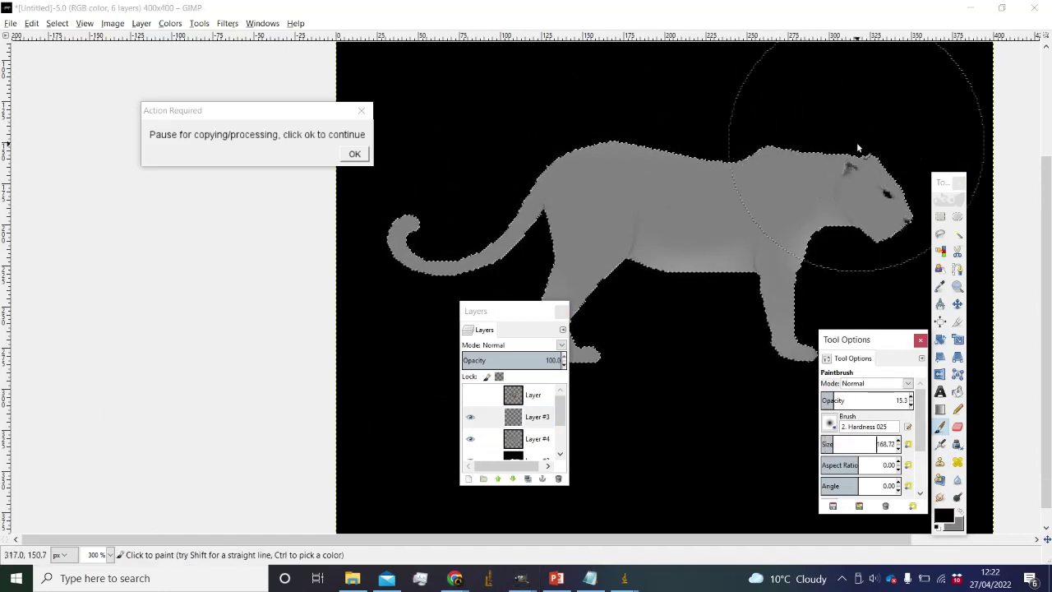
# Paint soft black shading along the leopard's back within the selection on Layer #3, and remove the selection.
pyautogui.scroll(3, 854, 148)
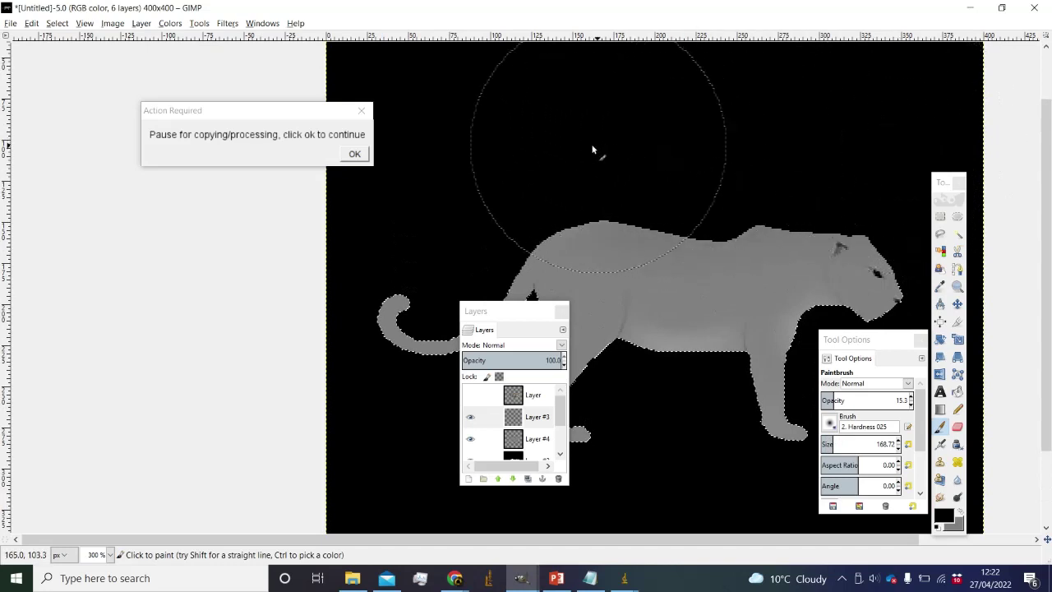
pyautogui.scroll(-2, 808, 268)
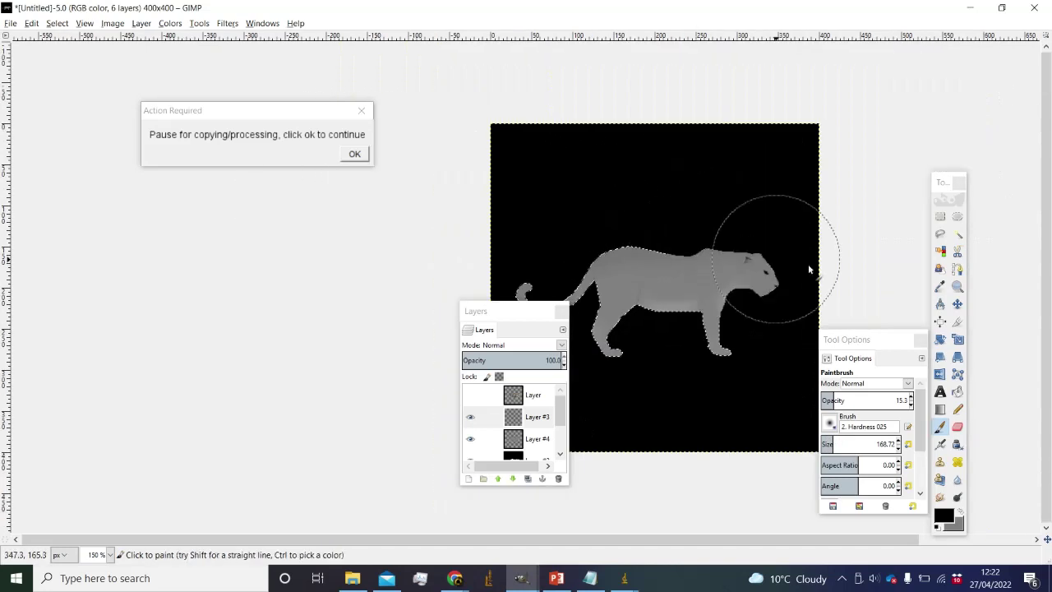
pyautogui.click(940, 215)
pyautogui.scroll(-1, 772, 177)
pyautogui.scroll(-1, 767, 175)
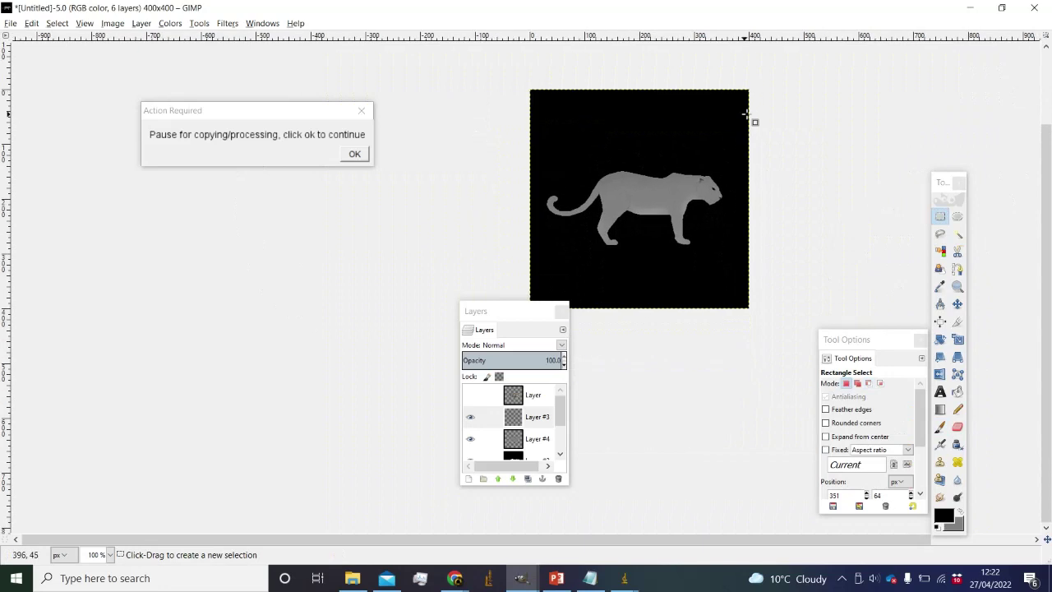
# Export the shaded leopard image to the existing Shader.png file.
pyautogui.scroll(1, 699, 214)
pyautogui.click(10, 23)
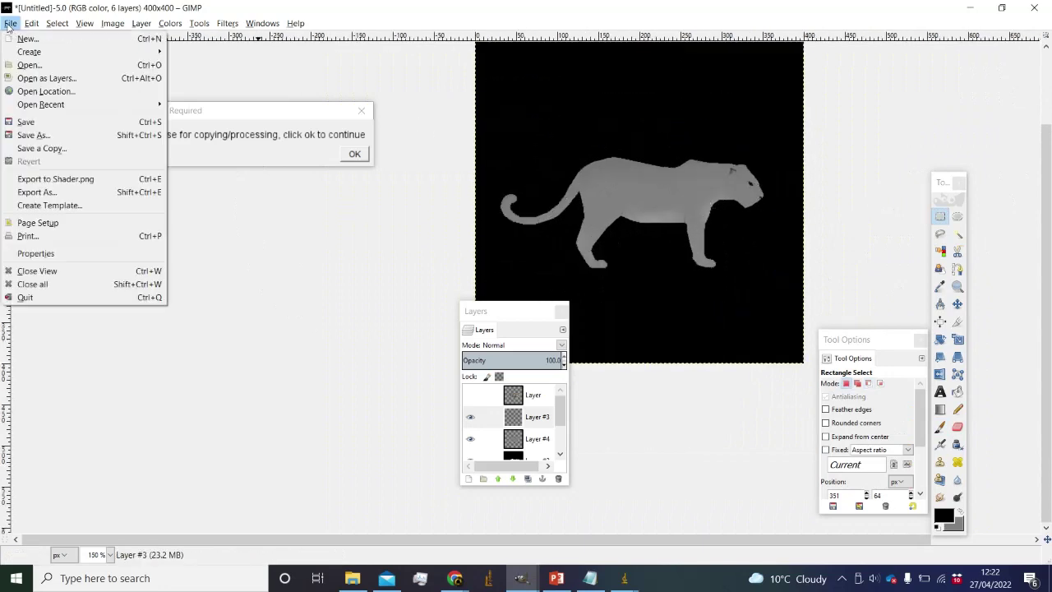
pyautogui.click(74, 178)
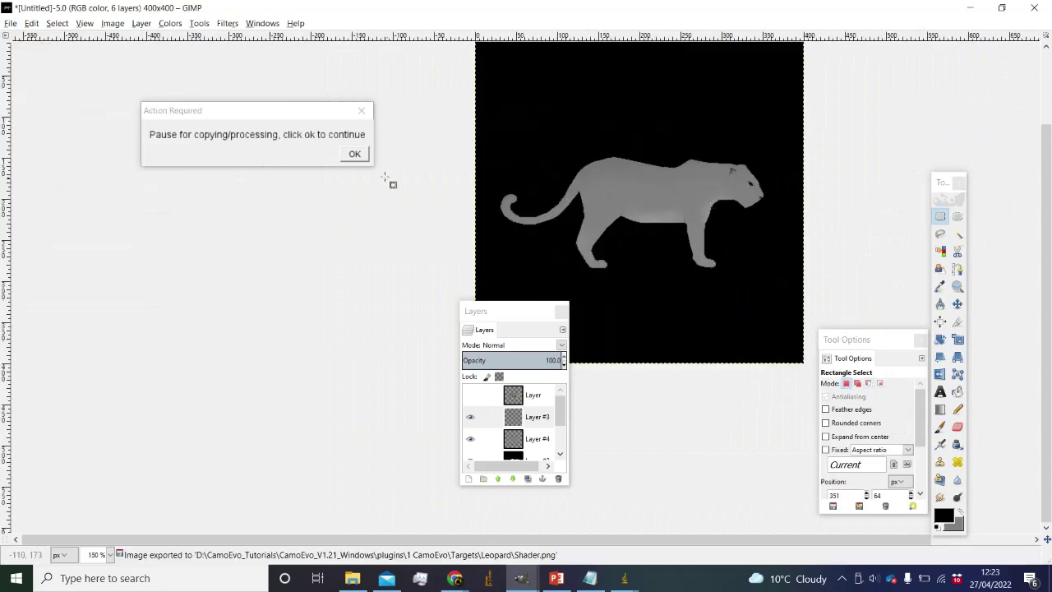
# Continue the paused ImageJ process and generate the leopard target keeping the current pattern settings.
pyautogui.click(354, 156)
pyautogui.press('Return')
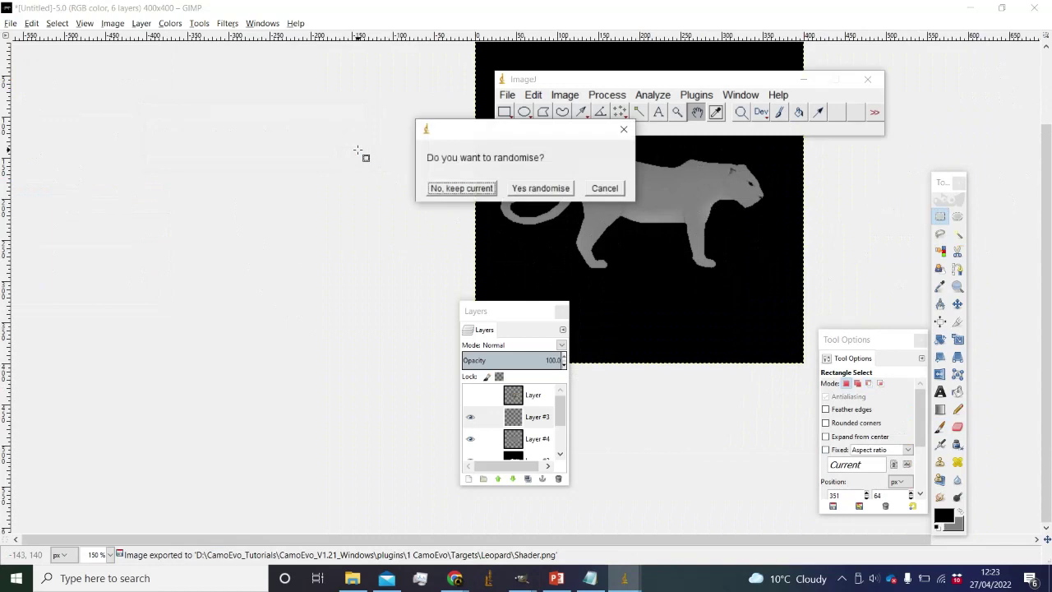
pyautogui.press('Return')
pyautogui.press('Return')
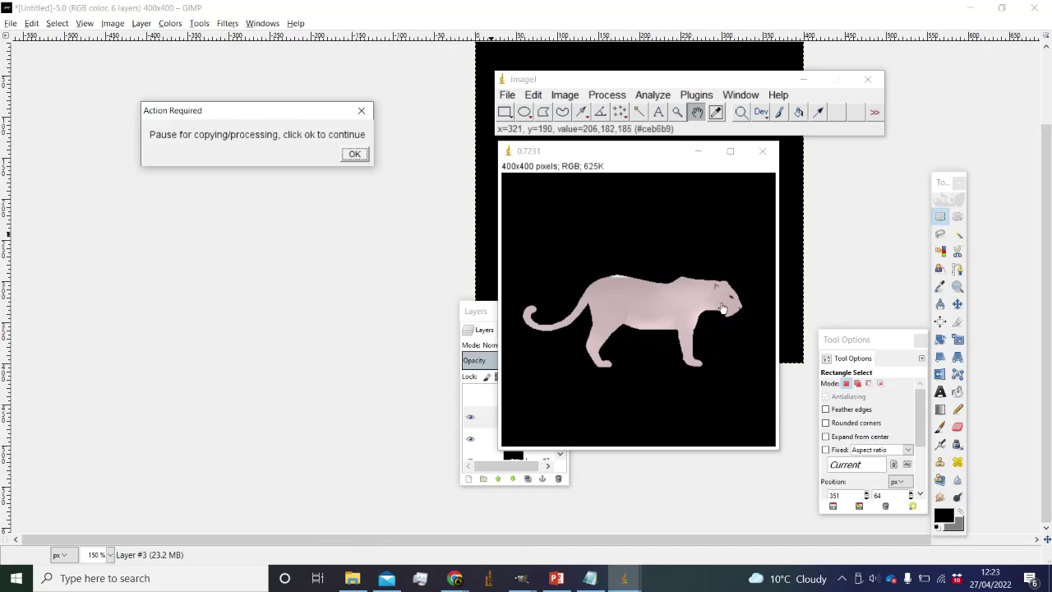
# Continue past the pause and regenerate the leopard target with a randomised pattern.
pyautogui.press('Return')
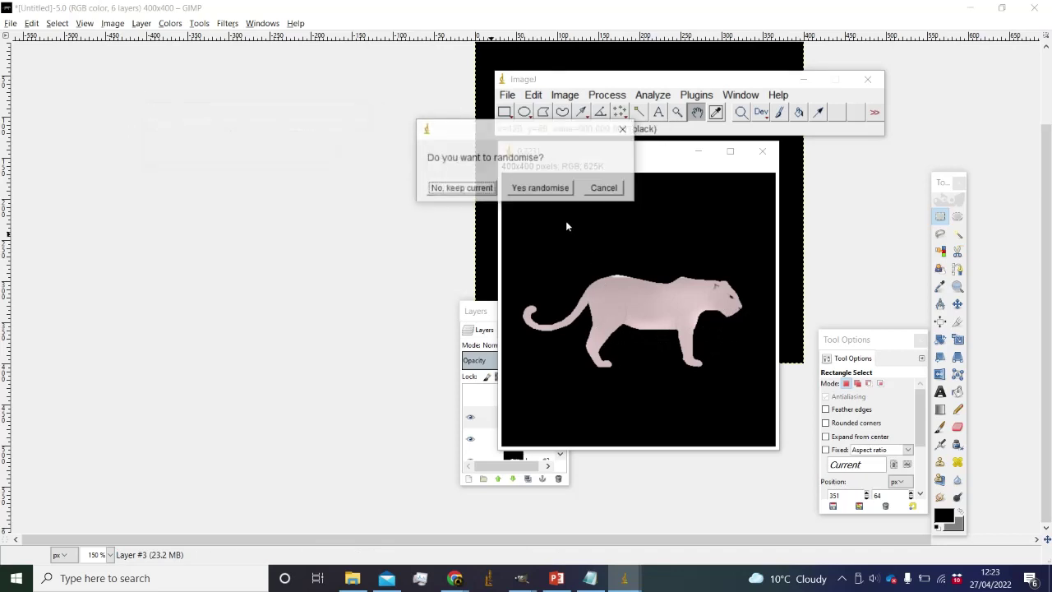
pyautogui.click(550, 193)
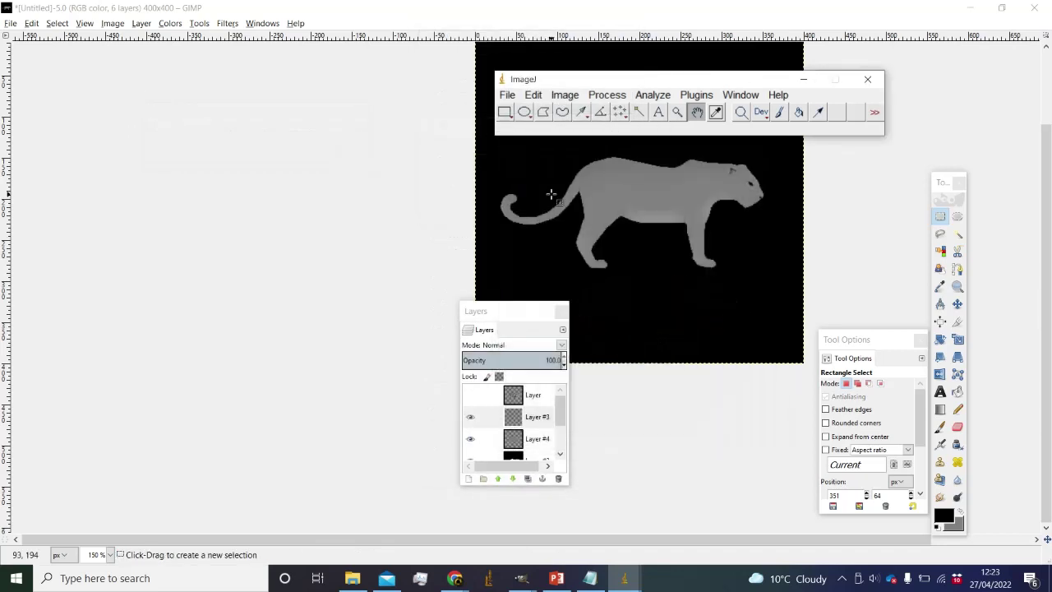
pyautogui.press('Return')
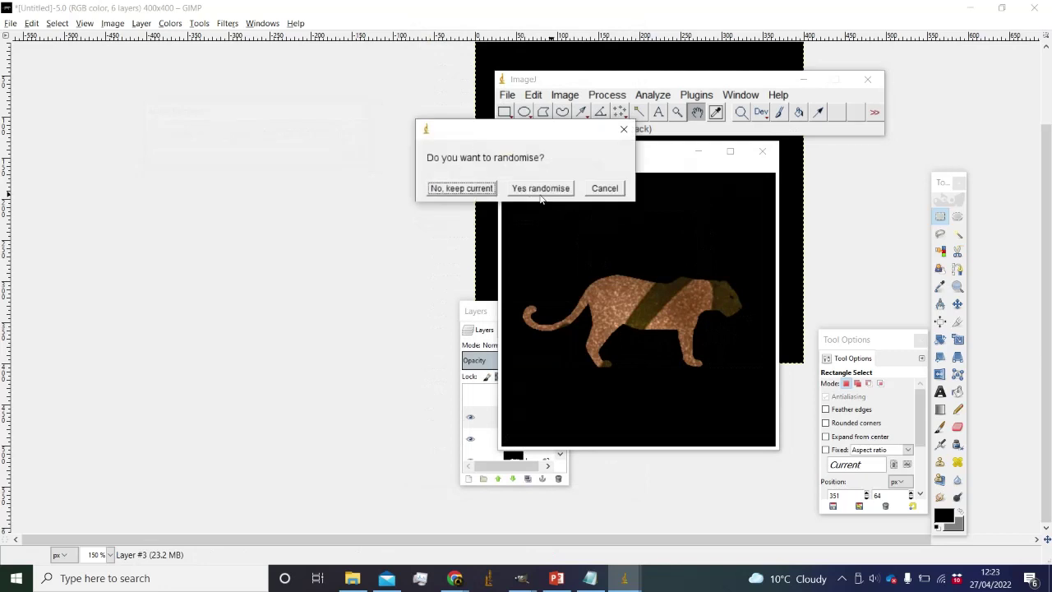
# Regenerate the leopard target several more times with randomised patterns, accepting the generated gene values and continuing past each pause.
pyautogui.click(542, 189)
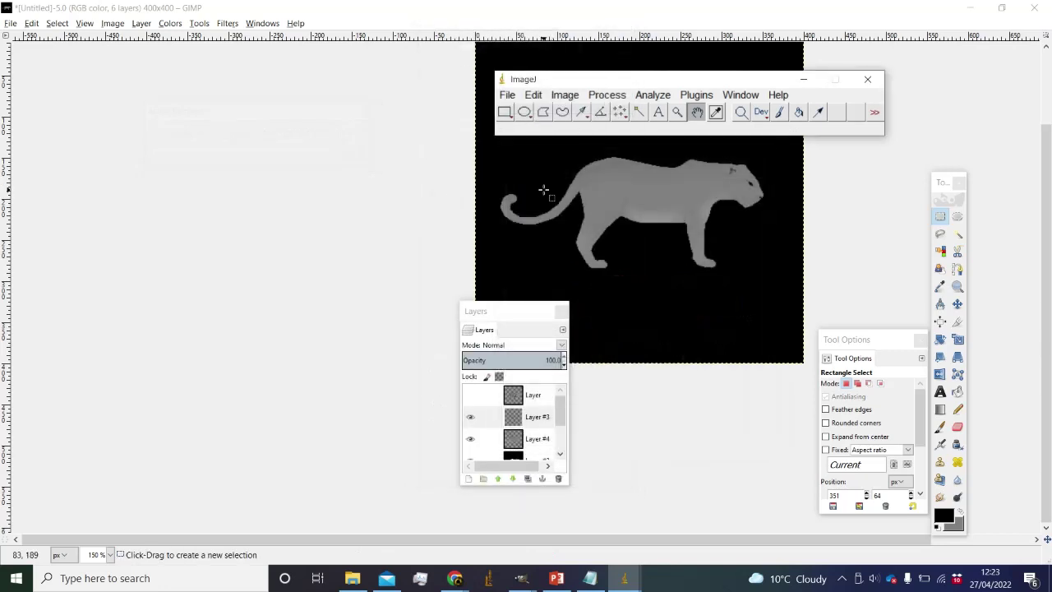
pyautogui.press('Return')
pyautogui.click(542, 189)
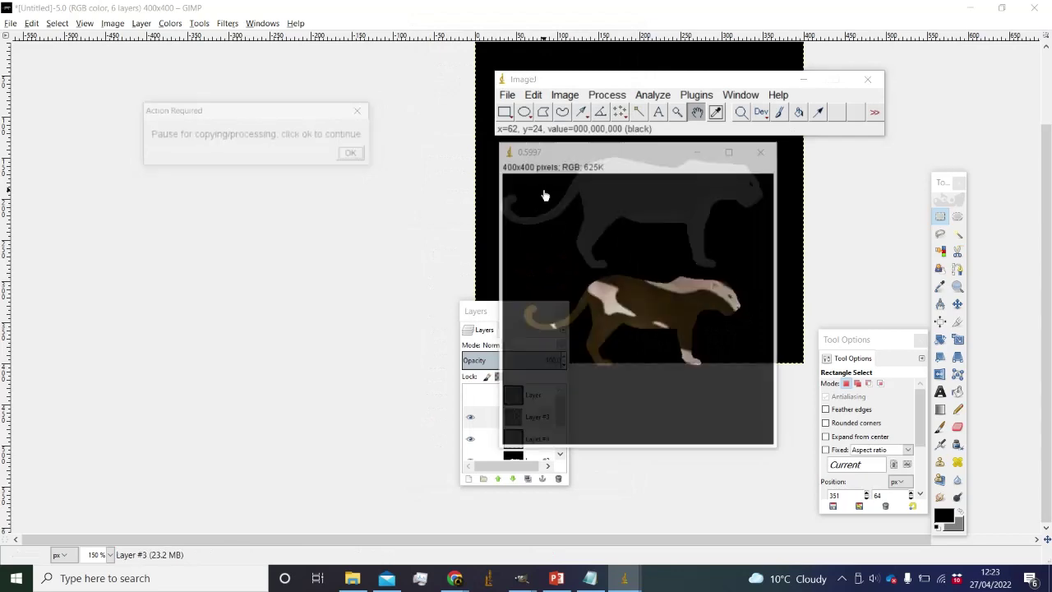
pyautogui.press('Return')
pyautogui.click(543, 189)
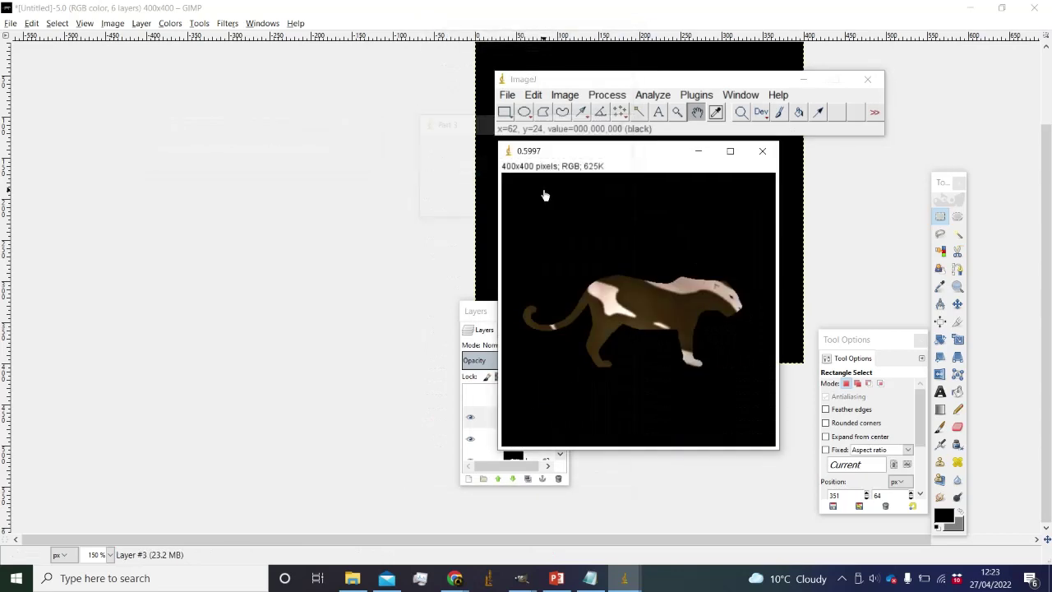
pyautogui.press('Return')
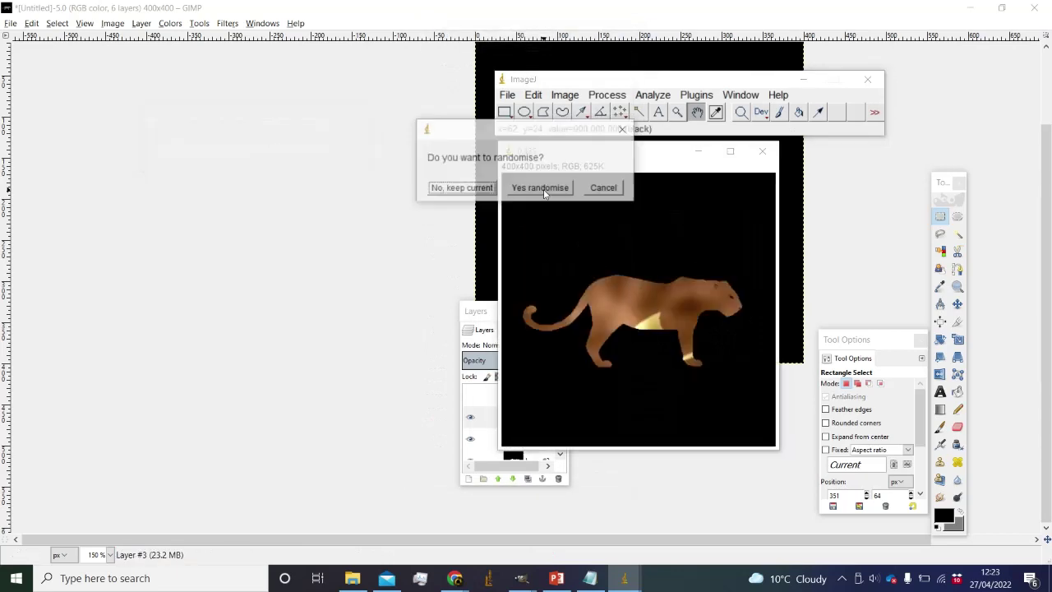
pyautogui.click(541, 189)
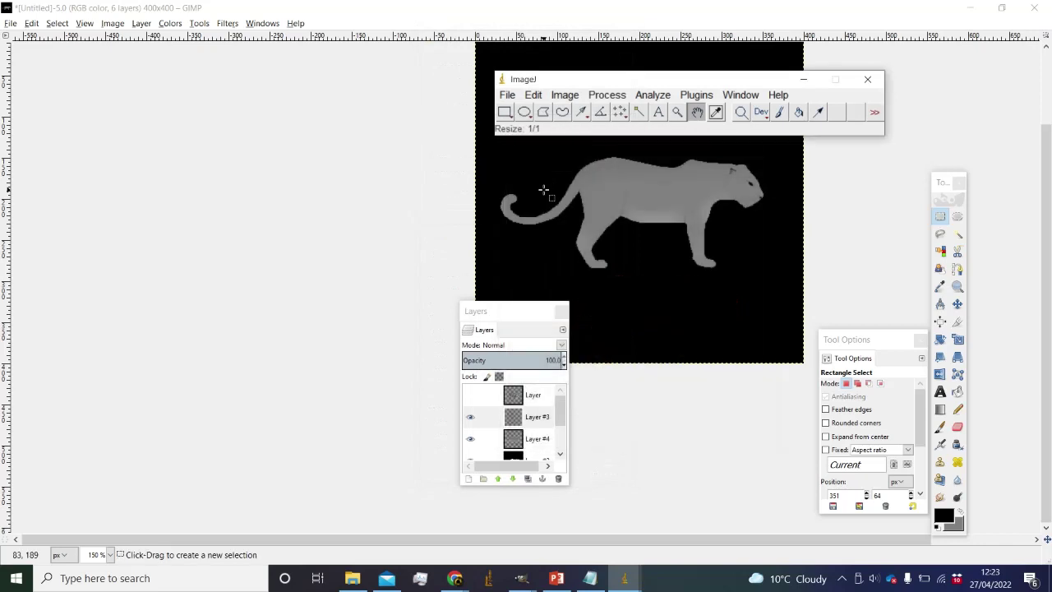
pyautogui.press('Return')
pyautogui.click(542, 190)
pyautogui.press('Return')
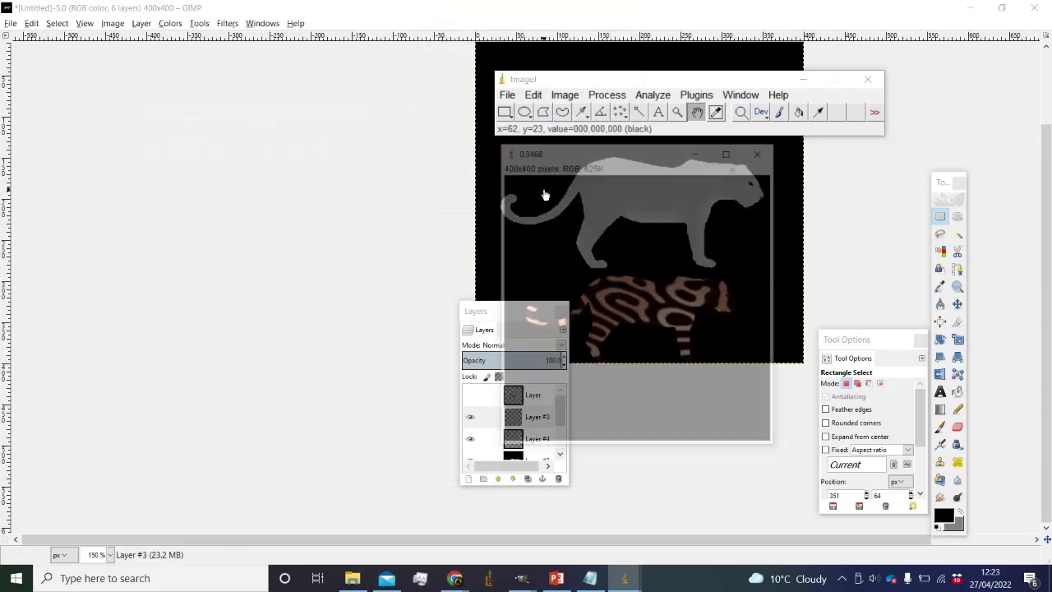
pyautogui.press('Return')
pyautogui.click(543, 189)
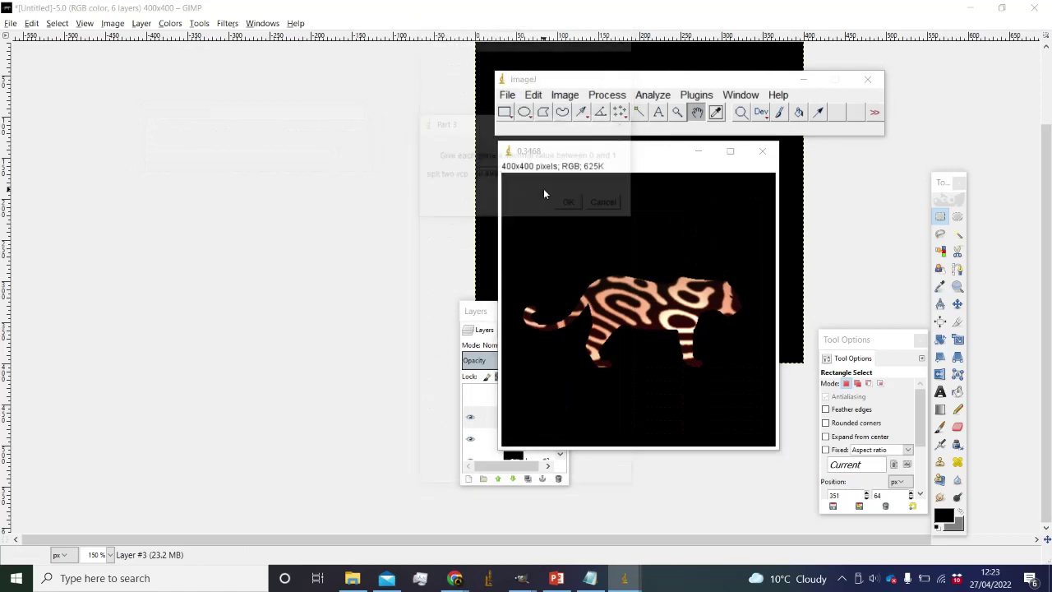
pyautogui.press('Return')
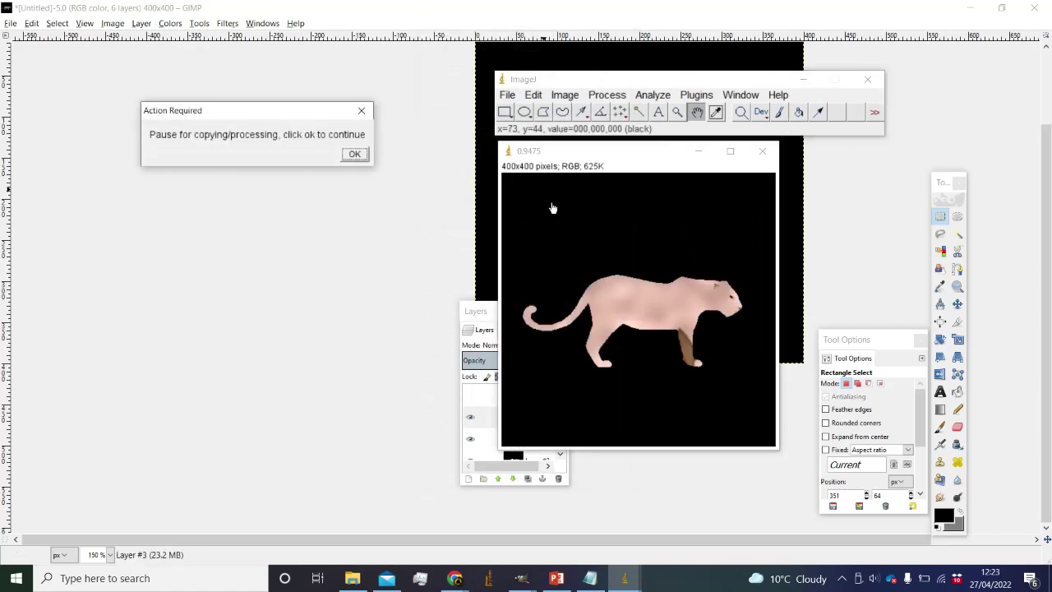
pyautogui.press('Return')
pyautogui.click(543, 190)
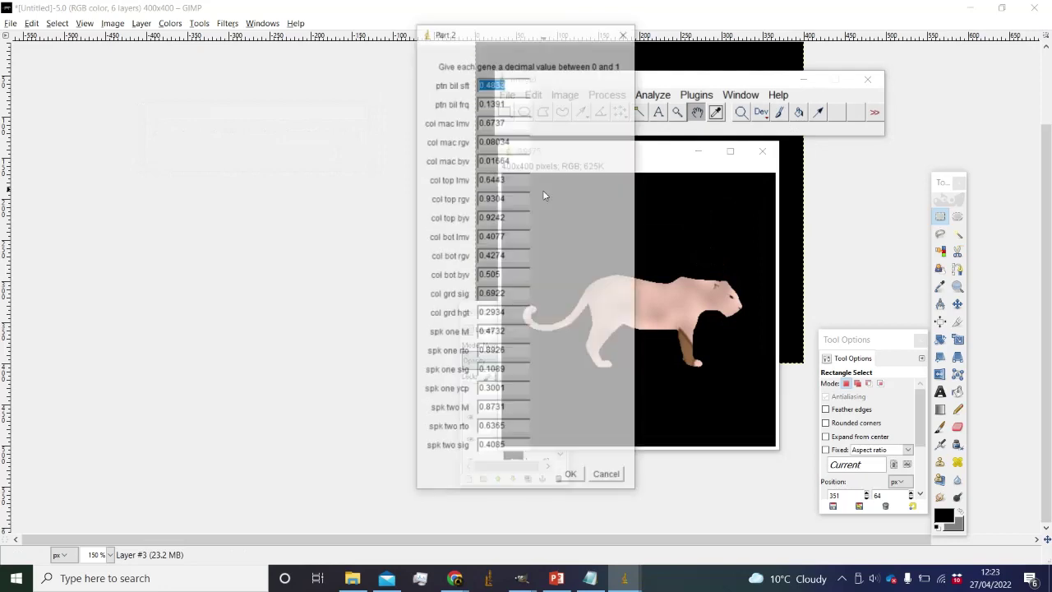
pyautogui.press('Return')
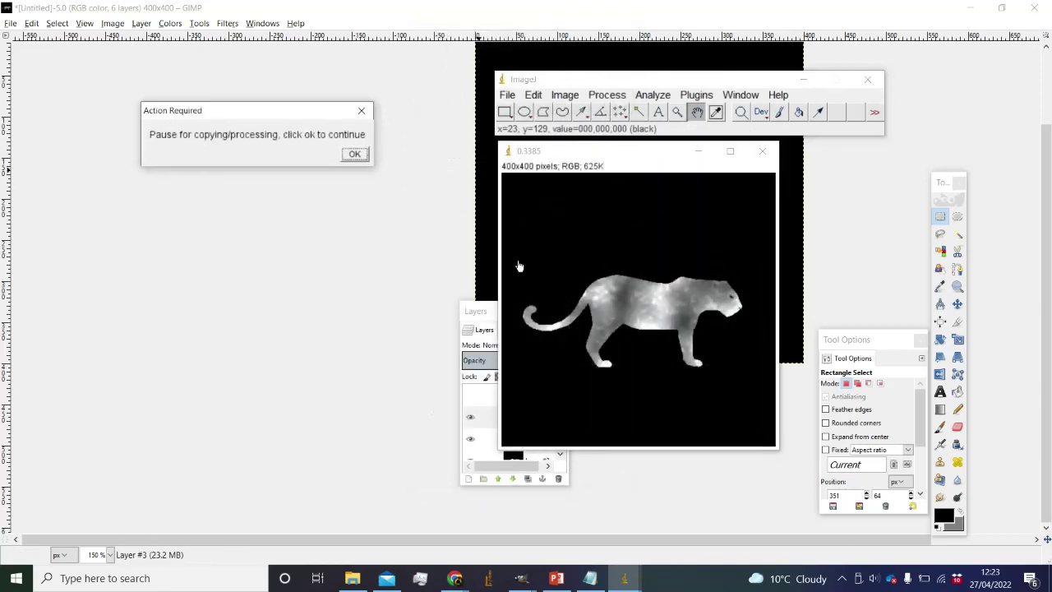
# Switch to GIMP and move the Layers window clear of the leopard.
pyautogui.click(493, 282)
pyautogui.moveTo(510, 309); pyautogui.dragTo(321, 294)
pyautogui.press('3')
pyautogui.scroll(-1, 605, 277)
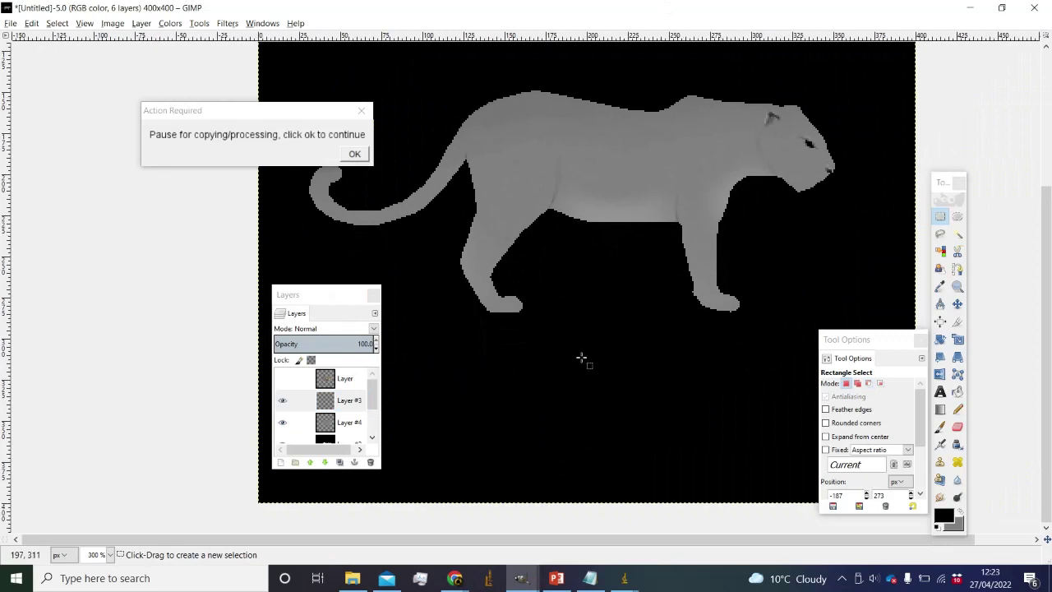
# Clear the painted highlights and shadows from Layer #4 and Layer #3.
pyautogui.scroll(-3, 353, 411)
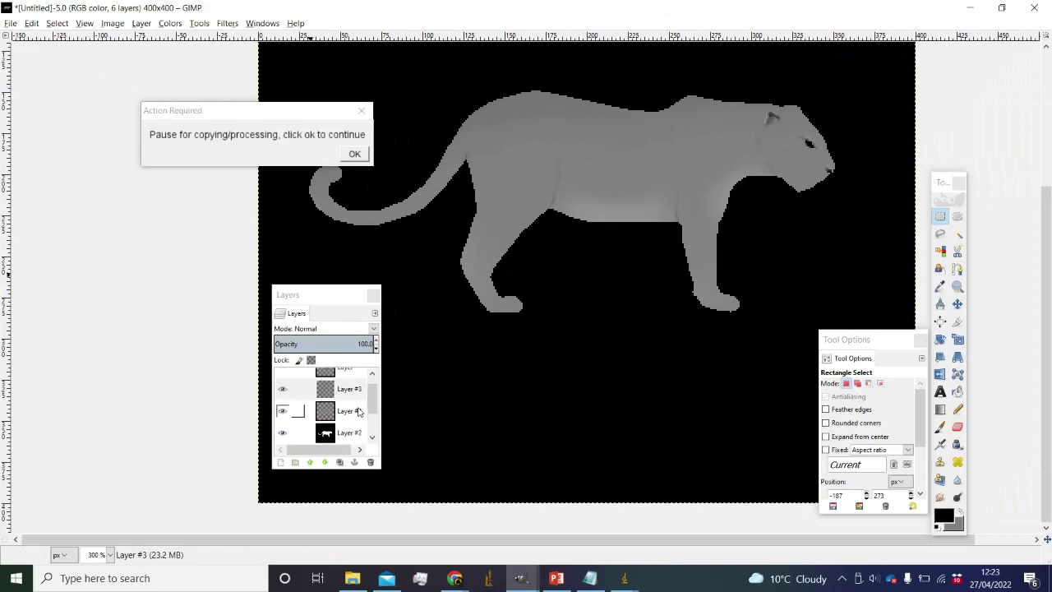
pyautogui.scroll(2, 358, 411)
pyautogui.rightClick(365, 401)
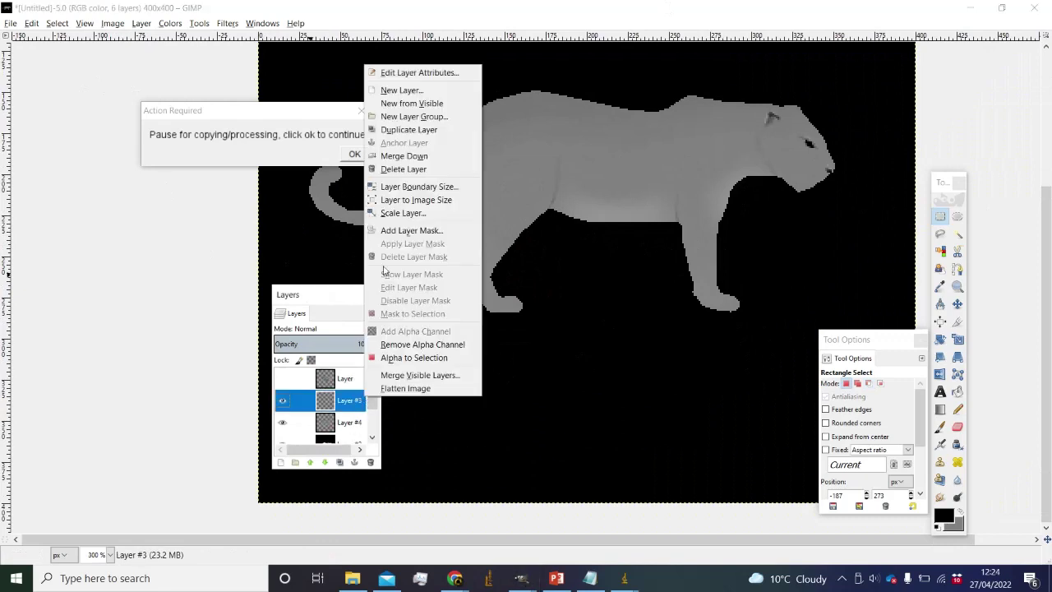
pyautogui.click(326, 401)
pyautogui.scroll(-1, 337, 427)
pyautogui.click(346, 417)
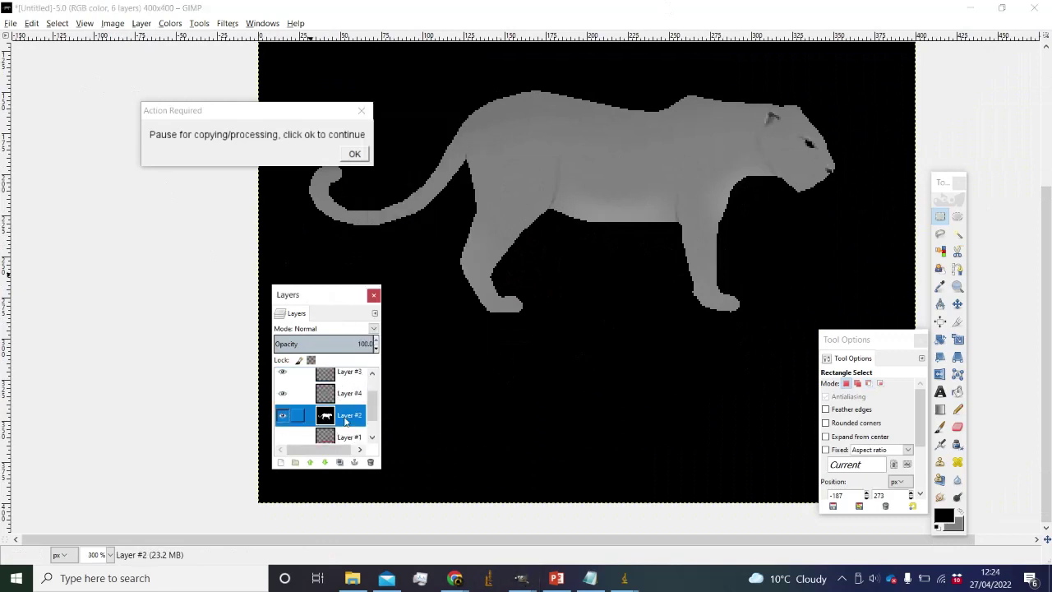
pyautogui.moveTo(346, 420)
pyautogui.mouseDown()
pyautogui.moveTo(353, 378)
pyautogui.moveTo(353, 408)
pyautogui.mouseUp()
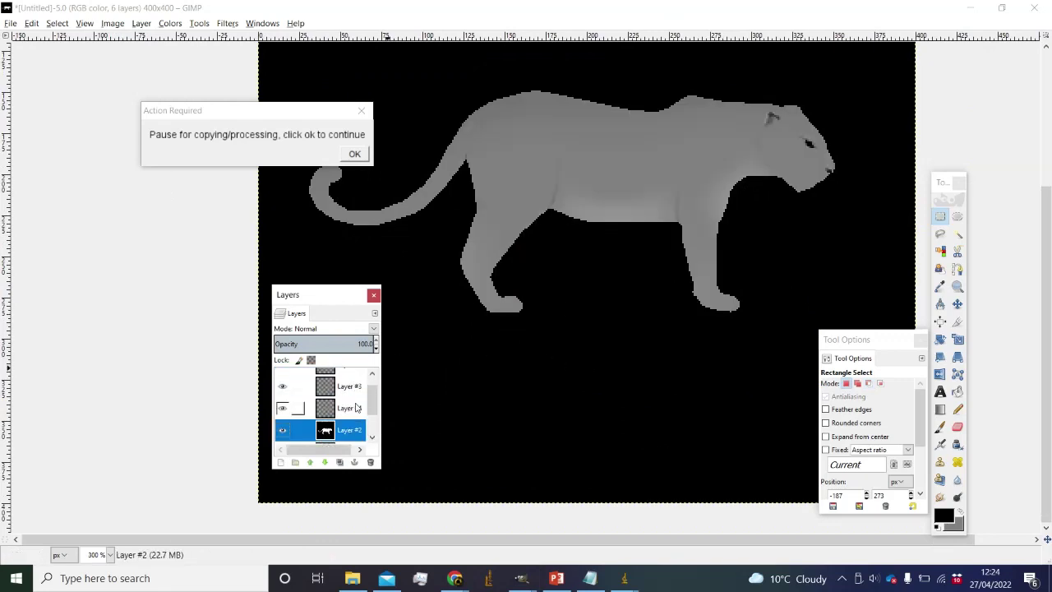
pyautogui.scroll(1, 357, 404)
pyautogui.click(357, 405)
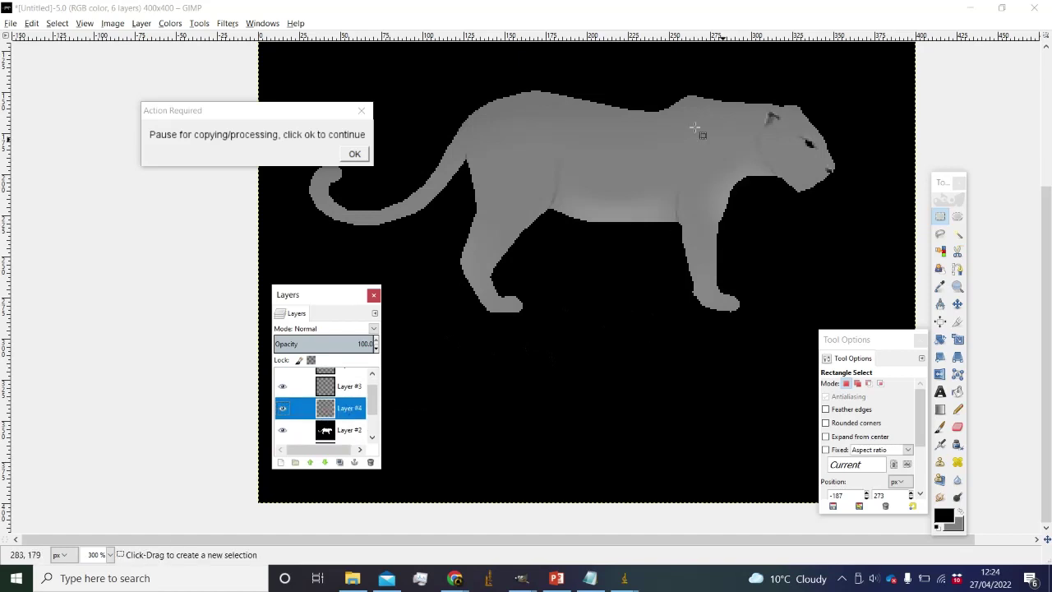
pyautogui.click(356, 396)
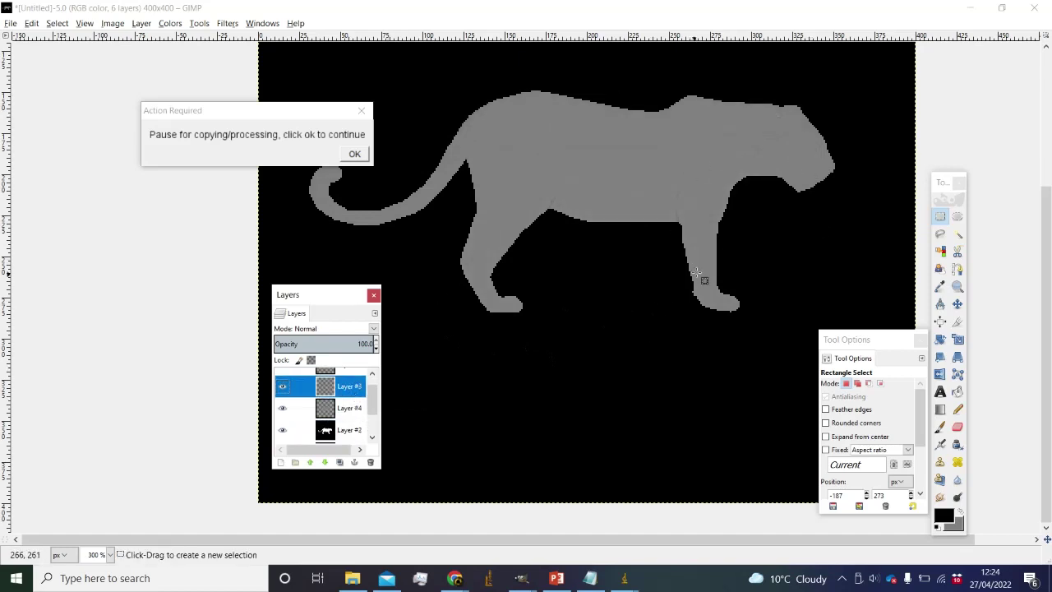
# Export the plain grey leopard silhouette as Detail_Alpha.png into the Leopard target folder.
pyautogui.click(13, 23)
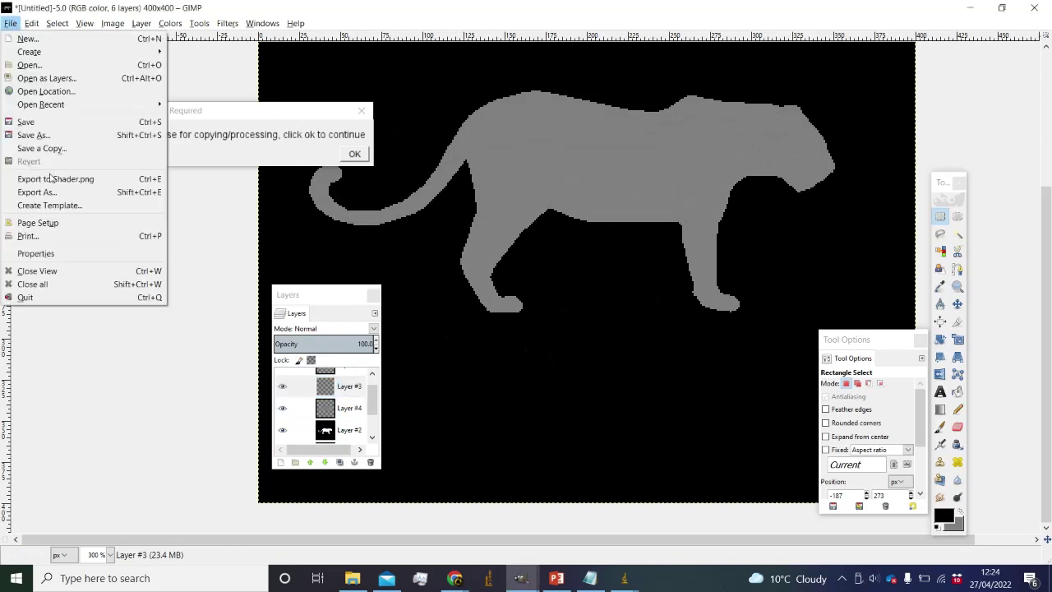
pyautogui.click(45, 193)
pyautogui.moveTo(235, 103); pyautogui.dragTo(390, 228)
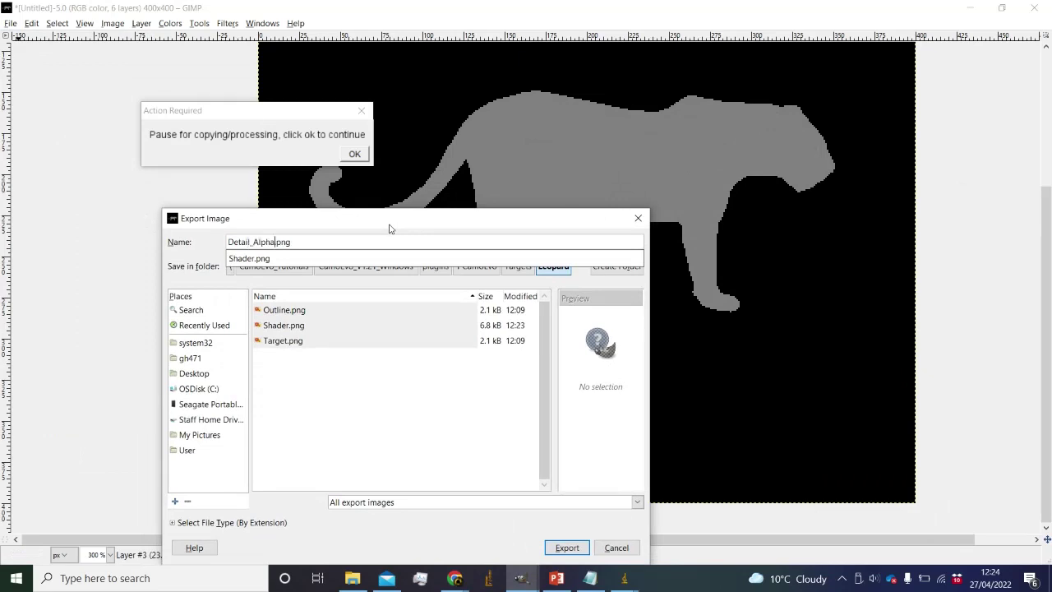
pyautogui.press('Return')
pyautogui.press('Return')
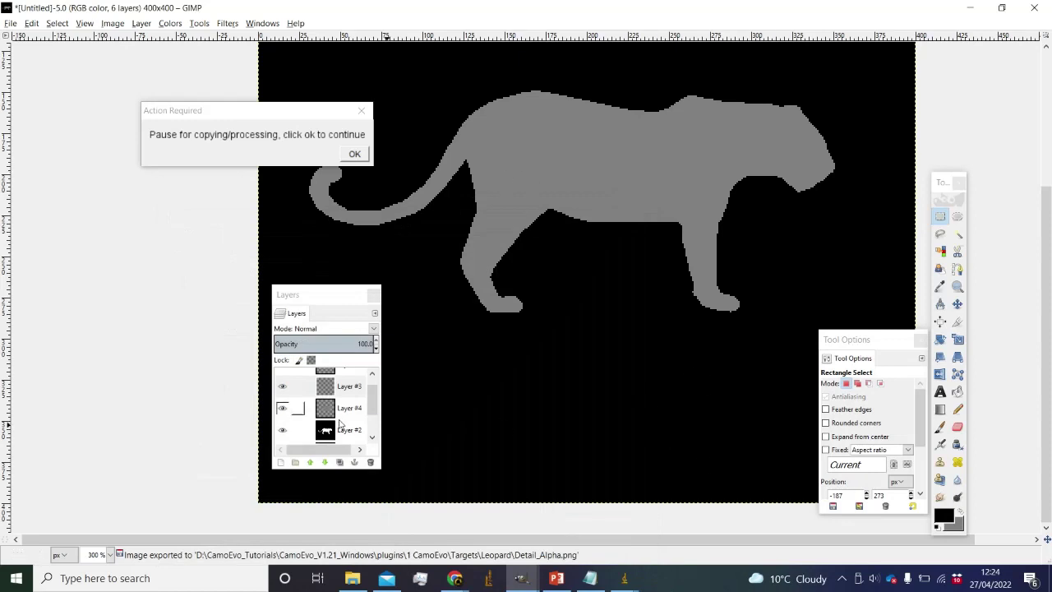
# Set the Paintbrush size to 66.04 and briefly show the leopard photo layer above Layer #3 for reference.
pyautogui.click(958, 411)
pyautogui.click(939, 426)
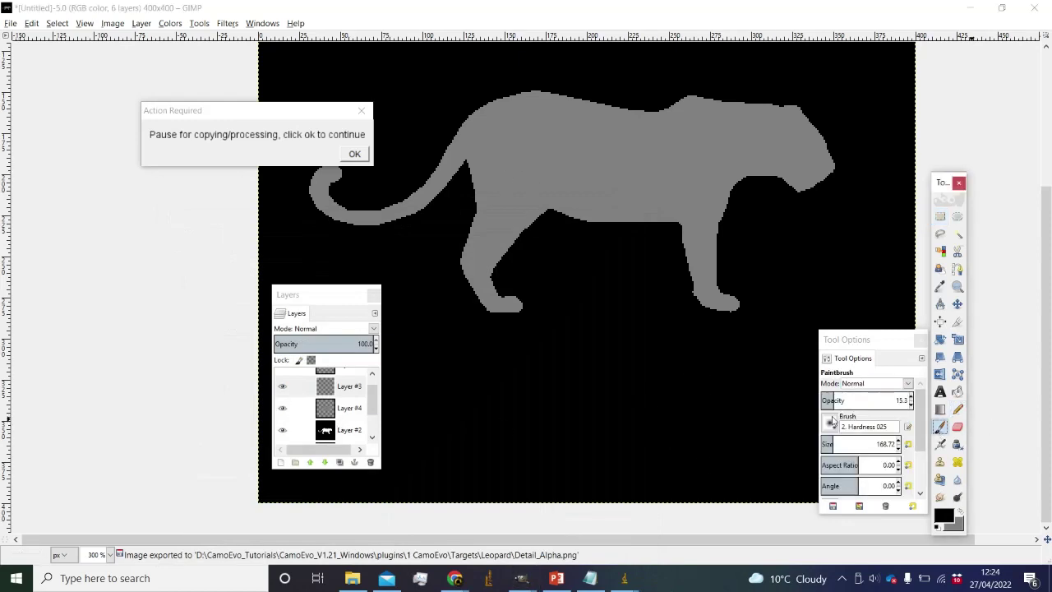
pyautogui.click(853, 443)
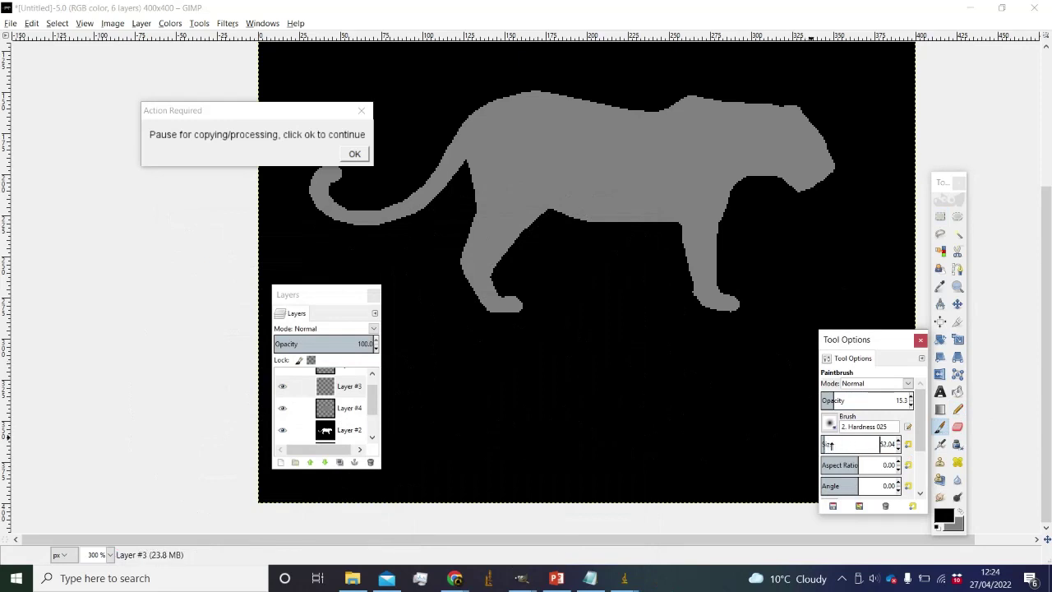
pyautogui.scroll(1, 351, 410)
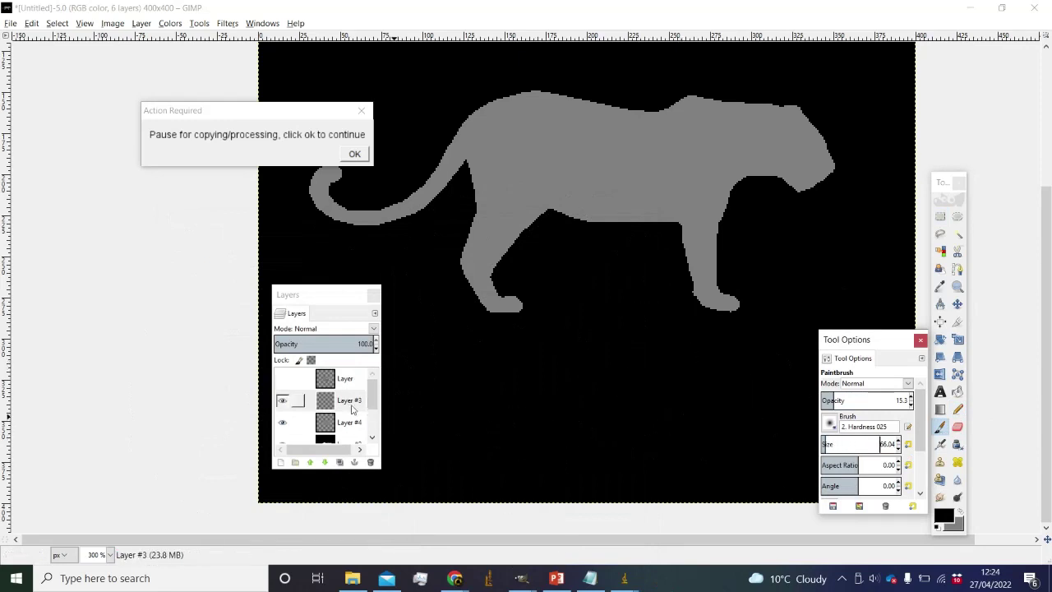
pyautogui.click(283, 380)
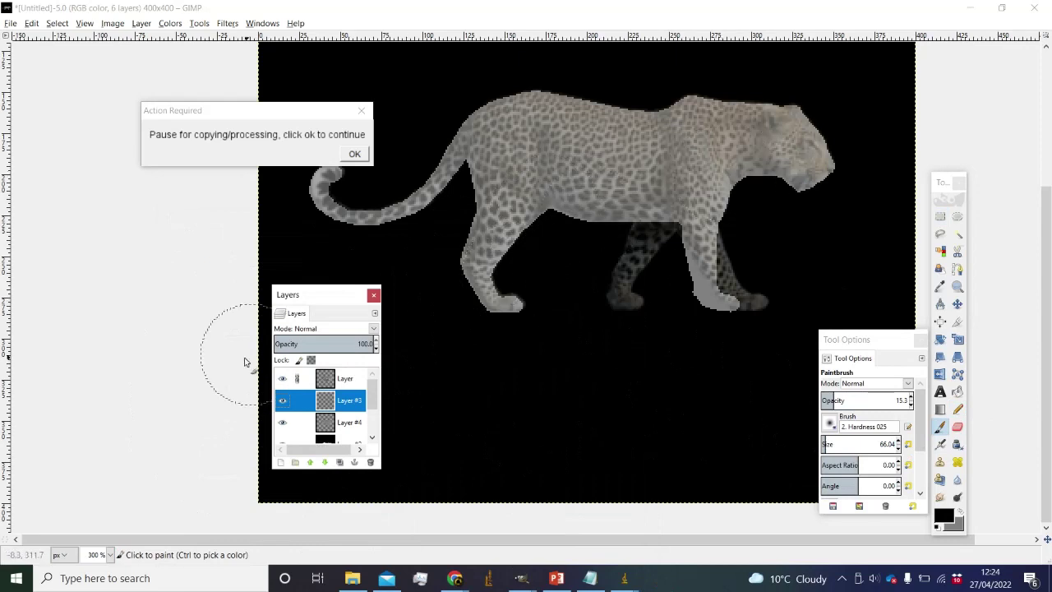
pyautogui.click(282, 378)
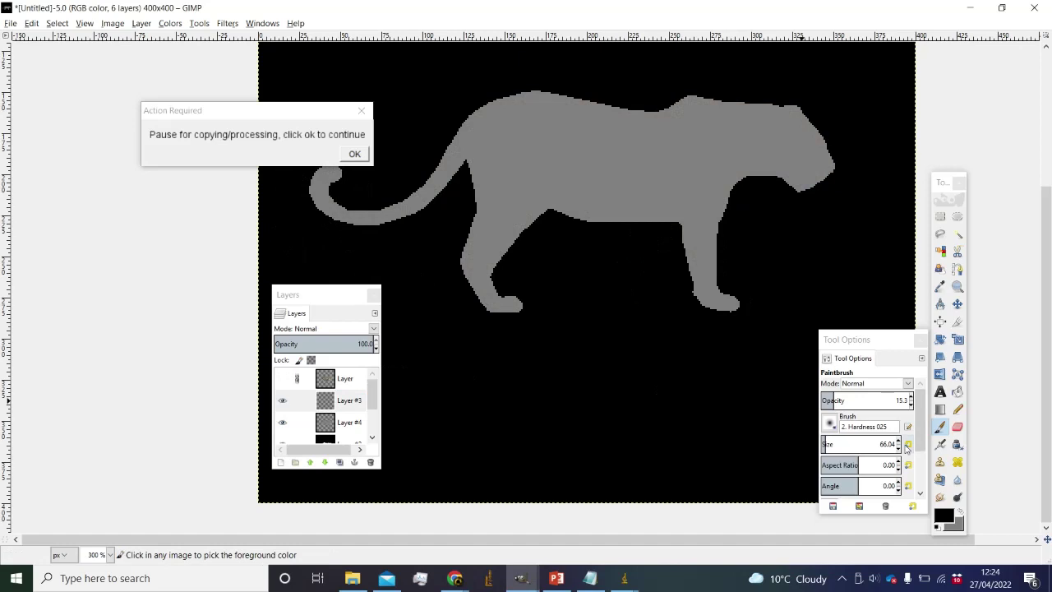
# Paint soft white (ffffff) areas over the leopard's tail, lower legs, belly and chest on Layer #3.
pyautogui.click(943, 514)
pyautogui.click(155, 452)
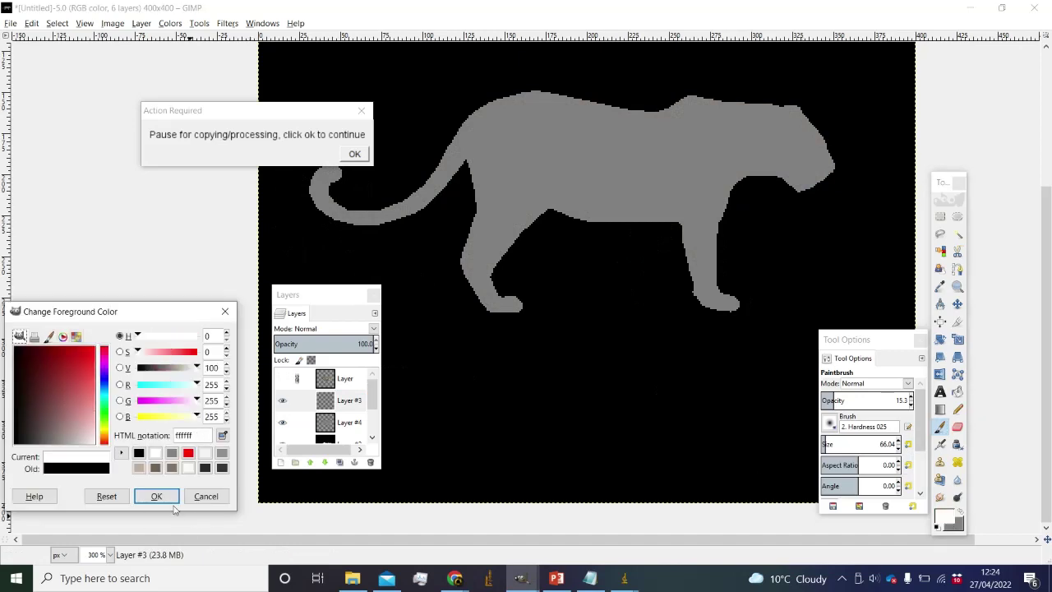
pyautogui.click(156, 495)
pyautogui.moveTo(298, 194)
pyautogui.mouseDown()
pyautogui.moveTo(316, 189)
pyautogui.moveTo(345, 216)
pyautogui.moveTo(399, 216)
pyautogui.moveTo(448, 152)
pyautogui.mouseUp()
pyautogui.moveTo(344, 196)
pyautogui.mouseDown()
pyautogui.moveTo(365, 215)
pyautogui.moveTo(433, 176)
pyautogui.moveTo(386, 192)
pyautogui.moveTo(318, 191)
pyautogui.moveTo(345, 216)
pyautogui.moveTo(411, 230)
pyautogui.mouseUp()
pyautogui.moveTo(487, 260)
pyautogui.mouseDown()
pyautogui.moveTo(519, 321)
pyautogui.moveTo(491, 274)
pyautogui.moveTo(496, 238)
pyautogui.moveTo(494, 291)
pyautogui.moveTo(506, 301)
pyautogui.moveTo(493, 235)
pyautogui.mouseUp()
pyautogui.moveTo(710, 284)
pyautogui.mouseDown()
pyautogui.moveTo(742, 304)
pyautogui.moveTo(692, 258)
pyautogui.moveTo(728, 299)
pyautogui.moveTo(704, 244)
pyautogui.mouseUp()
pyautogui.moveTo(593, 239)
pyautogui.mouseDown()
pyautogui.moveTo(561, 228)
pyautogui.moveTo(657, 227)
pyautogui.moveTo(566, 226)
pyautogui.moveTo(644, 240)
pyautogui.mouseUp()
pyautogui.moveTo(746, 201)
pyautogui.mouseDown()
pyautogui.moveTo(739, 223)
pyautogui.moveTo(757, 198)
pyautogui.mouseUp()
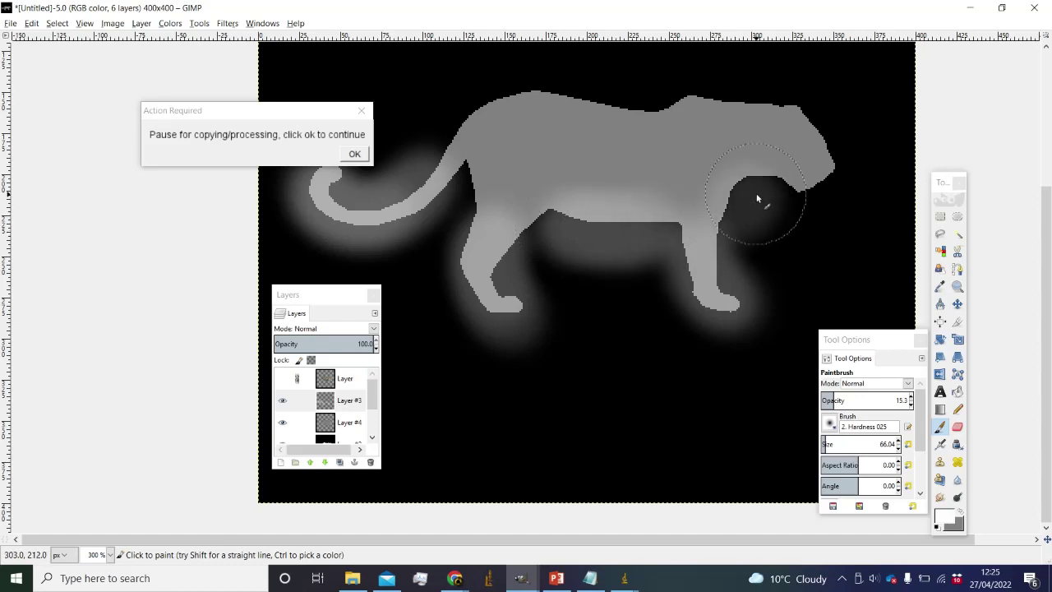
# Select Layer #2's black background by colour, delete the white paint outside the leopard on Layer #3, and remove the selection.
pyautogui.scroll(-1, 329, 407)
pyautogui.click(345, 415)
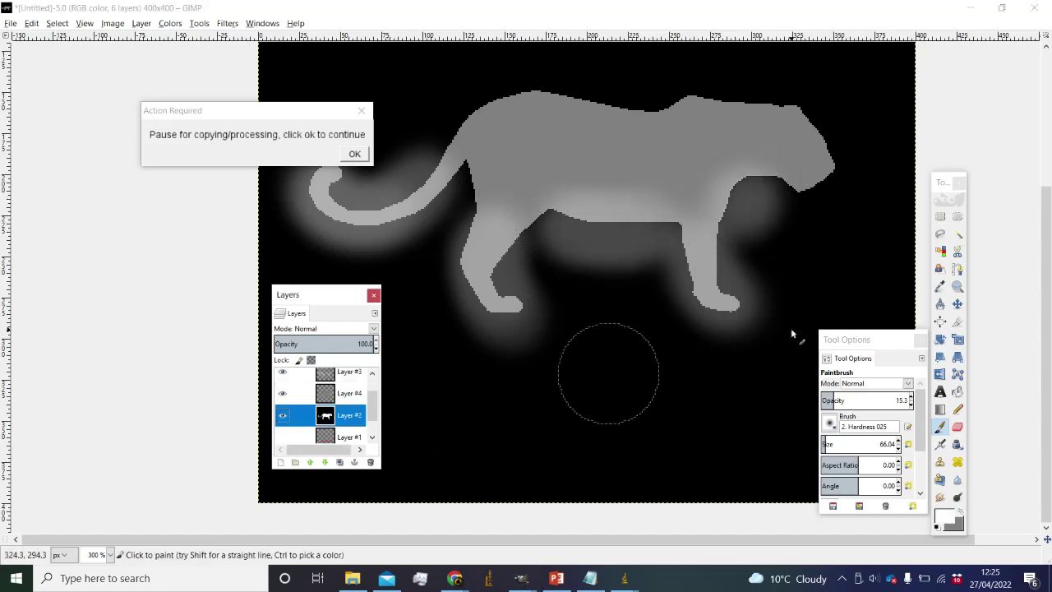
pyautogui.hotkey('shift', 'o')
pyautogui.click(726, 369)
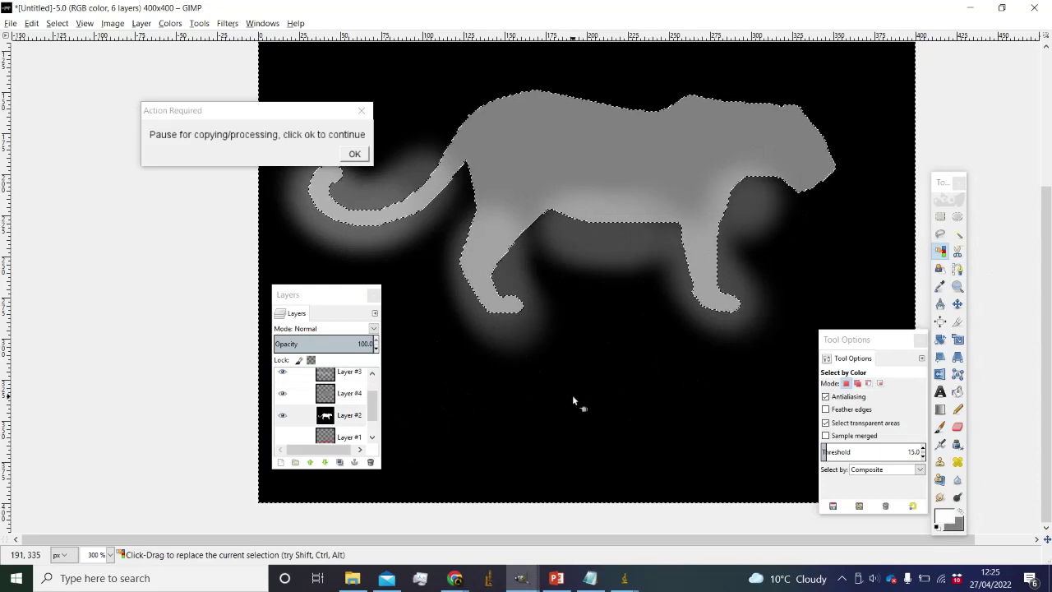
pyautogui.scroll(1, 364, 417)
pyautogui.click(345, 400)
pyautogui.press('Delete')
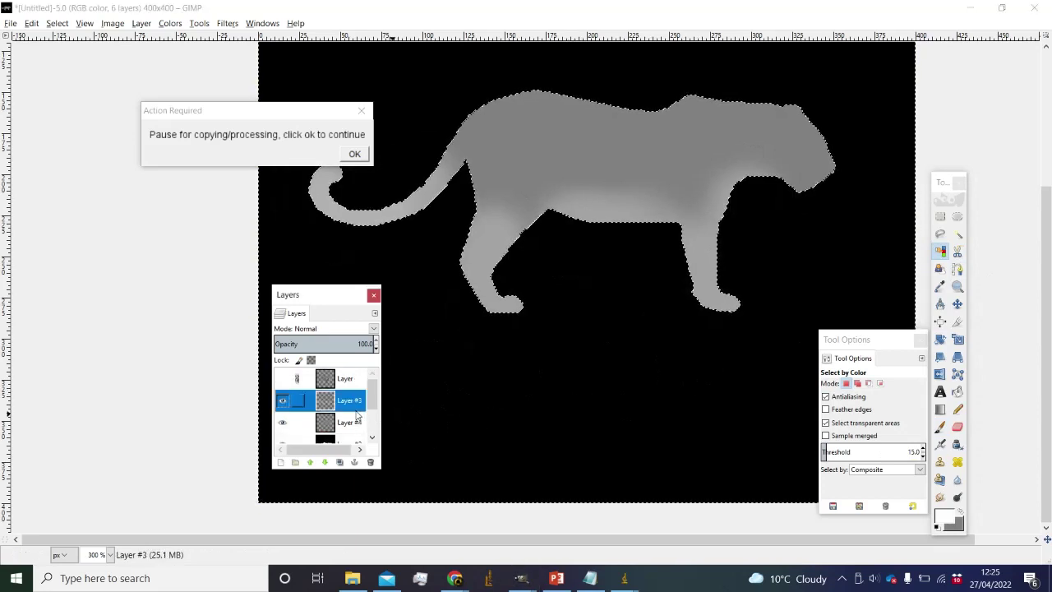
pyautogui.click(493, 246)
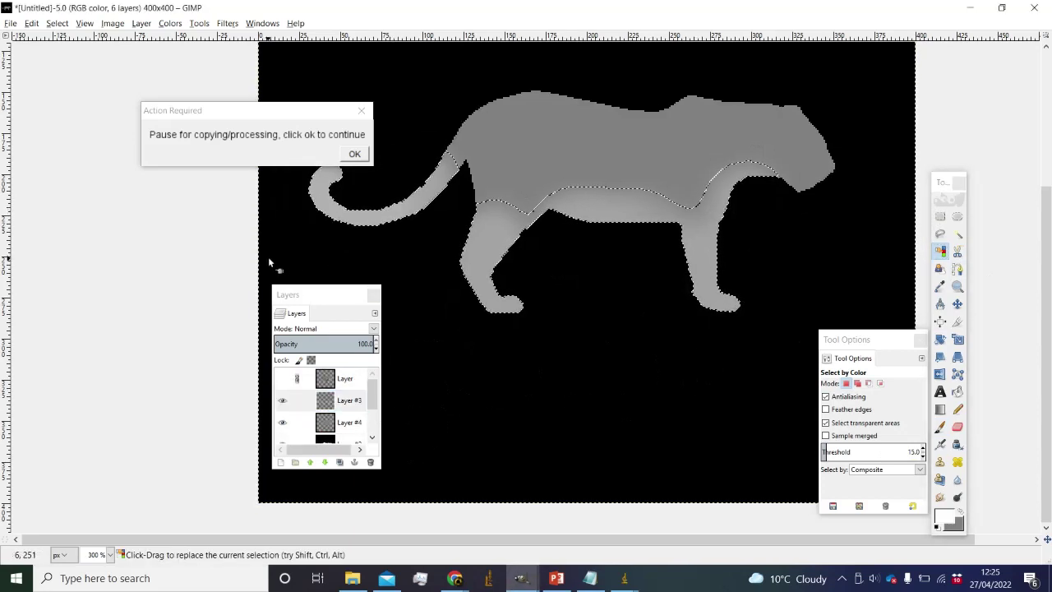
pyautogui.hotkey('ctrl', 'shift', 'j')
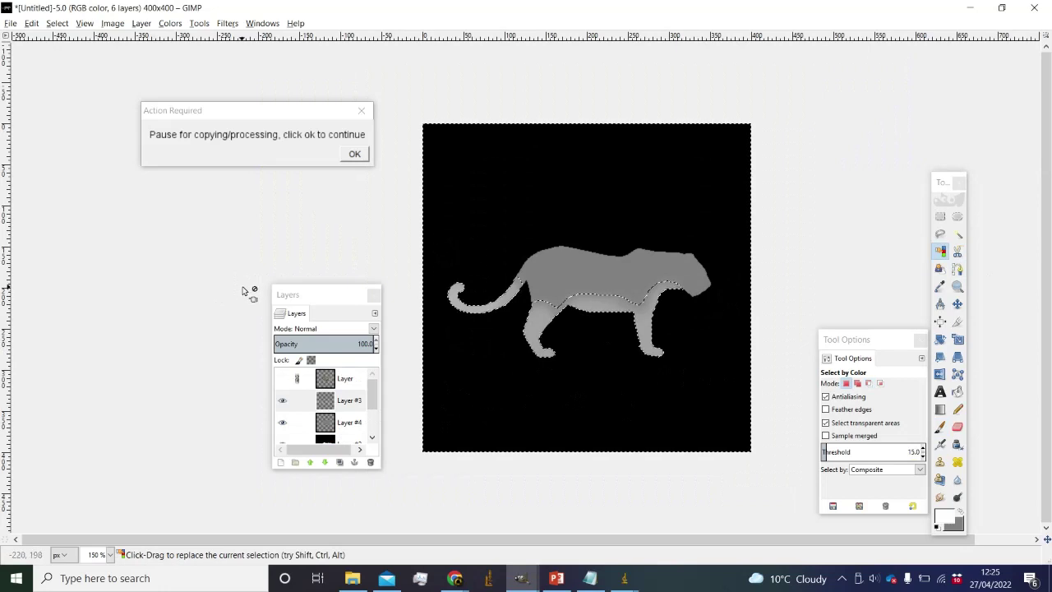
pyautogui.click(940, 216)
pyautogui.scroll(2, 775, 288)
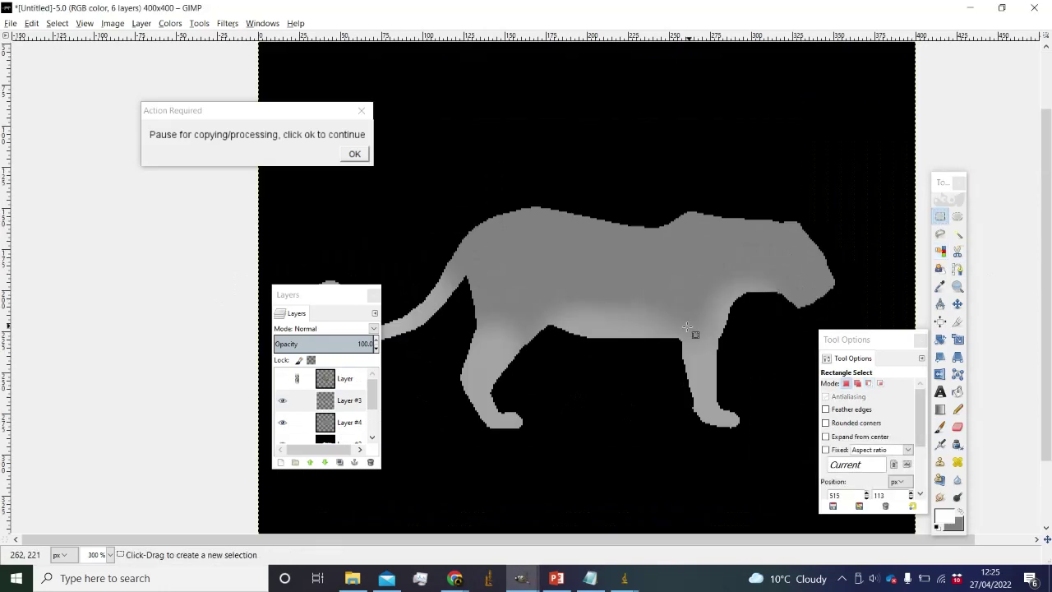
# Set the Eraser opacity to 24.4, and strengthen the white paint by pasting a copy of Layer #3 onto itself.
pyautogui.click(957, 426)
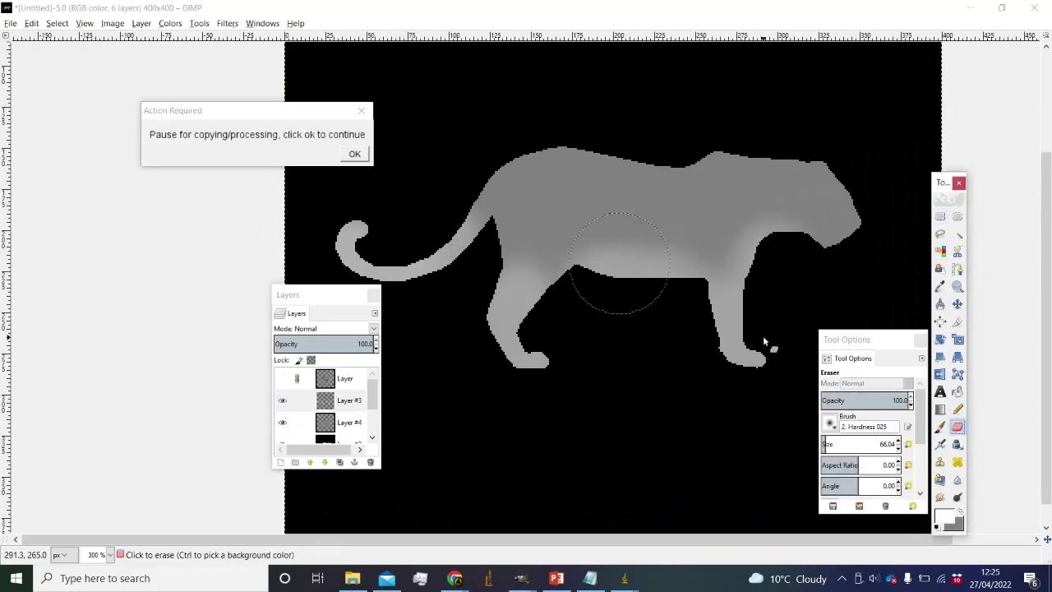
pyautogui.click(841, 400)
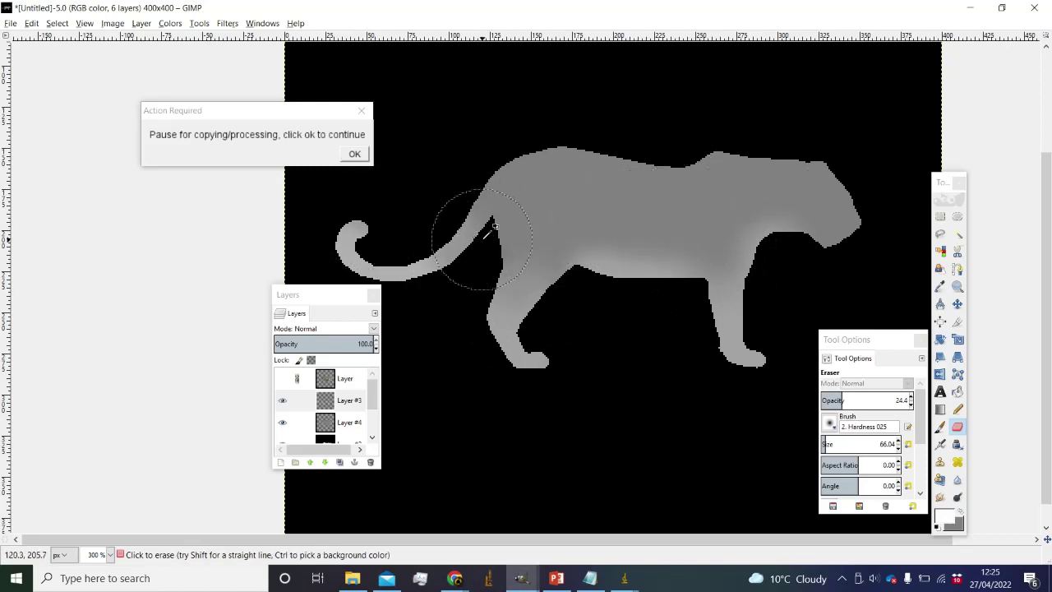
pyautogui.press('-')
pyautogui.hotkey('ctrl', 'a')
pyautogui.hotkey('ctrl', 'c')
pyautogui.hotkey('ctrl', 'v')
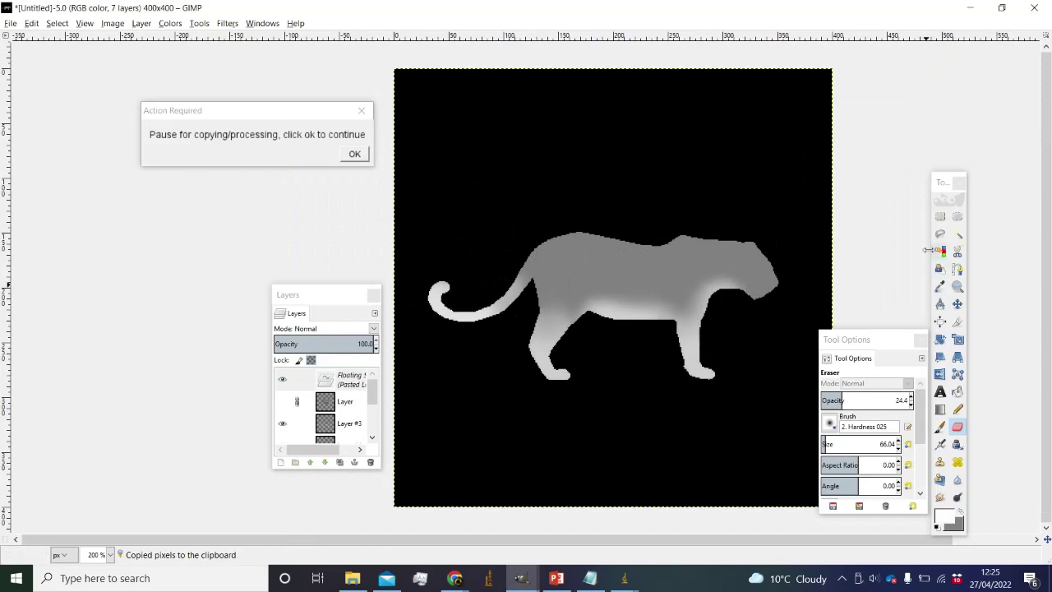
pyautogui.click(940, 216)
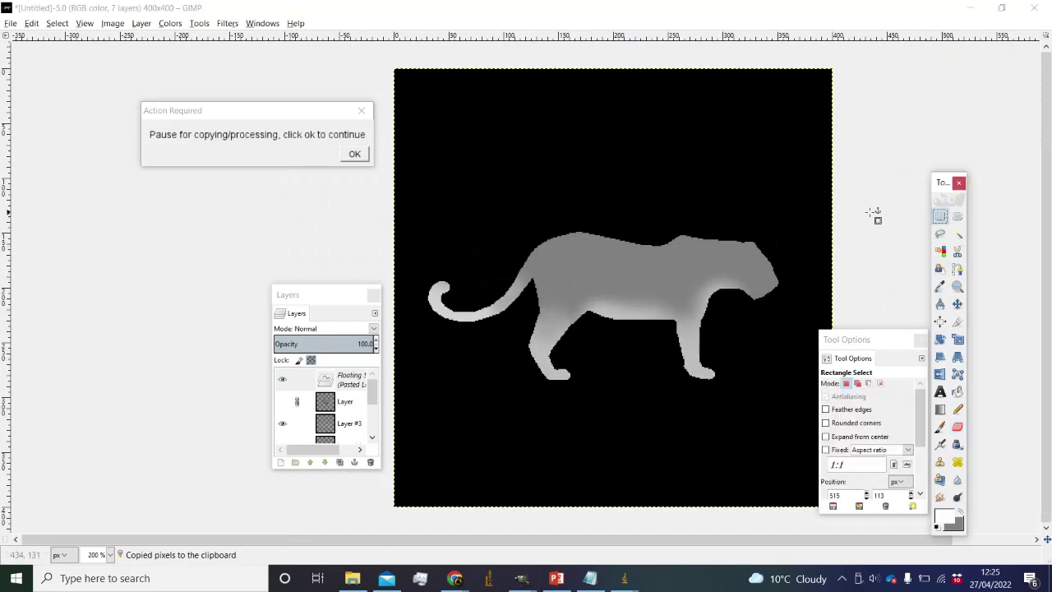
pyautogui.hotkey('ctrl', 'h')
pyautogui.click(282, 380)
pyautogui.click(282, 379)
pyautogui.click(281, 380)
pyautogui.click(282, 380)
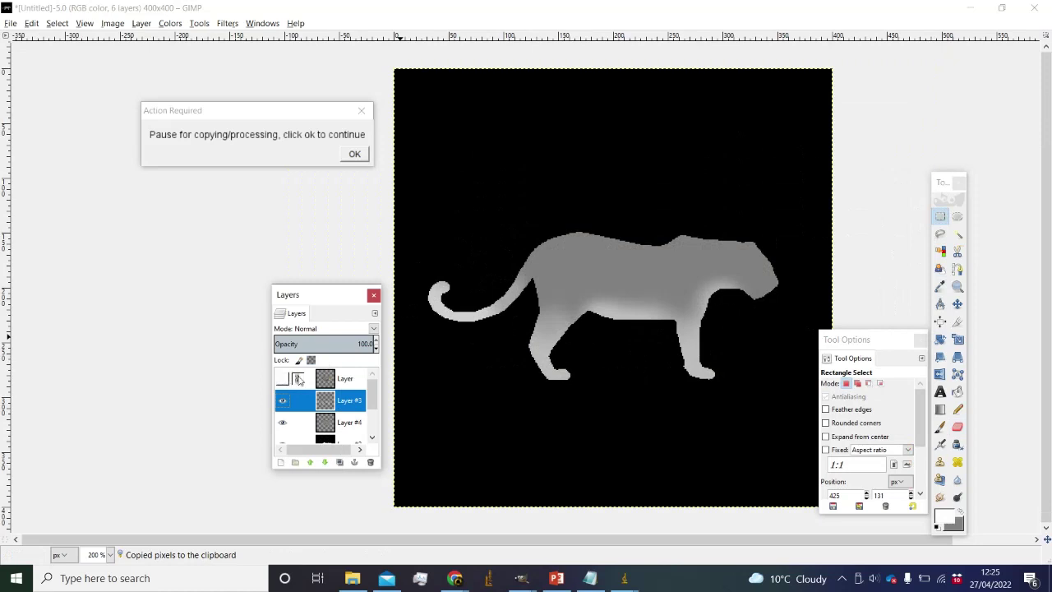
# Soften the upper edge of the white belly shading on Layer #3 with the Eraser and the Smudge tool.
pyautogui.click(957, 426)
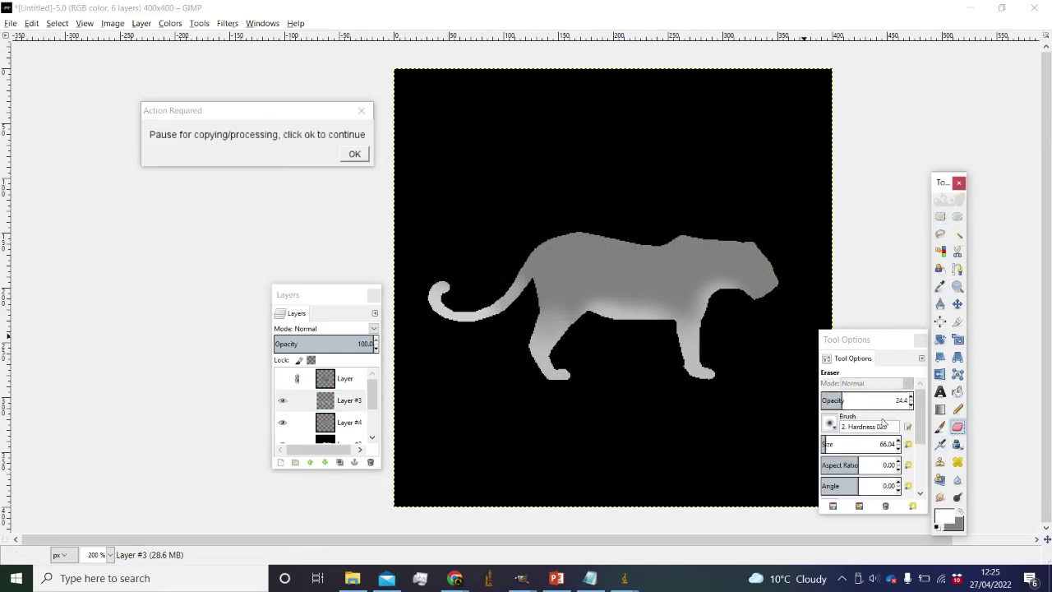
pyautogui.press('3')
pyautogui.click(609, 245)
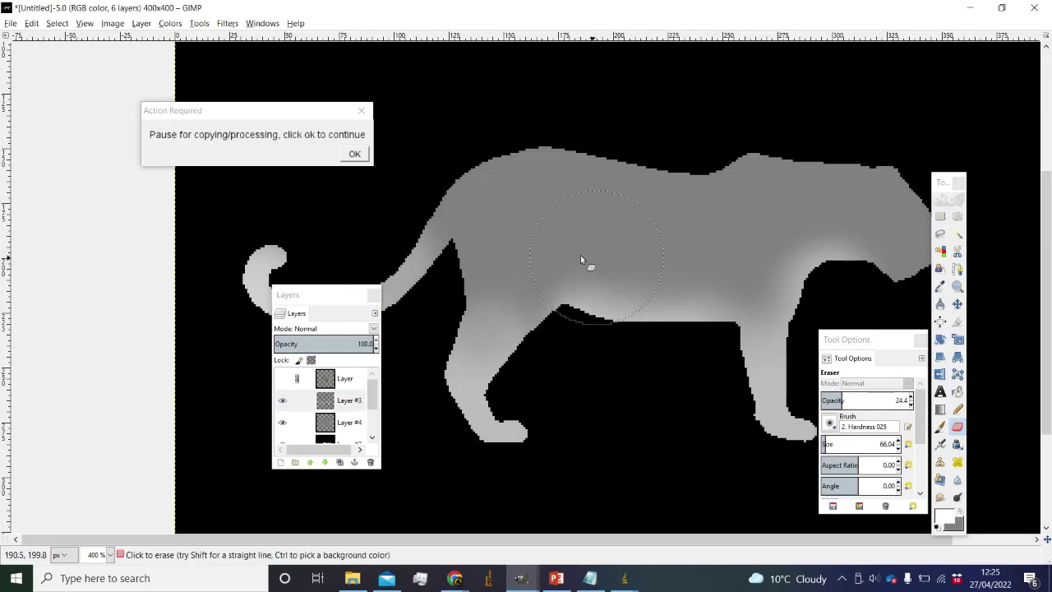
pyautogui.click(939, 496)
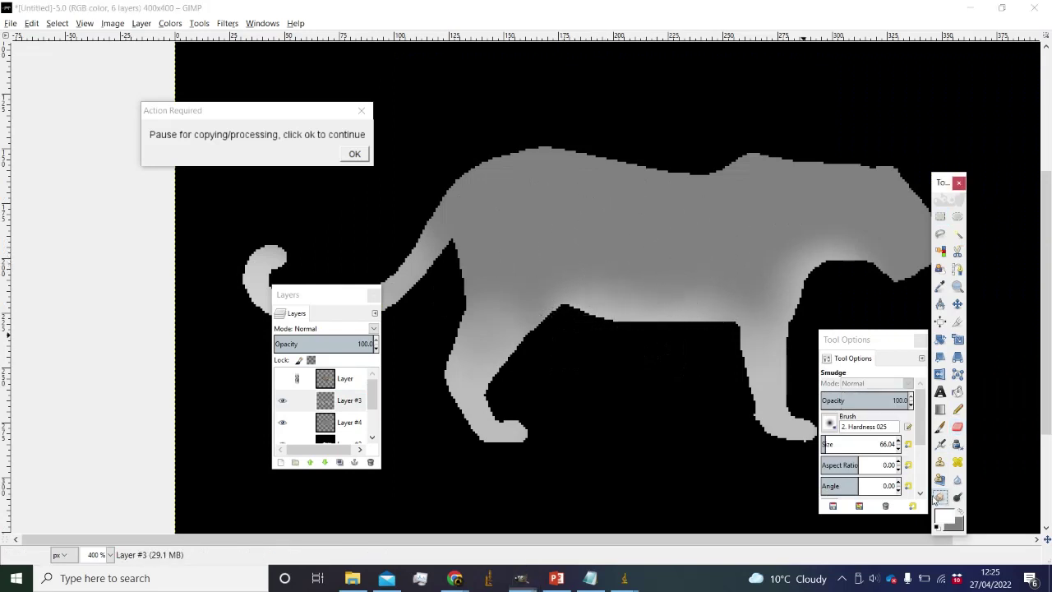
pyautogui.moveTo(610, 307)
pyautogui.mouseDown()
pyautogui.moveTo(685, 313)
pyautogui.moveTo(598, 268)
pyautogui.mouseUp()
pyautogui.scroll(-3, 453, 322)
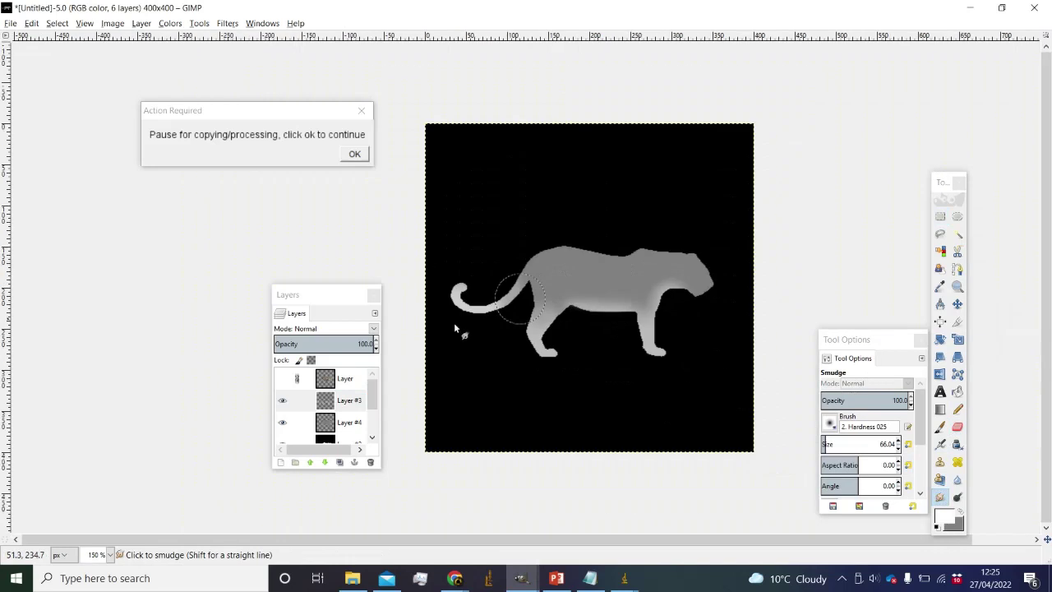
# Hide Layer #4 and the leopard silhouette on Layer #2.
pyautogui.click(284, 423)
pyautogui.scroll(-2, 286, 423)
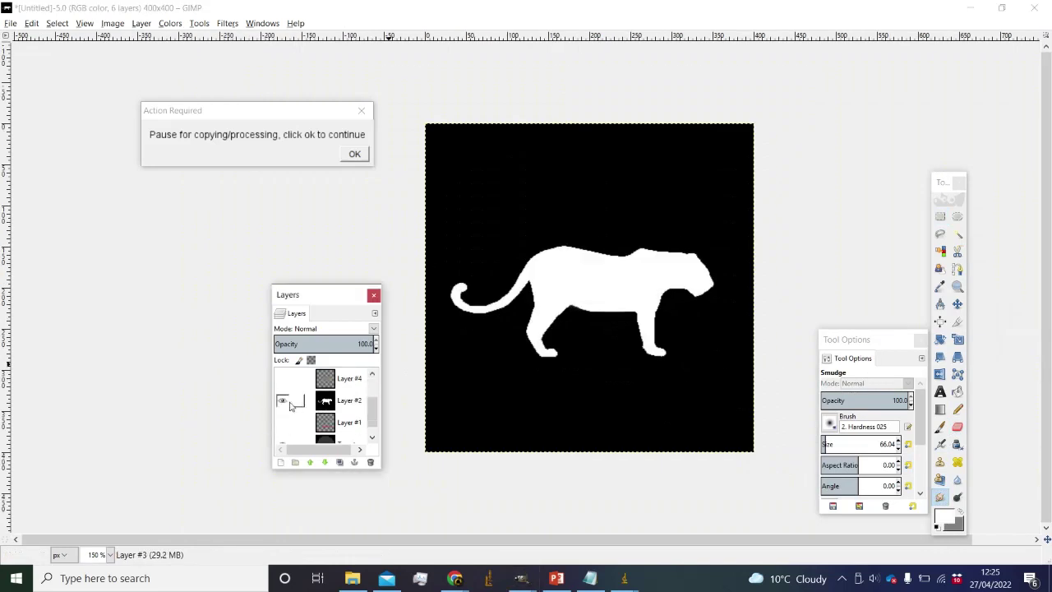
pyautogui.click(281, 402)
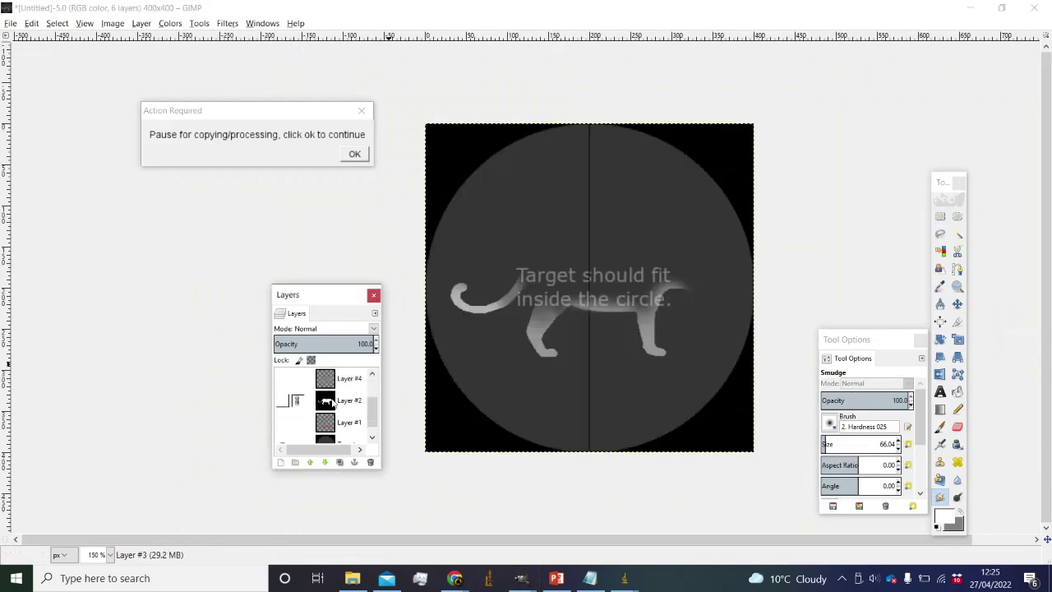
# Create a transparent 400 × 400 px layer and place it directly below Layer #3.
pyautogui.scroll(2, 332, 403)
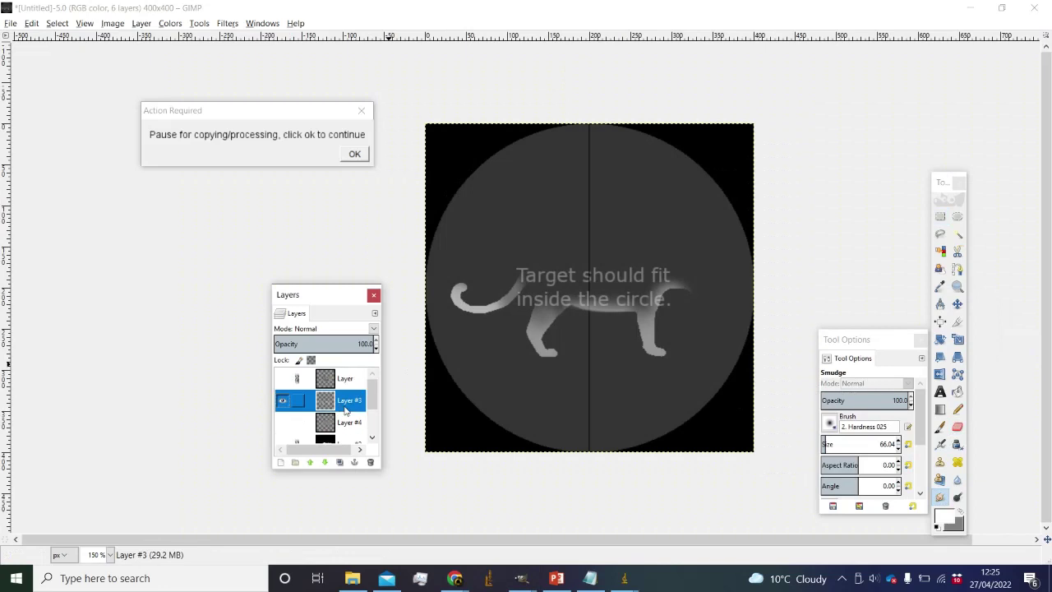
pyautogui.rightClick(346, 411)
pyautogui.click(414, 96)
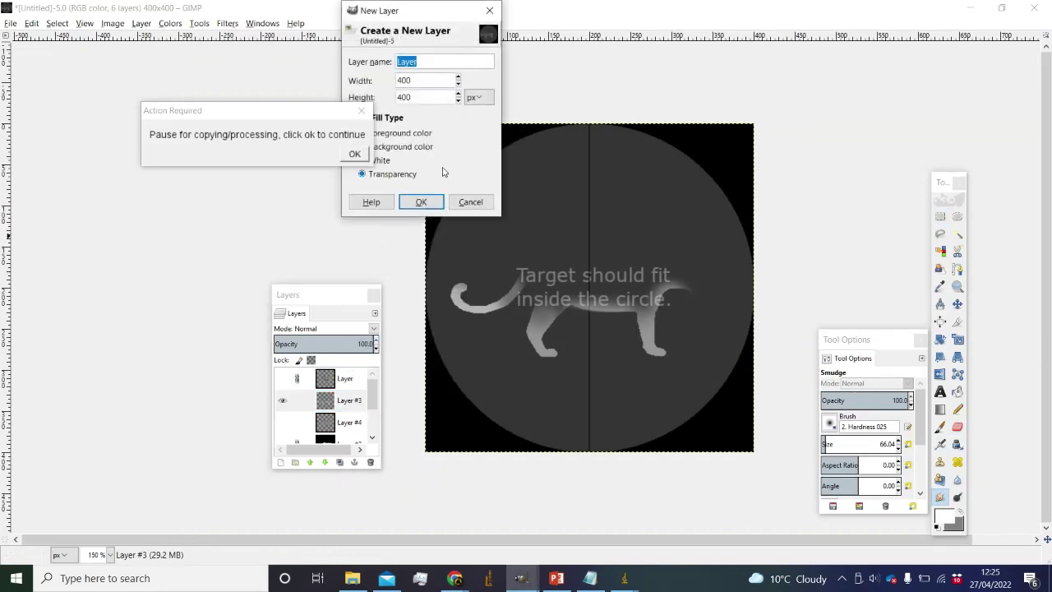
pyautogui.click(420, 201)
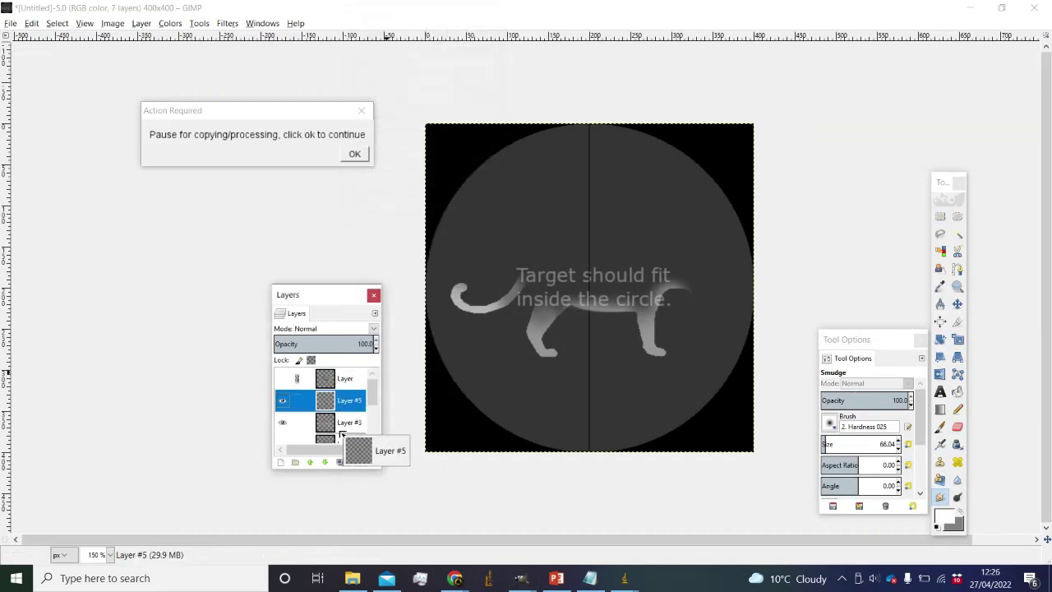
pyautogui.scroll(-1, 340, 436)
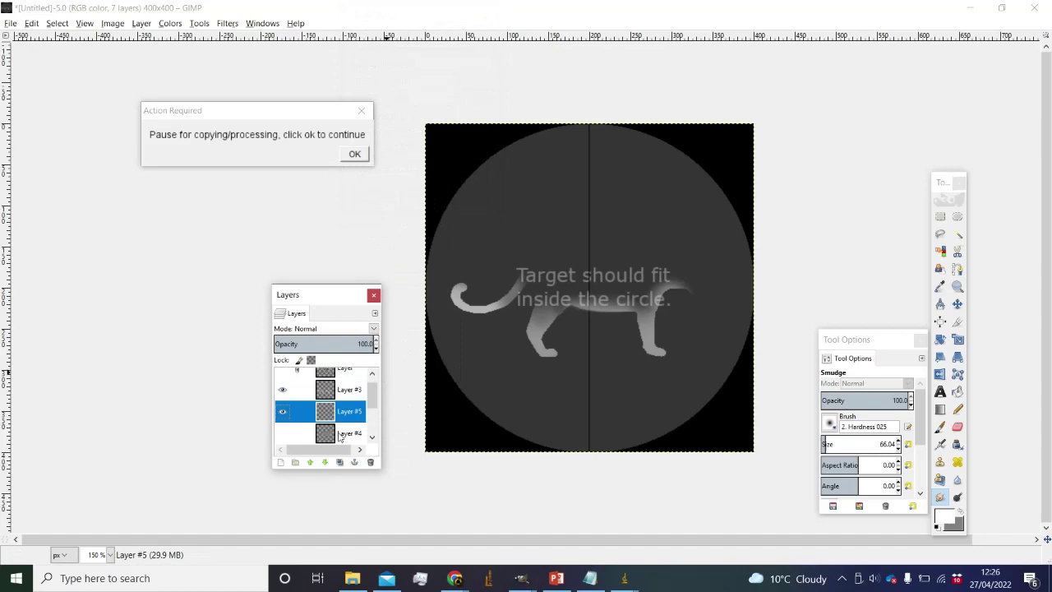
# Fill the new layer with black (000000) and export the image over Detail_Alpha.png in the Leopard target folder.
pyautogui.click(957, 392)
pyautogui.click(941, 516)
pyautogui.click(44, 408)
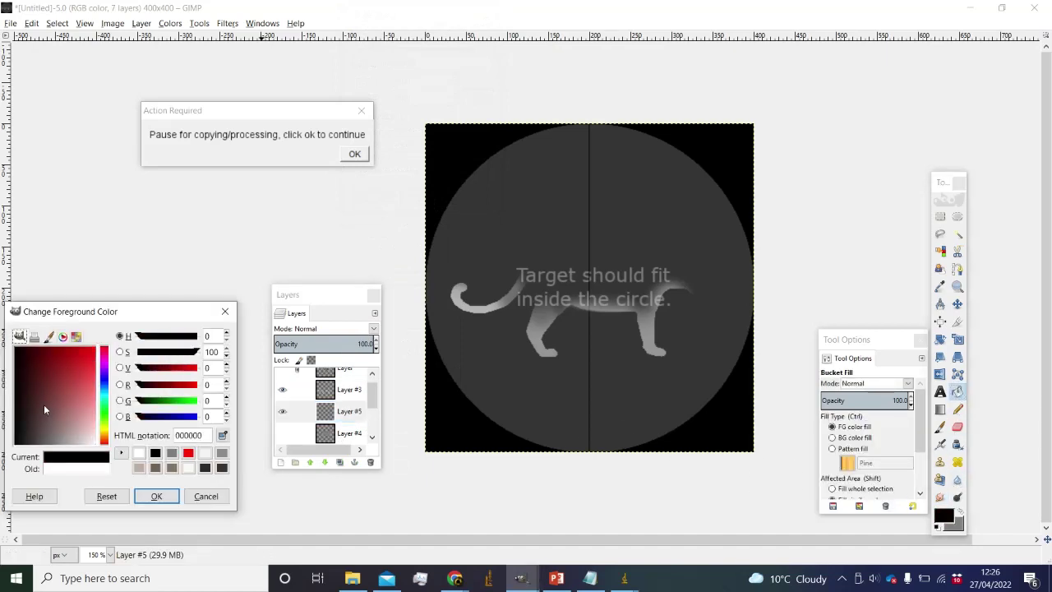
pyautogui.click(163, 494)
pyautogui.click(571, 407)
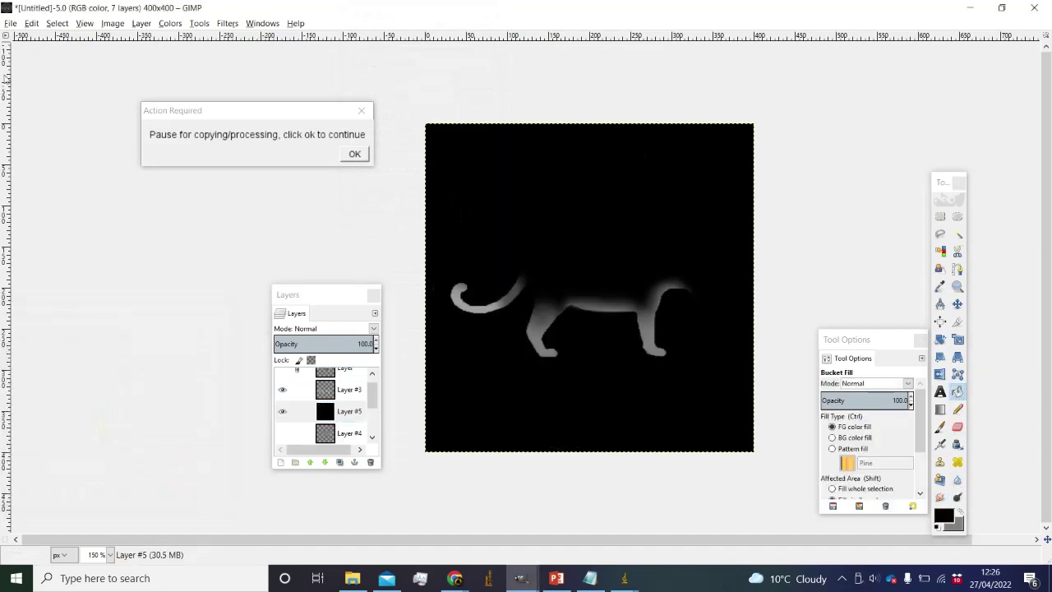
pyautogui.click(12, 23)
pyautogui.click(95, 180)
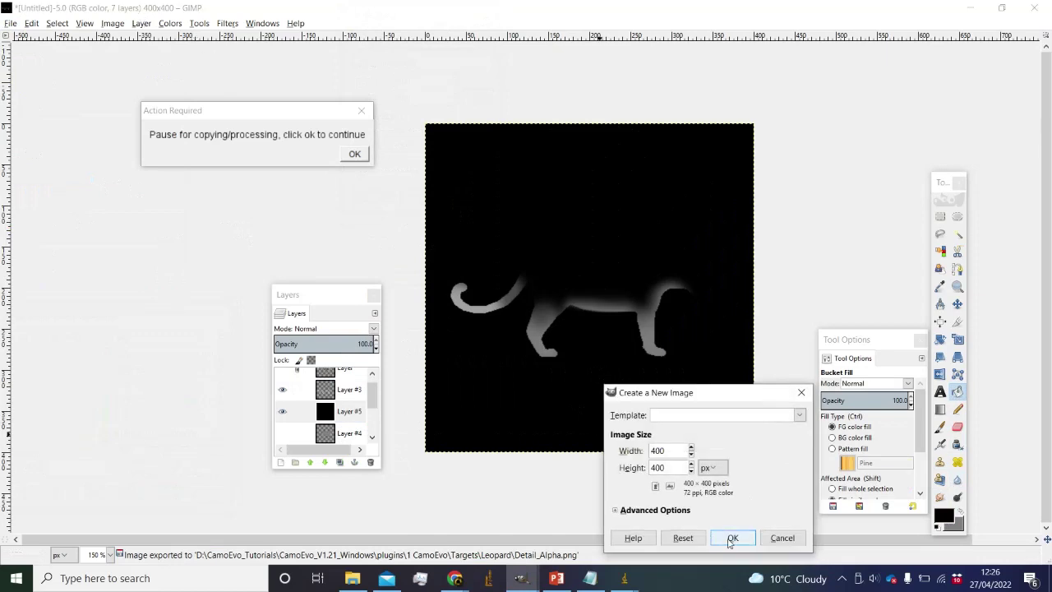
# Create a separate 400 × 400 px image and fill its background with white.
pyautogui.click(716, 538)
pyautogui.moveTo(167, 99); pyautogui.dragTo(264, 211)
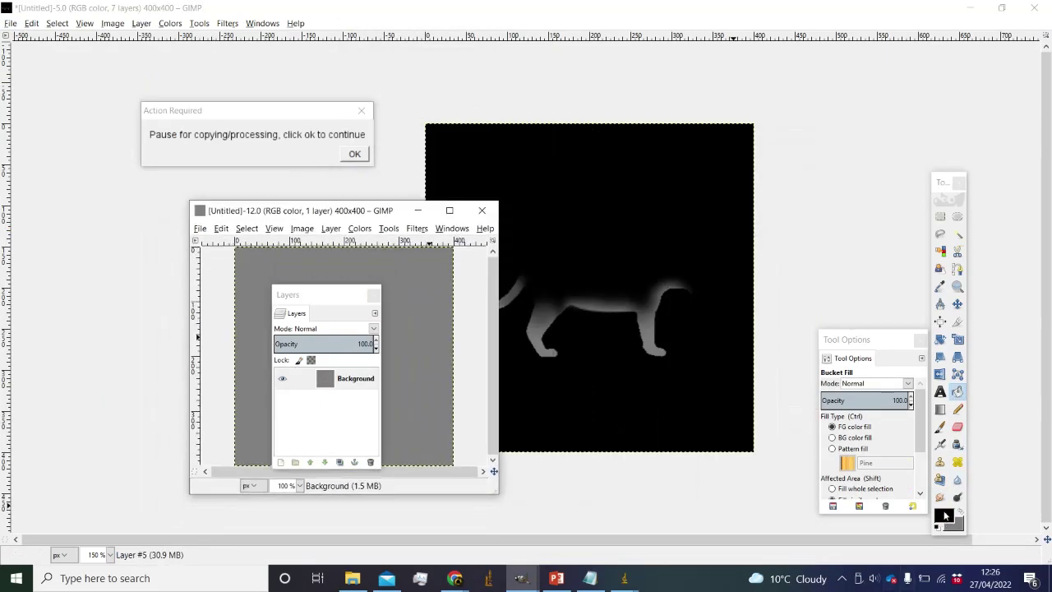
pyautogui.click(943, 516)
pyautogui.click(17, 349)
pyautogui.click(155, 497)
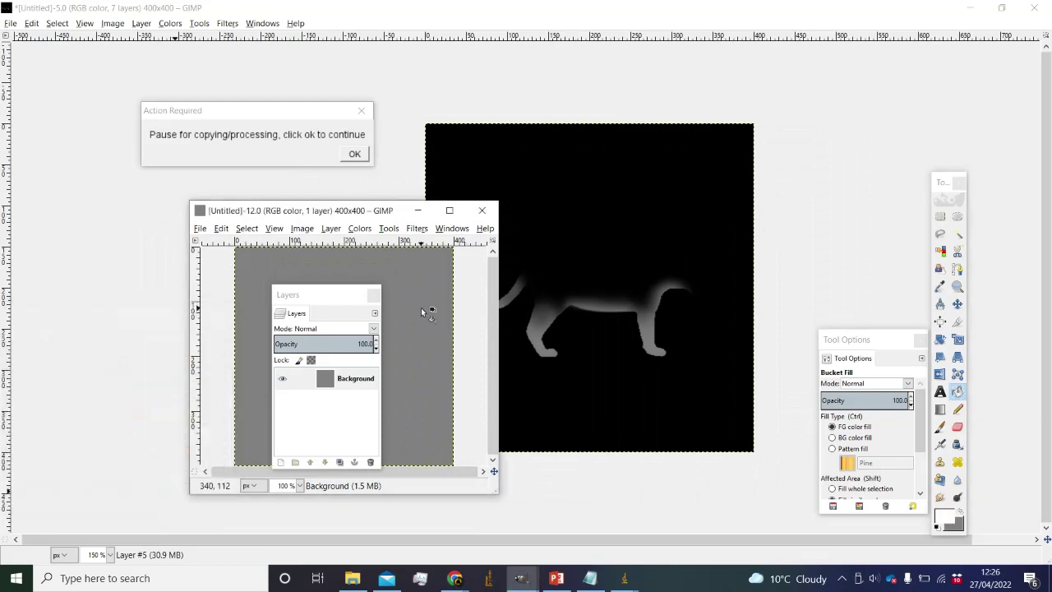
pyautogui.click(424, 312)
# Export the plain white image as Detail.png into the Leopard target folder with the default PNG options.
pyautogui.click(199, 228)
pyautogui.click(226, 394)
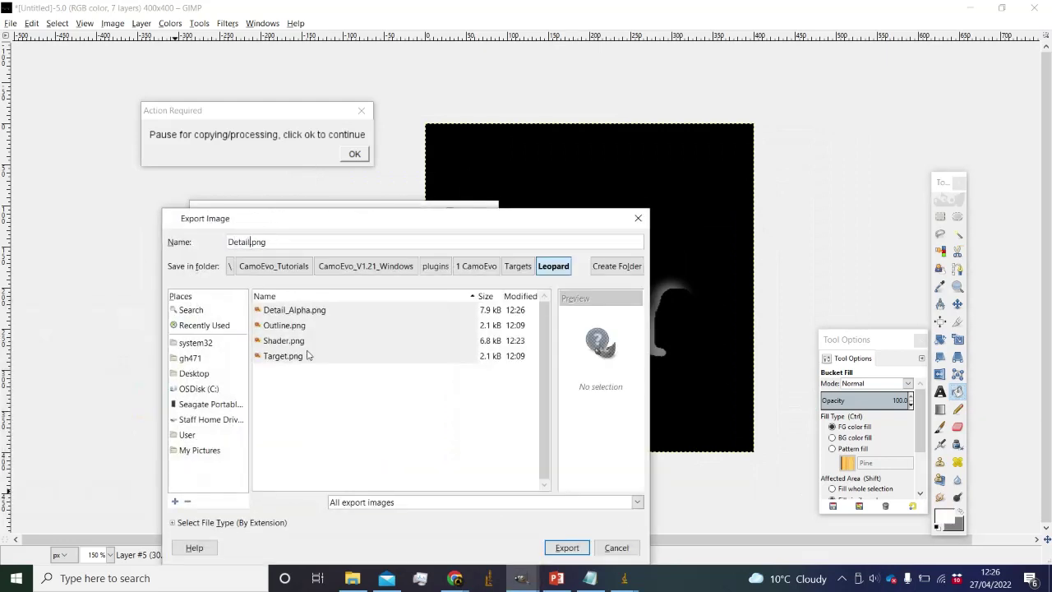
pyautogui.press('Return')
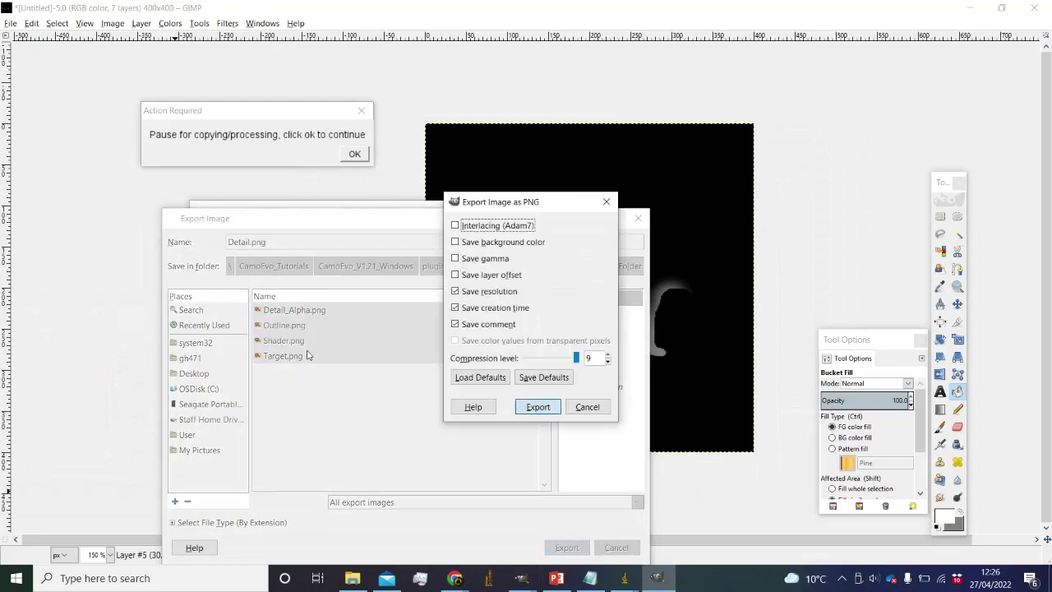
pyautogui.press('Return')
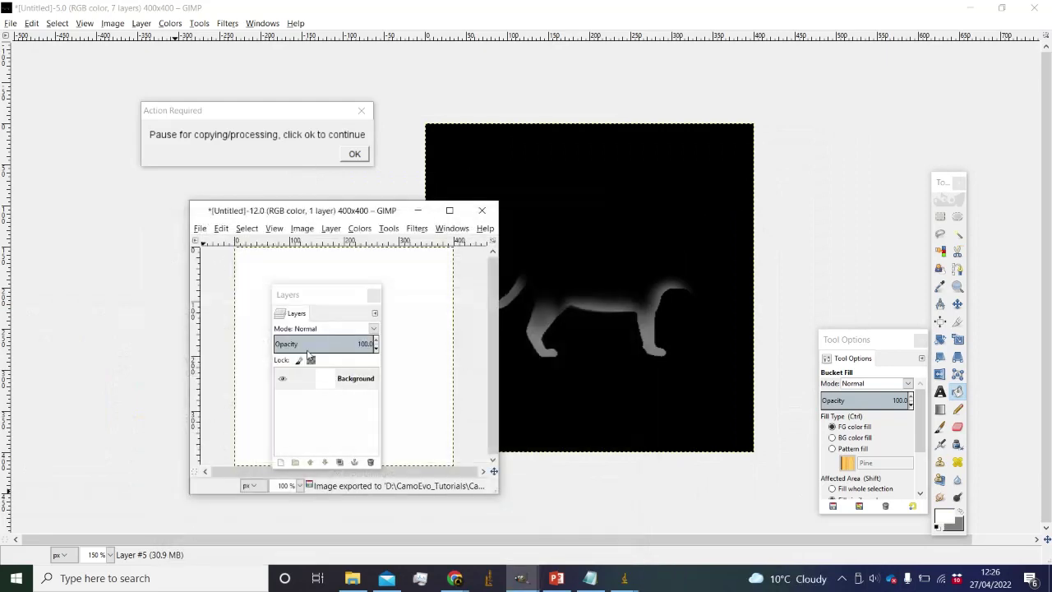
# Continue the paused ImageJ processing, regenerate the leopard with the offered gene values, and randomise the pattern.
pyautogui.rightClick(391, 130)
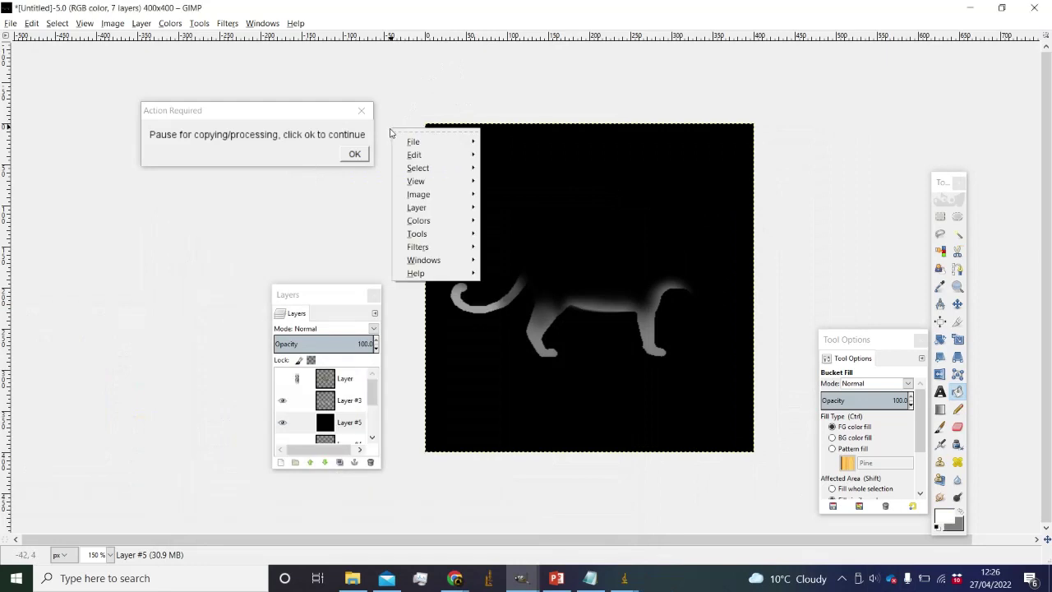
pyautogui.click(354, 155)
pyautogui.press('Return')
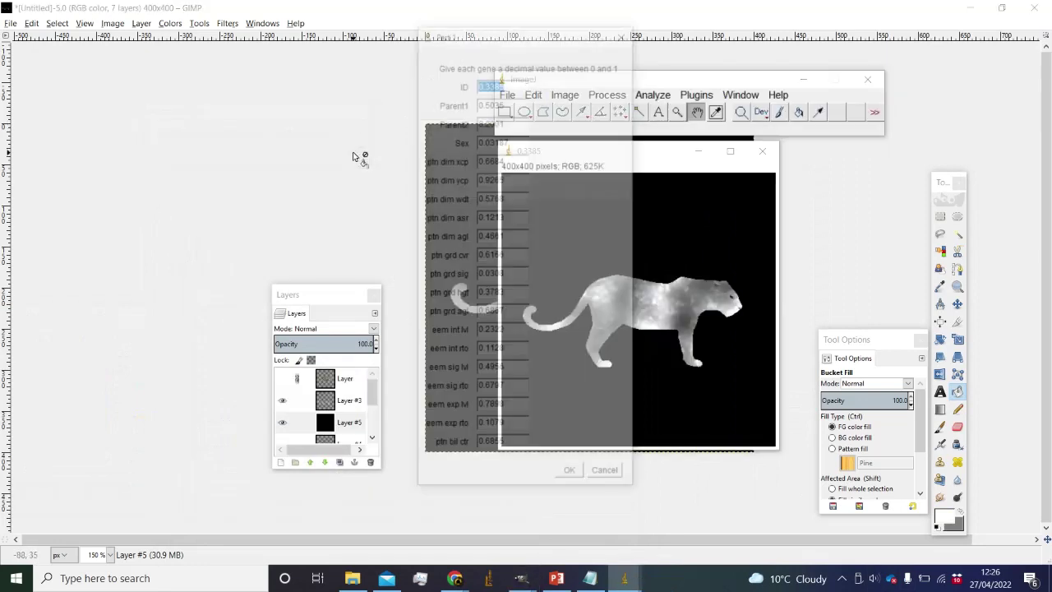
pyautogui.press('Return')
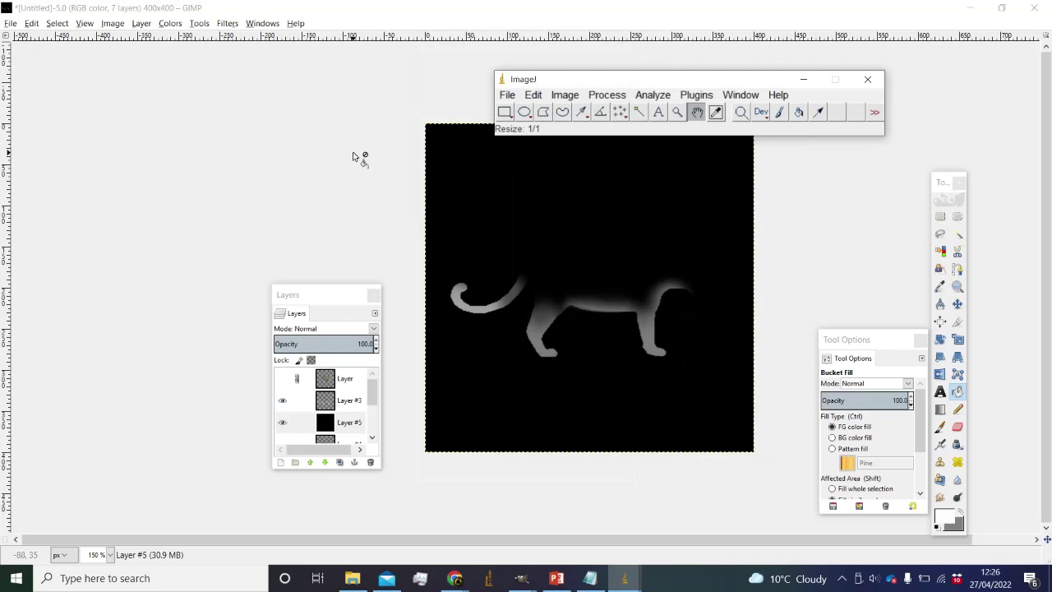
pyautogui.press('Return')
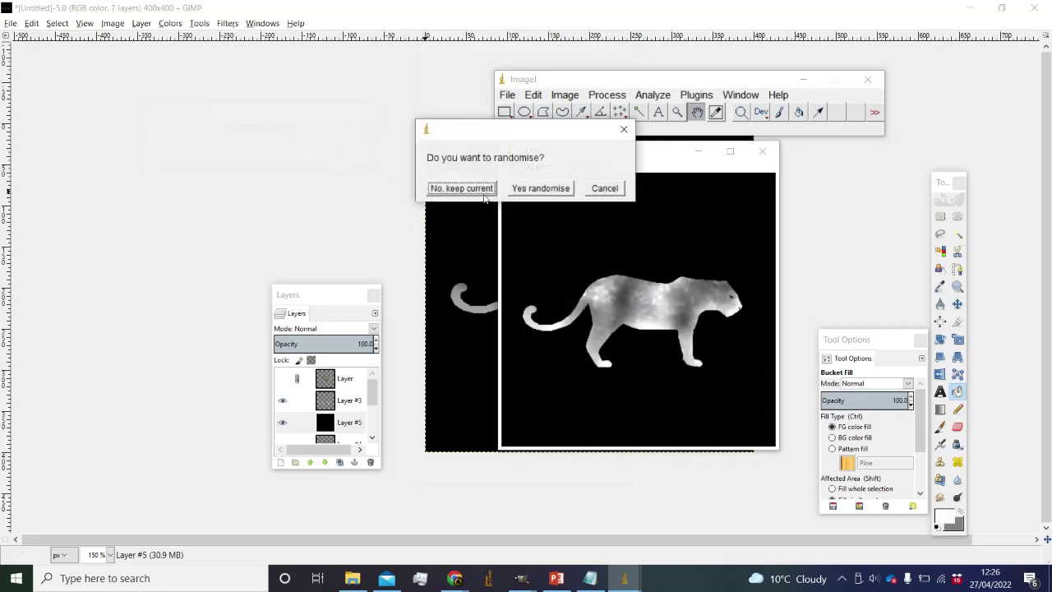
pyautogui.click(542, 193)
pyautogui.press('Return')
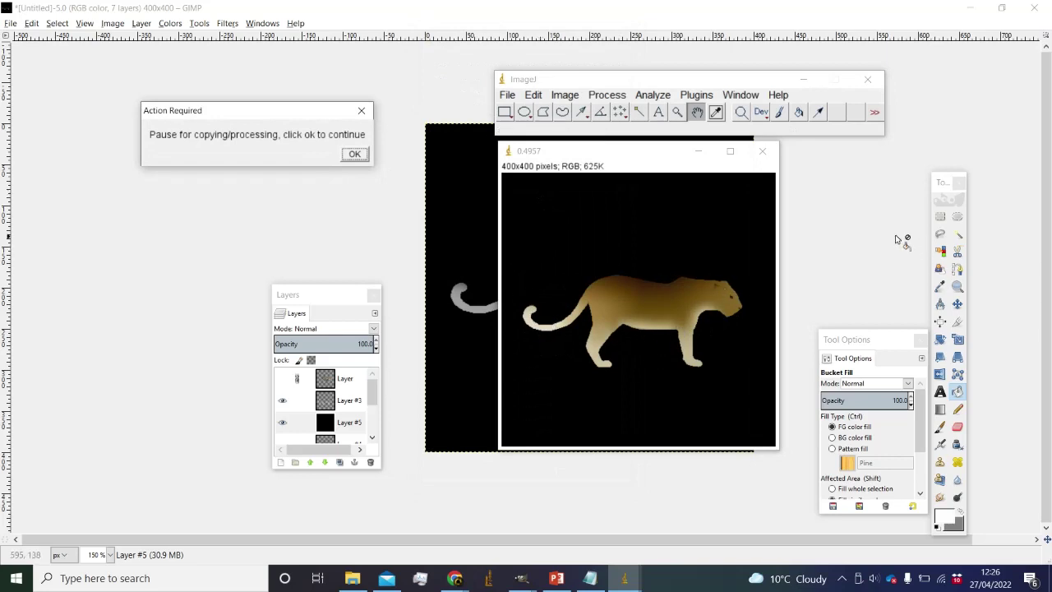
# Switch to the plain white image in GIMP and colorize it cyan with hue 180, lightness -33 and a higher saturation.
pyautogui.click(927, 220)
pyautogui.moveTo(520, 578)
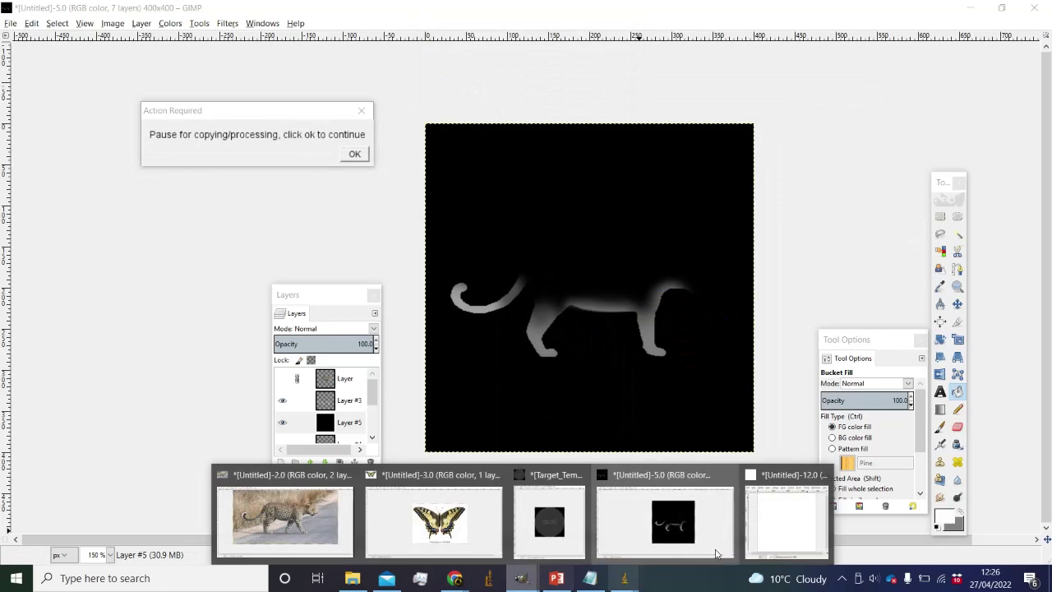
pyautogui.click(773, 532)
pyautogui.click(359, 230)
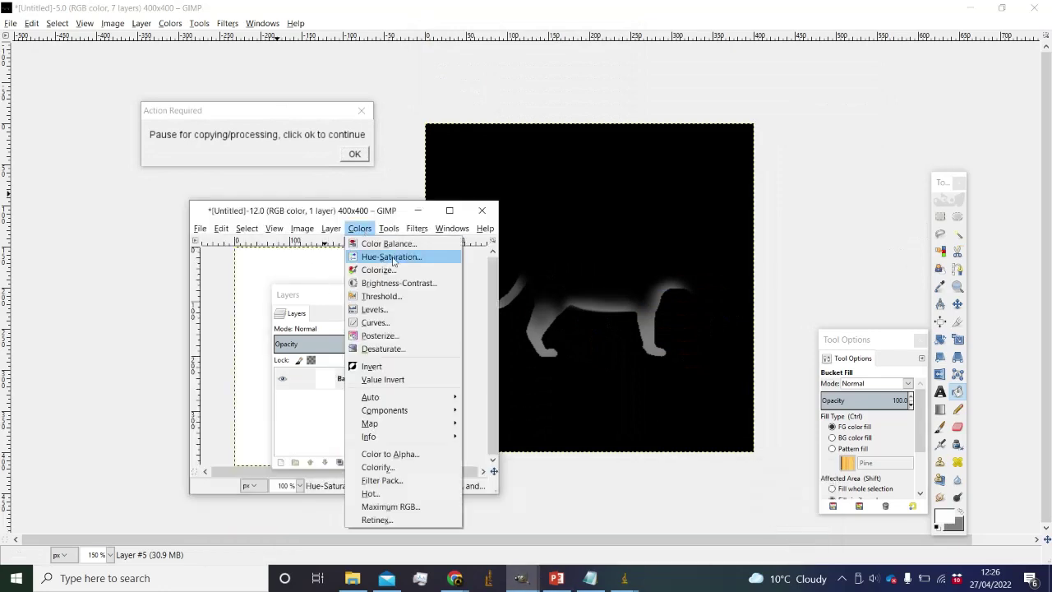
pyautogui.click(399, 271)
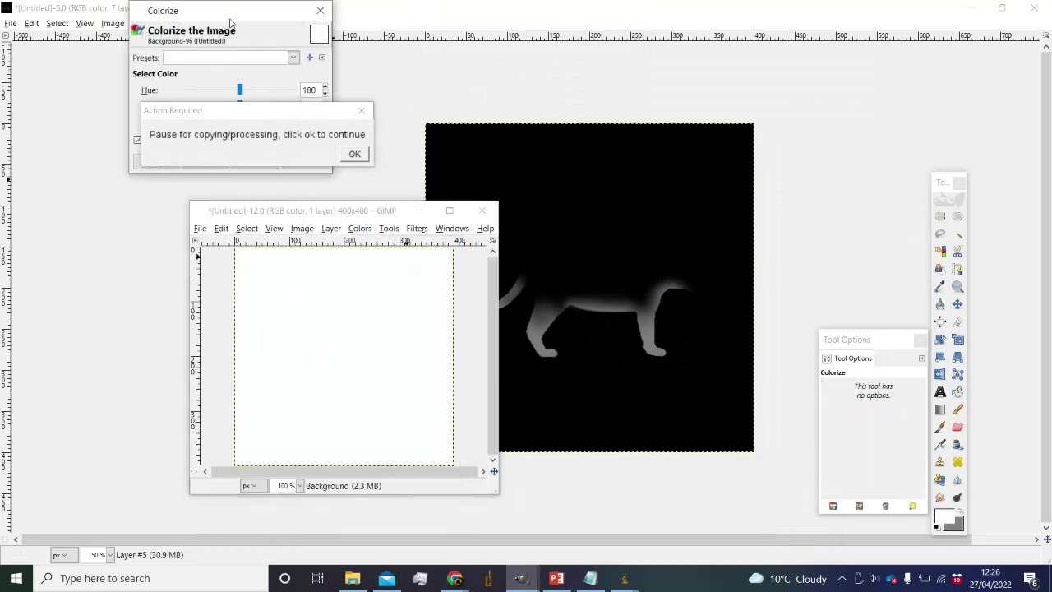
pyautogui.moveTo(224, 25); pyautogui.dragTo(586, 80)
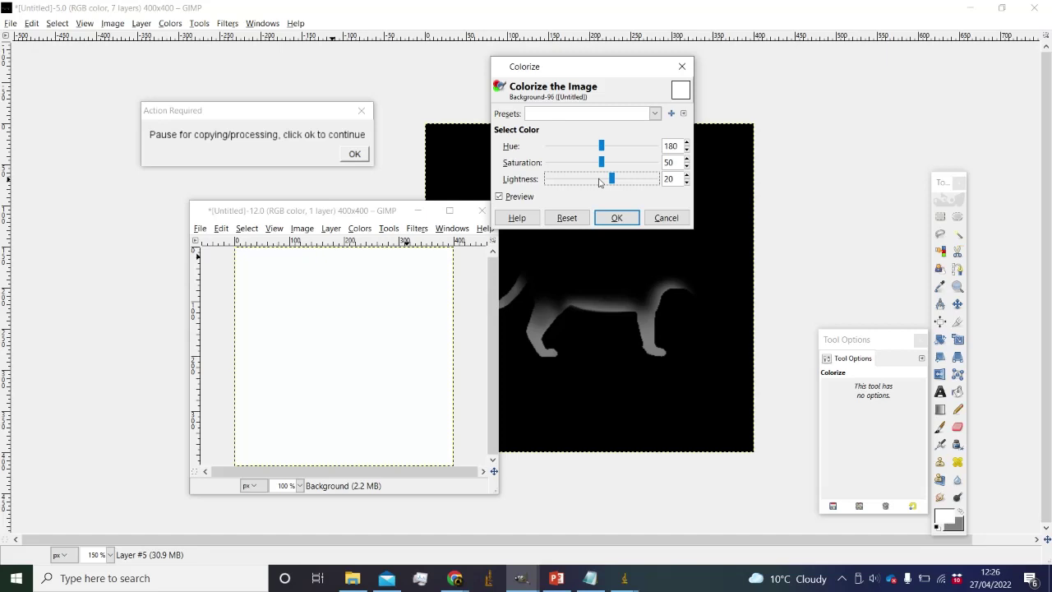
pyautogui.moveTo(611, 179); pyautogui.dragTo(585, 179)
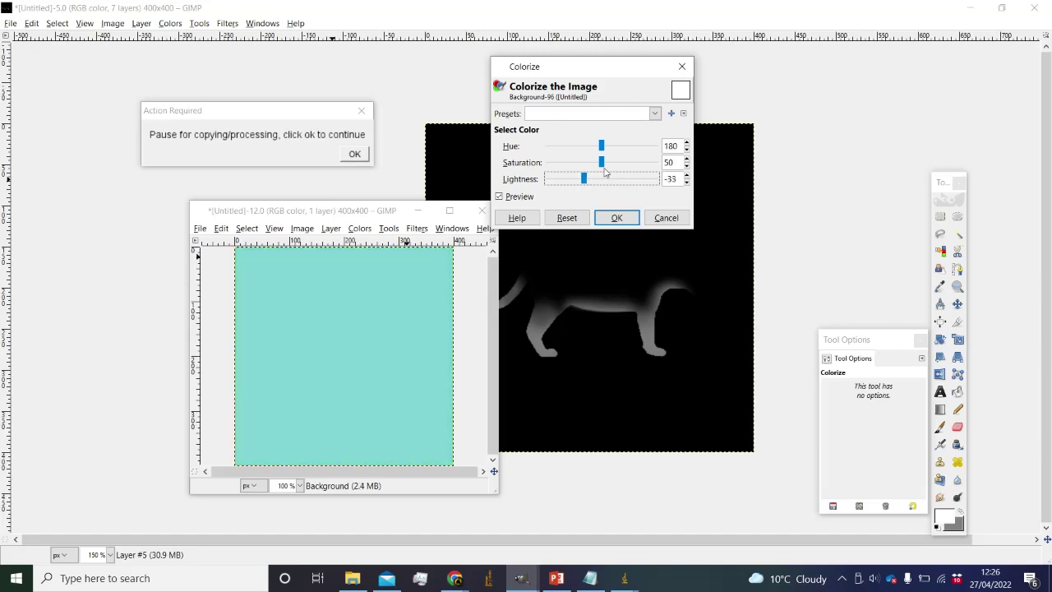
pyautogui.click(616, 218)
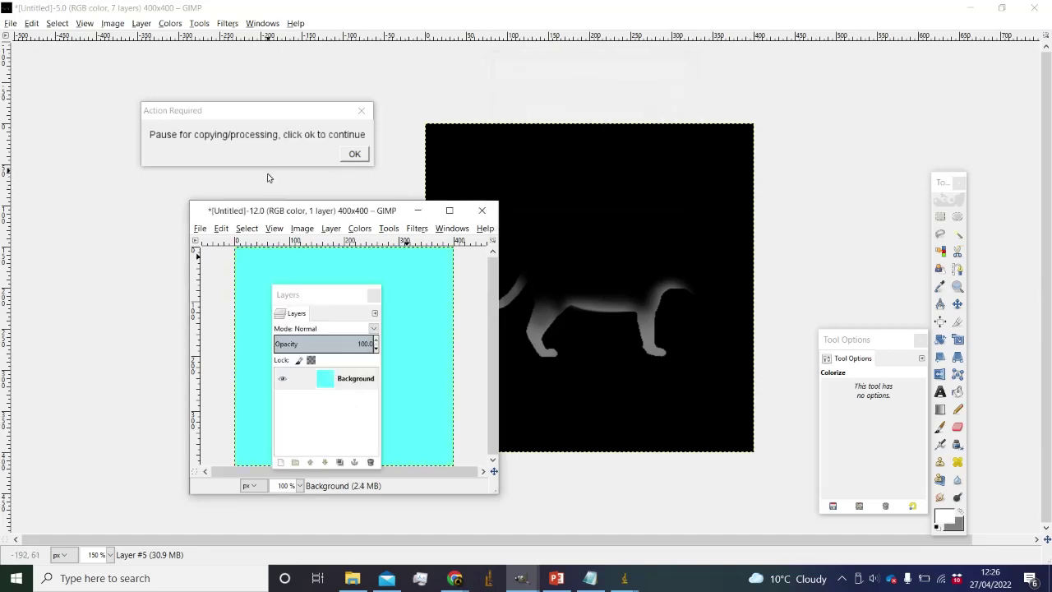
# Export the cyan image over Detail.png and continue the paused ImageJ processing to render the leopard with it.
pyautogui.click(200, 228)
pyautogui.click(235, 329)
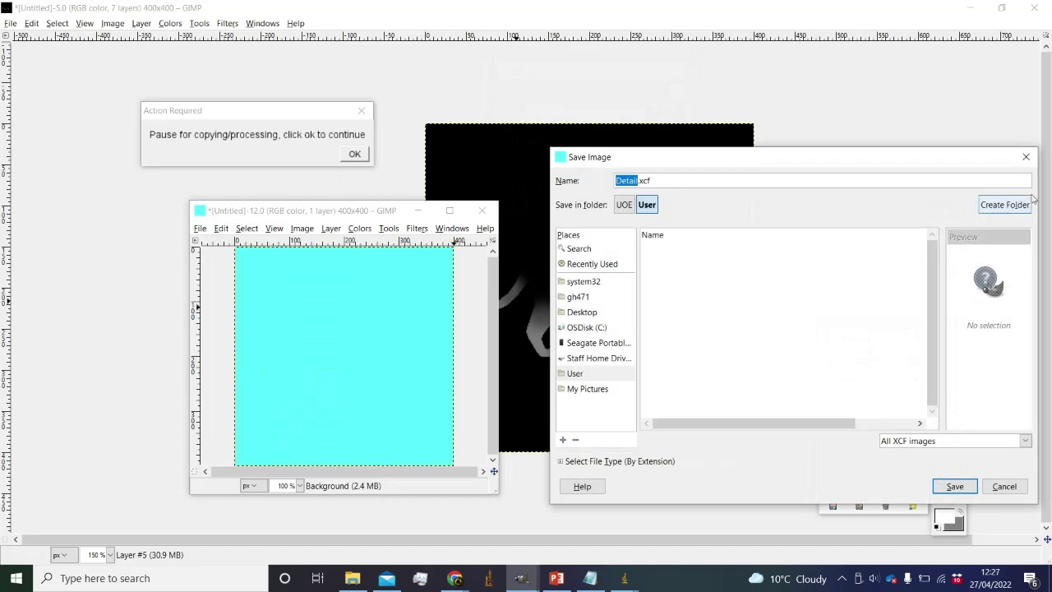
pyautogui.click(1032, 163)
pyautogui.click(199, 229)
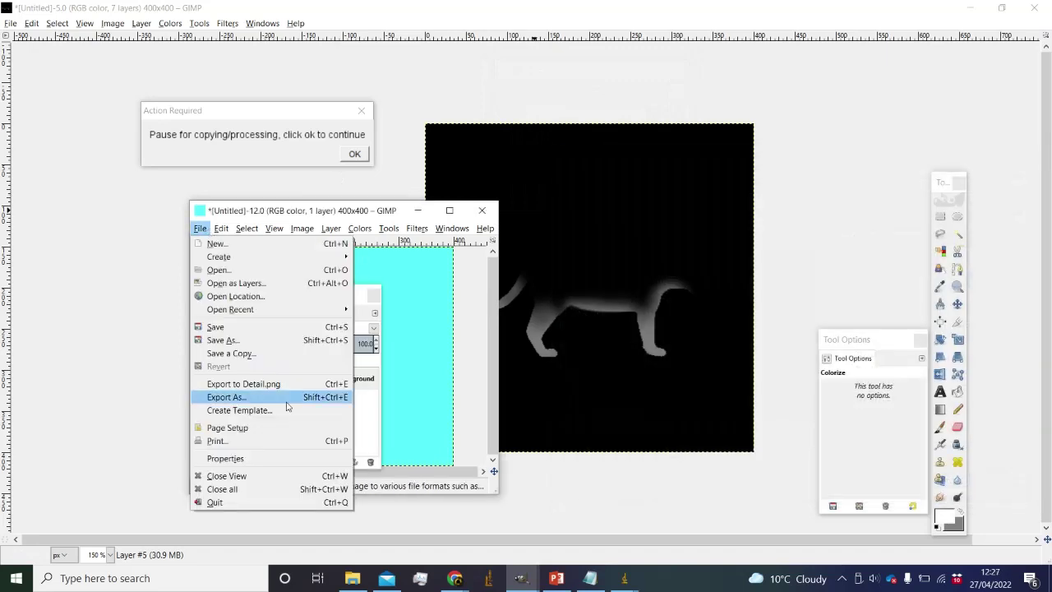
pyautogui.click(246, 384)
pyautogui.click(354, 155)
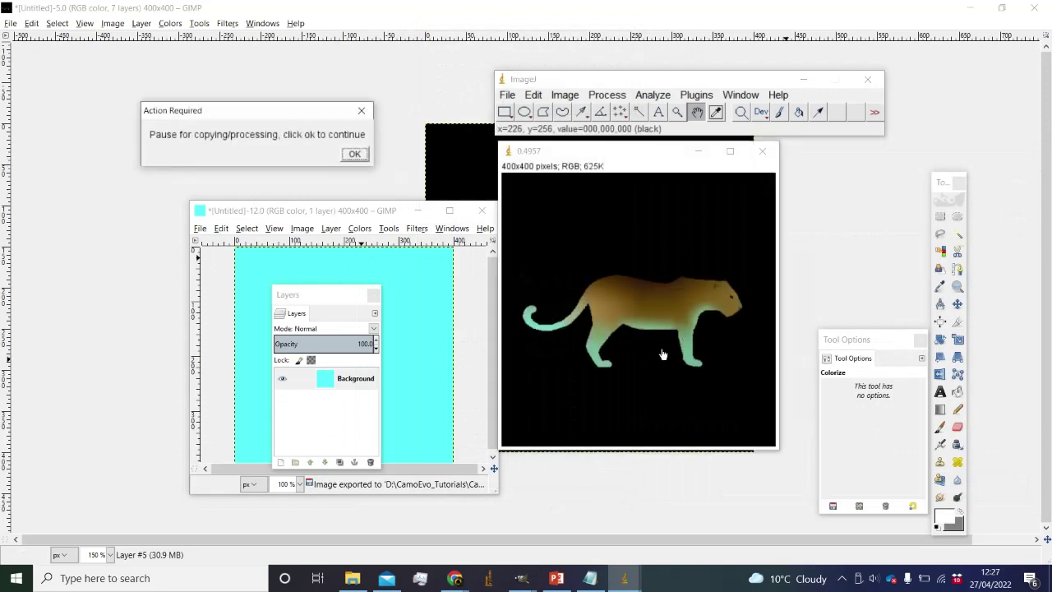
# Undo the cyan colorize, export the plain white image over Detail.png, and continue the paused ImageJ processing.
pyautogui.click(475, 321)
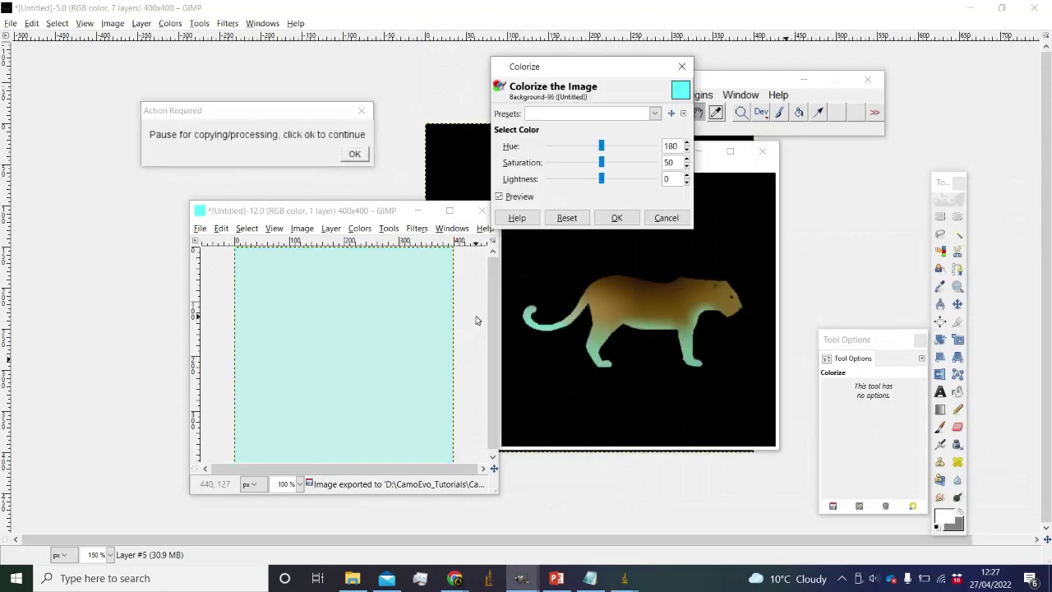
pyautogui.click(662, 220)
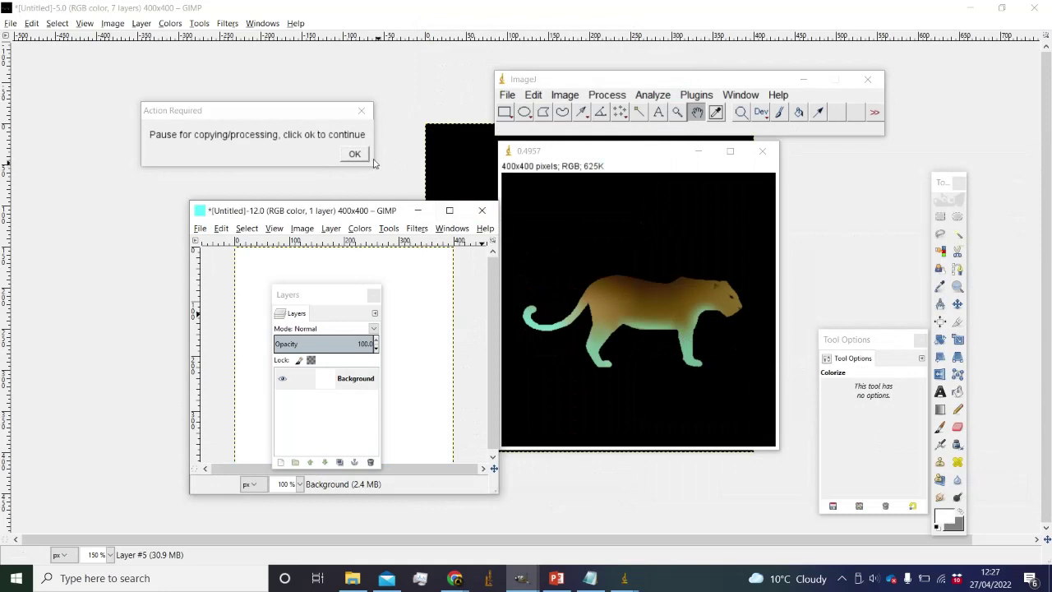
pyautogui.click(200, 228)
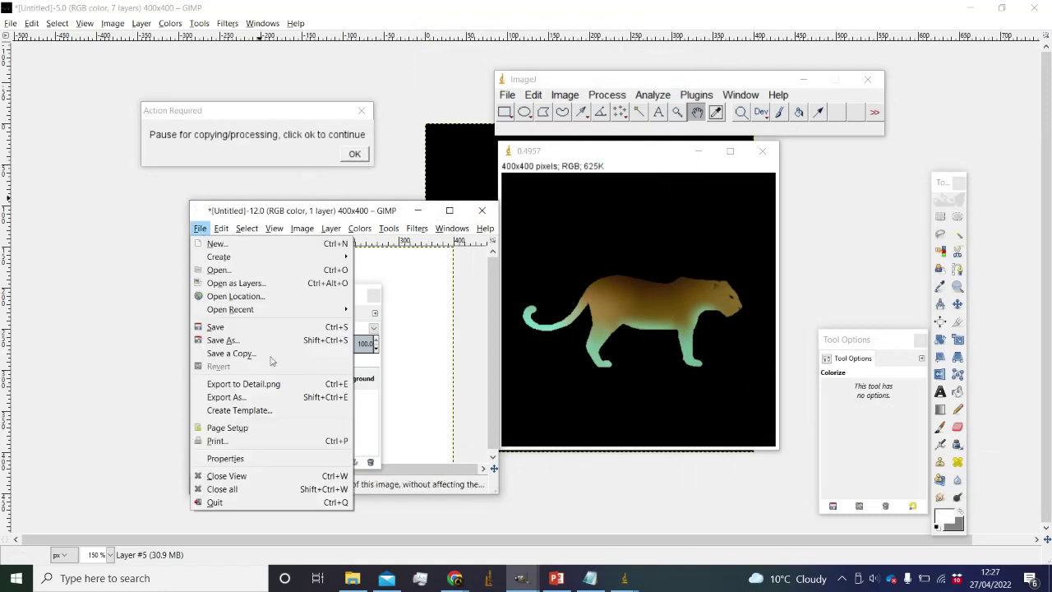
pyautogui.click(246, 384)
pyautogui.click(354, 154)
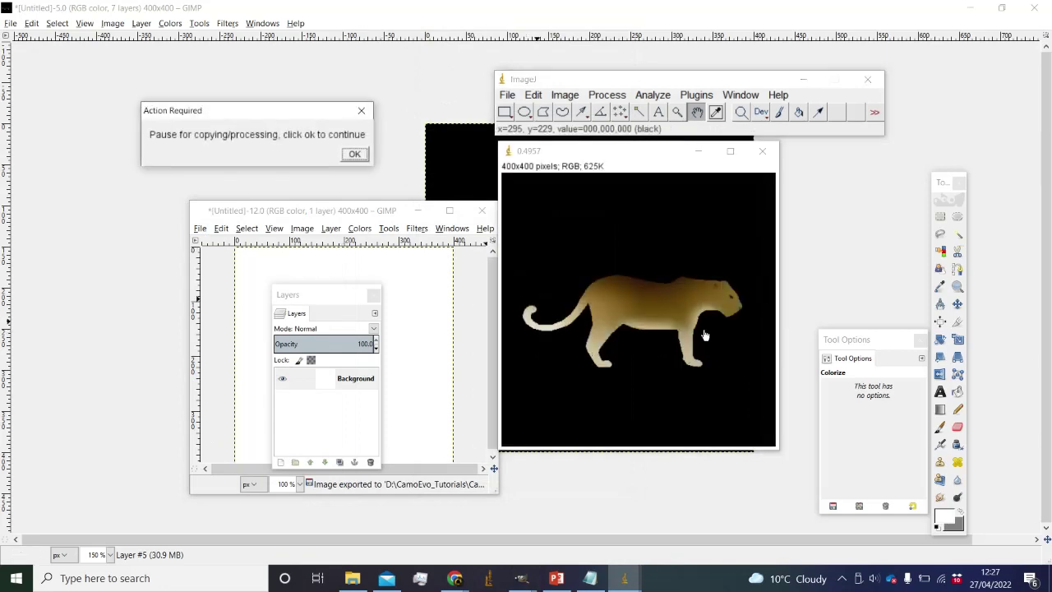
# In the Target_Settings text file, set the Leopard row's details alpha to 0.5 and regenerate the leopard in ImageJ.
pyautogui.click(942, 217)
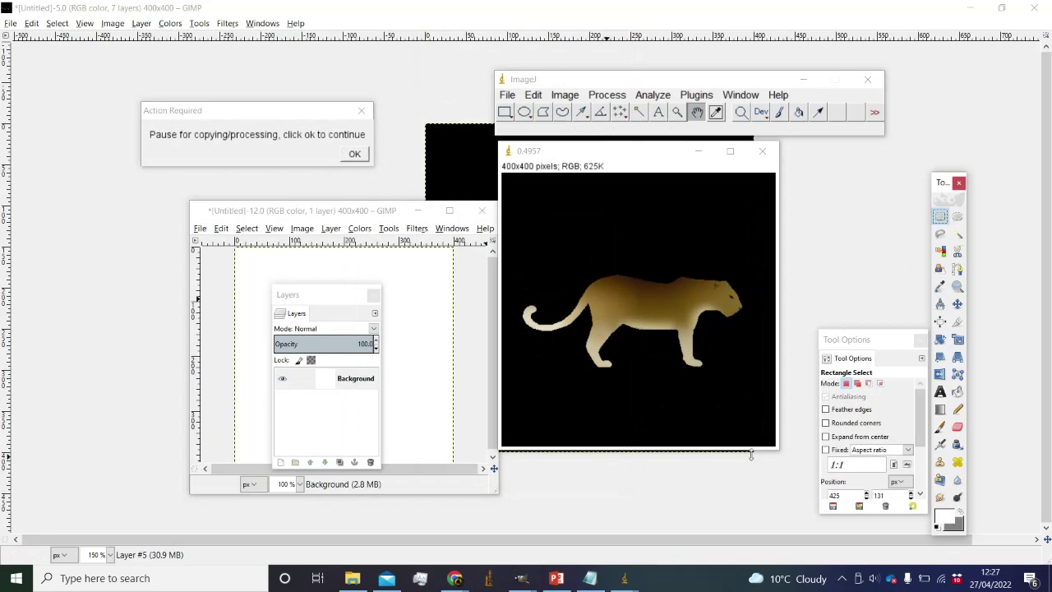
pyautogui.click(589, 578)
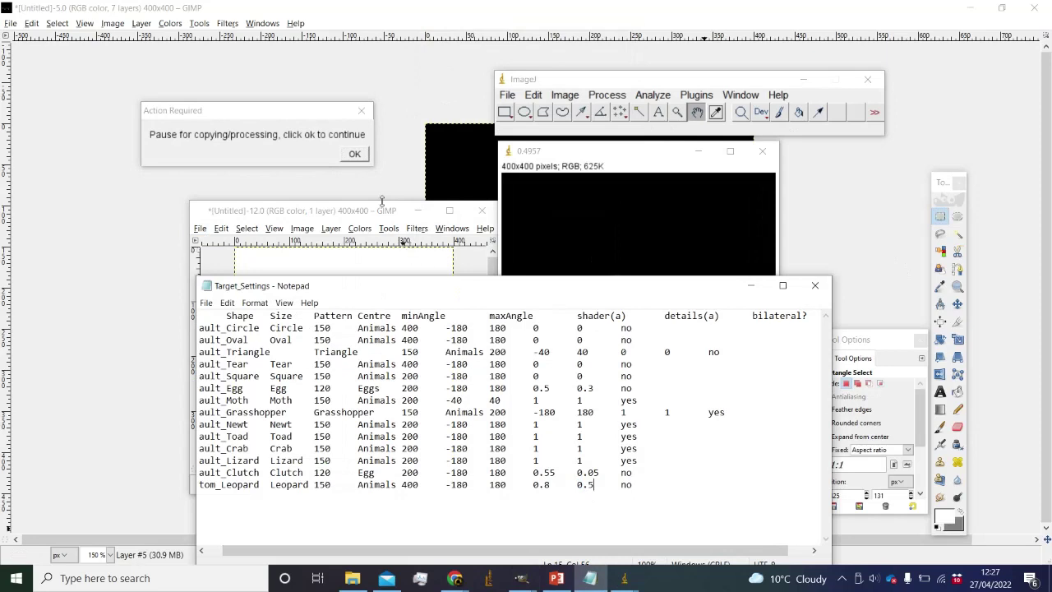
pyautogui.click(354, 155)
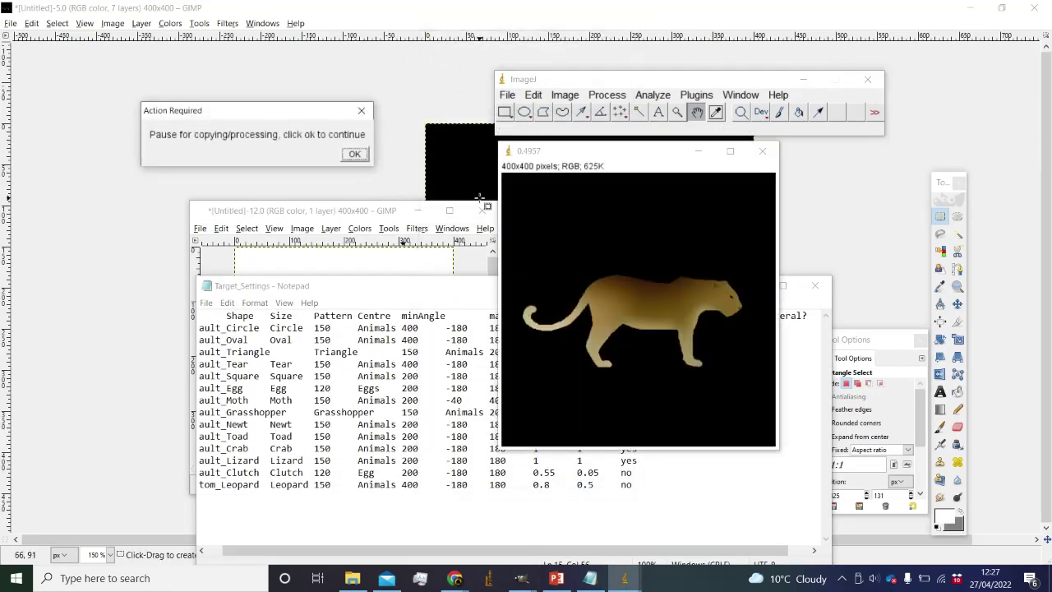
# Set the Leopard row's details alpha to 0.8 in Target_Settings and regenerate the leopard in ImageJ.
pyautogui.click(489, 474)
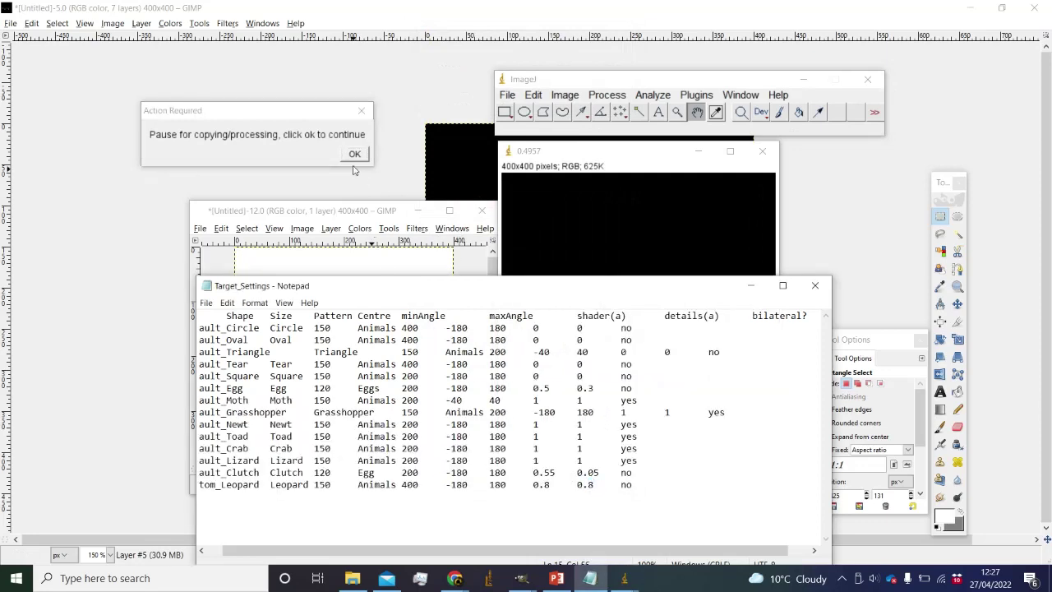
pyautogui.click(355, 154)
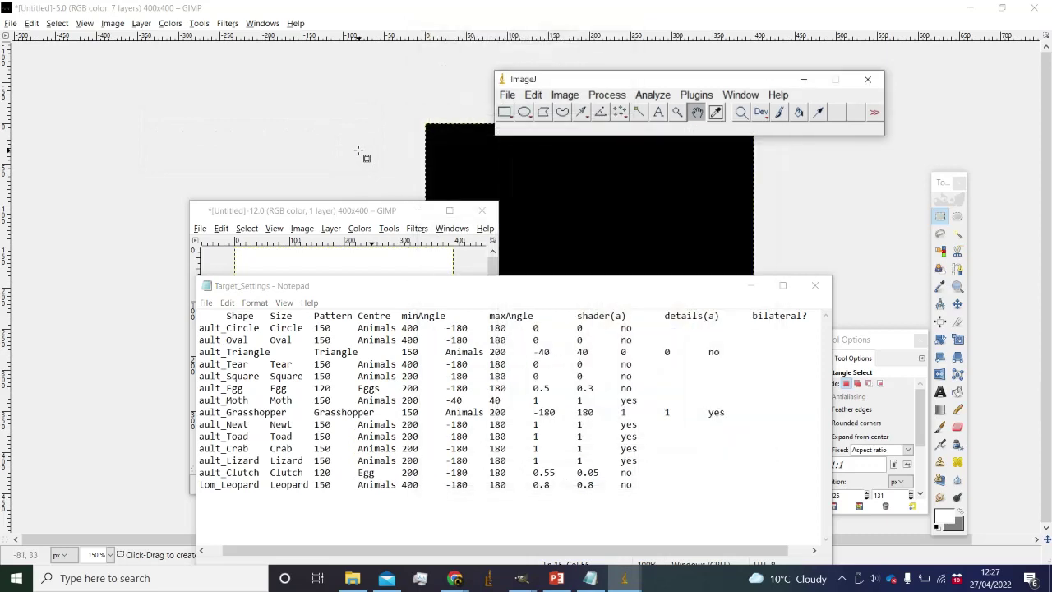
pyautogui.click(353, 154)
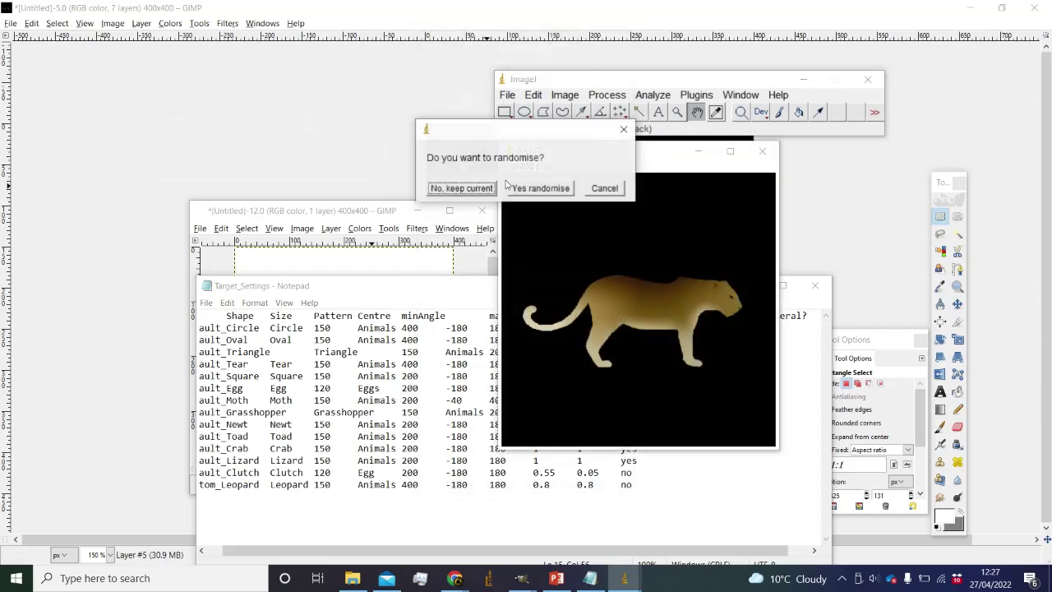
# Randomise the leopard pattern several times in ImageJ, accepting the offered values and continuing past each pause.
pyautogui.click(530, 184)
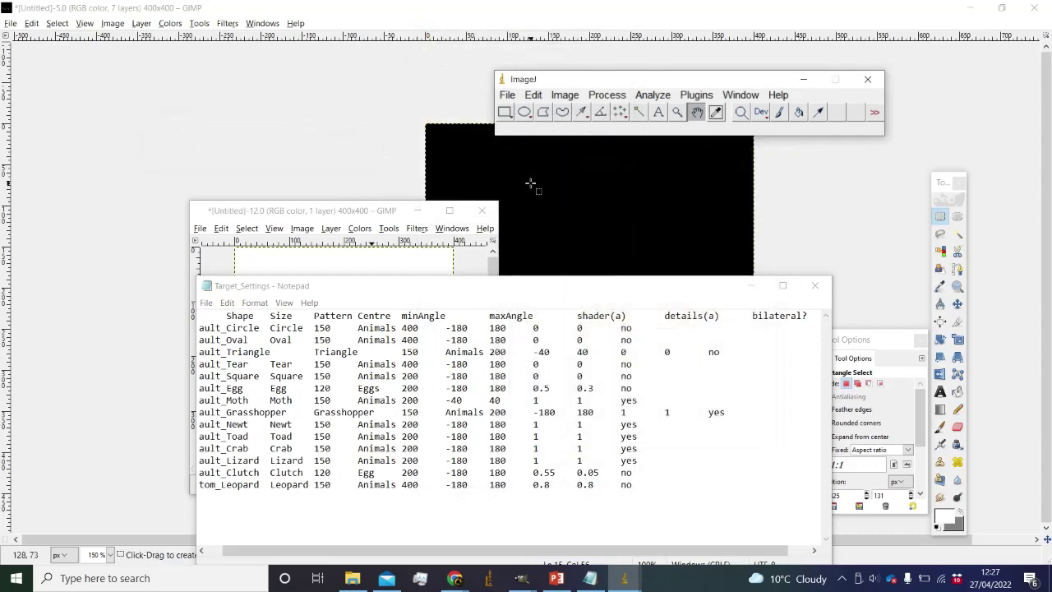
pyautogui.press('Return')
pyautogui.click(530, 186)
pyautogui.press('Return')
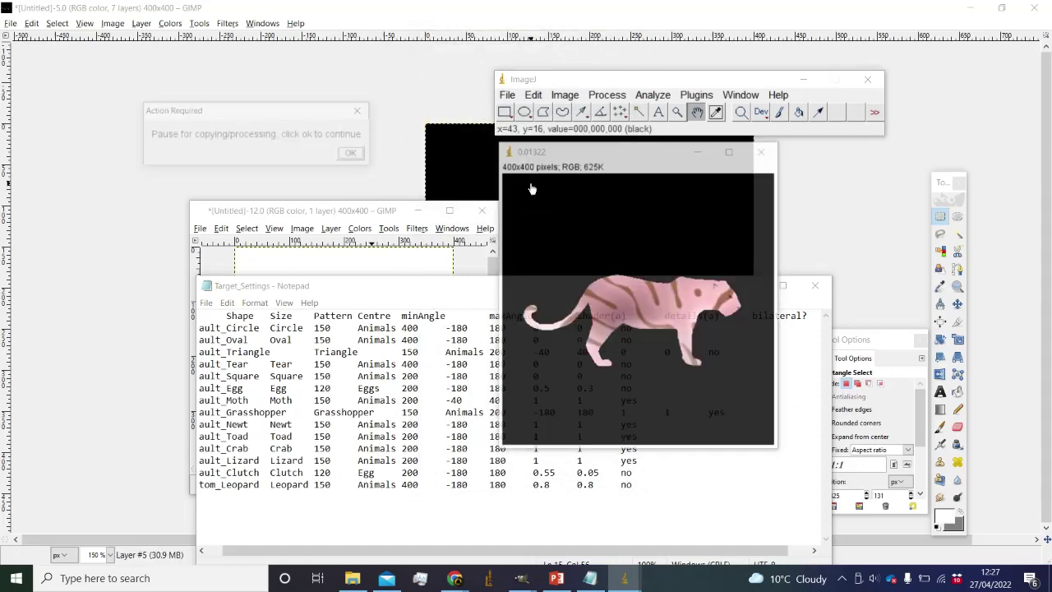
pyautogui.press('Return')
pyautogui.click(530, 182)
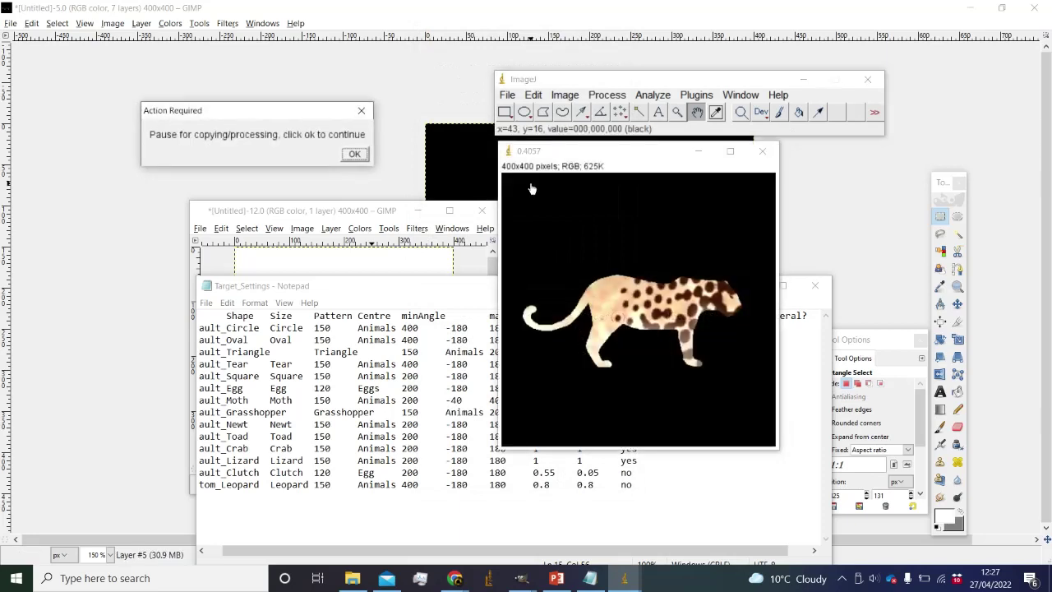
pyautogui.press('Return')
pyautogui.click(530, 187)
pyautogui.click(530, 187)
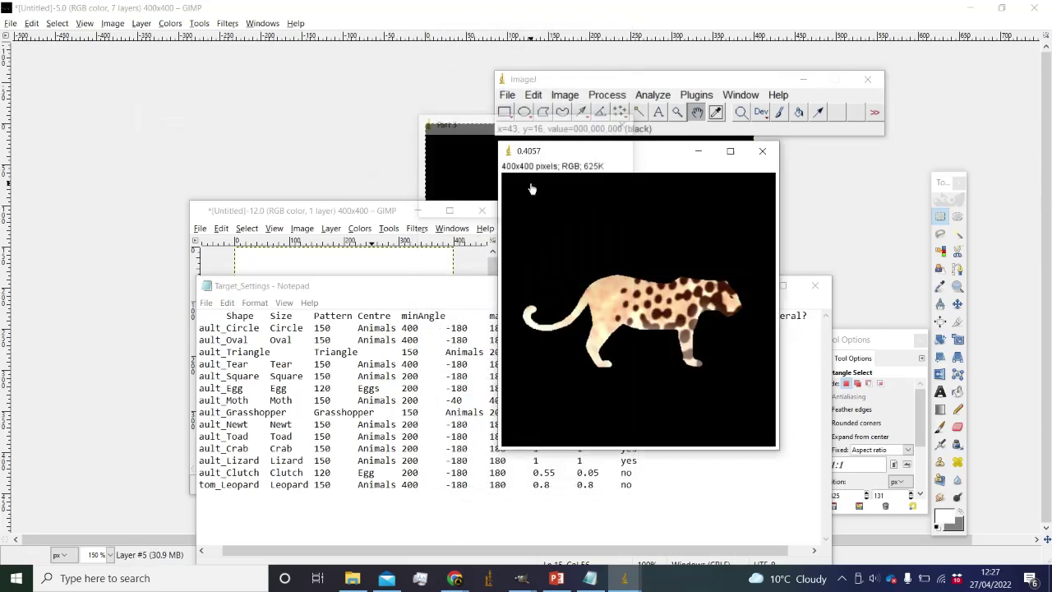
pyautogui.press('Return')
pyautogui.click(530, 186)
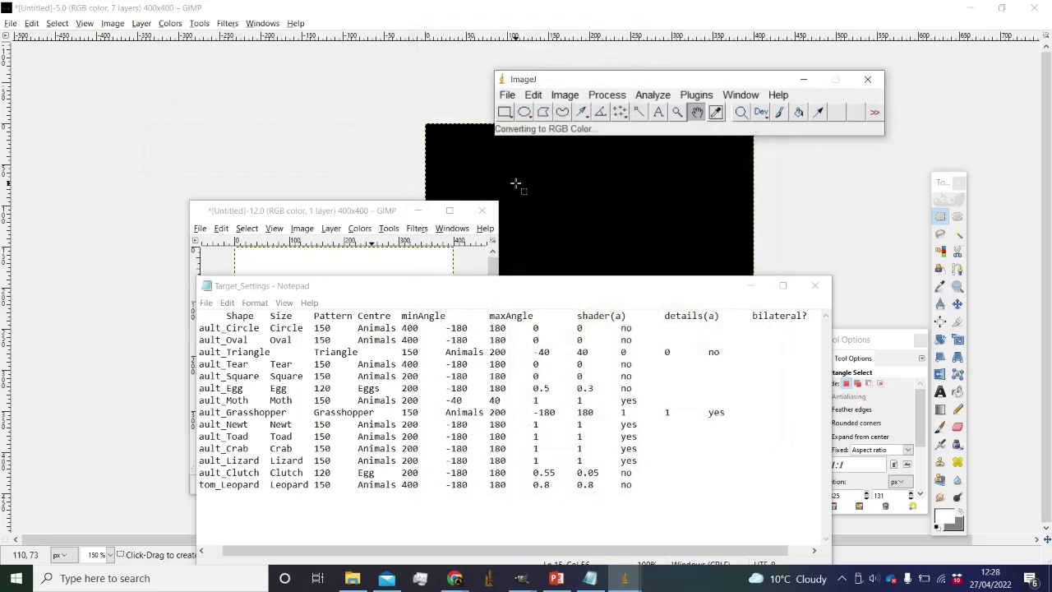
pyautogui.press('Return')
pyautogui.click(524, 188)
pyautogui.click(526, 186)
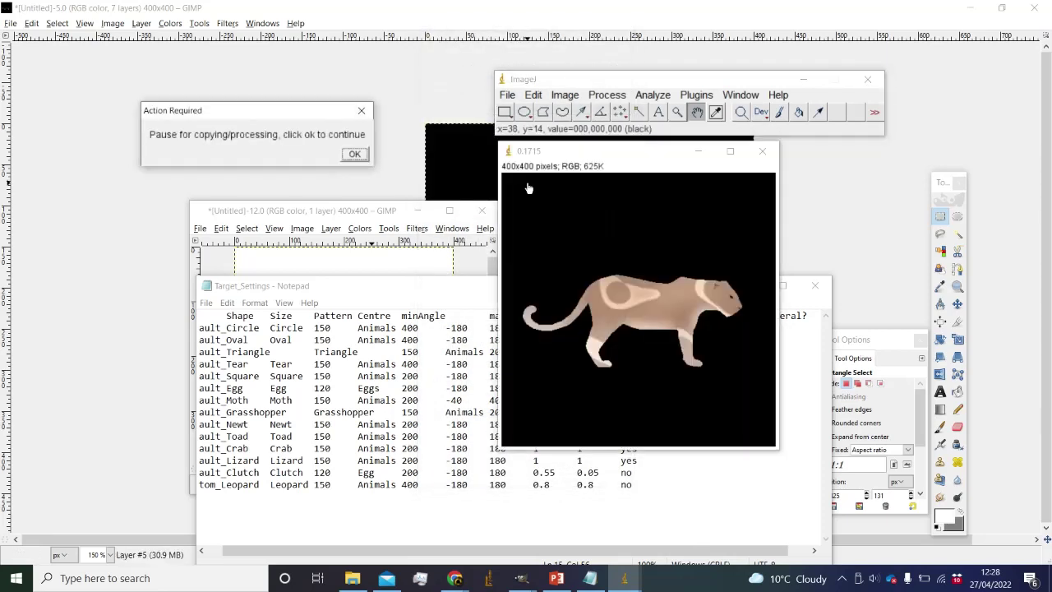
pyautogui.press('Return')
pyautogui.click(527, 182)
pyautogui.press('Return')
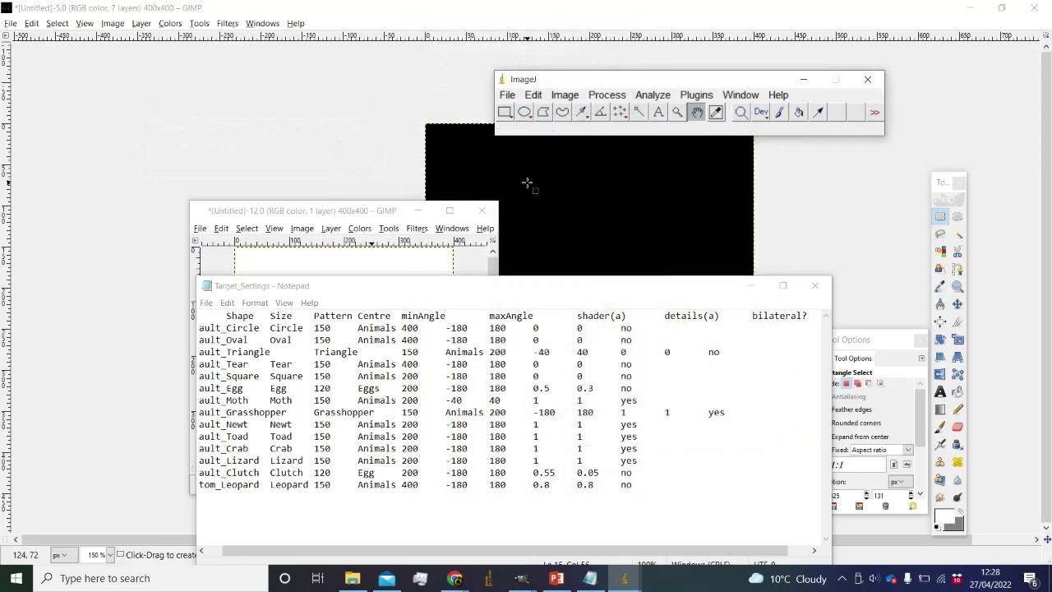
pyautogui.press('Return')
pyautogui.click(528, 188)
pyautogui.click(528, 188)
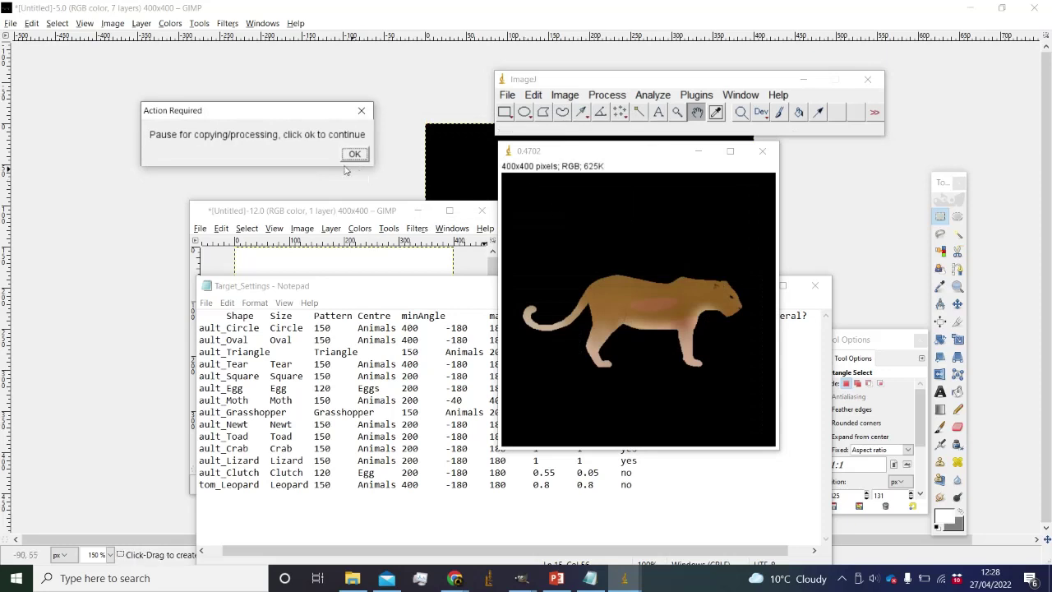
# Continue past the last pause, cancel further randomising, and close the generated leopard image.
pyautogui.click(353, 155)
pyautogui.click(593, 188)
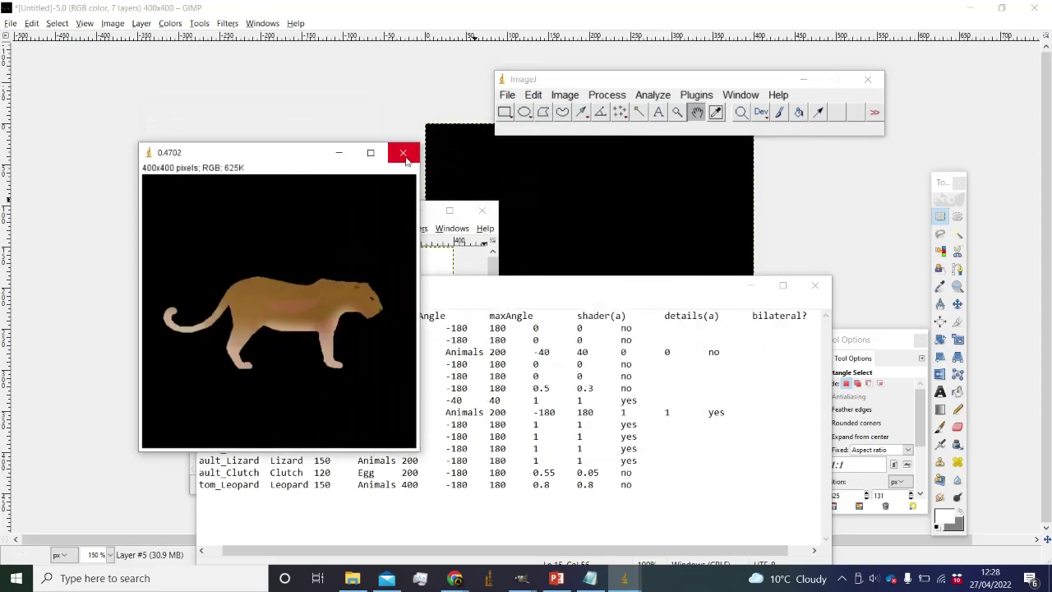
pyautogui.click(403, 153)
pyautogui.click(521, 185)
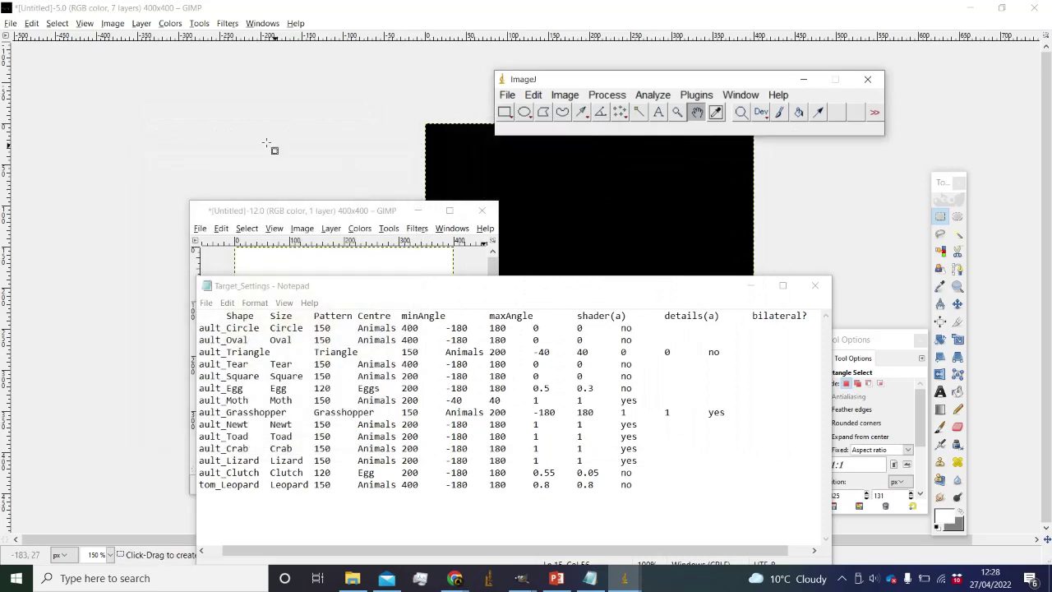
# Close the seven-layer leopard detail image in GIMP, discarding its unsaved changes.
pyautogui.click(238, 129)
pyautogui.click(1034, 7)
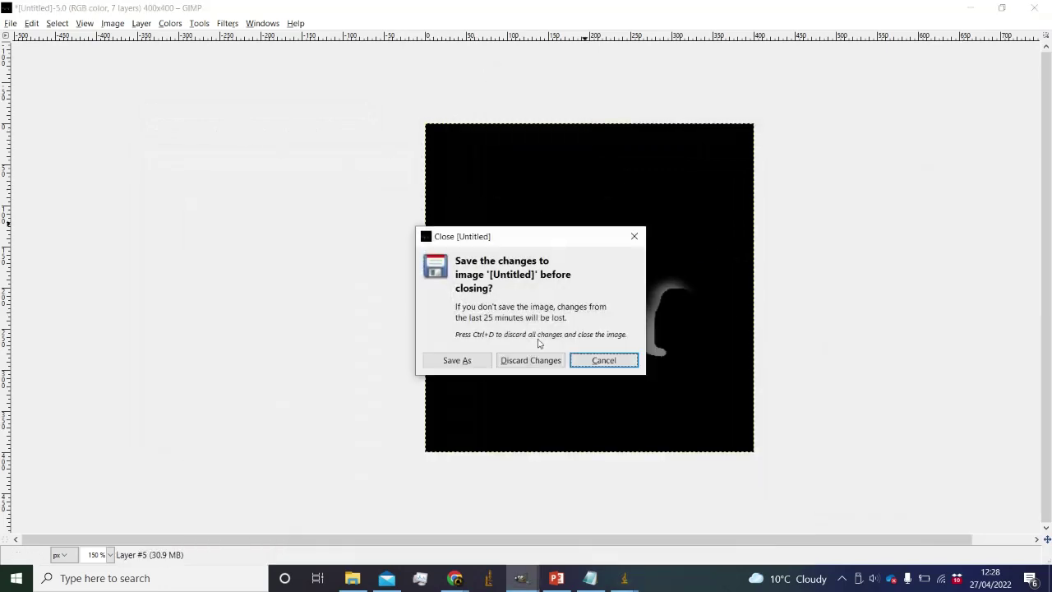
pyautogui.click(530, 359)
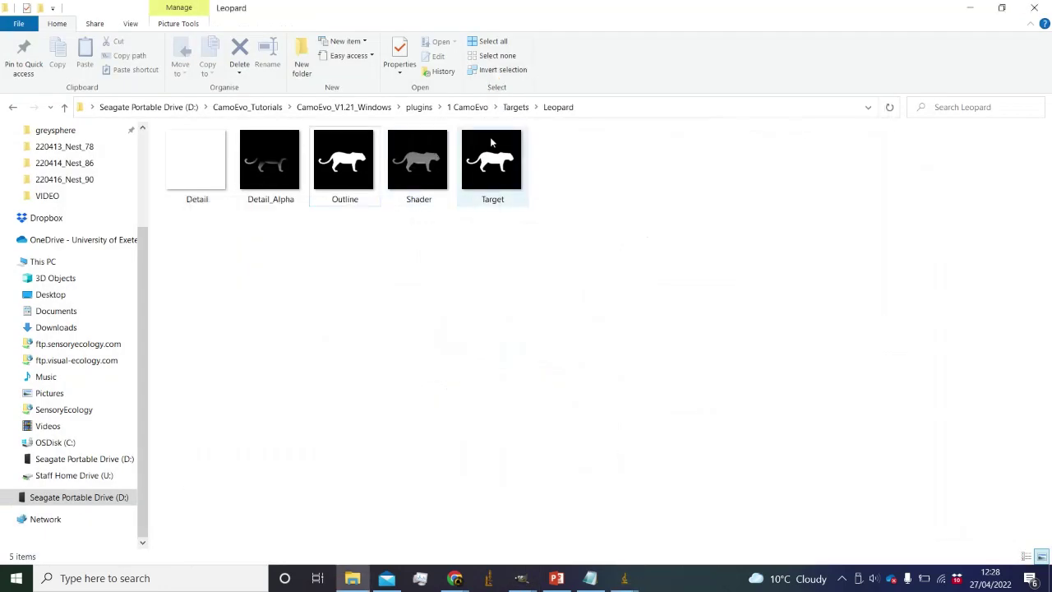
# In File Explorer, go to the Targets folder and copy the Target image from its Circle folder.
pyautogui.click(516, 107)
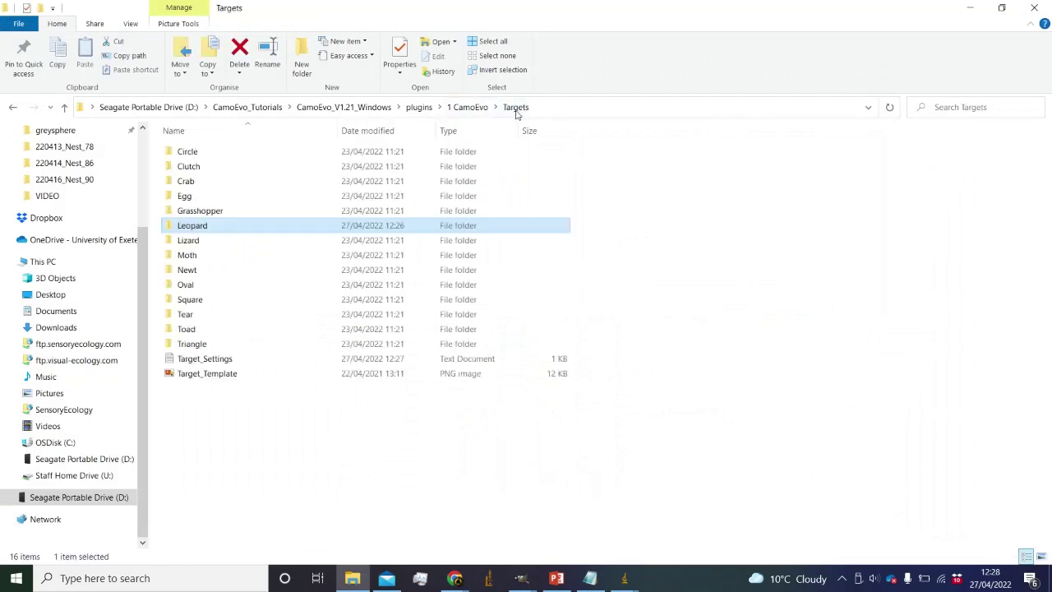
pyautogui.click(521, 577)
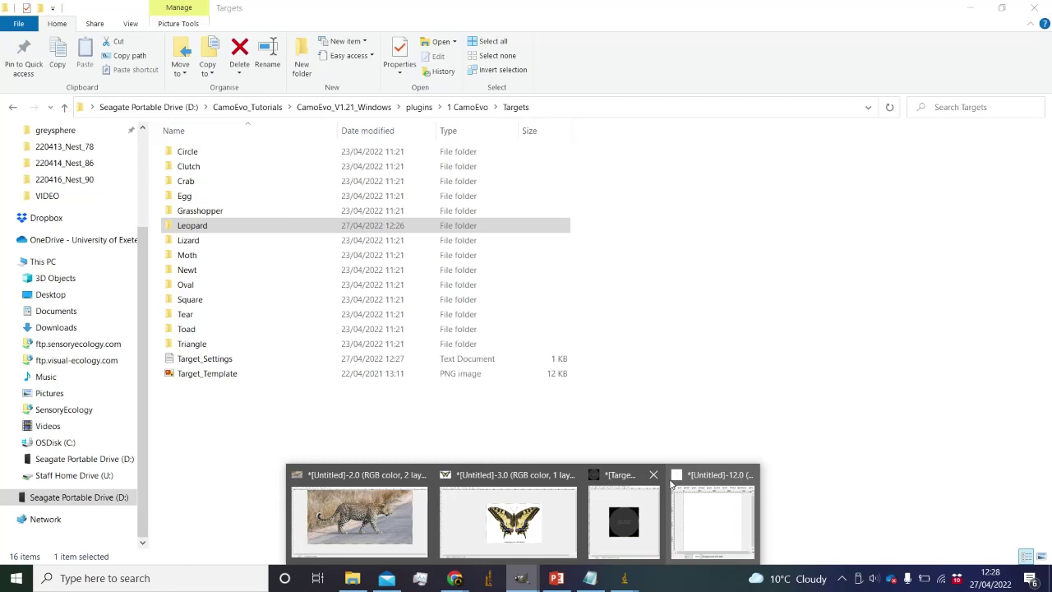
pyautogui.click(276, 414)
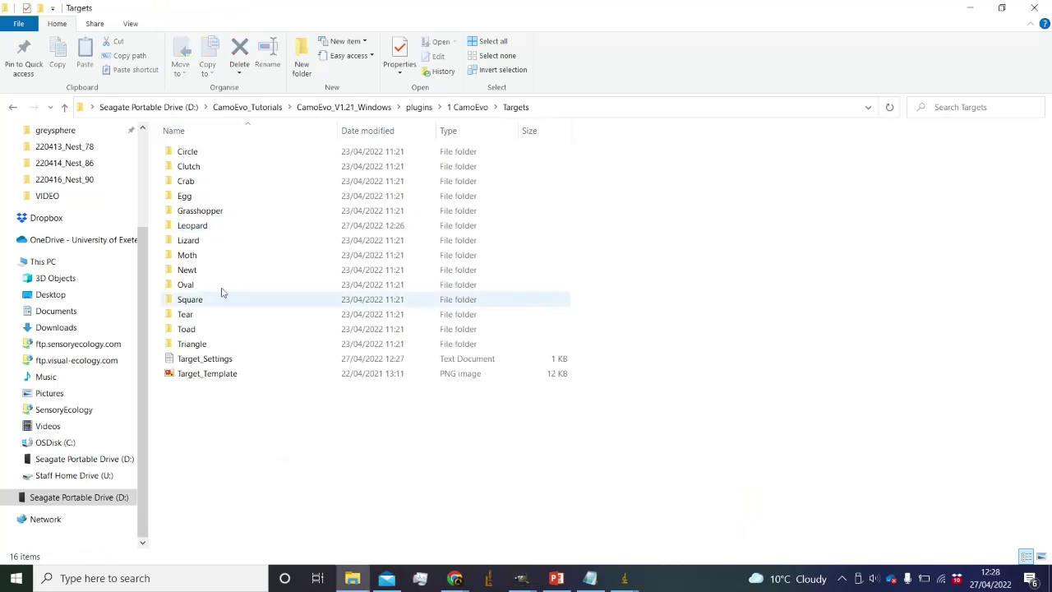
pyautogui.doubleClick(188, 155)
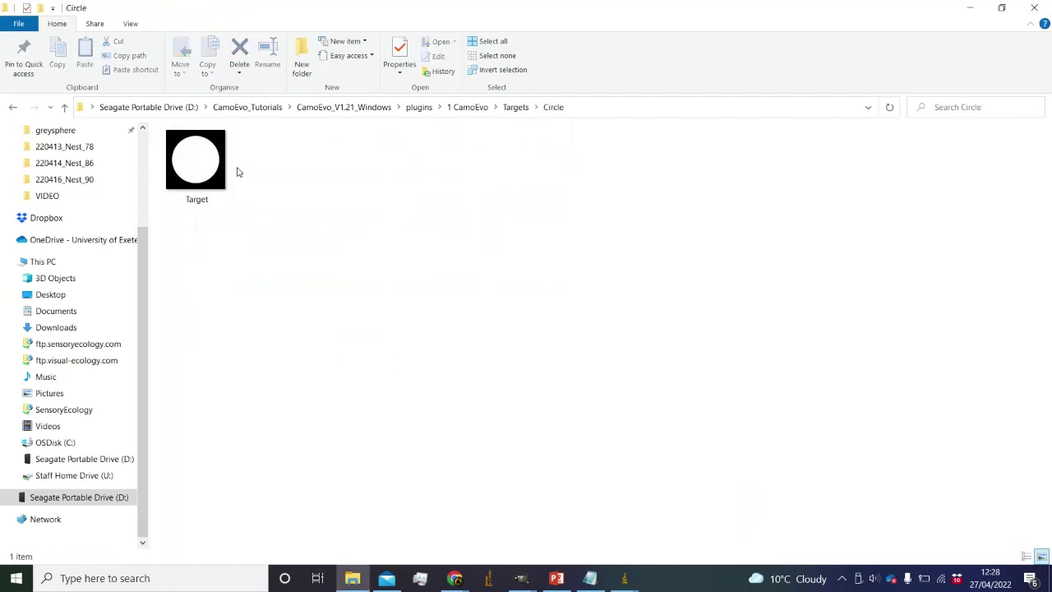
pyautogui.click(230, 168)
# Create a new folder named Butterfly in the Targets folder.
pyautogui.click(514, 107)
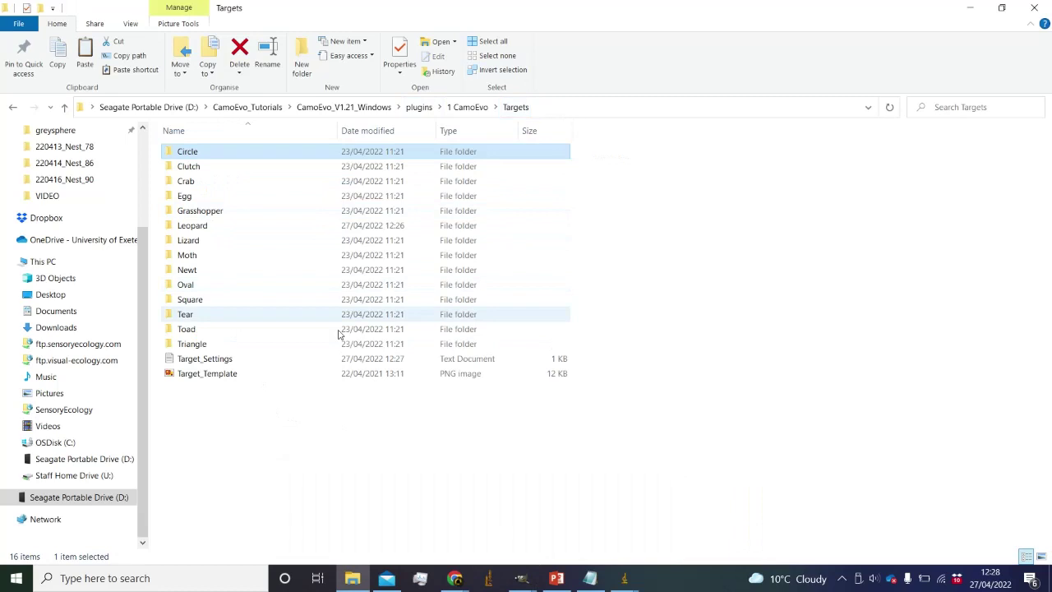
pyautogui.rightClick(261, 431)
pyautogui.moveTo(359, 402)
pyautogui.click(450, 402)
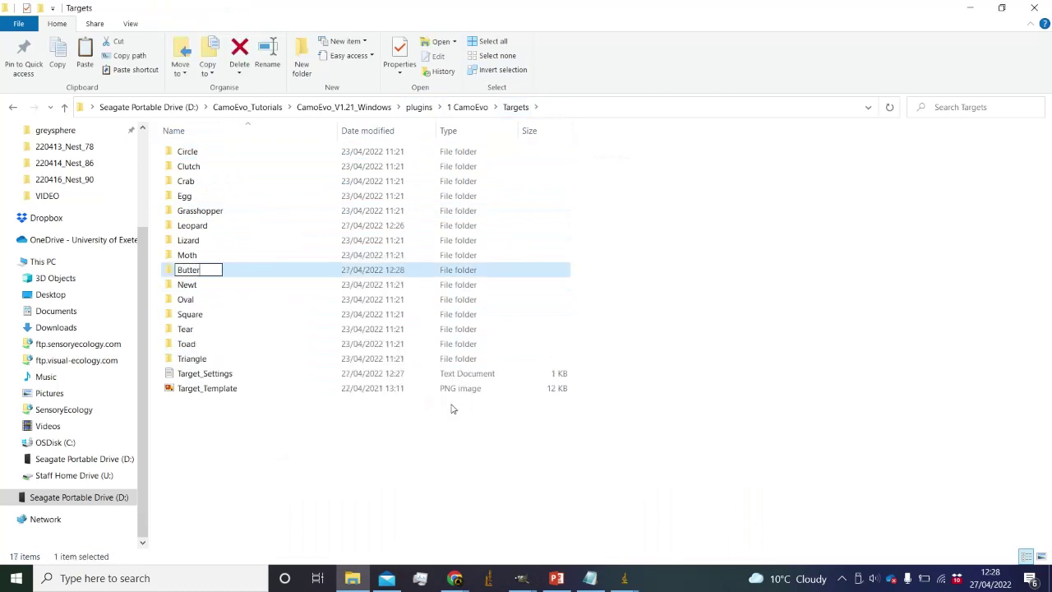
pyautogui.write('Butterfly')
pyautogui.press('Return')
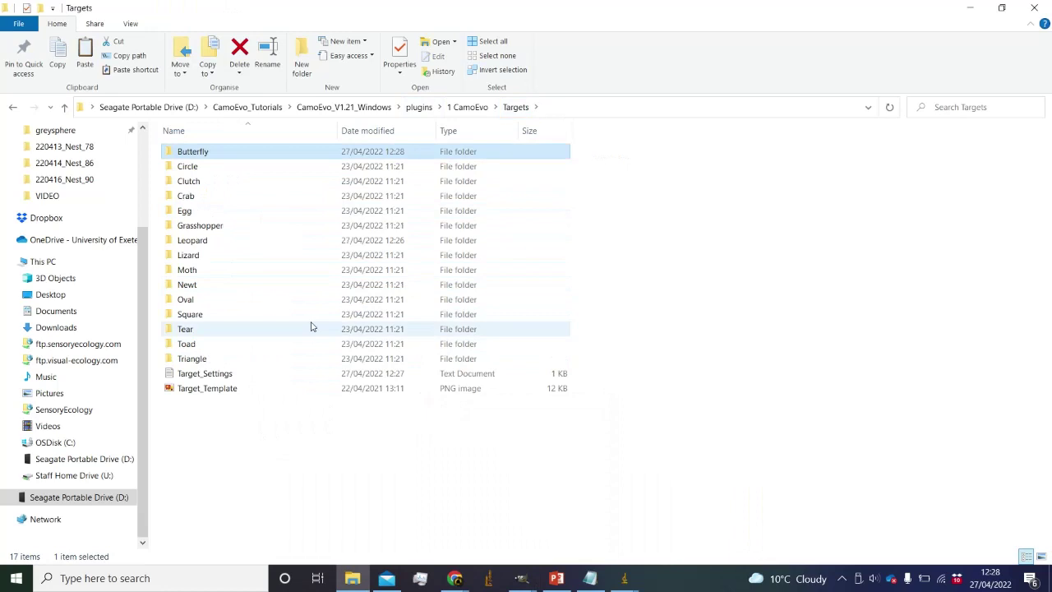
# Paste the copied Target image into the Butterfly folder and open it in GIMP.
pyautogui.doubleClick(227, 155)
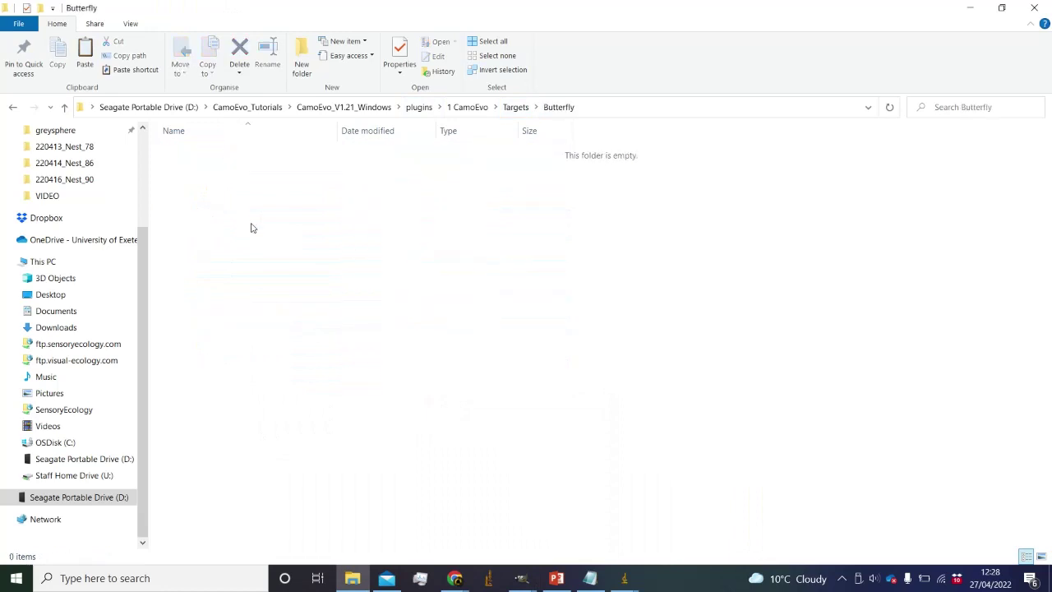
pyautogui.hotkey('ctrl', 'v')
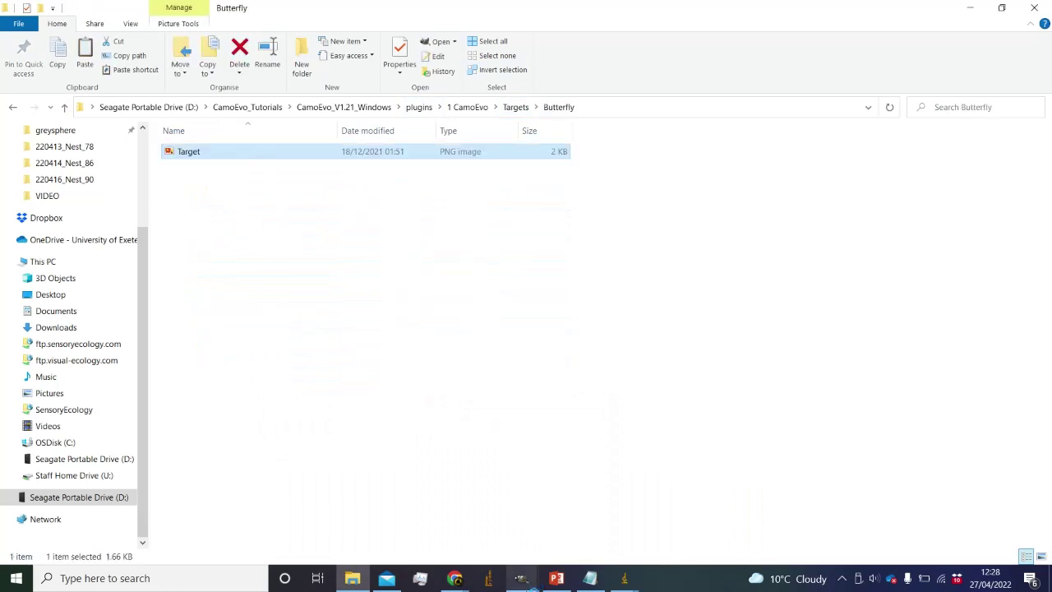
pyautogui.moveTo(526, 581)
pyautogui.click(588, 556)
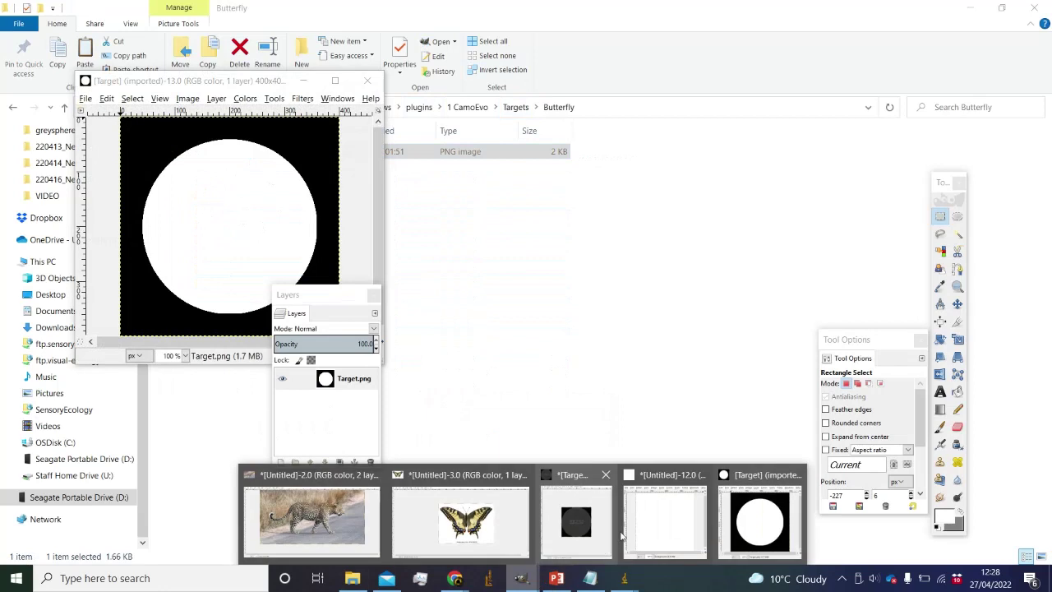
# Copy the Target_Template image, paste it over the Butterfly folder's Target image, and anchor the pasted content.
pyautogui.click(586, 531)
pyautogui.hotkey('ctrl', 'c')
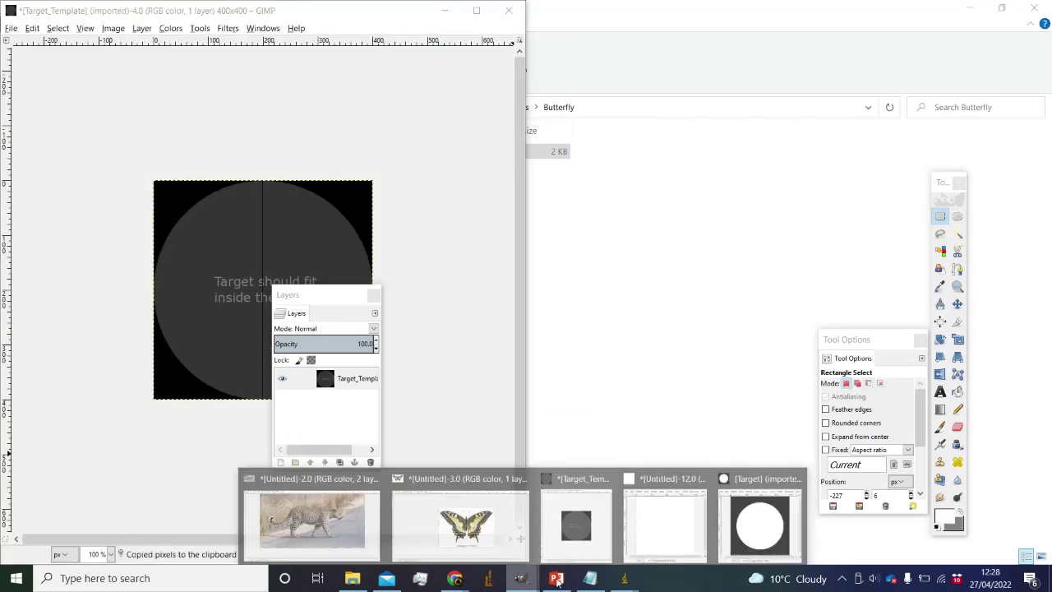
pyautogui.click(763, 526)
pyautogui.hotkey('ctrl', 'v')
pyautogui.moveTo(246, 80); pyautogui.dragTo(702, 126)
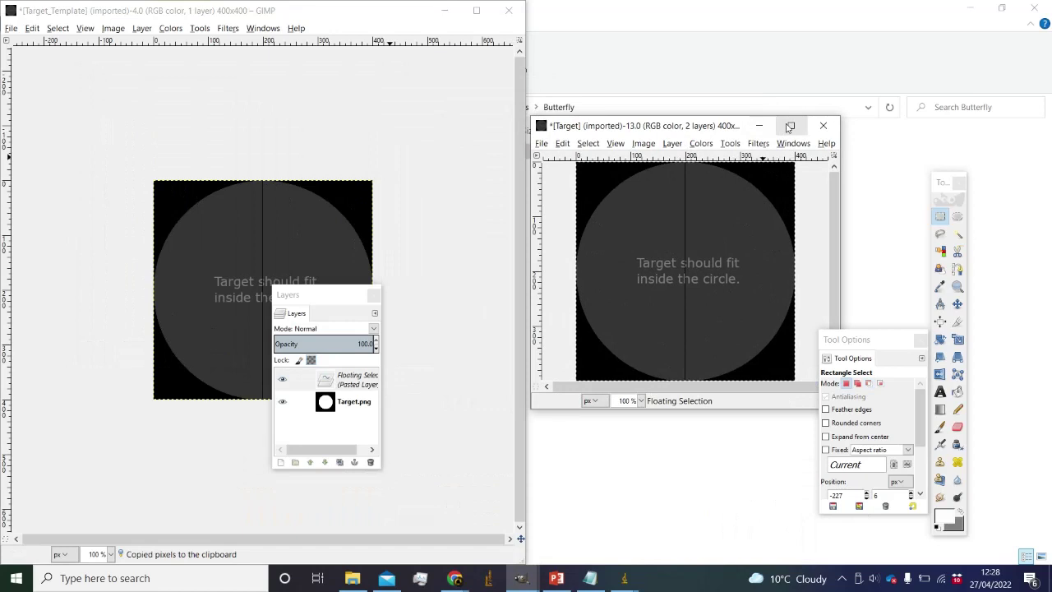
pyautogui.keyDown('ctrl'); pyautogui.scroll(-2, 665, 275); pyautogui.keyUp('ctrl')
pyautogui.click(727, 281)
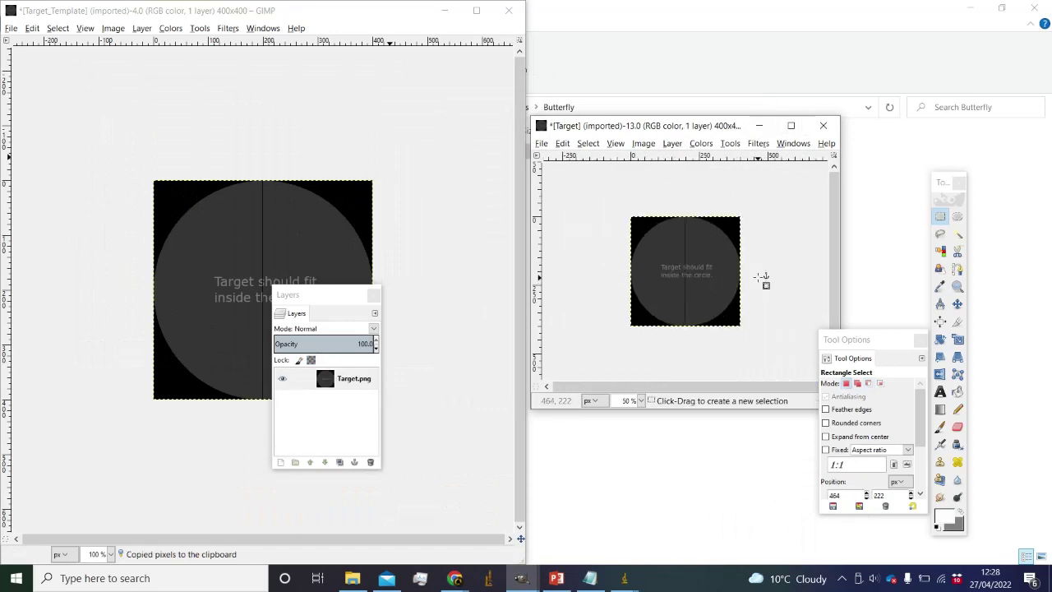
pyautogui.keyDown('ctrl'); pyautogui.scroll(2, 715, 317); pyautogui.keyUp('ctrl')
pyautogui.keyDown('ctrl'); pyautogui.scroll(-1, 716, 317); pyautogui.keyUp('ctrl')
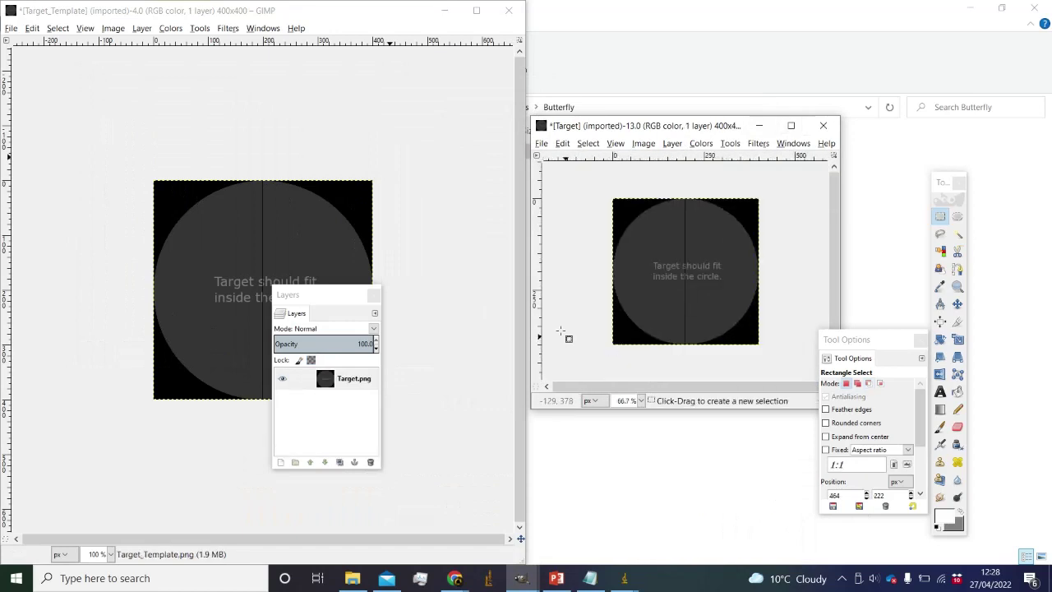
# Add a new transparent layer above the template in the Target image.
pyautogui.click(671, 144)
pyautogui.click(670, 155)
pyautogui.click(686, 377)
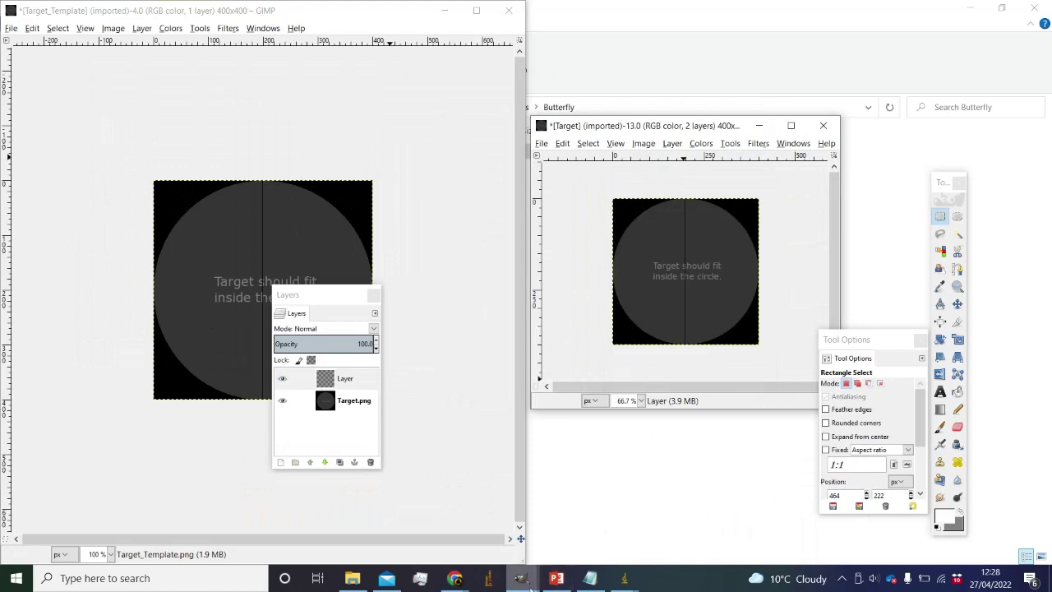
# In the butterfly photo, select the left half up to the body's centre with a rectangle about 190 px wide.
pyautogui.click(520, 578)
pyautogui.click(457, 514)
pyautogui.keyDown('ctrl'); pyautogui.scroll(-3, 772, 261); pyautogui.keyUp('ctrl')
pyautogui.moveTo(774, 15); pyautogui.dragTo(1, 140)
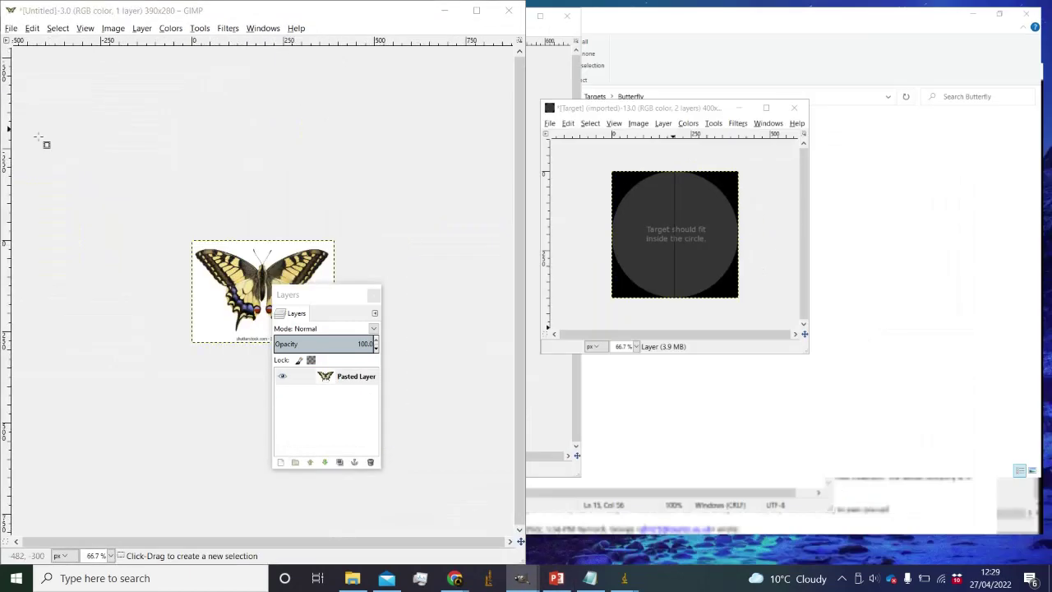
pyautogui.click(663, 215)
pyautogui.keyDown('ctrl'); pyautogui.scroll(2, 234, 317); pyautogui.keyUp('ctrl')
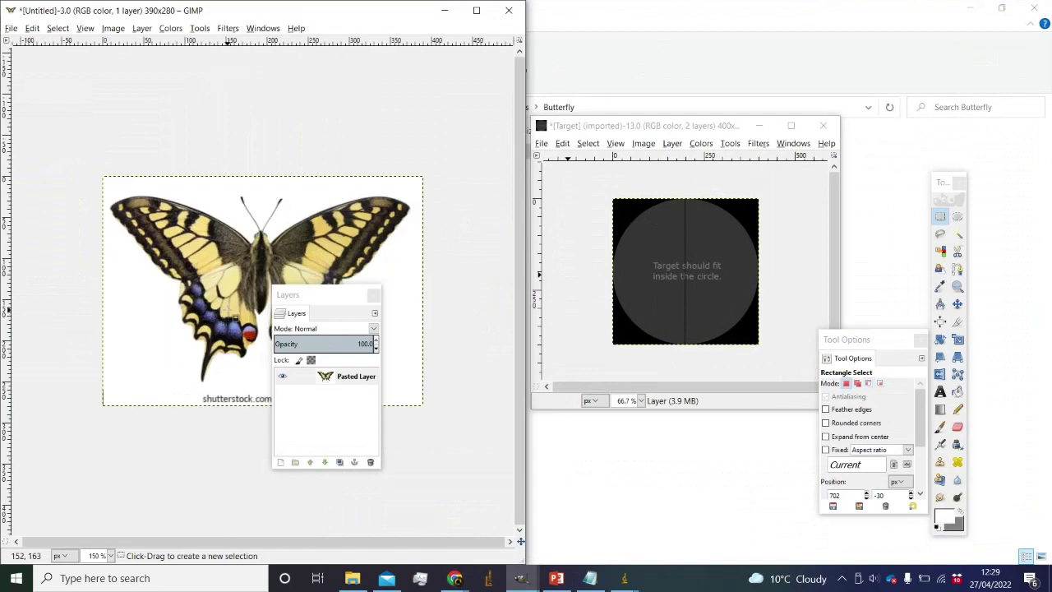
pyautogui.moveTo(279, 301); pyautogui.dragTo(202, 471)
pyautogui.keyDown('ctrl'); pyautogui.scroll(1, 295, 263); pyautogui.keyUp('ctrl')
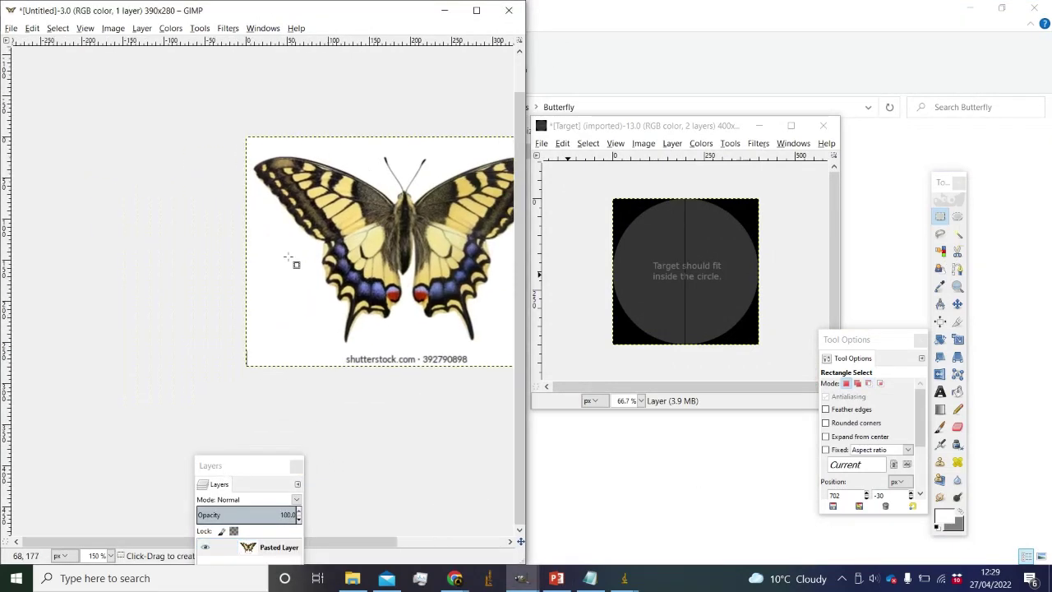
pyautogui.keyDown('ctrl'); pyautogui.scroll(-1, 246, 164); pyautogui.keyUp('ctrl')
pyautogui.keyDown('ctrl'); pyautogui.scroll(1, 134, 109); pyautogui.keyUp('ctrl')
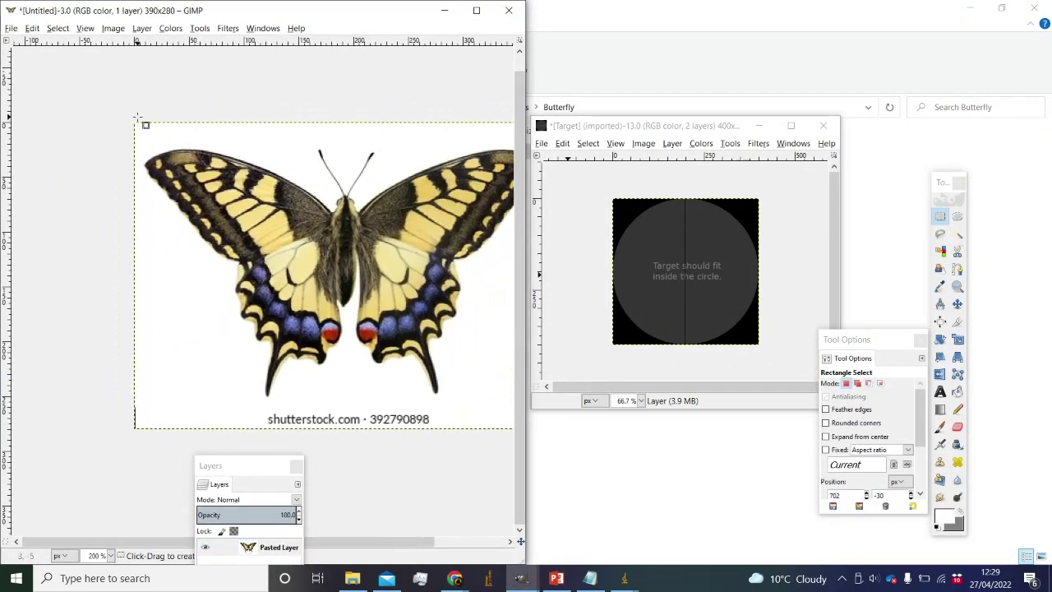
pyautogui.moveTo(218, 255); pyautogui.dragTo(351, 408)
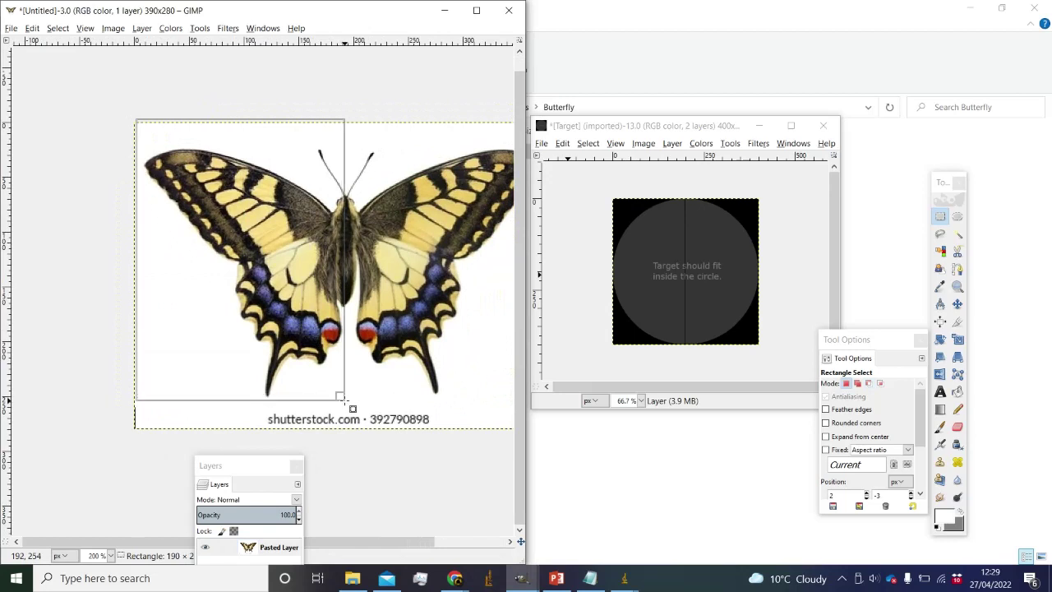
pyautogui.moveTo(351, 408); pyautogui.dragTo(352, 408)
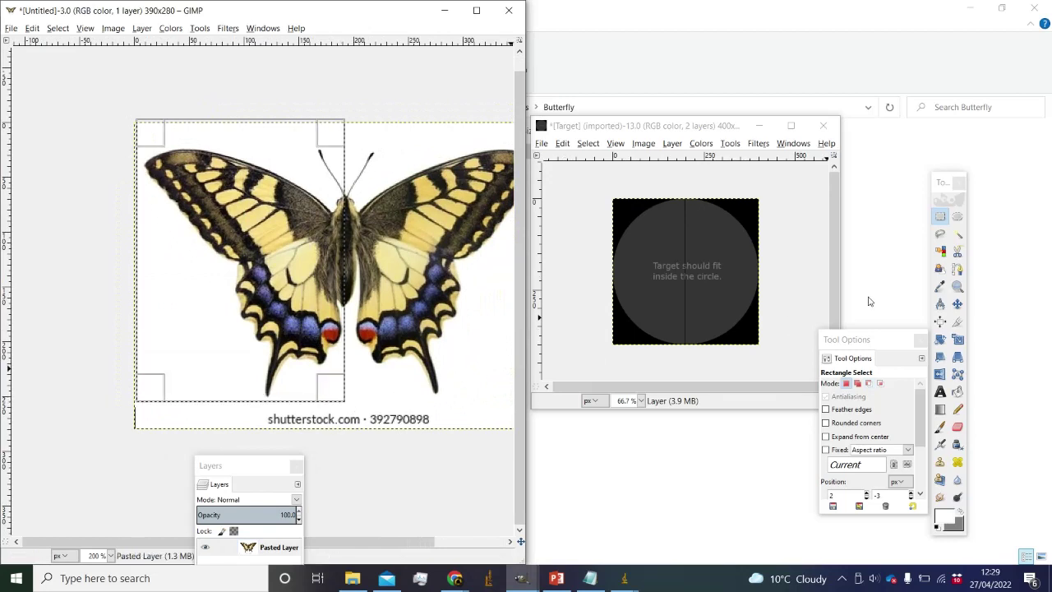
# Exclude the white backdrop from the selection with Select by Color and cut out the left half of the butterfly.
pyautogui.click(942, 249)
pyautogui.moveTo(934, 187); pyautogui.dragTo(587, 132)
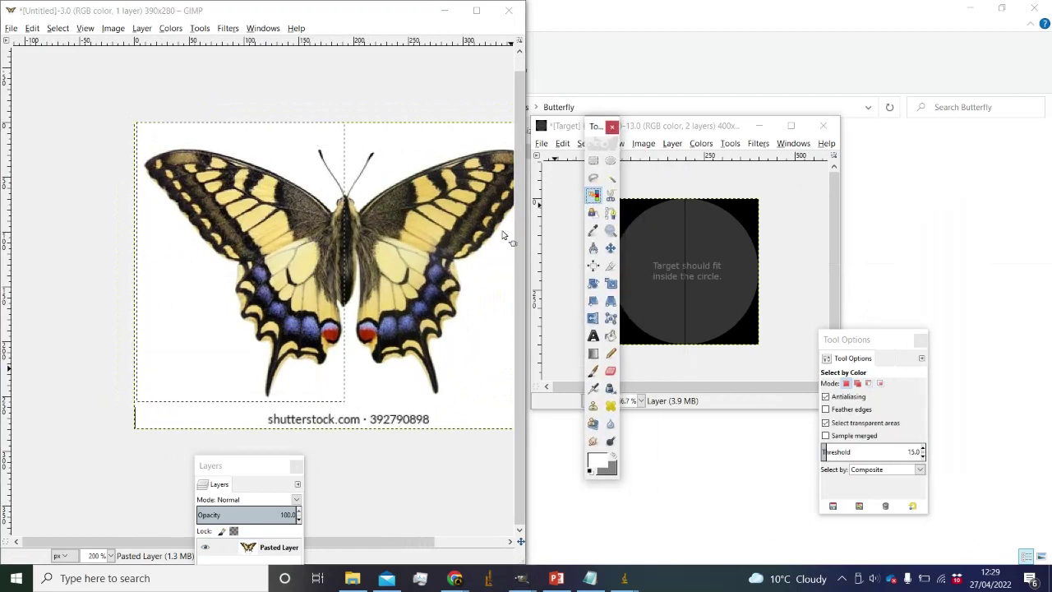
pyautogui.click(299, 158)
pyautogui.hotkey('ctrl', 'x')
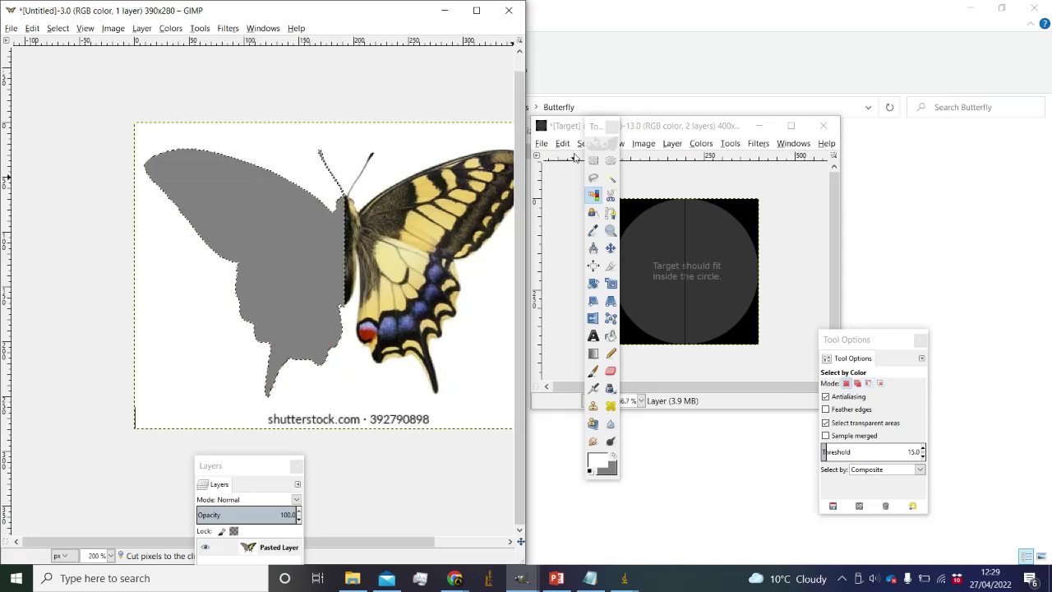
# Paste the half butterfly into the Target image and move its body edge to the left side of the centre line.
pyautogui.click(592, 161)
pyautogui.hotkey('ctrl', 'v')
pyautogui.scroll(2, 719, 230)
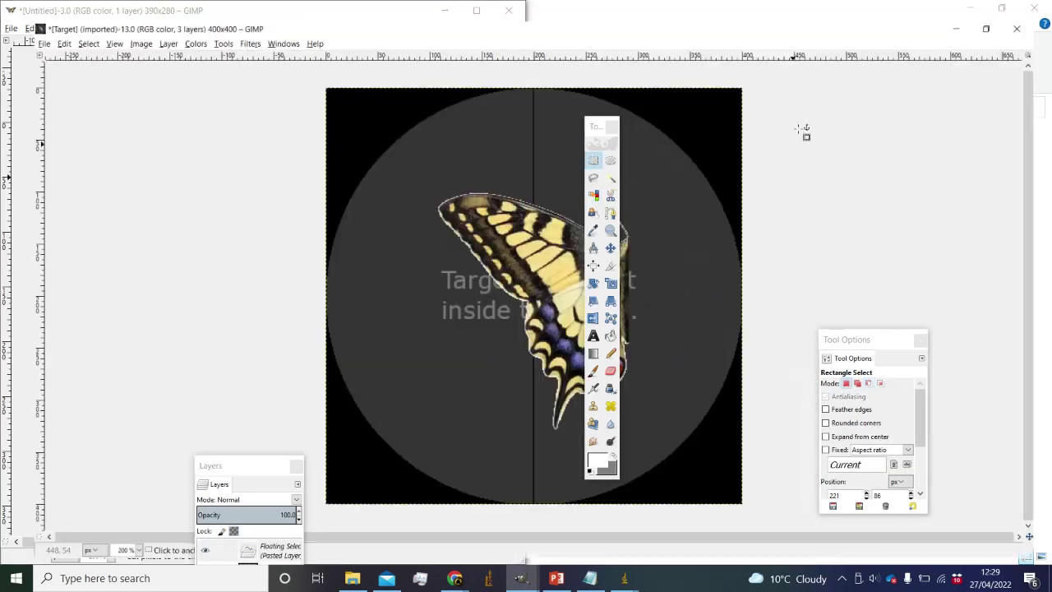
pyautogui.click(790, 124)
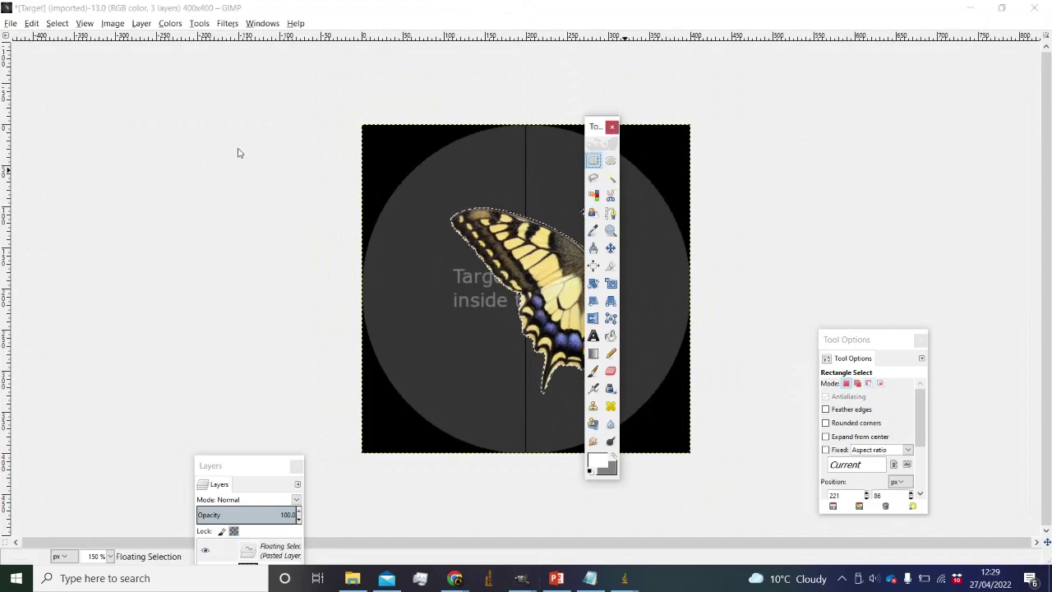
pyautogui.moveTo(596, 129); pyautogui.dragTo(188, 176)
pyautogui.moveTo(629, 280); pyautogui.dragTo(515, 296)
pyautogui.press('2')
pyautogui.scroll(3, 584, 238)
pyautogui.scroll(-2, 559, 230)
# Scale the floating half butterfly proportionally to about 176 × 218 px so it fits inside the circle.
pyautogui.click(202, 331)
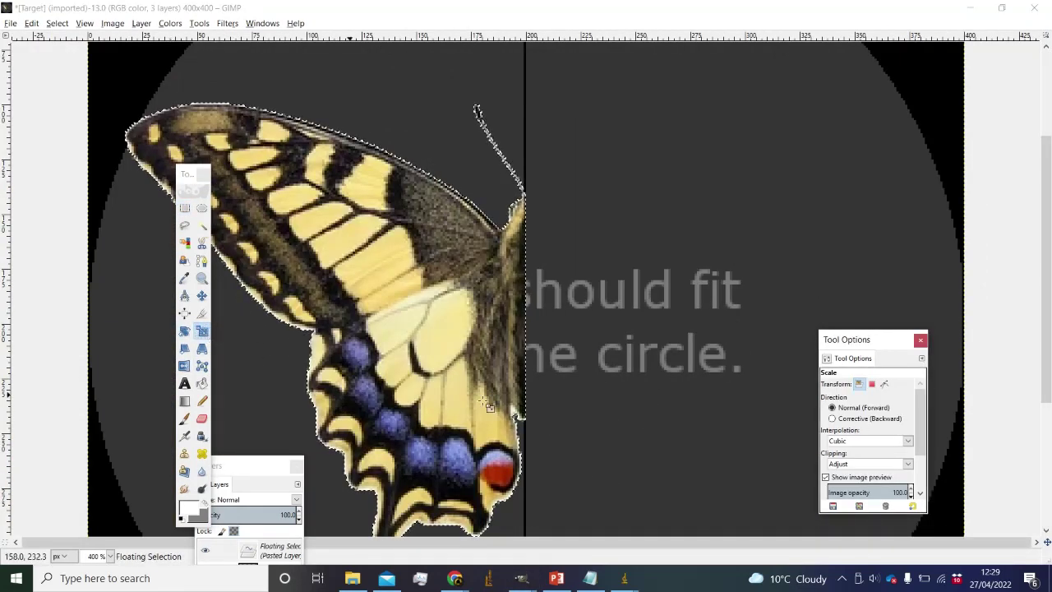
pyautogui.scroll(-3, 655, 436)
pyautogui.scroll(-3, 918, 409)
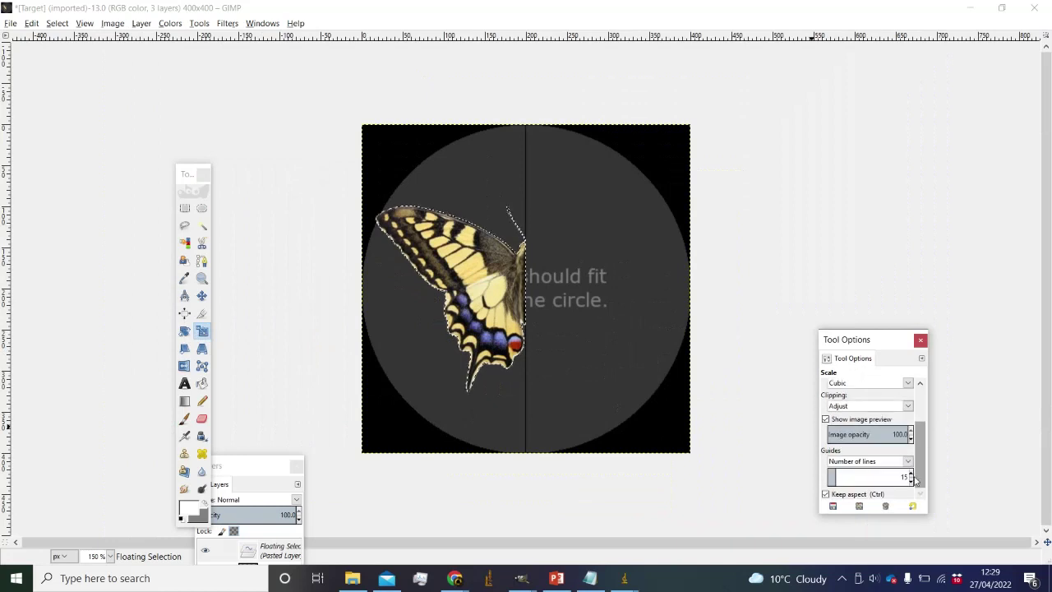
pyautogui.press('Tab')
pyautogui.click(675, 336)
pyautogui.scroll(2, 563, 336)
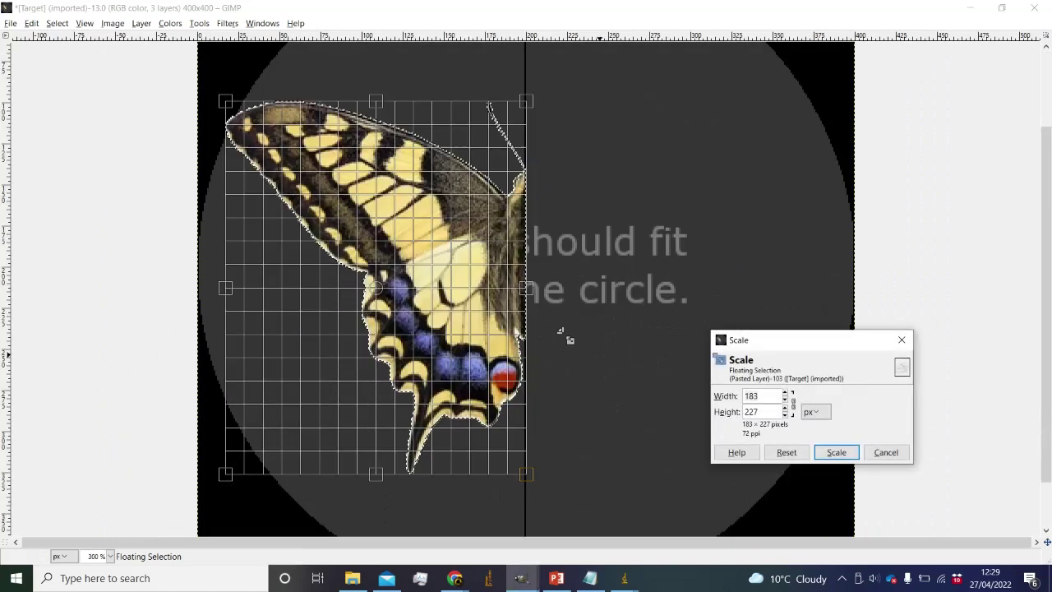
pyautogui.press('Tab')
pyautogui.moveTo(228, 104); pyautogui.dragTo(245, 121)
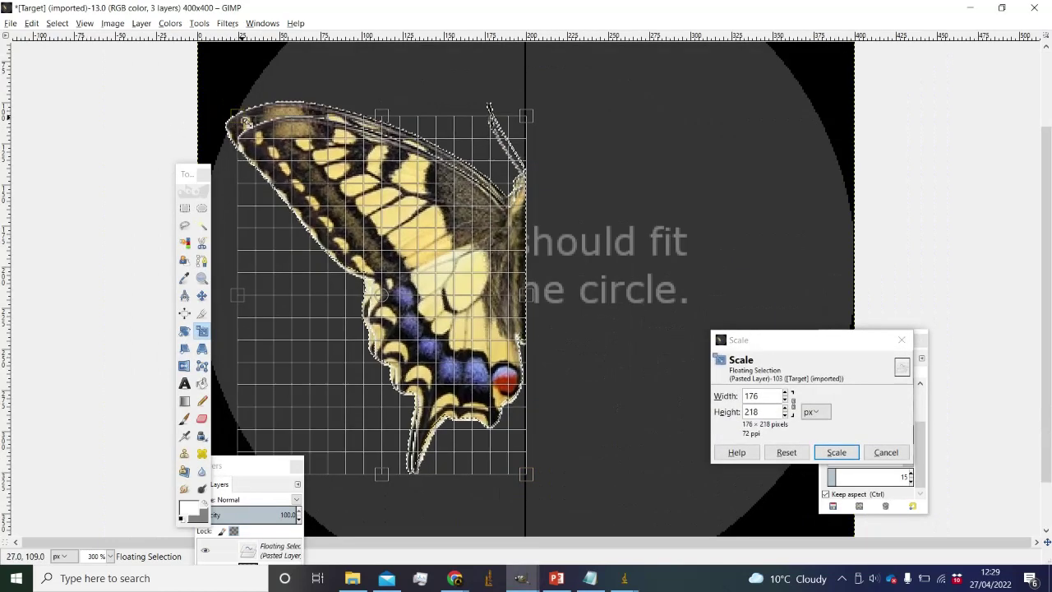
pyautogui.click(836, 452)
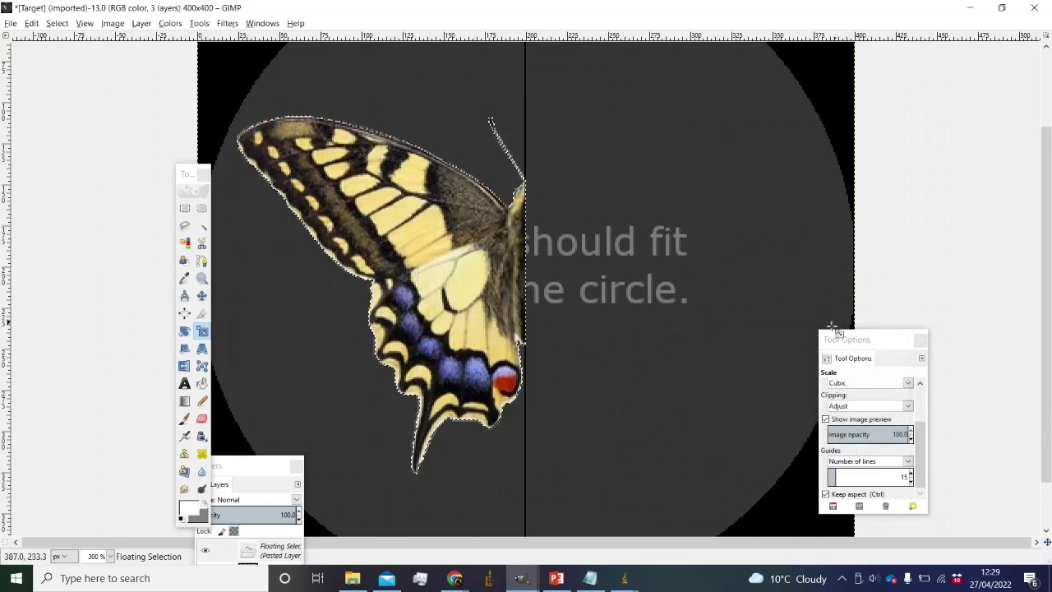
# Reposition the scaled half butterfly slightly lower against the centre line and anchor it to the new layer.
pyautogui.click(184, 207)
pyautogui.moveTo(477, 259); pyautogui.dragTo(471, 282)
pyautogui.scroll(4, 523, 261)
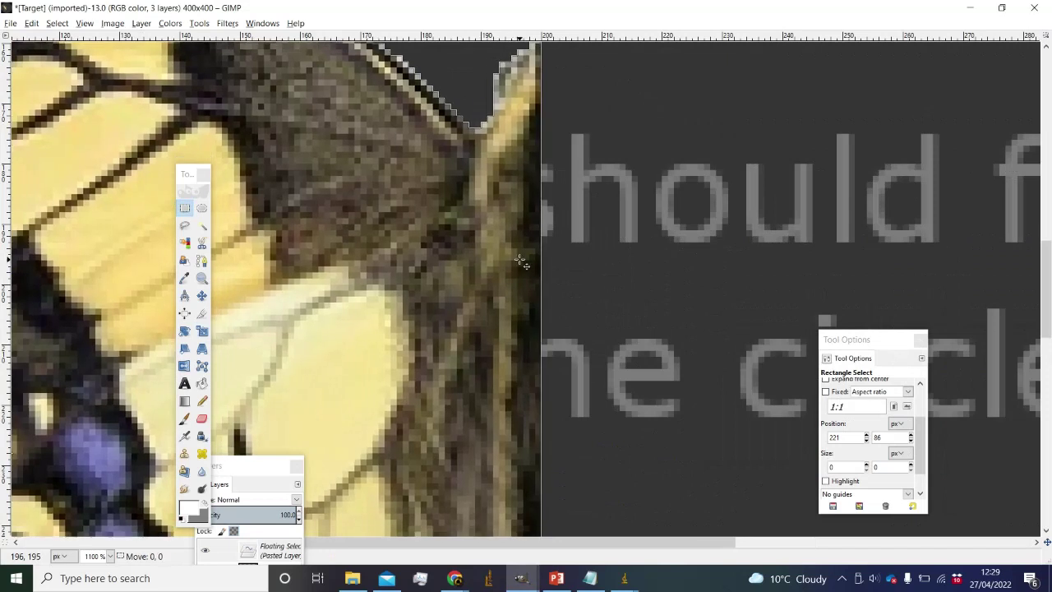
pyautogui.scroll(-6, 523, 261)
pyautogui.click(602, 305)
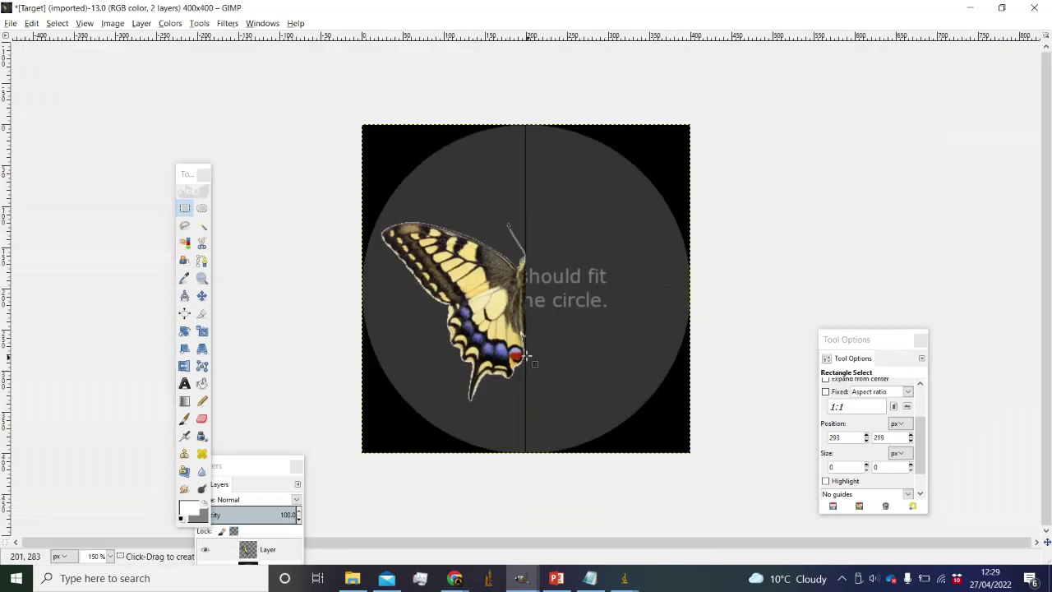
# Copy and paste the half-butterfly layer, flip the copy horizontally to complete the butterfly, and anchor it.
pyautogui.hotkey('ctrl', 'c')
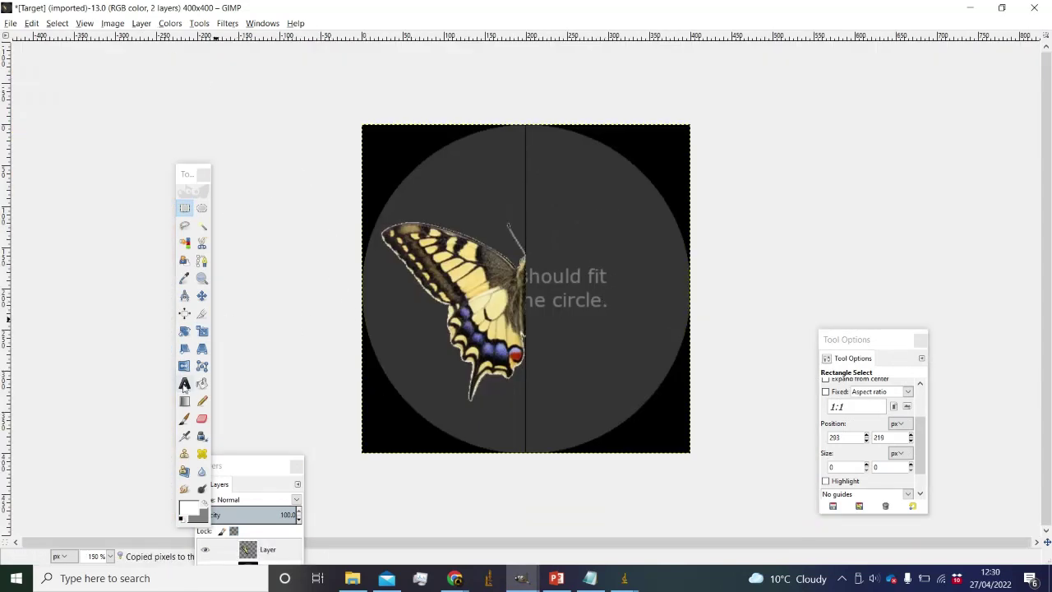
pyautogui.click(185, 365)
pyautogui.hotkey('ctrl', 'v')
pyautogui.click(149, 222)
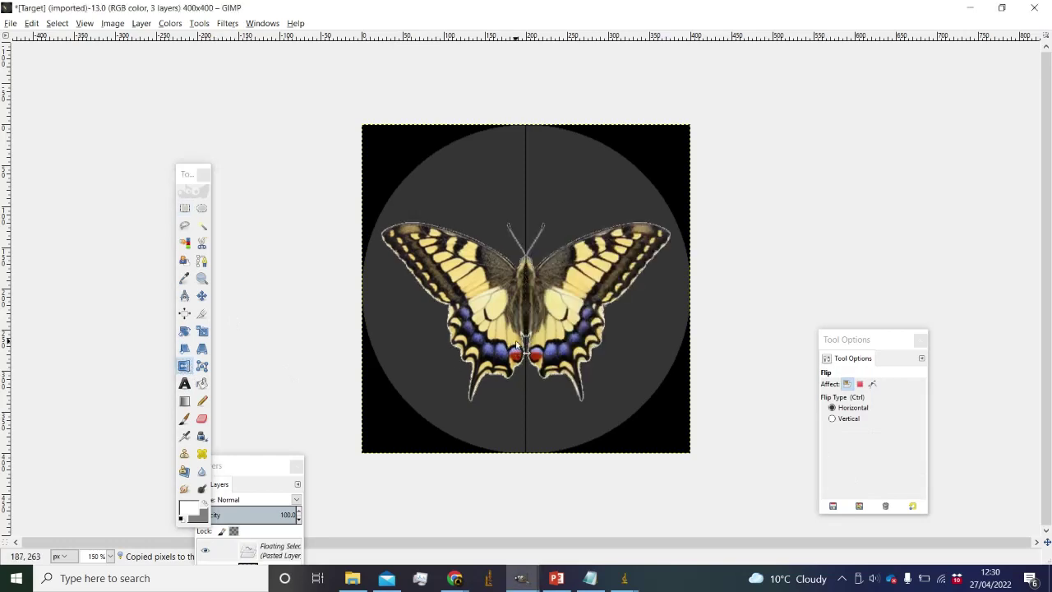
pyautogui.click(185, 208)
pyautogui.click(301, 246)
pyautogui.scroll(4, 522, 295)
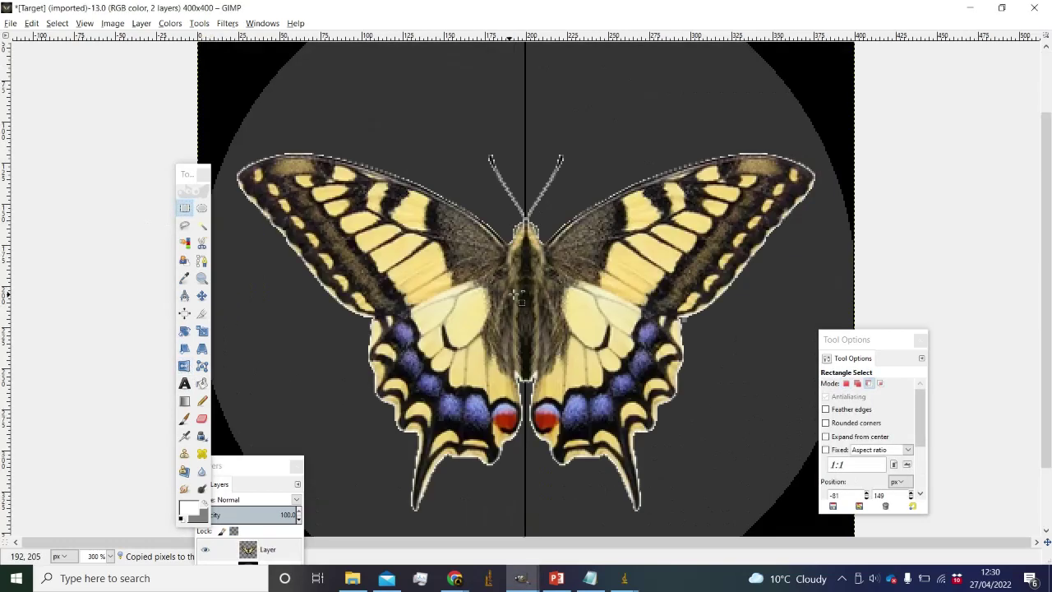
pyautogui.scroll(-6, 521, 296)
pyautogui.scroll(-1, 569, 328)
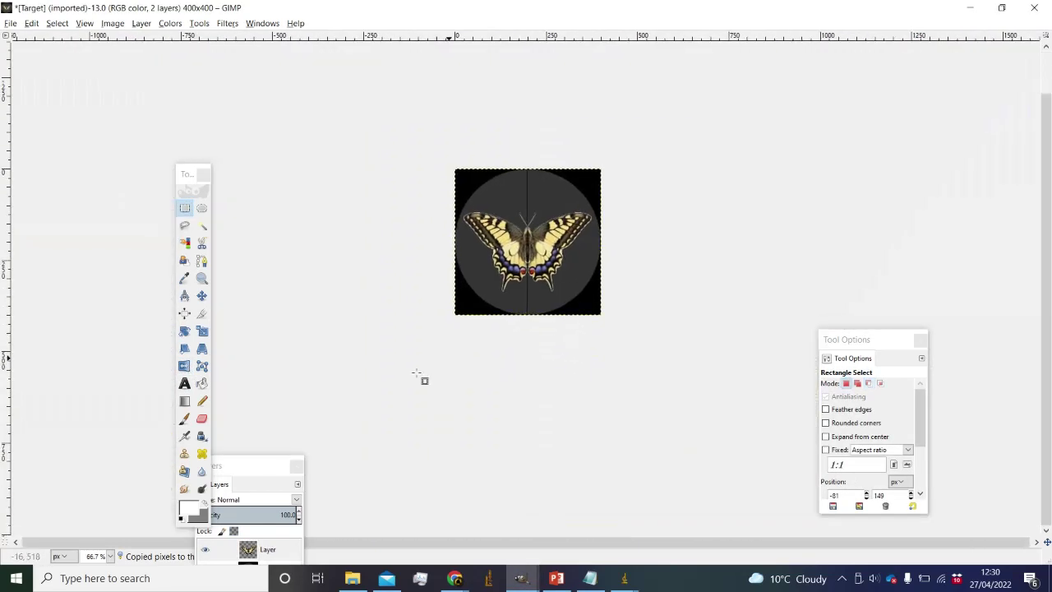
# Add a transparent 400 × 400 px layer above the butterfly layer and name it Mask.
pyautogui.moveTo(245, 453); pyautogui.dragTo(723, 265)
pyautogui.rightClick(737, 352)
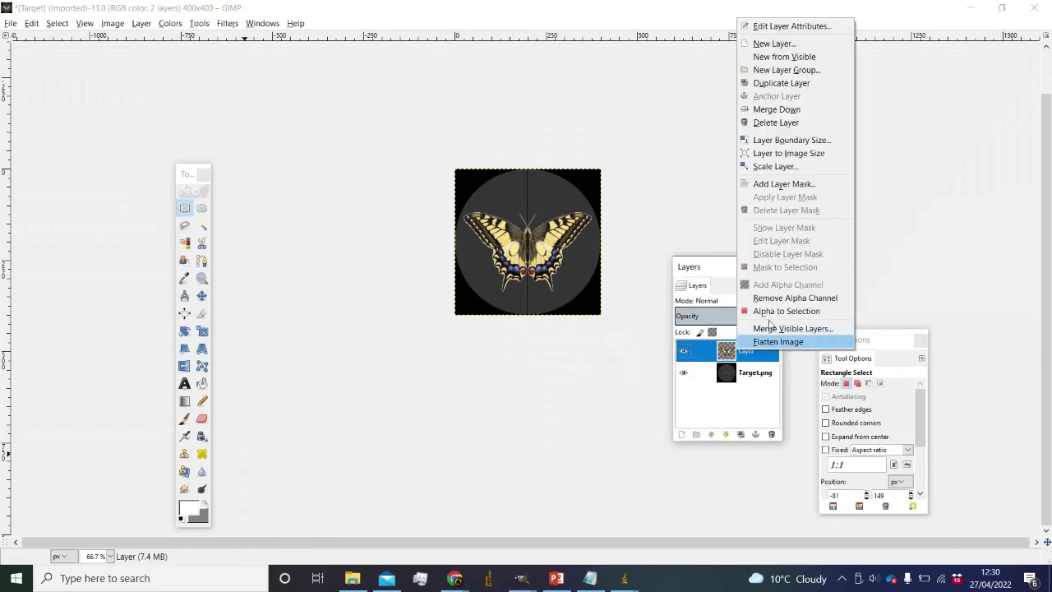
pyautogui.click(798, 45)
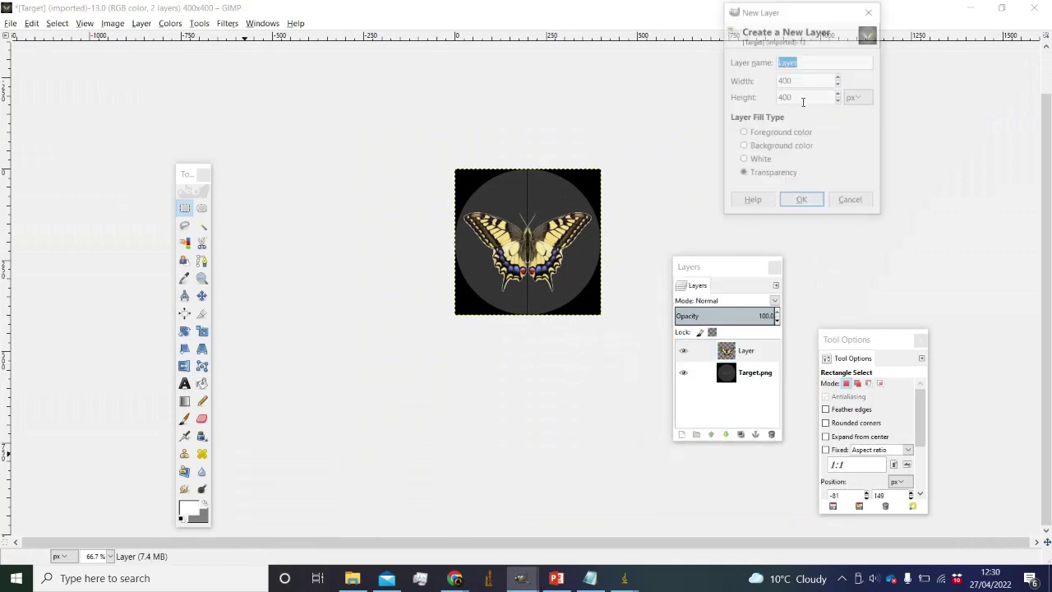
pyautogui.click(803, 201)
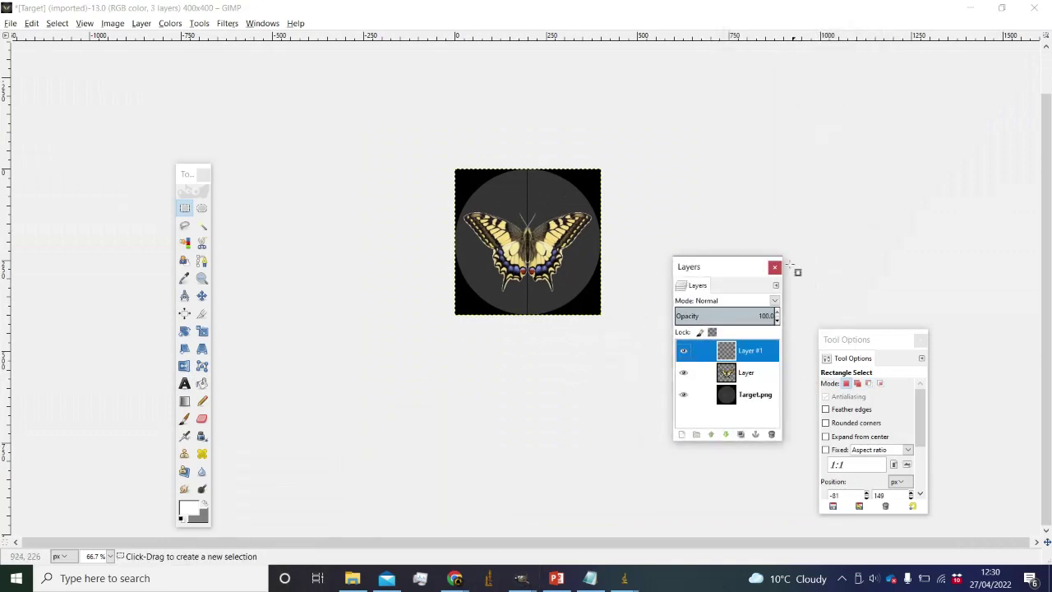
pyautogui.doubleClick(760, 350)
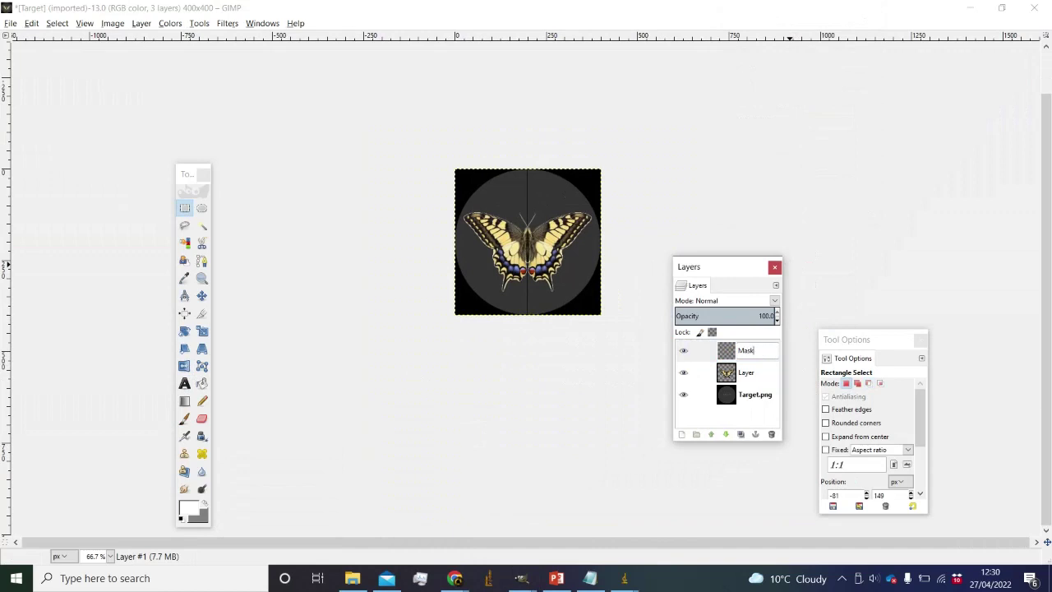
pyautogui.press('Return')
# Add a transparent 400 × 400 px layer directly above Target.png and name it Background.
pyautogui.click(739, 401)
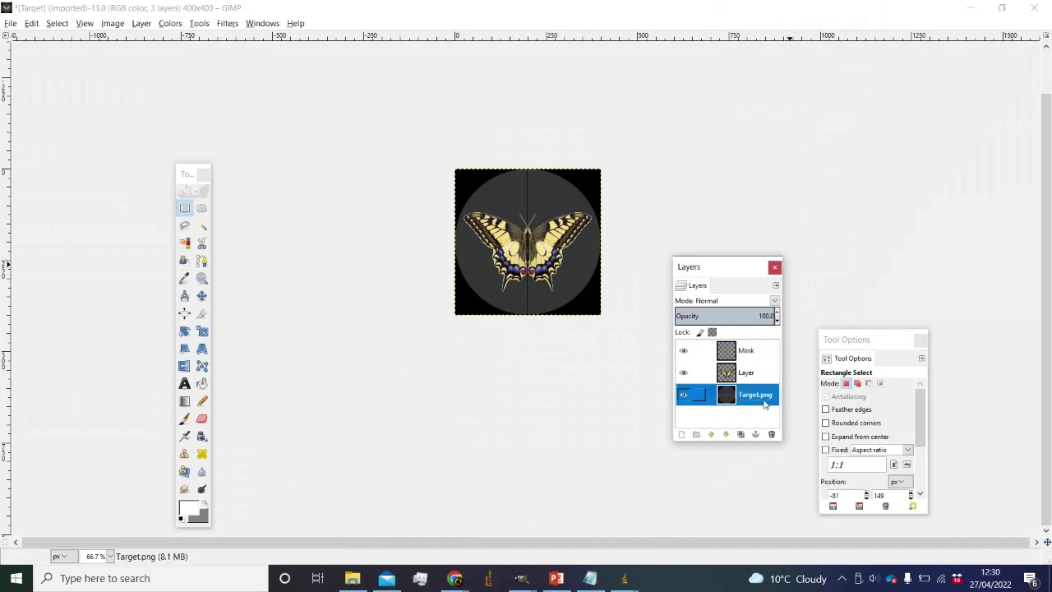
pyautogui.rightClick(762, 402)
pyautogui.click(828, 88)
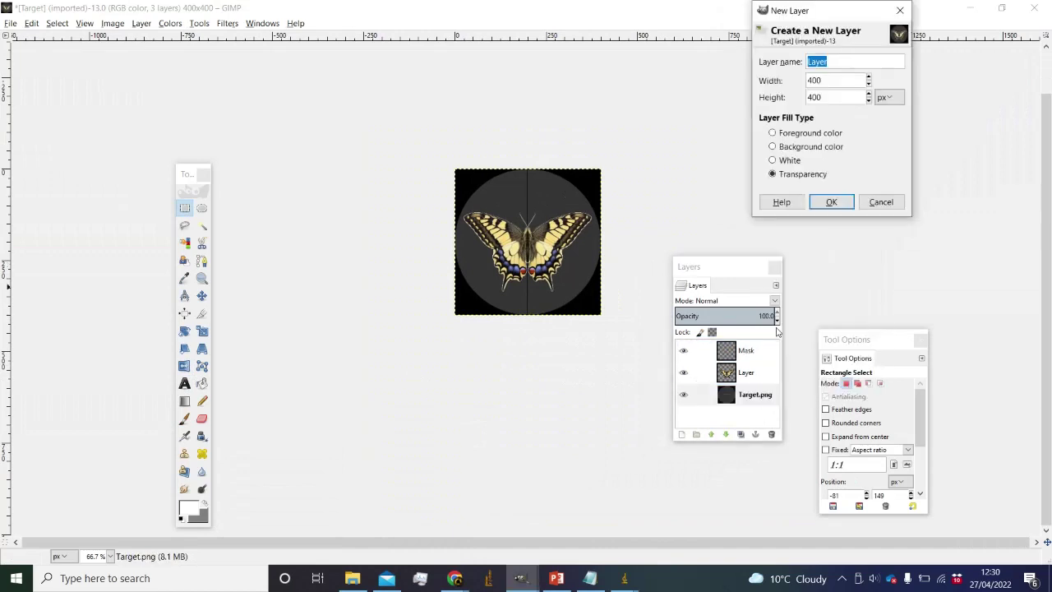
pyautogui.click(830, 202)
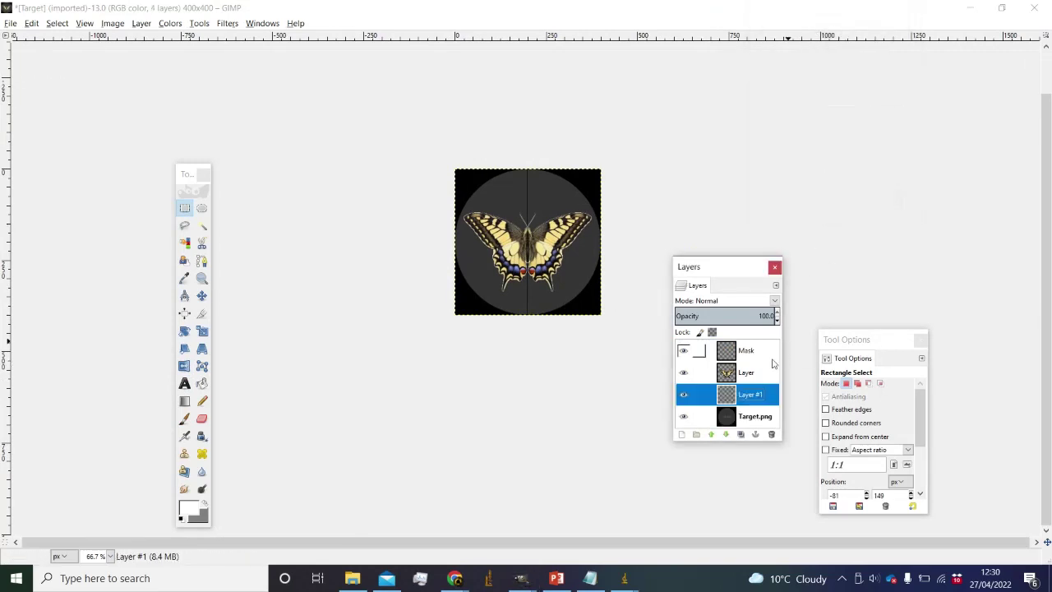
pyautogui.doubleClick(750, 395)
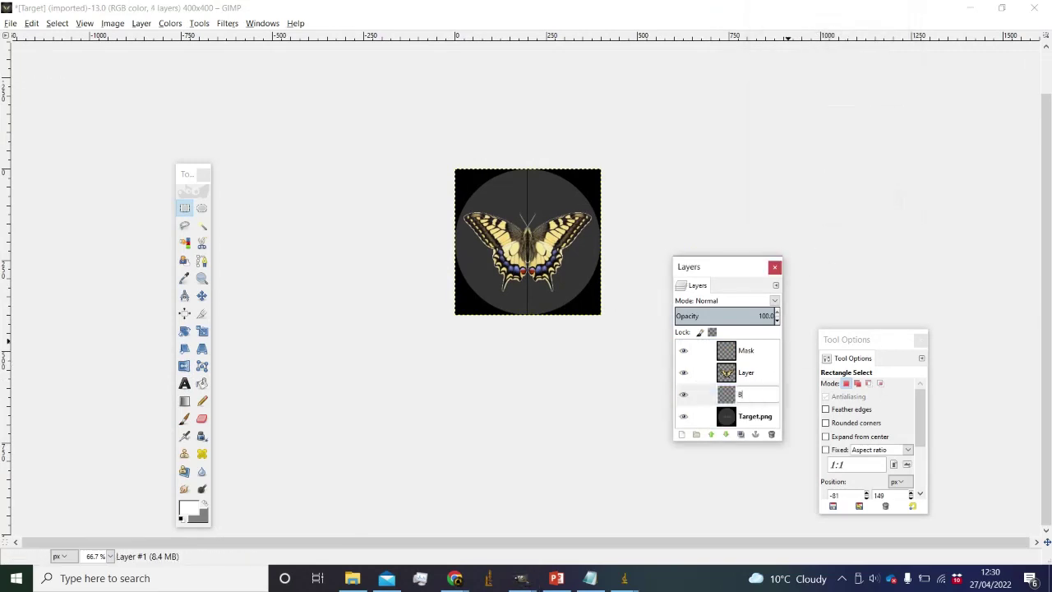
pyautogui.press('Return')
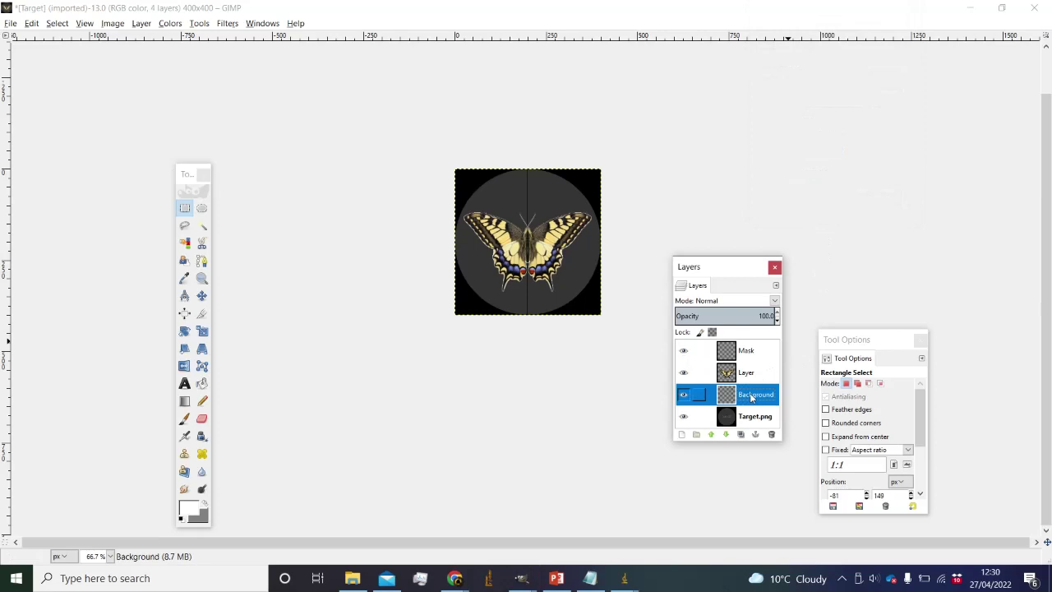
# Set the foreground colour to black and fill the Background layer with it.
pyautogui.click(188, 509)
pyautogui.click(181, 517)
pyautogui.click(158, 490)
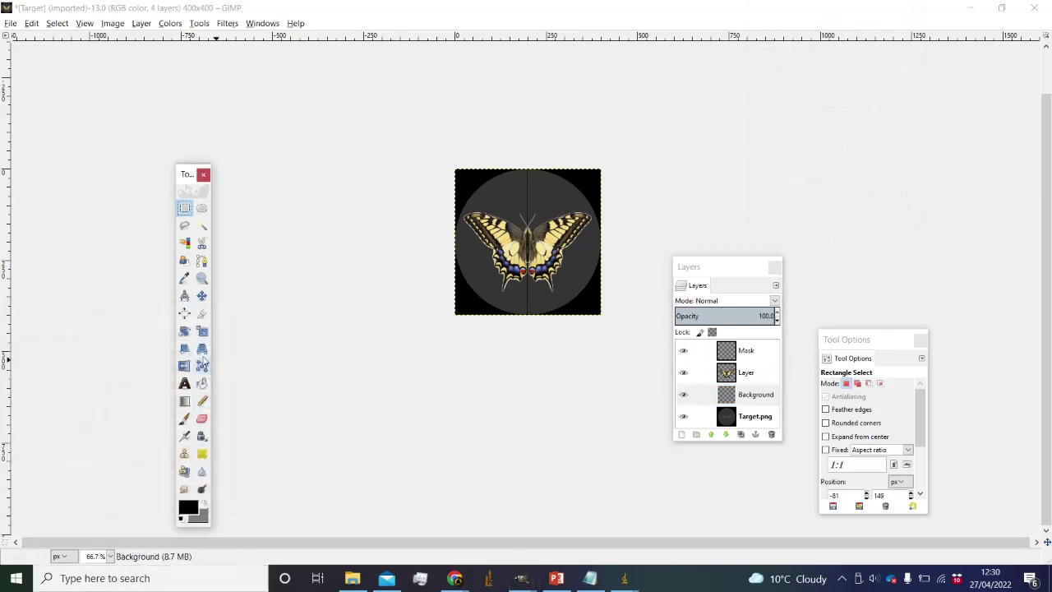
pyautogui.click(202, 382)
pyautogui.click(587, 301)
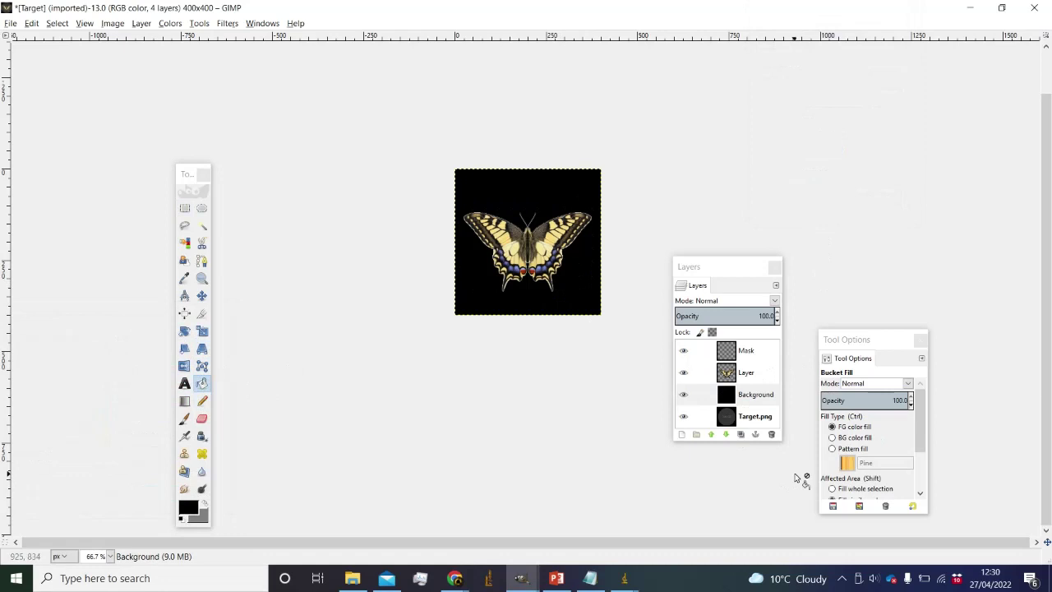
# Rename the butterfly layer as Butterfly and paste a copy of its contents into the Mask layer.
pyautogui.scroll(2, 547, 241)
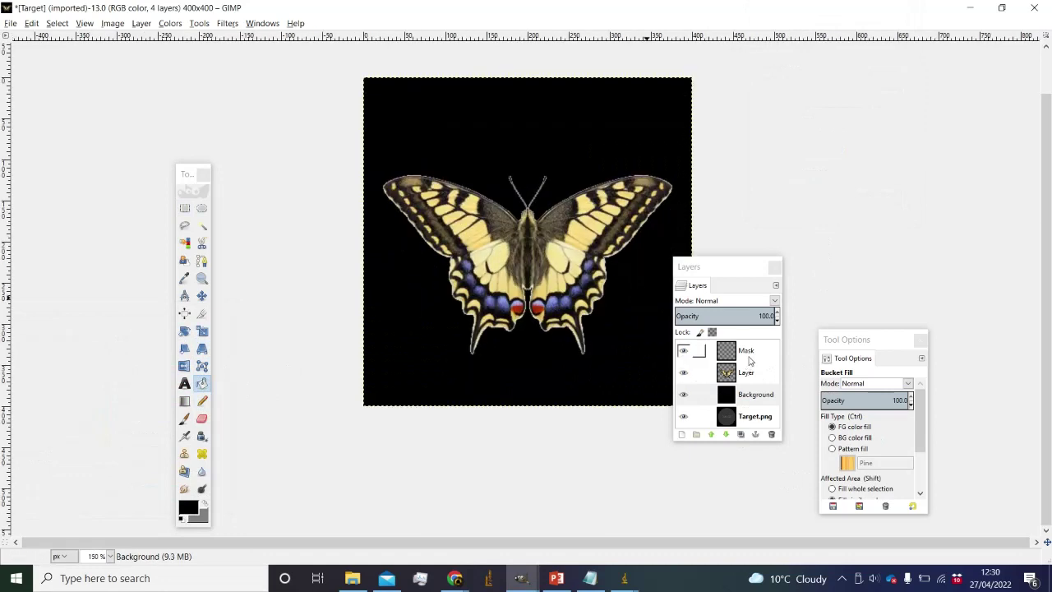
pyautogui.click(741, 373)
pyautogui.hotkey('ctrl', 'c')
pyautogui.click(184, 208)
pyautogui.doubleClick(769, 375)
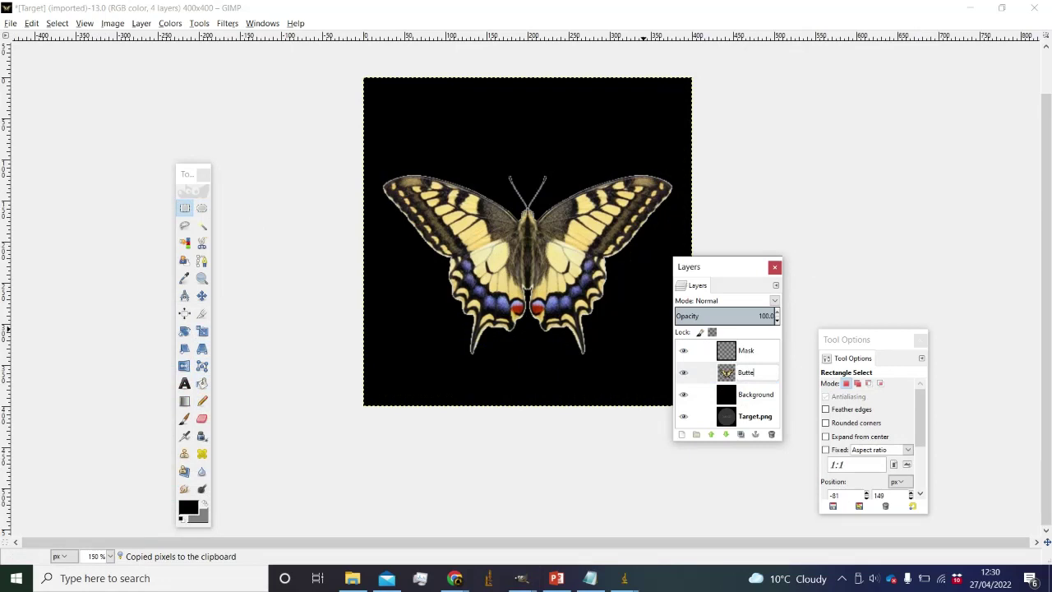
pyautogui.press('Return')
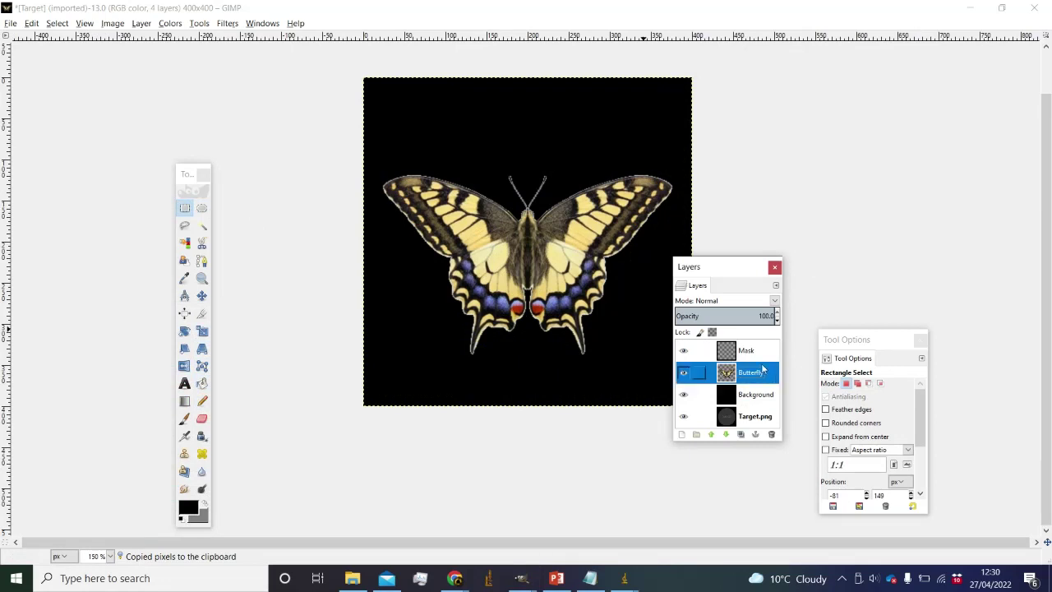
pyautogui.click(748, 350)
pyautogui.hotkey('ctrl', 'v')
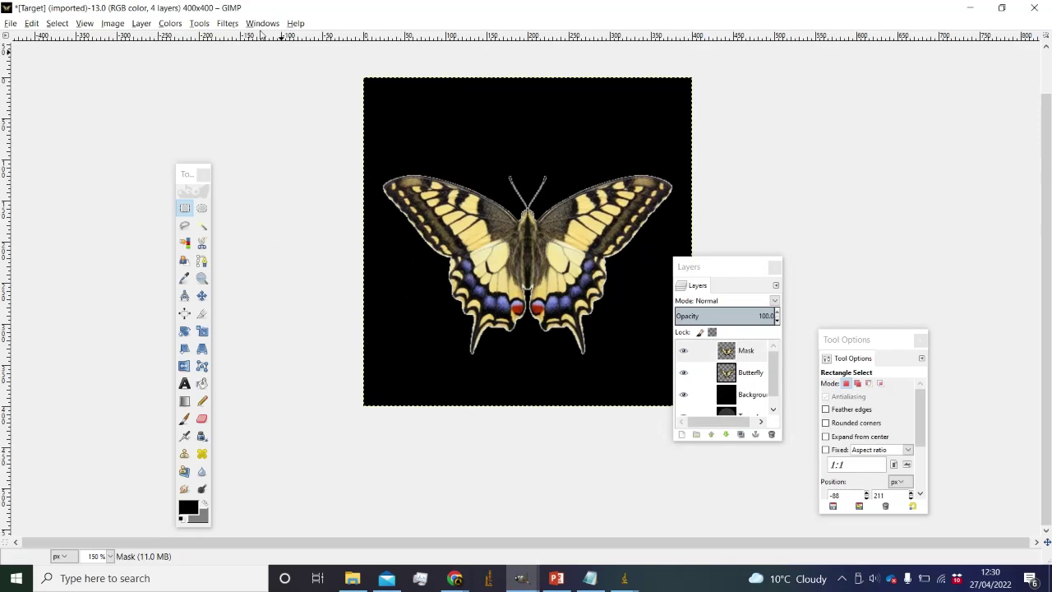
pyautogui.click(170, 23)
pyautogui.click(188, 65)
pyautogui.click(665, 218)
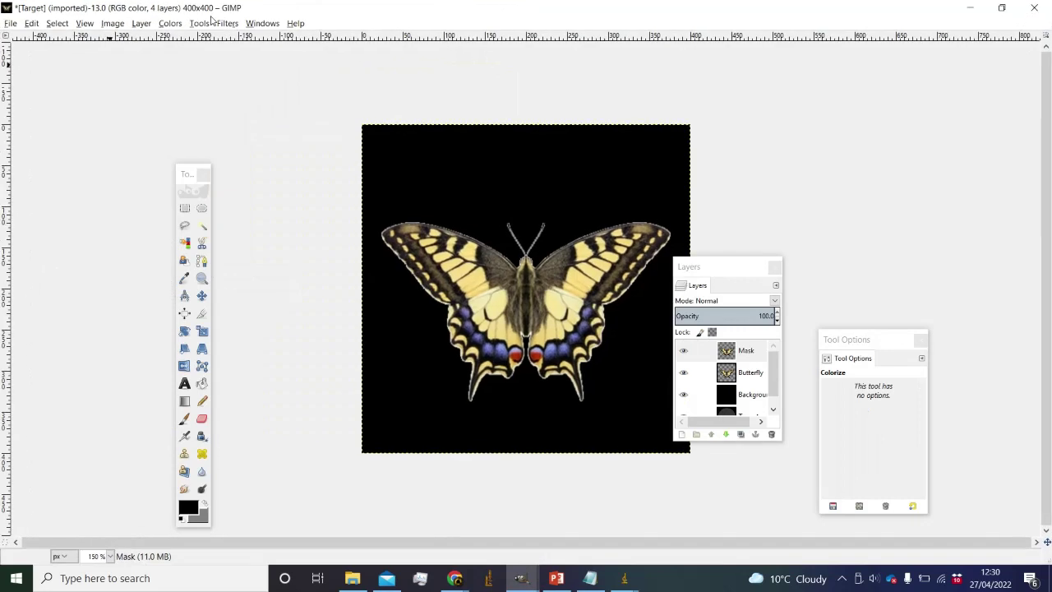
# Turn the butterfly on the Mask layer fully white using Levels with the low output level at 255.
pyautogui.click(182, 24)
pyautogui.click(185, 104)
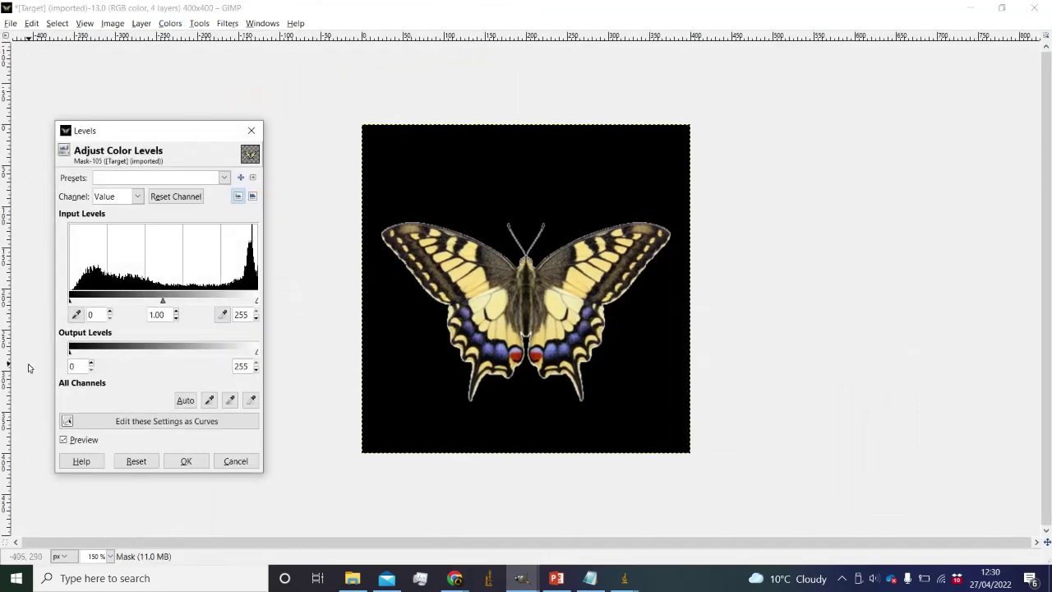
pyautogui.moveTo(80, 353); pyautogui.dragTo(341, 355)
pyautogui.scroll(4, 500, 282)
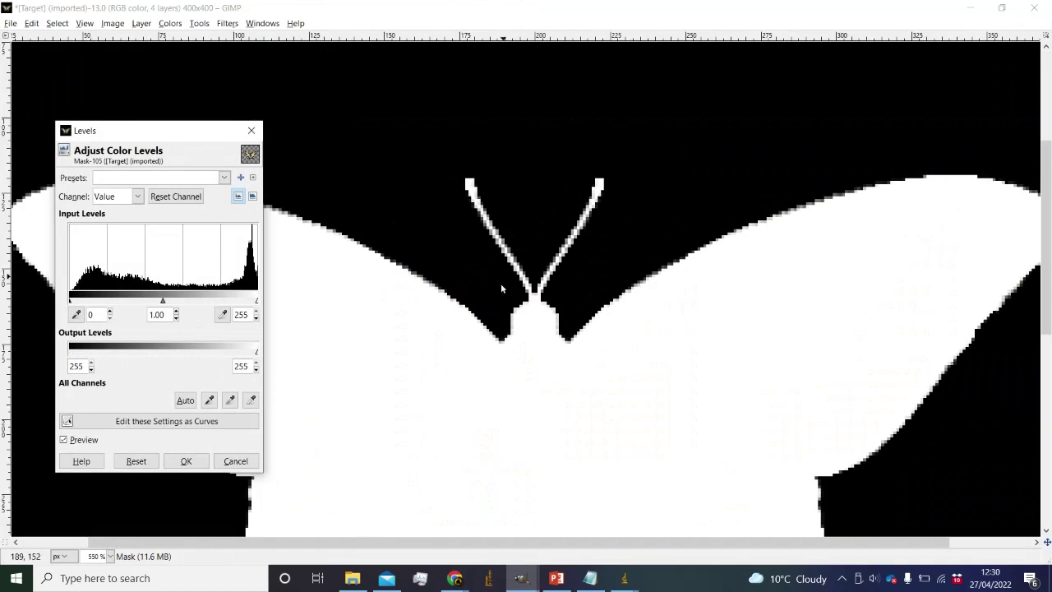
pyautogui.click(186, 460)
pyautogui.scroll(-4, 333, 239)
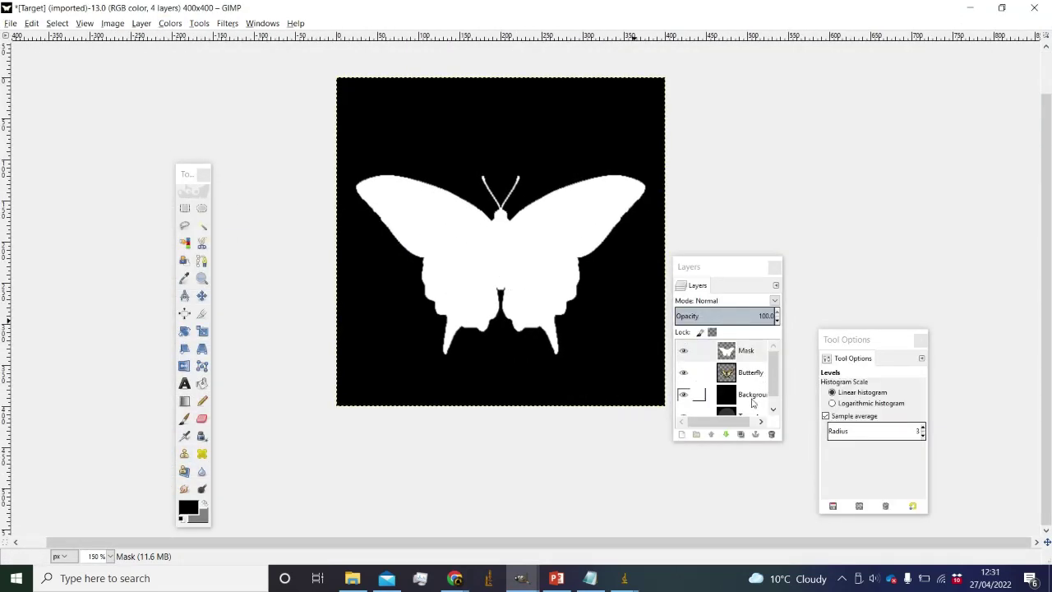
# Duplicate the black Background layer and move the copy directly beneath the Mask layer.
pyautogui.click(751, 396)
pyautogui.hotkey('ctrl', 'c')
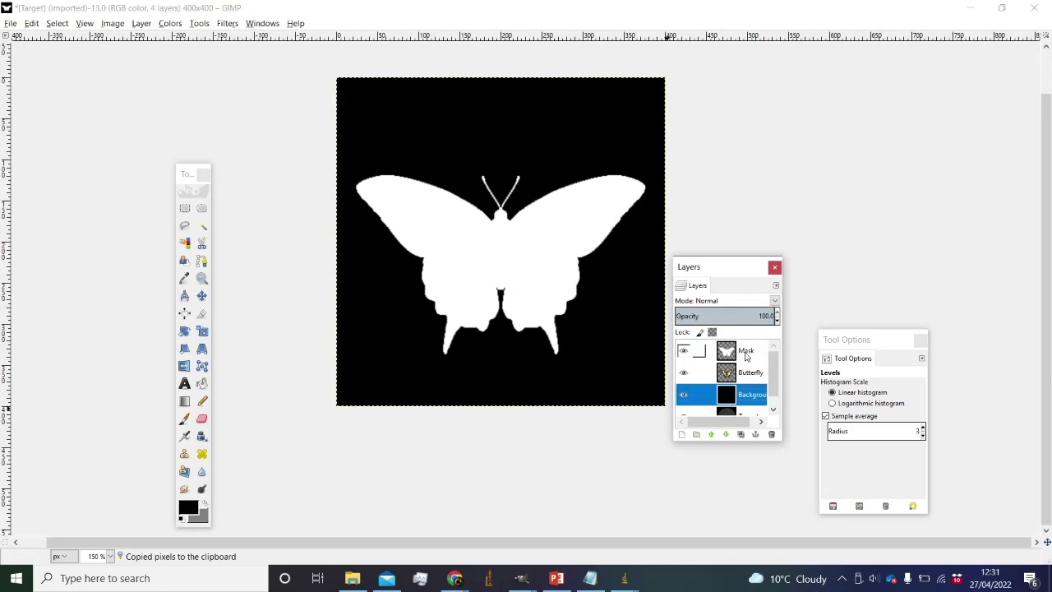
pyautogui.click(746, 353)
pyautogui.rightClick(751, 394)
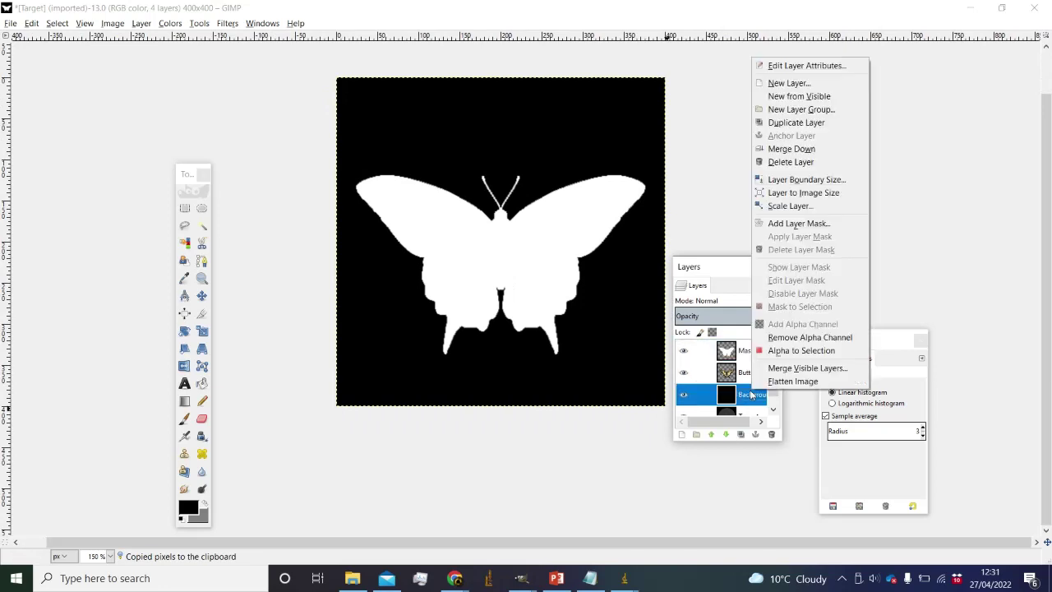
pyautogui.click(809, 124)
pyautogui.moveTo(746, 394); pyautogui.dragTo(750, 373)
# Merge the Mask layer down onto the black background copy and rename the merged layer as Mask.
pyautogui.click(746, 353)
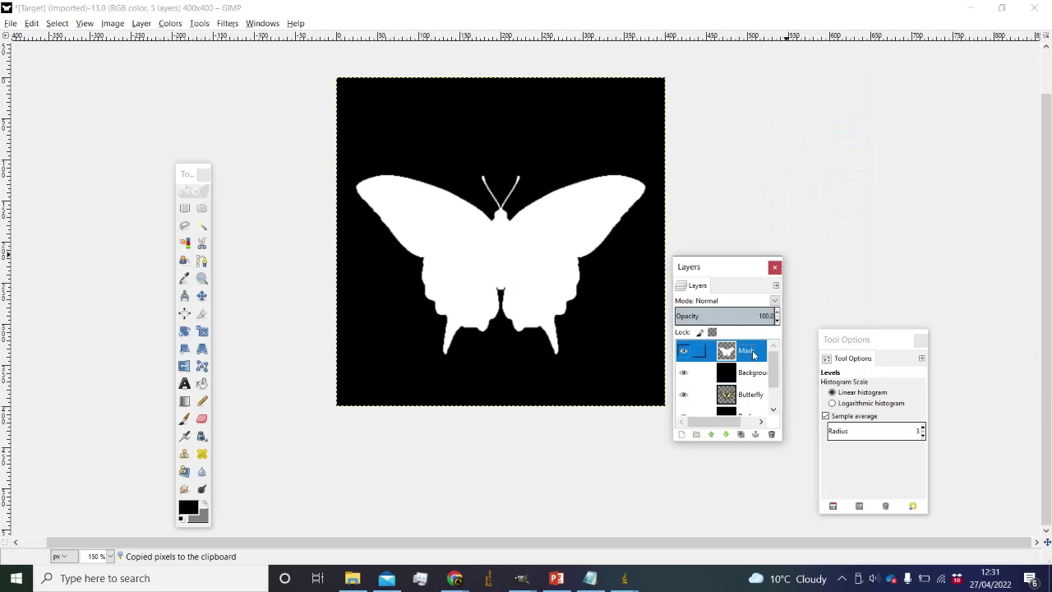
pyautogui.rightClick(749, 353)
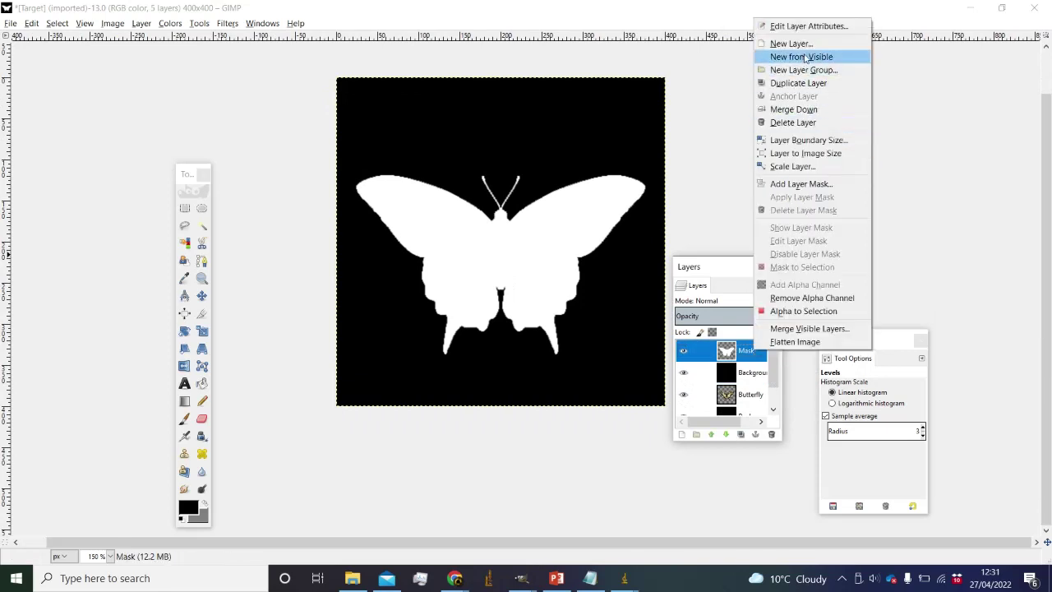
pyautogui.click(809, 123)
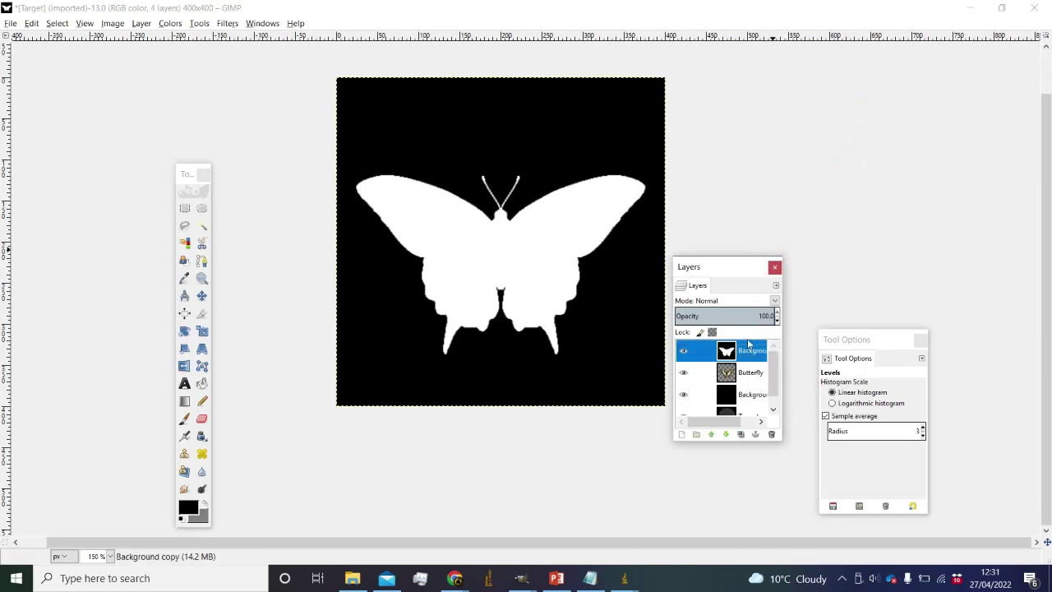
pyautogui.doubleClick(748, 350)
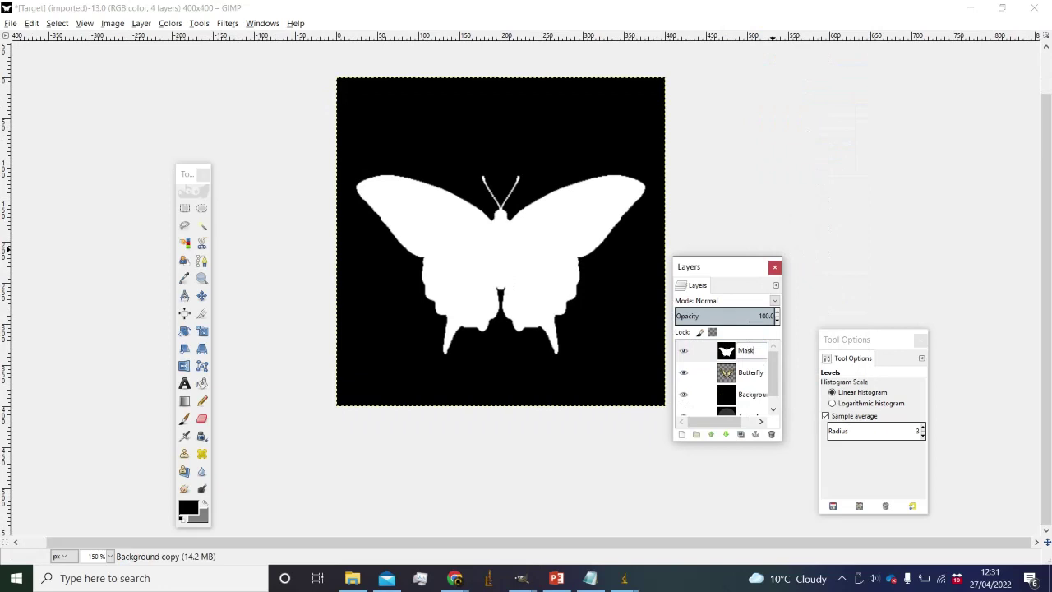
pyautogui.press('Return')
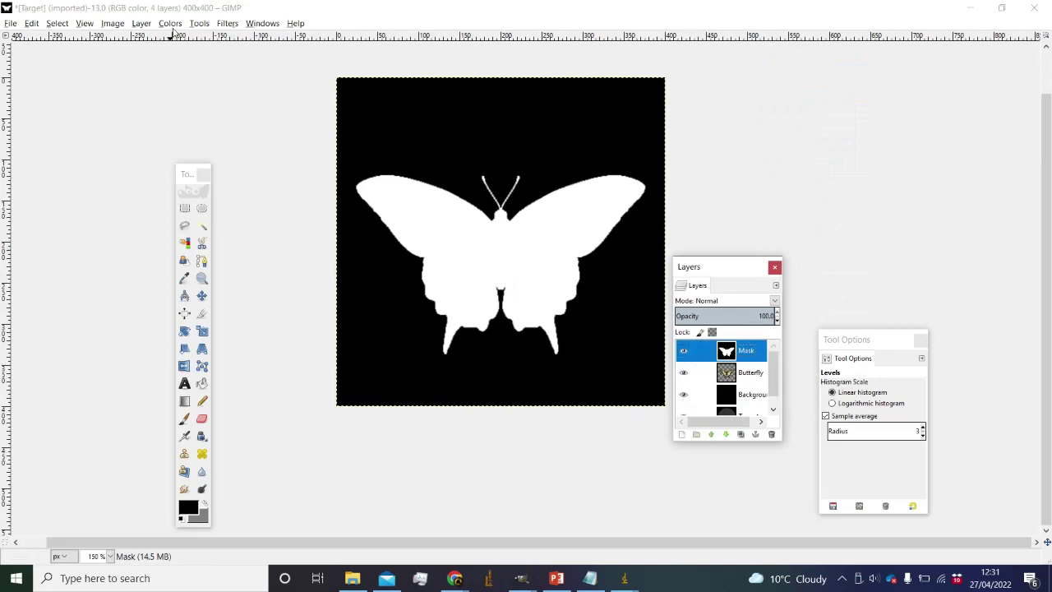
# Apply Threshold to the Mask layer for hard black-and-white edges and overwrite Target.png.
pyautogui.click(171, 23)
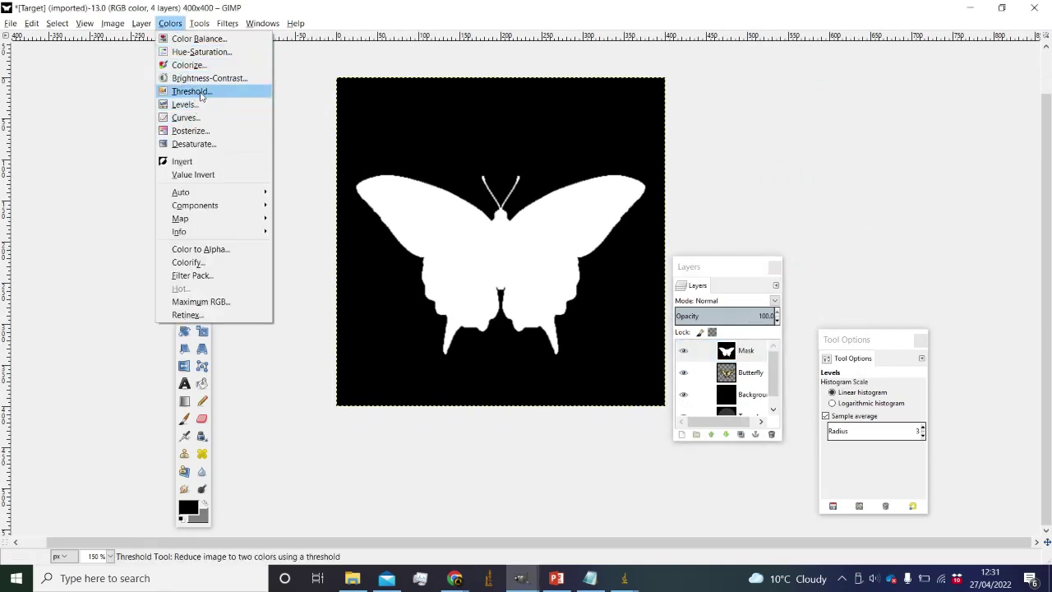
pyautogui.click(190, 91)
pyautogui.click(262, 218)
pyautogui.press('4')
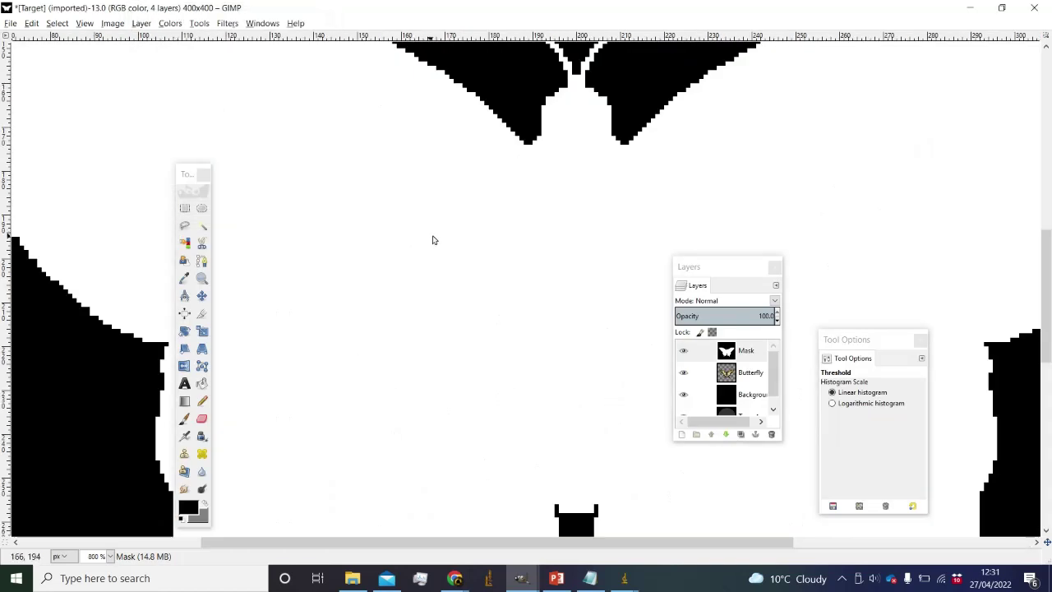
pyautogui.press('2')
pyautogui.click(16, 24)
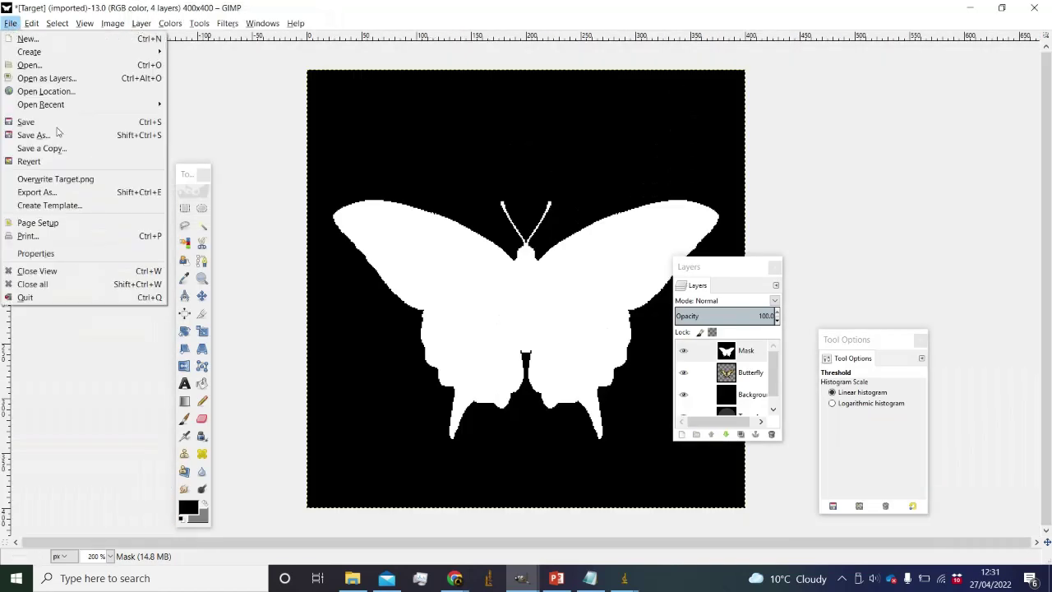
pyautogui.click(77, 177)
# Switch to the Target_Settings file in Notepad and duplicate the Custom_Leopard row on a new last line.
pyautogui.click(589, 578)
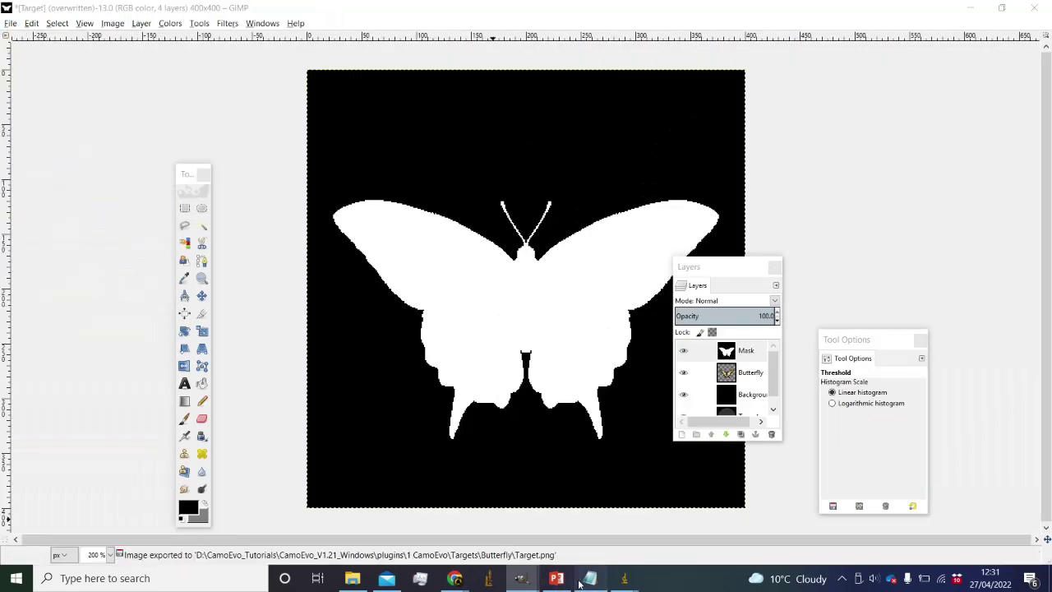
pyautogui.moveTo(395, 296); pyautogui.dragTo(449, 126)
pyautogui.moveTo(421, 378); pyautogui.dragTo(406, 378)
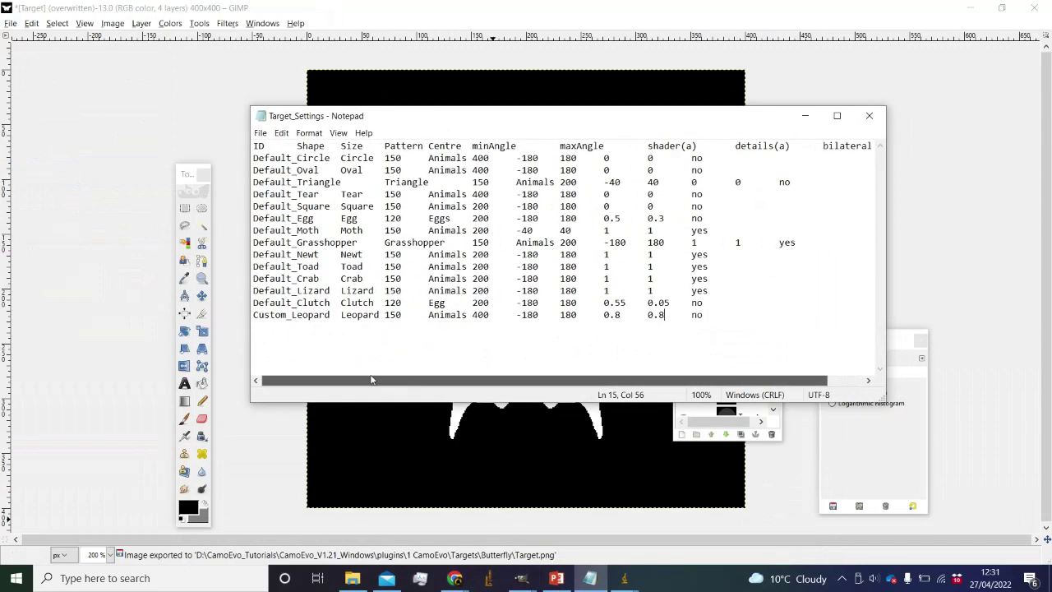
pyautogui.moveTo(252, 278); pyautogui.dragTo(248, 314)
pyautogui.click(755, 265)
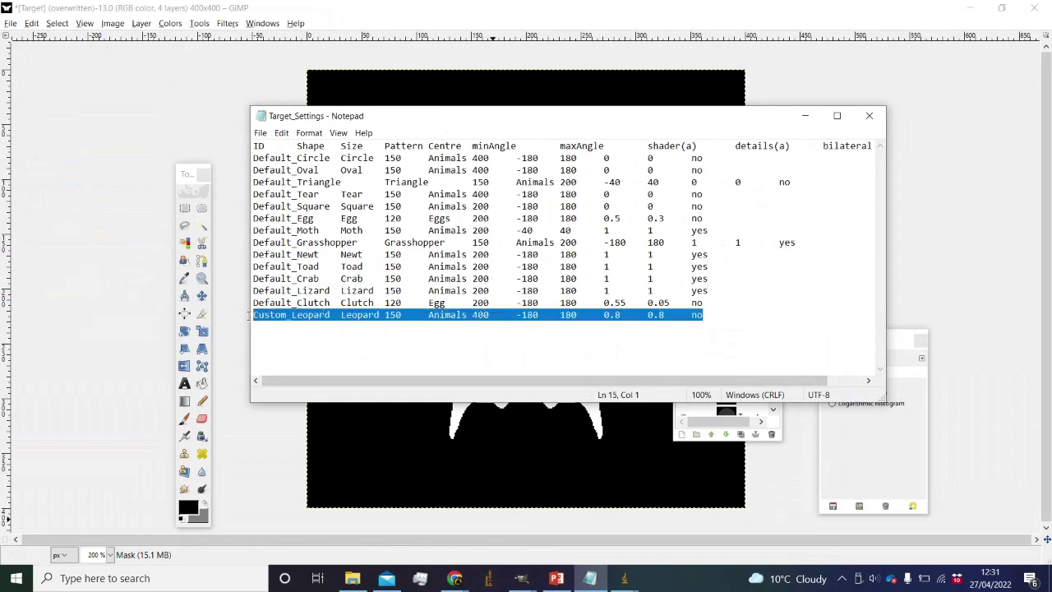
pyautogui.click(259, 327)
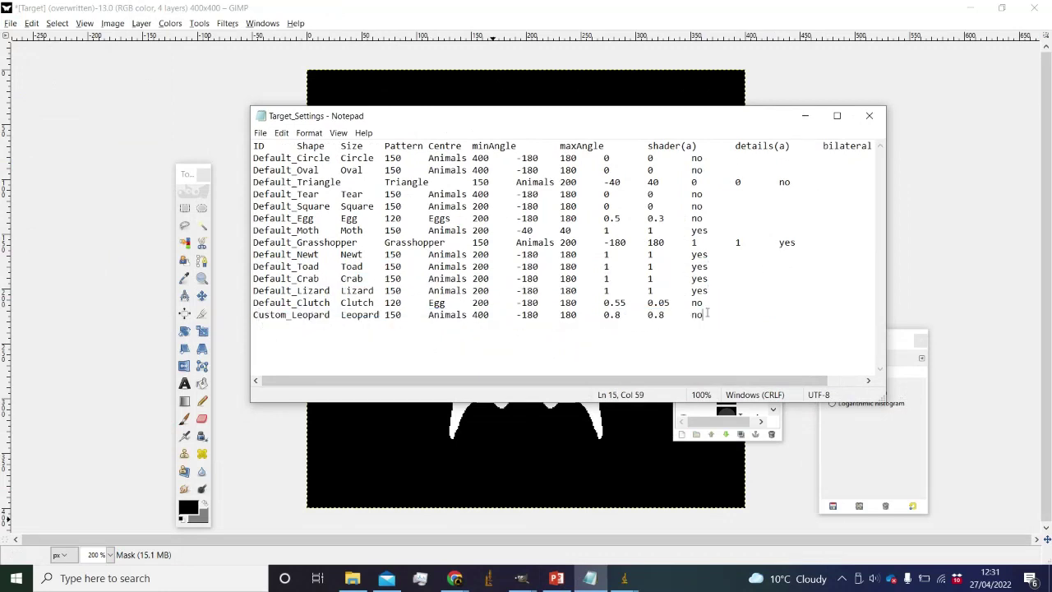
pyautogui.press('Return')
pyautogui.hotkey('ctrl', 'v')
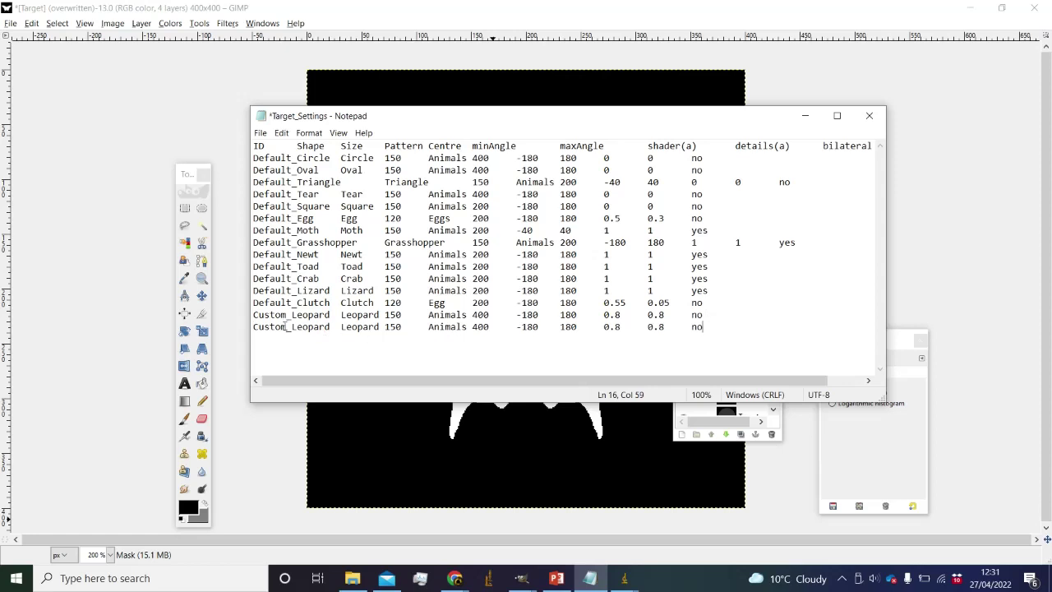
# Change the new row's ID to Custom_Butterfly, shape to Butterfly and bilateral to yes, then save and close the file.
pyautogui.moveTo(292, 326); pyautogui.dragTo(332, 327)
pyautogui.write('Butterfly')
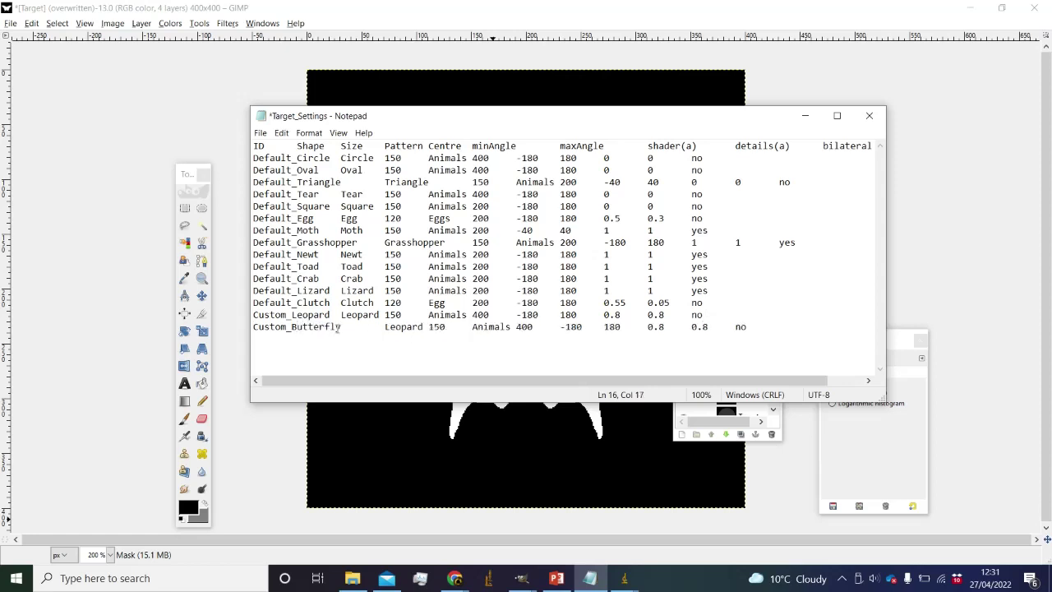
pyautogui.moveTo(385, 326); pyautogui.dragTo(421, 330)
pyautogui.write('Butterfly')
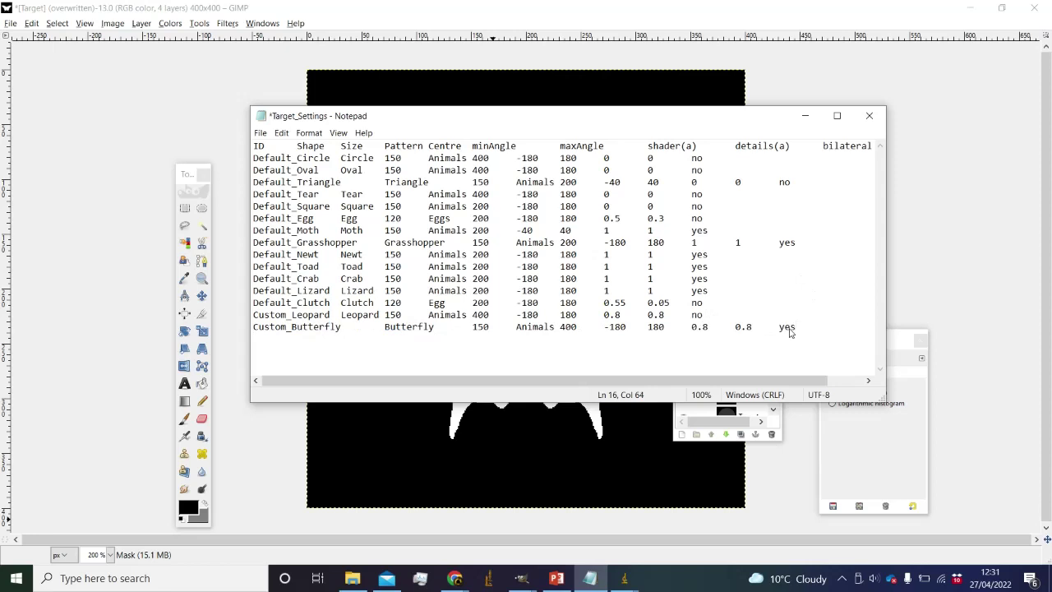
pyautogui.hotkey('ctrl', 's')
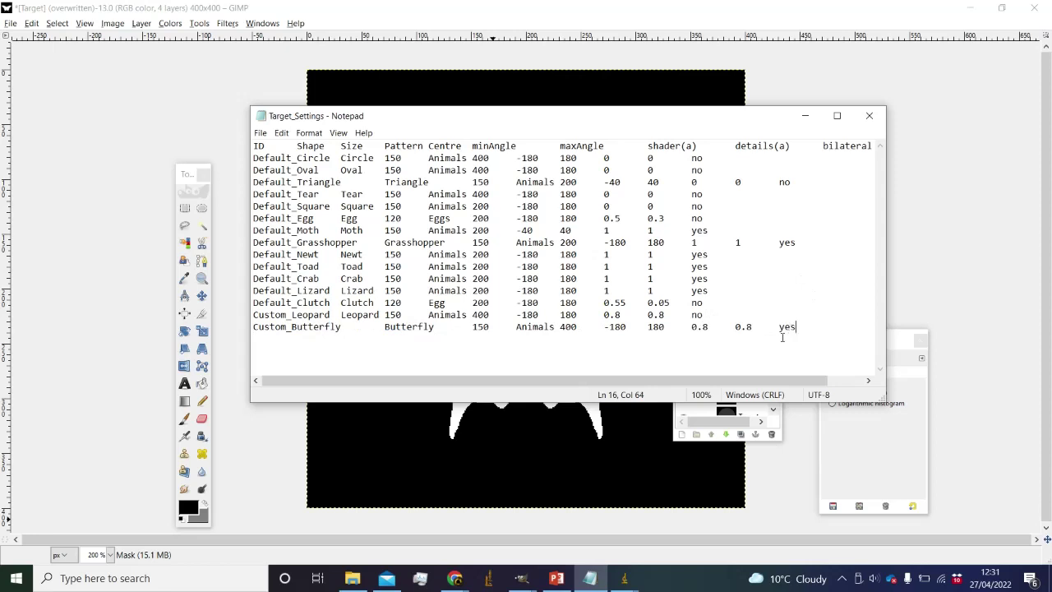
pyautogui.moveTo(672, 380)
pyautogui.mouseDown()
pyautogui.moveTo(694, 381)
pyautogui.moveTo(672, 385)
pyautogui.moveTo(672, 397)
pyautogui.mouseUp()
pyautogui.click(869, 116)
# Switch to ImageJ and launch CamoEvo's Phenotype Maker.
pyautogui.moveTo(726, 276); pyautogui.dragTo(863, 210)
pyautogui.moveTo(601, 585)
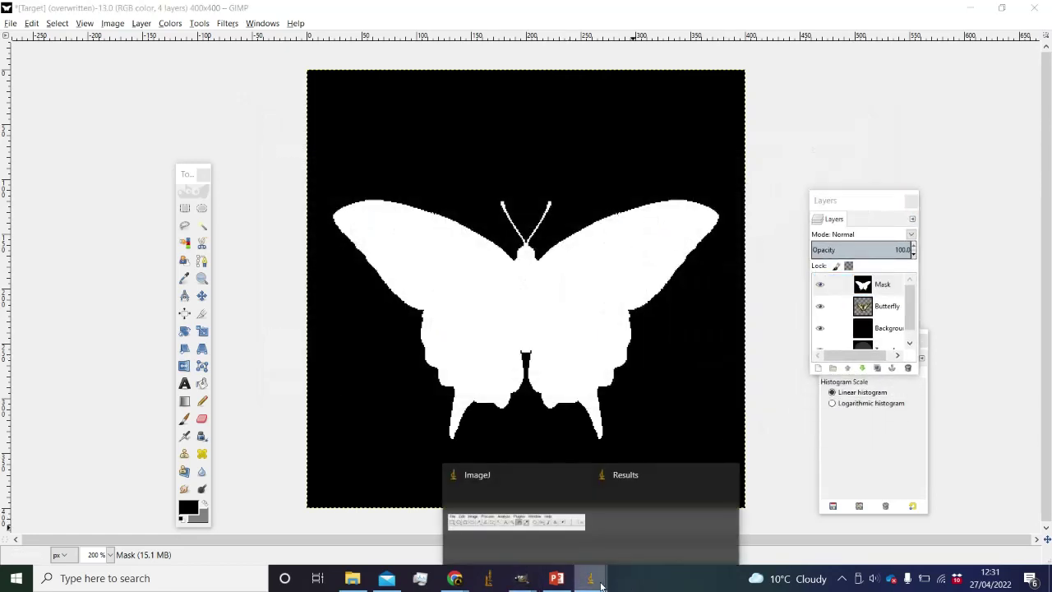
pyautogui.click(492, 532)
pyautogui.click(696, 94)
pyautogui.moveTo(765, 224)
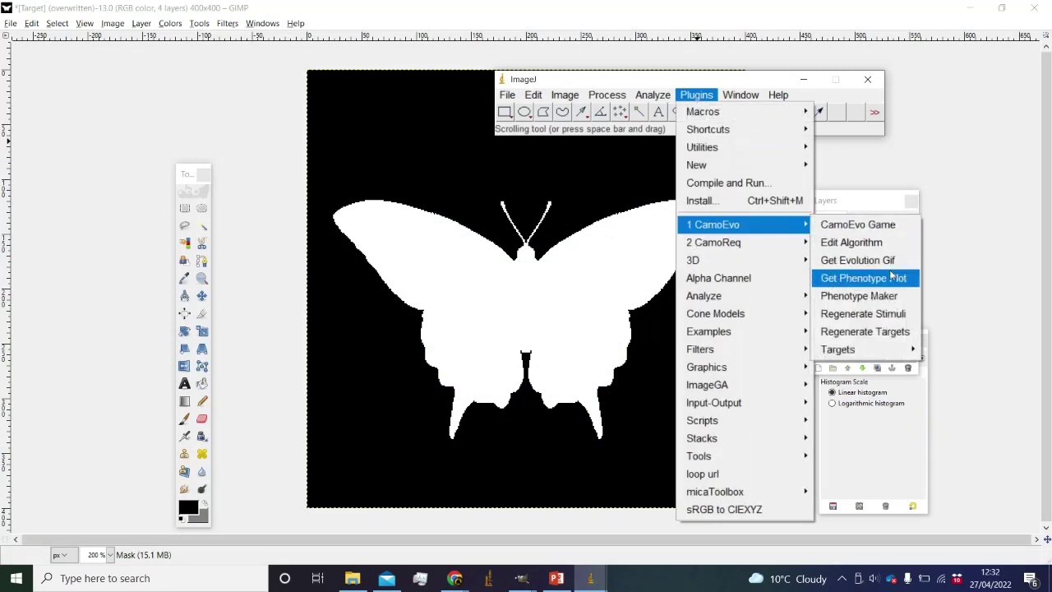
pyautogui.click(872, 295)
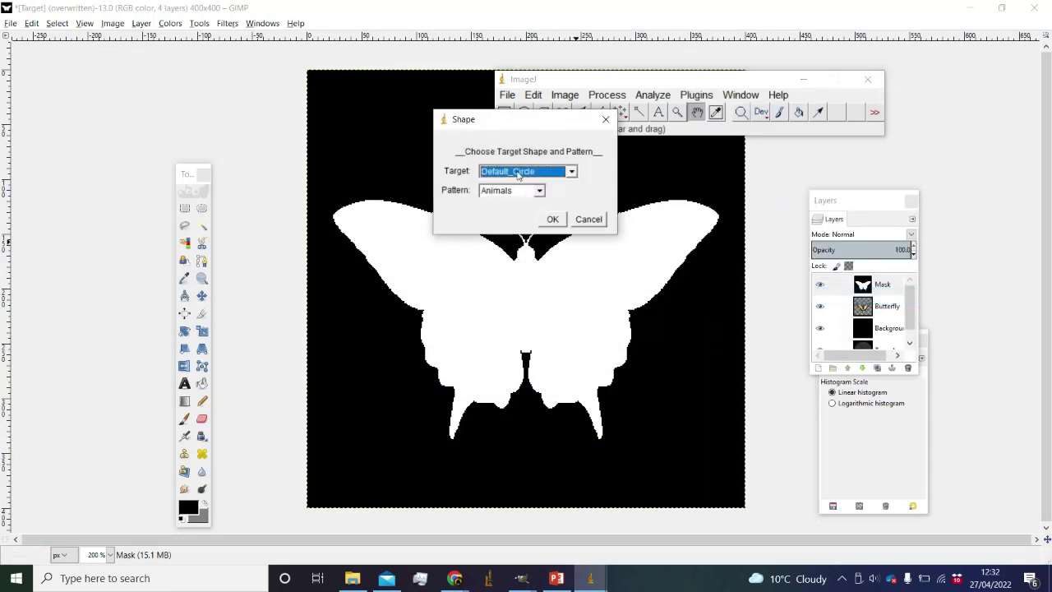
# Choose Custom_Butterfly as the target shape with the Animals pattern.
pyautogui.click(517, 171)
pyautogui.scroll(-3, 517, 230)
pyautogui.click(518, 260)
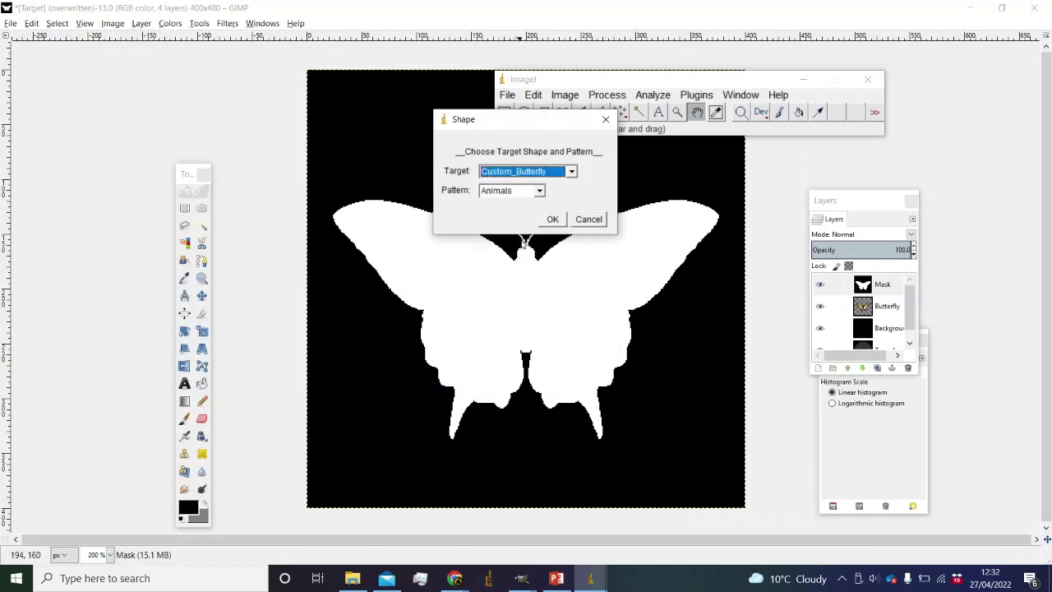
pyautogui.click(553, 219)
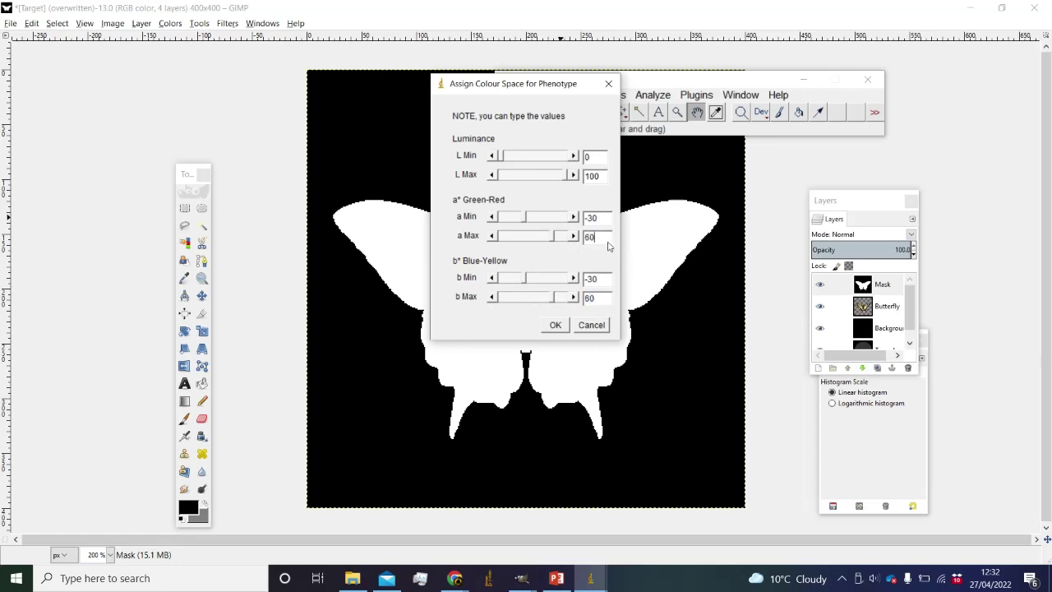
# Accept a colour space with luminance 0 to 100 and a* and b* from -30 to 60, and confirm the phenotype settings.
pyautogui.press('Return')
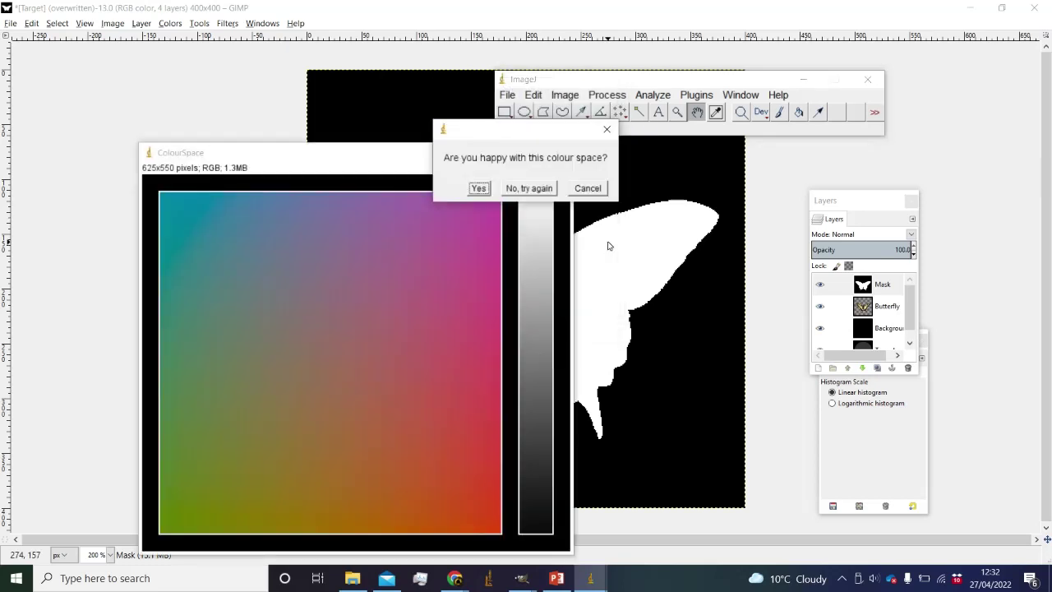
pyautogui.press('Return')
pyautogui.press('Return')
pyautogui.press('Return')
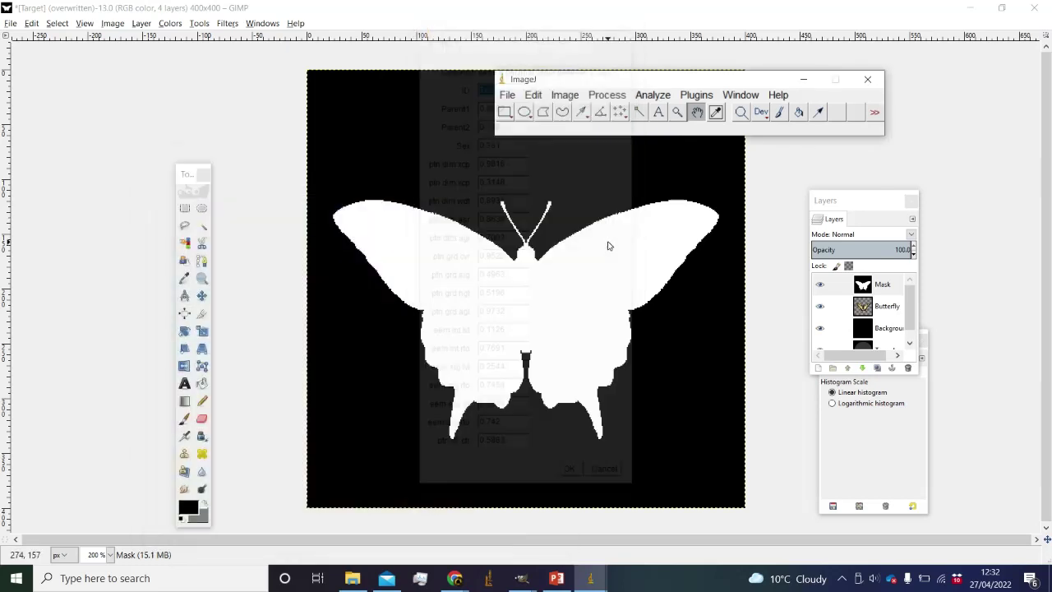
# Generate the Custom_Butterfly phenotype, accept the pattern and randomise a new one.
pyautogui.press('Return')
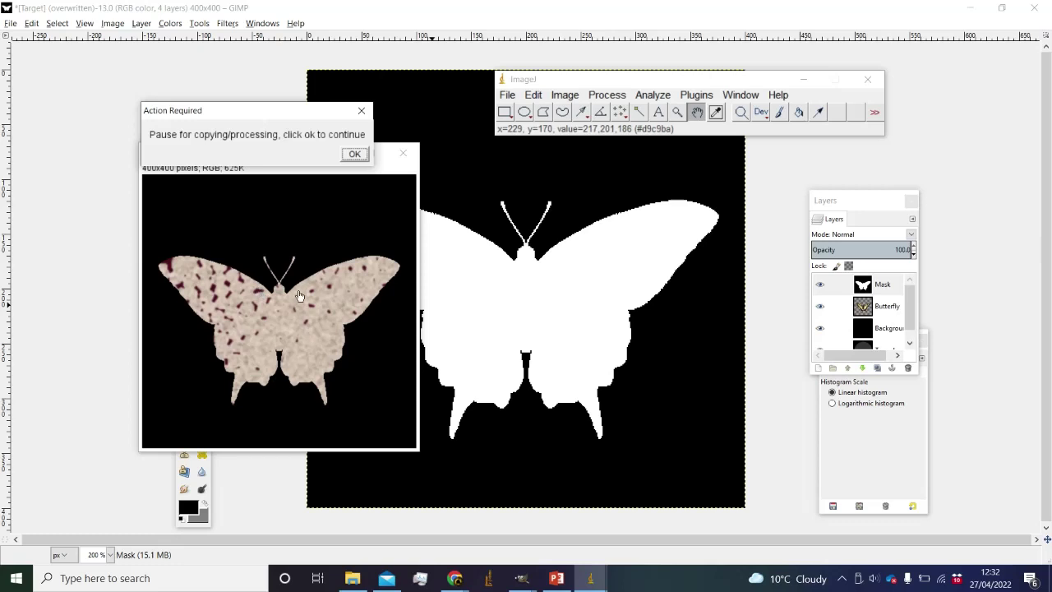
pyautogui.click(354, 153)
pyautogui.click(533, 188)
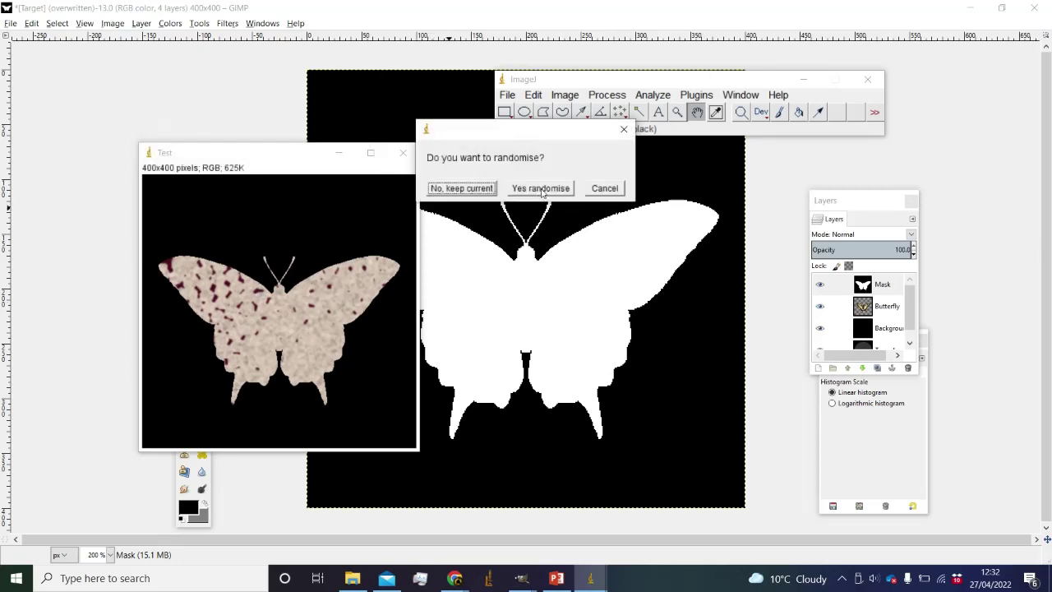
pyautogui.click(539, 187)
pyautogui.press('Return')
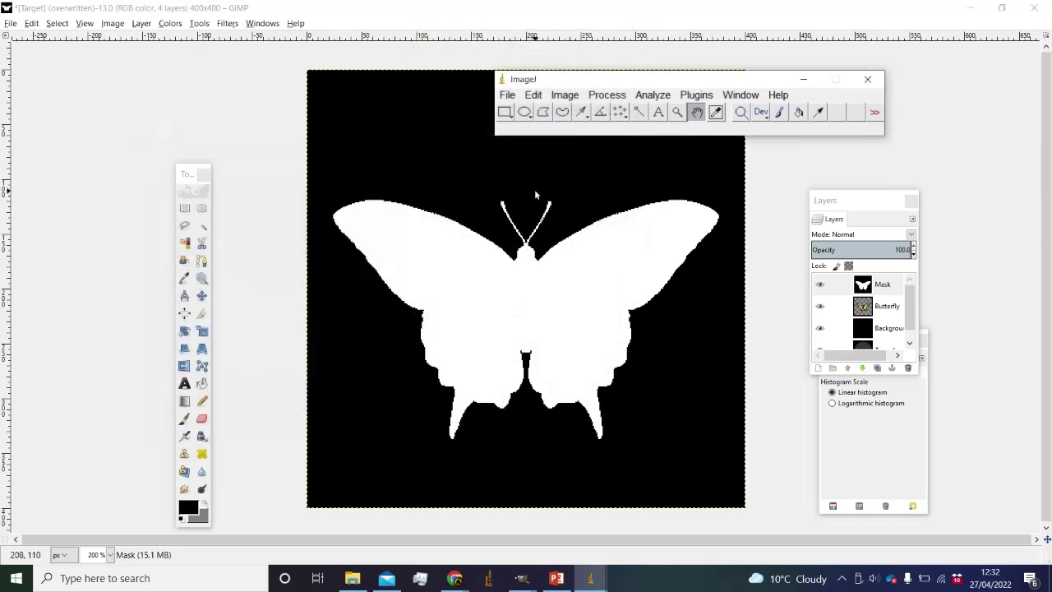
# Switch to File Explorer, move the ImageJ pause prompt out of the way and go up to the plugins folder.
pyautogui.click(351, 578)
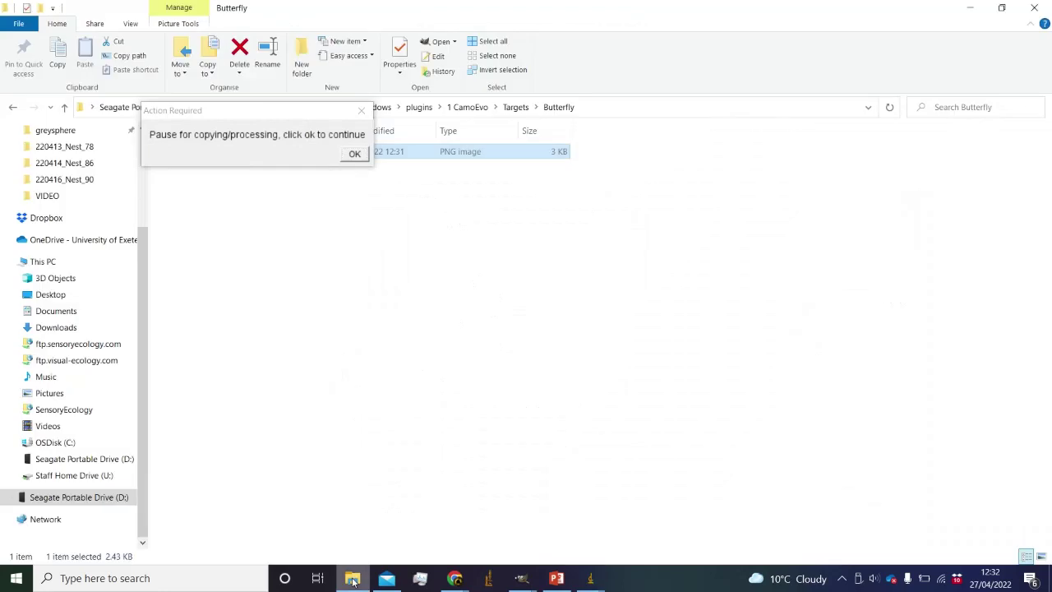
pyautogui.click(437, 151)
pyautogui.moveTo(253, 121); pyautogui.dragTo(581, 214)
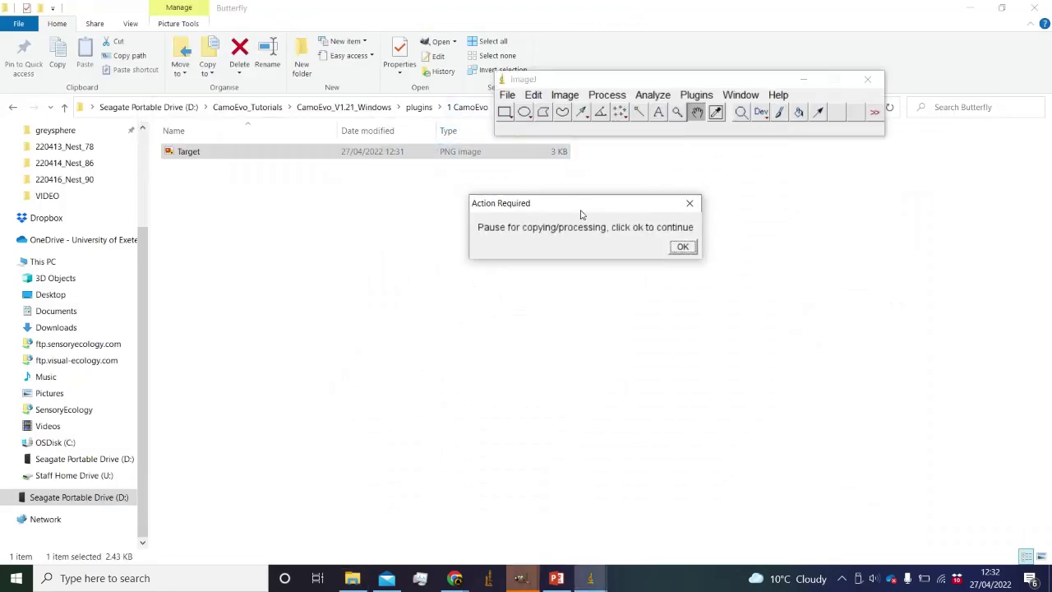
pyautogui.click(406, 251)
pyautogui.click(420, 111)
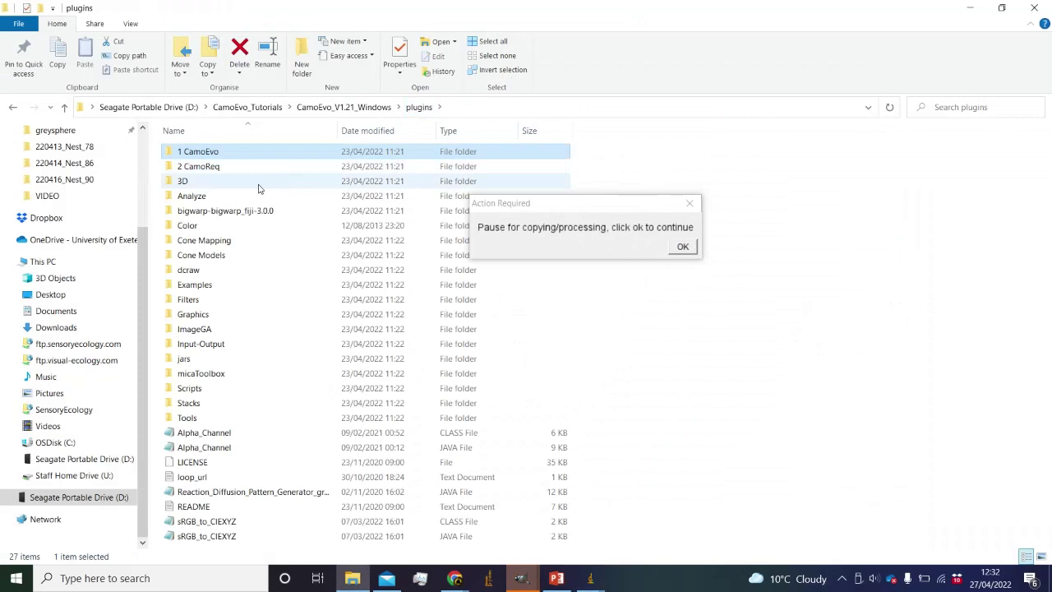
# Open Target_Settings from the Targets folder of 1 CamoEvo and move its window clear of the ImageJ prompt.
pyautogui.doubleClick(236, 169)
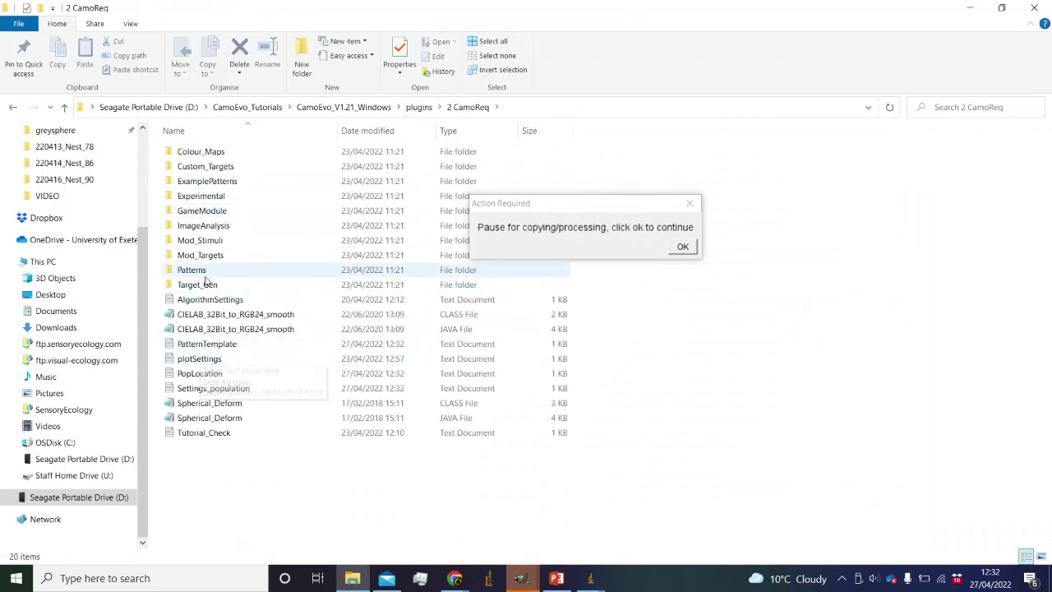
pyautogui.click(419, 106)
pyautogui.doubleClick(189, 152)
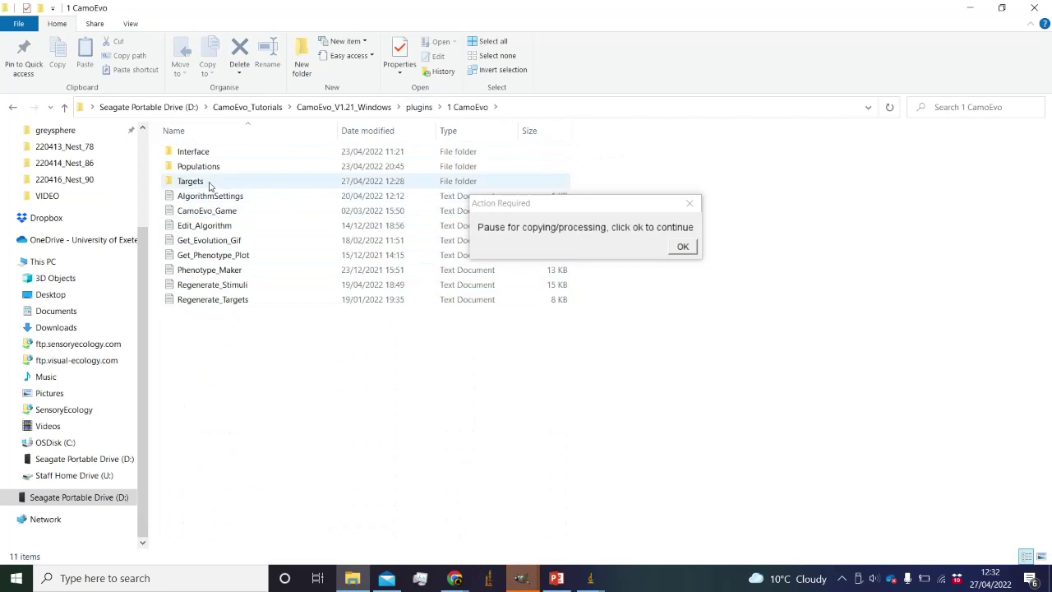
pyautogui.doubleClick(210, 181)
pyautogui.click(224, 375)
pyautogui.doubleClick(223, 375)
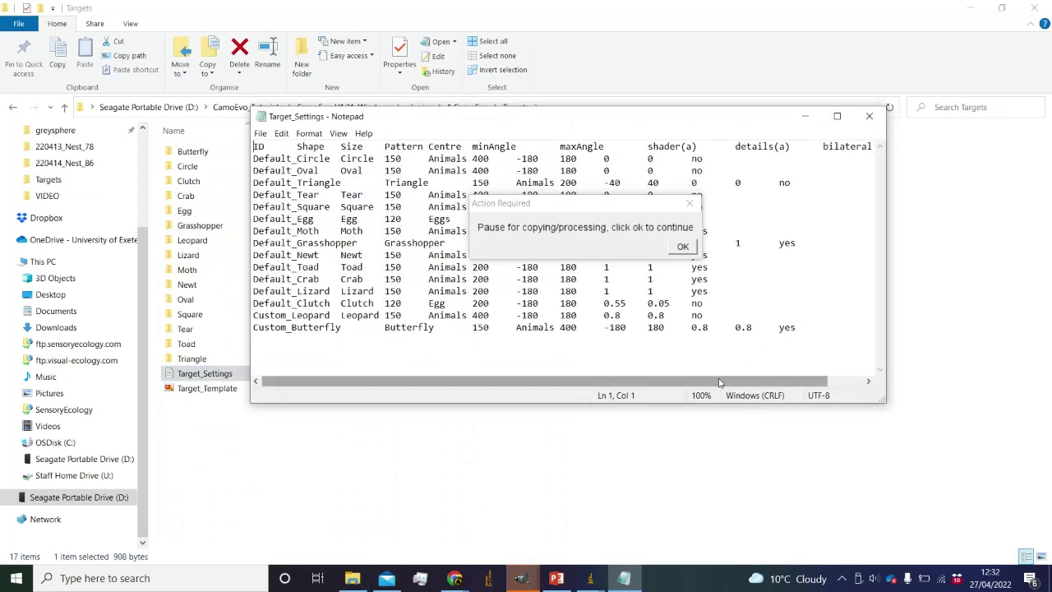
pyautogui.hscroll(2, 797, 374)
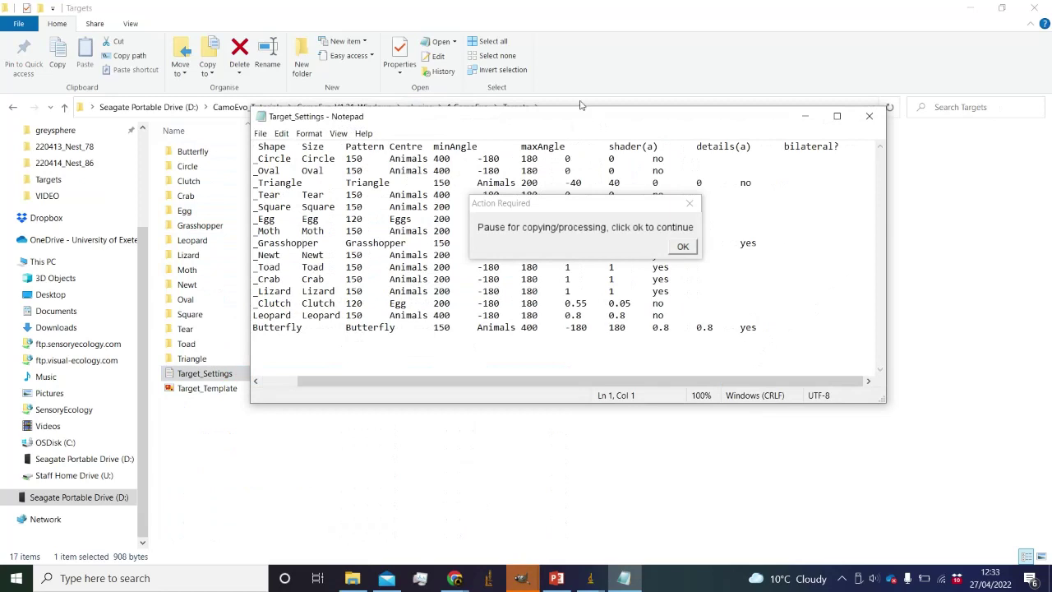
pyautogui.moveTo(578, 122); pyautogui.dragTo(583, 288)
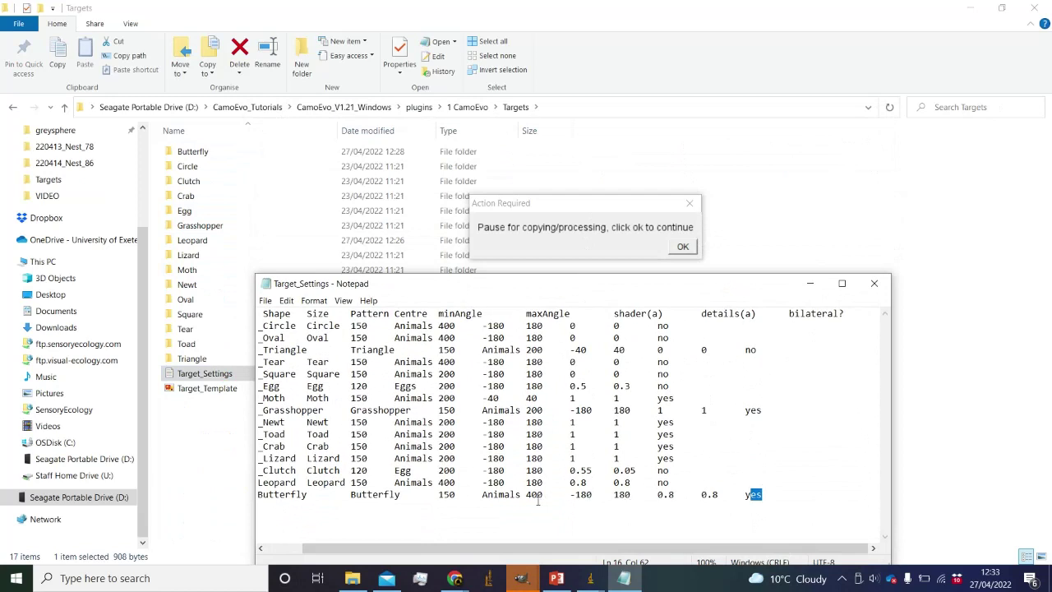
# Return to ImageJ and generate two more randomised Custom_Butterfly phenotypes, accepting each previous pattern.
pyautogui.click(682, 248)
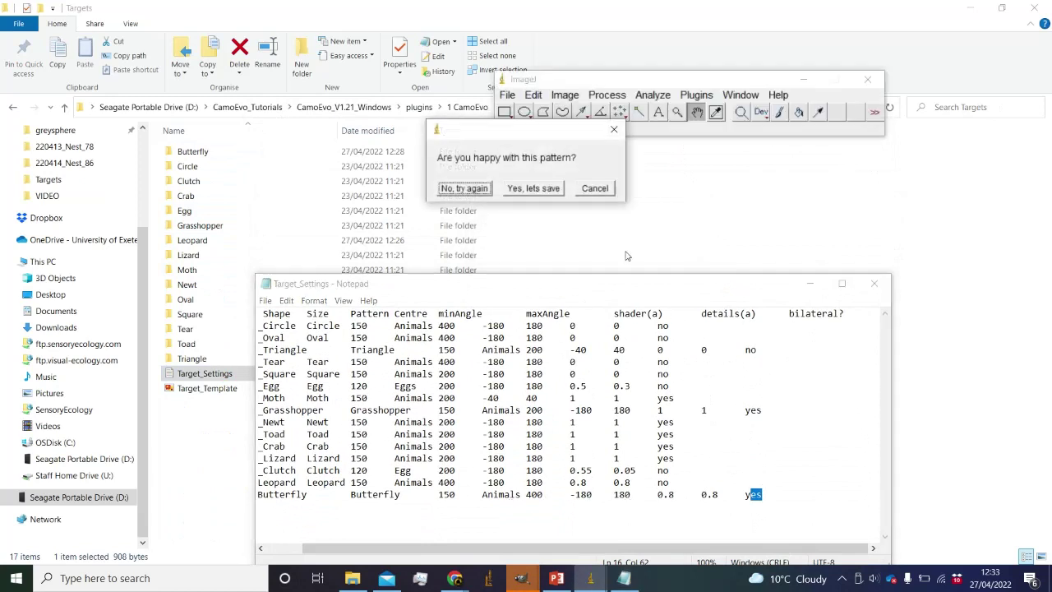
pyautogui.click(538, 188)
pyautogui.click(551, 189)
pyautogui.press('Return')
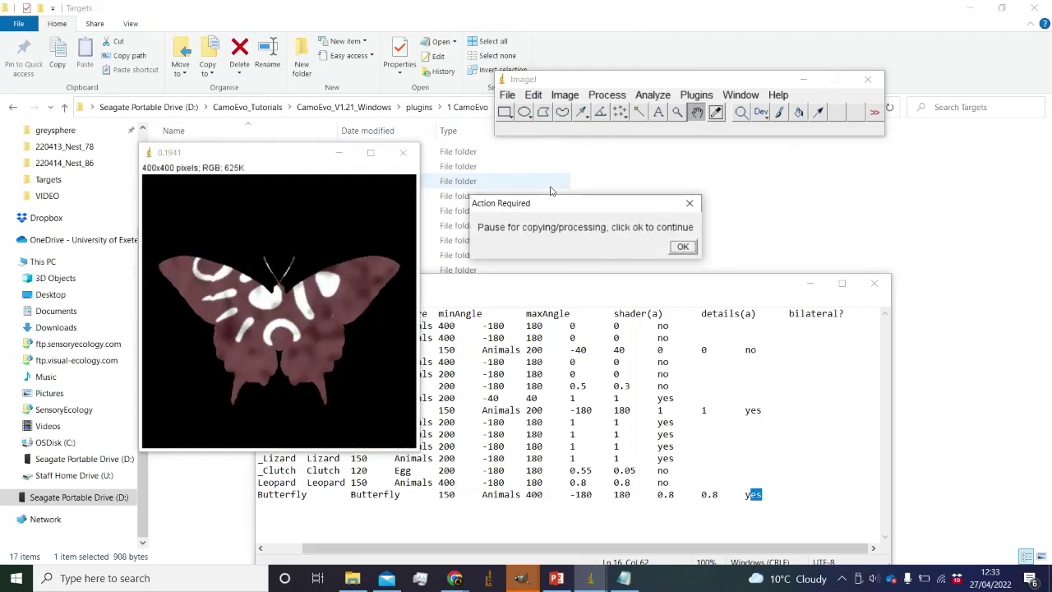
pyautogui.press('Return')
pyautogui.click(551, 191)
pyautogui.click(551, 191)
pyautogui.press('Return')
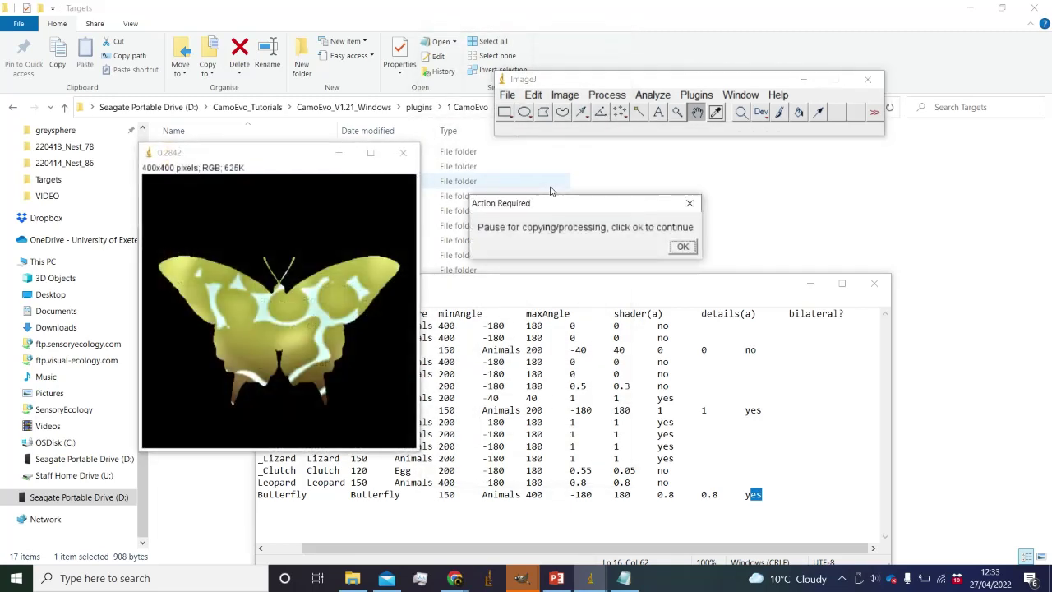
# Compare the Target_Settings rows and copy the Default_Moth row's entries from the shape name through the bilateral value.
pyautogui.click(624, 349)
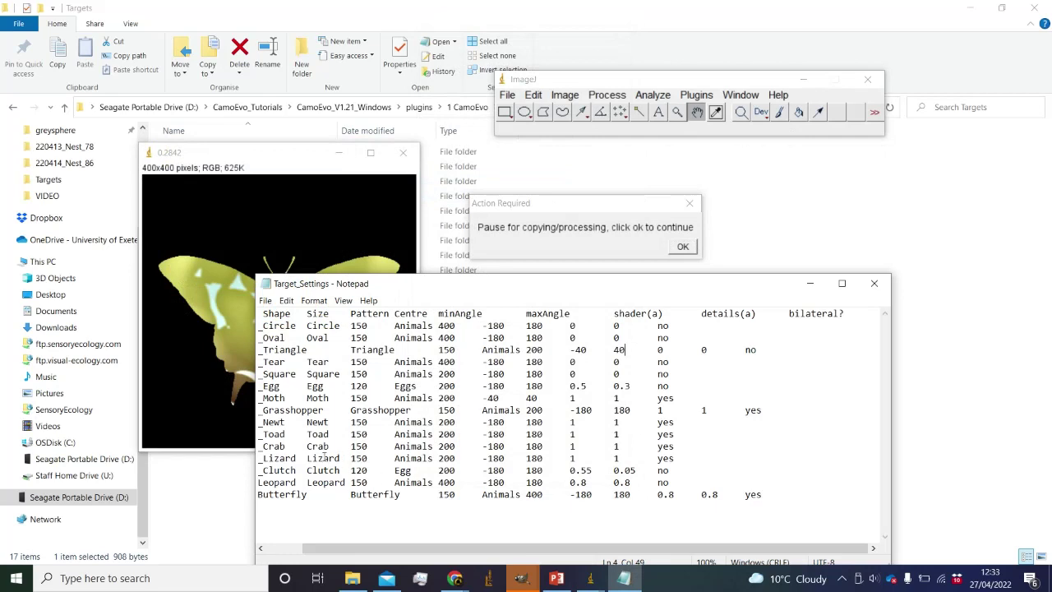
pyautogui.moveTo(456, 547); pyautogui.dragTo(370, 545)
pyautogui.moveTo(394, 483); pyautogui.dragTo(617, 469)
pyautogui.click(554, 493)
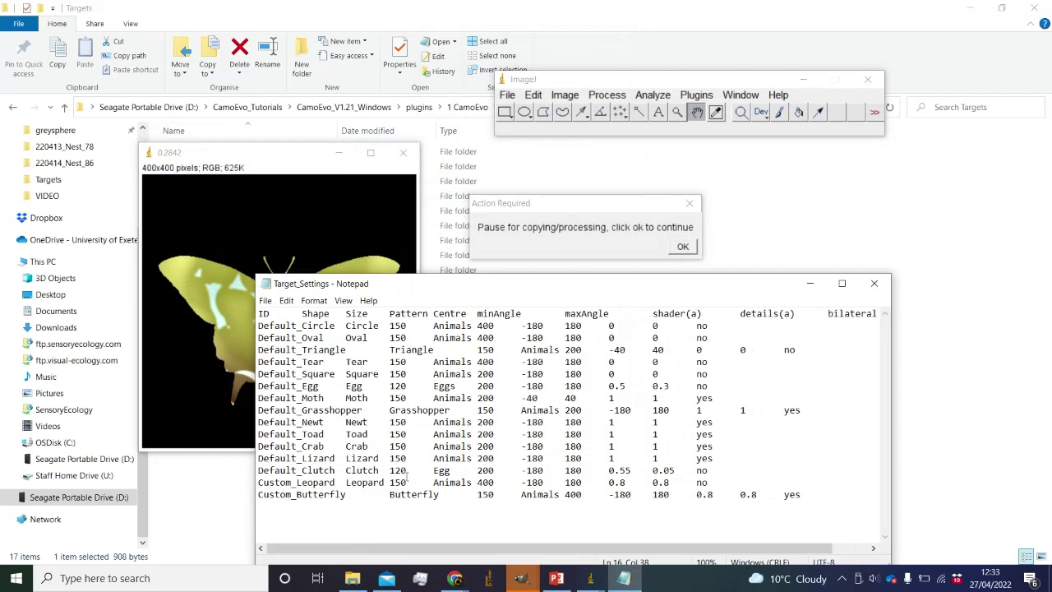
pyautogui.moveTo(801, 493); pyautogui.dragTo(623, 494)
pyautogui.click(609, 512)
pyautogui.moveTo(721, 397); pyautogui.dragTo(336, 401)
pyautogui.hotkey('ctrl', 'c')
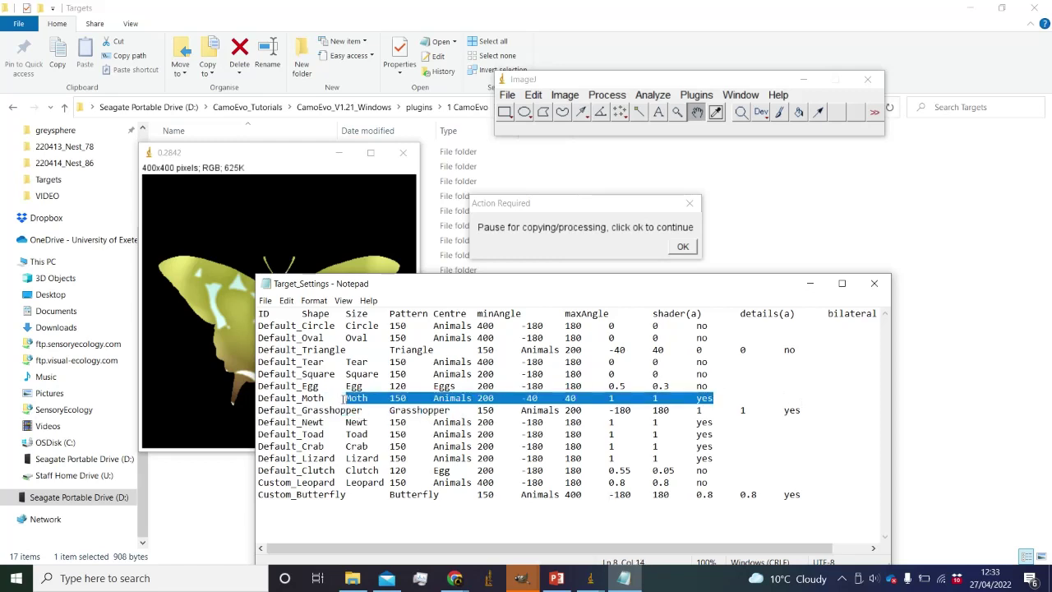
# Replace everything after the Custom_Butterfly ID with the copied Moth entries and save Target_Settings.
pyautogui.moveTo(391, 494); pyautogui.dragTo(798, 515)
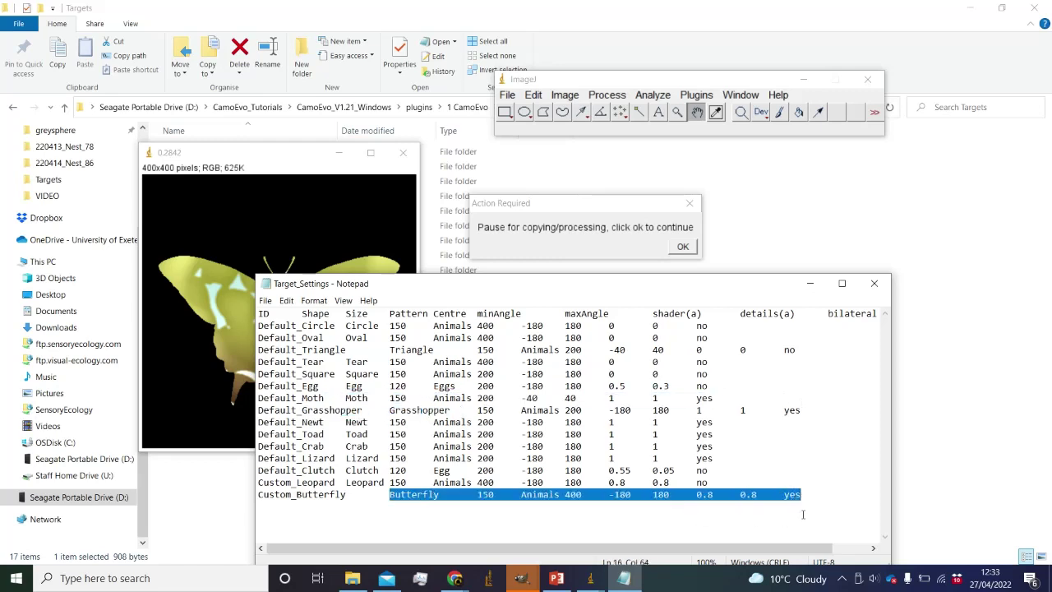
pyautogui.hotkey('ctrl', 'v')
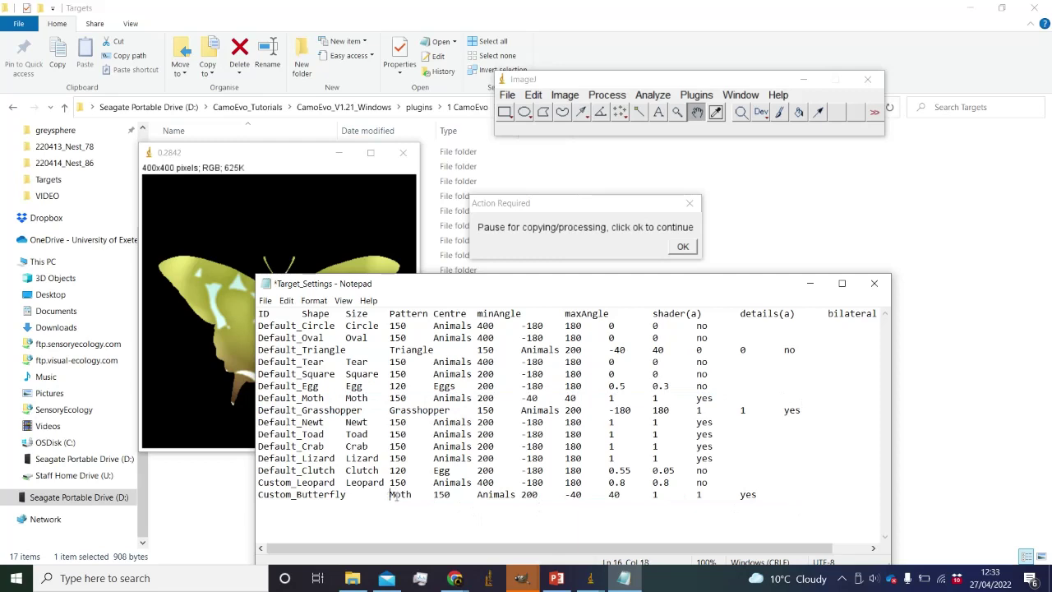
pyautogui.press('BackSpace')
pyautogui.press('Tab')
pyautogui.hotkey('ctrl', 's')
# Regenerate the current pattern in ImageJ with the edited settings, then generate a randomised one.
pyautogui.click(681, 247)
pyautogui.press('Return')
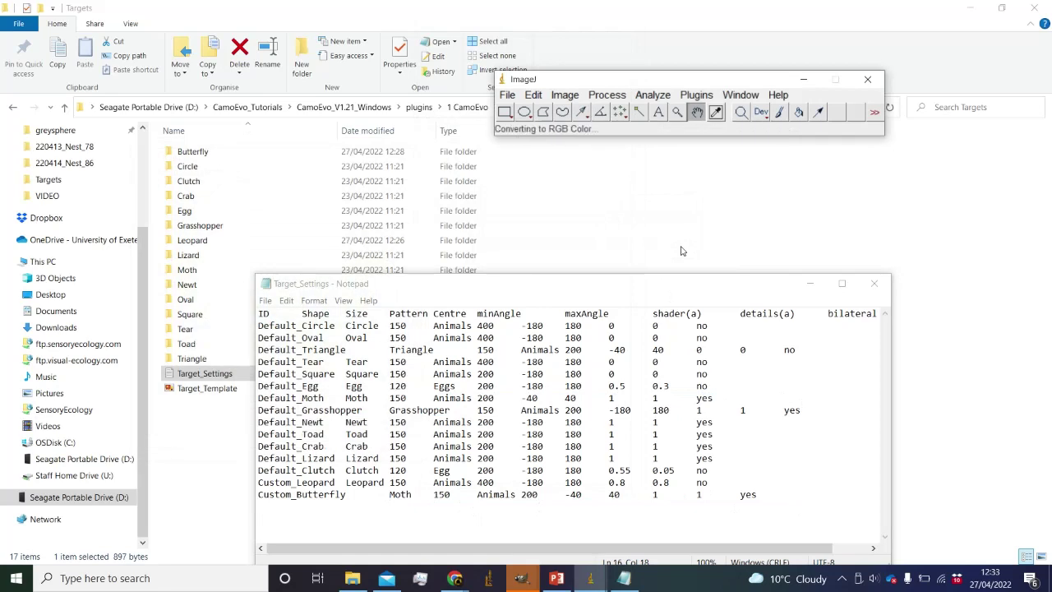
pyautogui.press('Return')
pyautogui.press('Return')
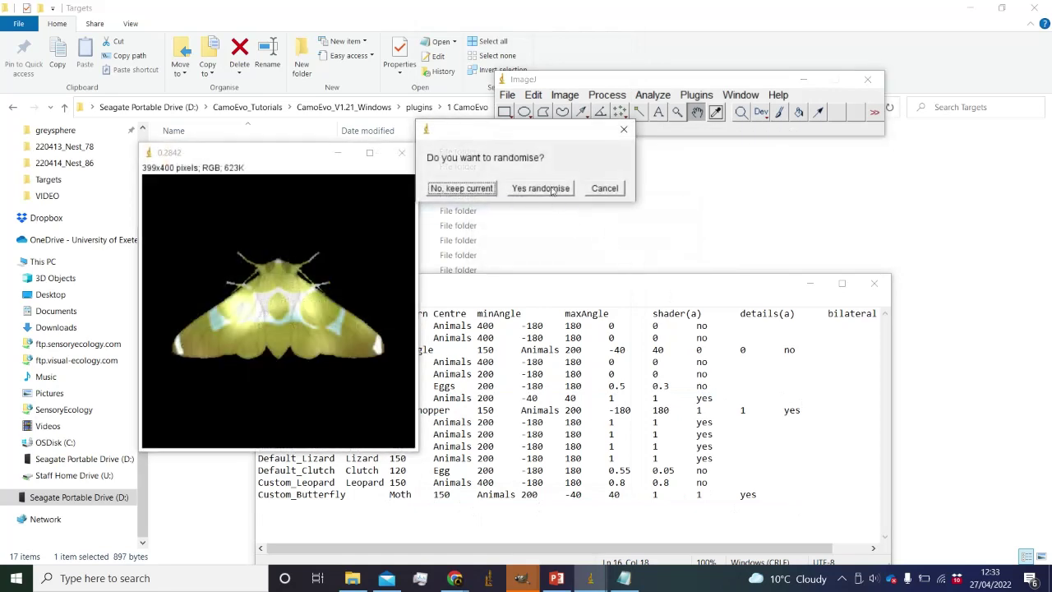
pyautogui.click(544, 186)
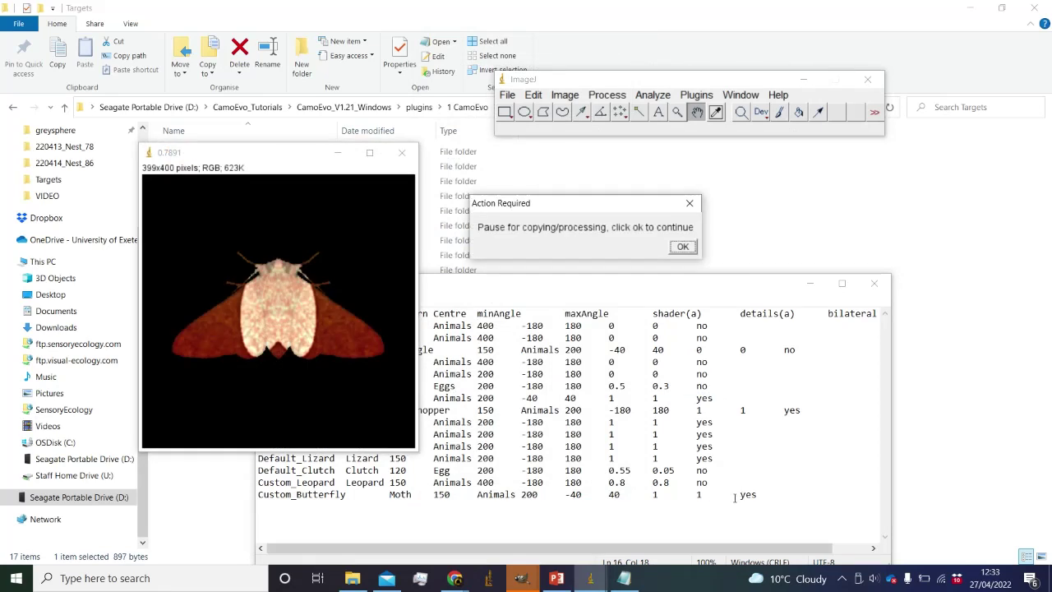
# Change the Custom_Butterfly row's shape to Butterfly and save Target_Settings.
pyautogui.moveTo(734, 497); pyautogui.dragTo(692, 494)
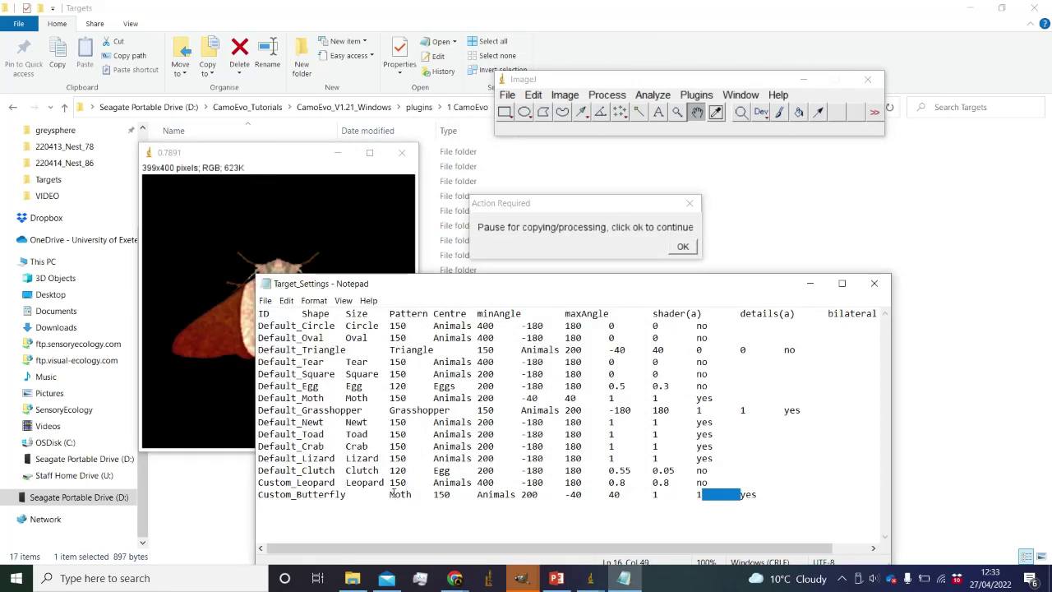
pyautogui.moveTo(411, 494); pyautogui.dragTo(389, 494)
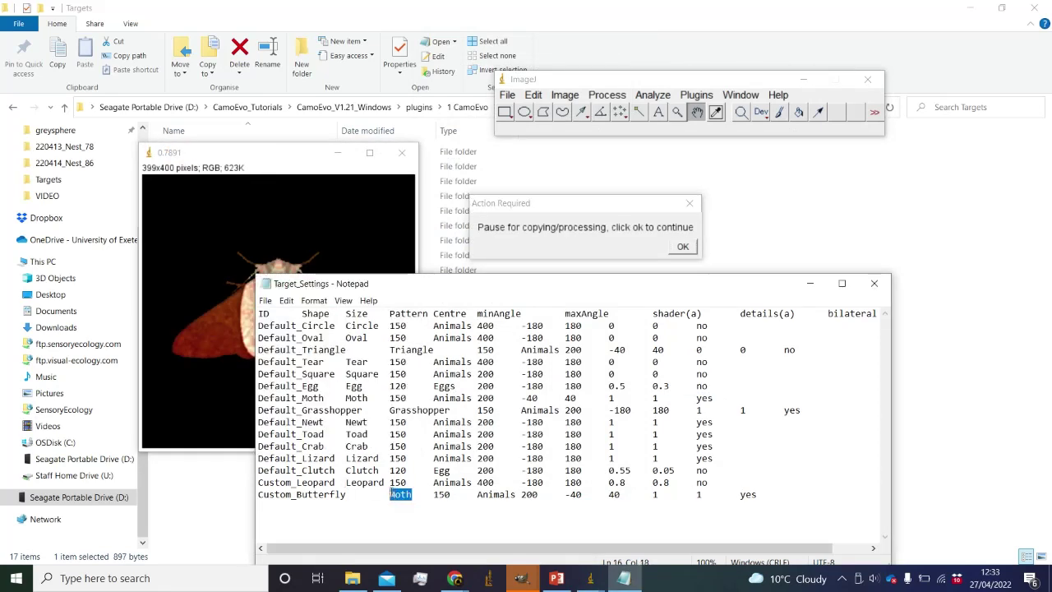
pyautogui.write('utterfly')
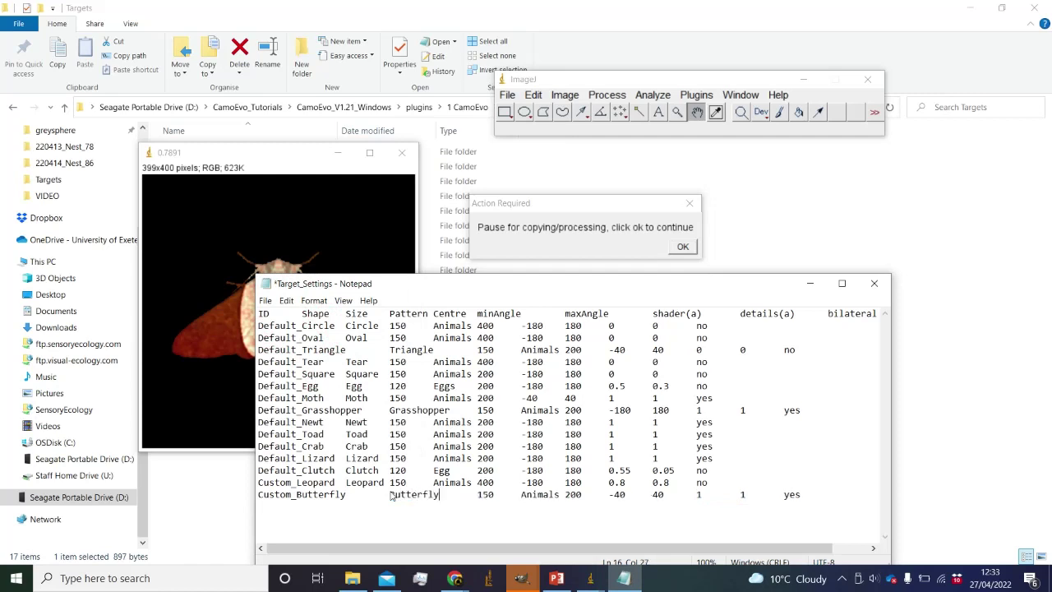
pyautogui.hotkey('ctrl', 's')
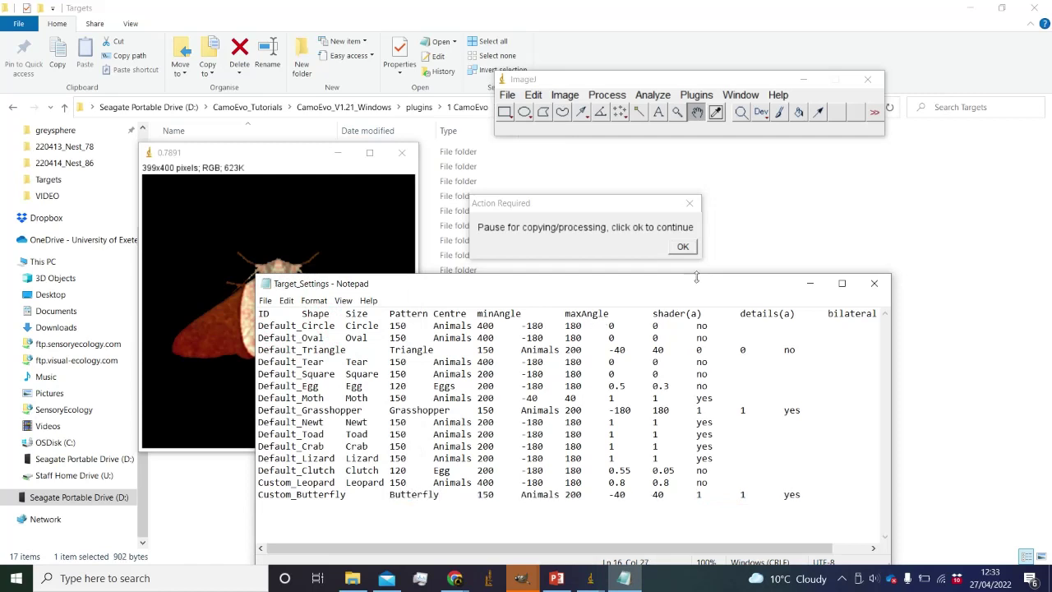
# Regenerate the current pattern on the corrected butterfly target, then generate three more randomised phenotypes.
pyautogui.click(681, 248)
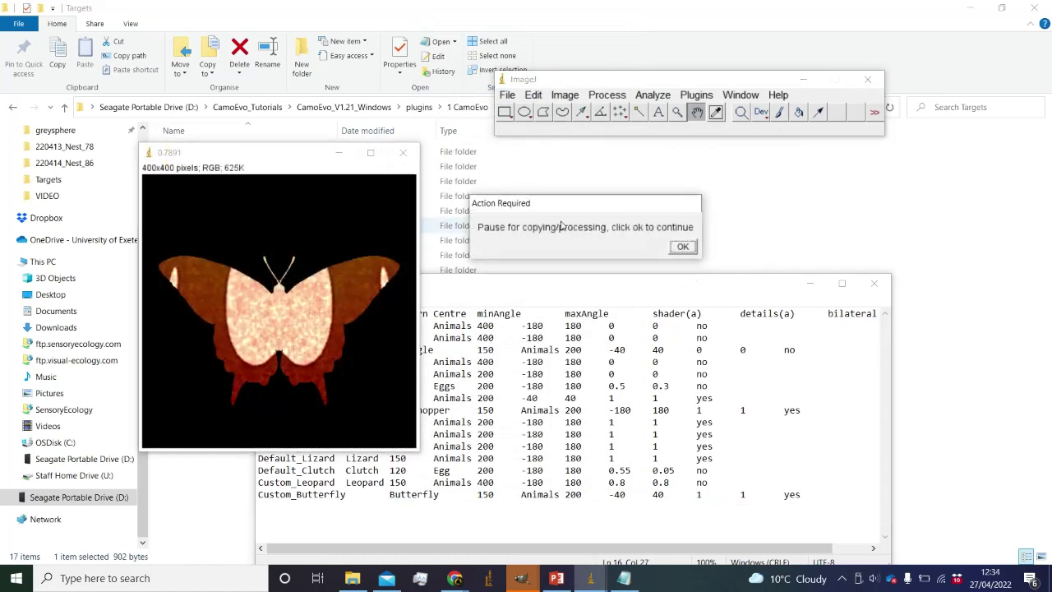
pyautogui.click(682, 248)
pyautogui.click(548, 193)
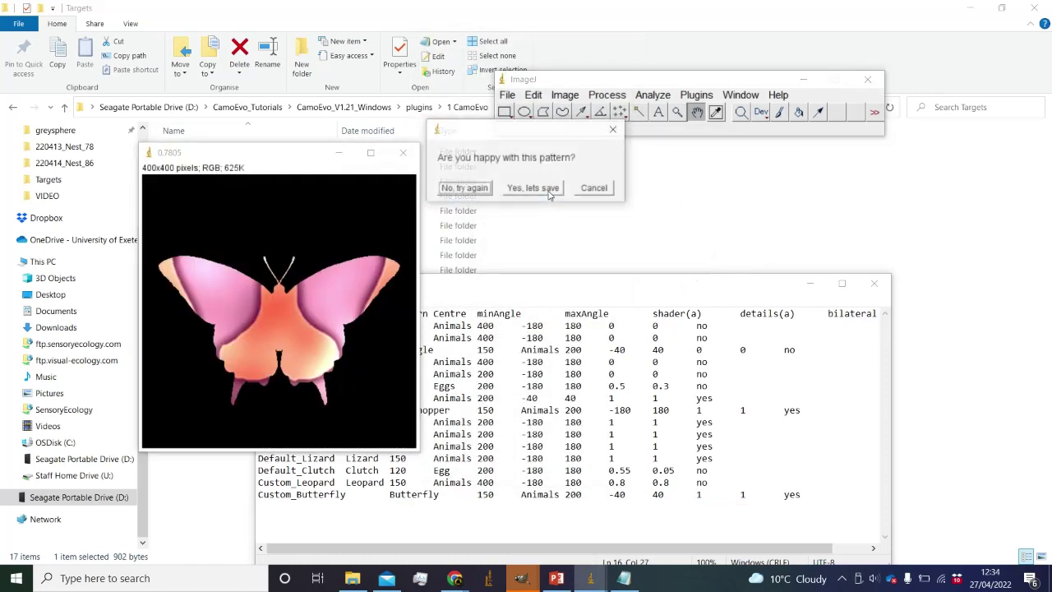
pyautogui.click(548, 192)
pyautogui.press('Return')
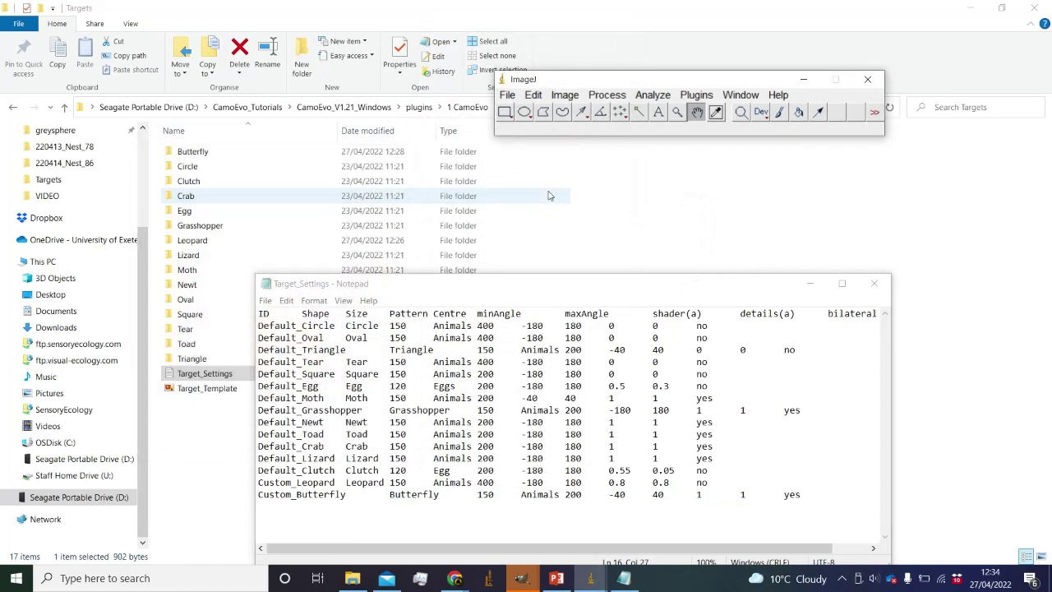
pyautogui.press('Return')
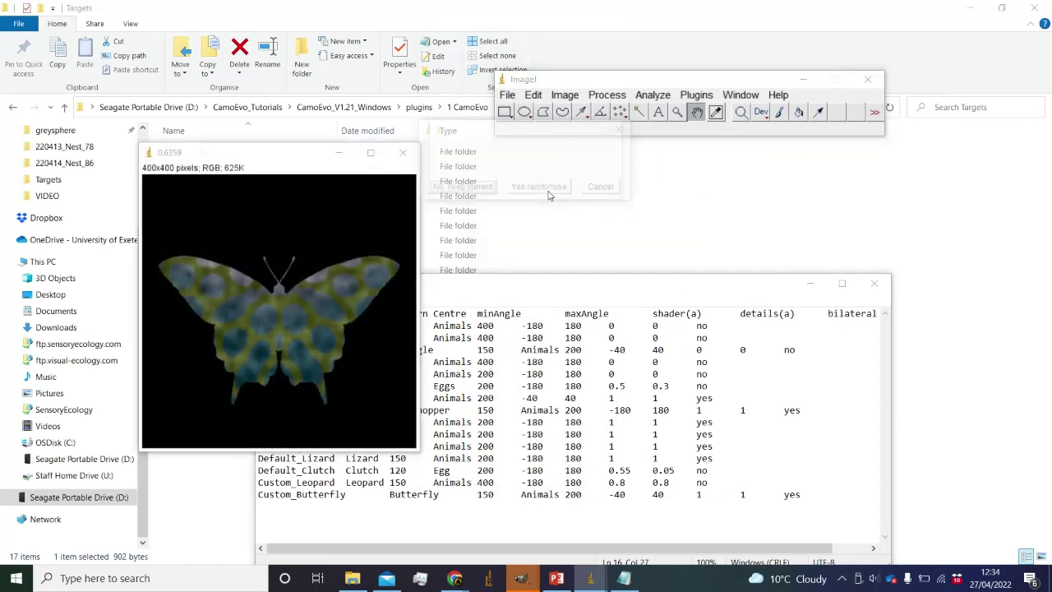
pyautogui.click(549, 196)
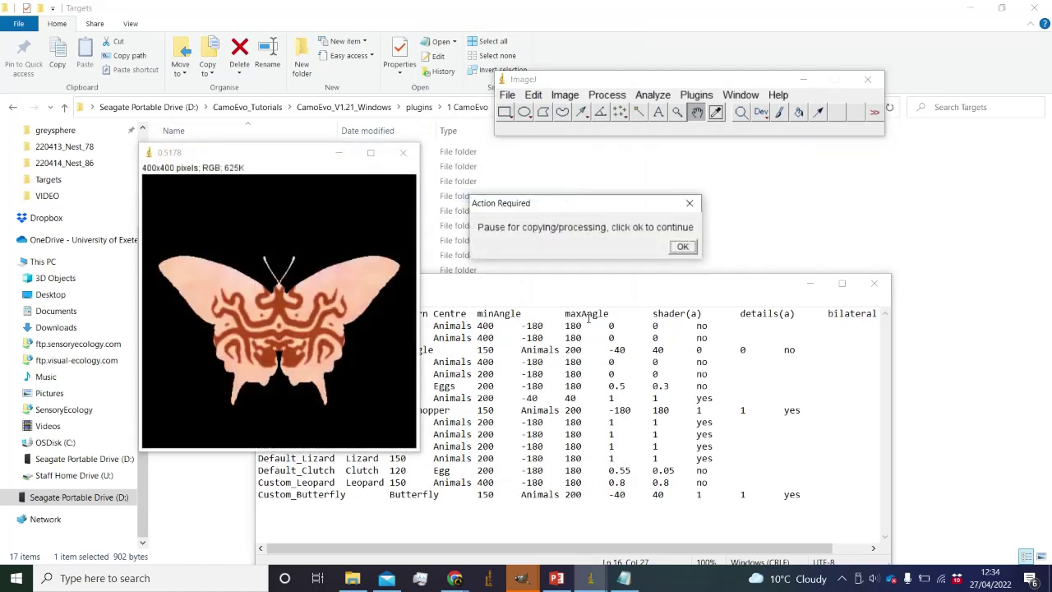
# Switch to GIMP, maximise the imported Target.png image, and bring up the four-layer Target image.
pyautogui.click(632, 577)
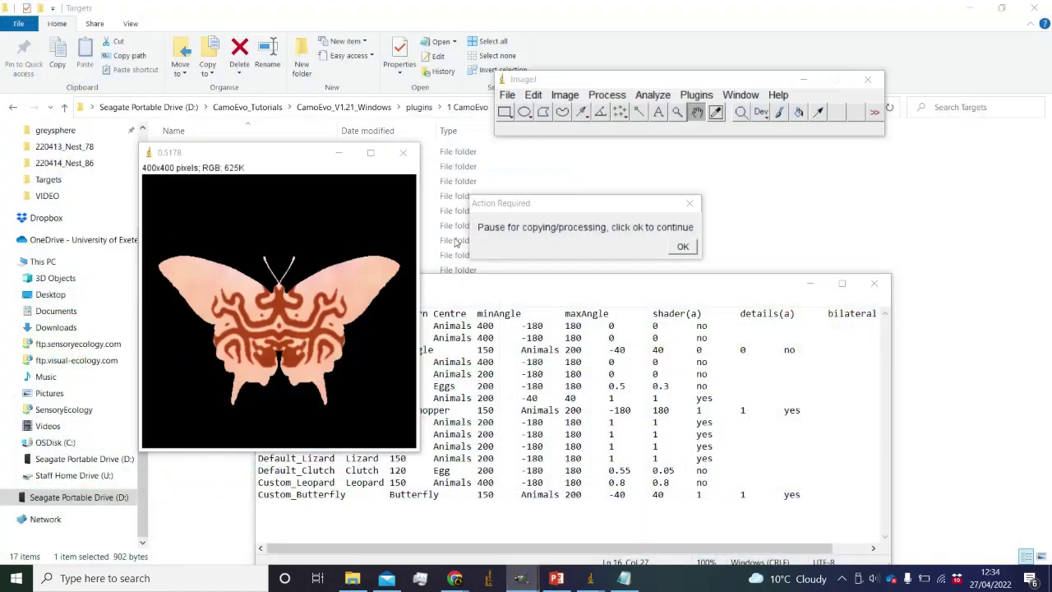
pyautogui.moveTo(523, 578)
pyautogui.click(772, 526)
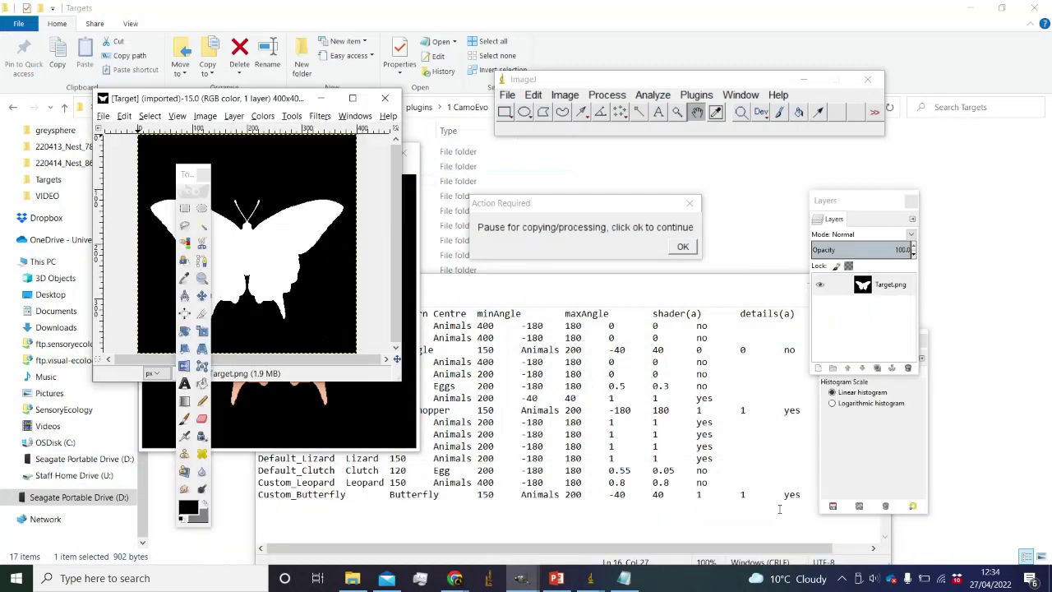
pyautogui.click(351, 98)
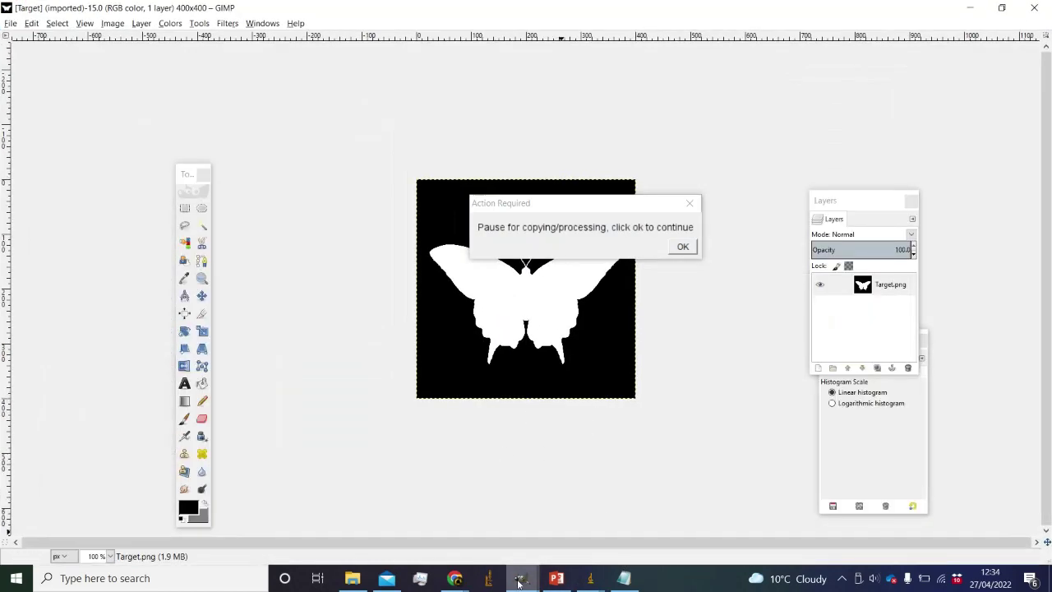
pyautogui.moveTo(521, 578)
pyautogui.click(644, 537)
pyautogui.press('Return')
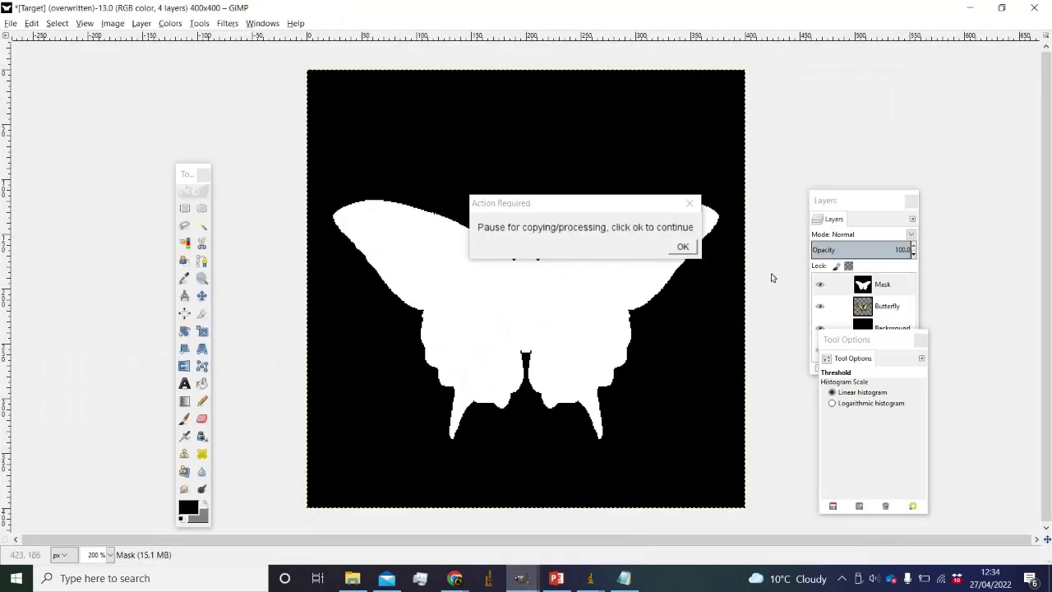
# Move the pause prompt and the tool options window clear of the butterfly image and the layer list.
pyautogui.click(185, 208)
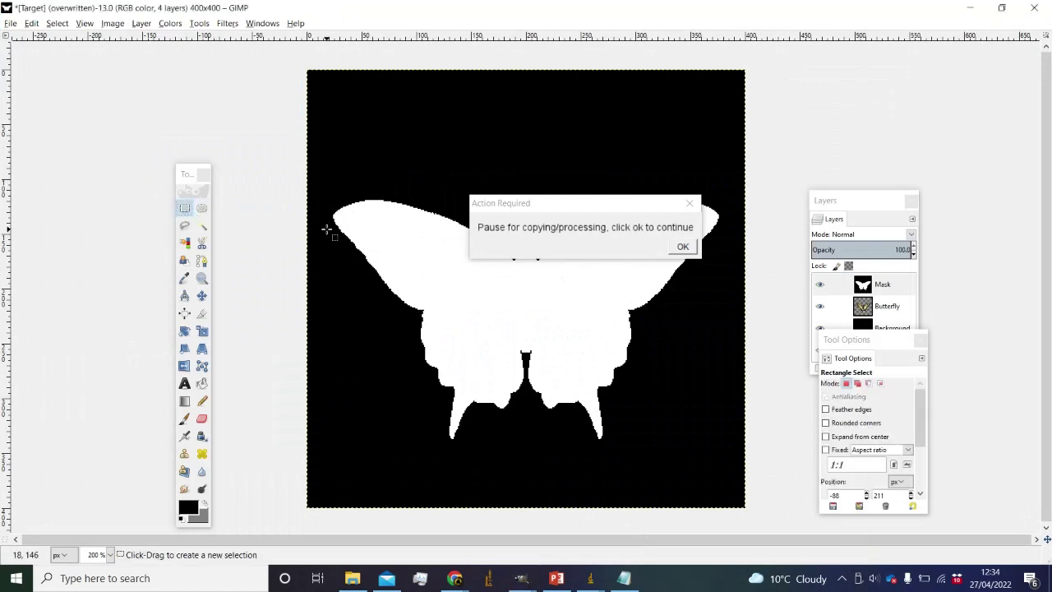
pyautogui.press('-')
pyautogui.moveTo(568, 213); pyautogui.dragTo(161, 118)
pyautogui.moveTo(881, 338); pyautogui.dragTo(844, 409)
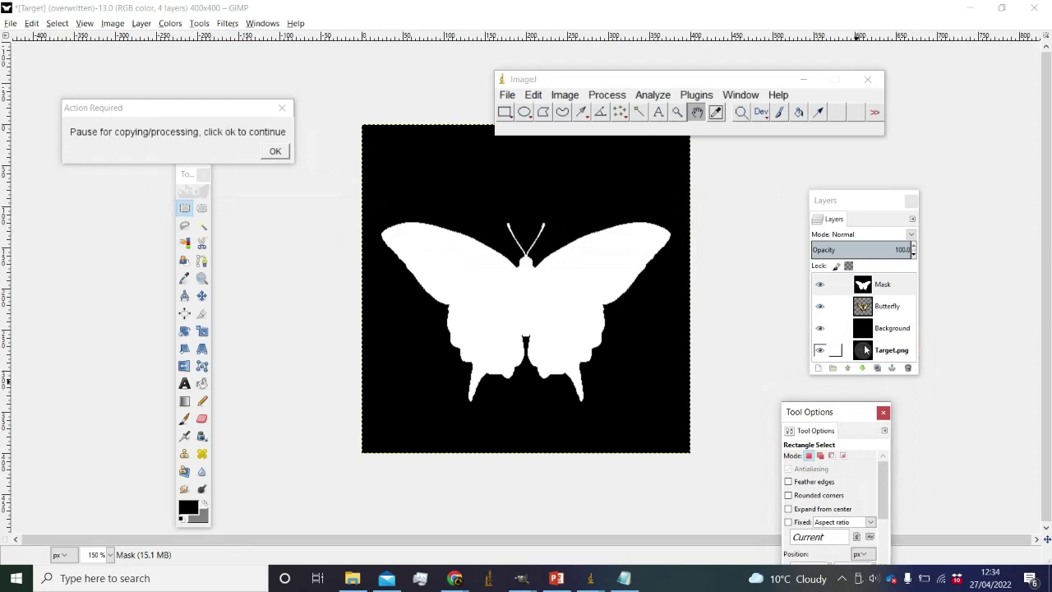
# Add a new transparent layer above the Mask layer and name it EyeSpot.
pyautogui.click(879, 293)
pyautogui.click(141, 23)
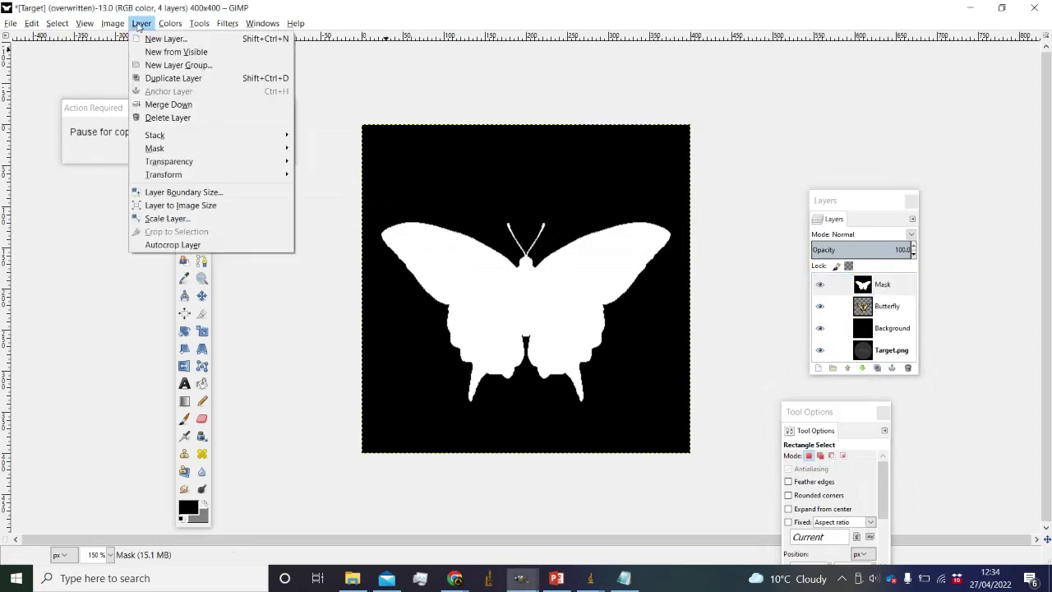
pyautogui.click(160, 36)
pyautogui.click(529, 395)
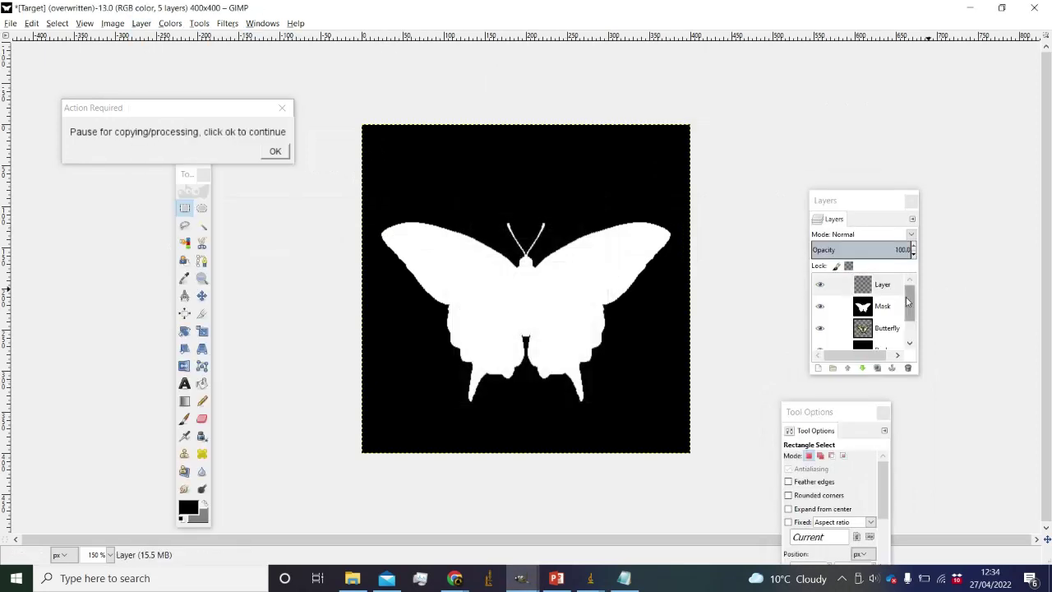
pyautogui.doubleClick(896, 286)
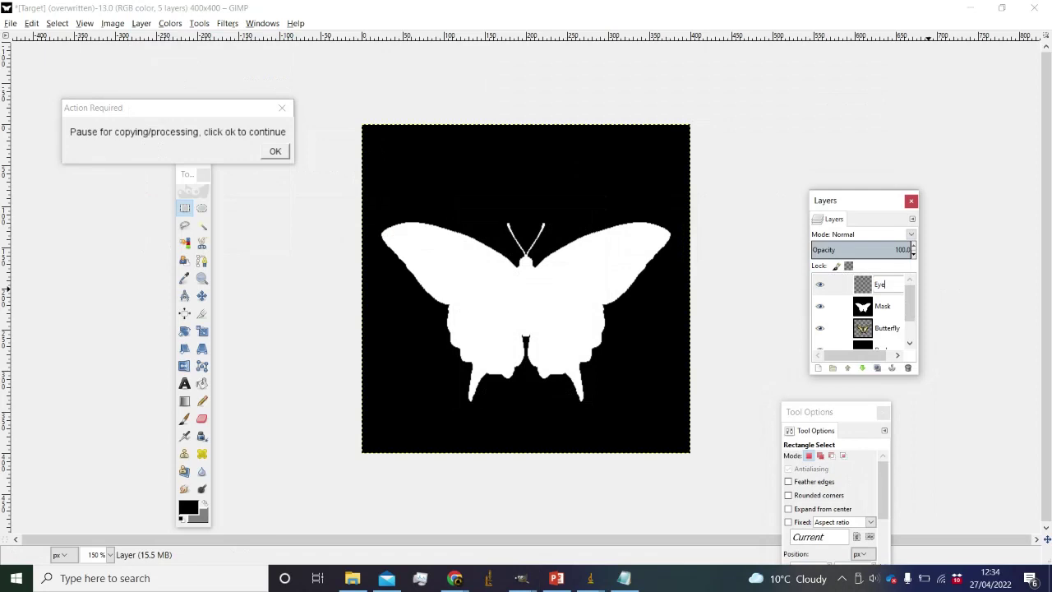
pyautogui.press('Return')
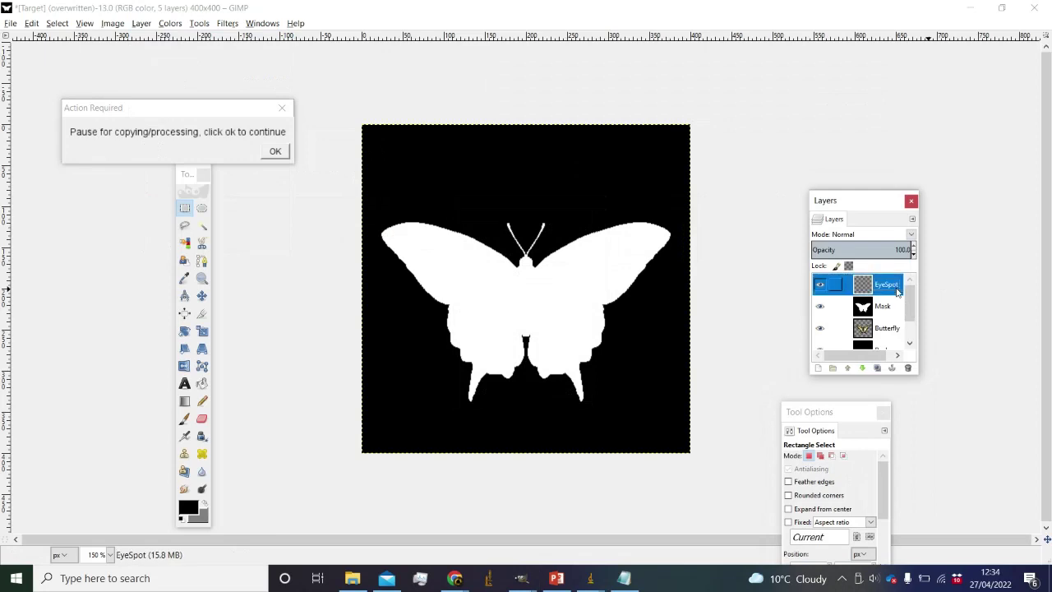
# Hide the Mask layer and make an elliptical selection about 20 px wide around the red eyespot on the left hindwing.
pyautogui.scroll(-3, 881, 321)
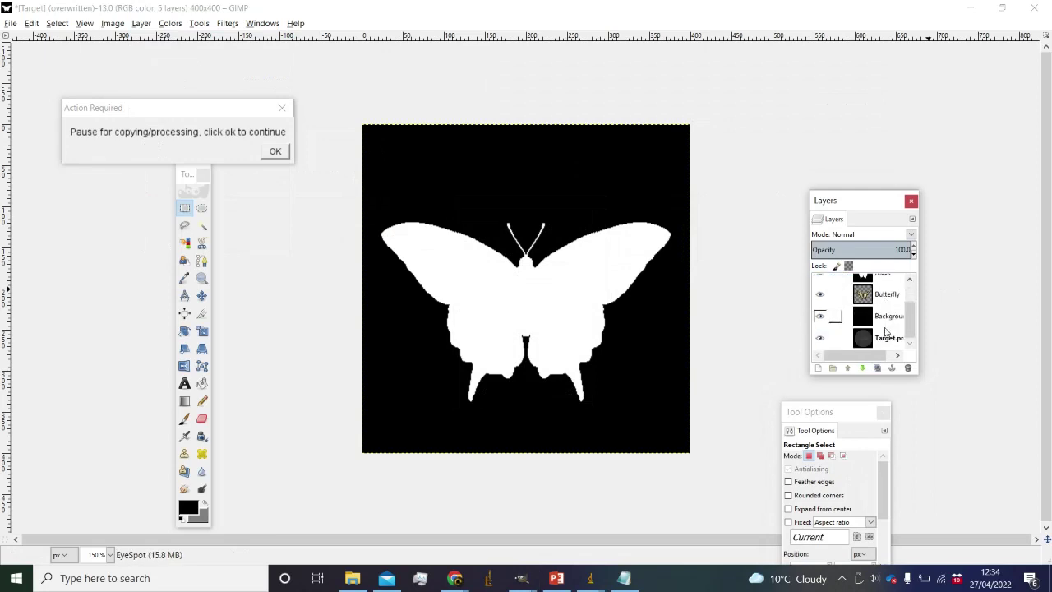
pyautogui.scroll(3, 850, 296)
pyautogui.click(819, 303)
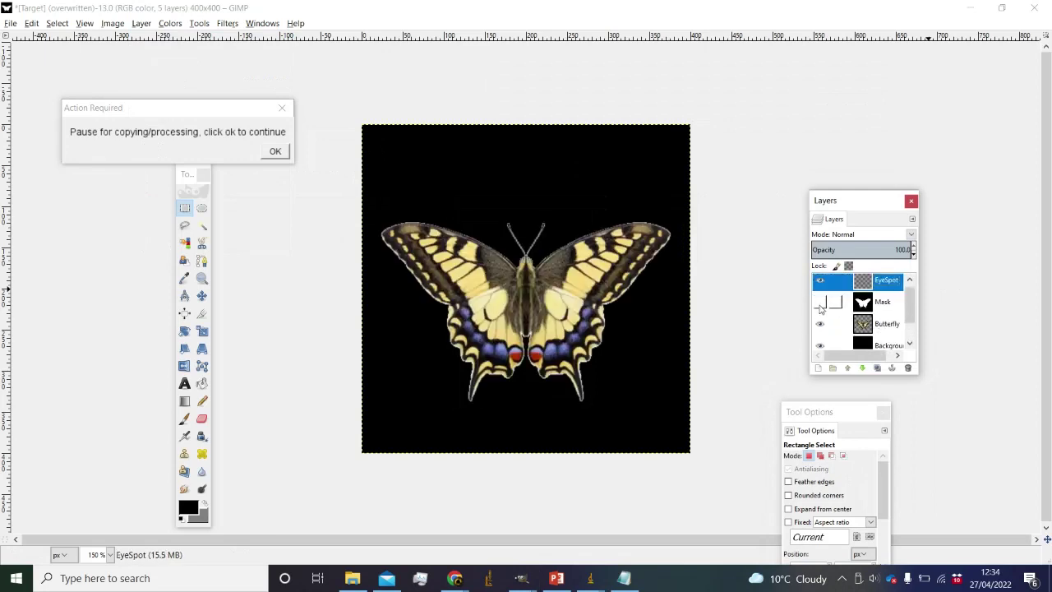
pyautogui.click(873, 302)
pyautogui.press('3')
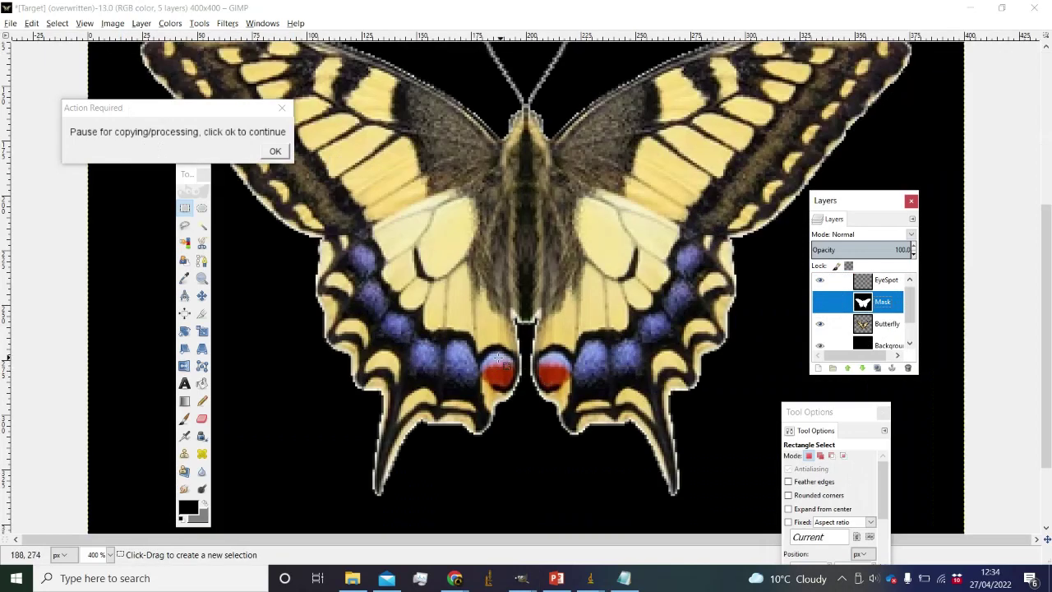
pyautogui.press('e')
pyautogui.moveTo(486, 352)
pyautogui.mouseDown()
pyautogui.moveTo(524, 395)
pyautogui.moveTo(496, 366)
pyautogui.mouseUp()
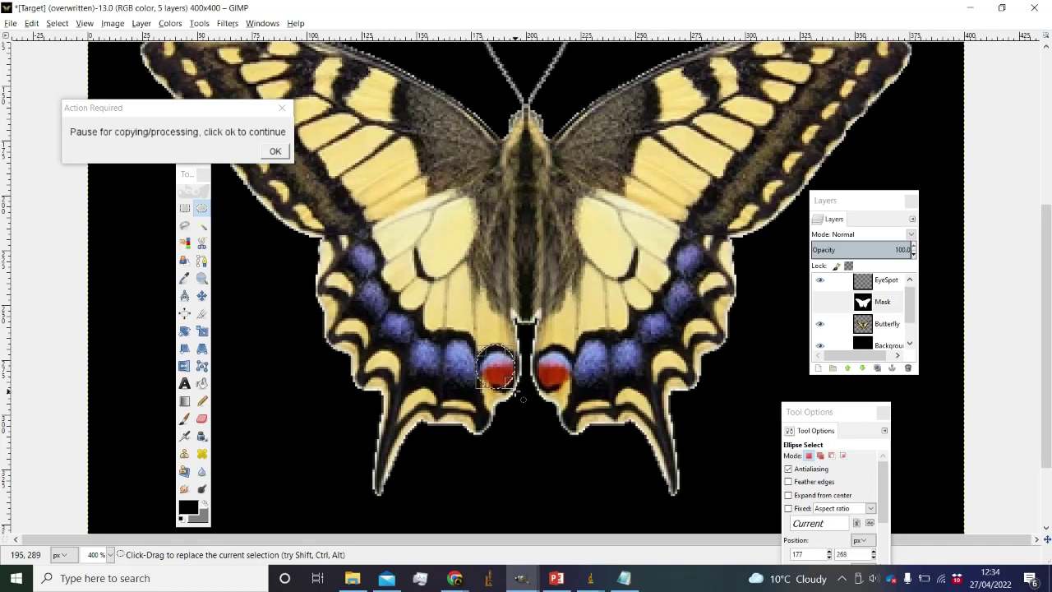
pyautogui.scroll(3, 503, 393)
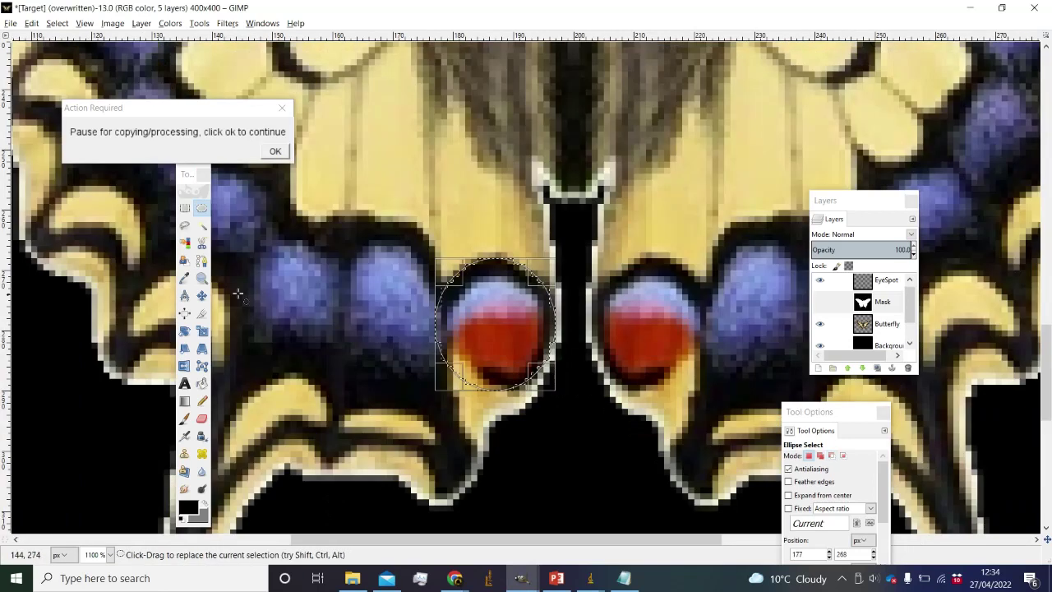
# Copy the selected eyespot from the Butterfly layer onto the EyeSpot layer and show the Mask layer again.
pyautogui.hotkey('ctrl', 'c')
pyautogui.click(885, 320)
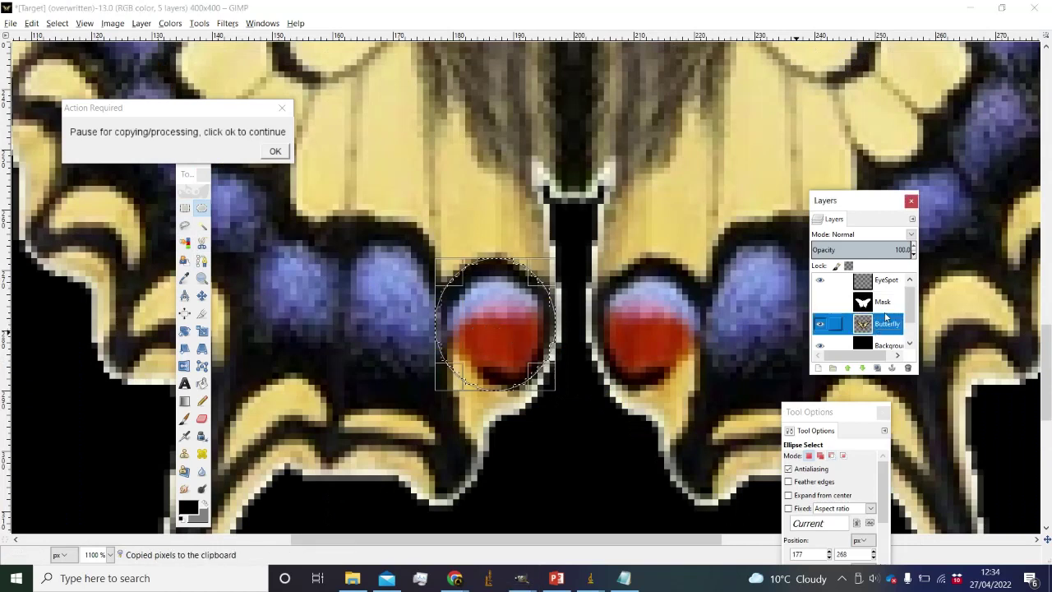
pyautogui.click(885, 281)
pyautogui.click(637, 418)
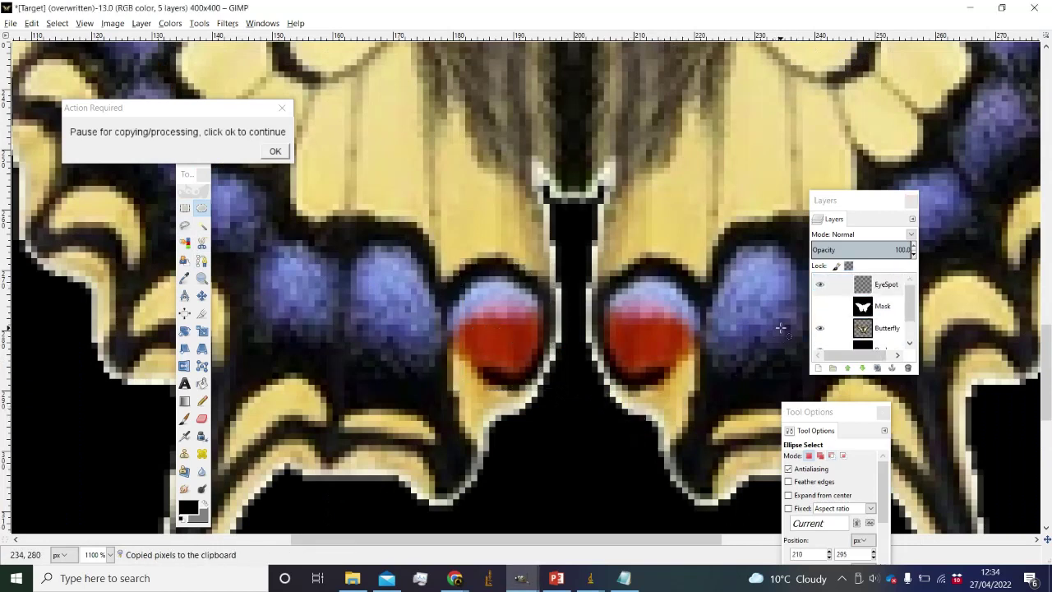
pyautogui.click(819, 306)
pyautogui.click(575, 419)
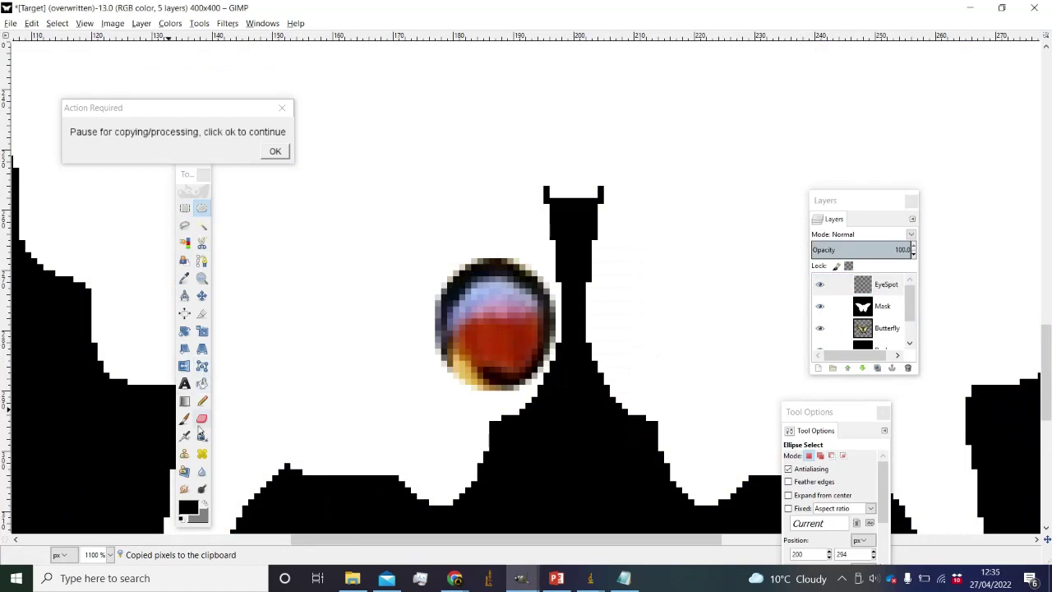
# Erase the yellow patch at the lower left of the pasted eyespot with a size 7 eraser at 100 opacity.
pyautogui.click(201, 419)
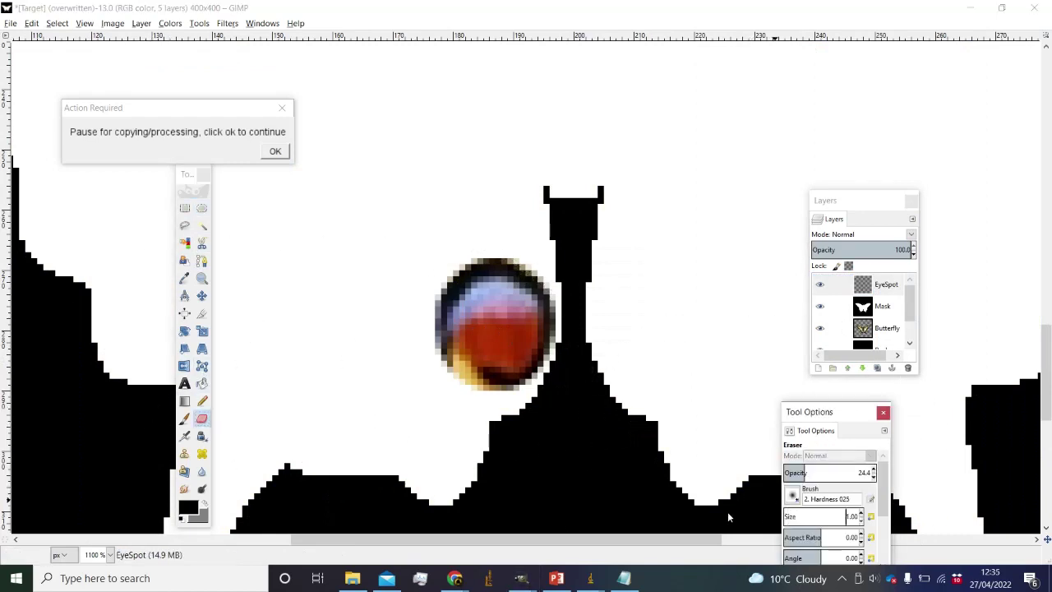
pyautogui.click(851, 516)
pyautogui.write('7')
pyautogui.click(861, 473)
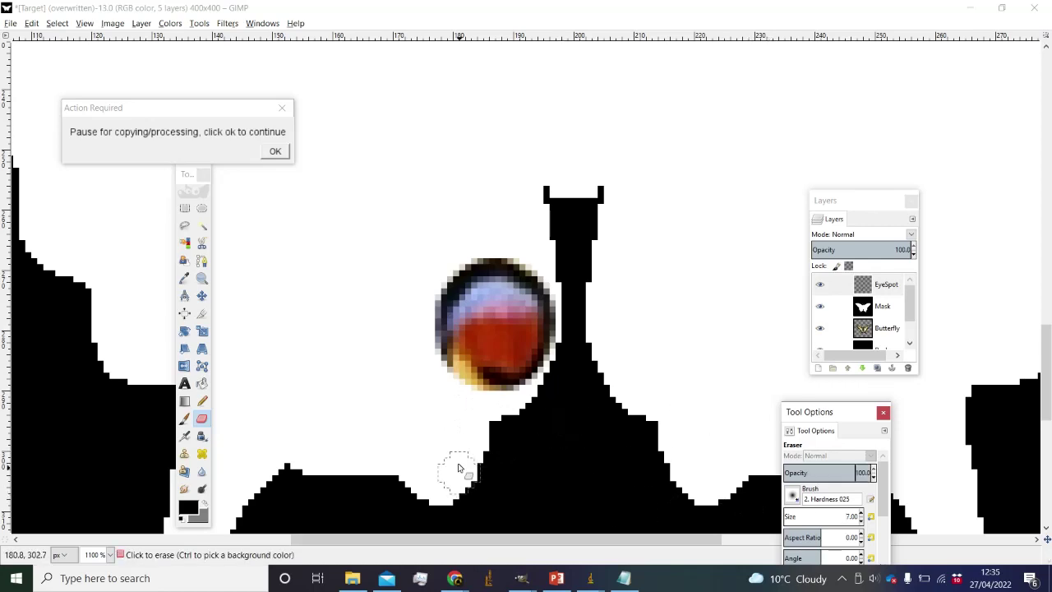
pyautogui.moveTo(458, 383)
pyautogui.mouseDown()
pyautogui.moveTo(483, 398)
pyautogui.moveTo(451, 370)
pyautogui.moveTo(469, 387)
pyautogui.mouseUp()
pyautogui.scroll(-1, 469, 387)
pyautogui.scroll(-4, 466, 439)
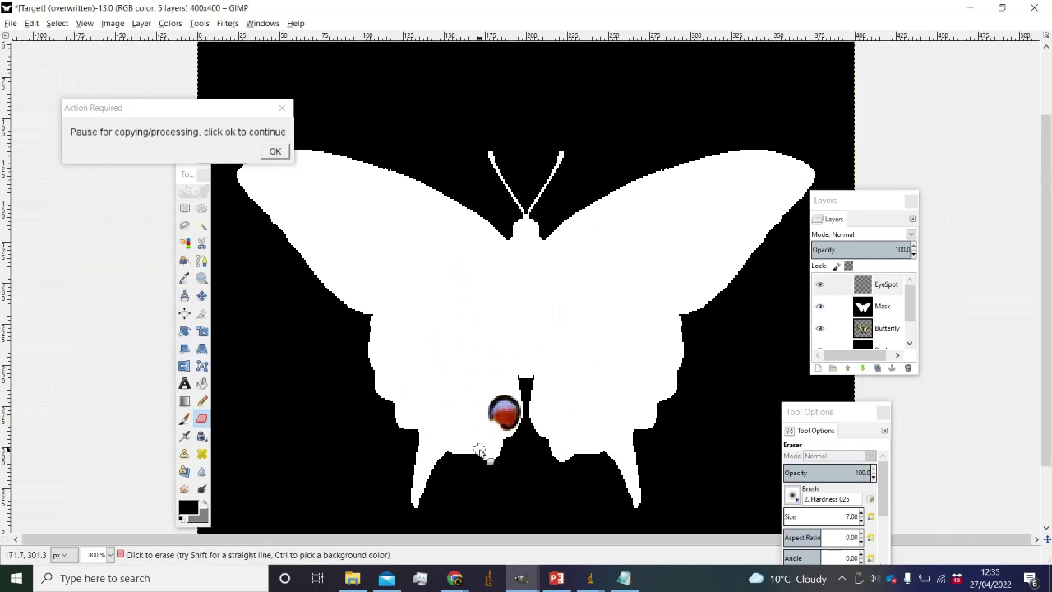
# Duplicate the eyespot as a horizontally flipped copy on the right hindwing and anchor it to the EyeSpot layer.
pyautogui.hotkey('ctrl', 'c')
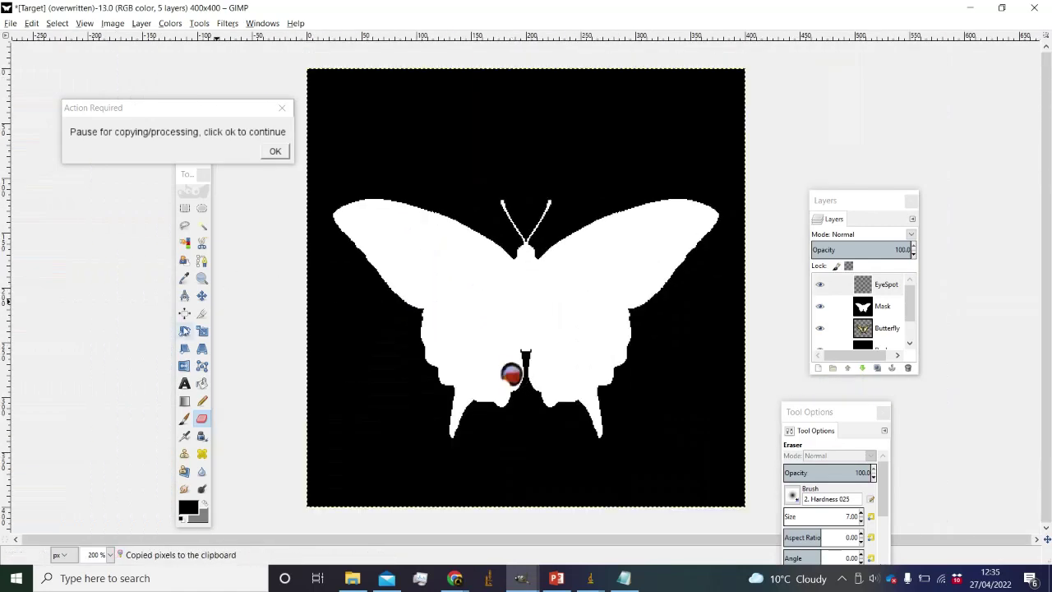
pyautogui.hotkey('shift', 'f')
pyautogui.hotkey('ctrl', 'v')
pyautogui.click(534, 419)
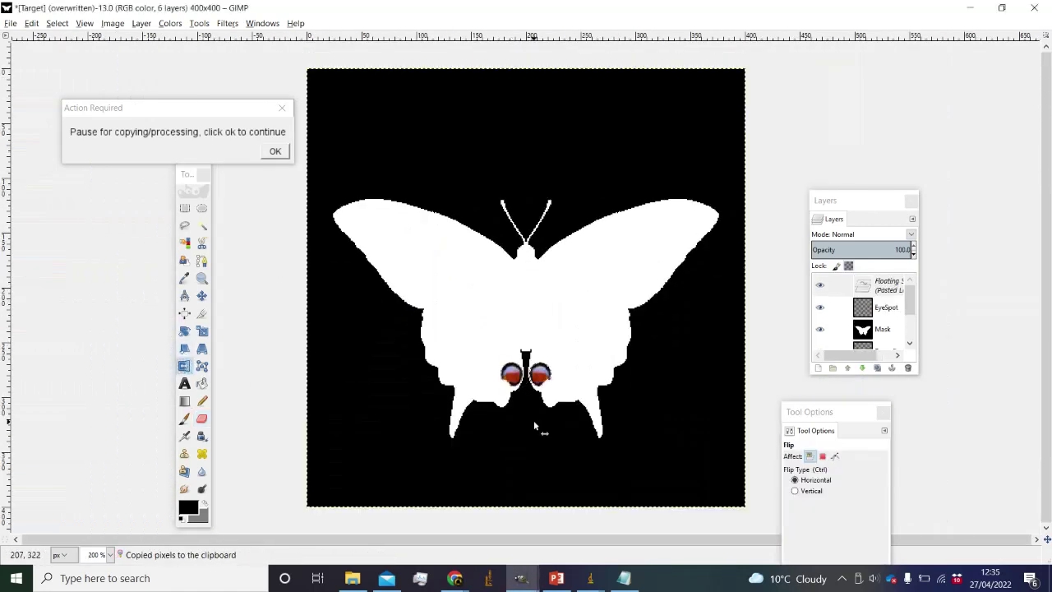
pyautogui.click(184, 208)
pyautogui.hotkey('ctrl', 'h')
pyautogui.press('1')
pyautogui.click(184, 331)
pyautogui.click(184, 366)
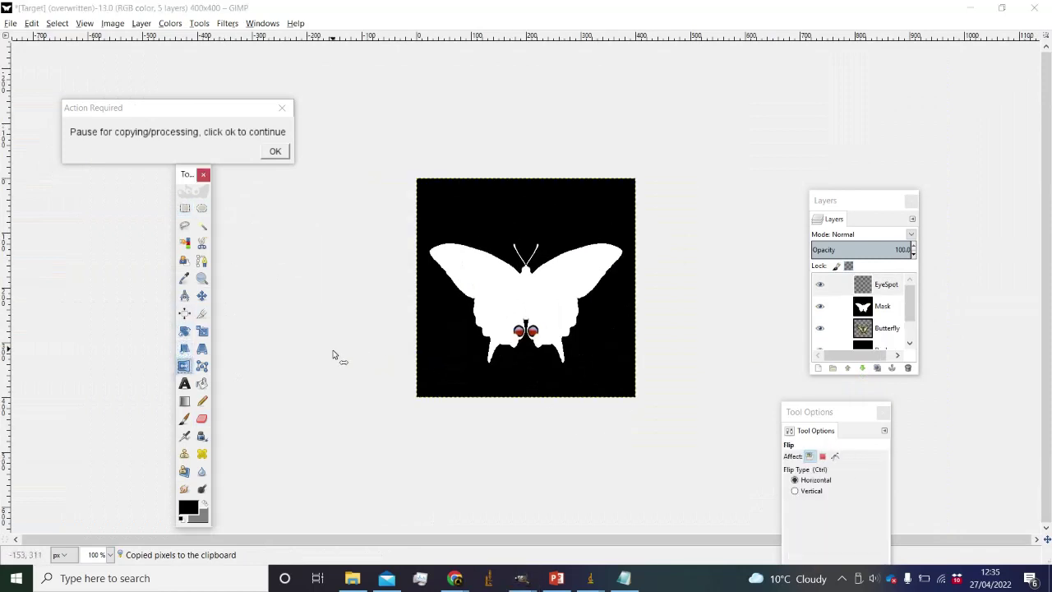
# Hide the Mask and Butterfly layers, leaving the two eyespots over the black background.
pyautogui.press('2')
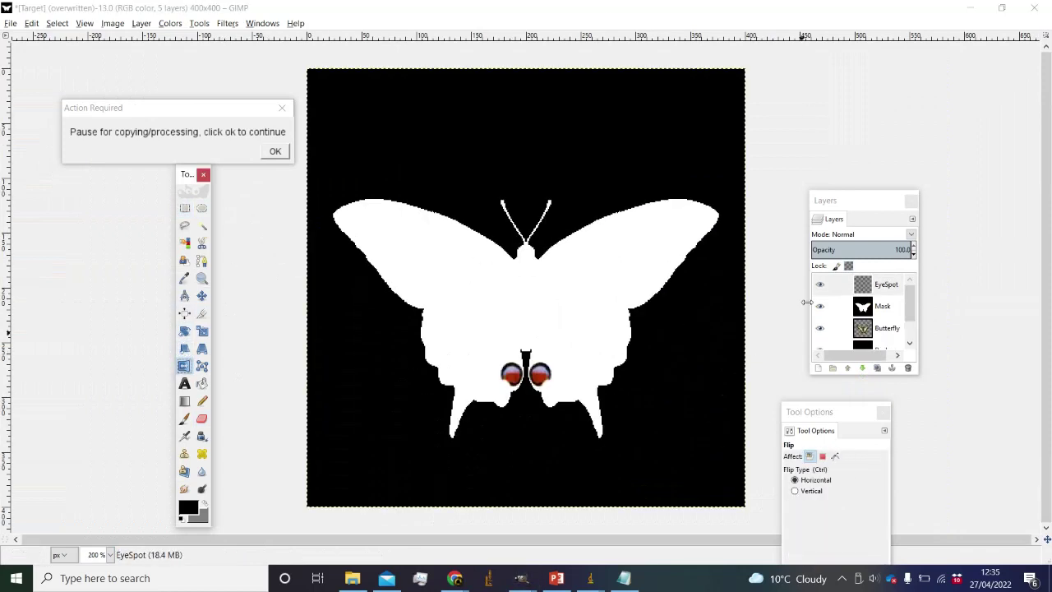
pyautogui.keyDown('ctrl'); pyautogui.scroll(3, 532, 351); pyautogui.keyUp('ctrl')
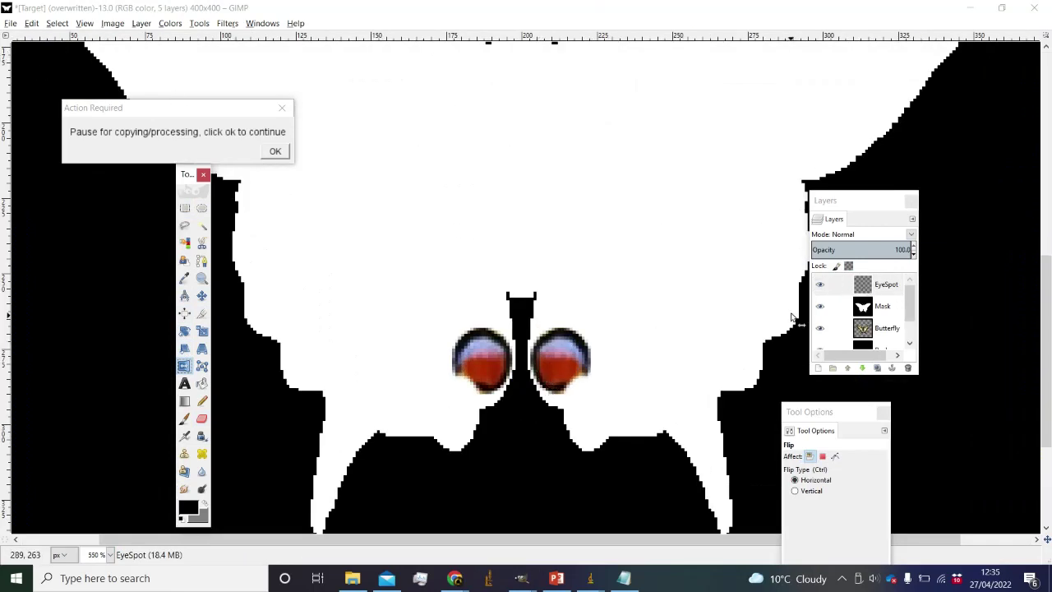
pyautogui.keyDown('ctrl'); pyautogui.scroll(-4, 579, 388); pyautogui.keyUp('ctrl')
pyautogui.keyDown('ctrl'); pyautogui.scroll(2, 580, 388); pyautogui.keyUp('ctrl')
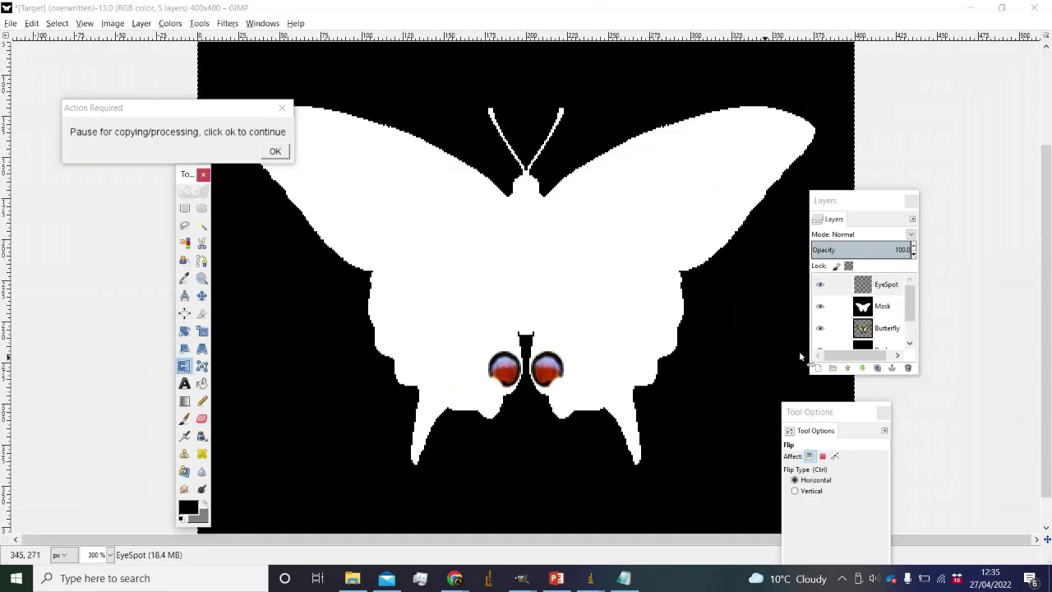
pyautogui.click(201, 383)
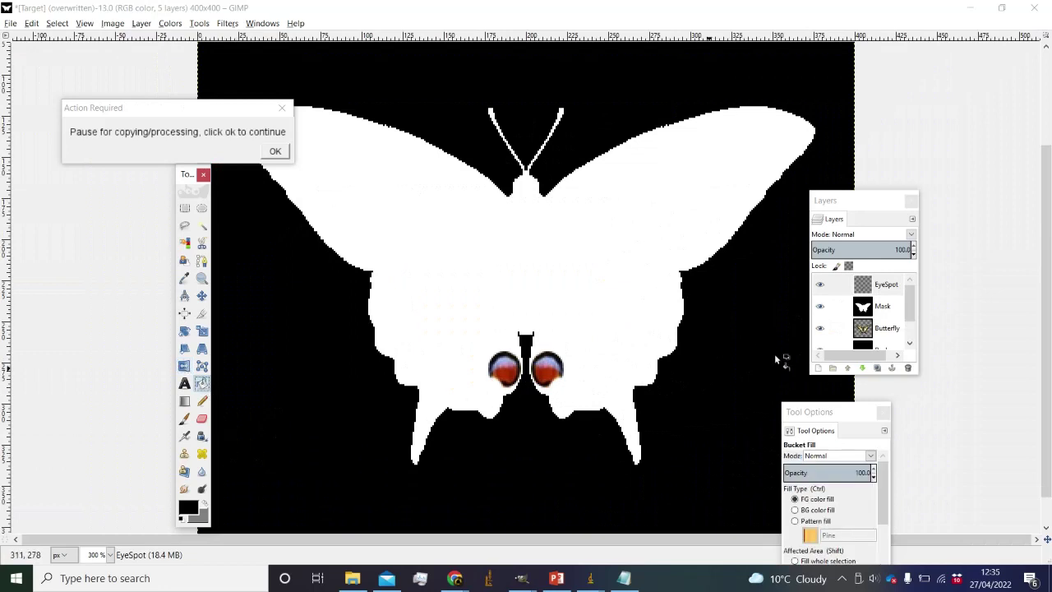
pyautogui.click(822, 306)
pyautogui.click(821, 306)
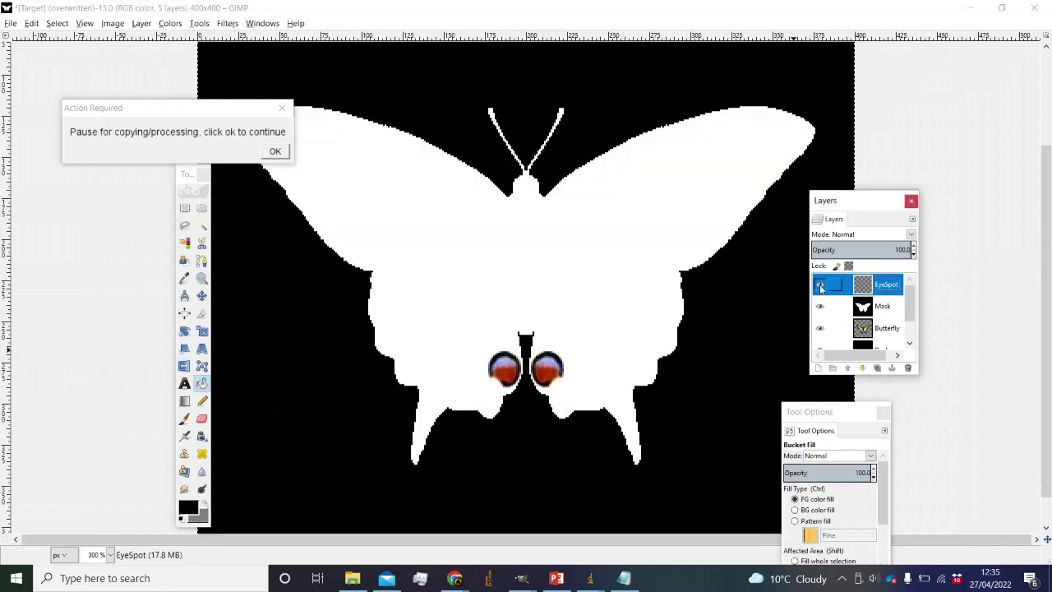
pyautogui.click(820, 305)
pyautogui.click(819, 328)
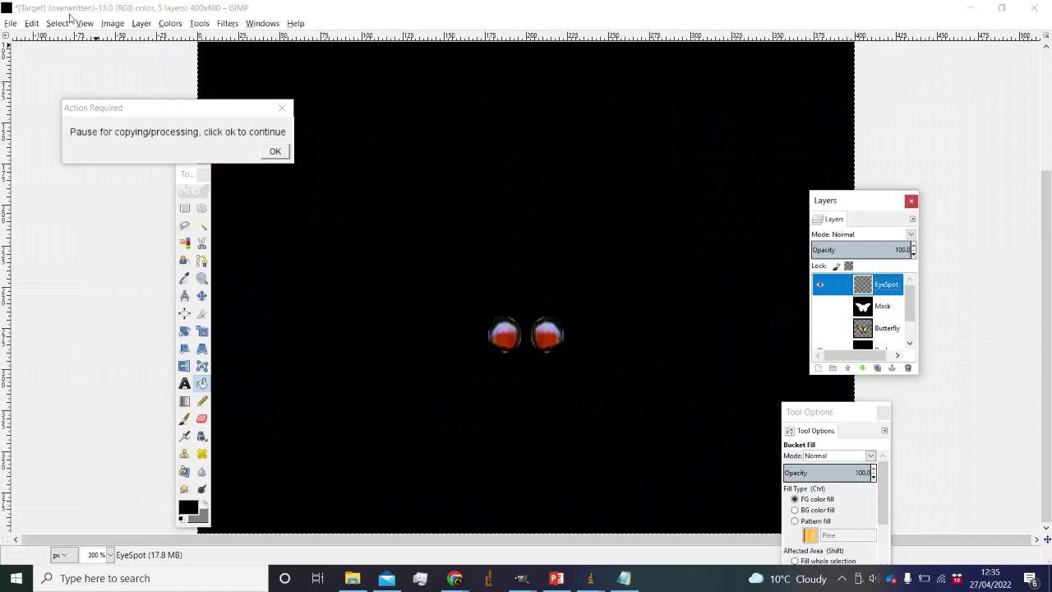
# Export the eyespot image as Detail.png to the Butterfly target folder with the default PNG options.
pyautogui.click(10, 23)
pyautogui.click(49, 190)
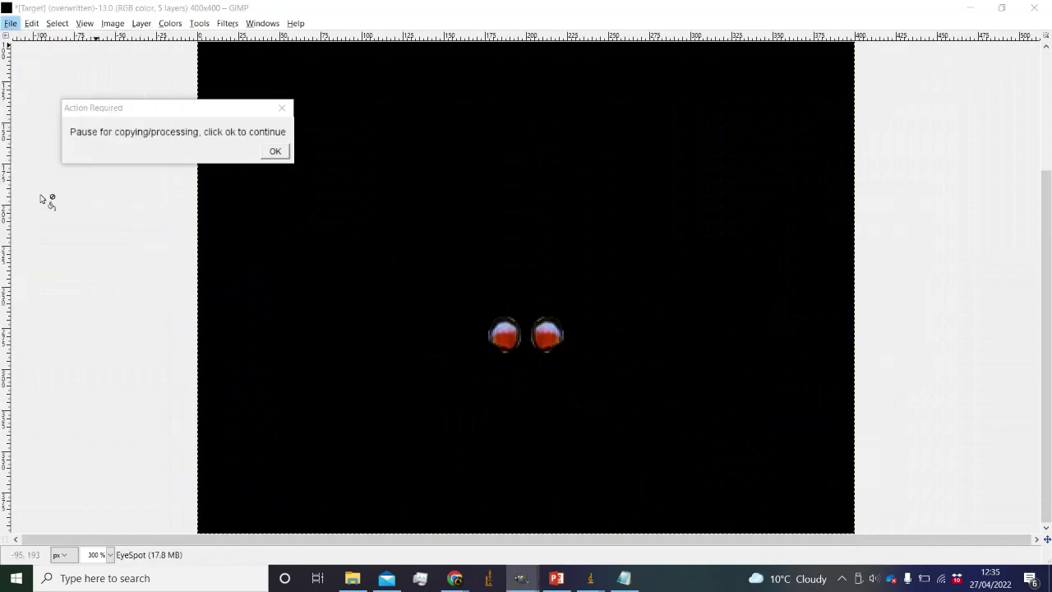
pyautogui.write('Detail.png')
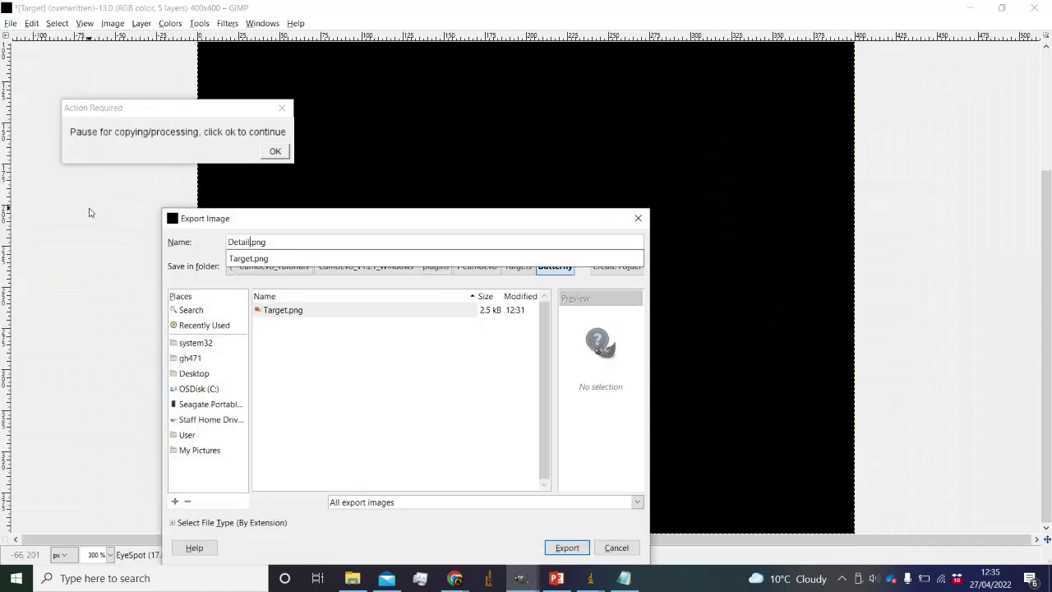
pyautogui.press('Return')
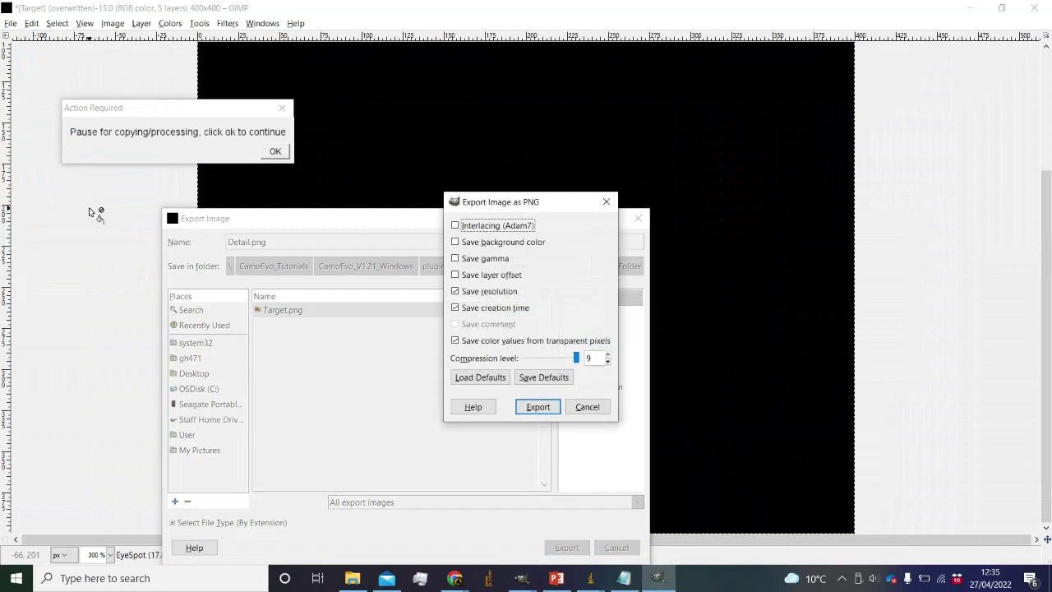
pyautogui.press('Return')
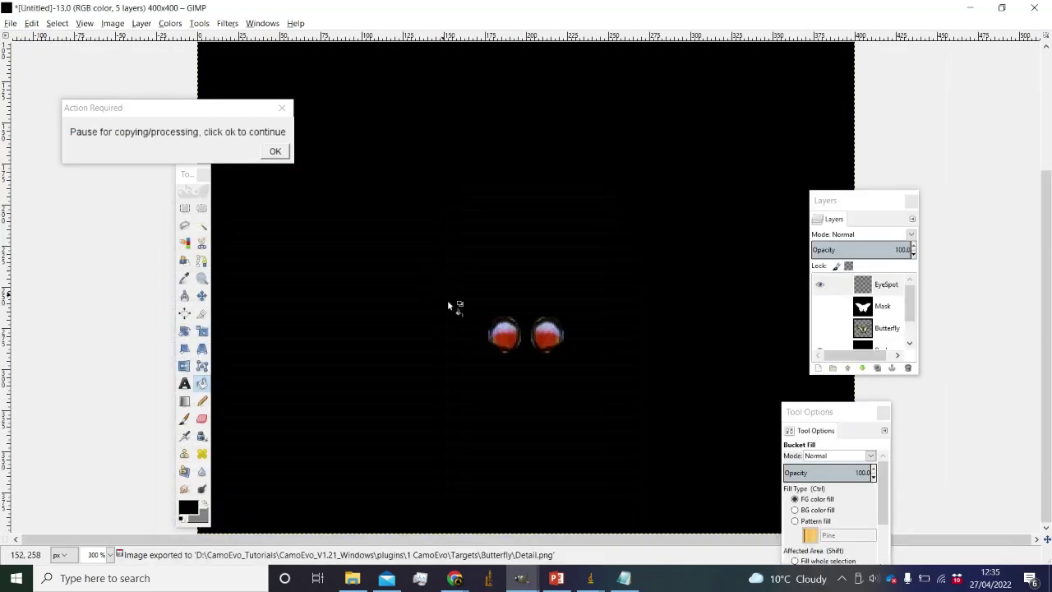
# Try painting black over the stray brown pixels around both eyespots with a size 7 brush at 100 opacity.
pyautogui.scroll(5, 497, 363)
pyautogui.click(184, 418)
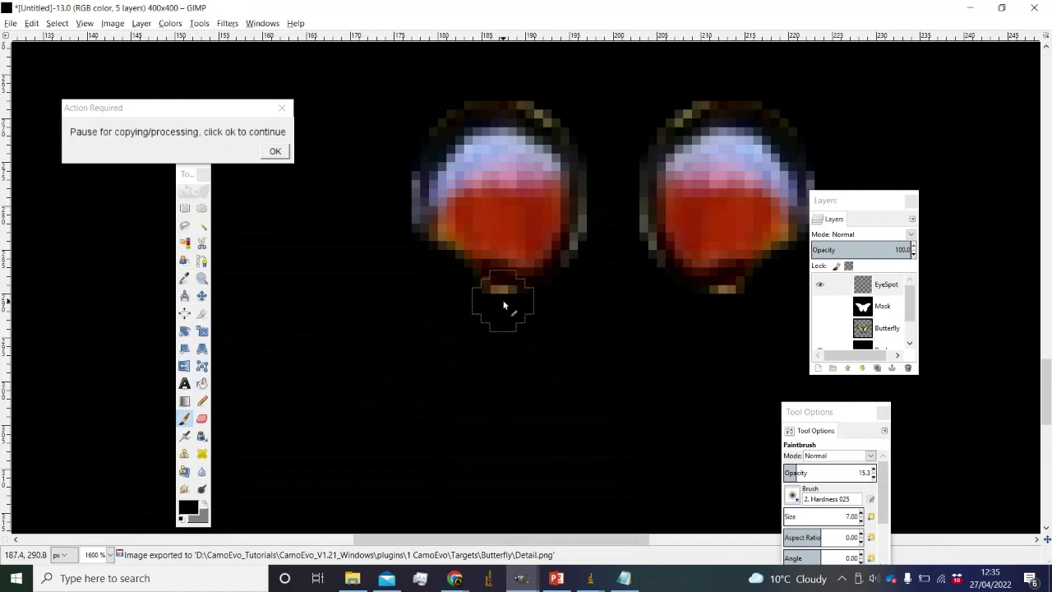
pyautogui.moveTo(801, 474)
pyautogui.mouseDown()
pyautogui.moveTo(899, 465)
pyautogui.moveTo(835, 475)
pyautogui.moveTo(876, 472)
pyautogui.mouseUp()
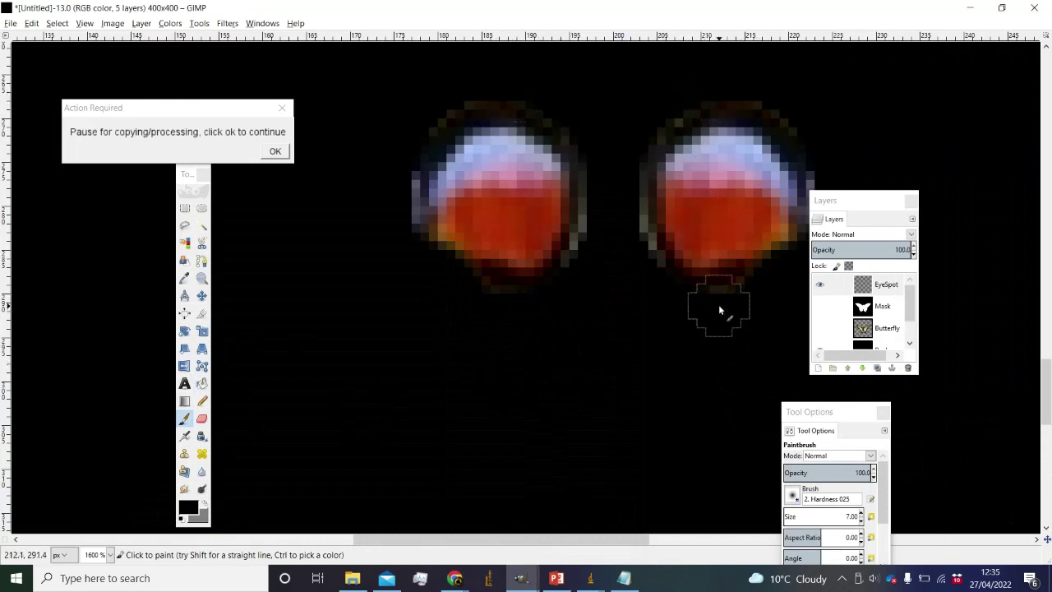
pyautogui.press('-')
pyautogui.press('-')
pyautogui.press('-')
pyautogui.press('-')
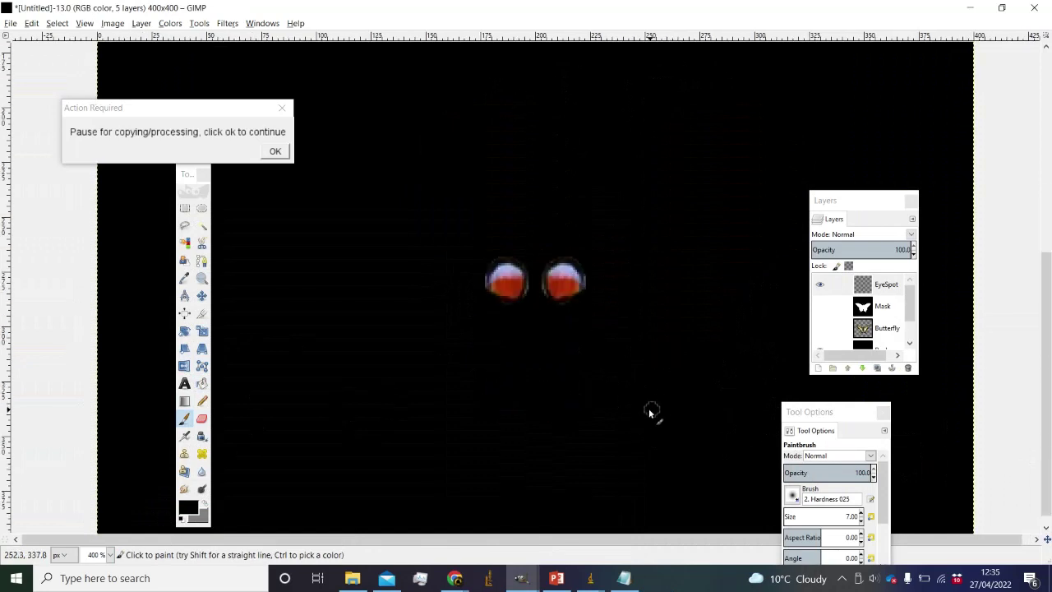
# Erase the stray pixels around both eyespots with a size 7 eraser and re-export the image to Detail.png.
pyautogui.click(201, 418)
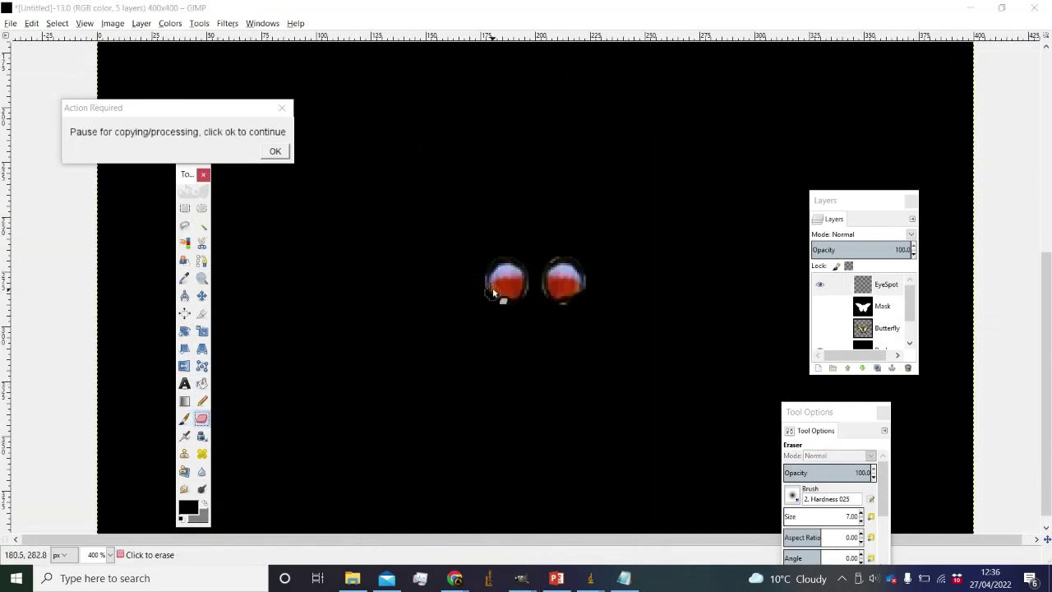
pyautogui.scroll(3, 502, 299)
pyautogui.click(538, 344)
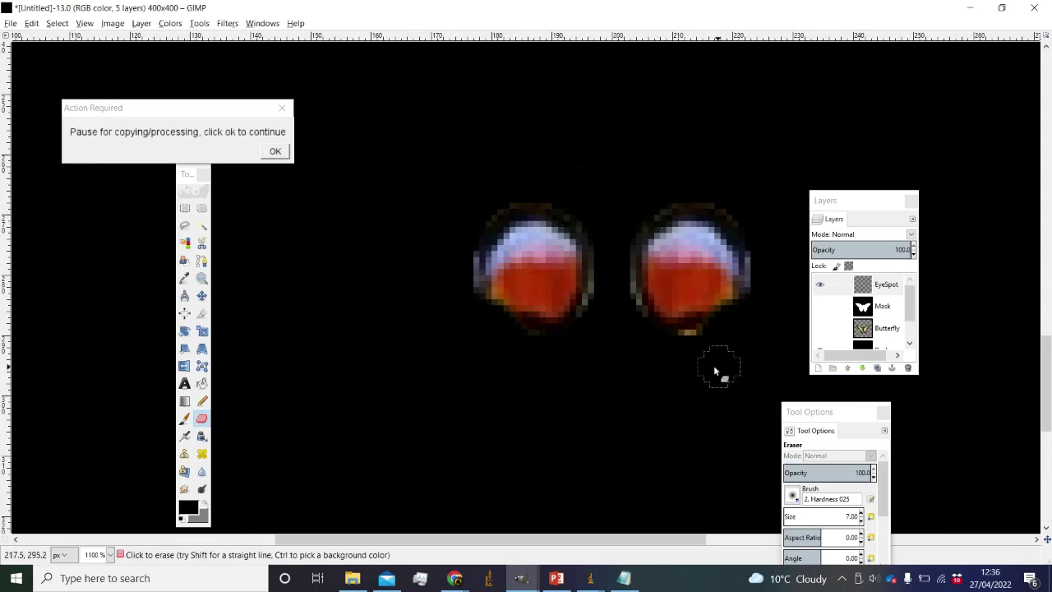
pyautogui.hotkey('shift', 'ctrl', 'j')
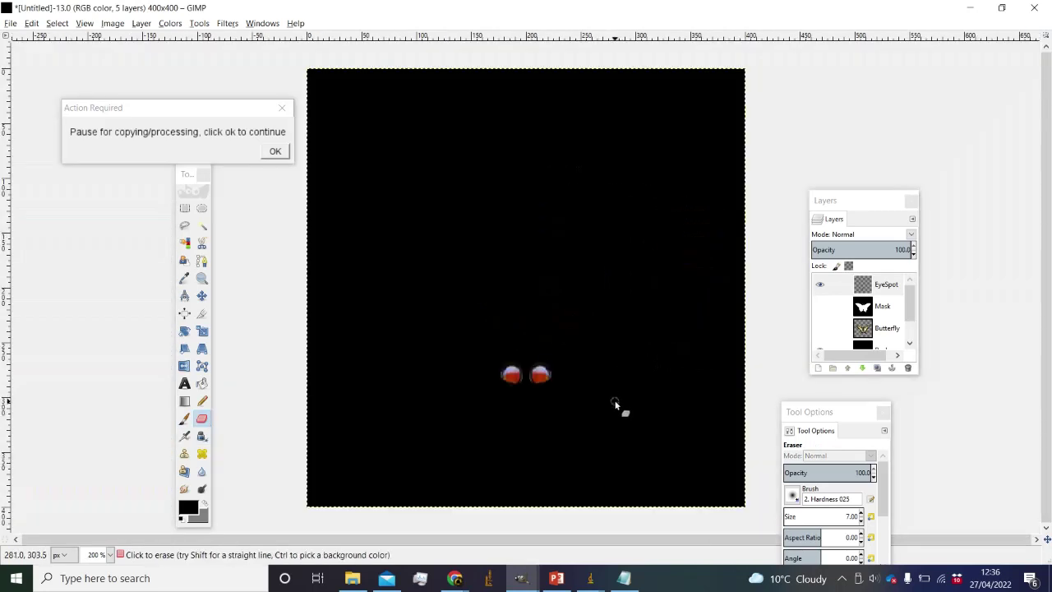
pyautogui.scroll(-3, 597, 395)
pyautogui.click(11, 23)
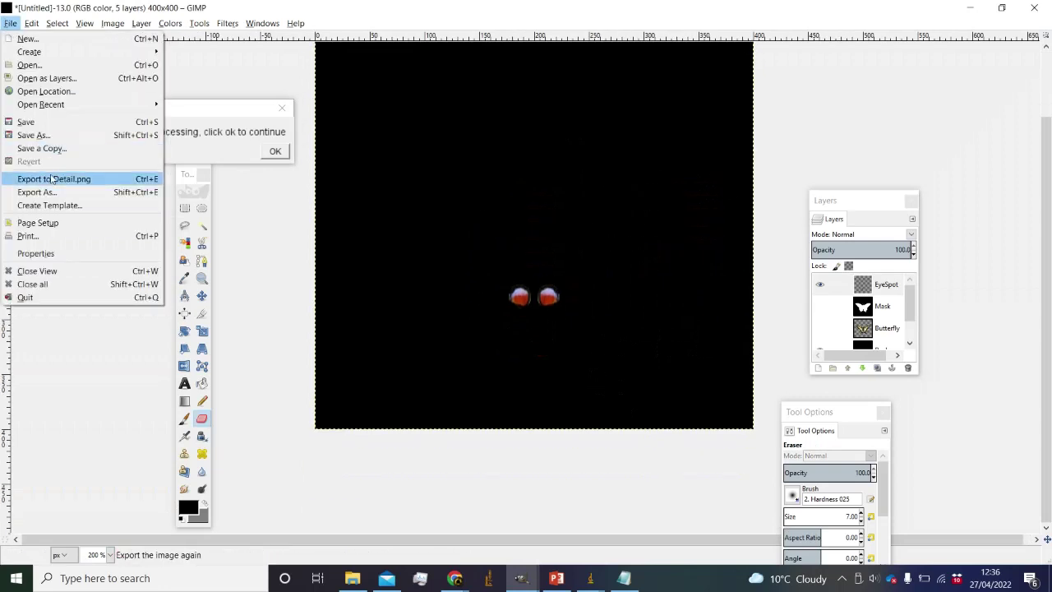
pyautogui.click(323, 250)
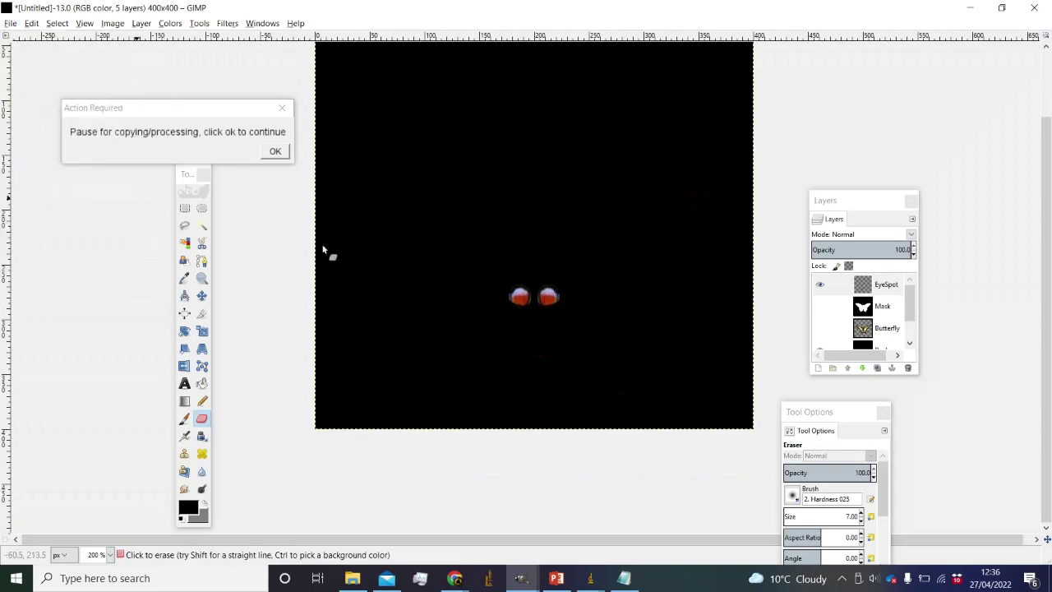
# Turn both eyespots pure white with Levels by setting the low output level to 255.
pyautogui.click(162, 24)
pyautogui.click(184, 105)
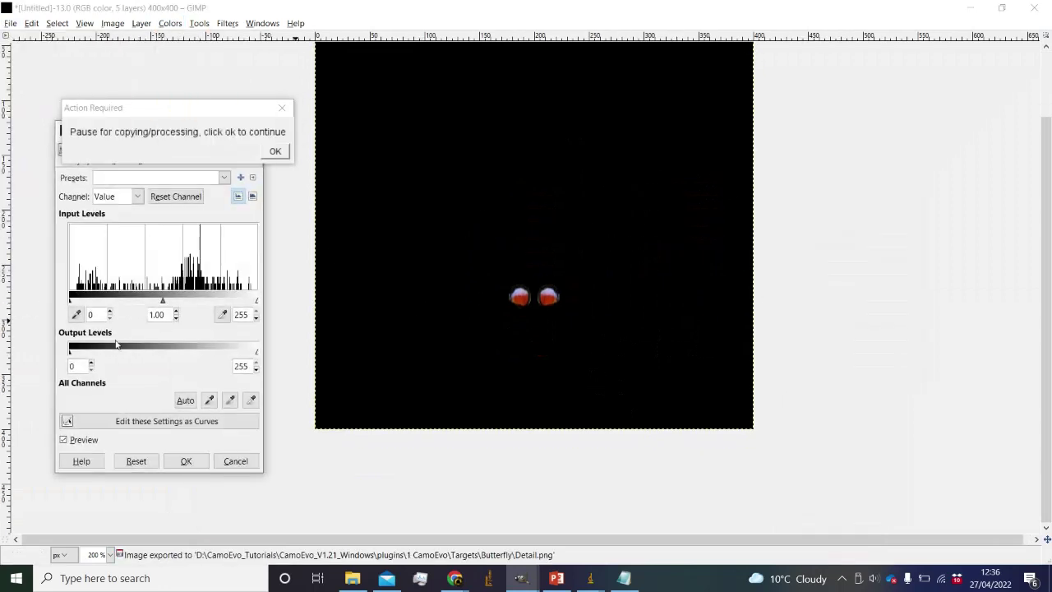
pyautogui.moveTo(77, 350); pyautogui.dragTo(550, 356)
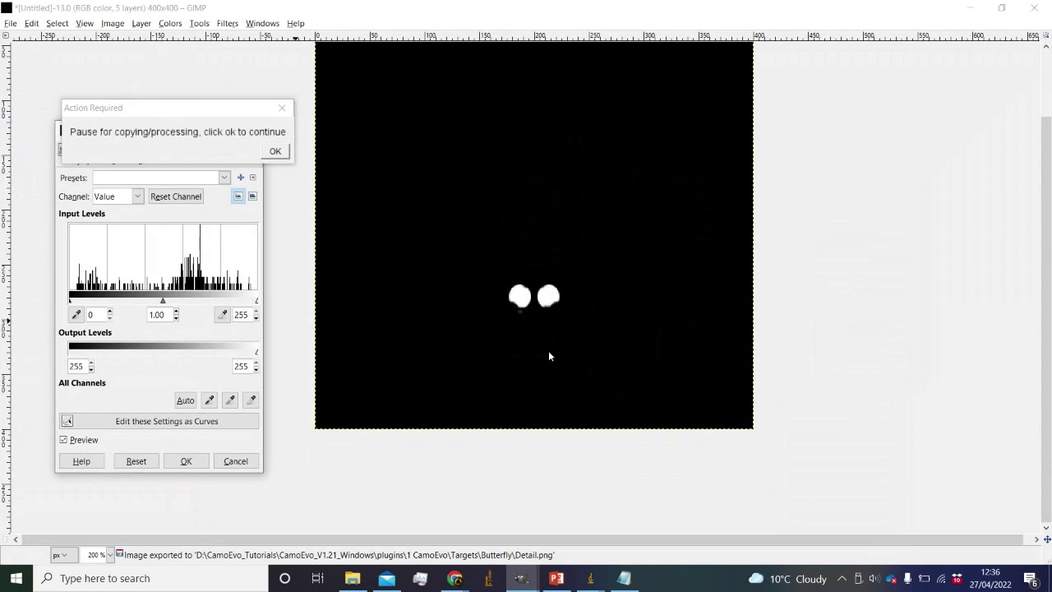
pyautogui.click(186, 461)
# Export the white eyespot image as Detail_Alpha.png to the Butterfly target folder with the default PNG options.
pyautogui.click(11, 23)
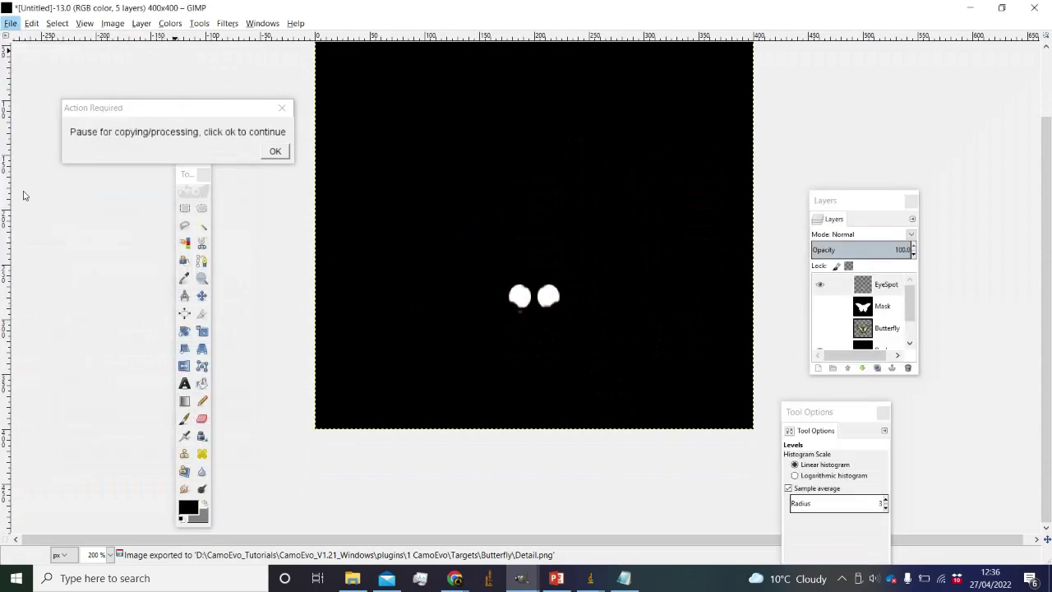
pyautogui.click(26, 191)
pyautogui.write('Detail_Alpha')
pyautogui.press('Return')
pyautogui.press('Return')
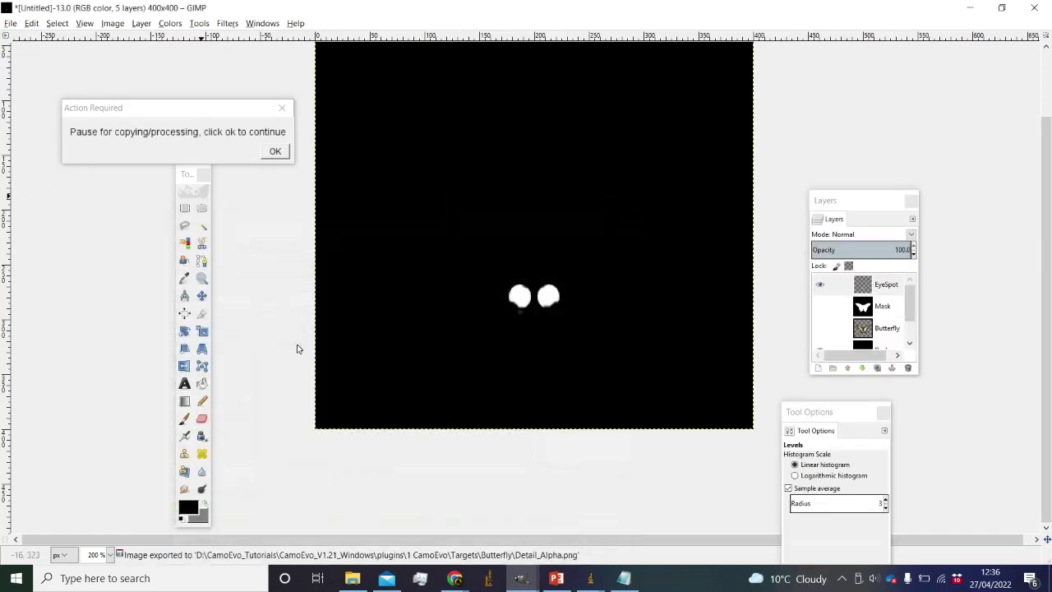
# Copy the whitened eyespots from the EyeSpot layer and undo the Levels change on it.
pyautogui.click(890, 288)
pyautogui.hotkey('ctrl', 'c')
# Add a transparent 400 × 400 px layer above EyeSpot and name it AlphaSpot.
pyautogui.rightClick(890, 287)
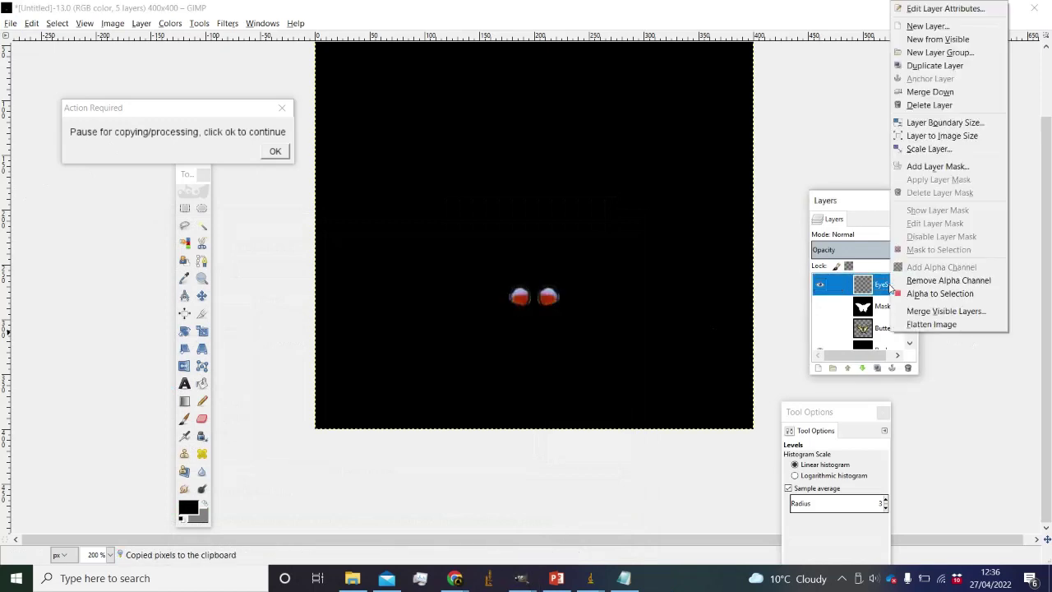
pyautogui.click(927, 26)
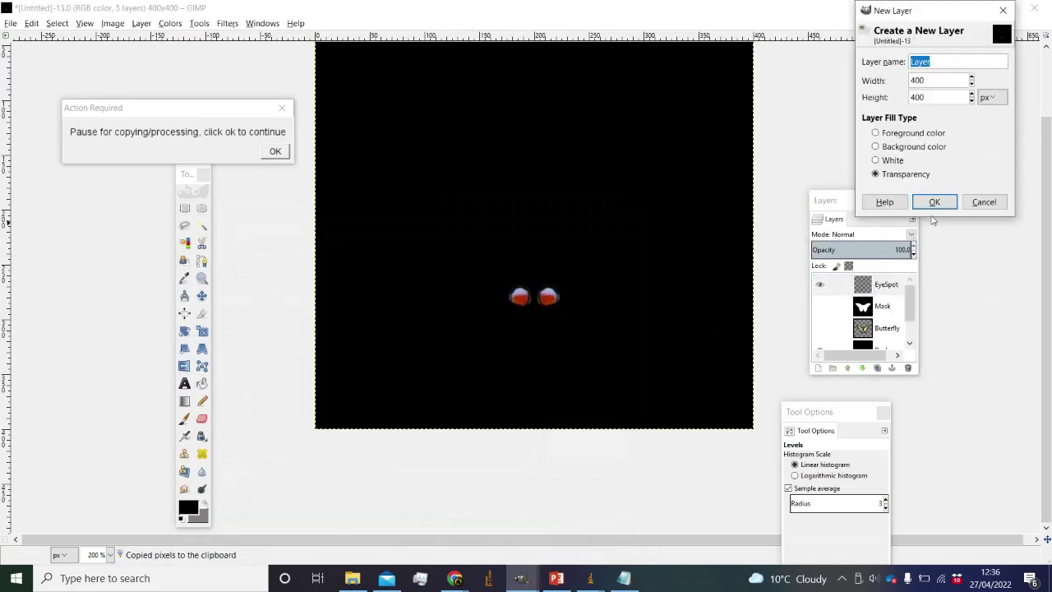
pyautogui.click(933, 203)
pyautogui.doubleClick(885, 285)
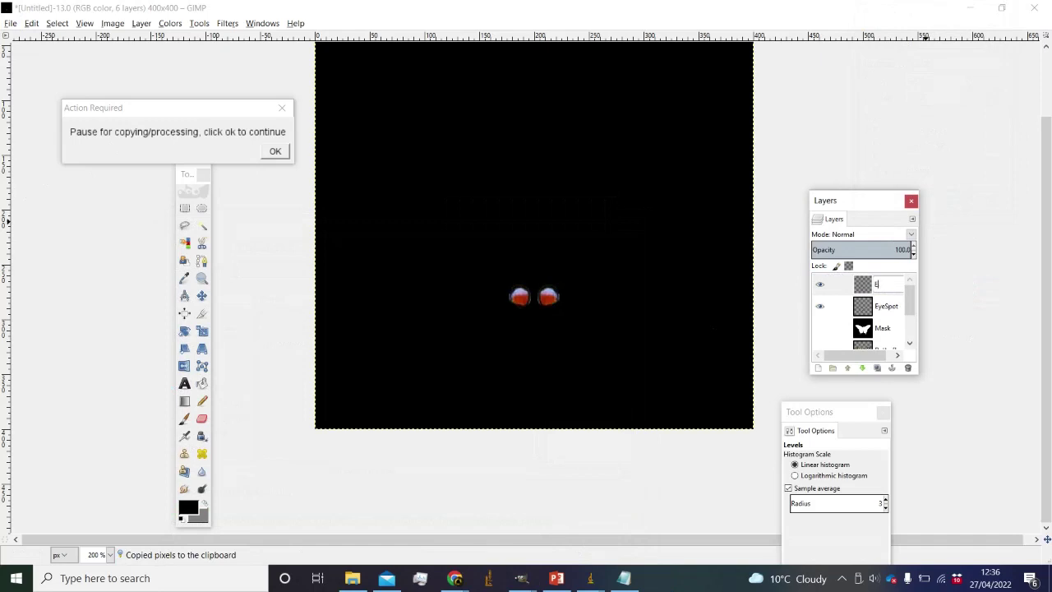
pyautogui.write('AlphaS')
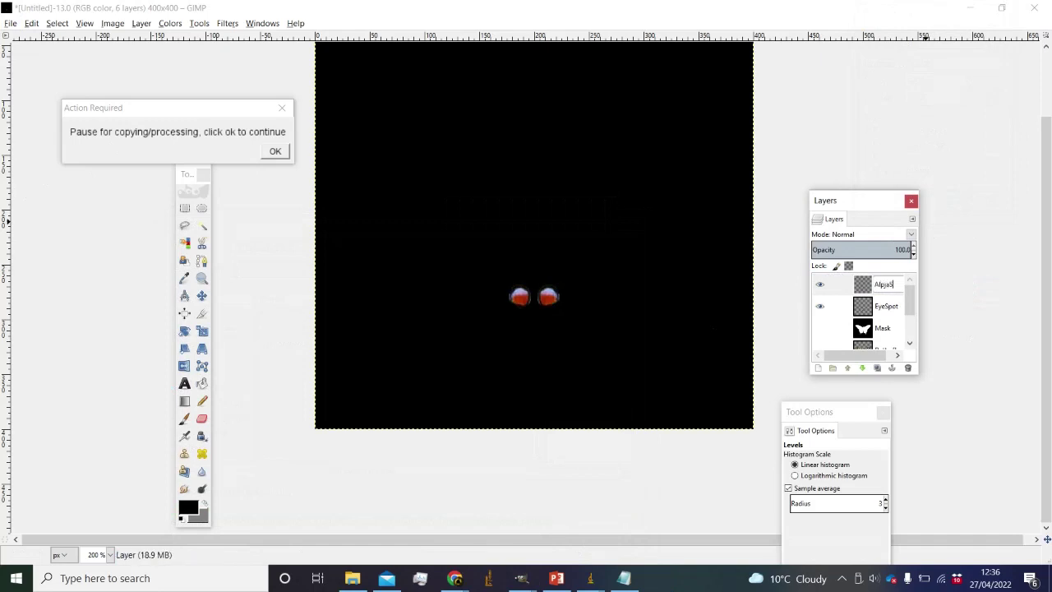
pyautogui.write('pot')
pyautogui.press('Return')
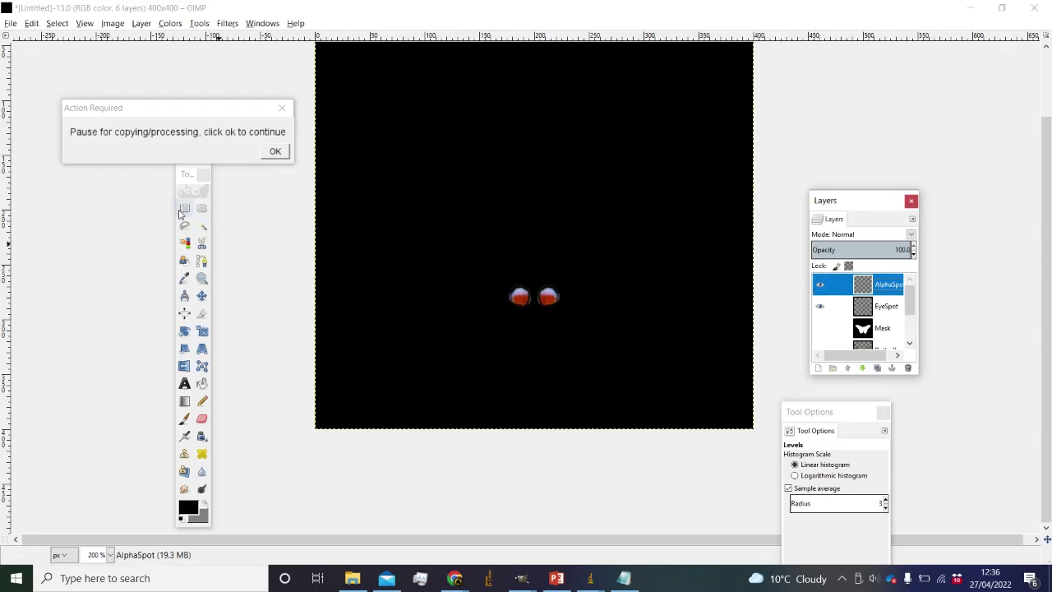
# Paste the copied white eyespots and anchor them to the AlphaSpot layer.
pyautogui.click(184, 208)
pyautogui.hotkey('ctrl', 'v')
pyautogui.hotkey('ctrl', 'h')
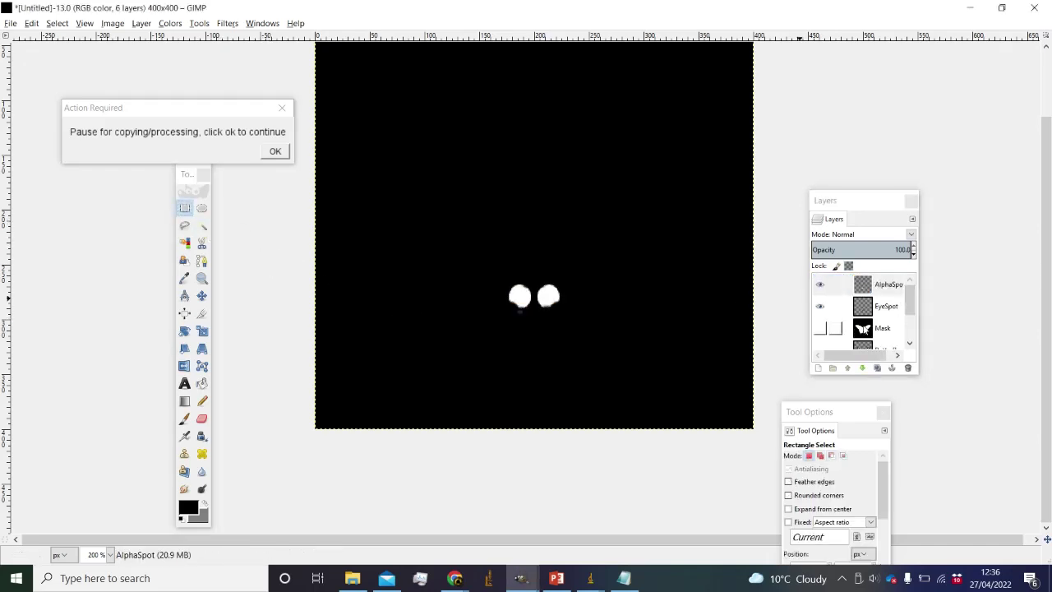
# Save the layered image as Butterfly.xcf in CamoEvo_Tutorials\CamoEvo_V1.21_Windows\plugins\1 CamoEvo\Targets\Butterfly.
pyautogui.click(10, 23)
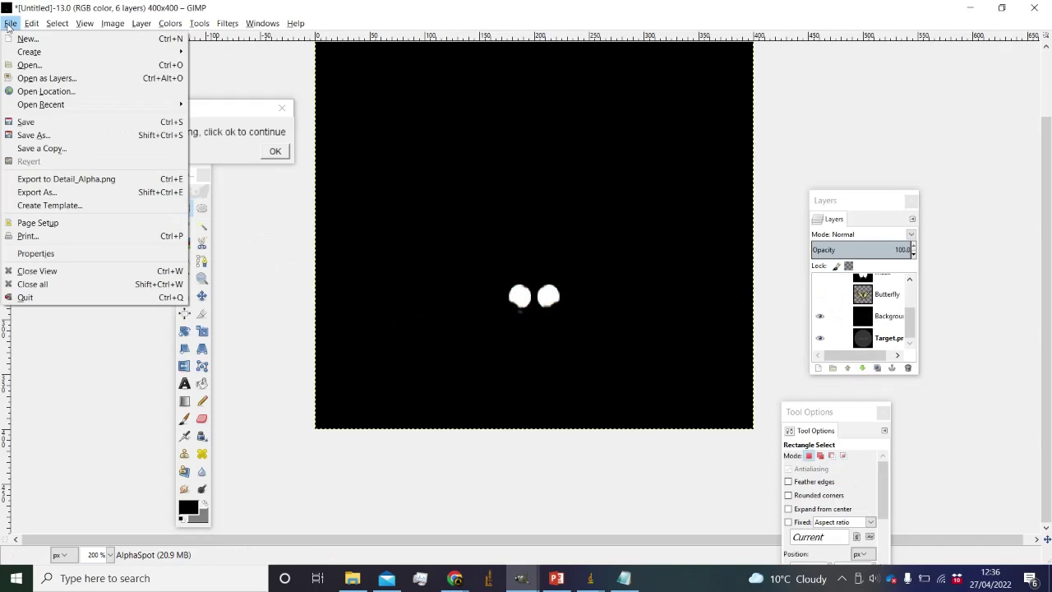
pyautogui.click(37, 135)
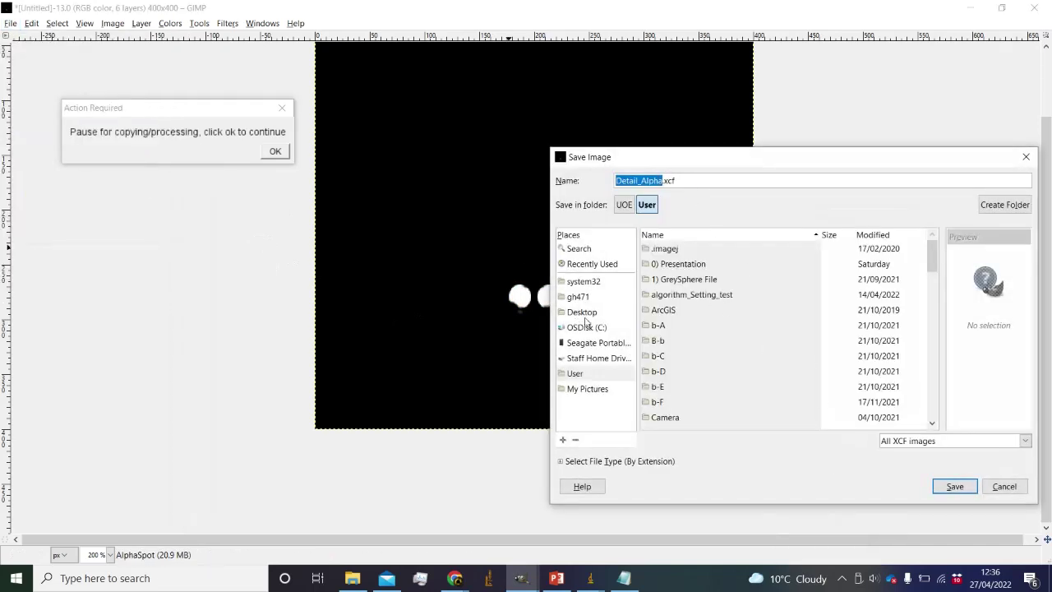
pyautogui.click(585, 343)
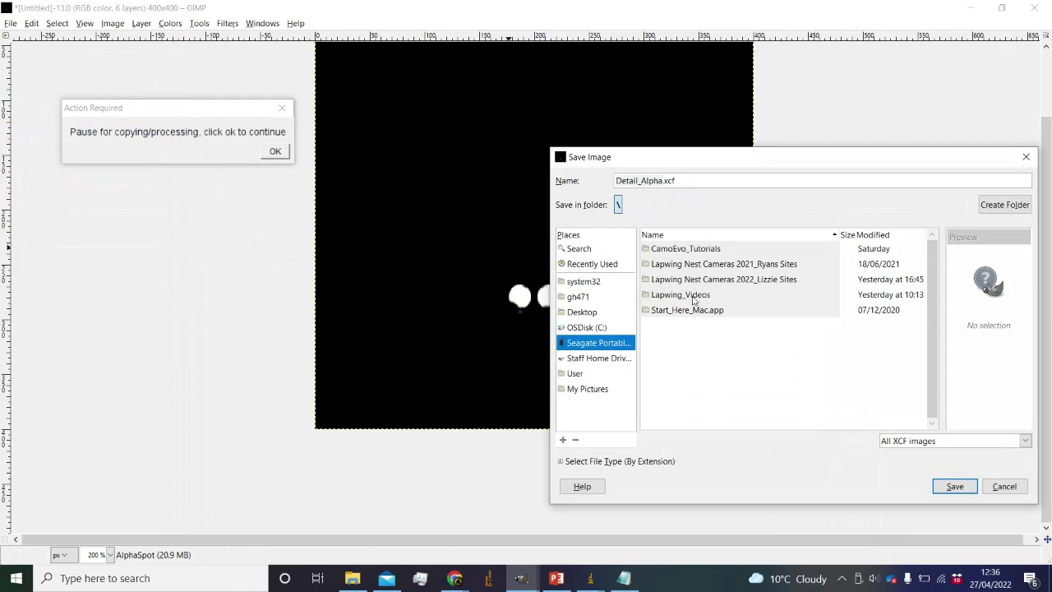
pyautogui.doubleClick(682, 253)
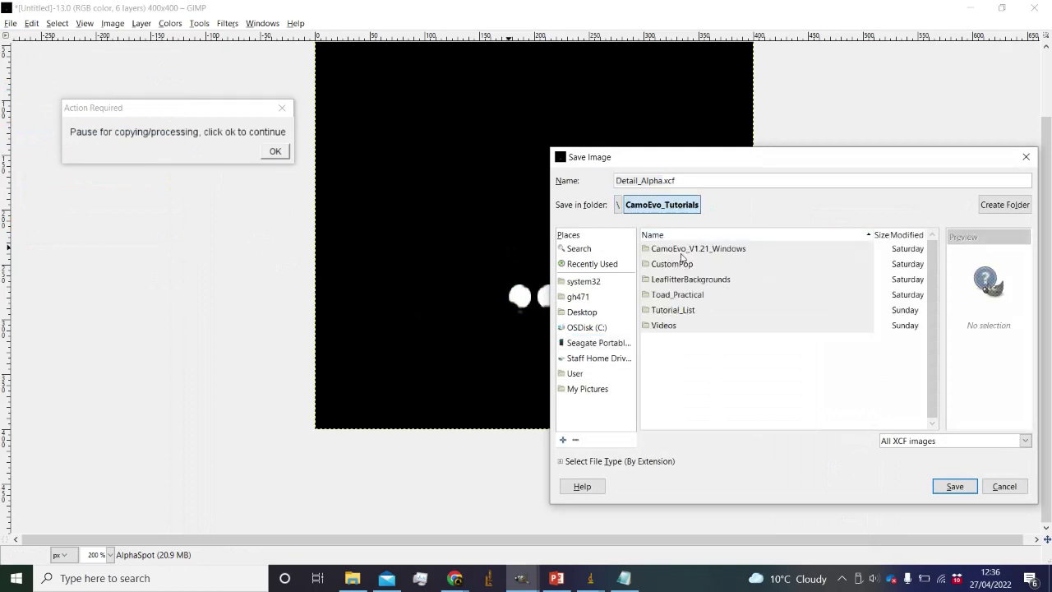
pyautogui.doubleClick(687, 250)
pyautogui.doubleClick(658, 293)
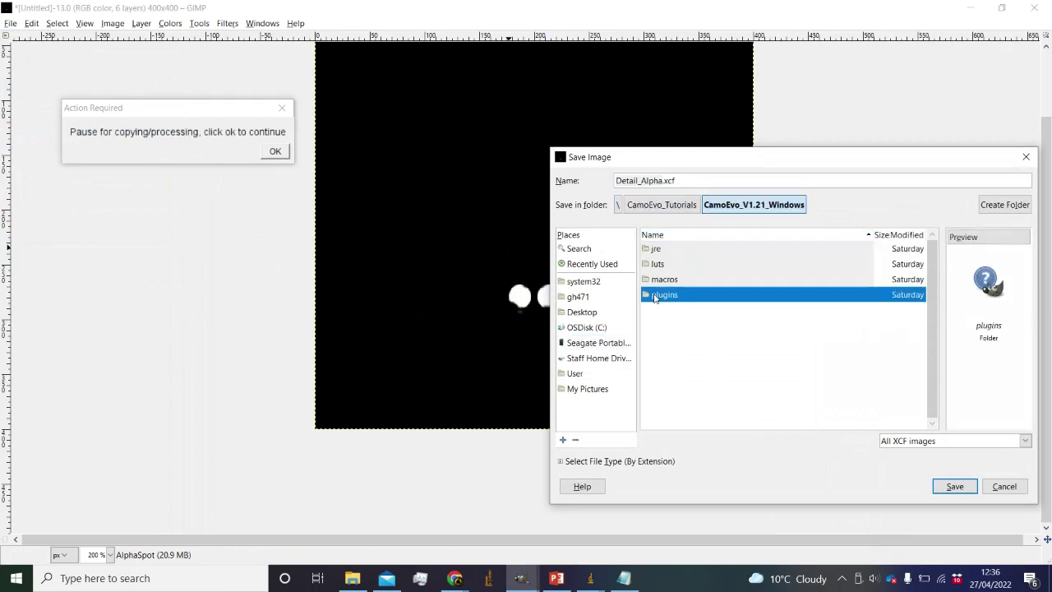
pyautogui.doubleClick(664, 250)
pyautogui.doubleClick(661, 279)
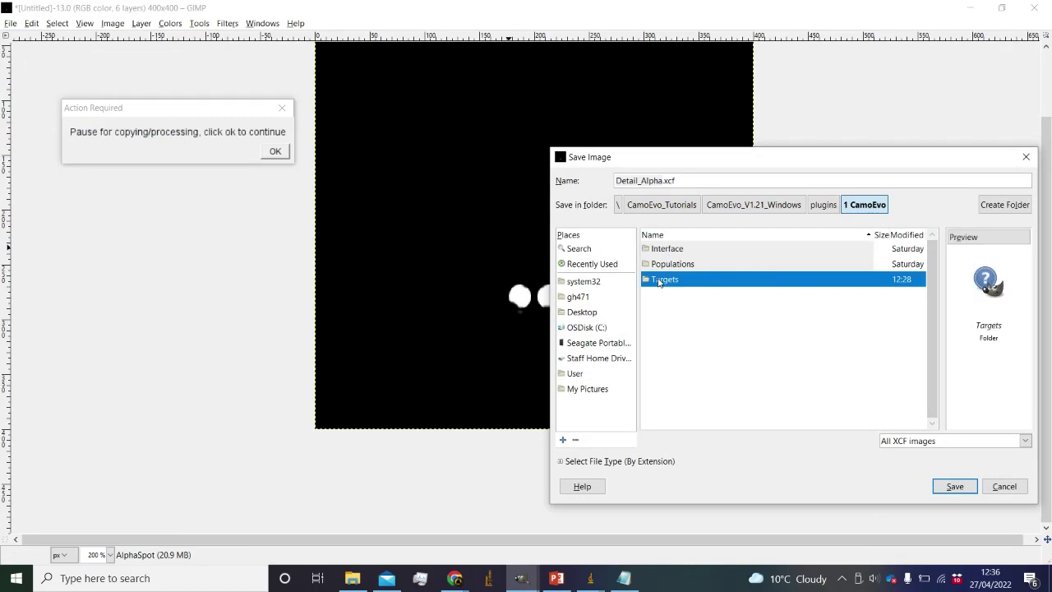
pyautogui.doubleClick(675, 249)
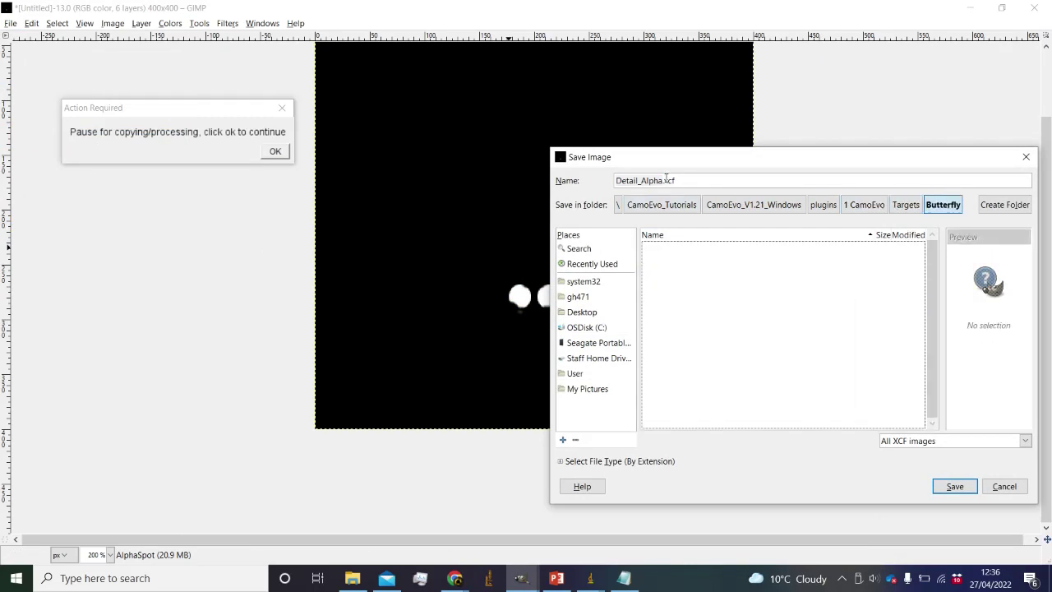
pyautogui.moveTo(662, 179); pyautogui.dragTo(624, 180)
pyautogui.write('B')
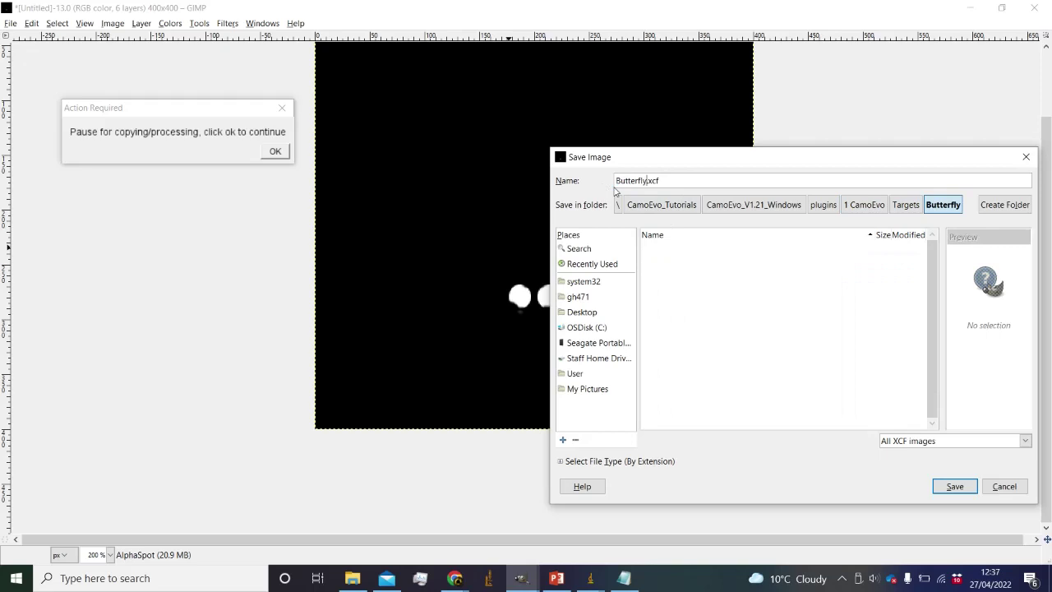
pyautogui.write('utterfly')
pyautogui.press('Return')
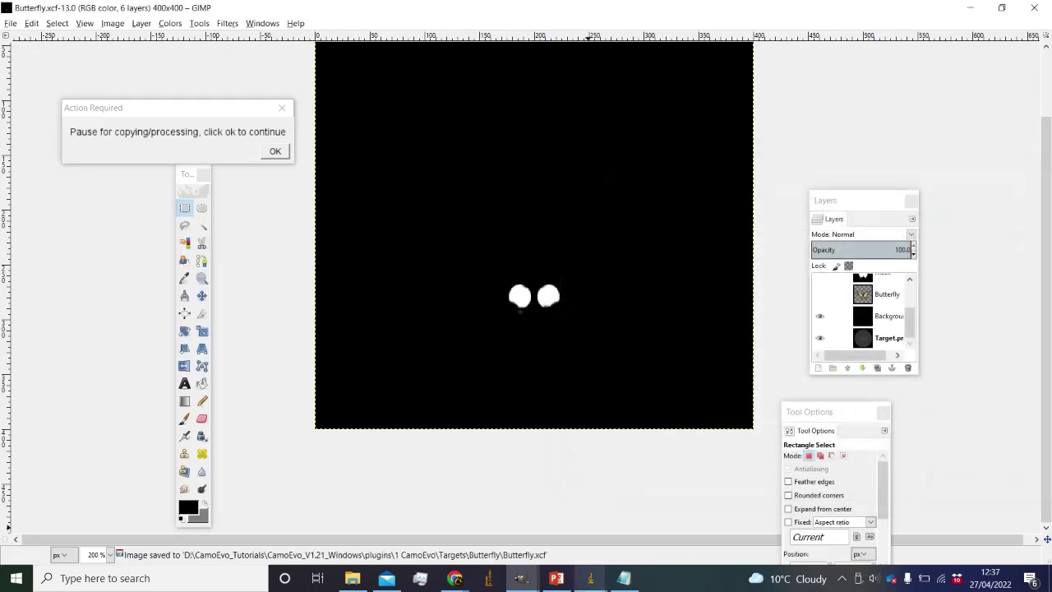
# Switch to ImageJ and regenerate the current butterfly phenotype with the eyespot detail, without randomising it.
pyautogui.moveTo(556, 583)
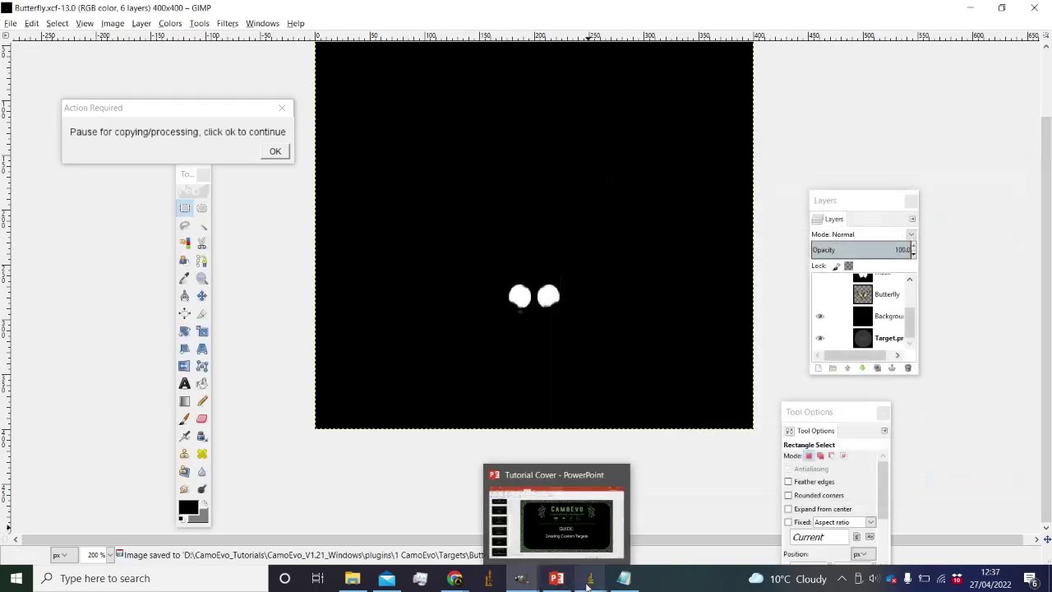
pyautogui.moveTo(590, 581)
pyautogui.click(473, 517)
pyautogui.click(276, 151)
pyautogui.press('Return')
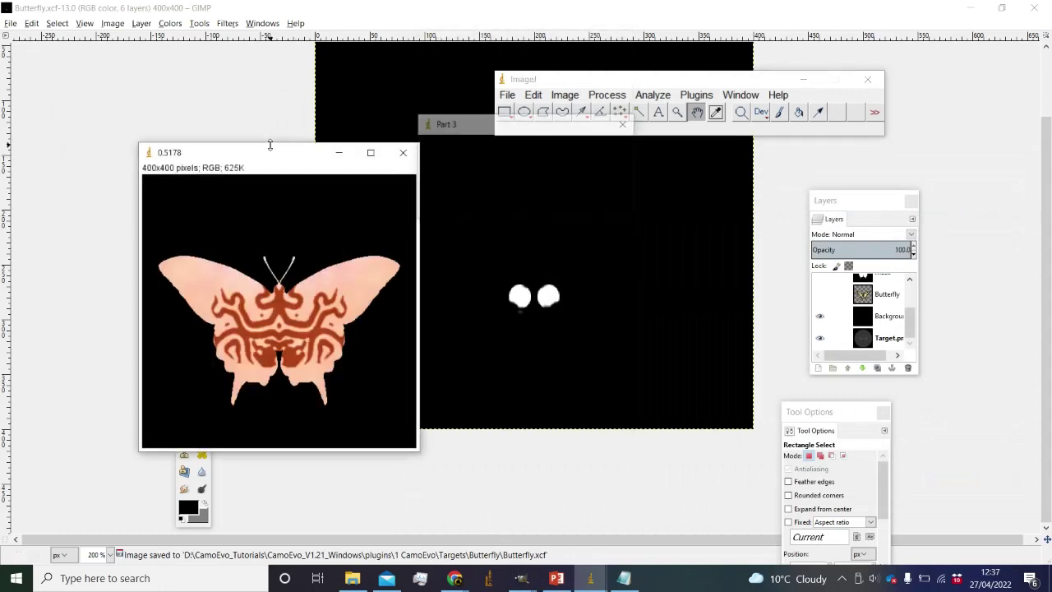
pyautogui.press('Return')
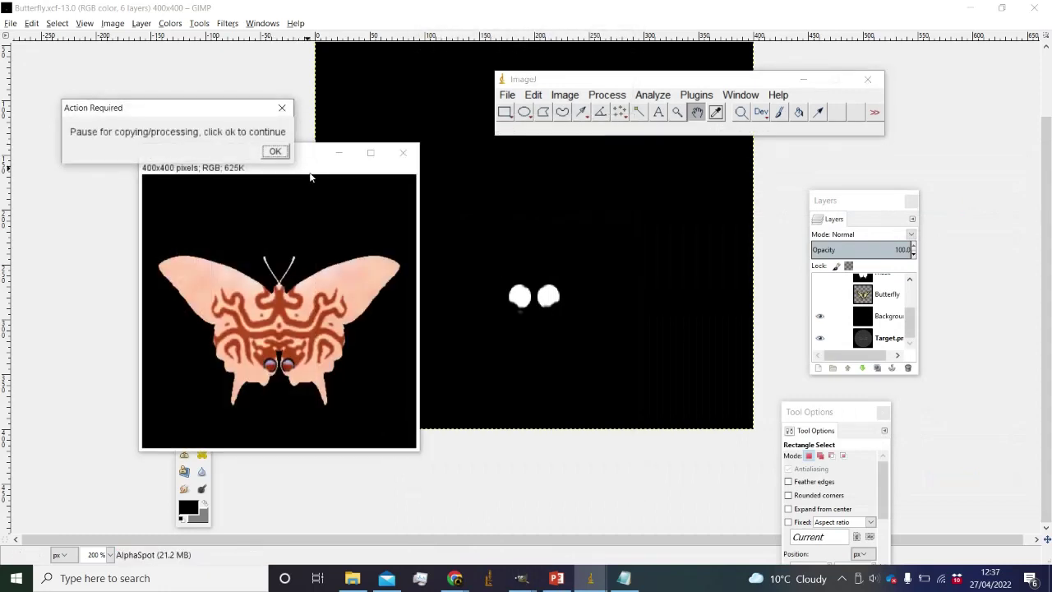
# Generate two more butterfly phenotypes with randomised patterns, and move the pause prompt clear of the preview image.
pyautogui.click(275, 151)
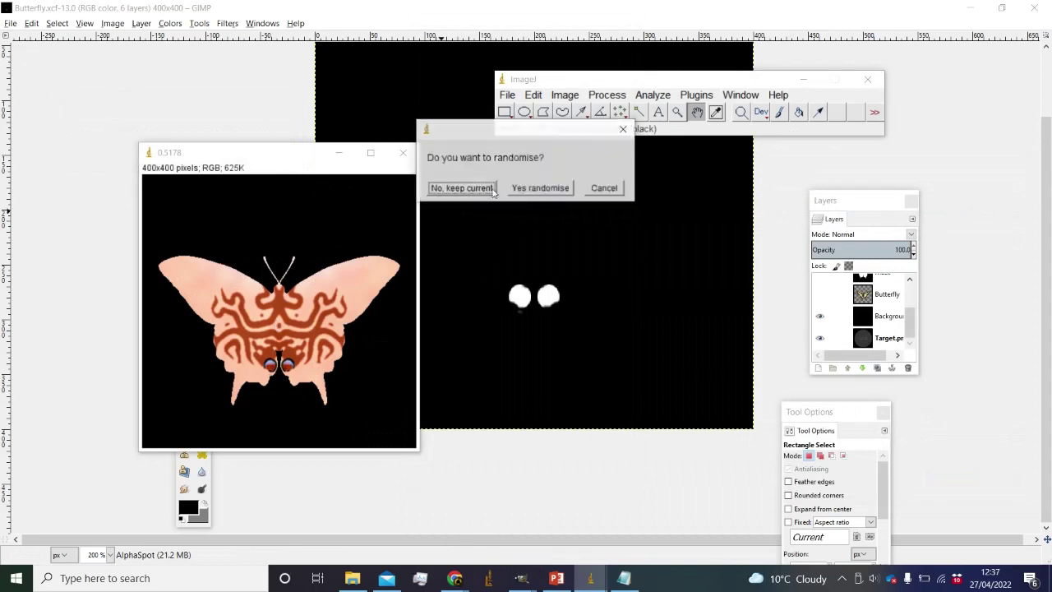
pyautogui.click(491, 188)
pyautogui.press('Return')
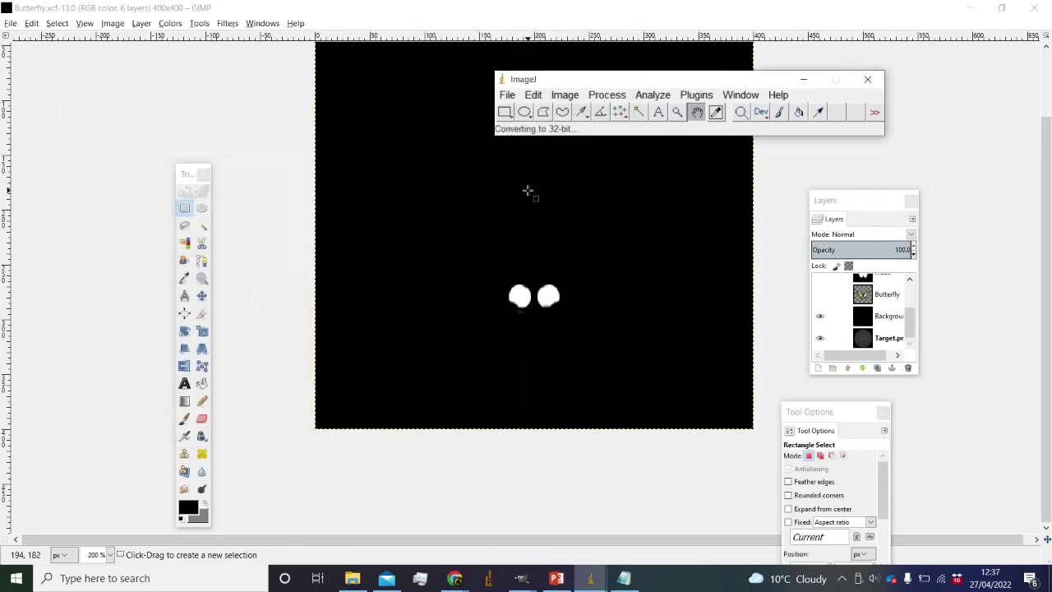
pyautogui.press('Return')
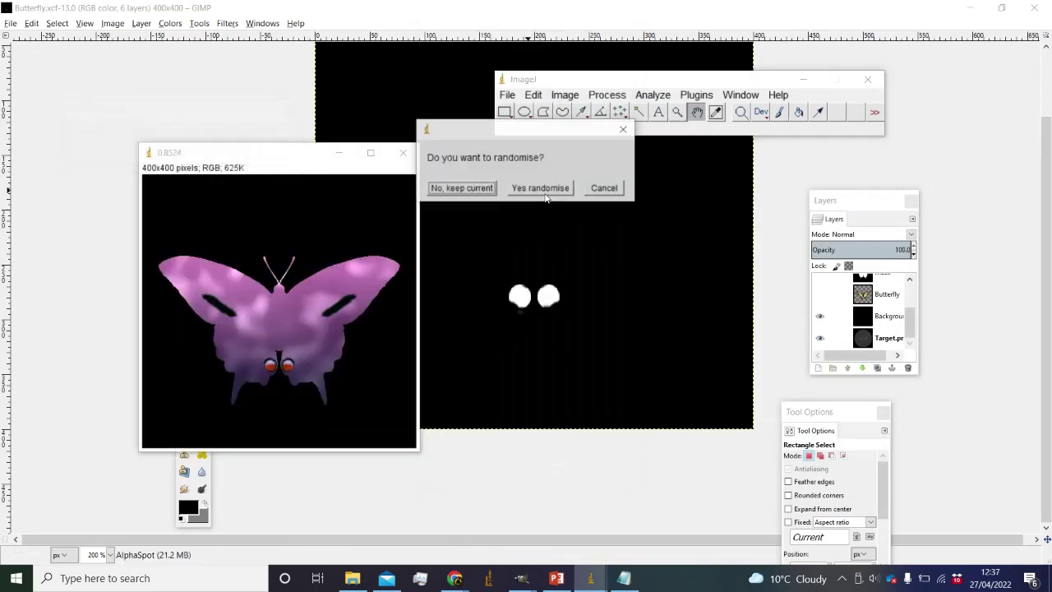
pyautogui.click(544, 189)
pyautogui.press('Return')
pyautogui.press('Return')
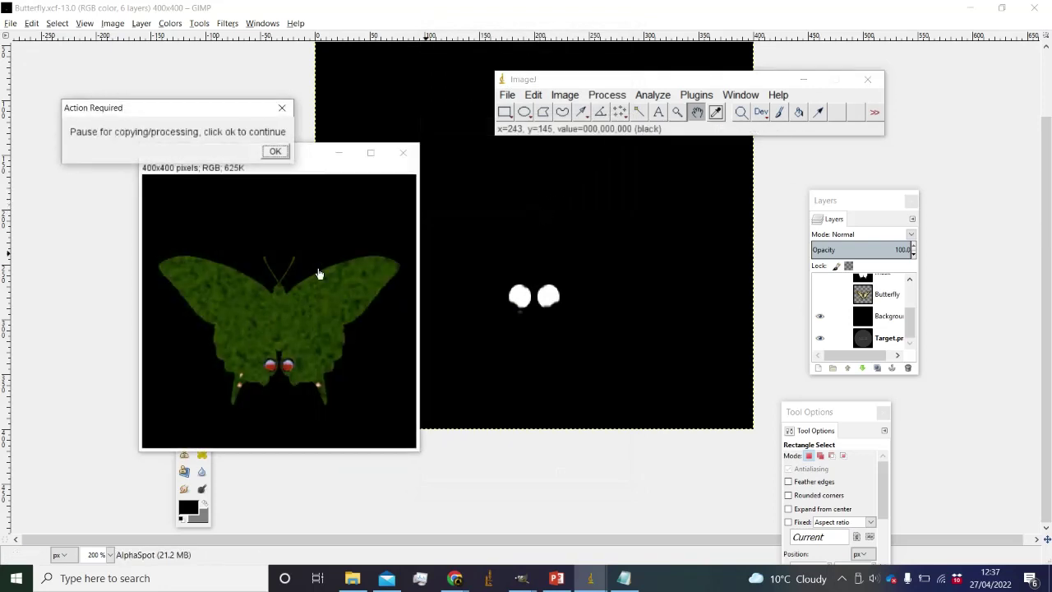
pyautogui.moveTo(158, 109); pyautogui.dragTo(192, 78)
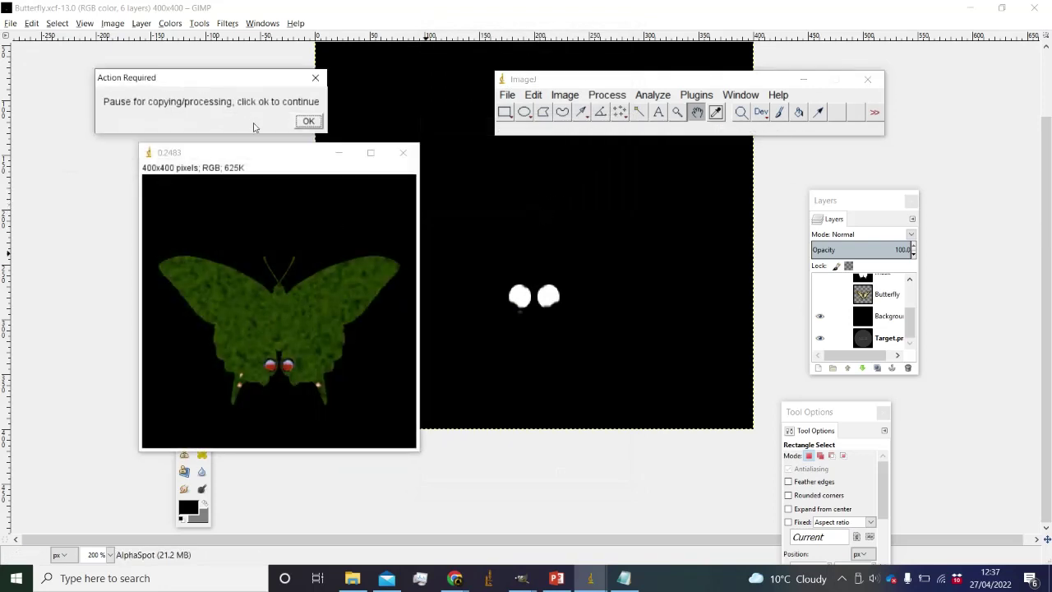